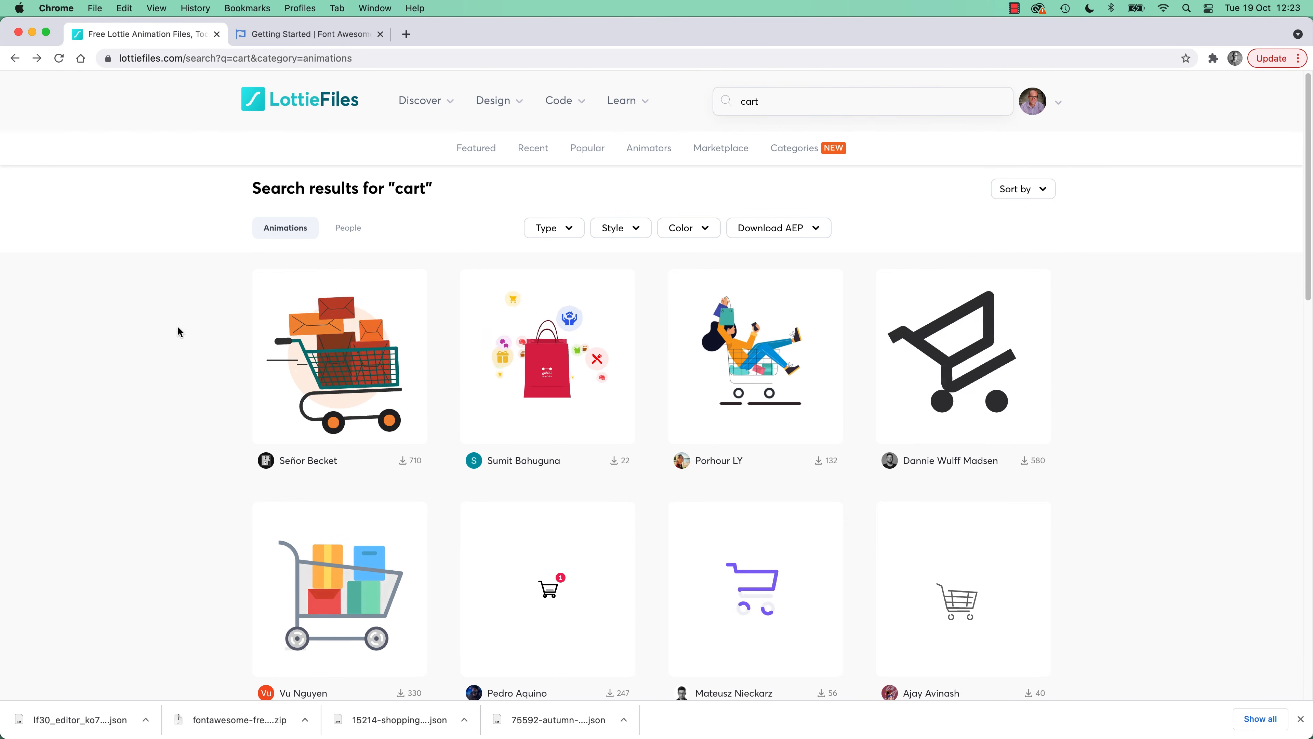
- Switch to Adobe XD and import 75592-autumn-fall.json from Exercise Files into the Adare Fashion micro site
key("super+Tab")
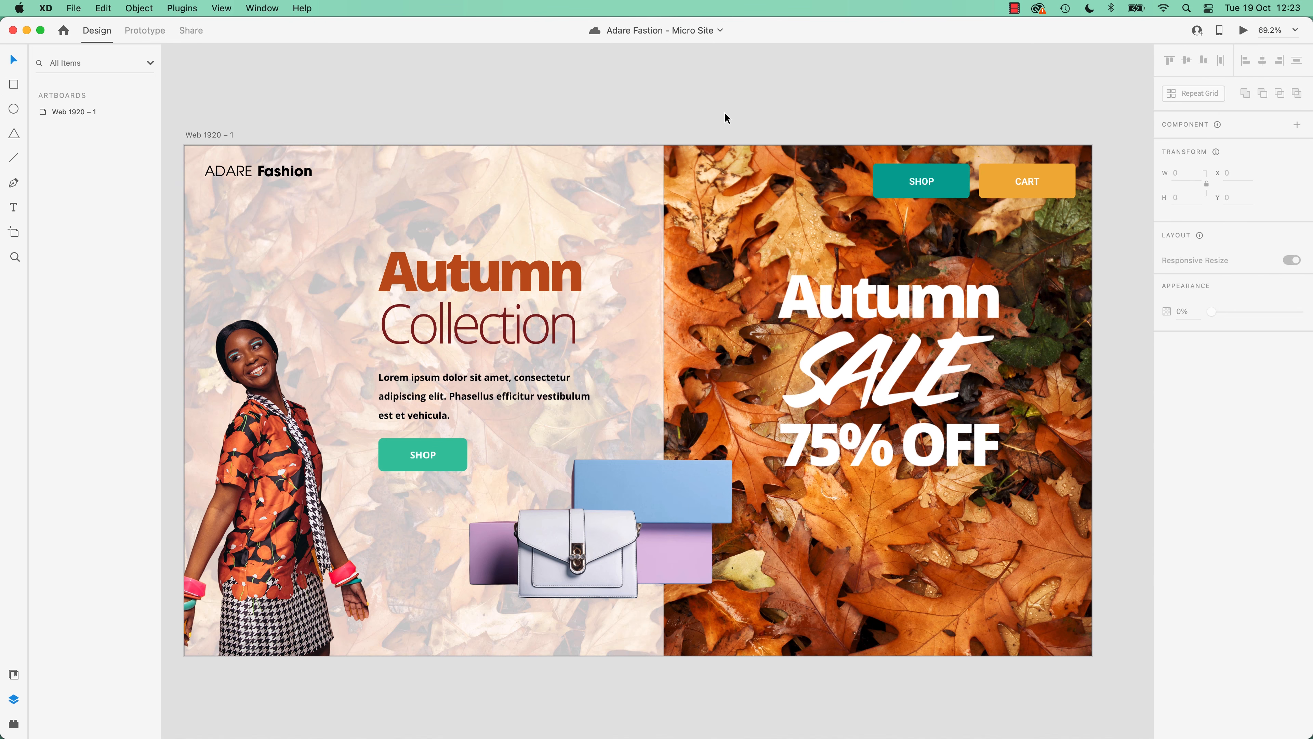
left_click(75, 8)
left_click(182, 254)
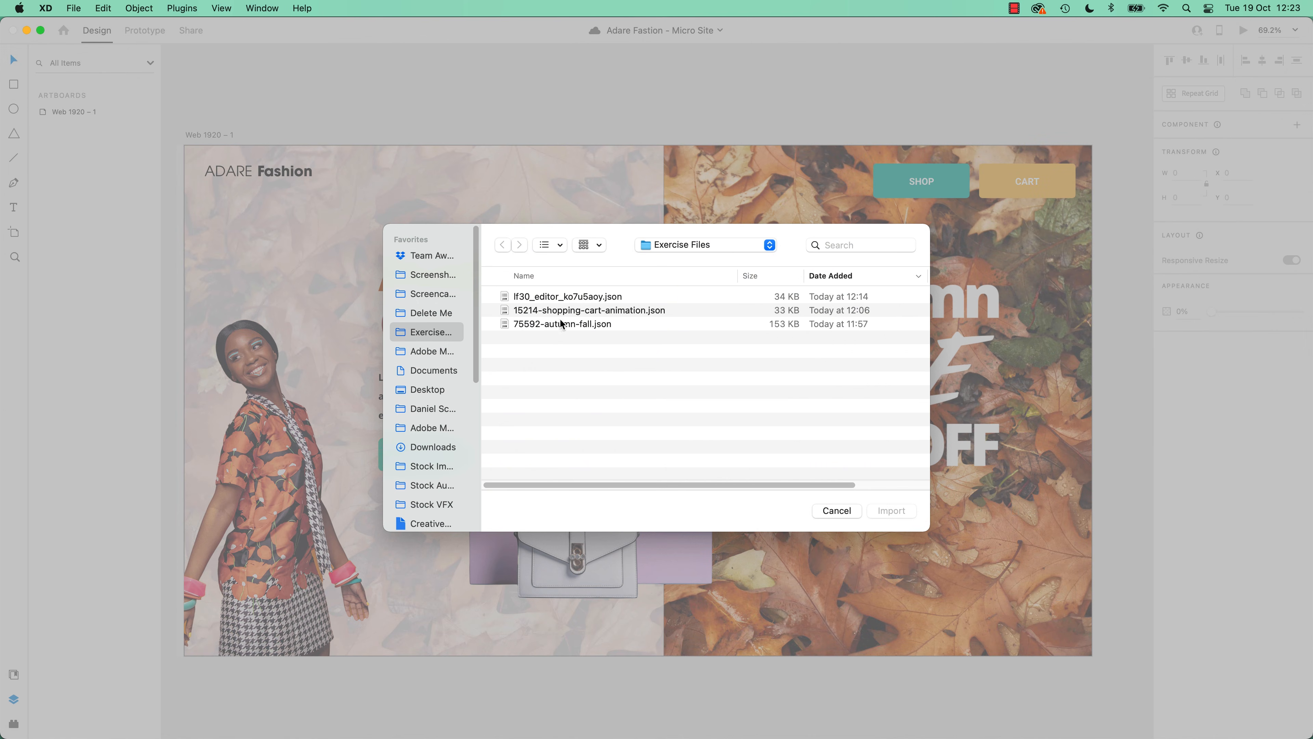
left_click(605, 325)
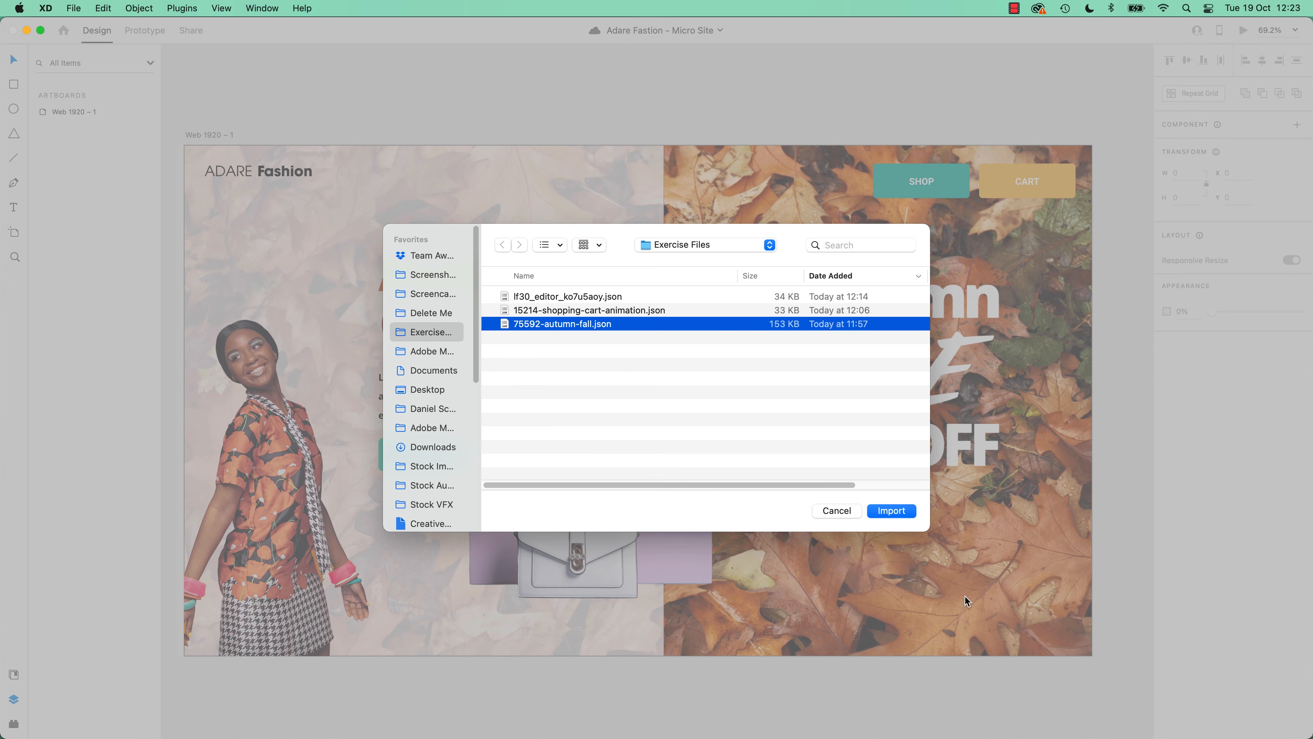
left_click(892, 511)
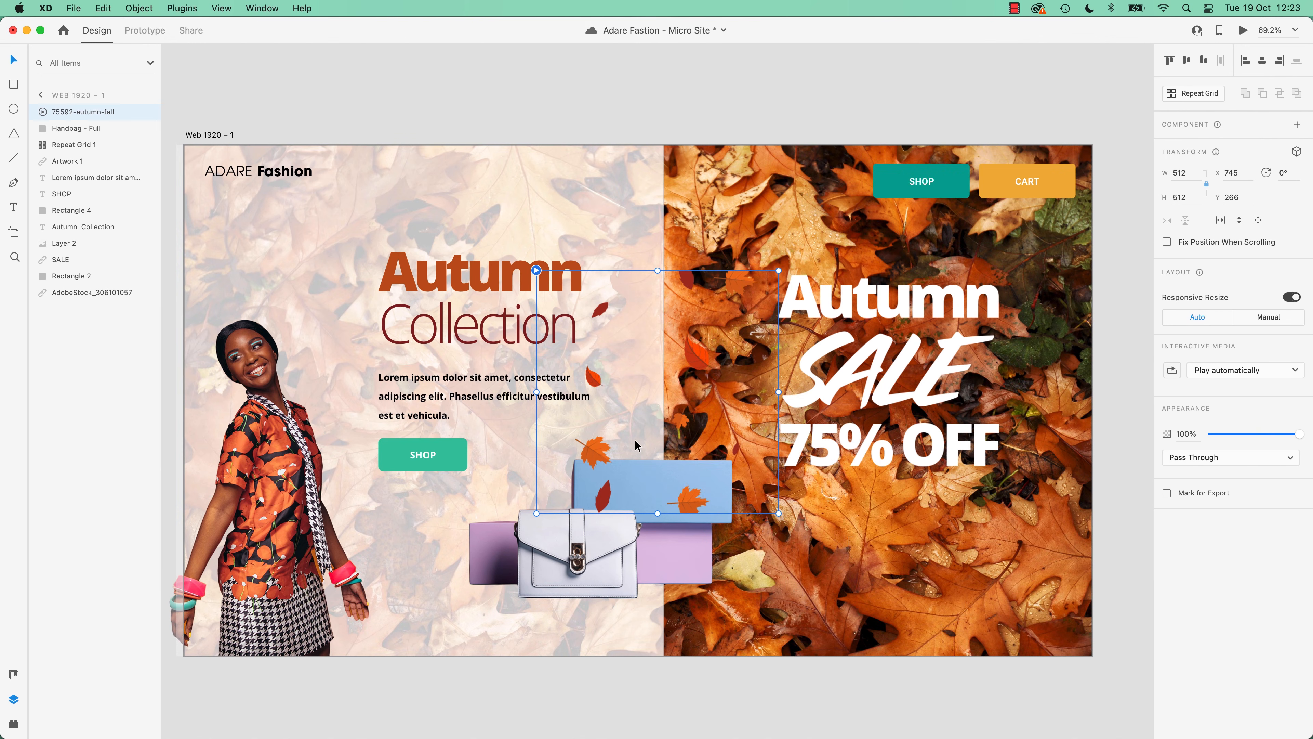
- Move the falling-leaves animation onto the Autumn Sale half of the artboard and enlarge it to cover that half
left_click_drag(595, 382, 736, 257)
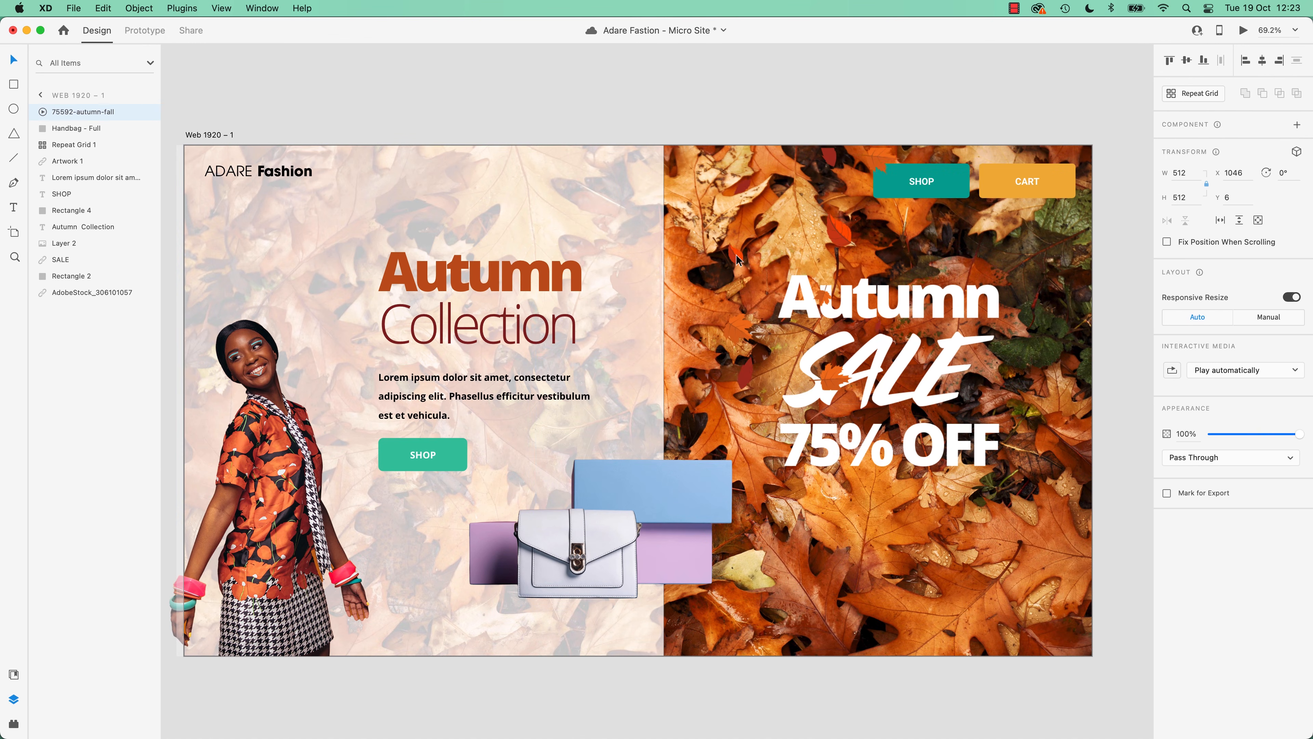
left_click_drag(920, 387, 1042, 581)
left_click(1082, 333)
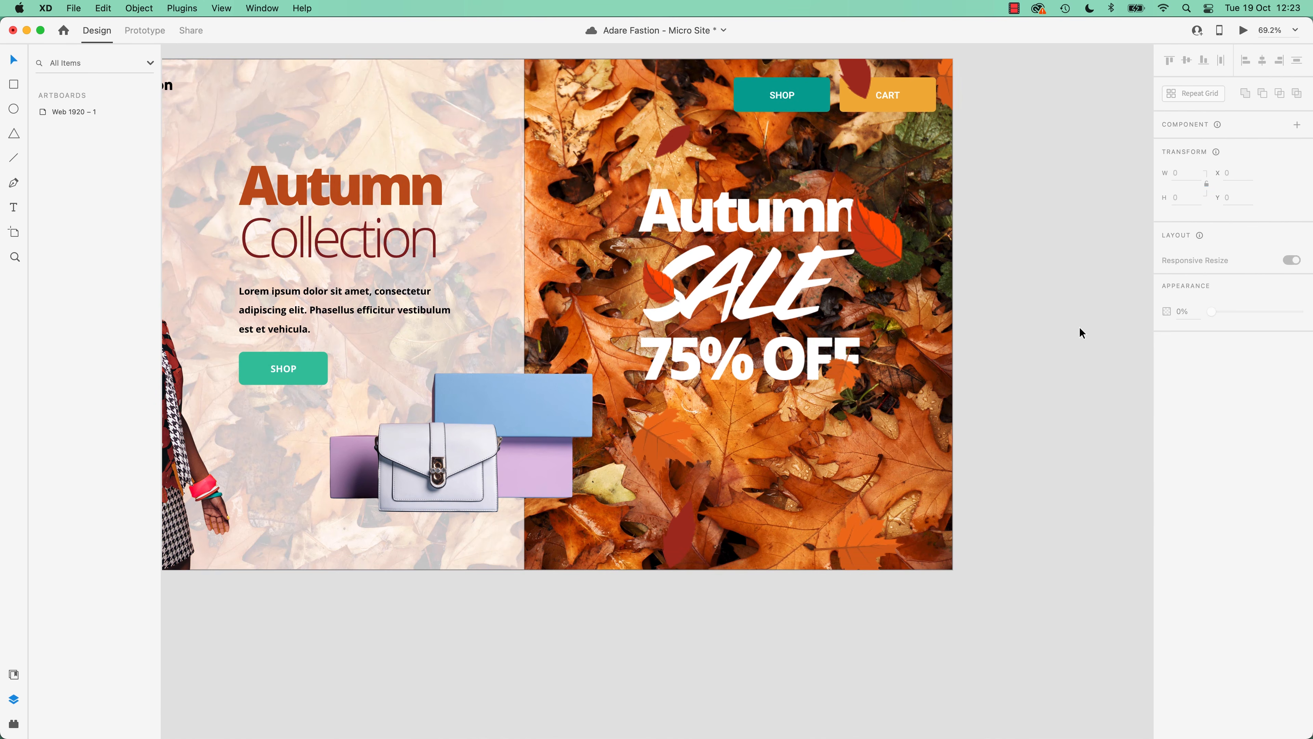
- Preview the micro site with the falling-leaves animation playing and close the preview
left_click(1244, 30)
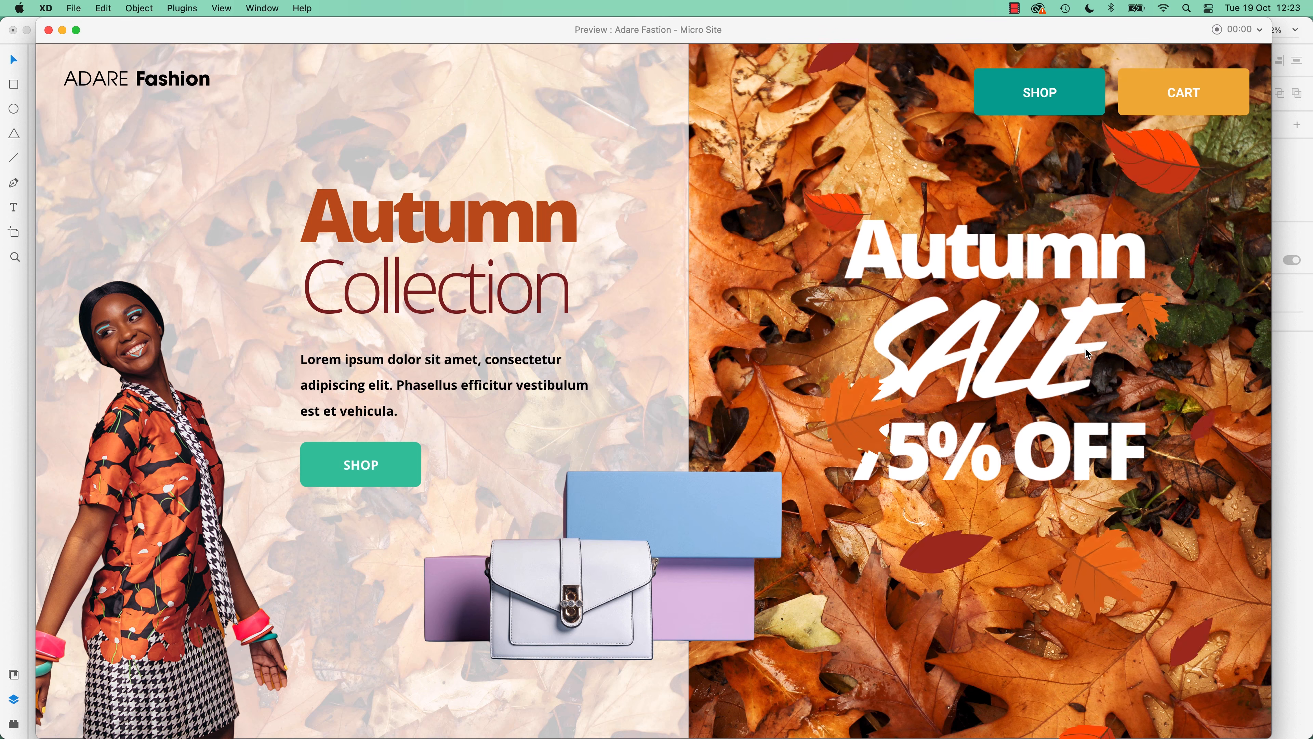
left_click(49, 32)
left_click(962, 281)
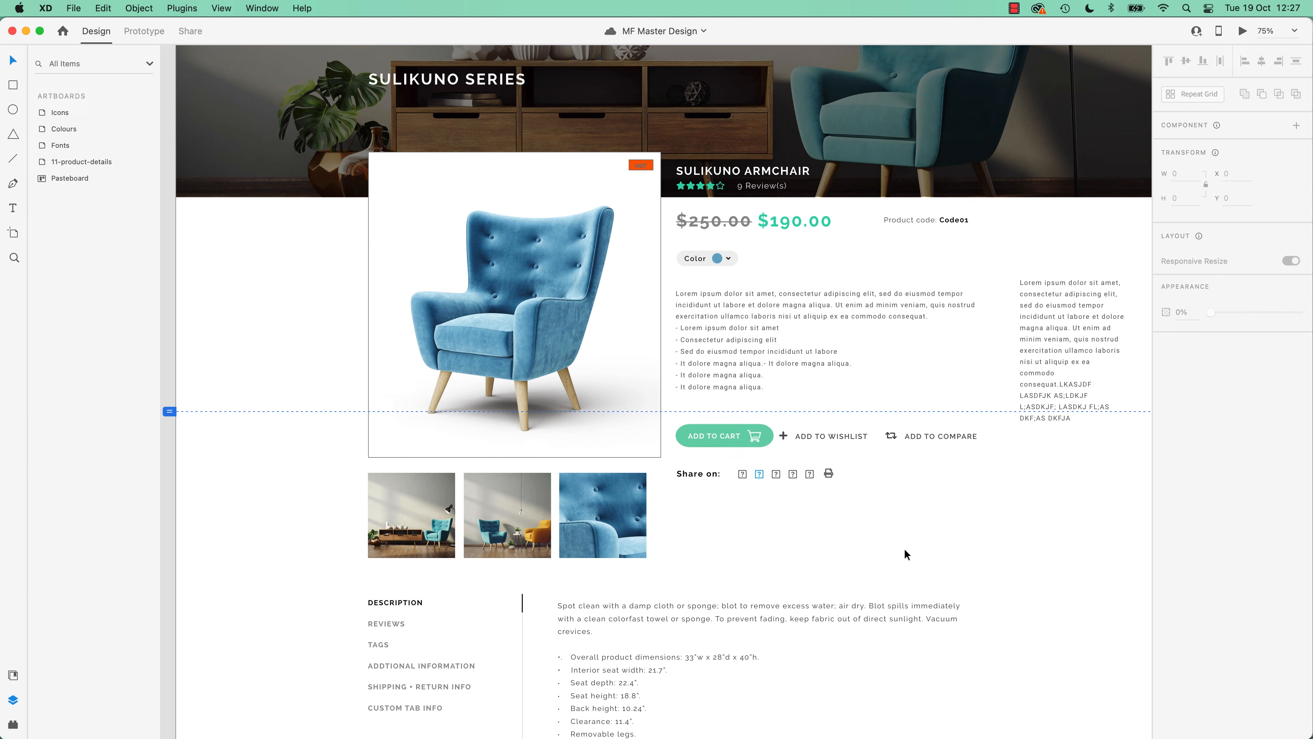
- Set the interaction trigger of the Lottie cart animation inside the Add to Cart button to Tap
double_click(758, 439)
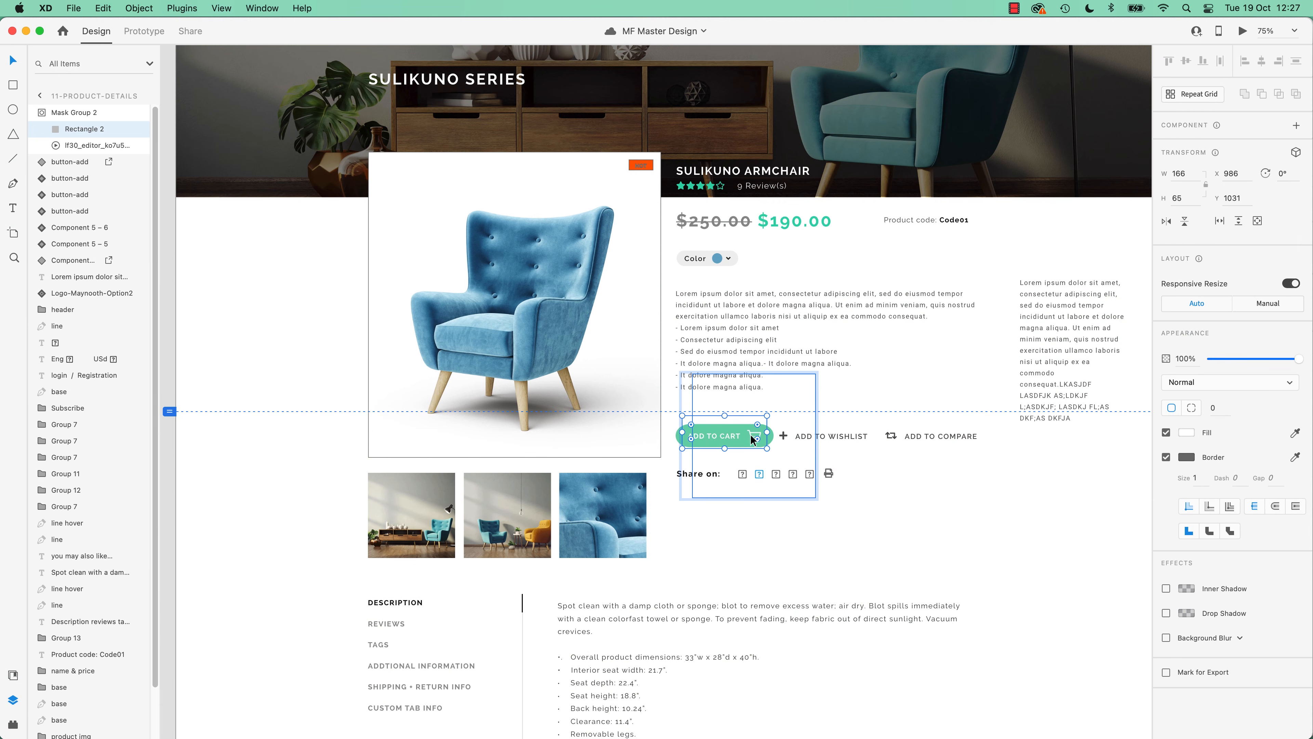
left_click(752, 438)
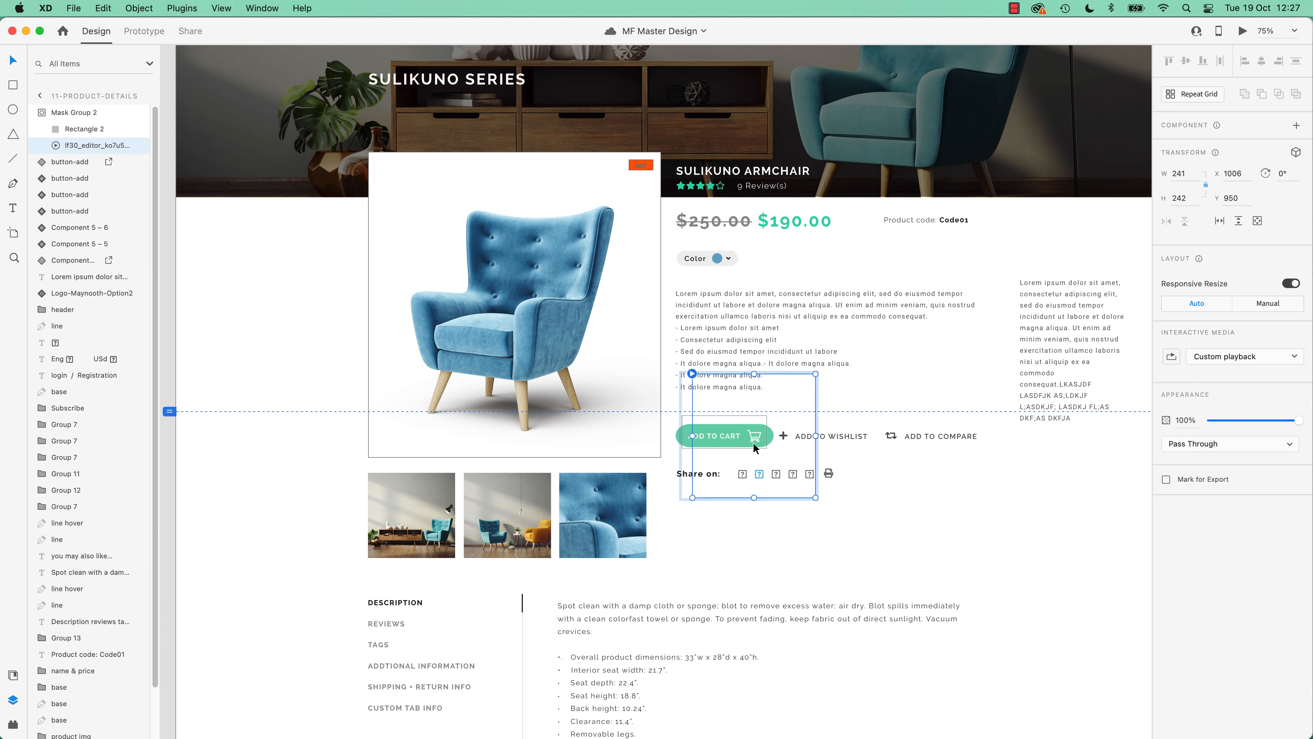
left_click(144, 31)
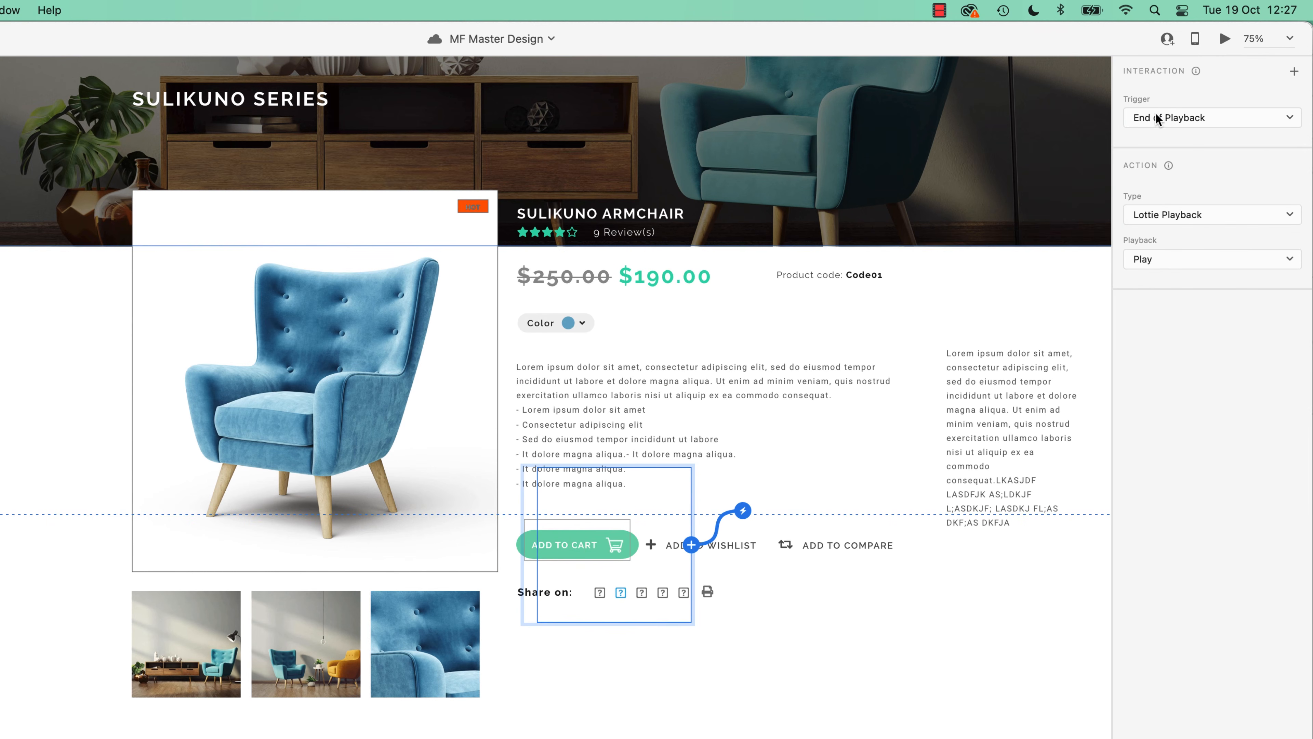
left_click(1157, 119)
left_click(1158, 40)
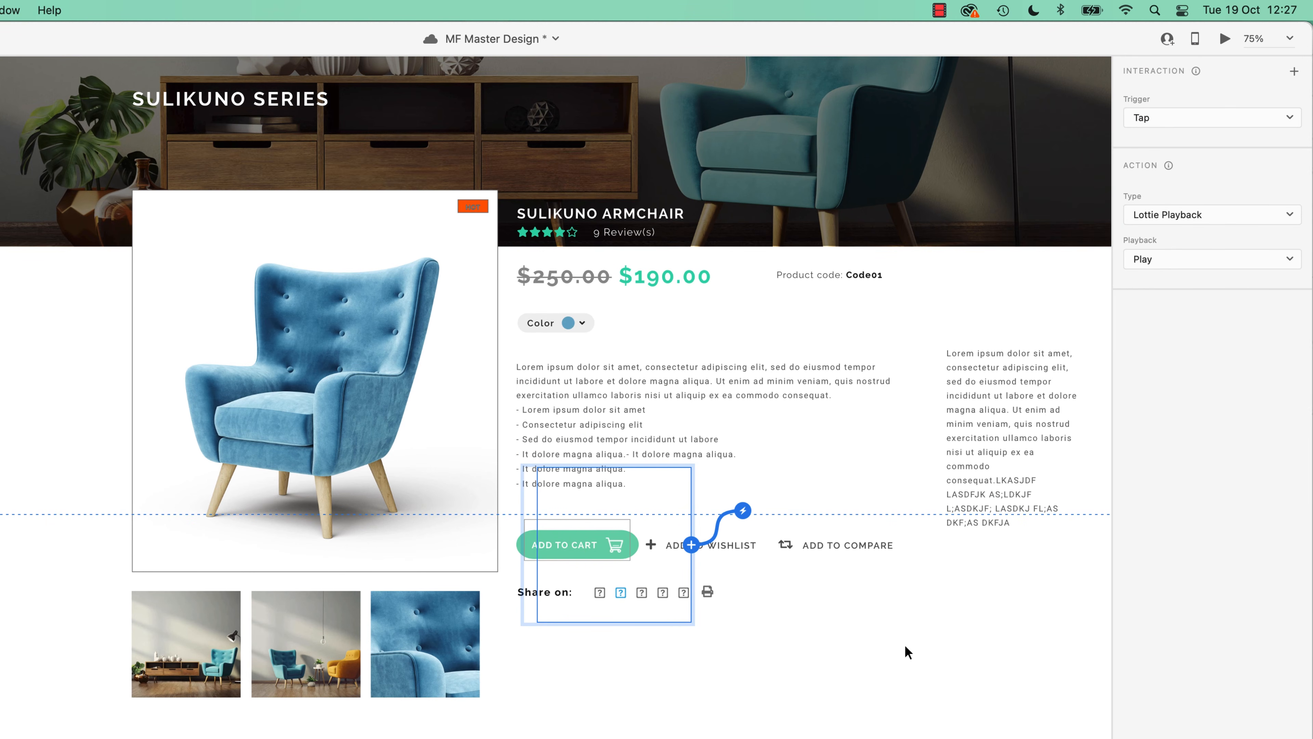
left_click(889, 644)
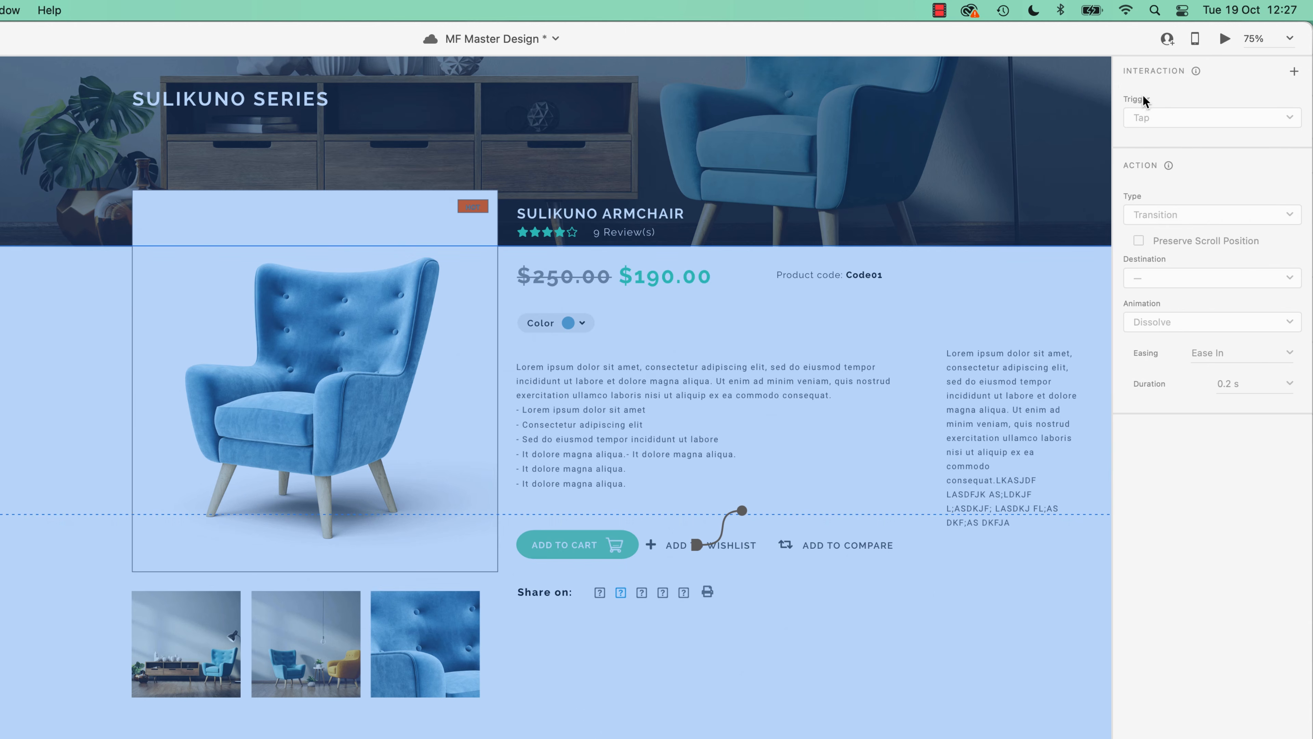
- Preview the product page and test the cart animation on the Add to Cart button
left_click(1223, 40)
scroll(937, 531, "down", 4)
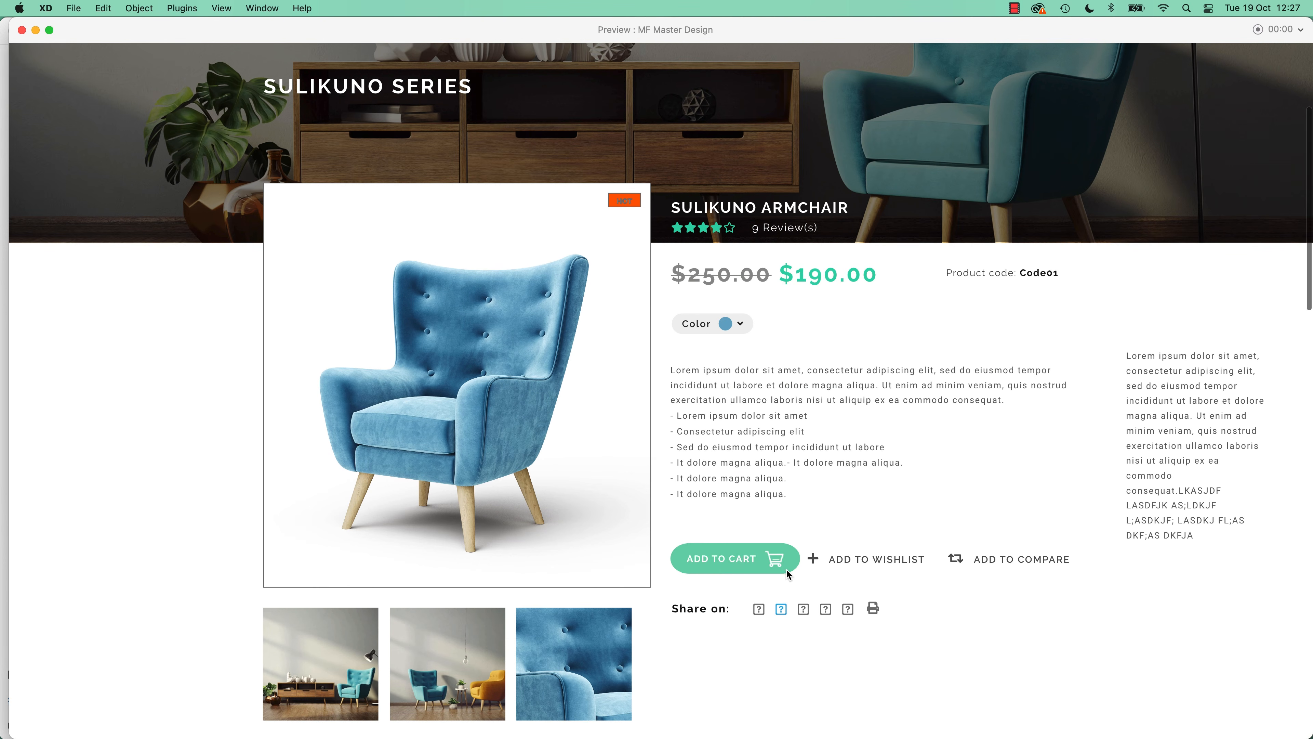
left_click(783, 568)
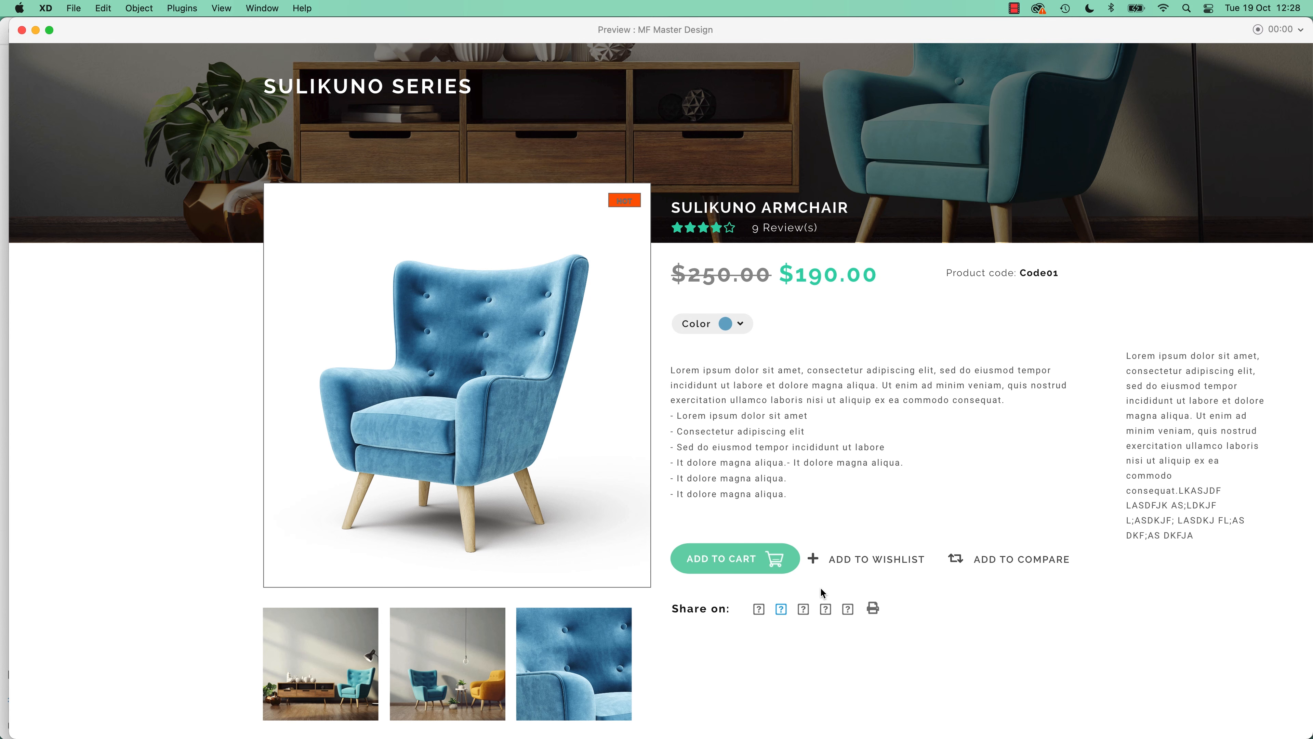
- Switch to LottieFiles in Chrome and examine the download, speed and color options of the Shopping Cart Animation
key("super+Tab")
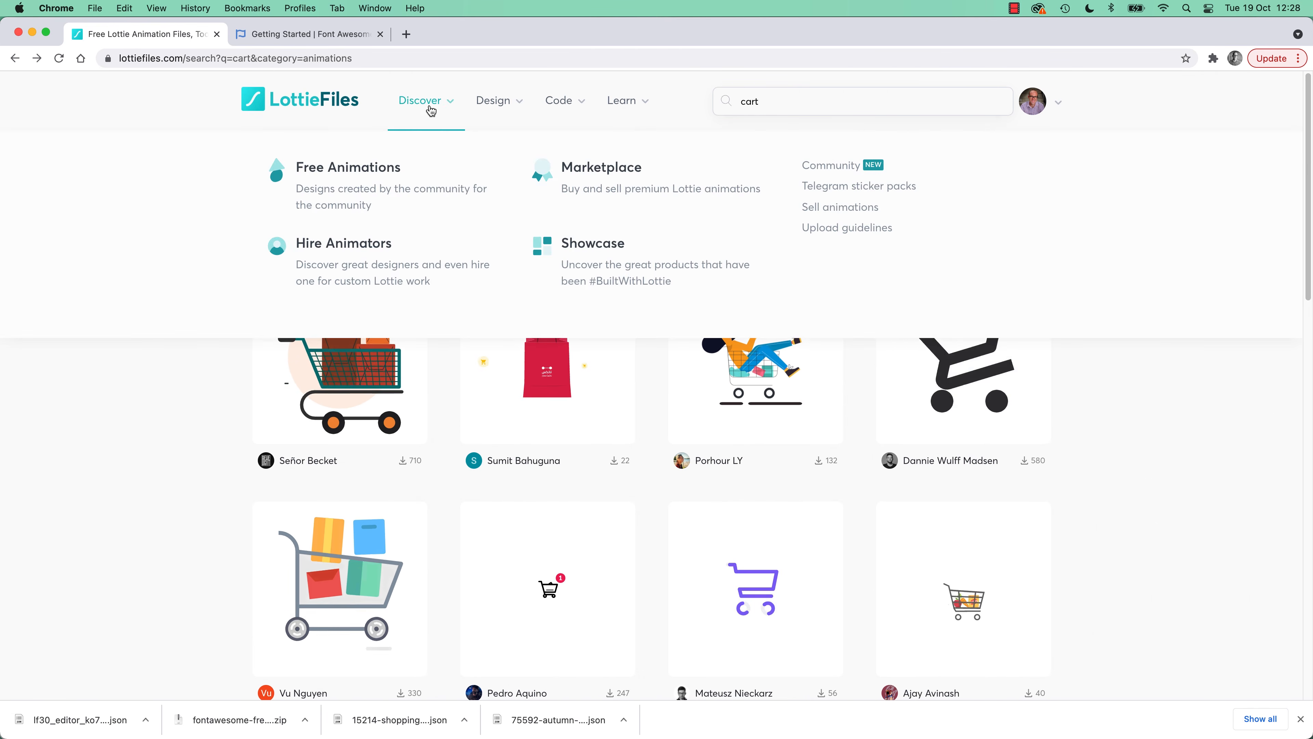
left_click(549, 596)
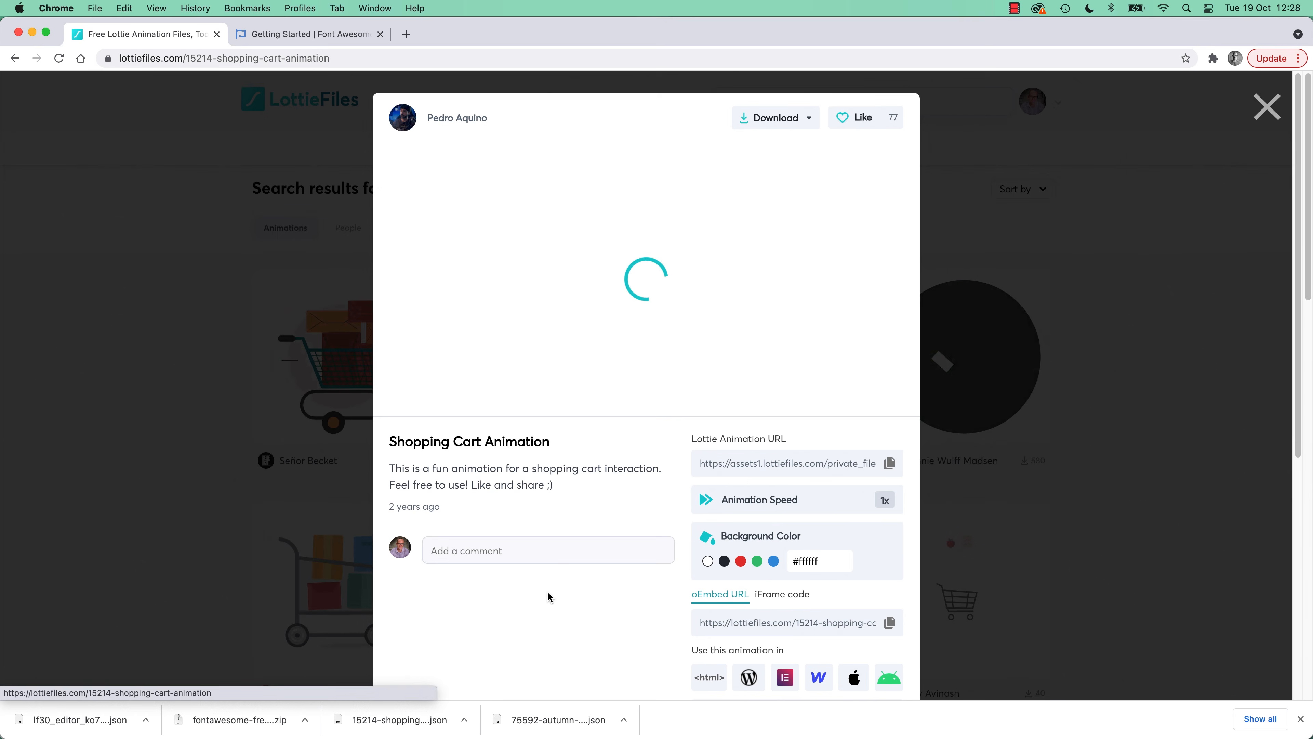
scroll(636, 594, "down", 5)
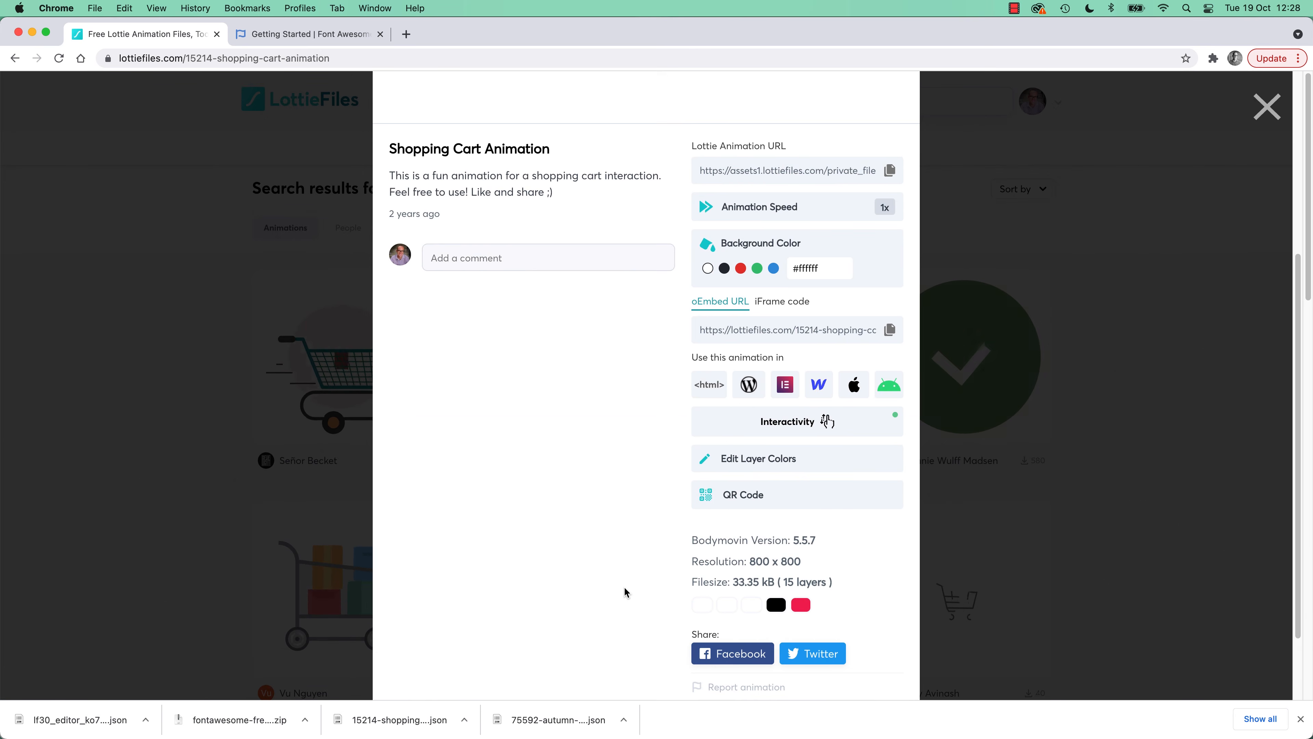
left_click(748, 519)
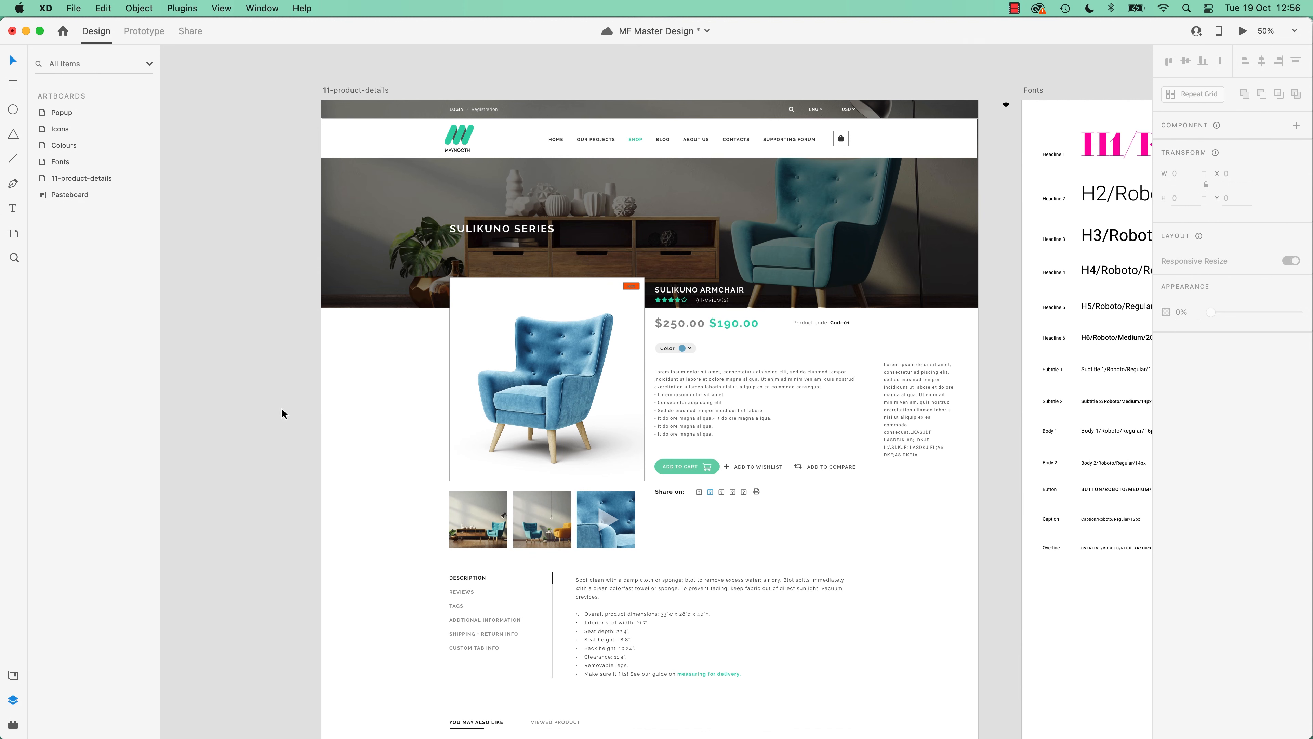
- Import the Chair.mp4 video from Exercise Files into the MF Master Design document
left_click(74, 8)
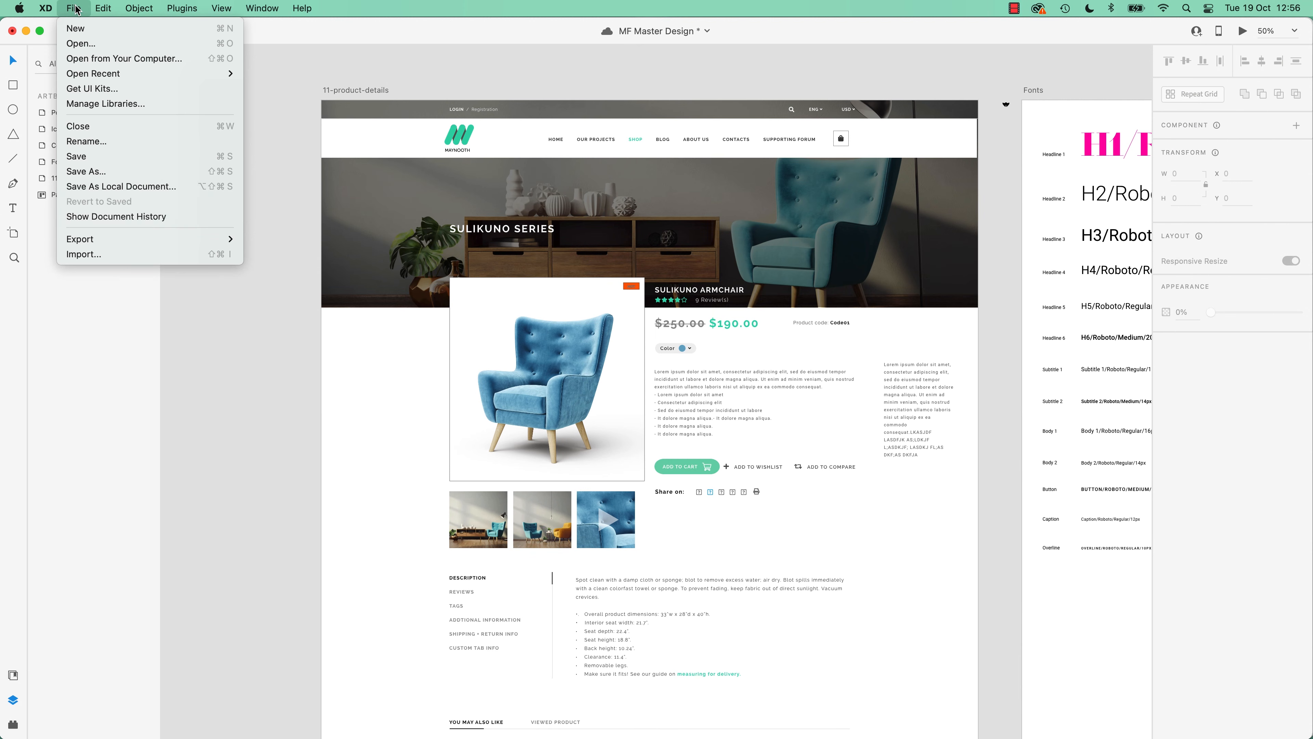
left_click(129, 253)
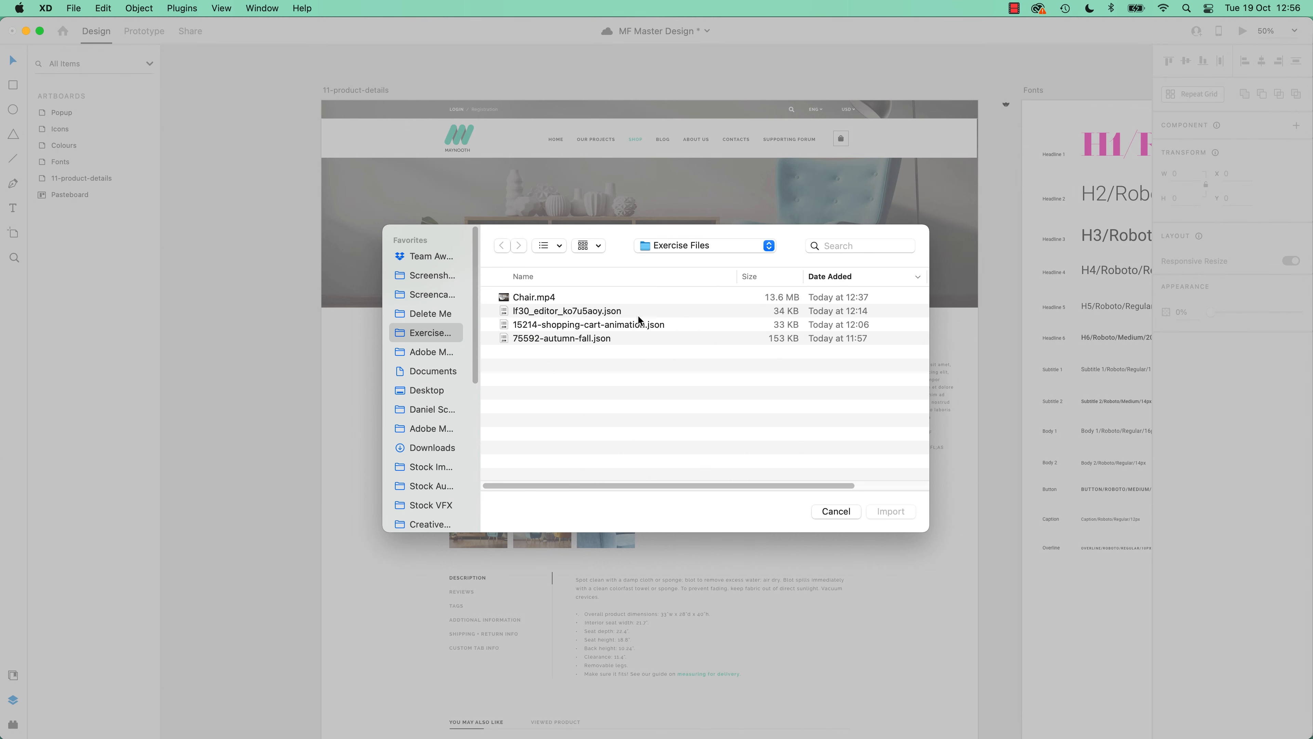
left_click(526, 300)
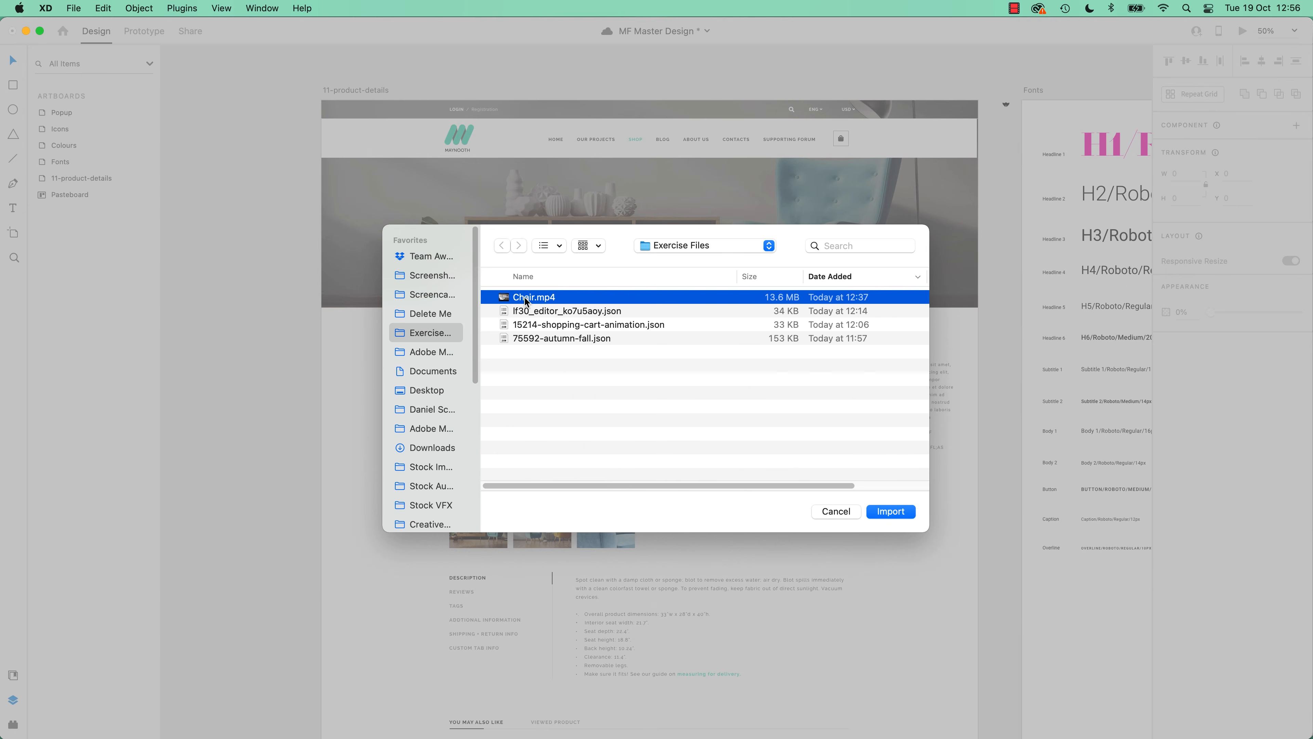
left_click(893, 512)
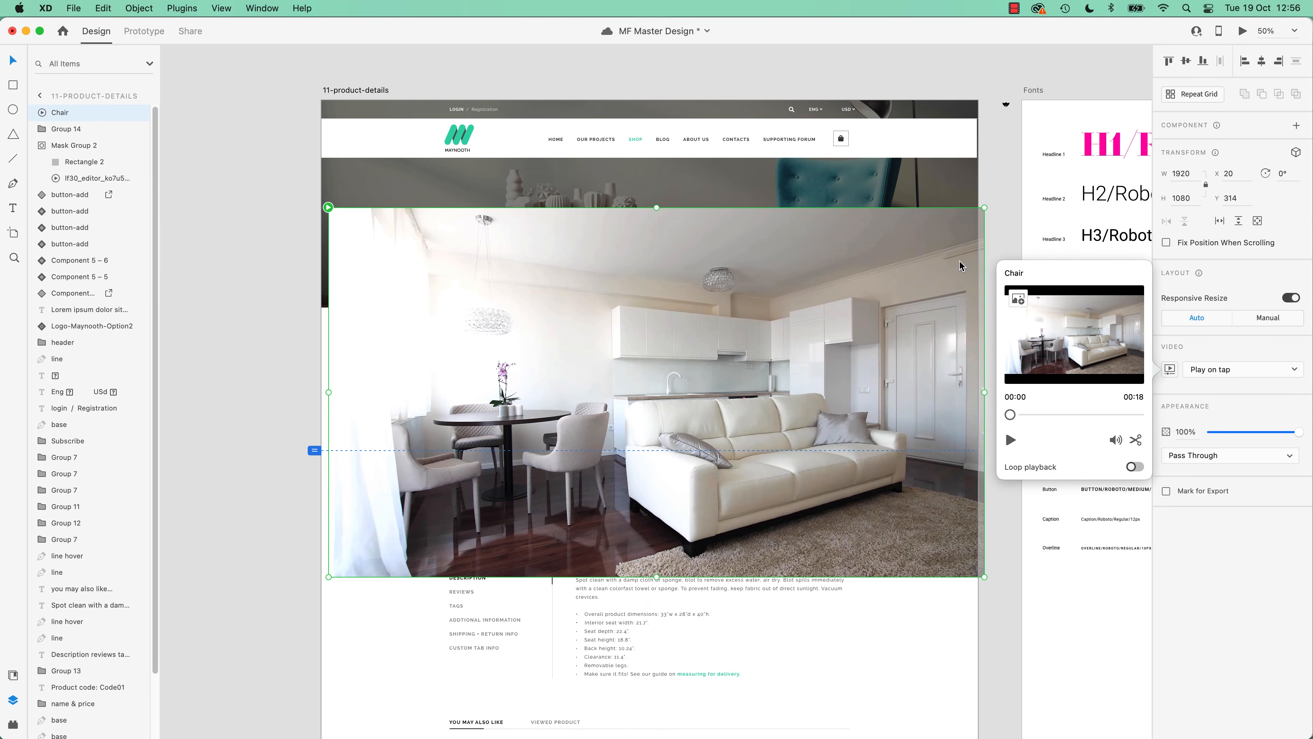
- Scale the Chair video down to 1049 × 590 over the product page's hero banner and check it in the preview
left_click_drag(986, 208, 688, 375)
left_click_drag(606, 460, 773, 281)
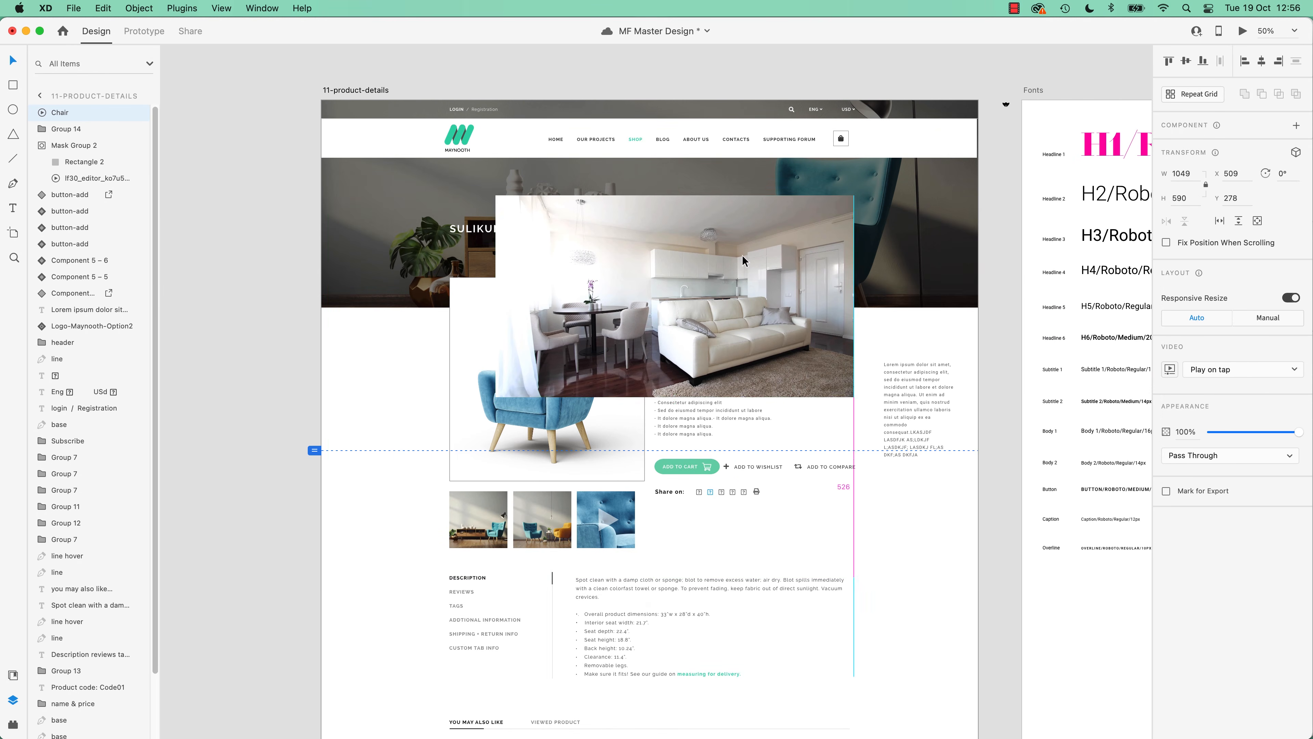
left_click(1243, 31)
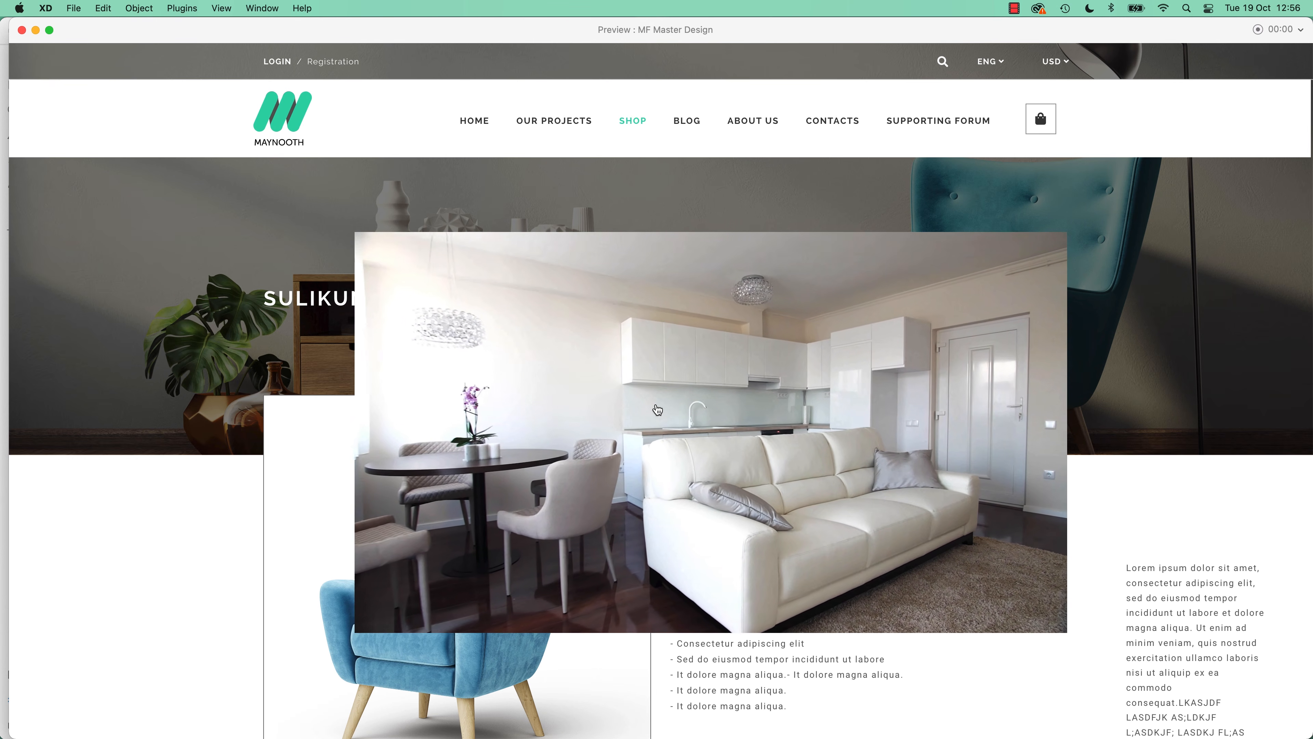
left_click(22, 30)
- Shift the Chair video to about X 424, Y 316 and set it to play automatically
left_click_drag(722, 299, 701, 309)
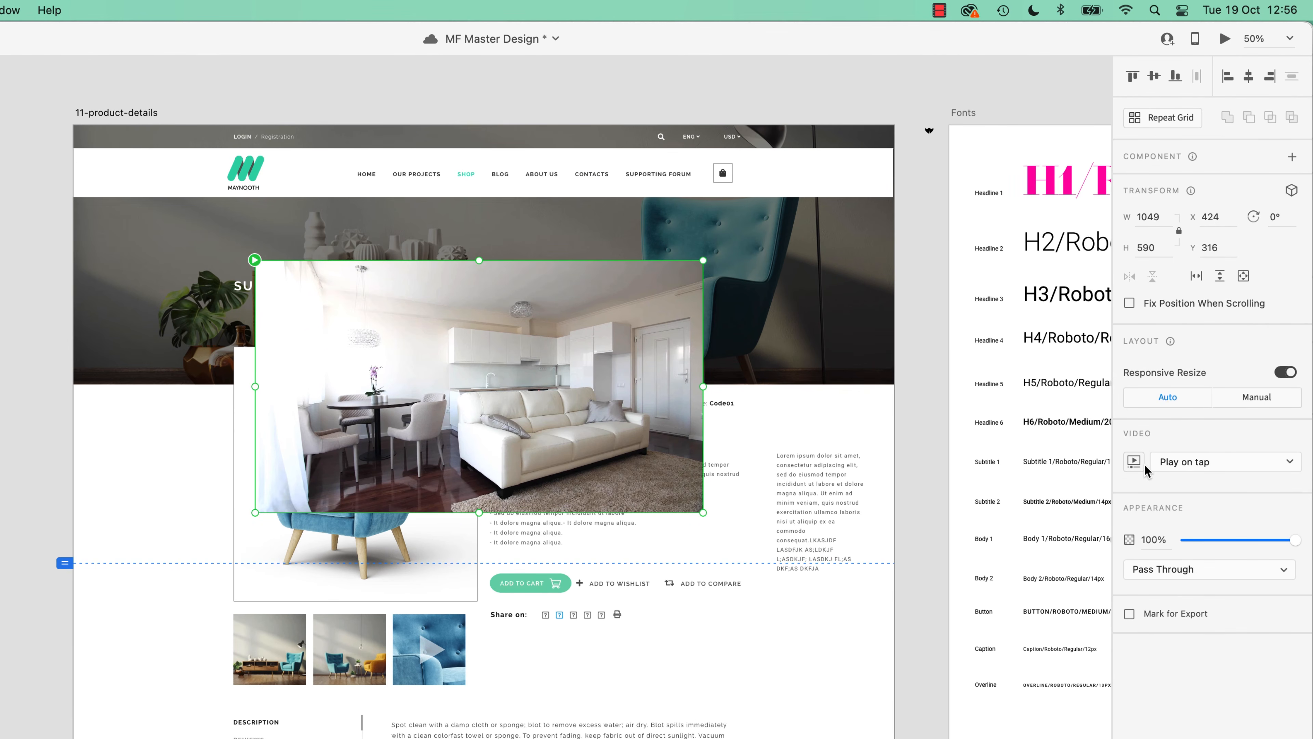
left_click(1196, 459)
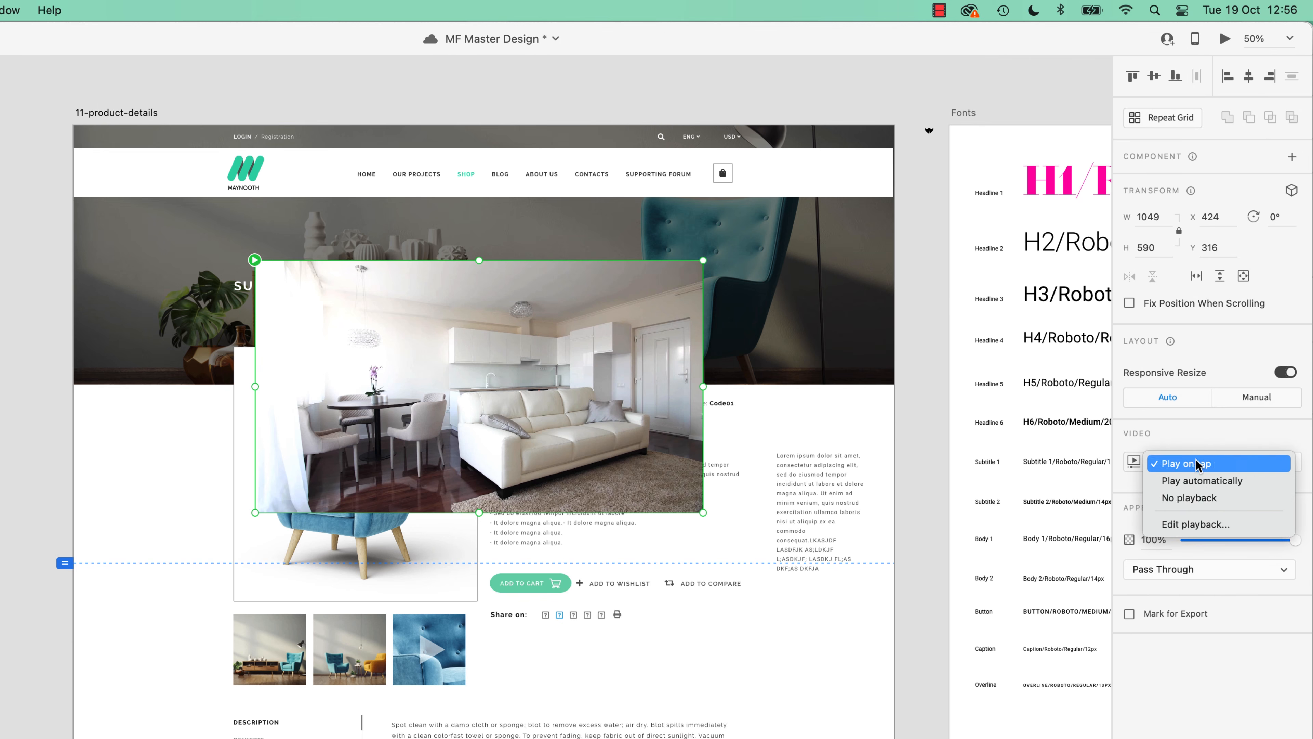
left_click(1181, 481)
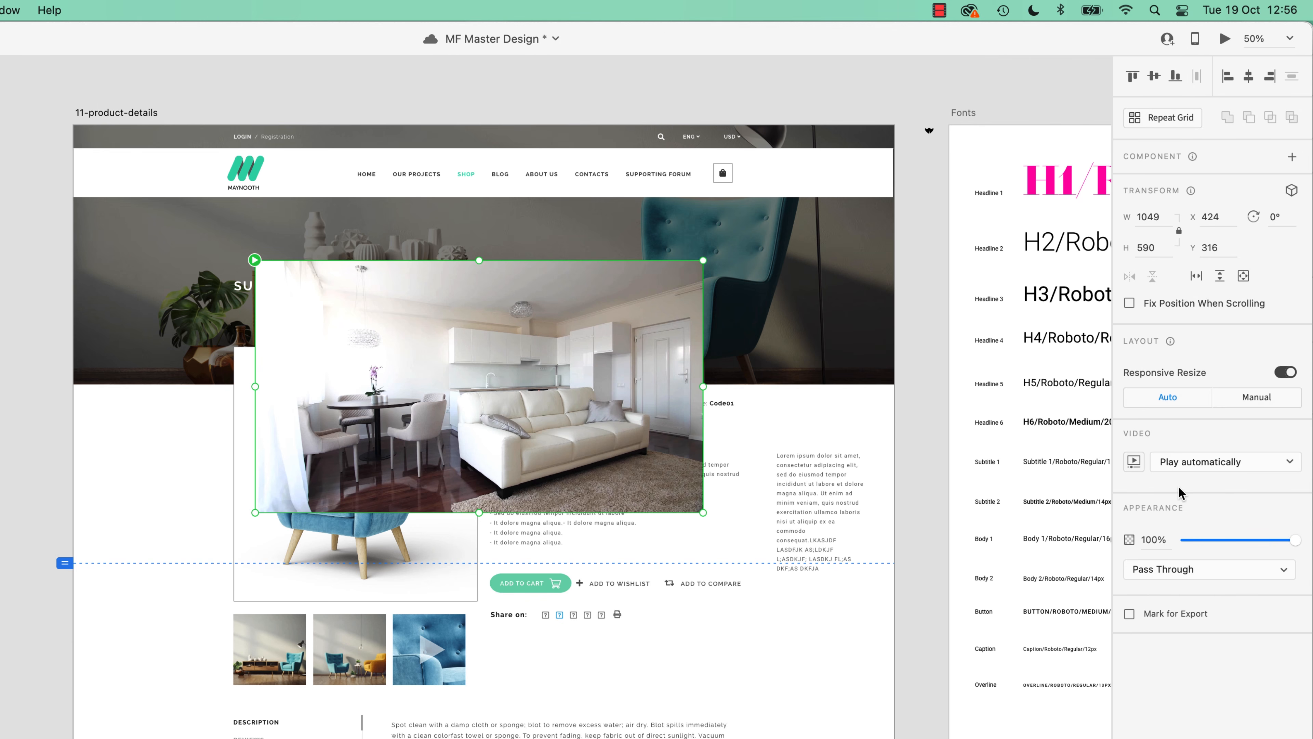
- Open the Chair video's playback settings and play a short part of the clip
left_click(1132, 463)
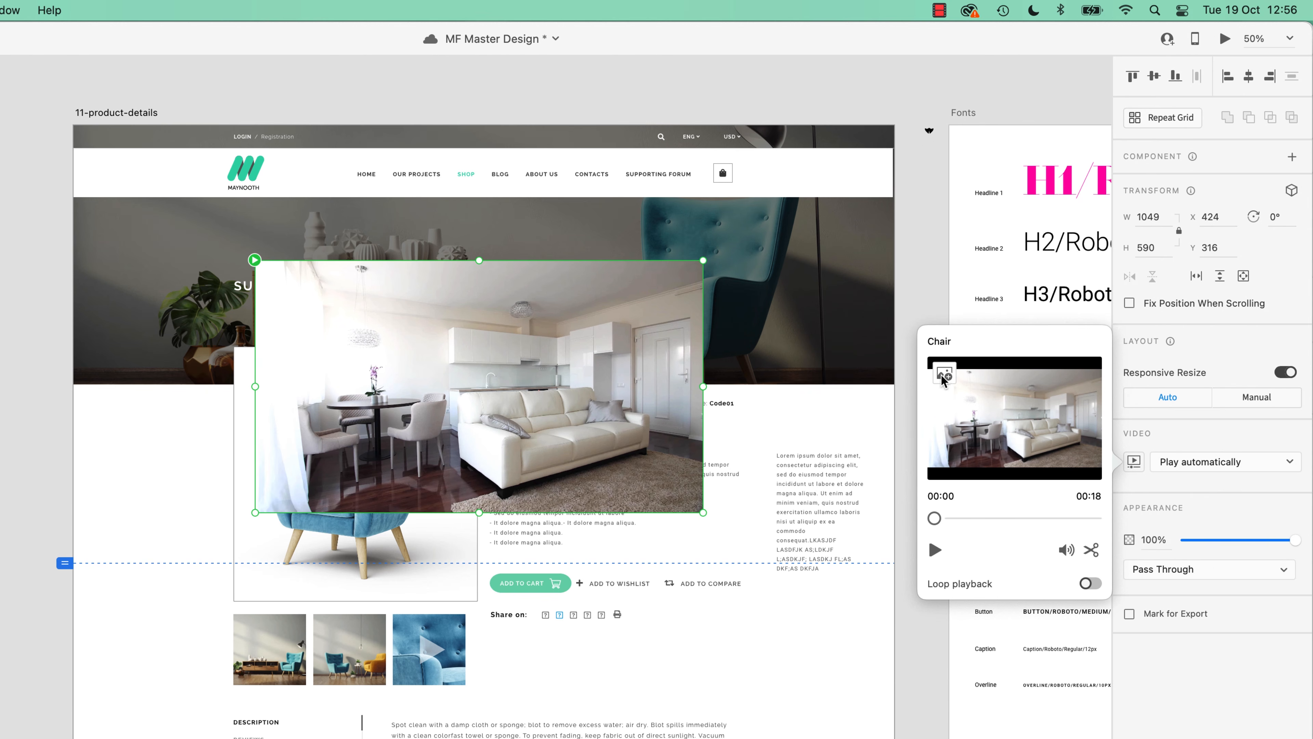
left_click(937, 551)
left_click(936, 549)
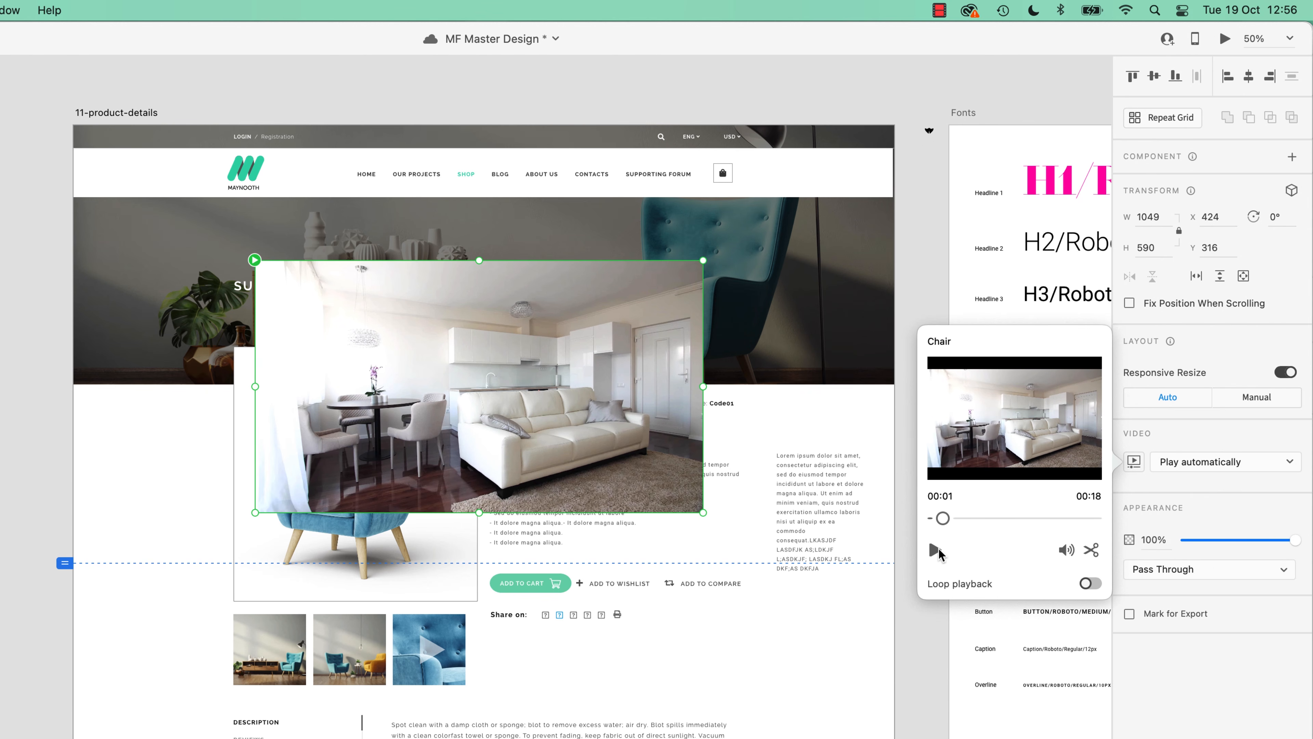
- Trim the Chair video to run from 00:08 to 00:13, apply the trim and deselect the video
left_click(1090, 550)
left_click_drag(1097, 519, 1049, 519)
left_click_drag(934, 518, 1002, 517)
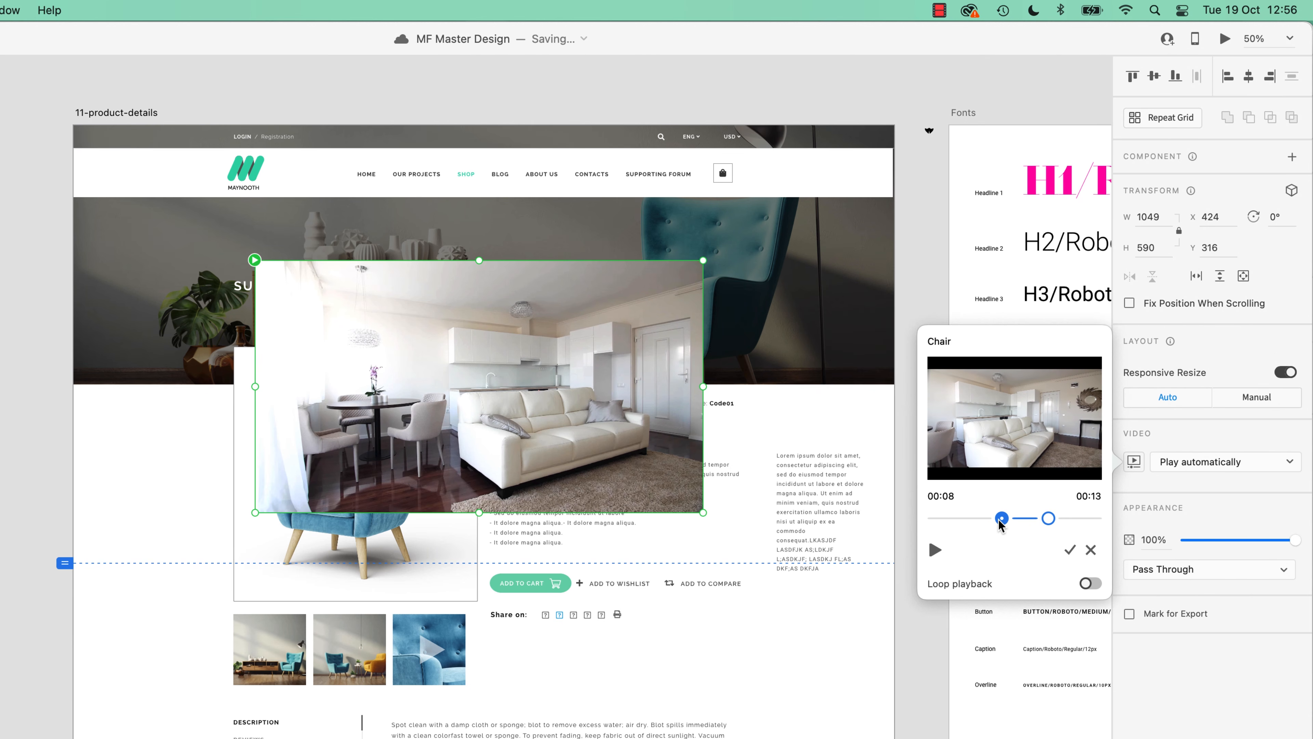
left_click(1069, 550)
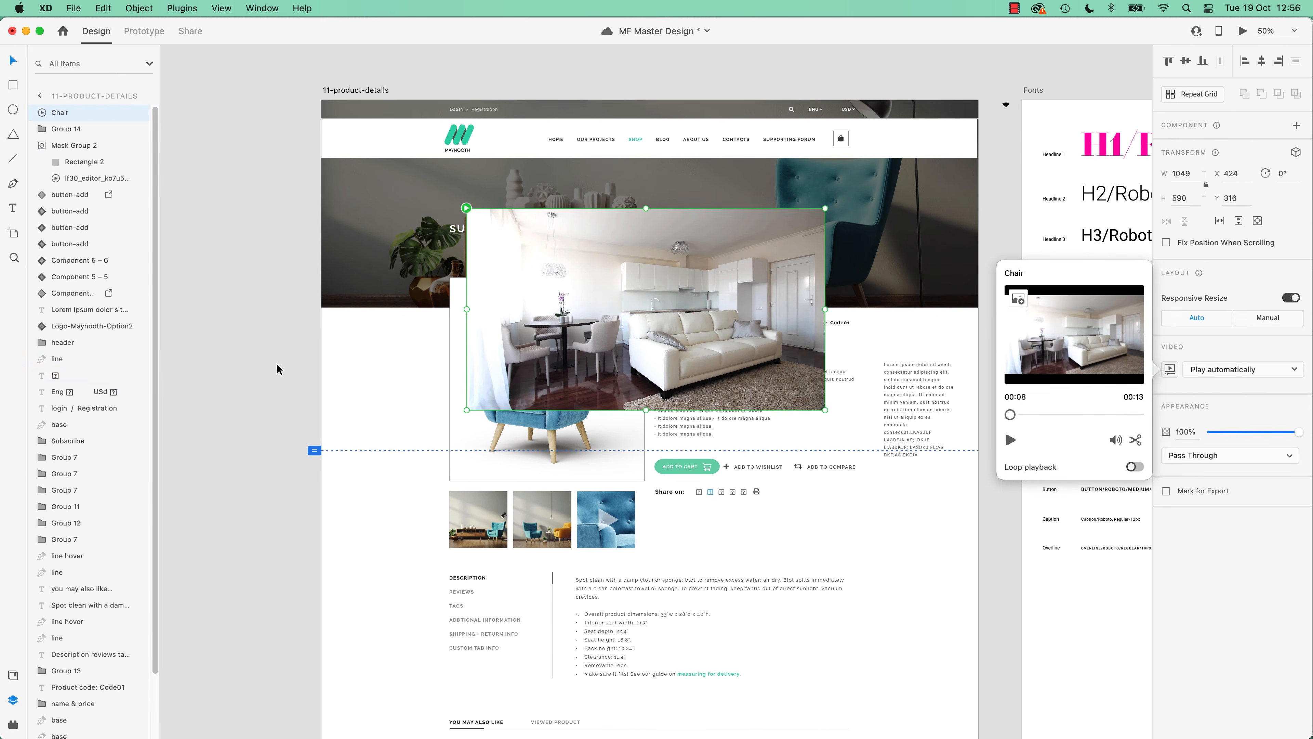
left_click(21, 461)
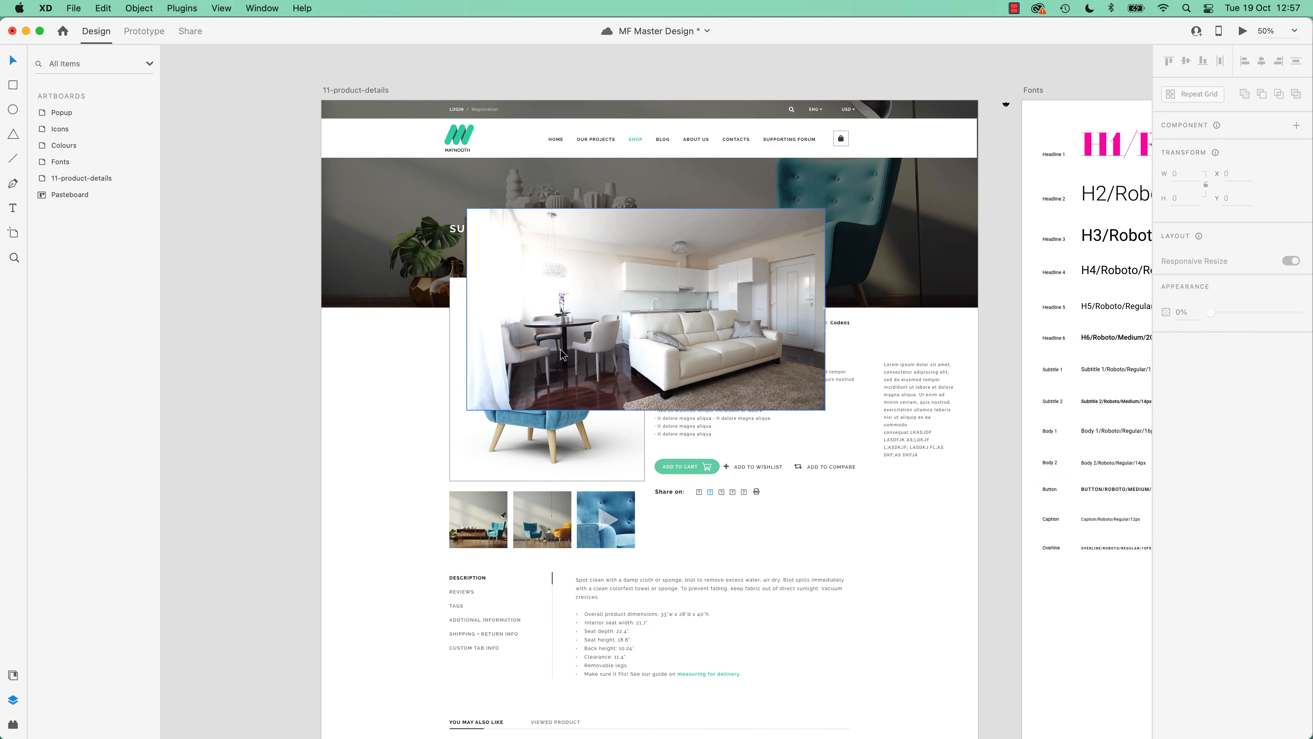
- Move the Chair video from the product page onto the Popup artboard and enlarge it to 1470 × 827 at X 0, Y 0
scroll(998, 377, "up", 3)
scroll(998, 377, "right", 2)
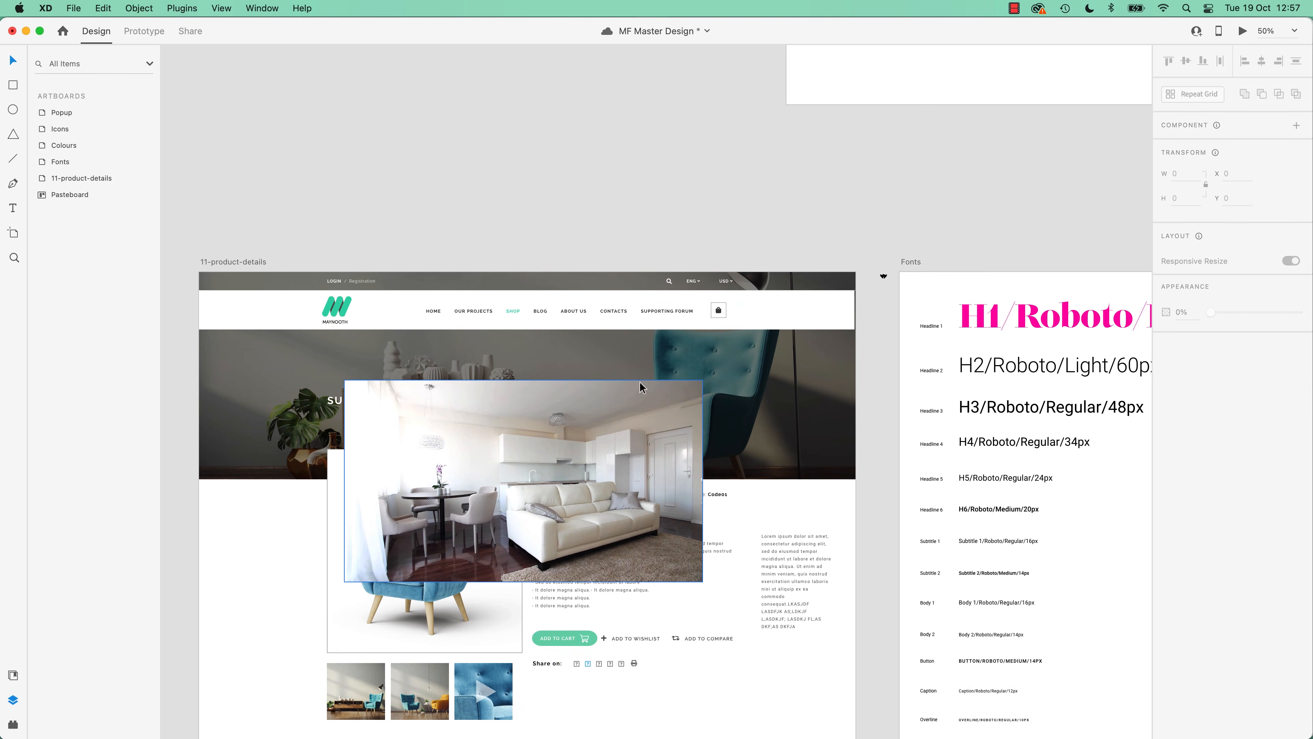
left_click(1040, 187)
left_click_drag(1041, 186, 776, 206)
left_click_drag(948, 251, 1089, 331)
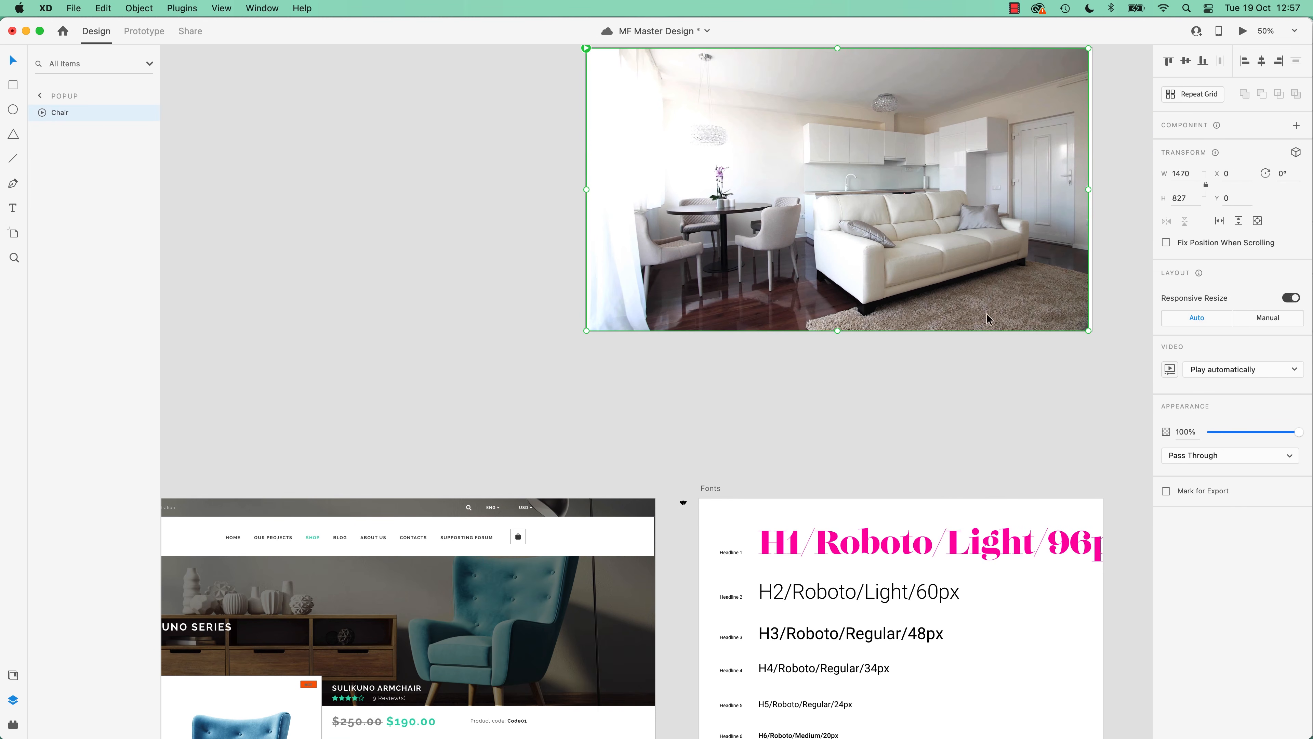
- Give the video thumbnail under the product image a Tap interaction with an Overlay action that has Popup as its destination
left_click(927, 377)
left_click_drag(621, 459, 770, 138)
left_click_drag(606, 416, 722, 220)
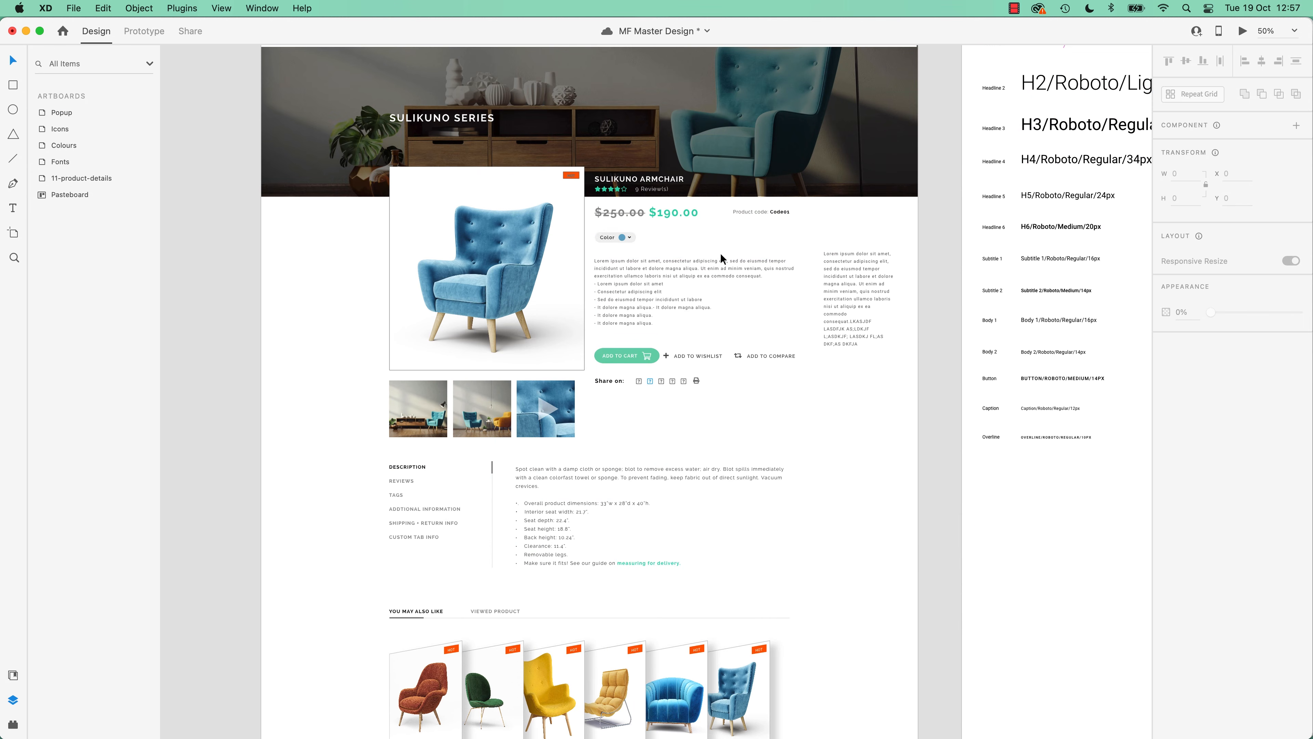
left_click(548, 417)
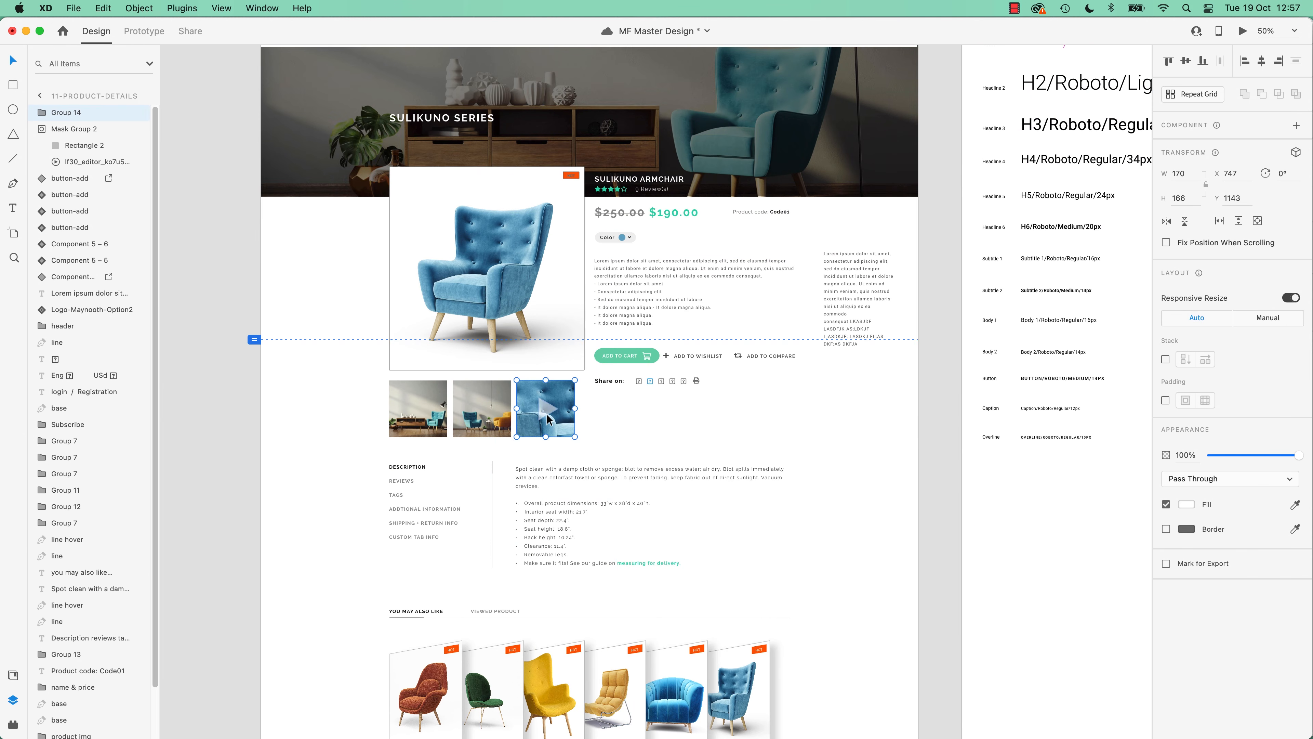
left_click(142, 32)
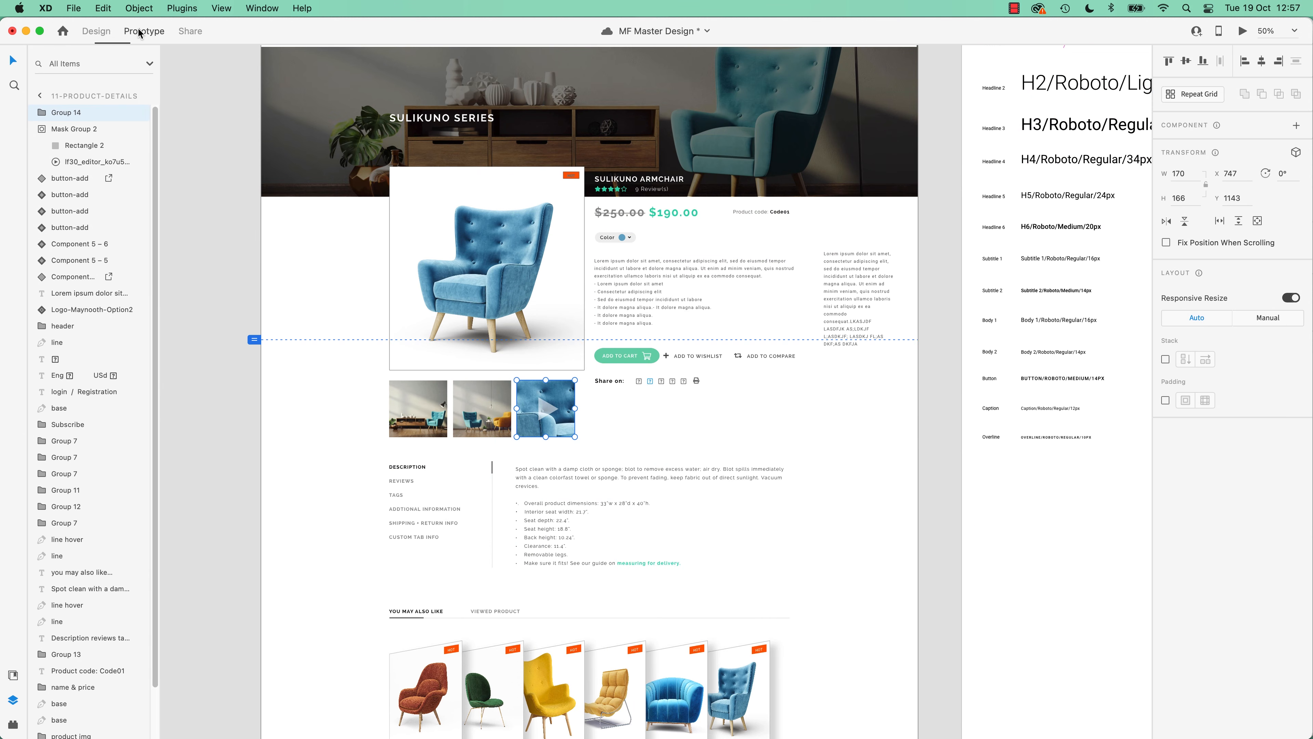
scroll(606, 405, "up", 1)
left_click(574, 438)
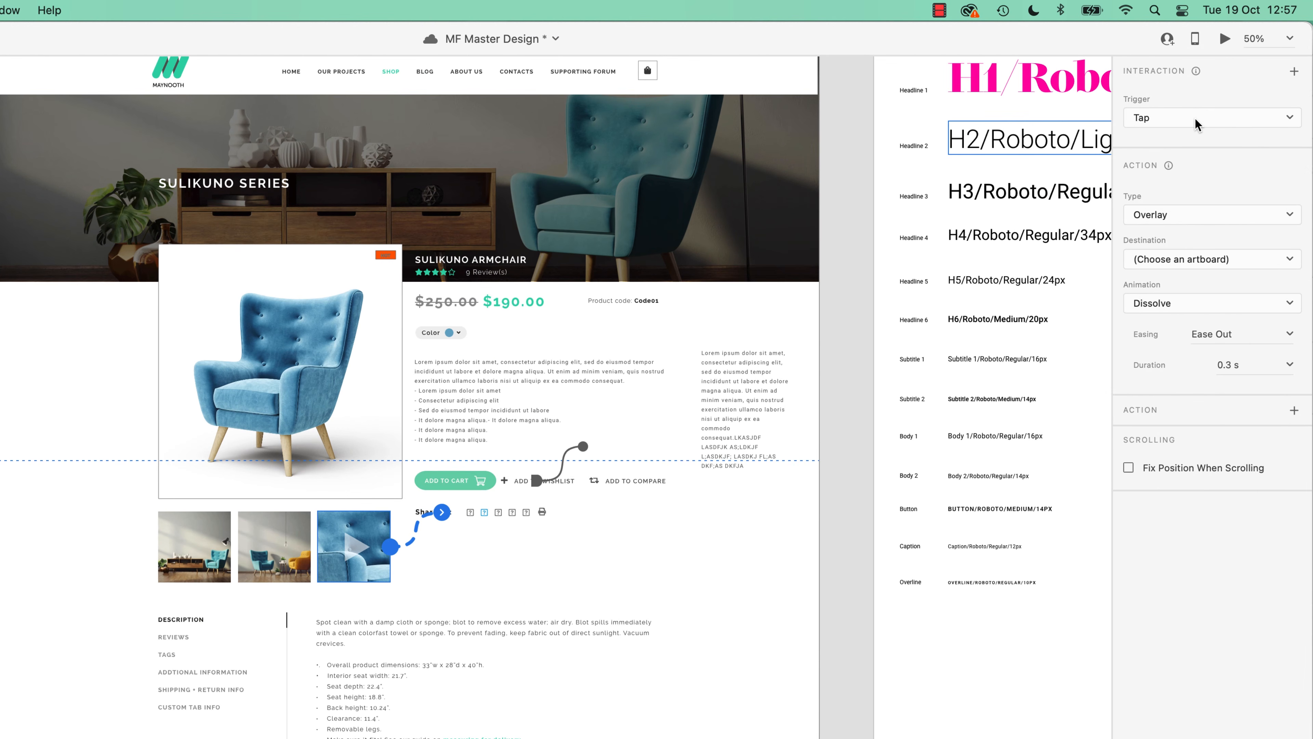
left_click(1167, 212)
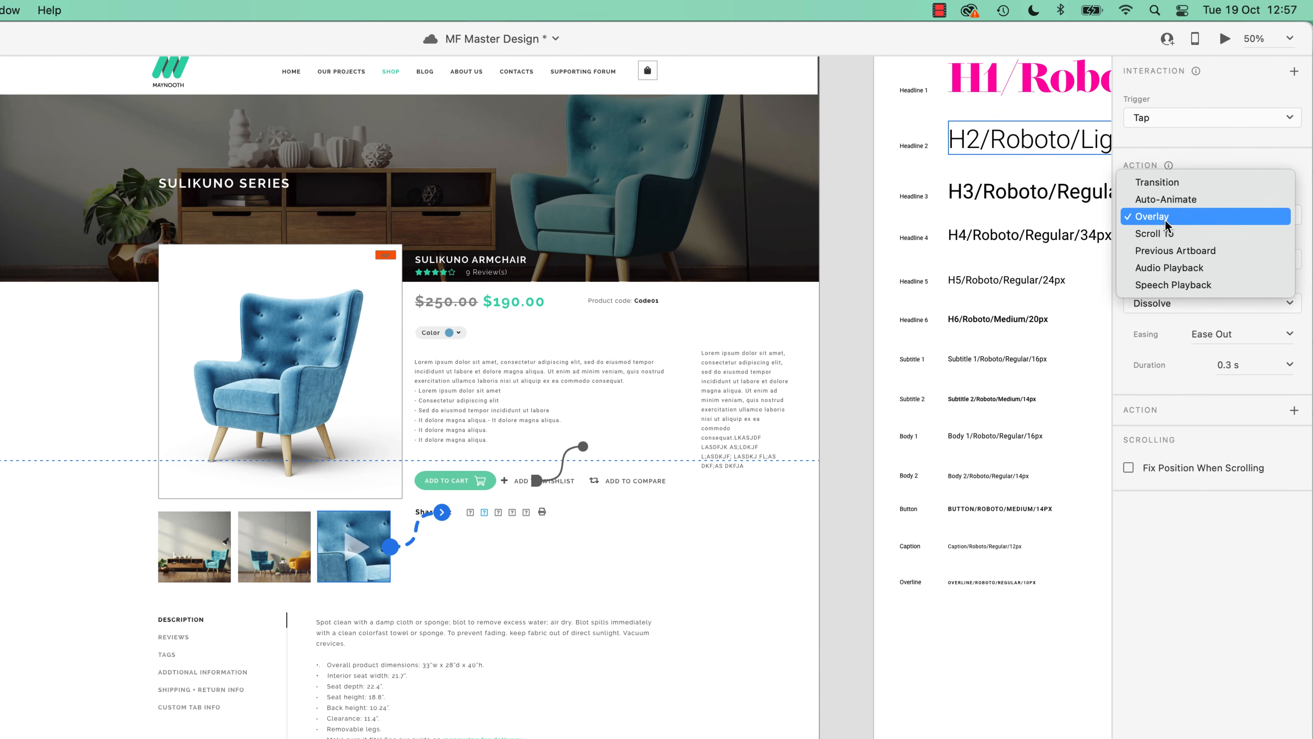
left_click(1165, 221)
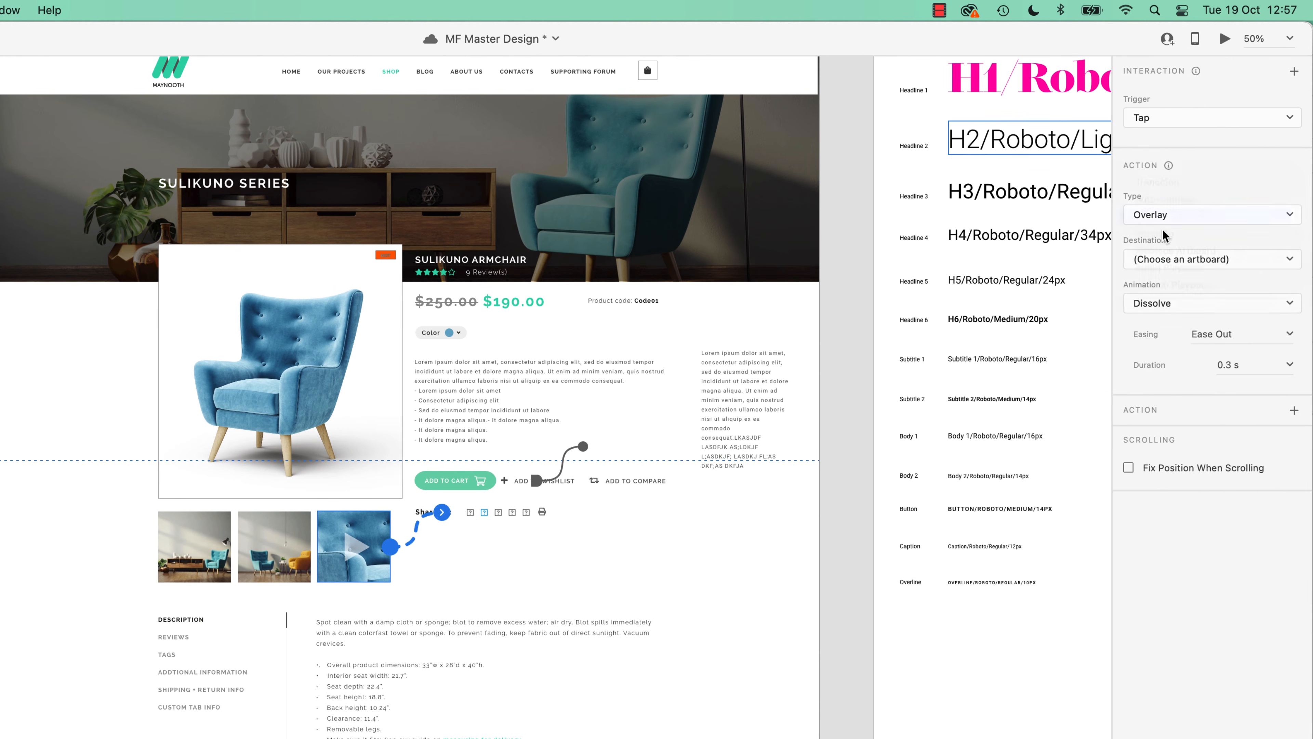
left_click(1159, 263)
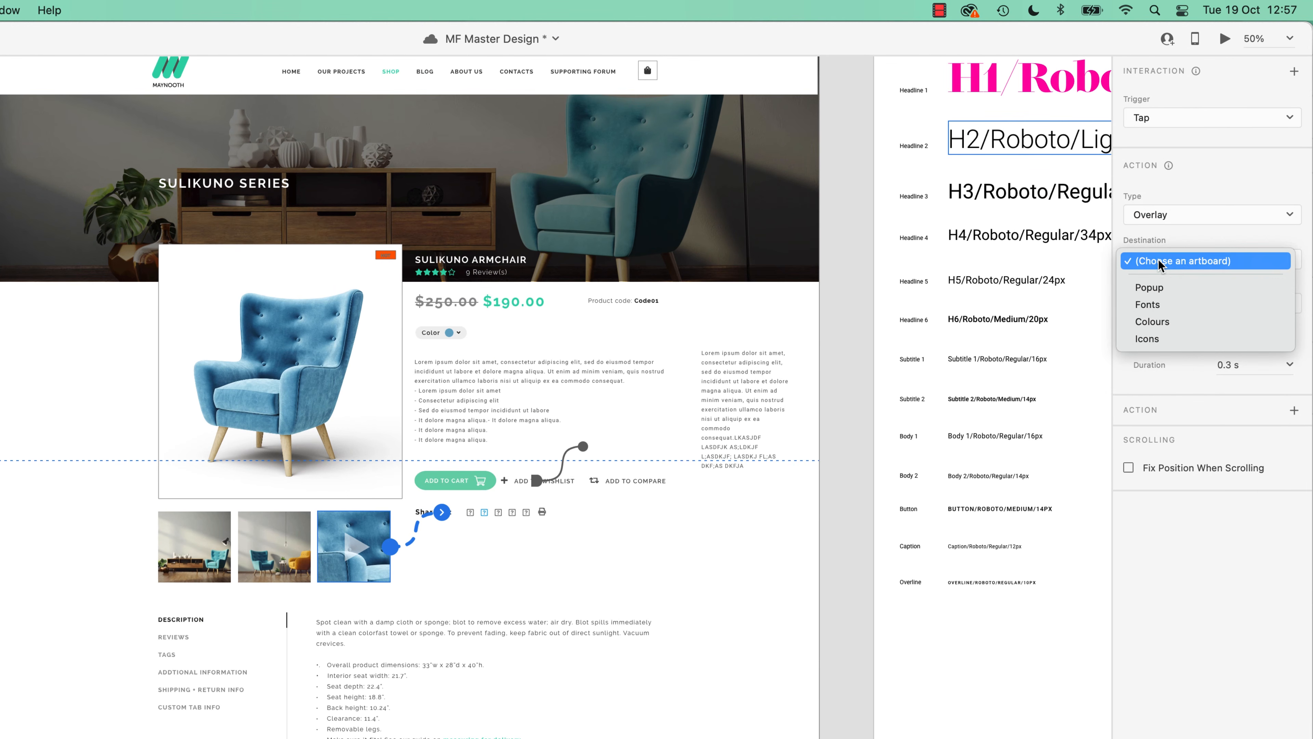
left_click(1158, 290)
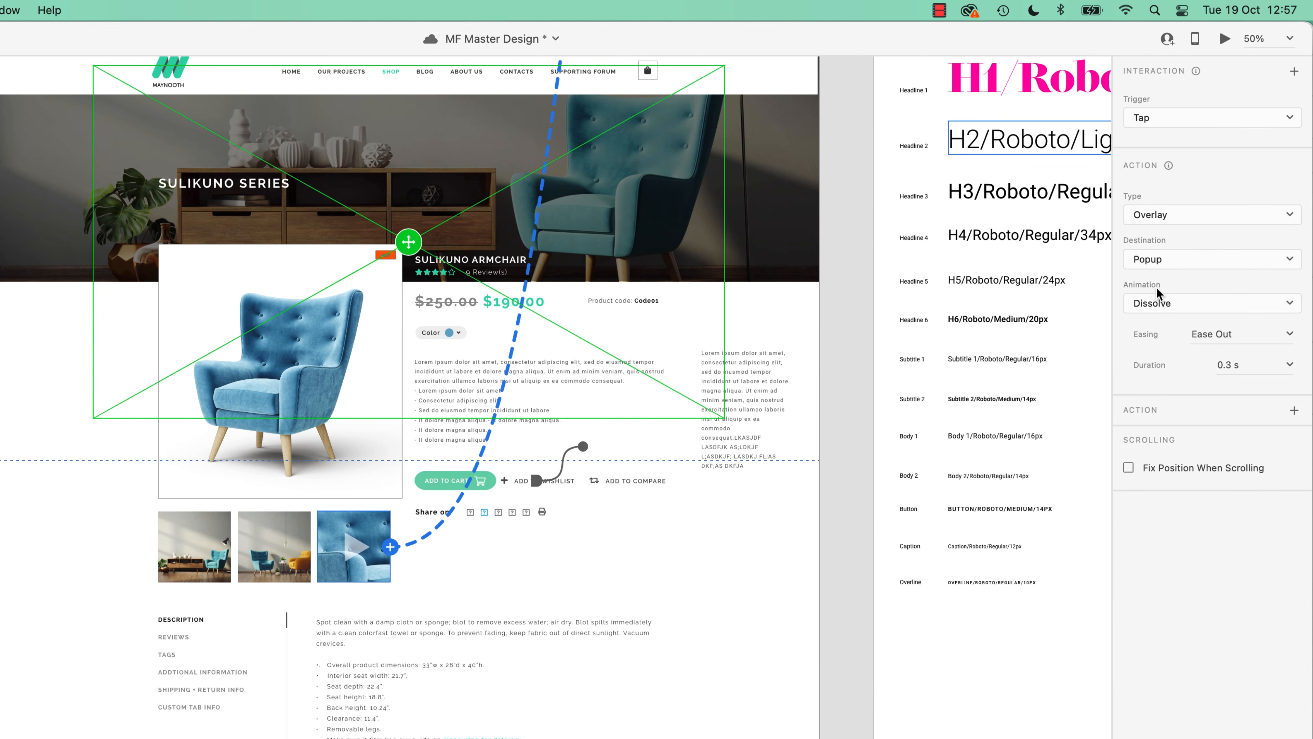
left_click(830, 231)
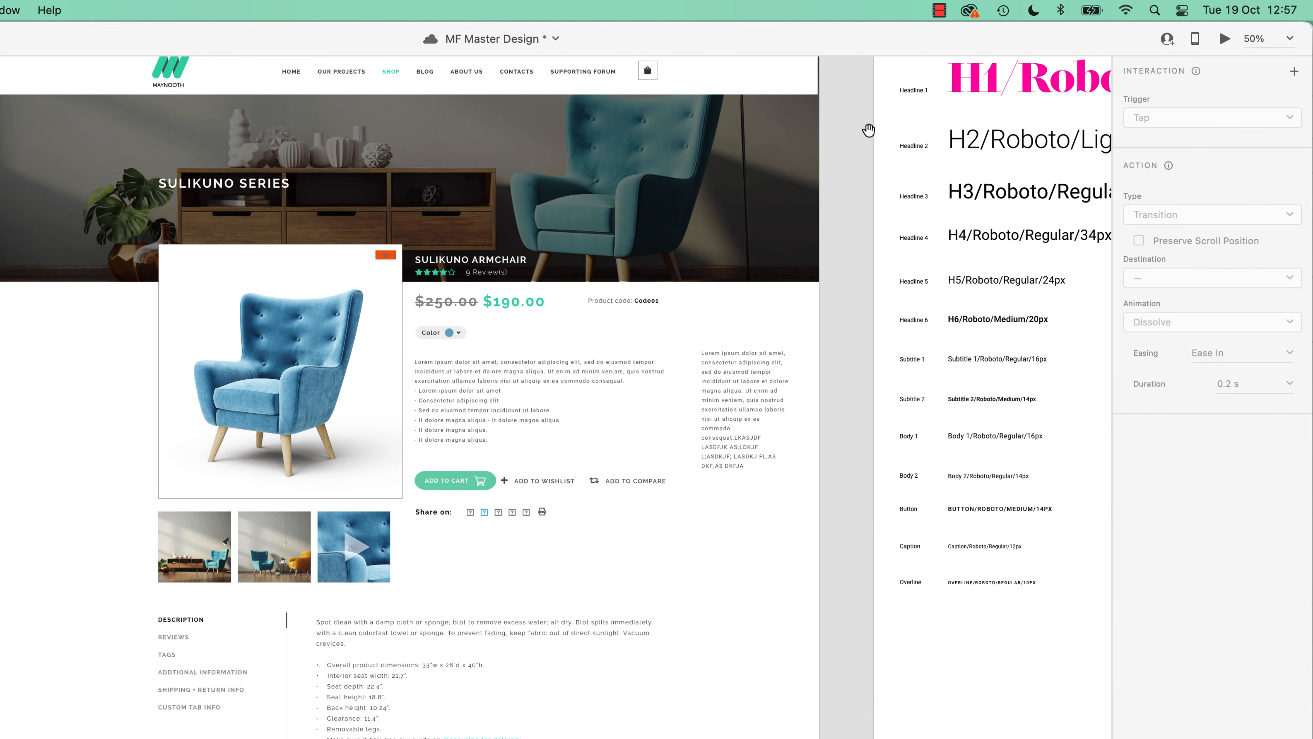
- Check the playback settings of the Chair video on the Popup artboard, and preview 11-product-details, opening the video popup from its thumbnail
left_click_drag(869, 131, 508, 634)
left_click(653, 274)
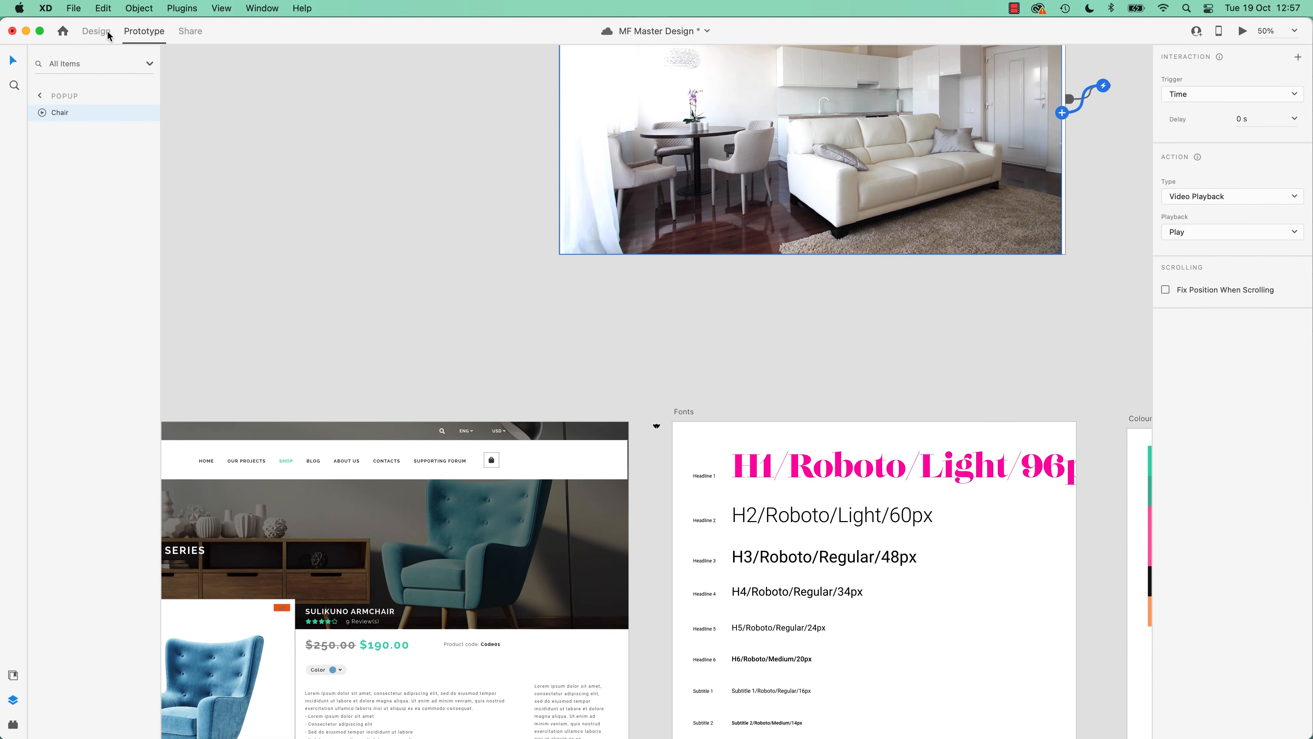
left_click(96, 31)
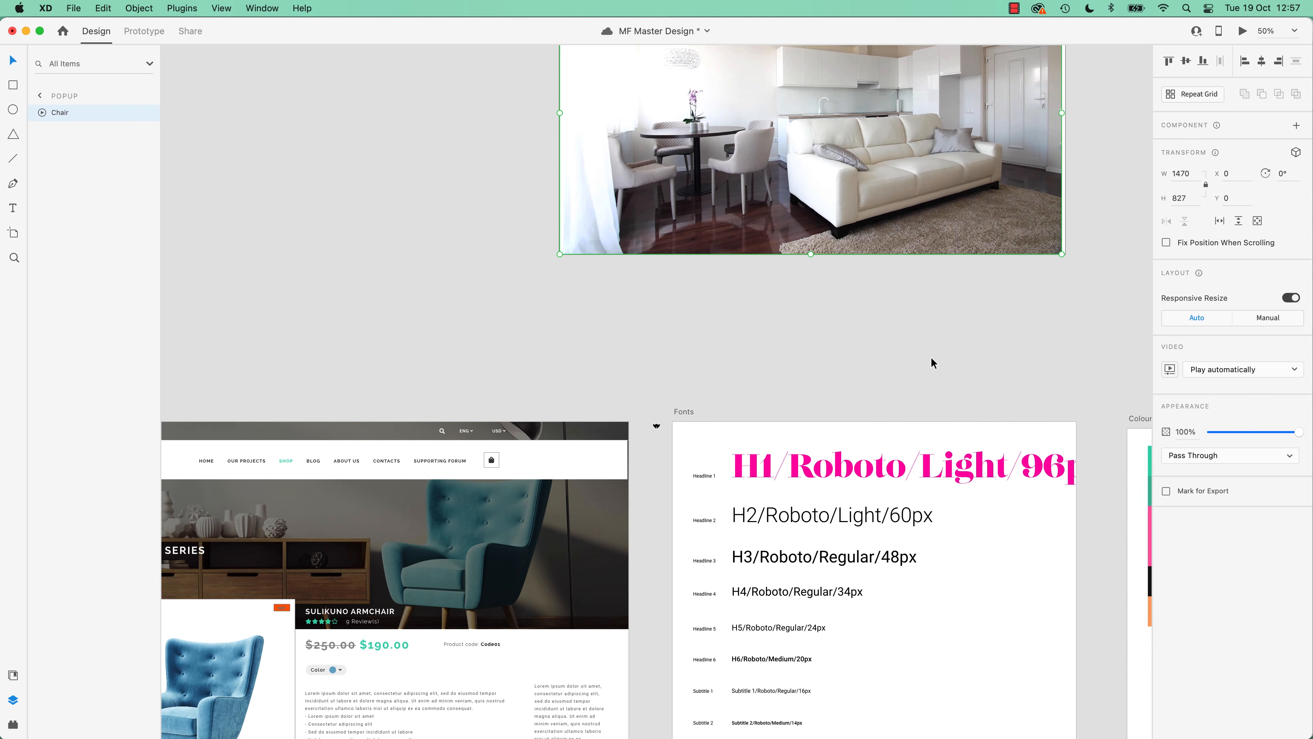
scroll(484, 290, "down", 5)
scroll(485, 290, "left", 5)
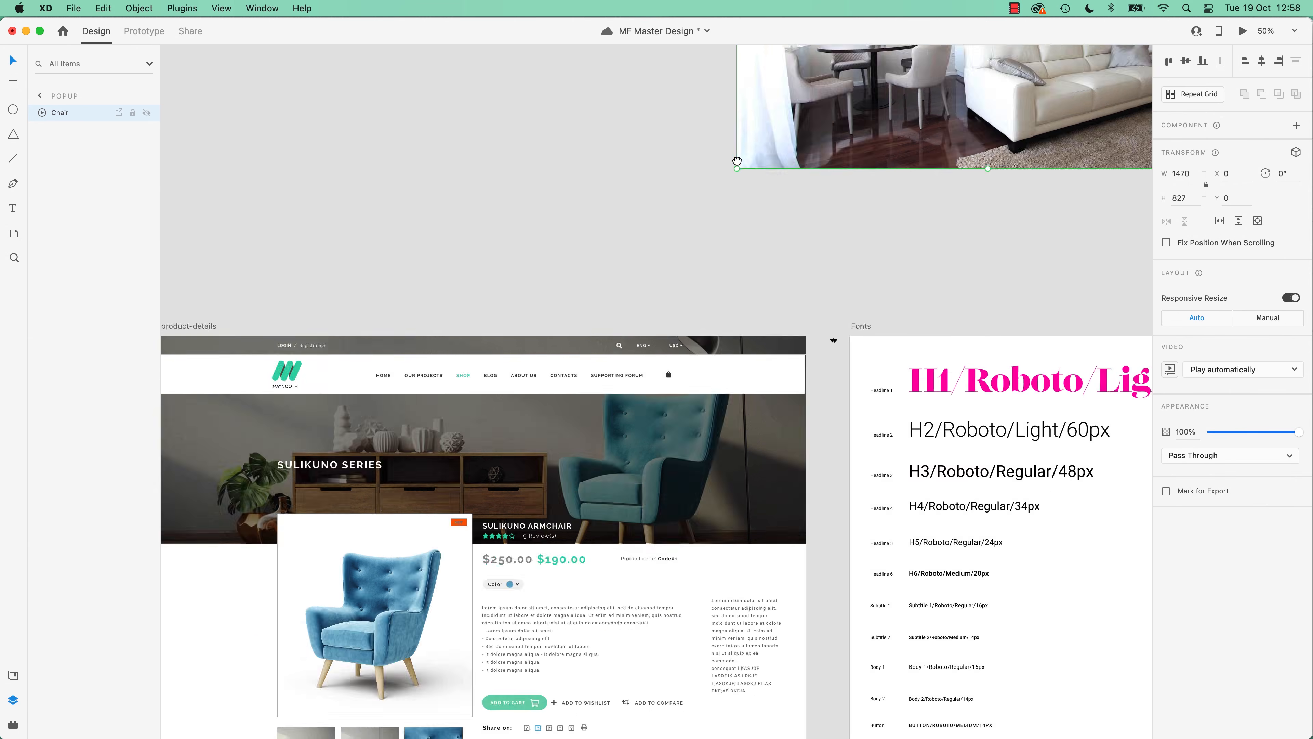
left_click(471, 177)
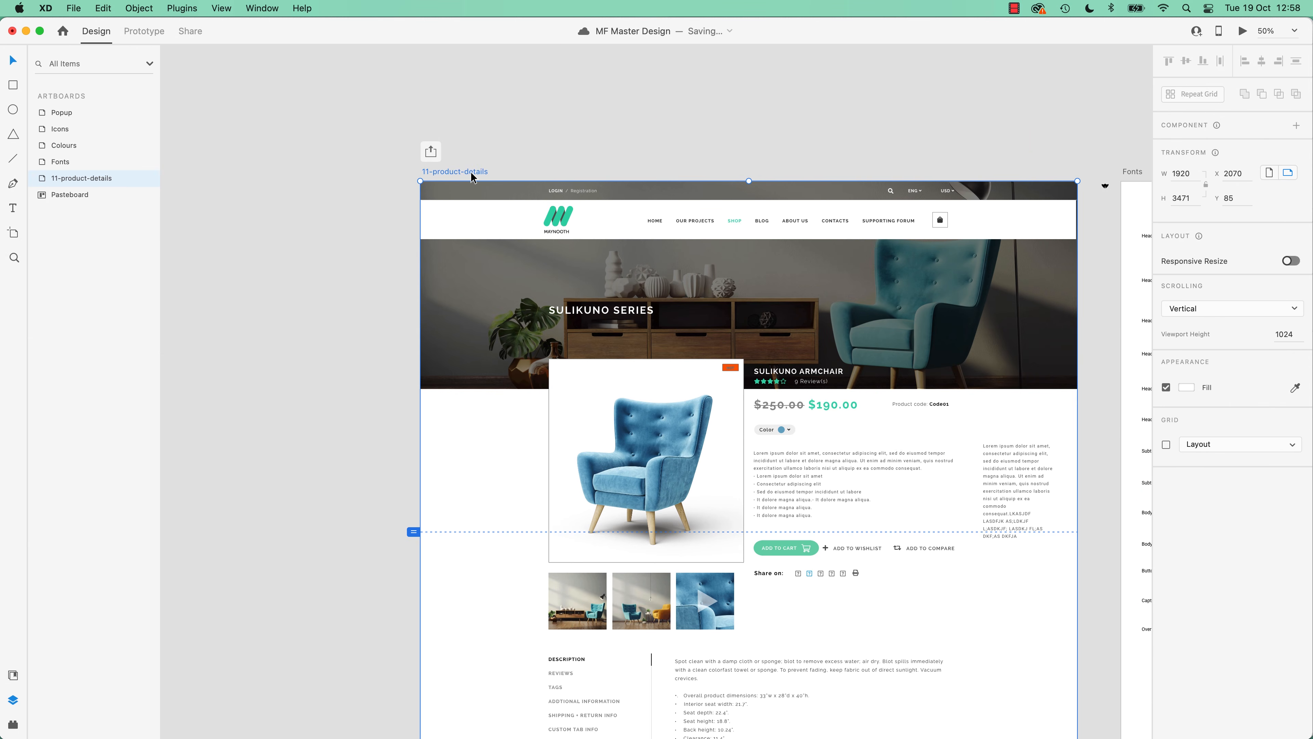
left_click(1243, 32)
scroll(887, 448, "down", 10)
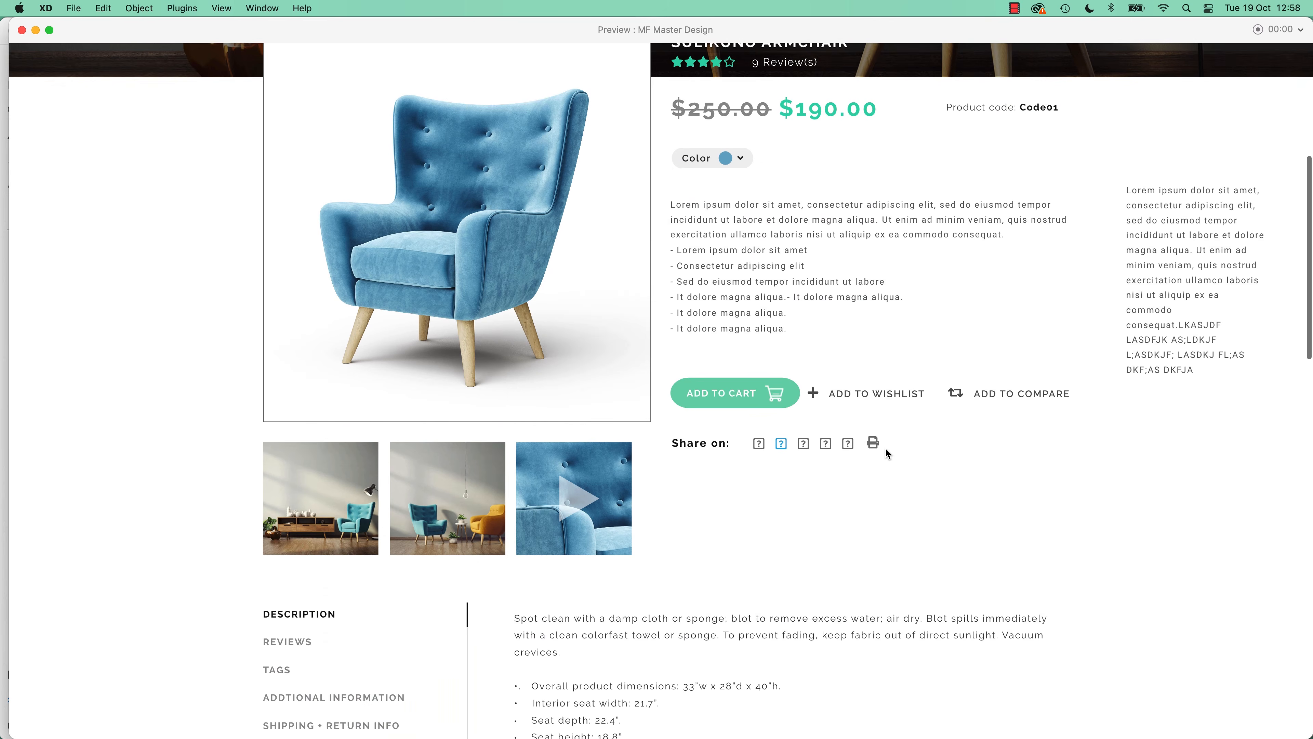
left_click(601, 407)
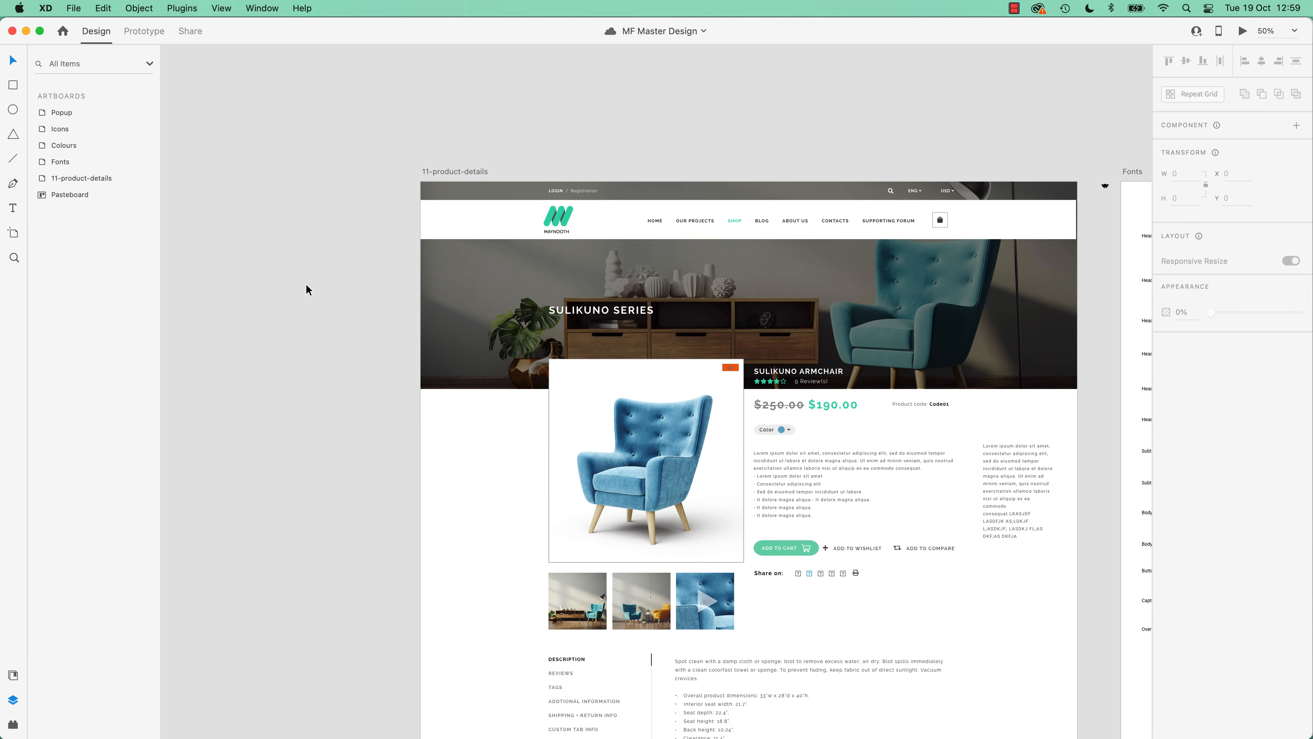
- Set the Flow 1 share link's access to Anyone with the link and update the link
left_click_drag(725, 540, 644, 477)
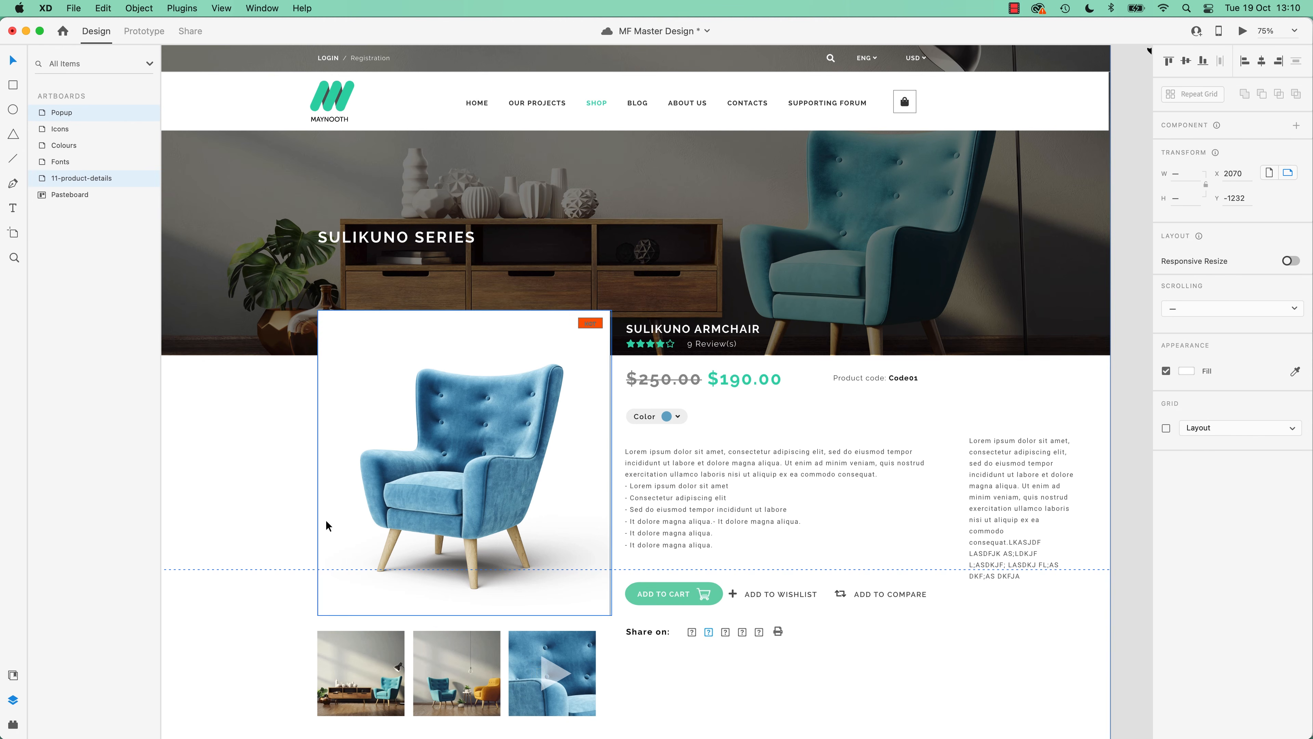
left_click(189, 32)
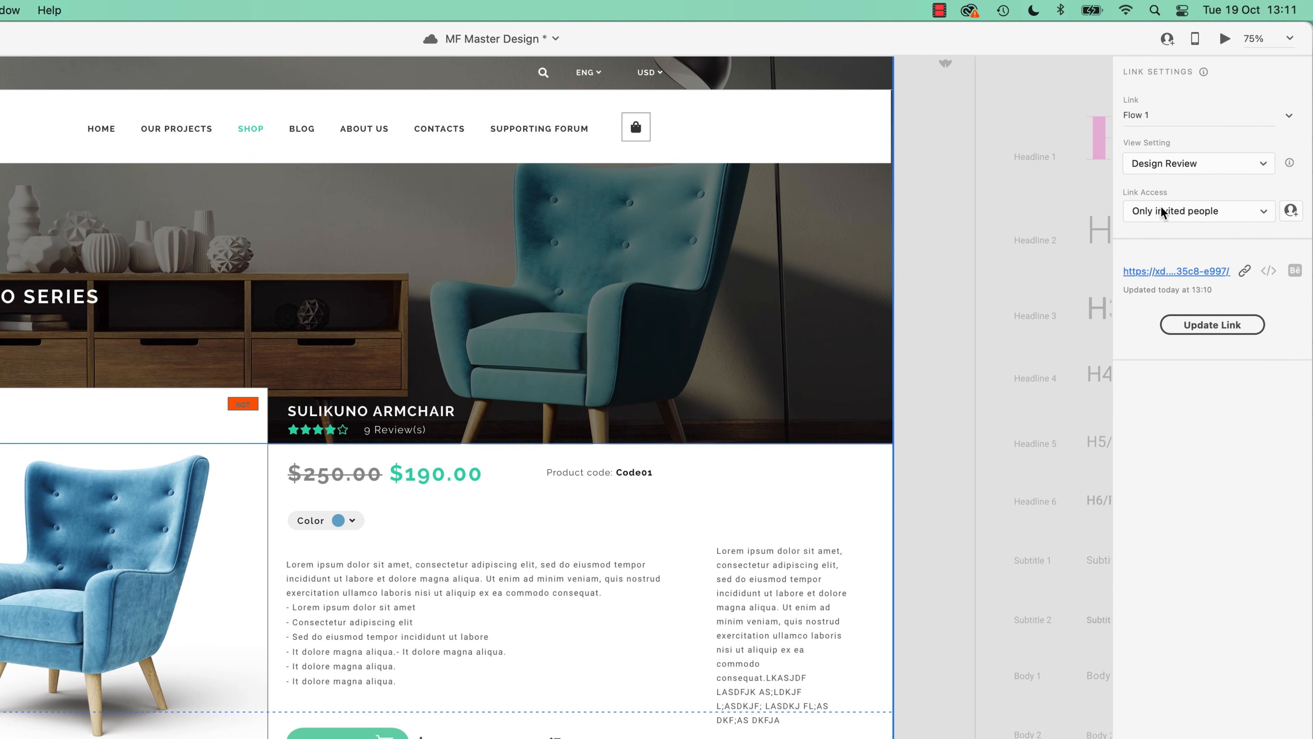
left_click(1191, 170)
left_click(1162, 200)
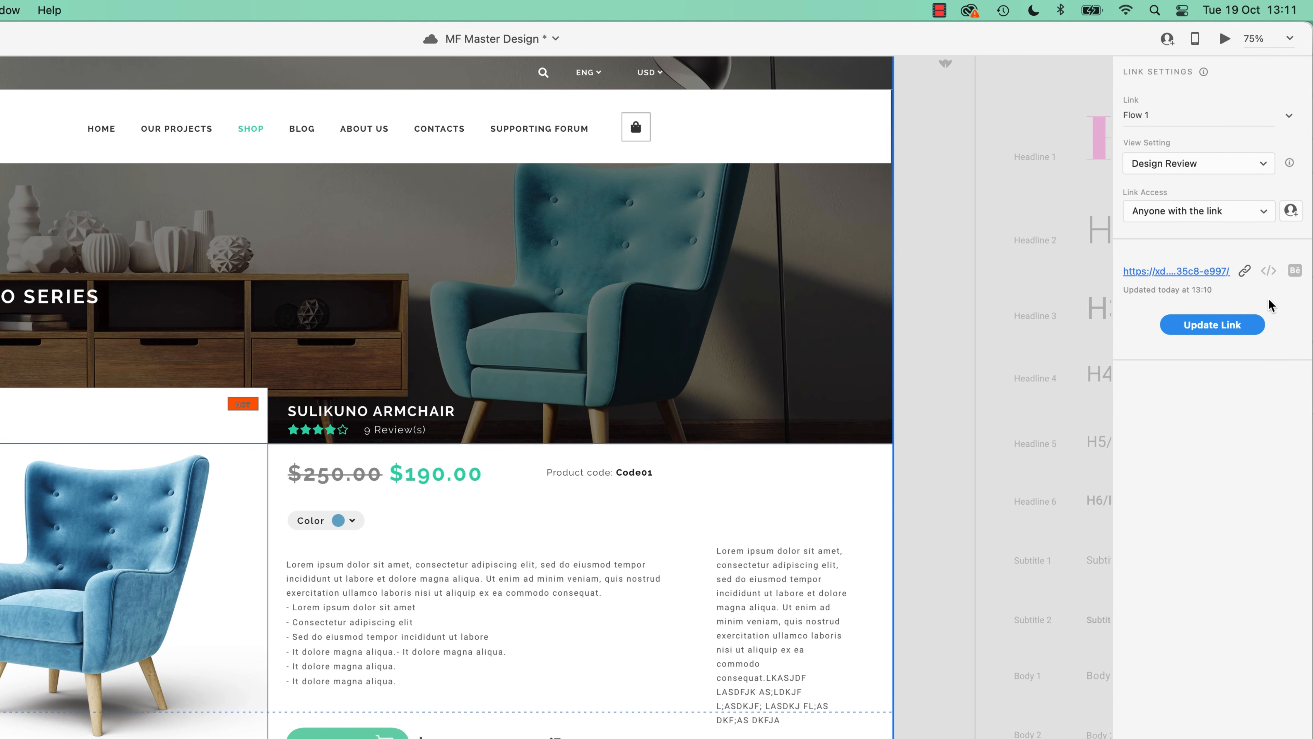
left_click(1224, 330)
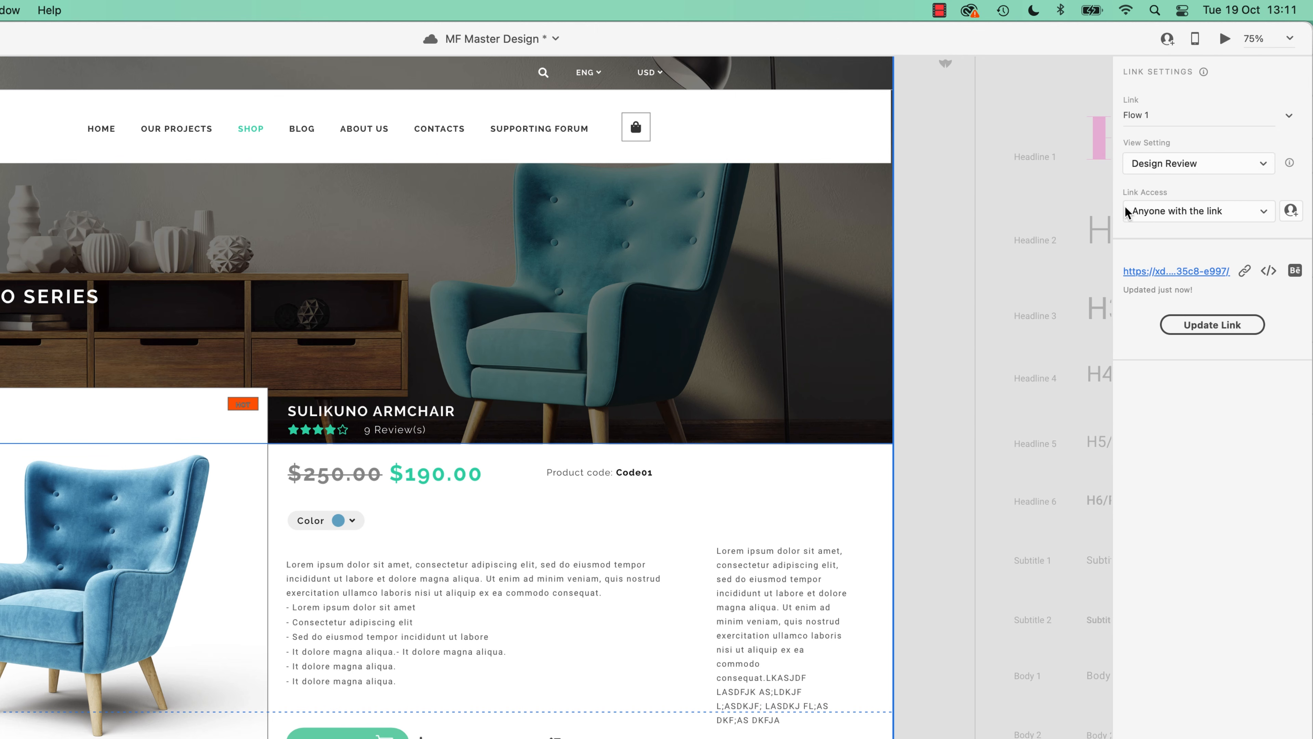
- Share the prototype on Behance and test the video popup from its thumbnail in the Behance project editor
mouse_move(1294, 276)
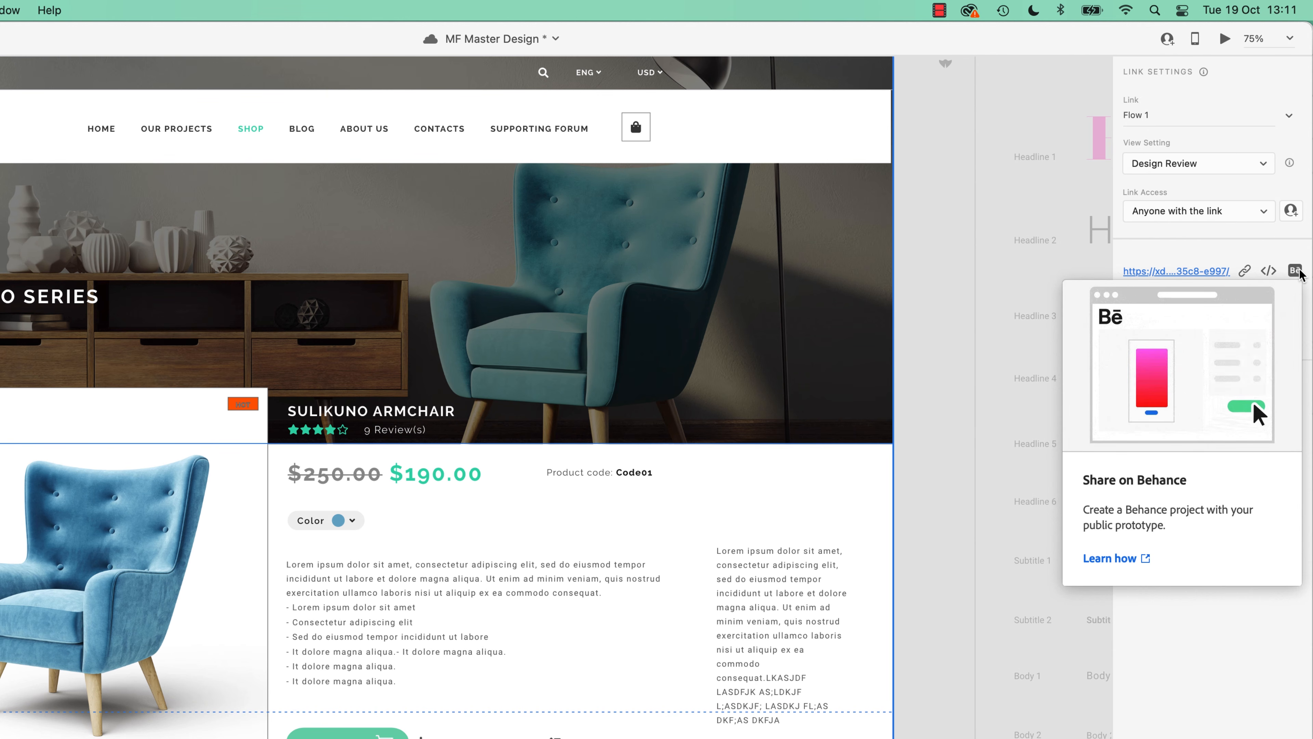
left_click(1294, 271)
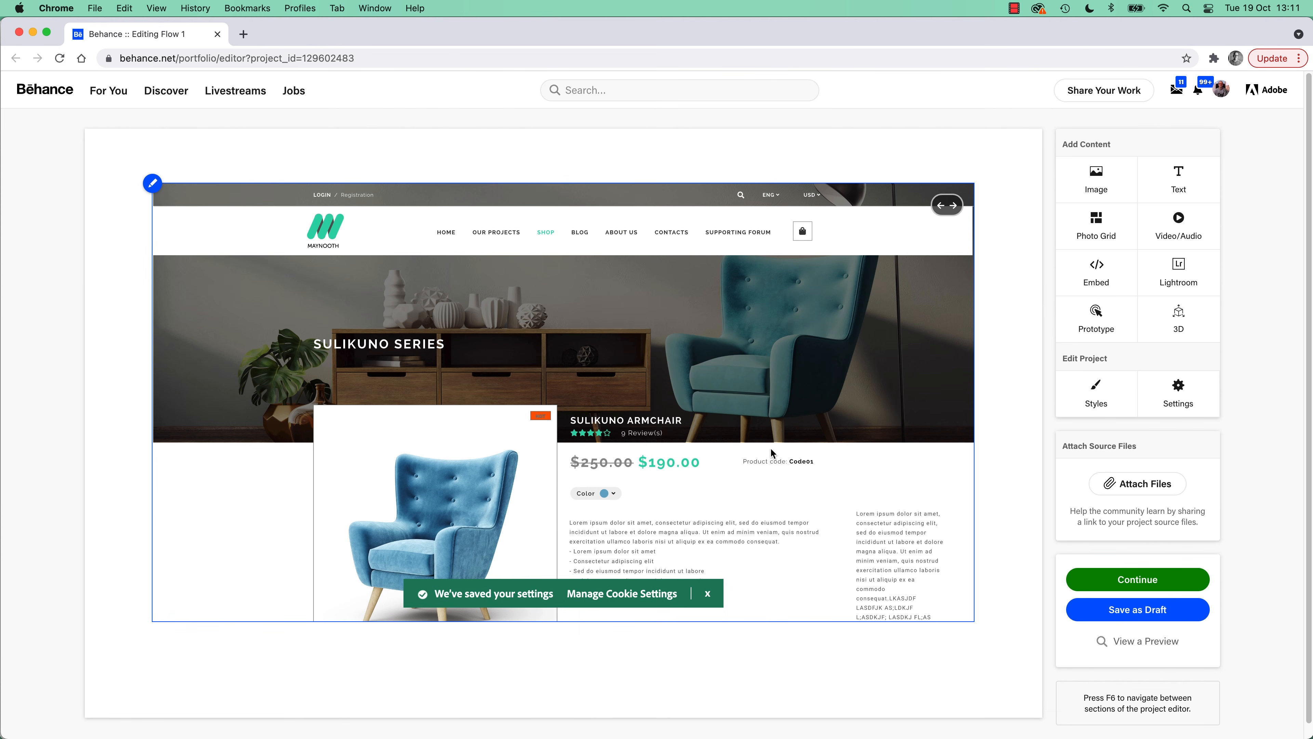
scroll(771, 453, "down", 6)
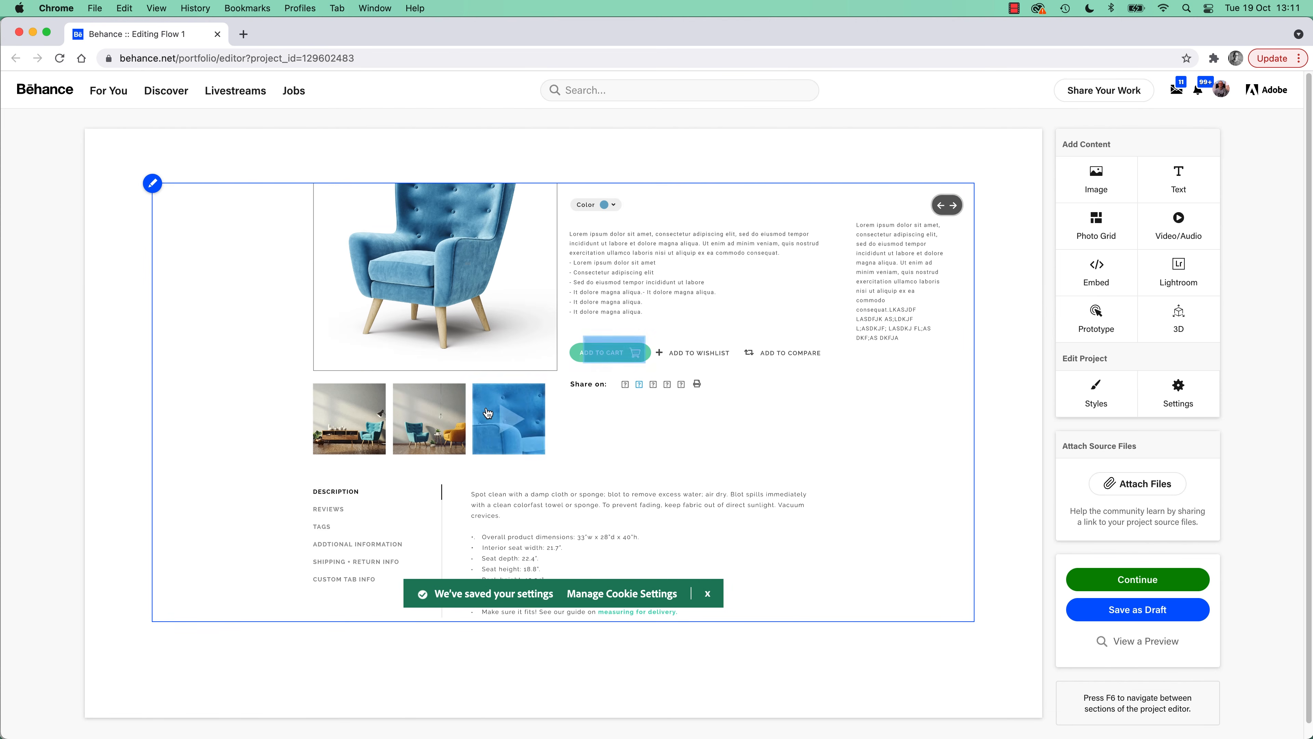
left_click(487, 412)
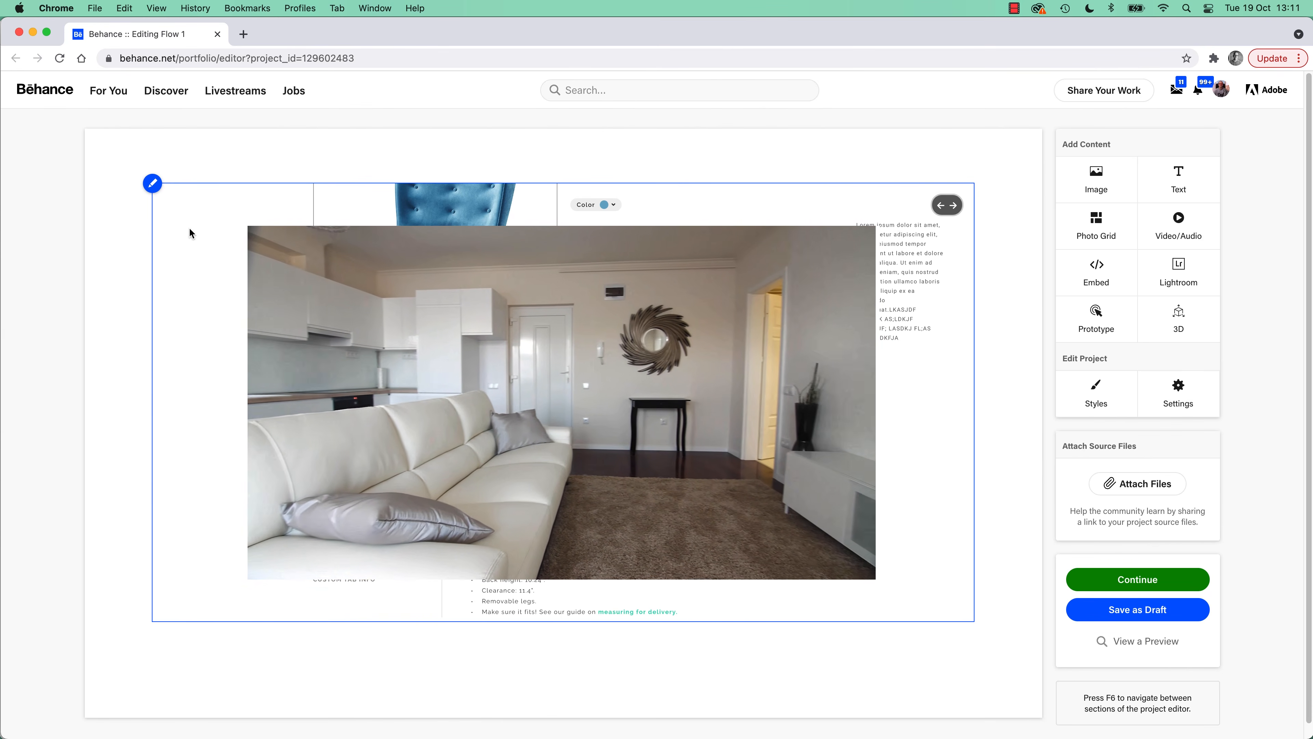
left_click(857, 401)
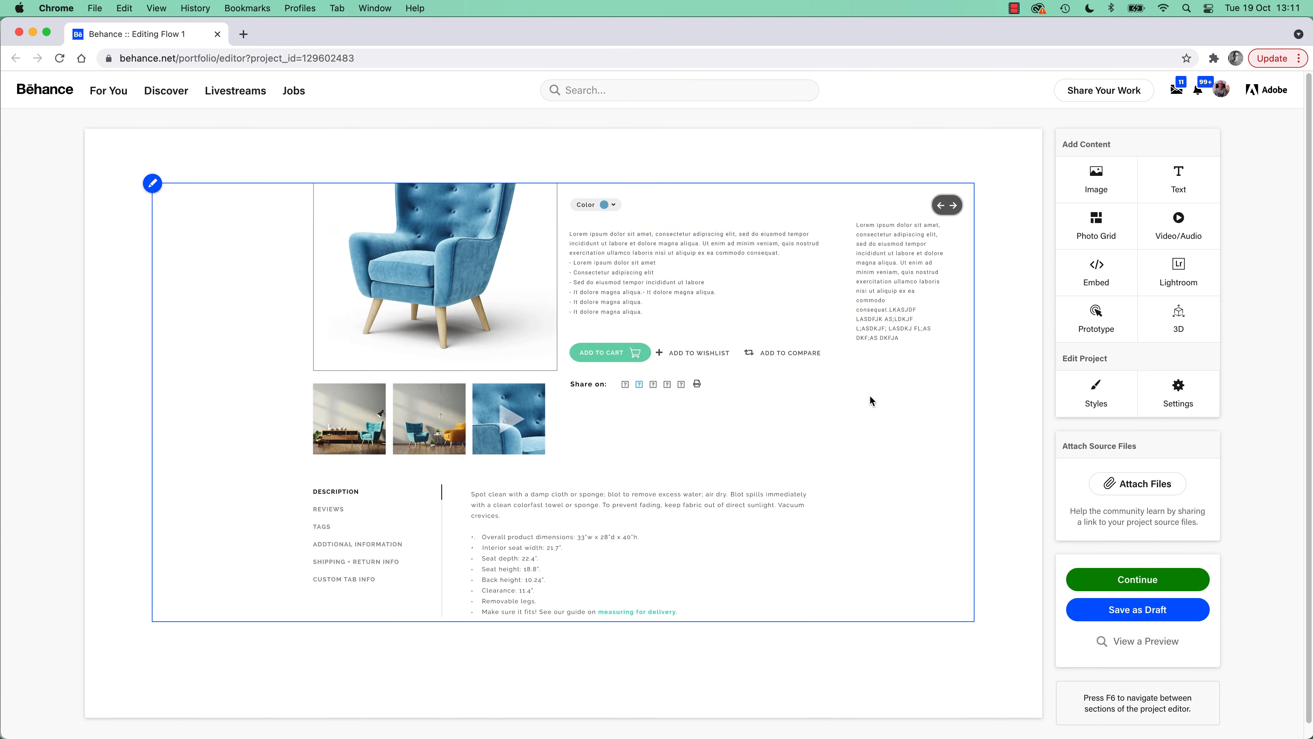
scroll(802, 562, "up", 5)
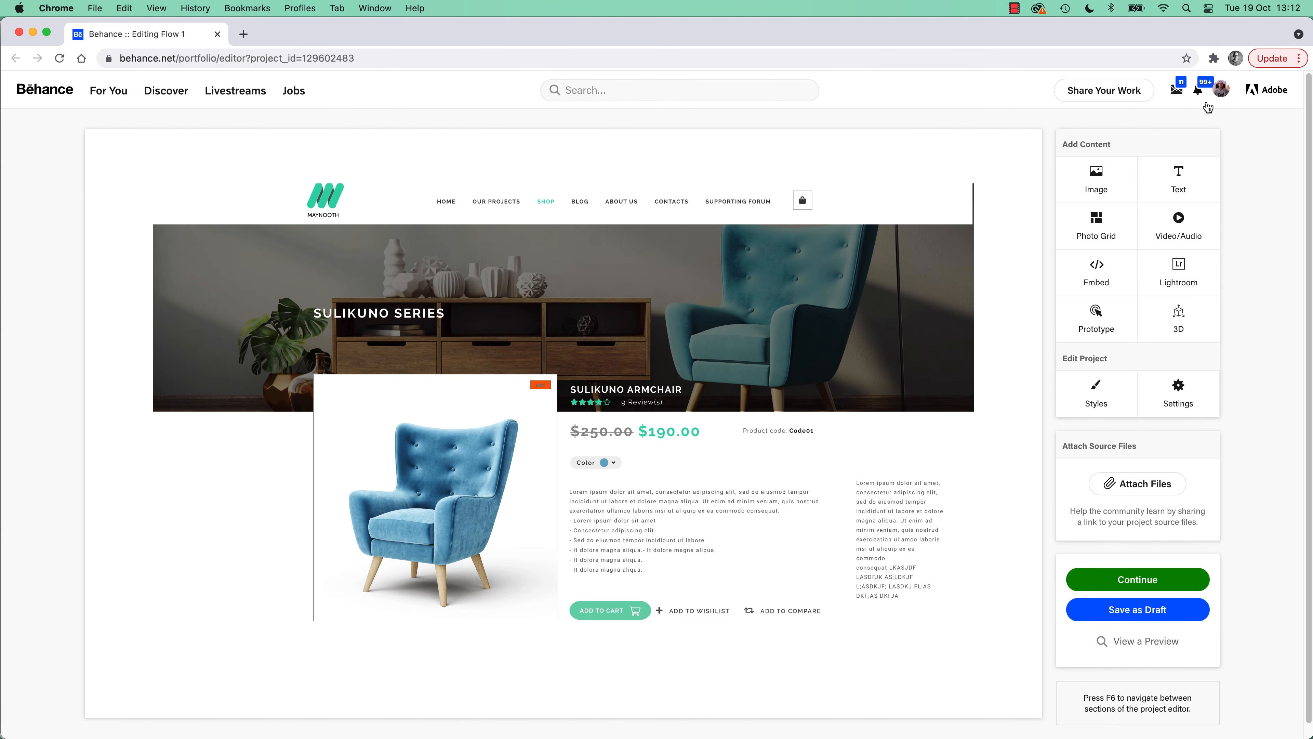
mouse_move(1221, 91)
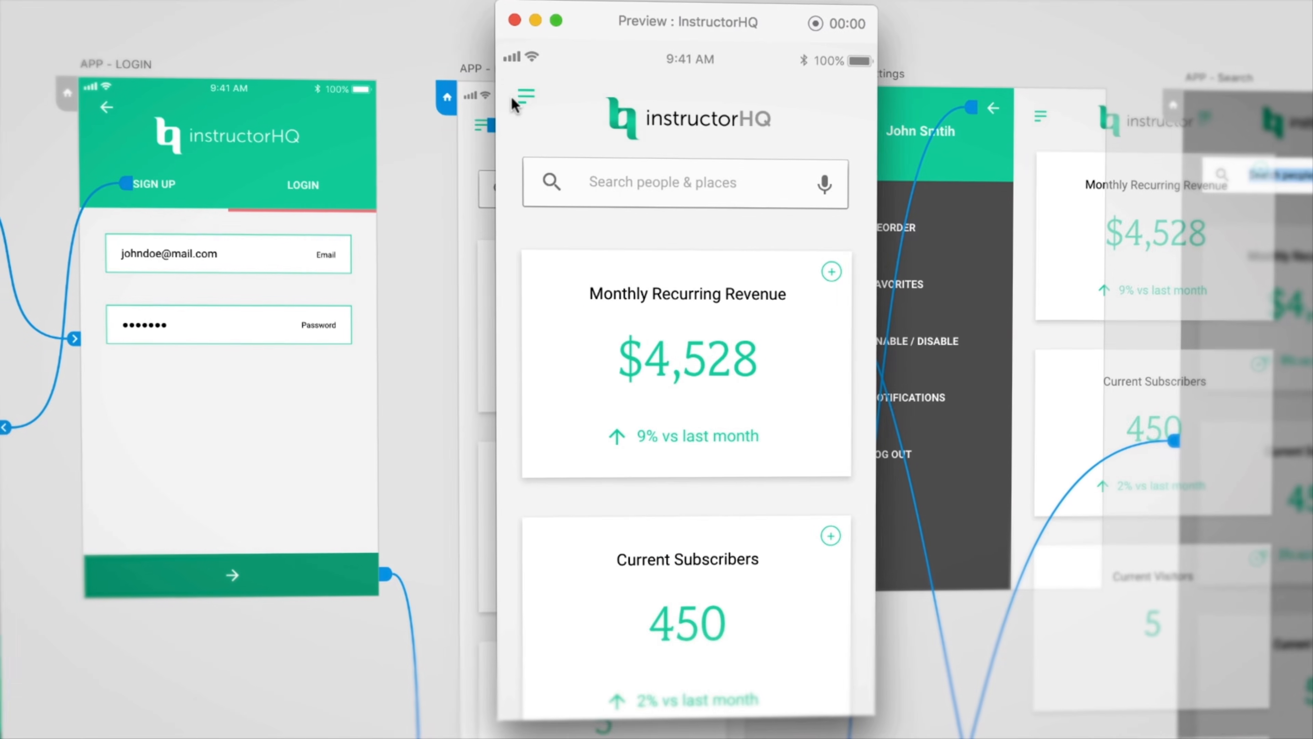
left_click(519, 97)
left_click(720, 47)
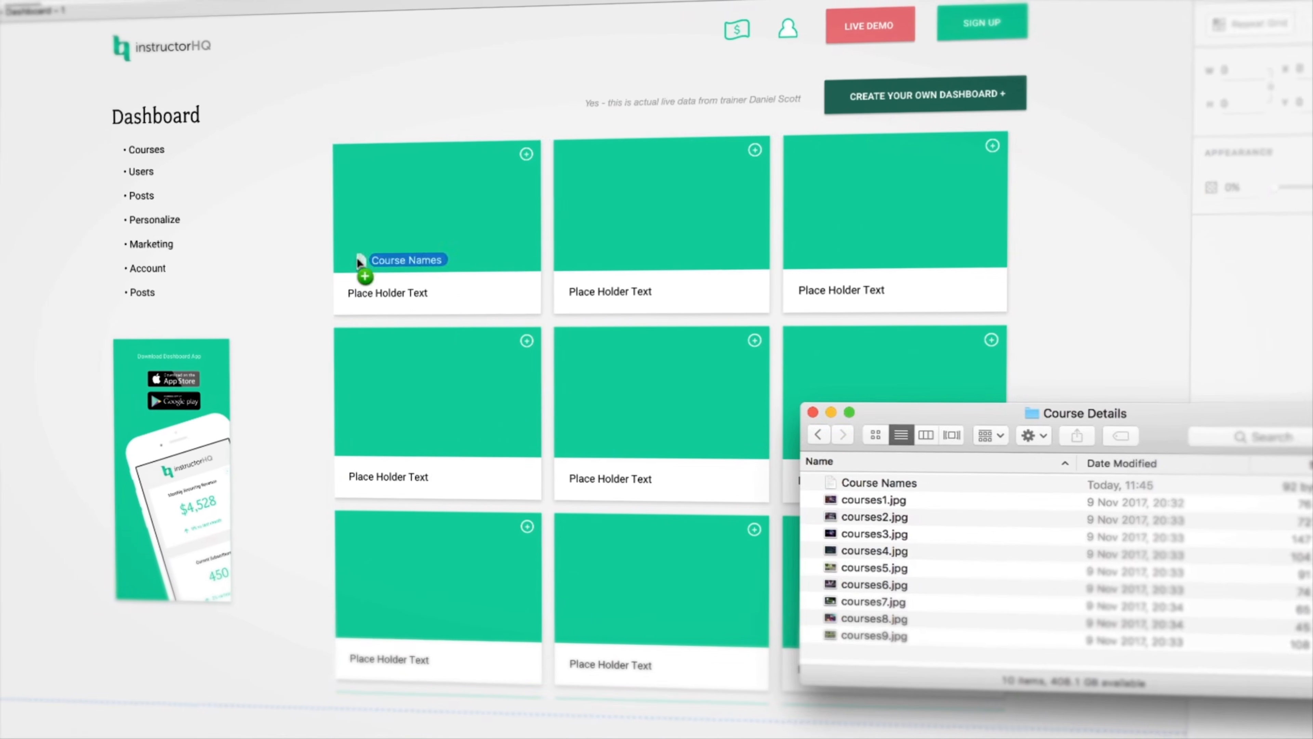
left_click_drag(357, 258, 362, 280)
left_click_drag(982, 518, 440, 217)
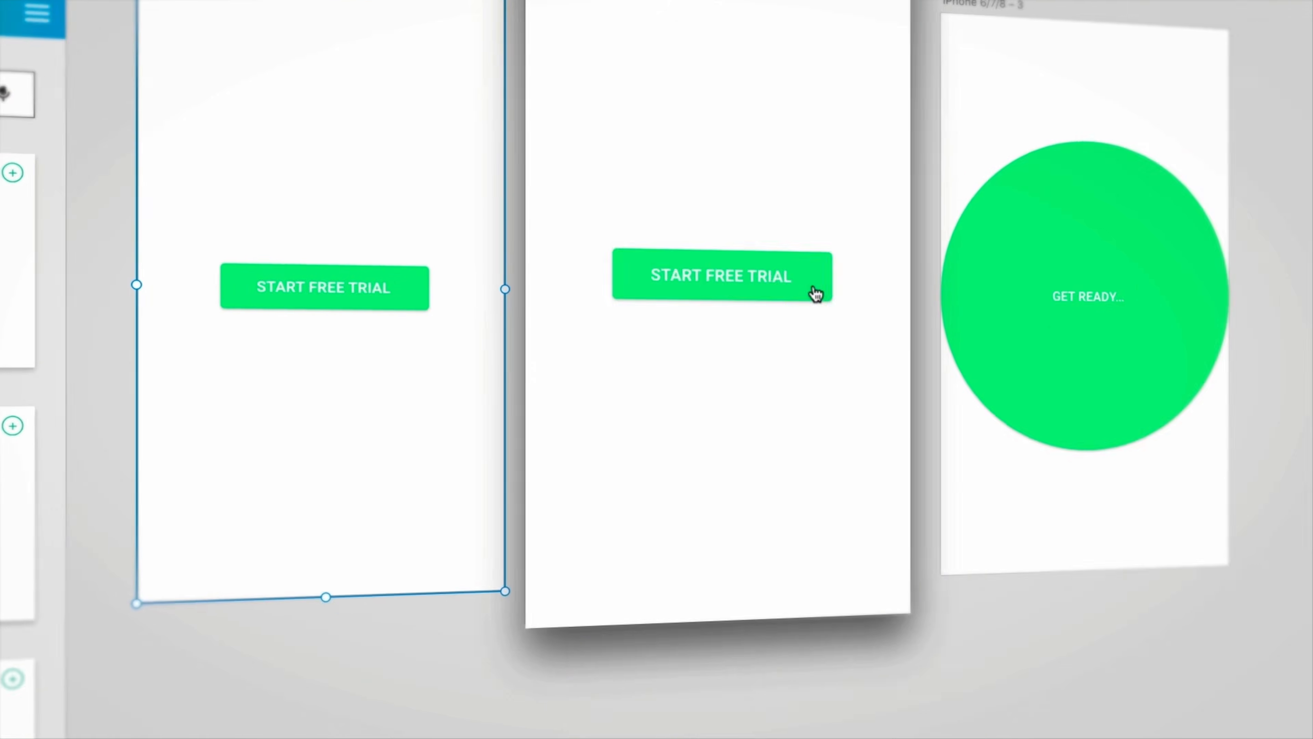
left_click(816, 294)
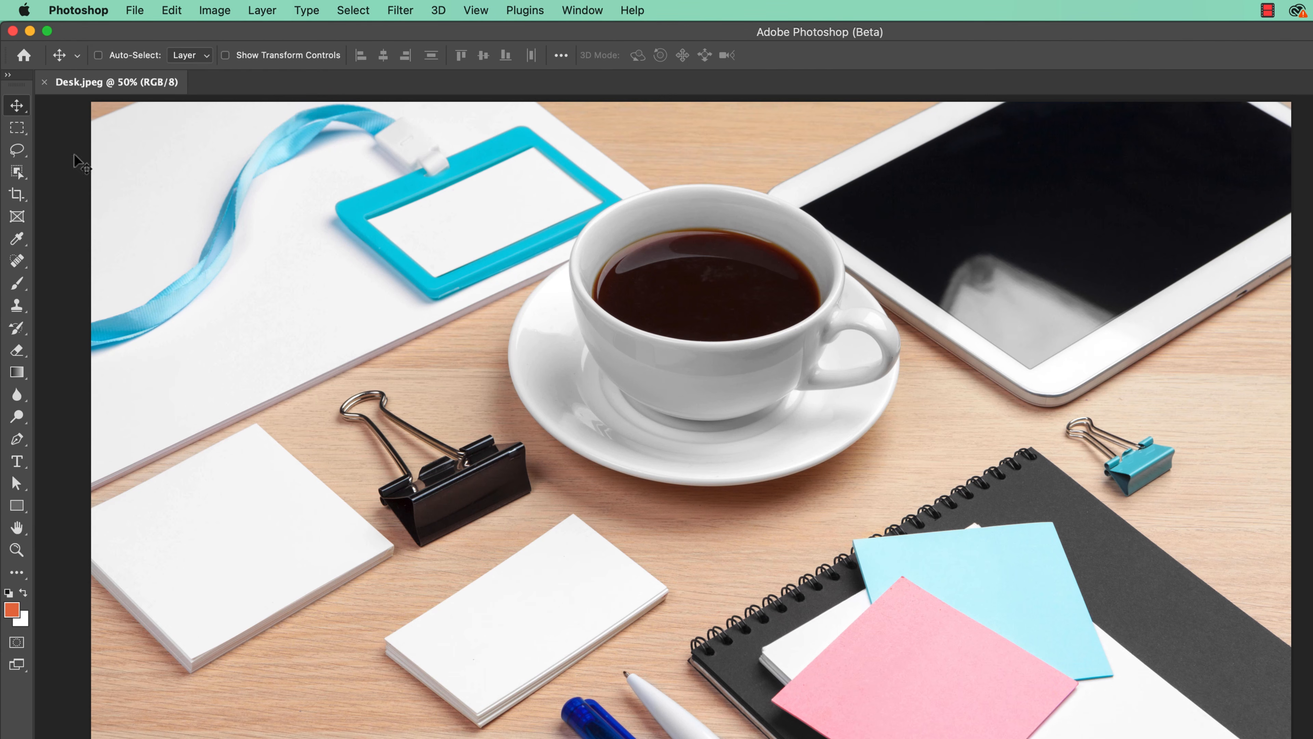
- Switch to Photoshop and select the pink sticky note in Desk.jpeg with the Object Selection Tool
left_click_drag(21, 173, 38, 179)
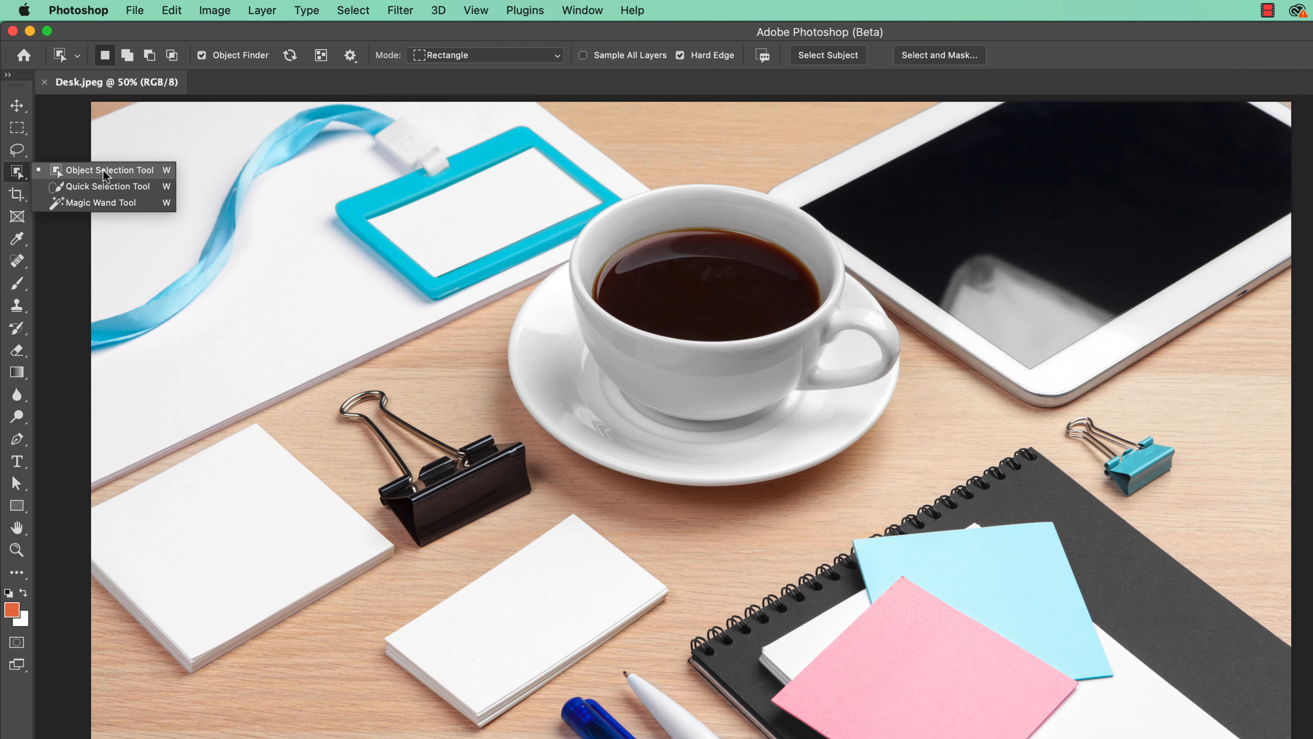
left_click_drag(102, 170, 103, 171)
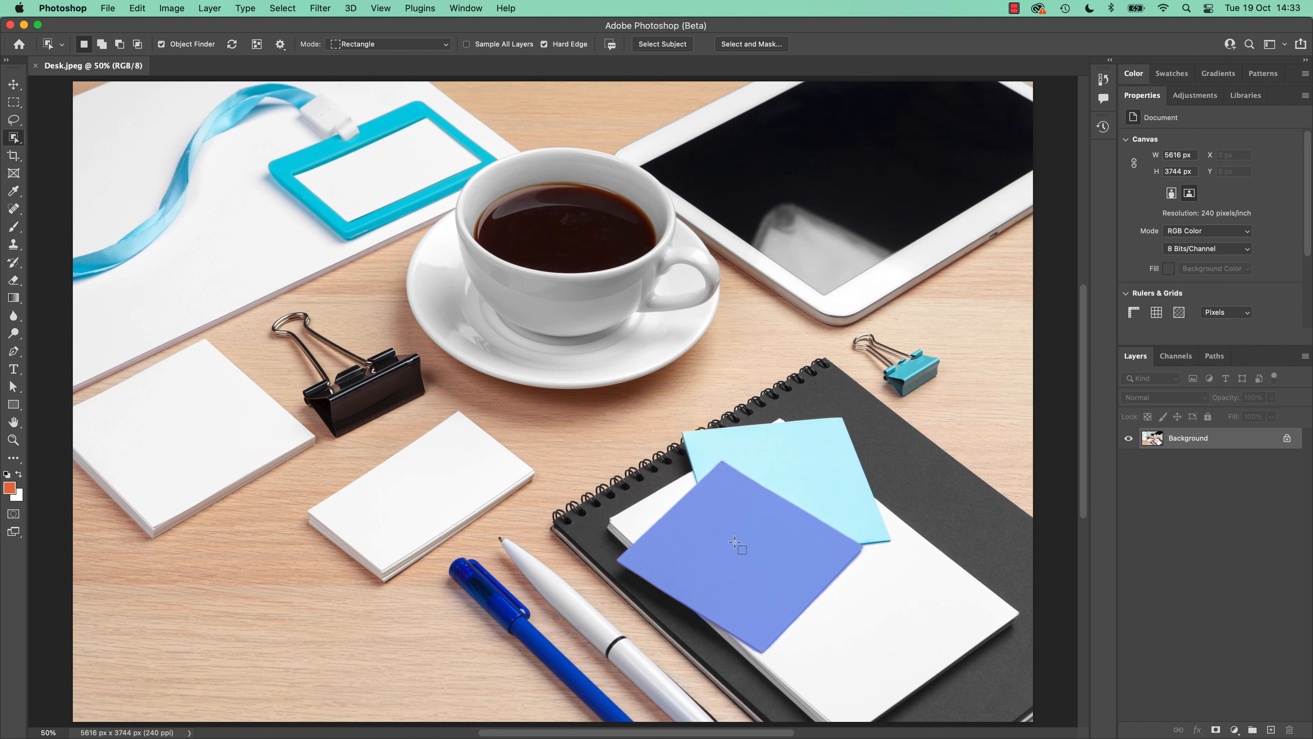
left_click(738, 567)
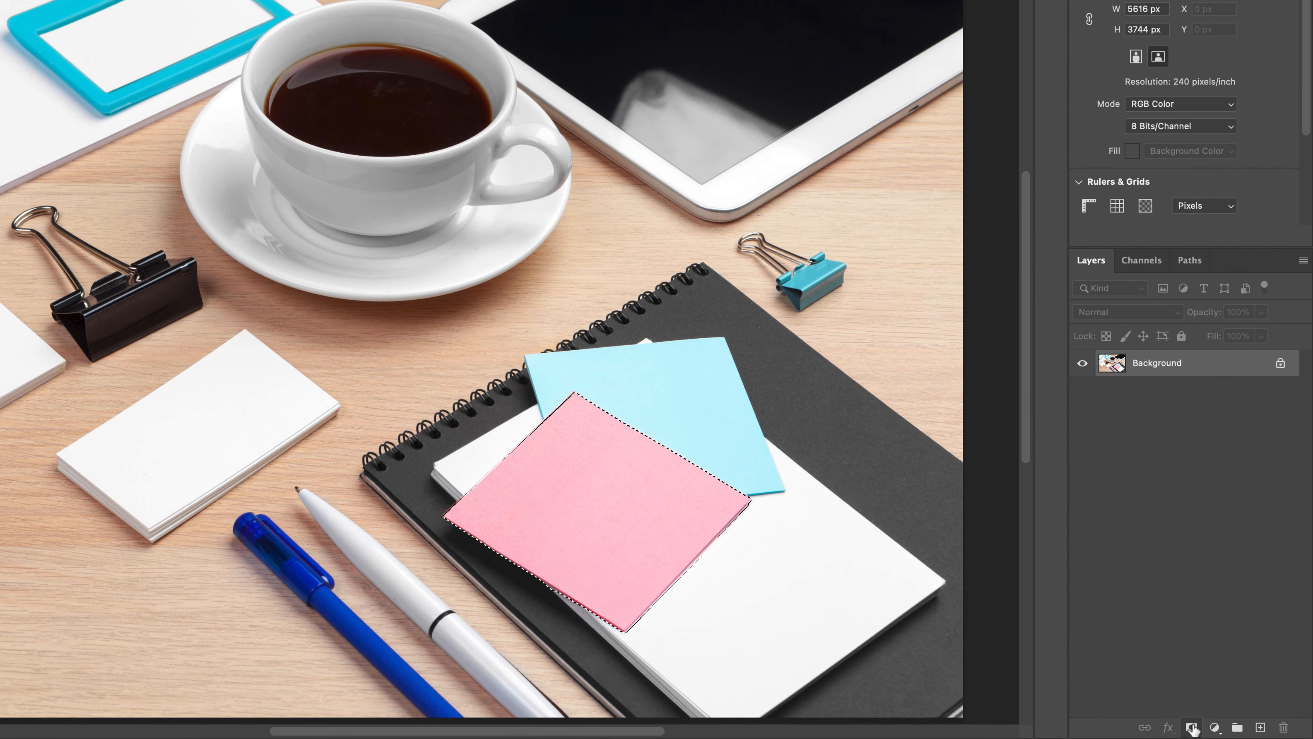
- Try a layer mask on the desk photo that isolates the selected pink note, and undo the mask
left_click(1192, 727)
key("ctrl+z")
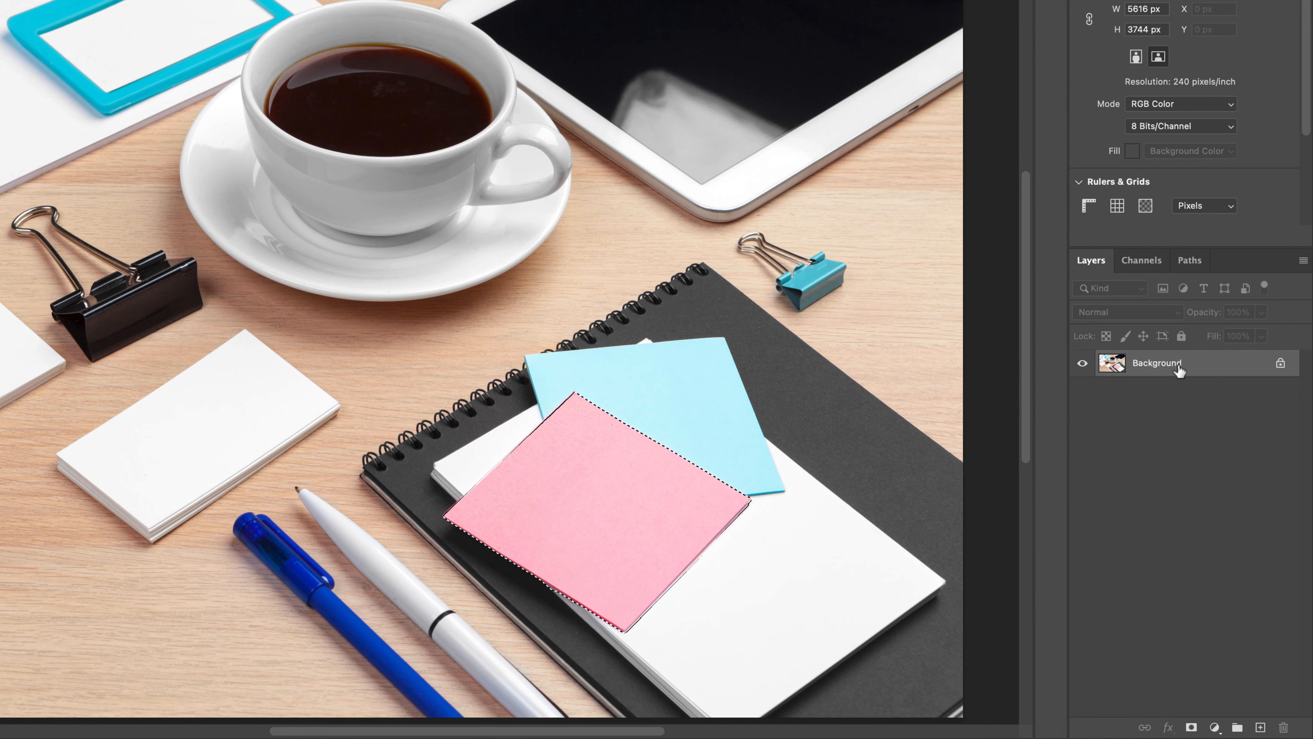
left_click(1191, 728)
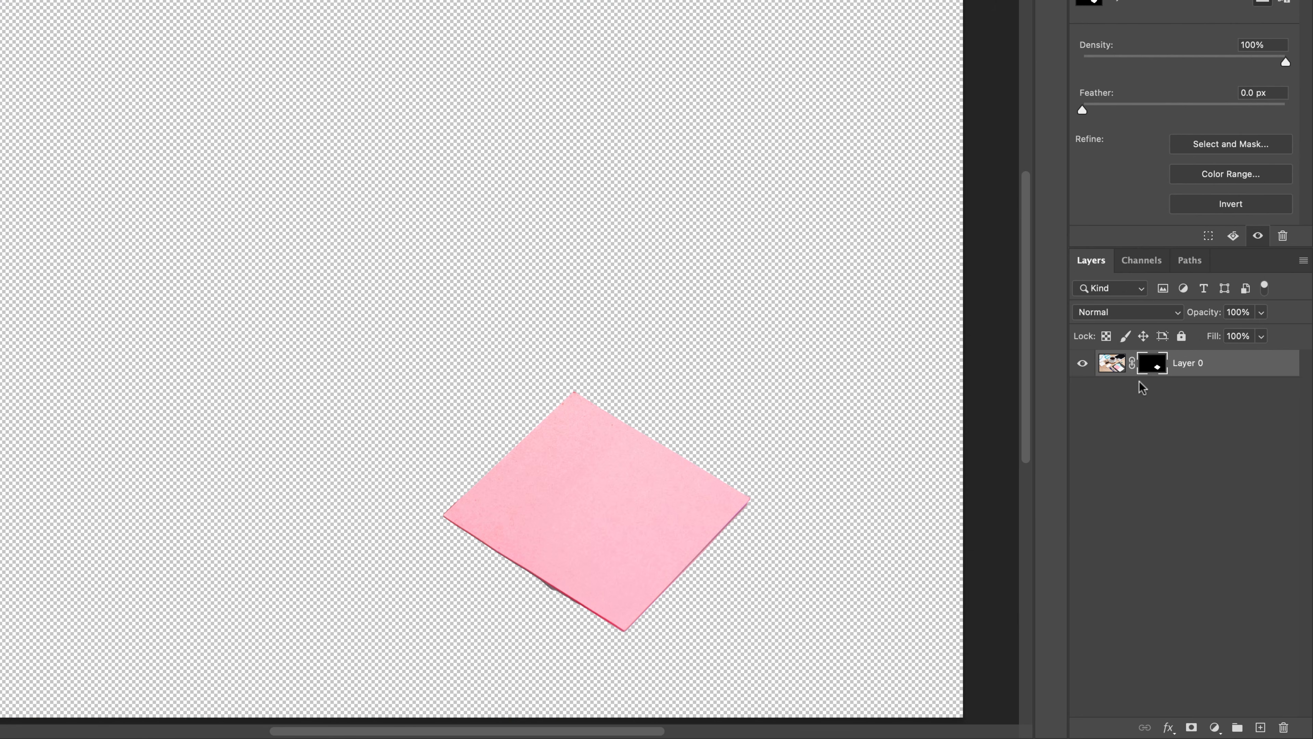
key("ctrl+z")
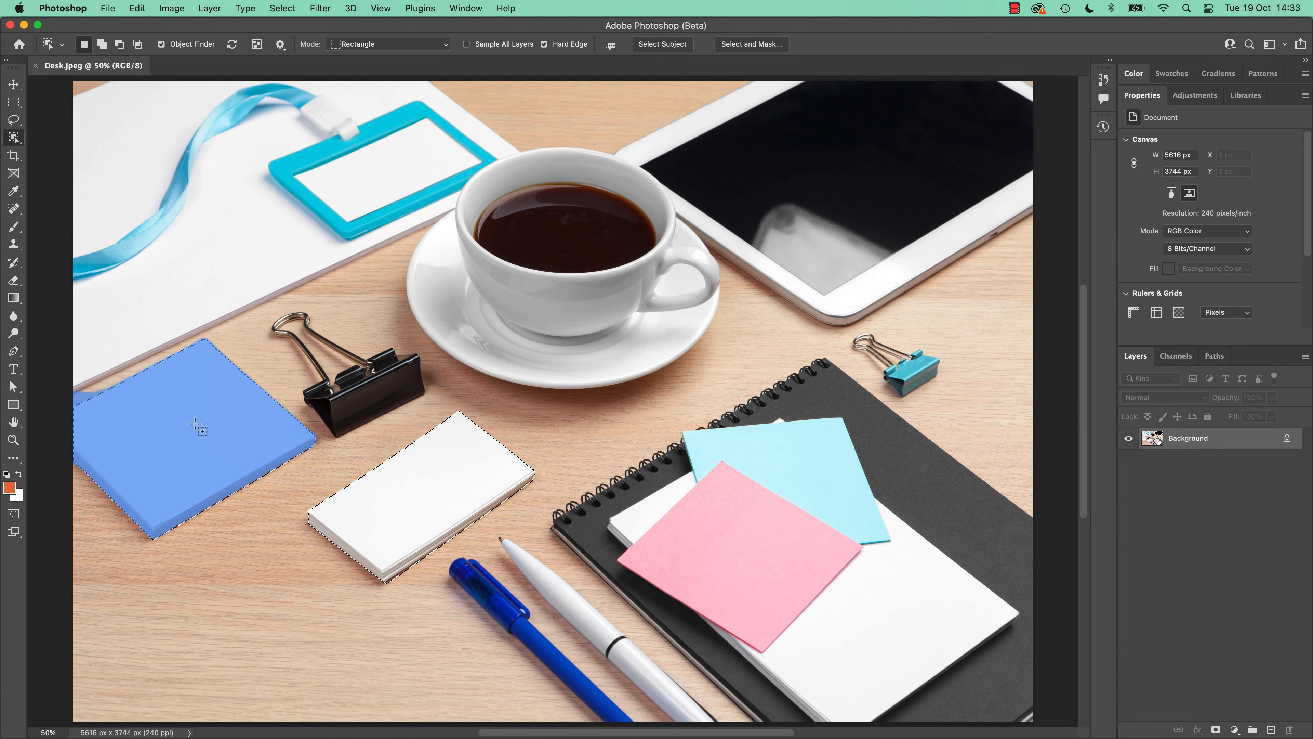
- Add the large white notepad to the smaller one's selection and try a layer mask from both
left_click(197, 428, "shift")
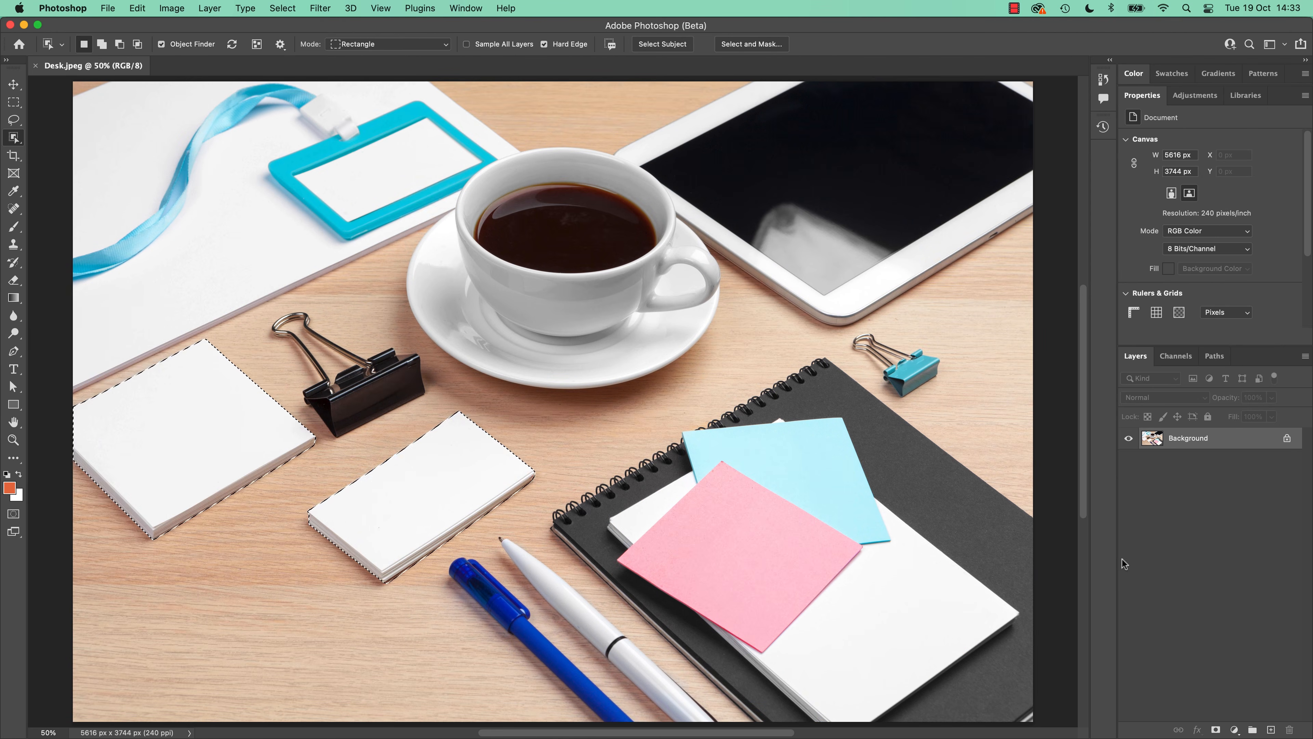
left_click(1215, 728)
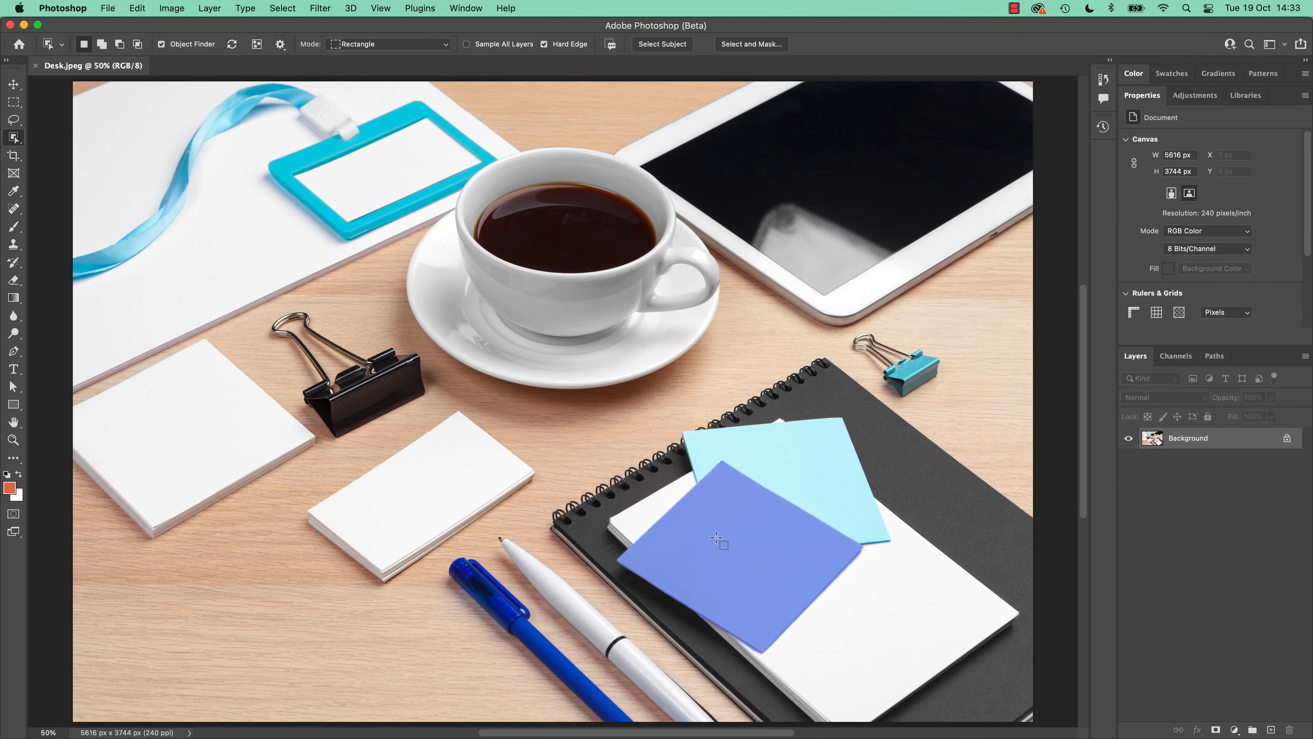
- Select the pink and blue sticky notes together and mask the desk photo with that selection
left_click(762, 543)
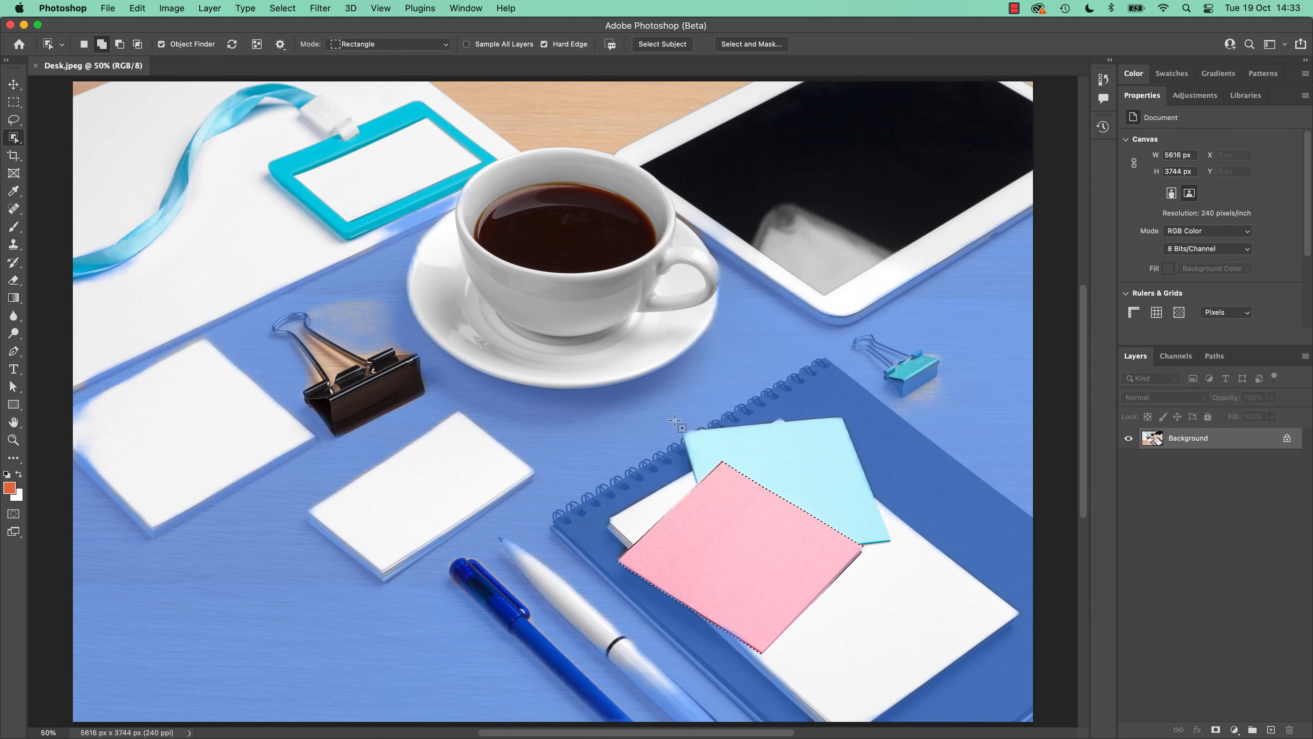
left_click_drag(674, 420, 692, 429)
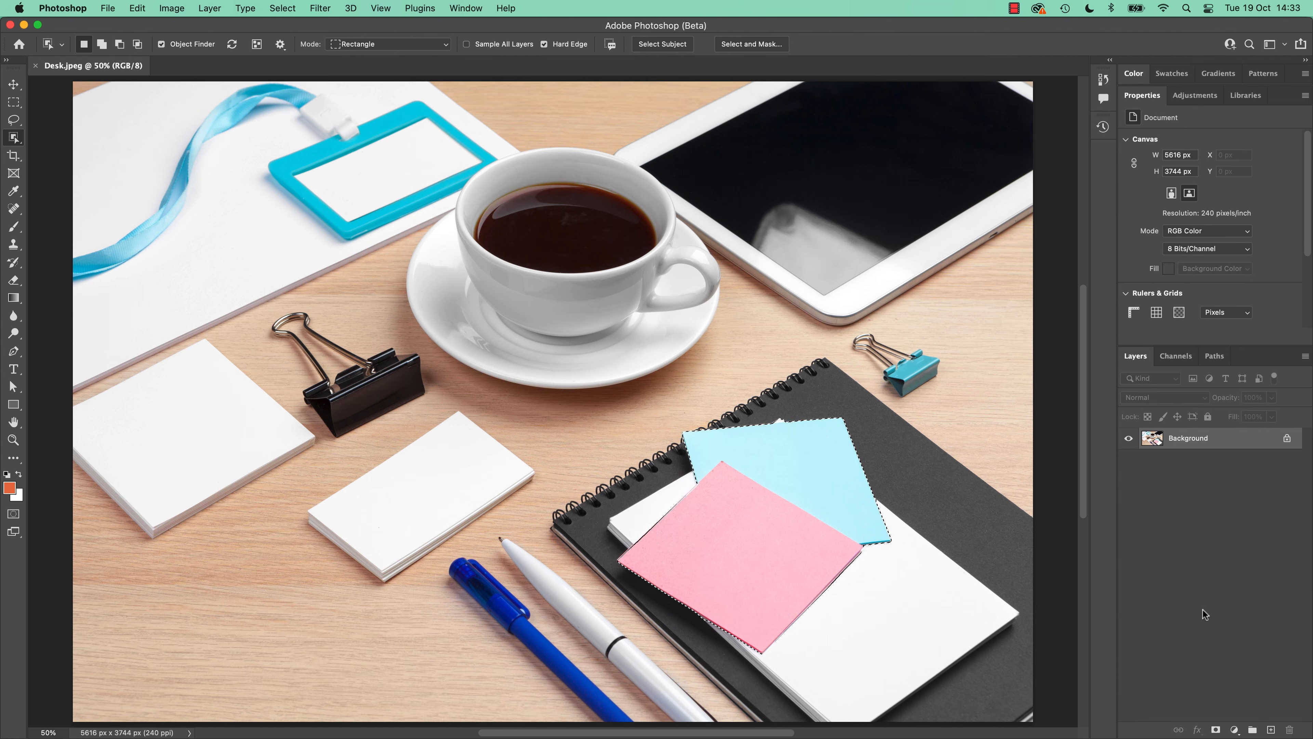
left_click(1216, 729)
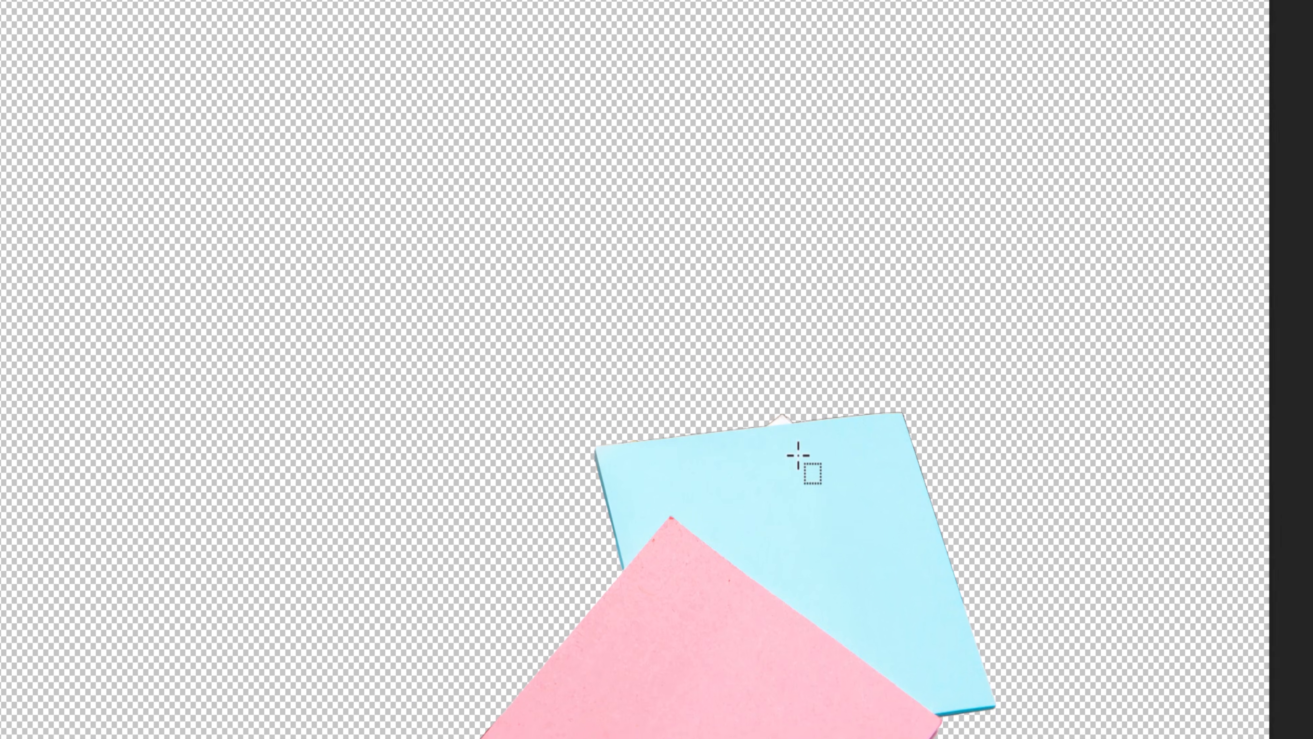
- Undo the notes' layer mask and subtract the stray white area above the blue note from the selection
key("super+z")
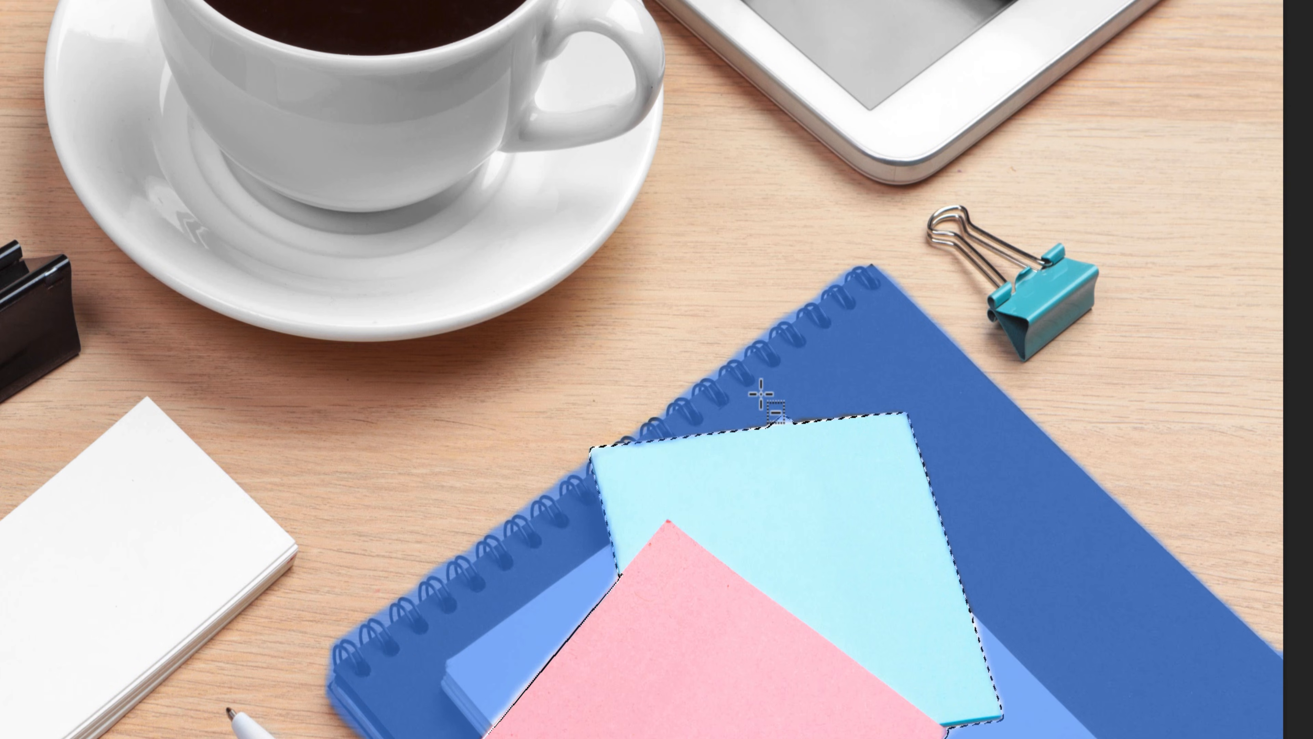
left_click_drag(750, 384, 806, 438)
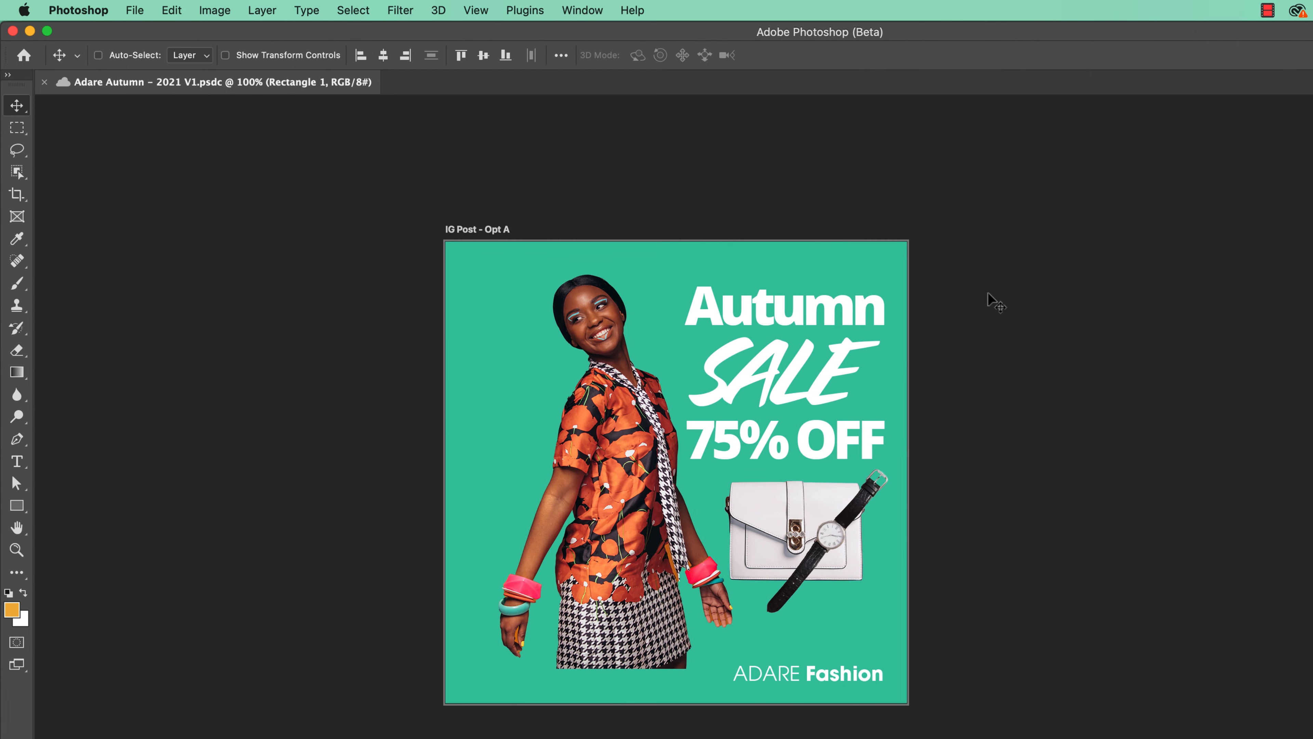
- Switch to Illustrator and draw a slightly rotated three-sided polygon with the Polygon tool, varying its number of sides while drawing
key("super+Tab")
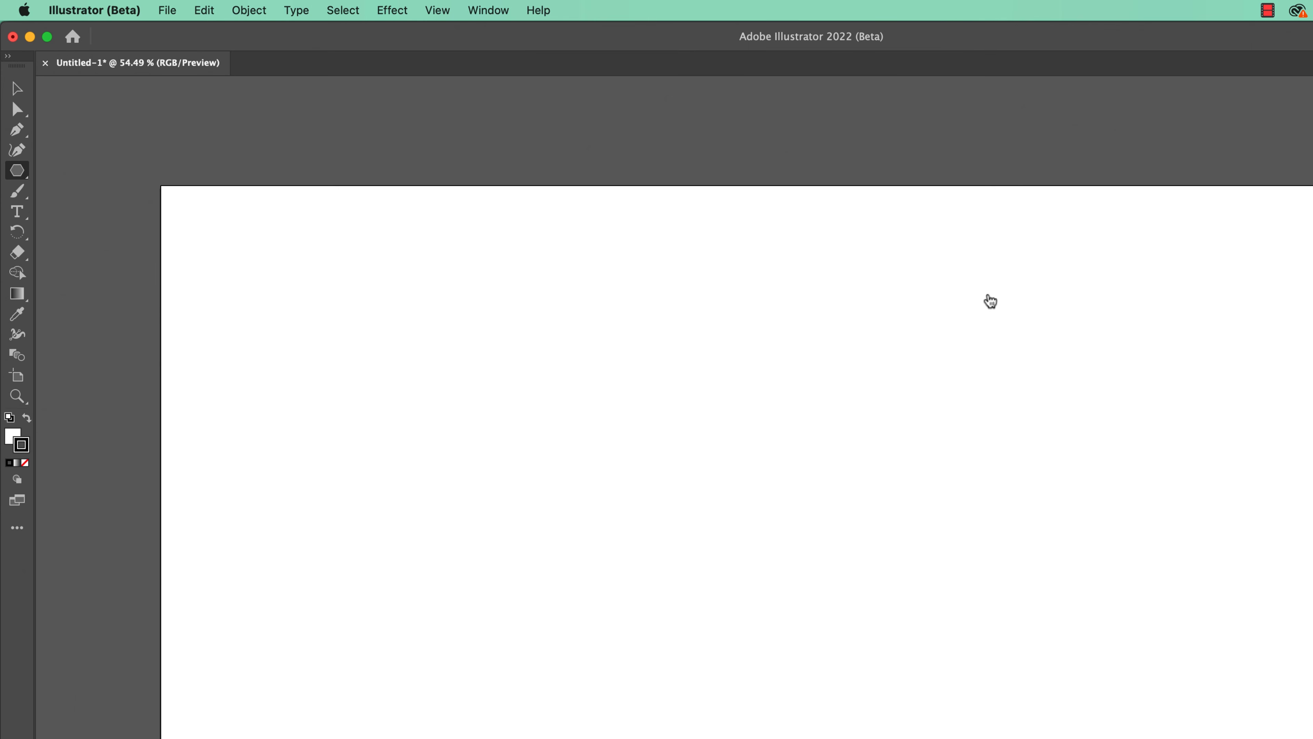
left_click(17, 171)
left_click_drag(589, 388, 557, 558)
key("Up")
key("Up")
key("Up")
key("Up")
key("Up")
key("Up")
key("Down")
key("Down")
key("Down")
key("Down")
key("Down")
key("Up")
key("Up")
key("Up")
key("Down")
key("Down")
key("Down")
key("Down")
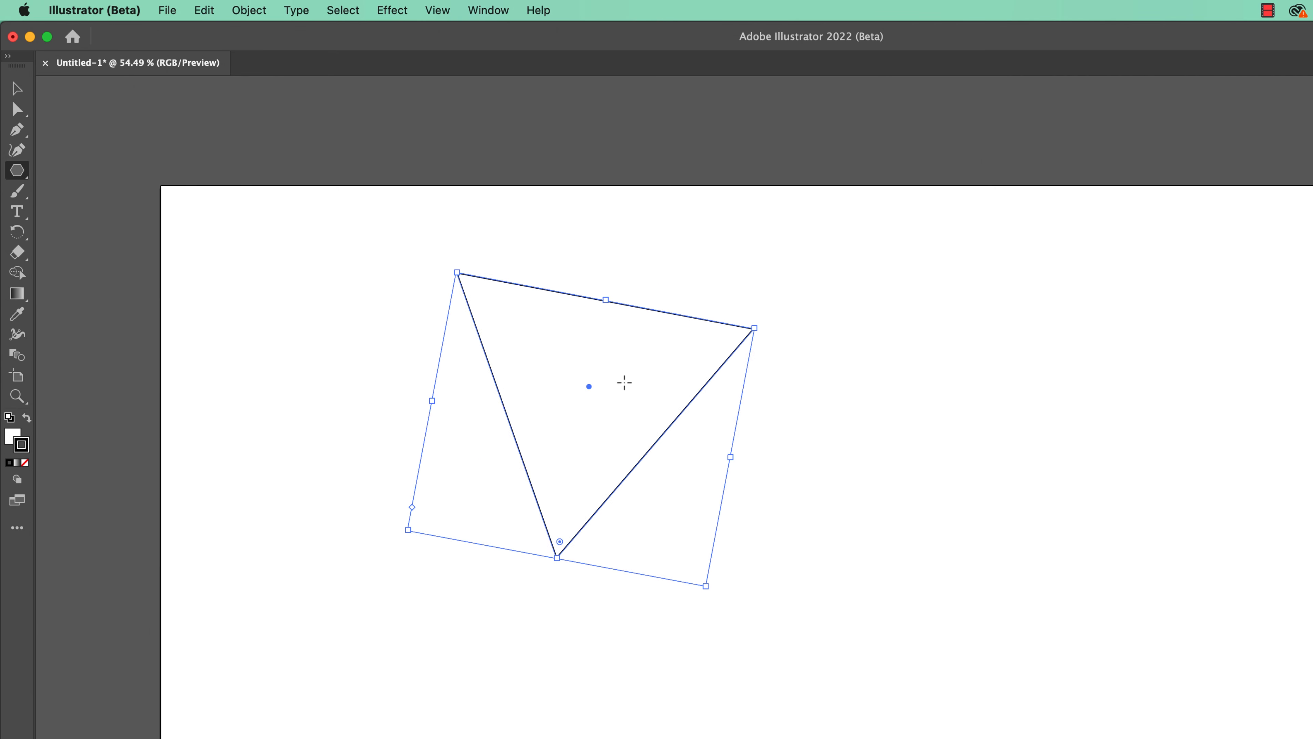
- Switch back to Photoshop and paste the triangle into the Adare Autumn post as Layers
key("super+Tab")
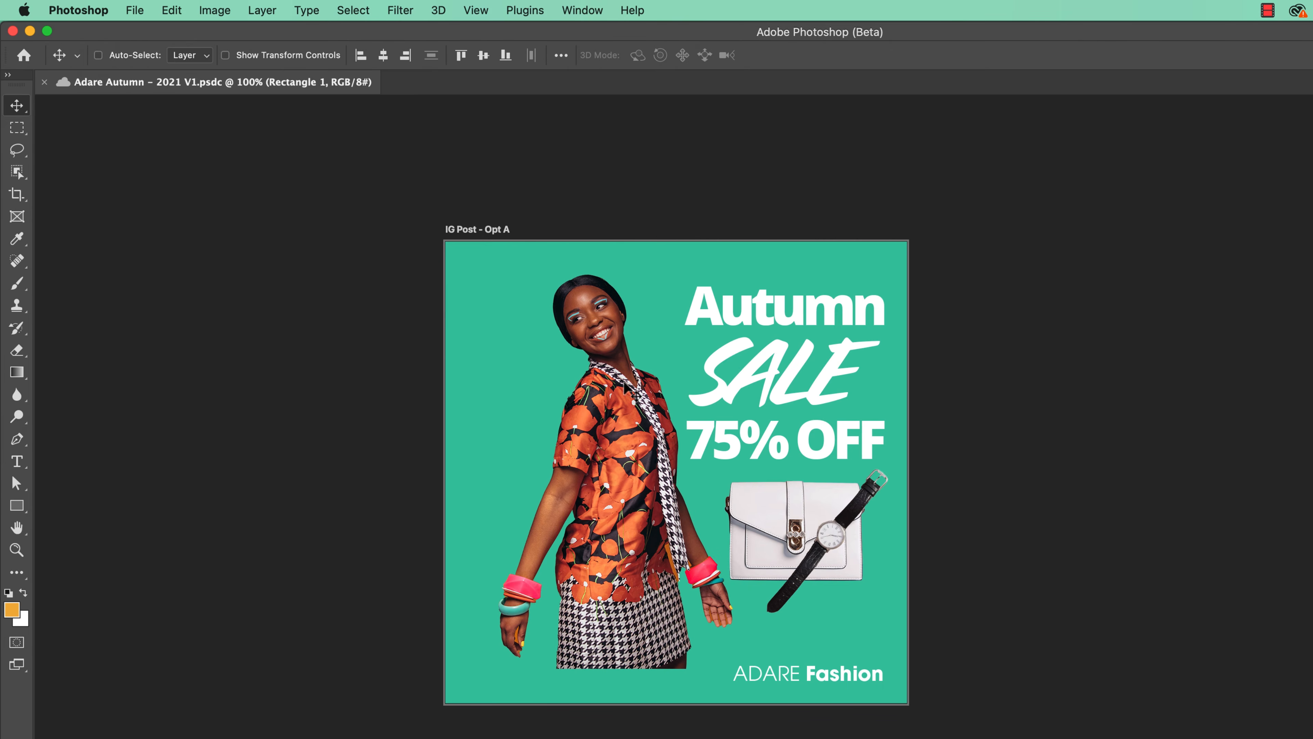
key("super+v")
left_click(869, 437)
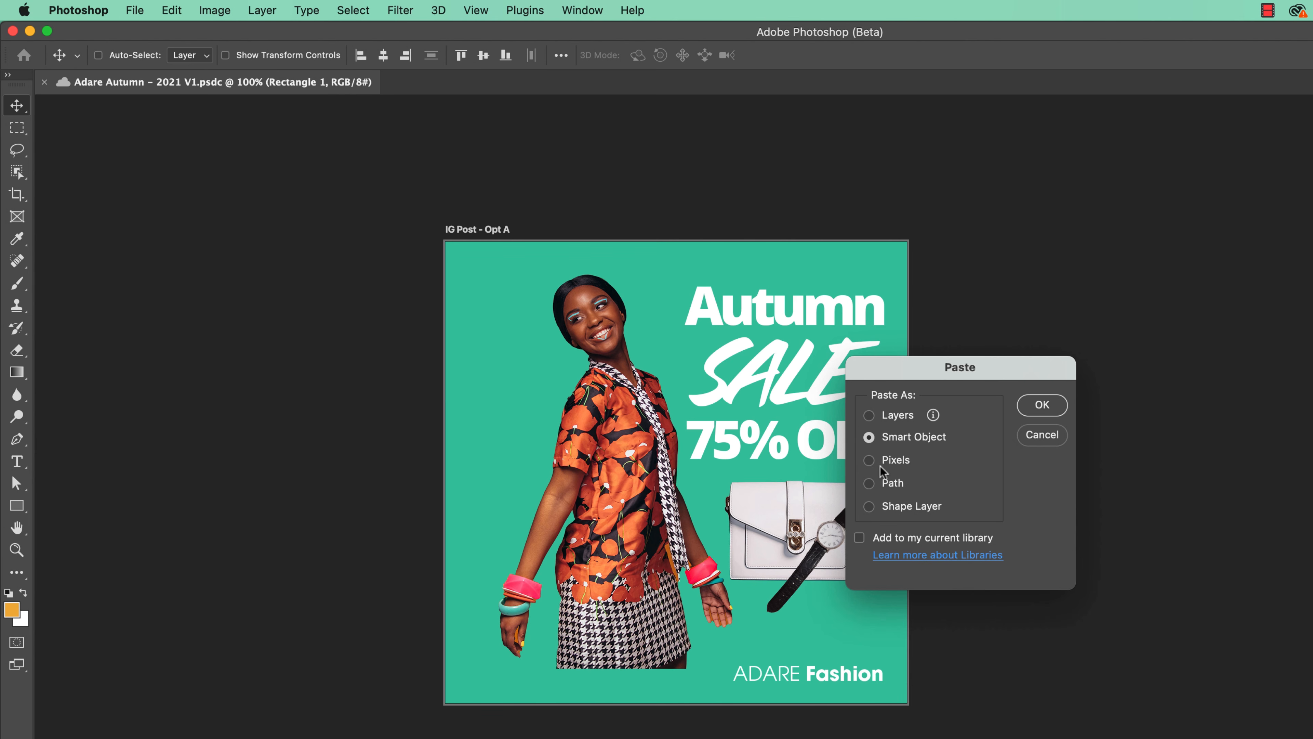
left_click(869, 416)
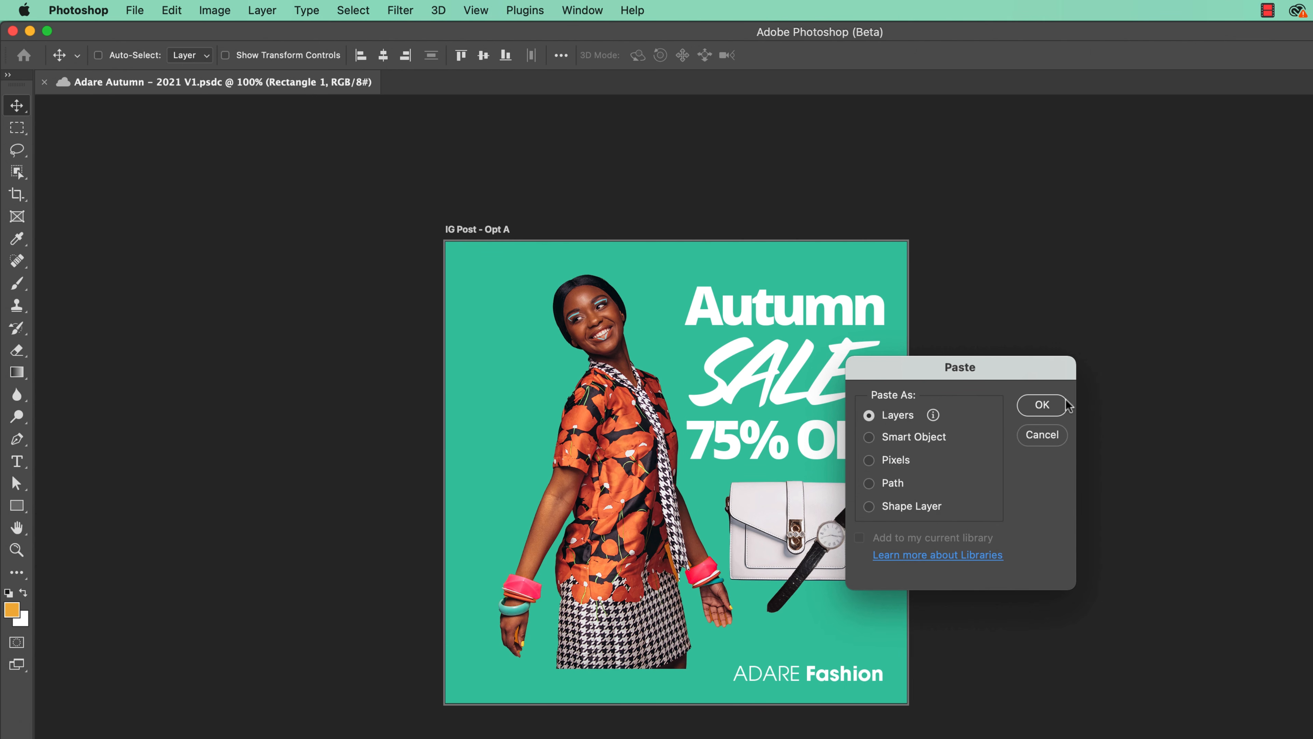
left_click(1042, 405)
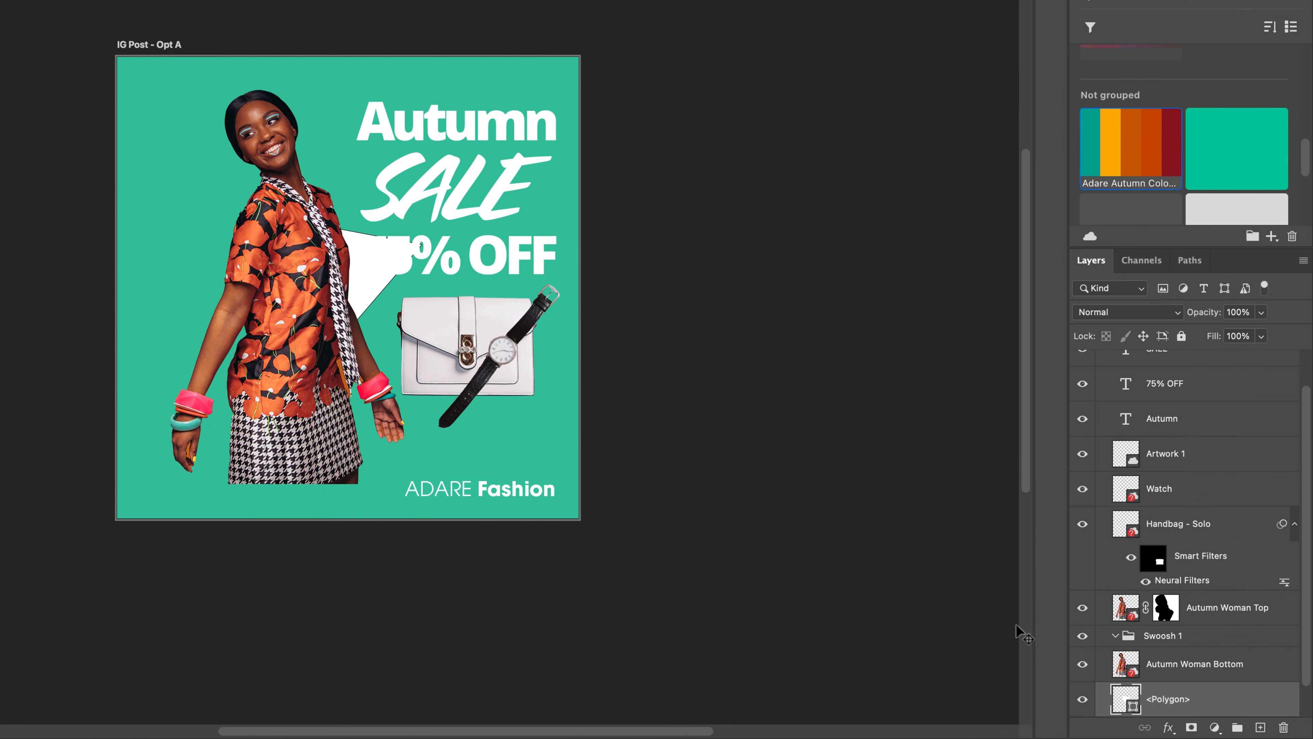
- Bring the <Polygon> layer to the top of the IG Post - Opt A artboard and place the triangle over the 75% OFF text
left_click_drag(398, 284, 440, 283)
left_click_drag(1184, 699, 1192, 374)
left_click_drag(1204, 428, 1201, 376)
left_click_drag(436, 279, 403, 251)
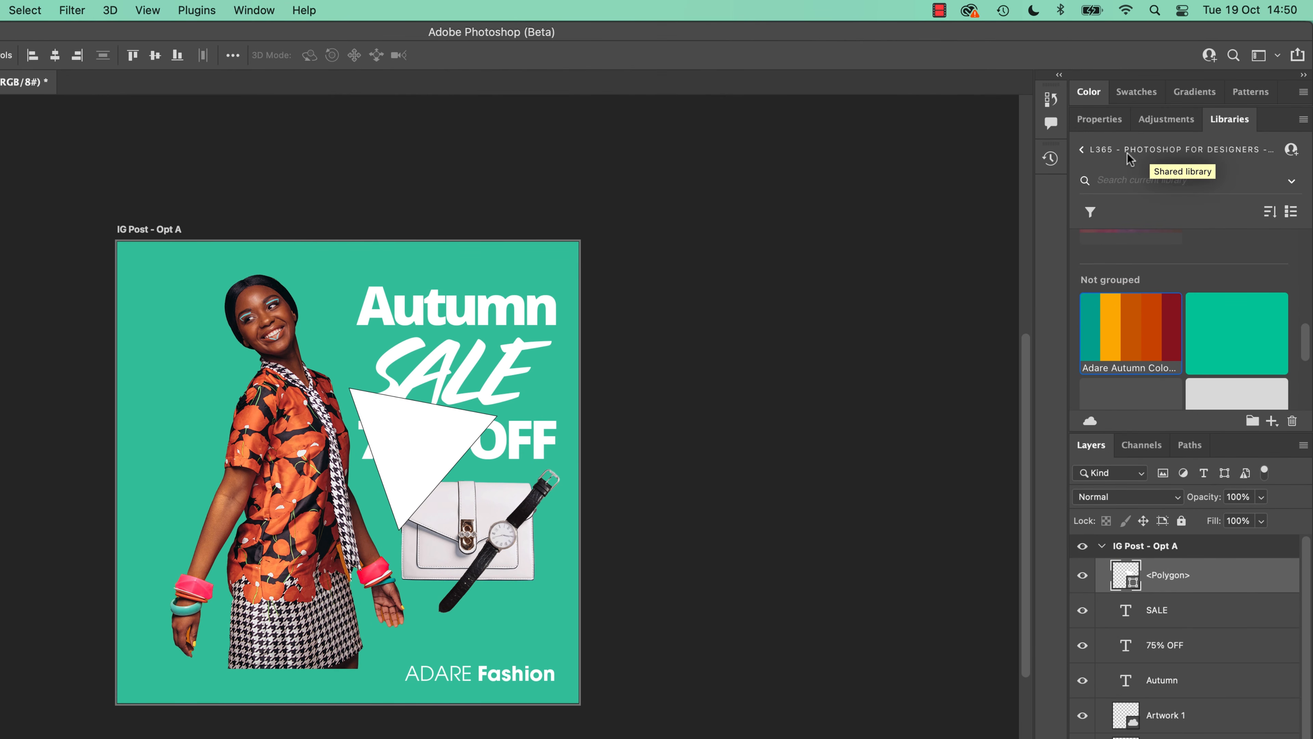
- Change the pasted polygon to 8 sides with a dark red fill and no stroke
left_click(1107, 126)
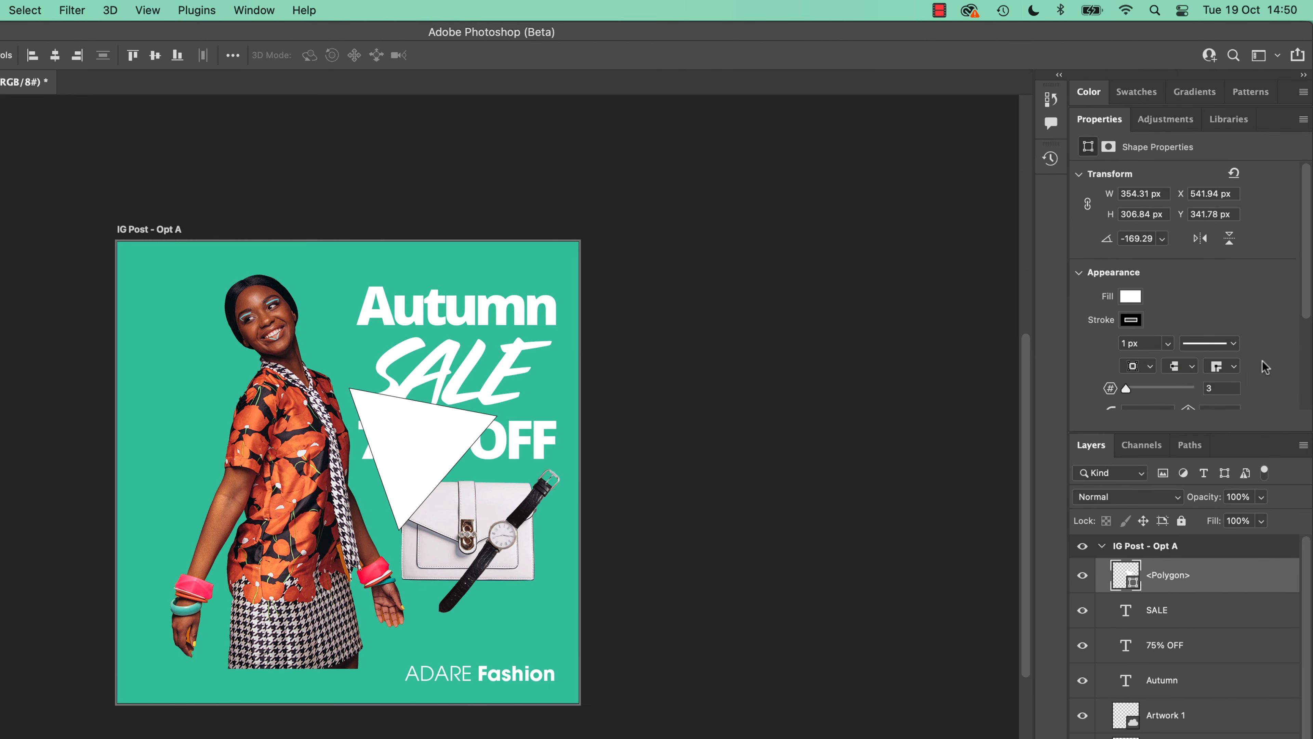
mouse_move(1125, 391)
left_mouse_down()
mouse_move(1139, 388)
mouse_move(1129, 391)
left_mouse_up()
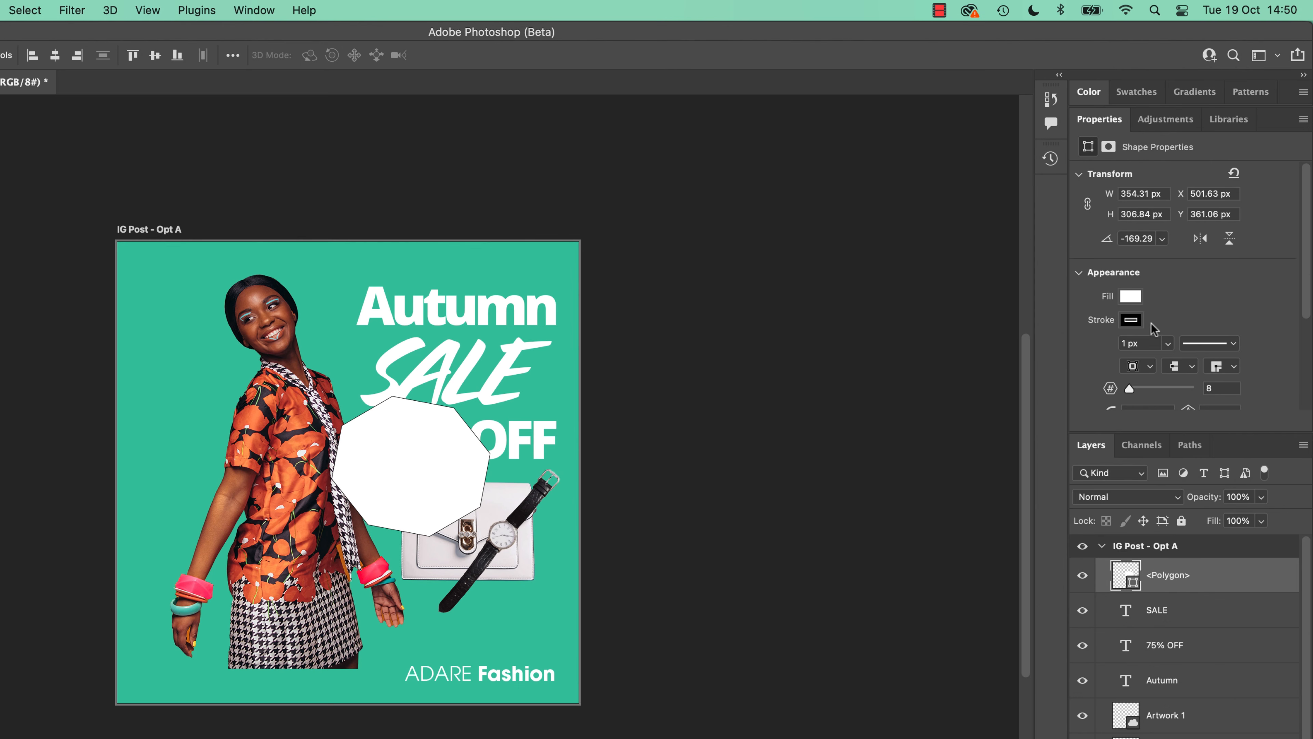
left_click(1130, 296)
left_click(1140, 388)
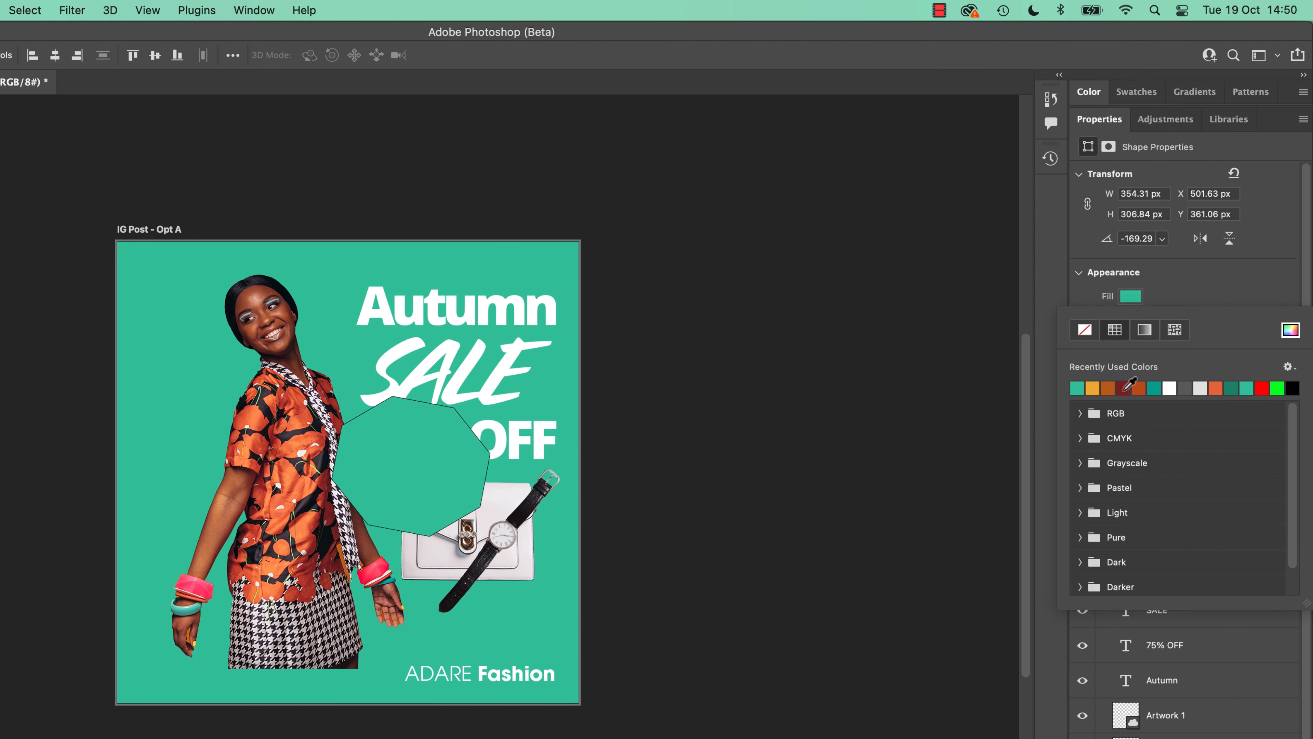
left_click(1124, 388)
left_click(1176, 285)
left_click(1130, 321)
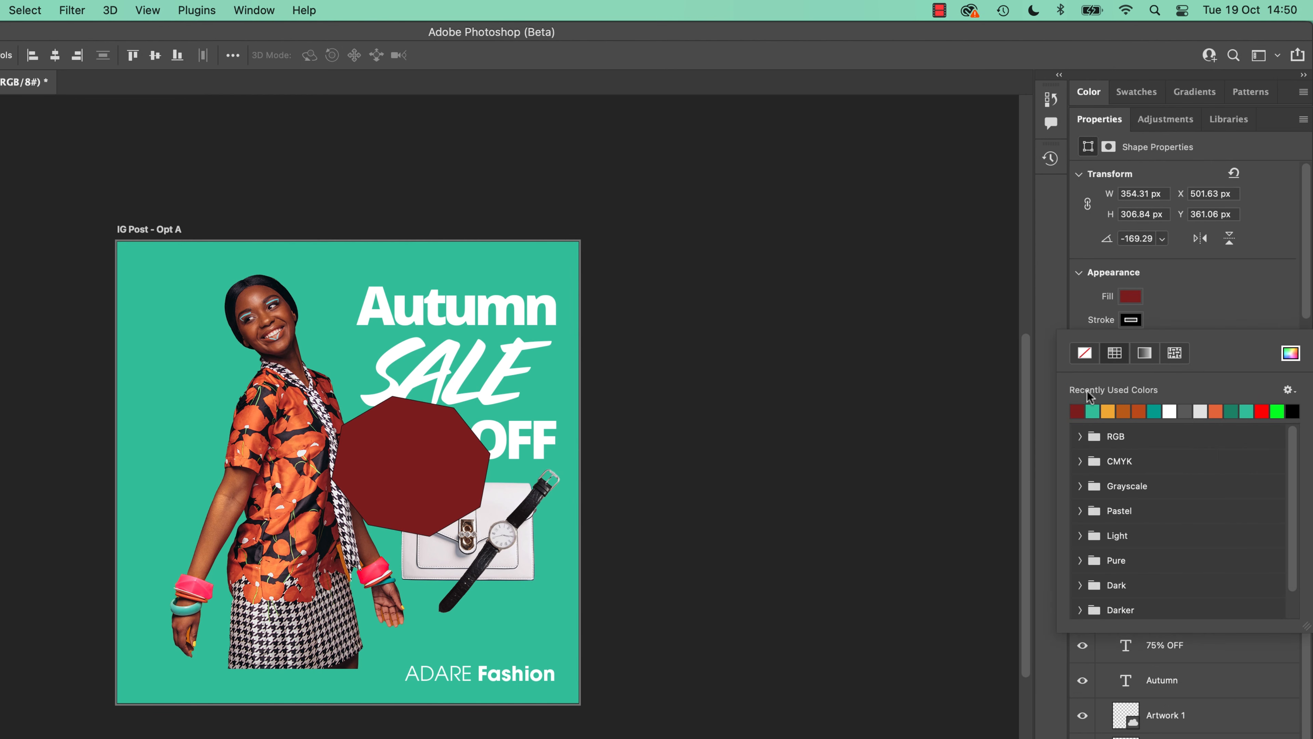
left_click(1087, 355)
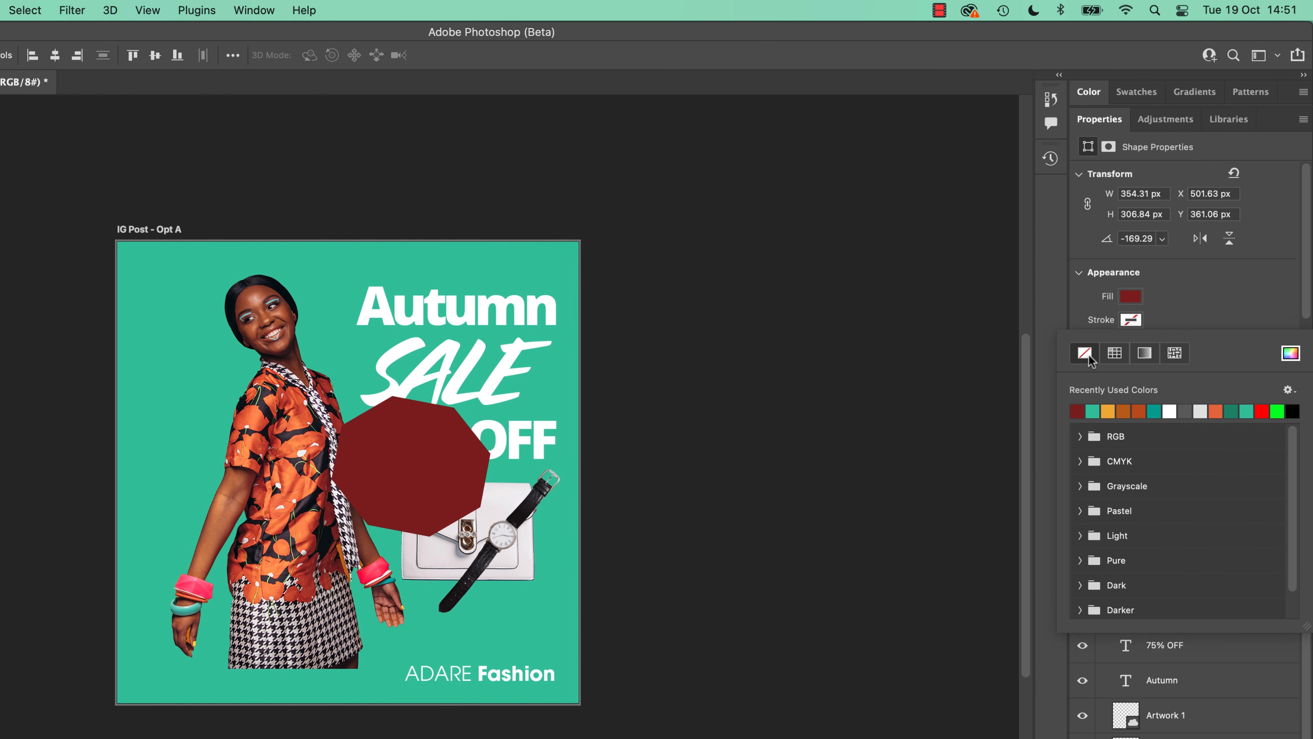
left_click(1221, 280)
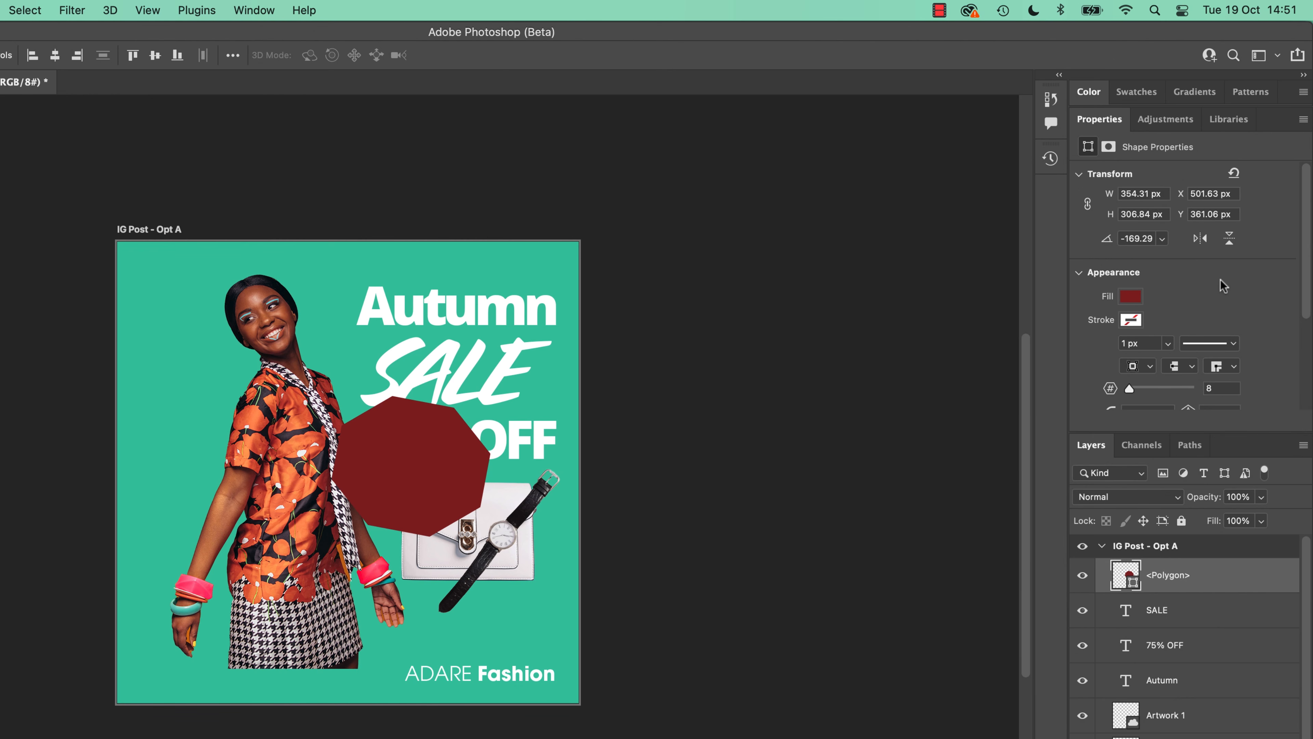
- Set the polygon's width and height to 300 px each
left_click(1130, 199)
type("300")
key("Tab")
type("300")
key("Return")
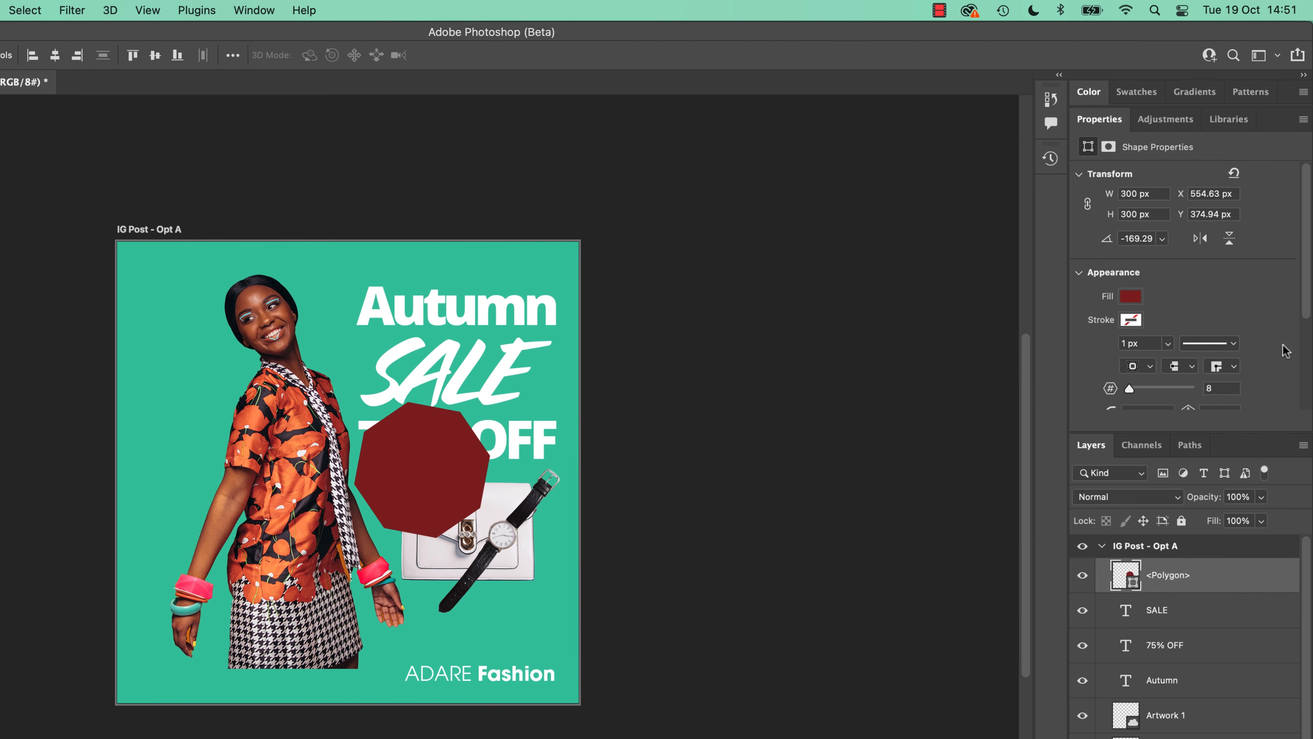
- Turn the polygon into a starburst with a star ratio of 85% and 50 sides
scroll(1306, 310, "down", 3)
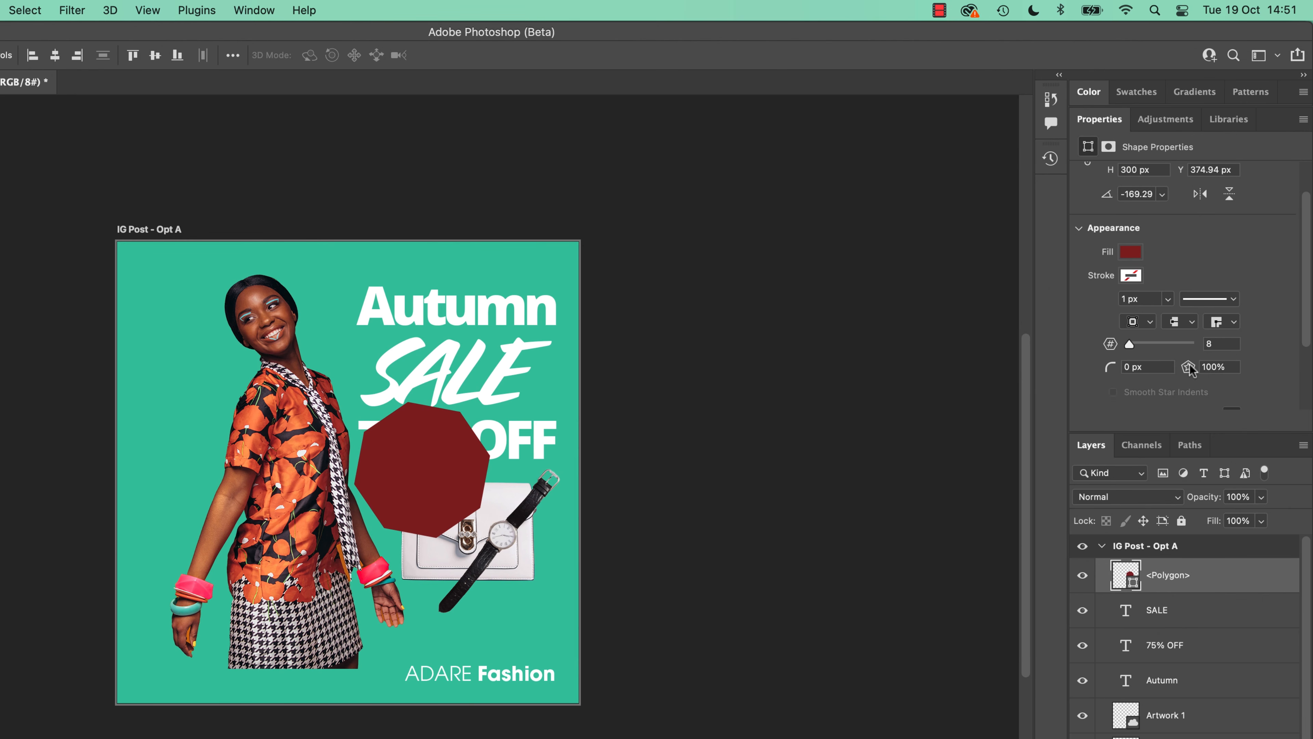
mouse_move(1207, 376)
left_mouse_down()
mouse_move(1161, 380)
mouse_move(1184, 385)
left_mouse_up()
left_click(1224, 340)
type("50")
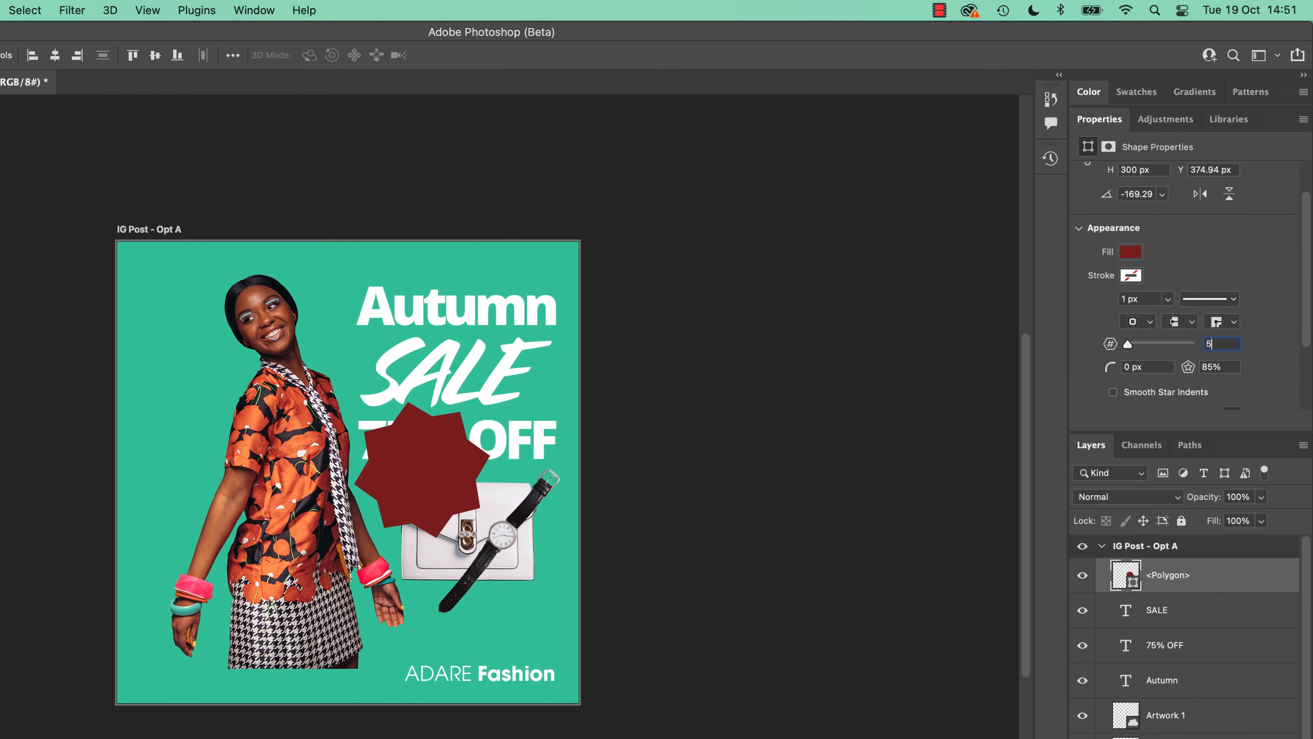
key("Return")
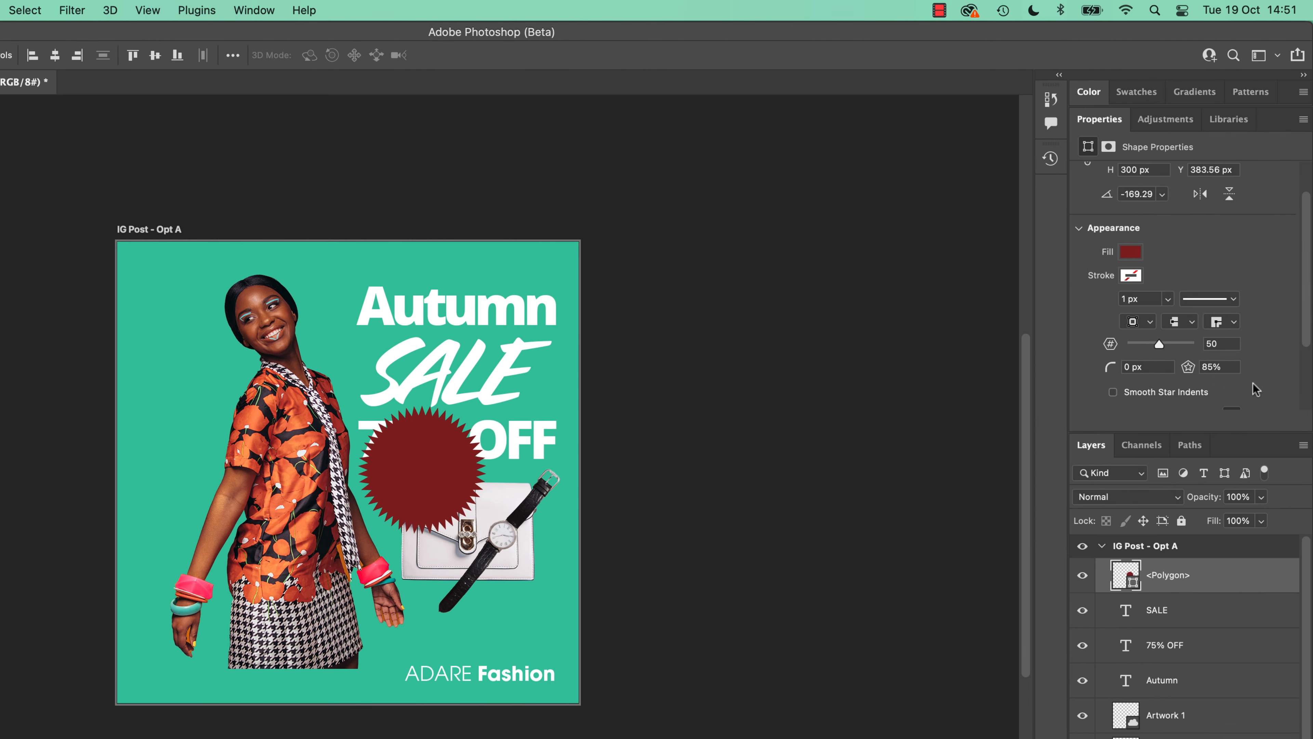
- Recolor the starburst with the yellow-orange from the Adare Autumn color theme in the shared library
left_click(1229, 118)
left_click(1115, 339)
left_click(1136, 340)
left_click(1114, 345)
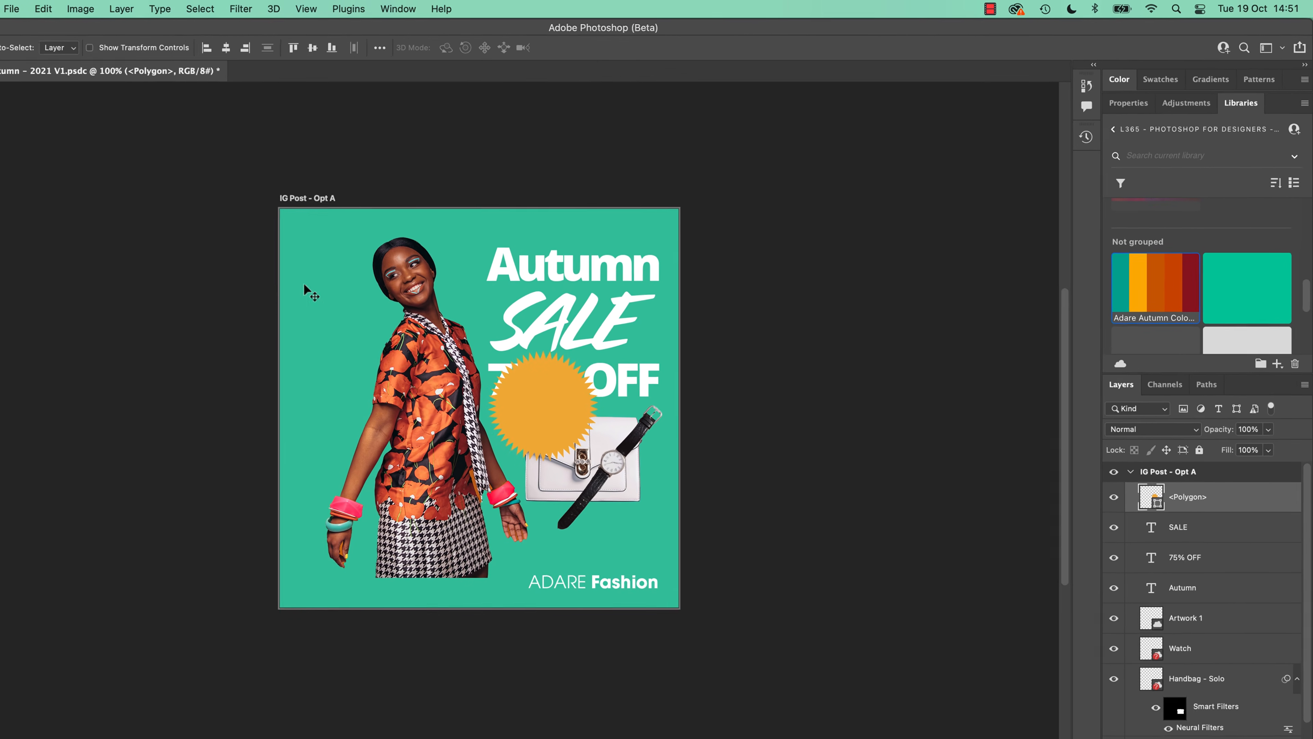
- Scale the starburst to about 282% and position it over the sale text and handbag
key("super+t")
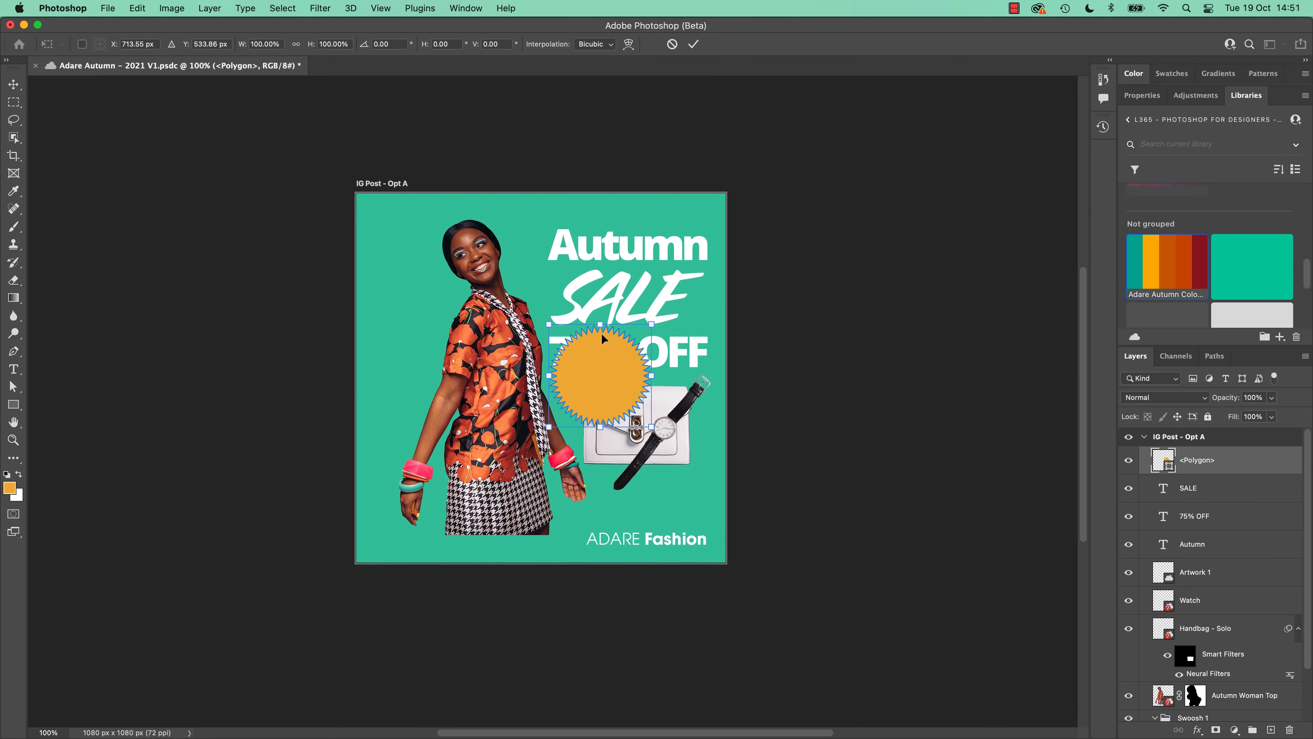
left_click_drag(651, 325, 787, 221)
left_click_drag(697, 313, 673, 287)
left_click_drag(754, 407, 819, 471)
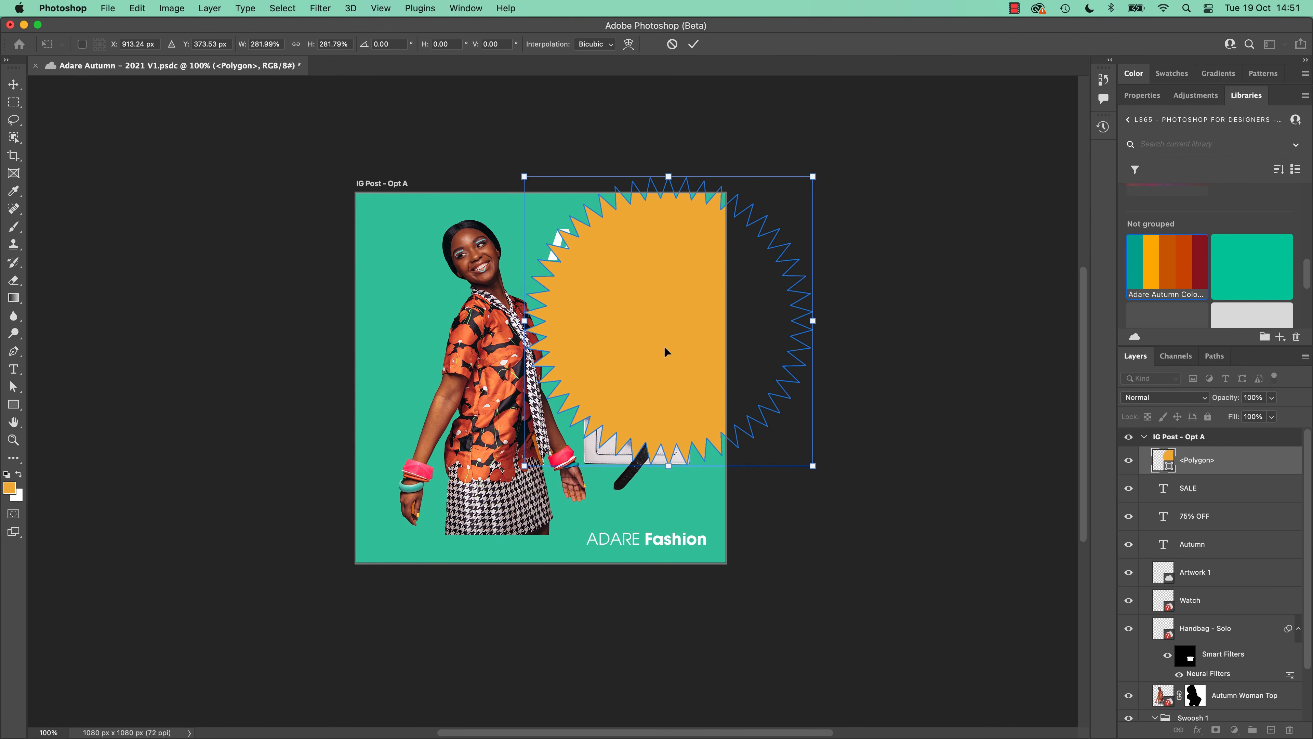
left_click_drag(660, 342, 636, 332)
key("Return")
- Move the <Polygon> layer between Autumn Woman Bottom and Rectangle 1, and adjust the starburst's position behind the woman and text
left_click_drag(1222, 459, 1238, 683)
left_click_drag(1218, 607, 1216, 688)
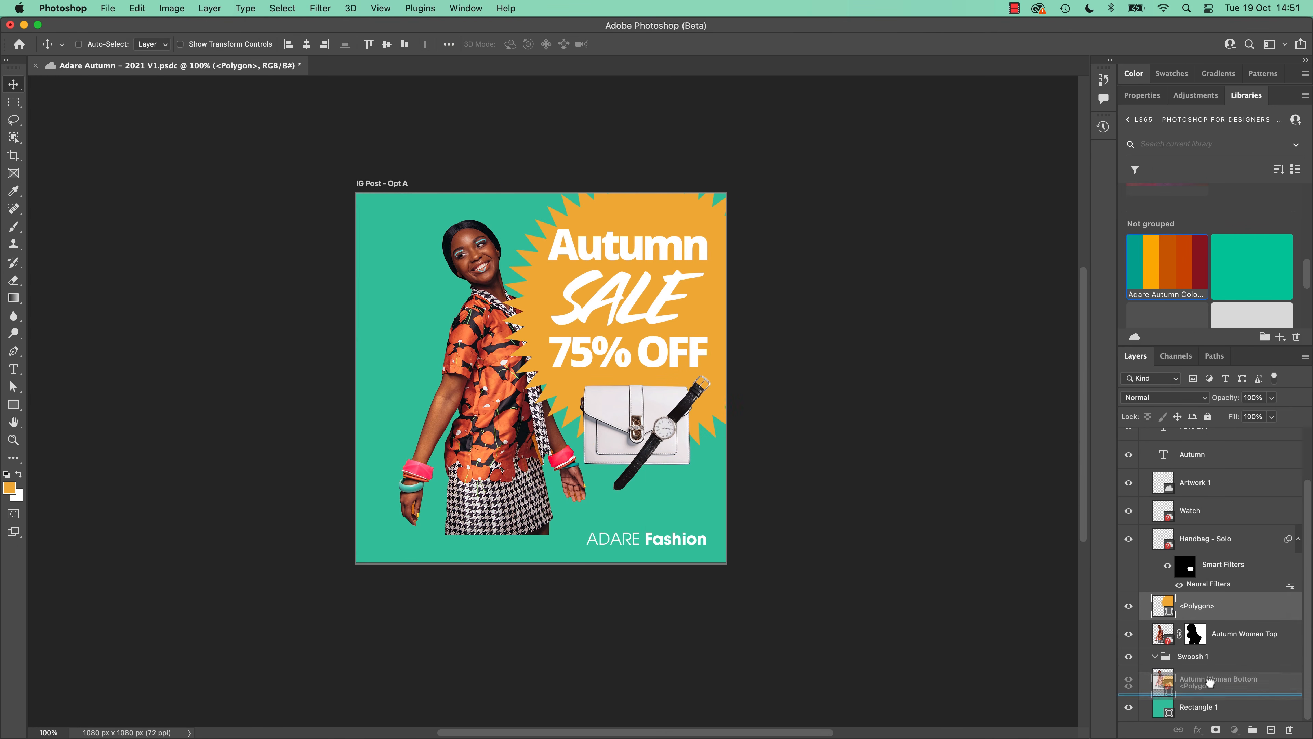
left_click_drag(1216, 688, 1216, 693)
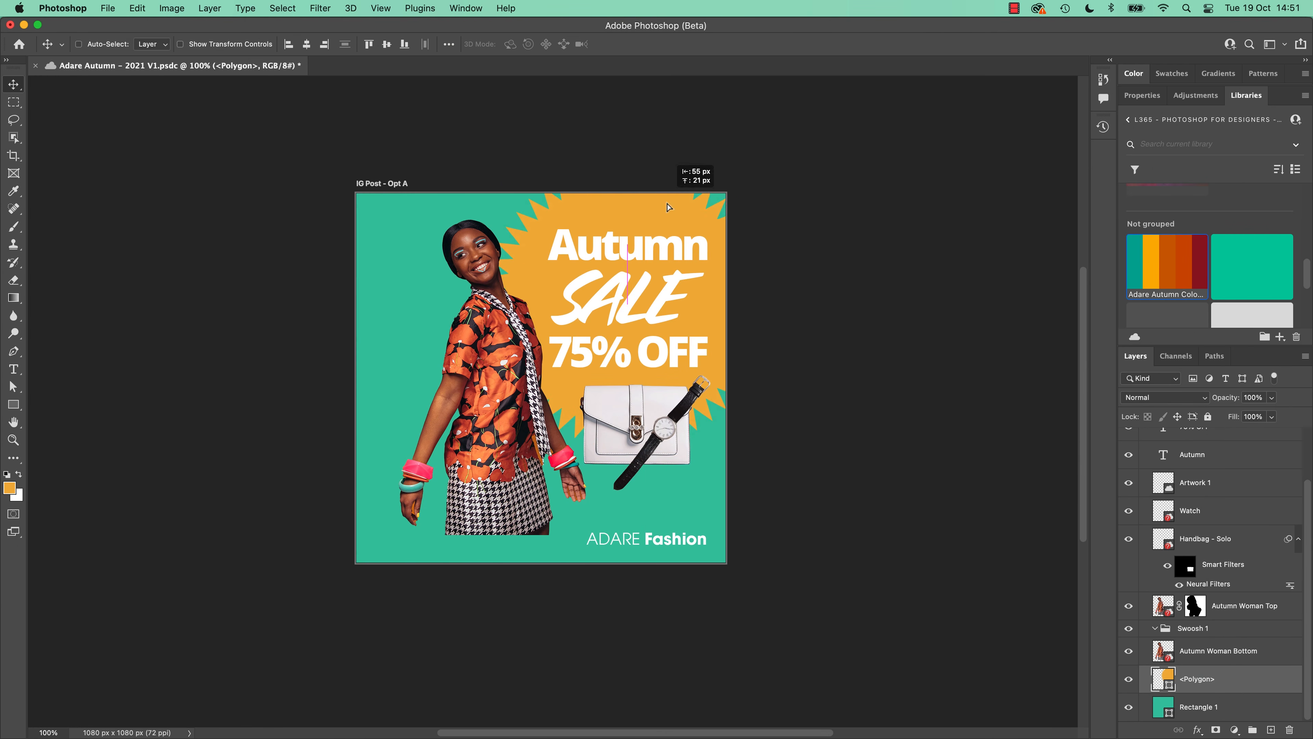
left_click_drag(669, 195, 663, 191)
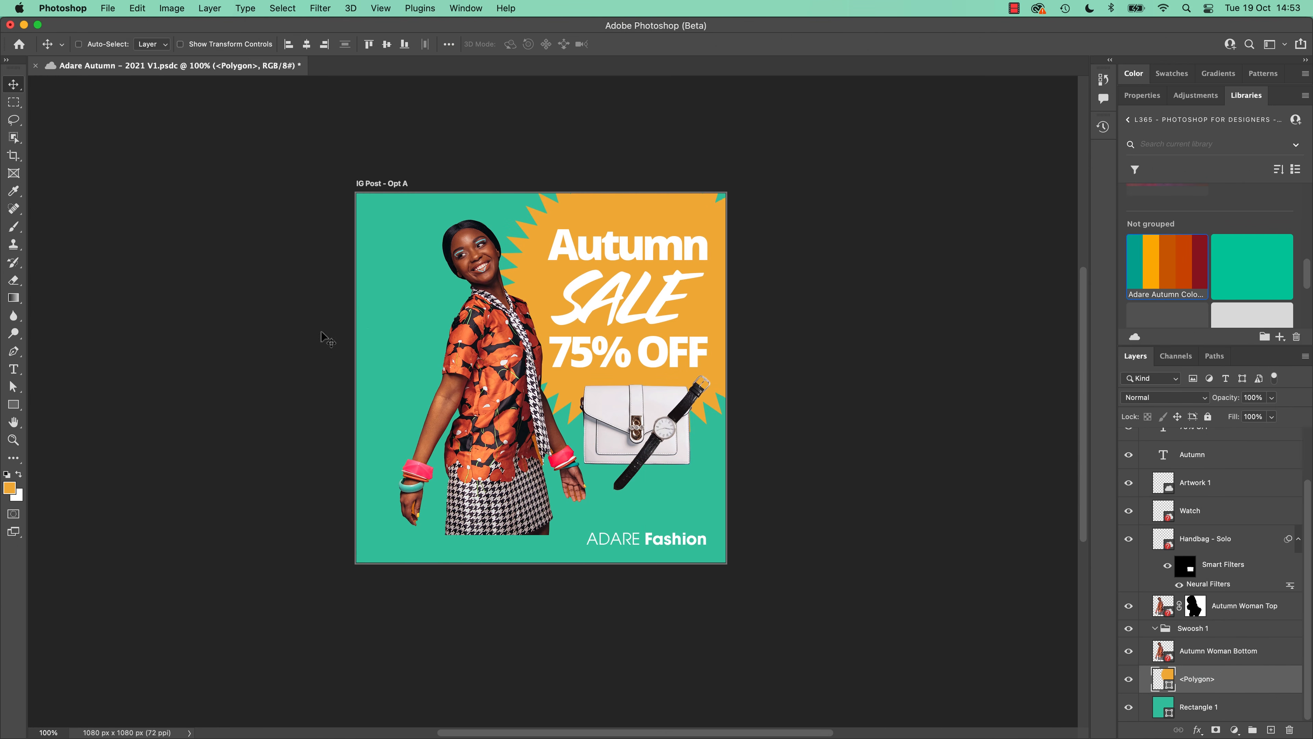
- Switch to Illustrator and draw a rectangle about 471 by 335 px in the middle of the artboard
key("super")
key("super+Tab")
left_click_drag(14, 136, 82, 136)
left_click_drag(434, 309, 756, 538)
- Round all of the rectangle's corners and give the lower-right one a much larger radius
left_click_drag(746, 318, 724, 361)
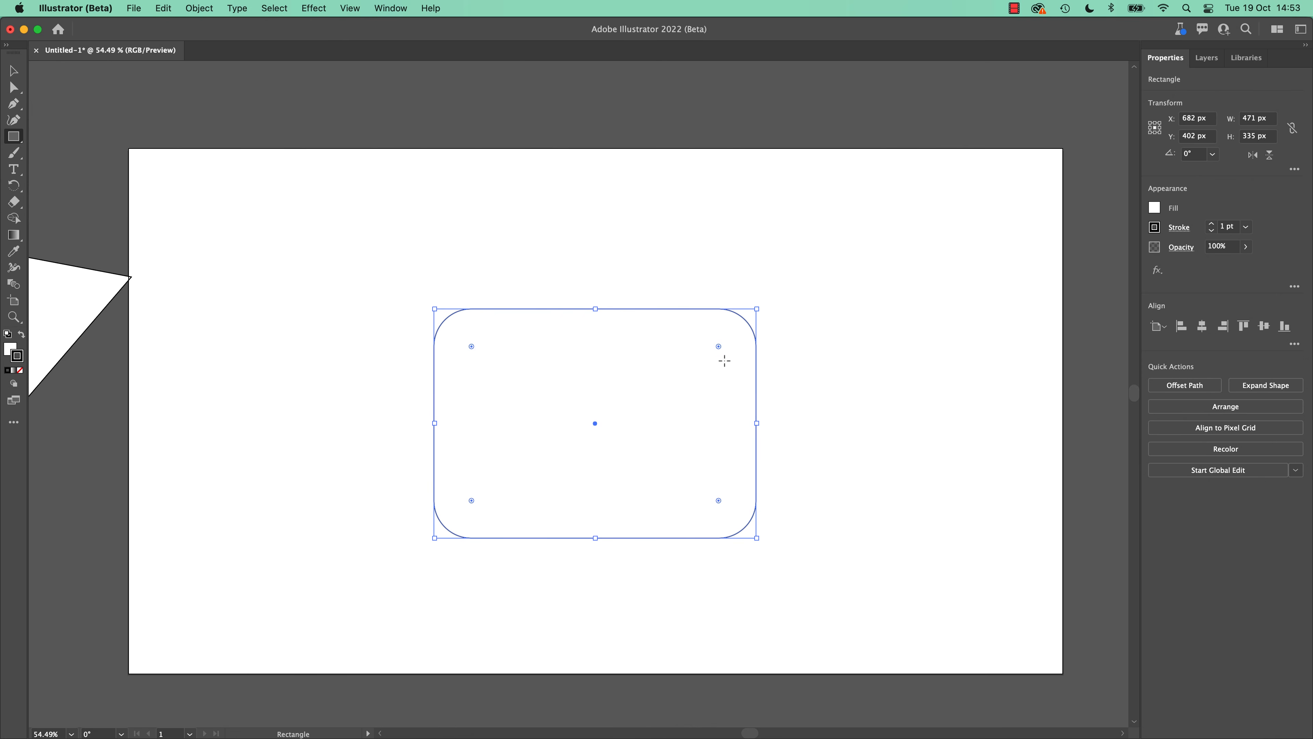
left_click_drag(720, 501, 647, 408)
key("v")
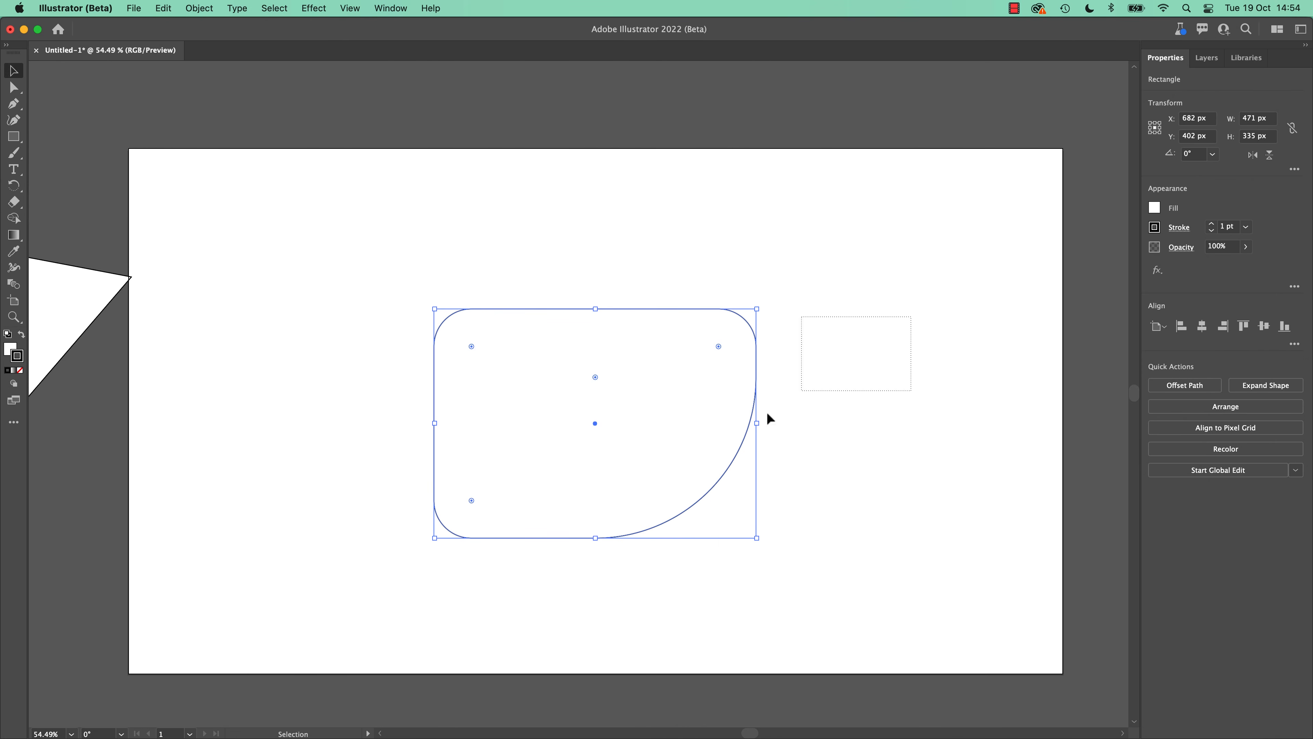
key("a")
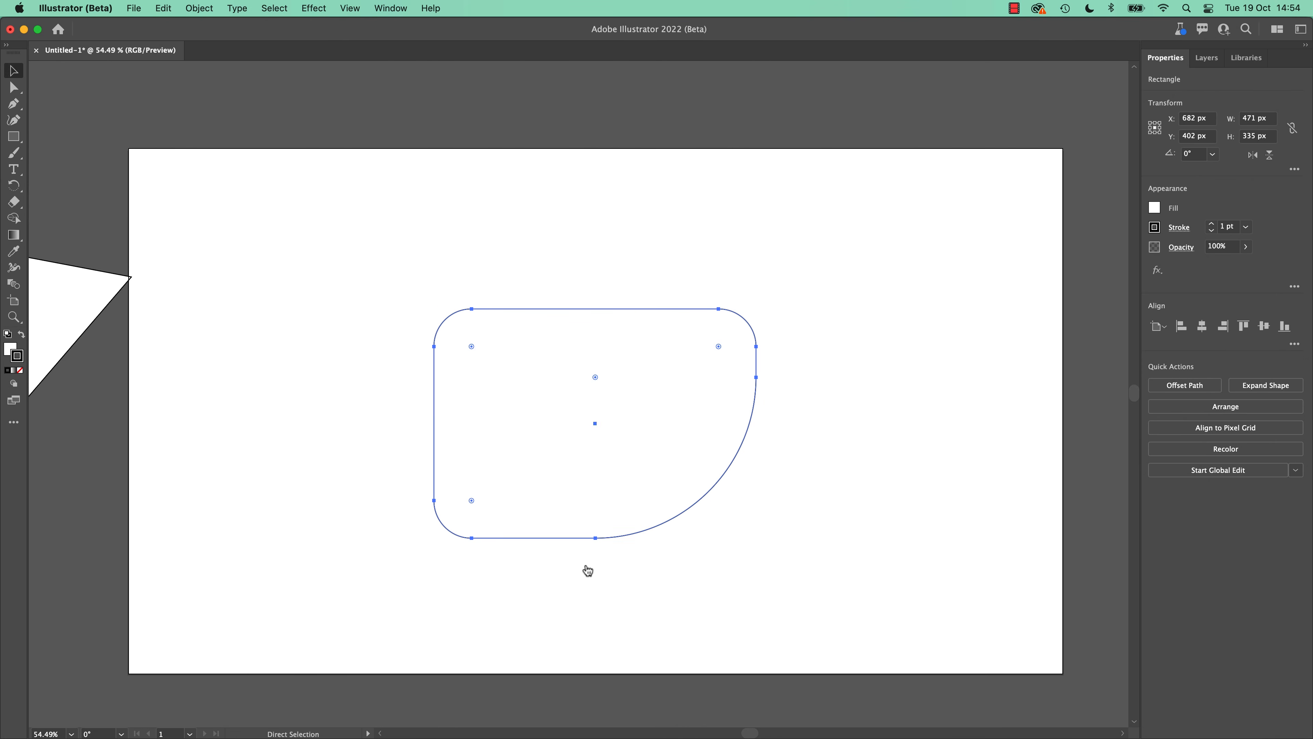
- Switch to Photoshop and paste the rounded rectangle into the Adare Autumn post as Layers
key("super+Tab")
key("super+v")
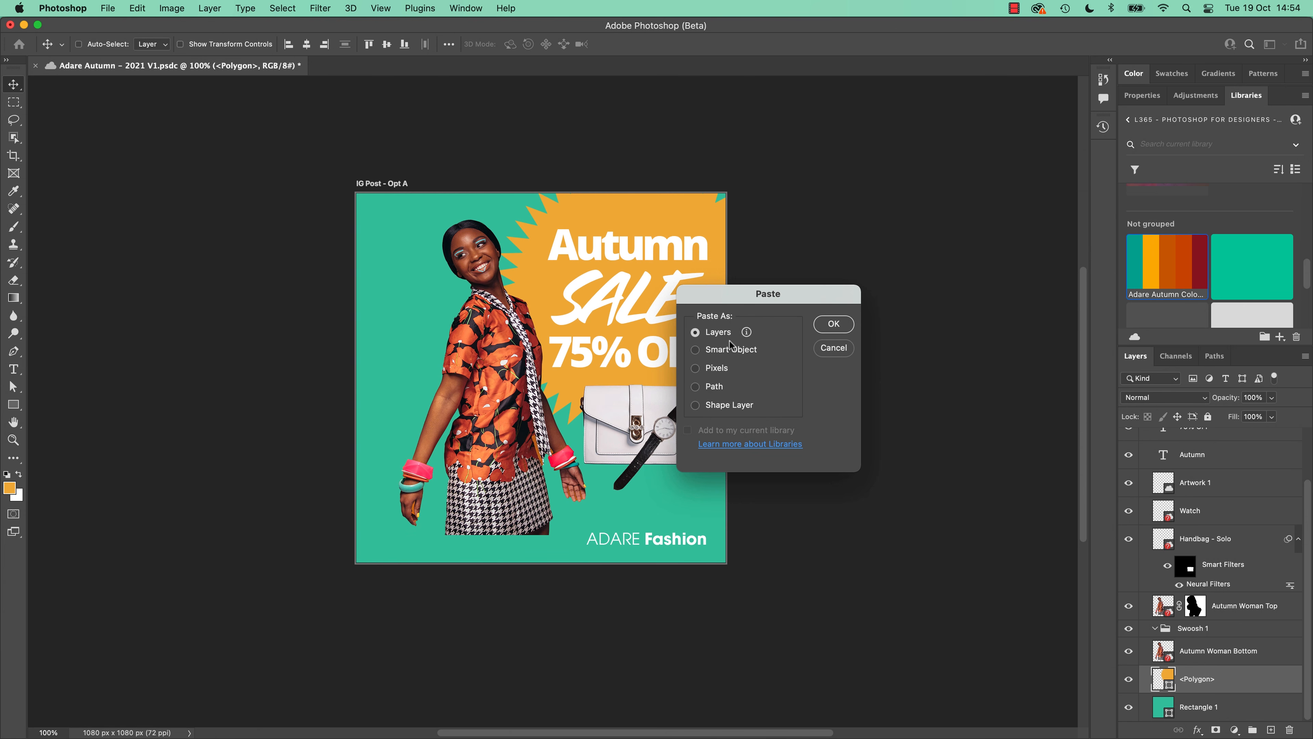
left_click(832, 324)
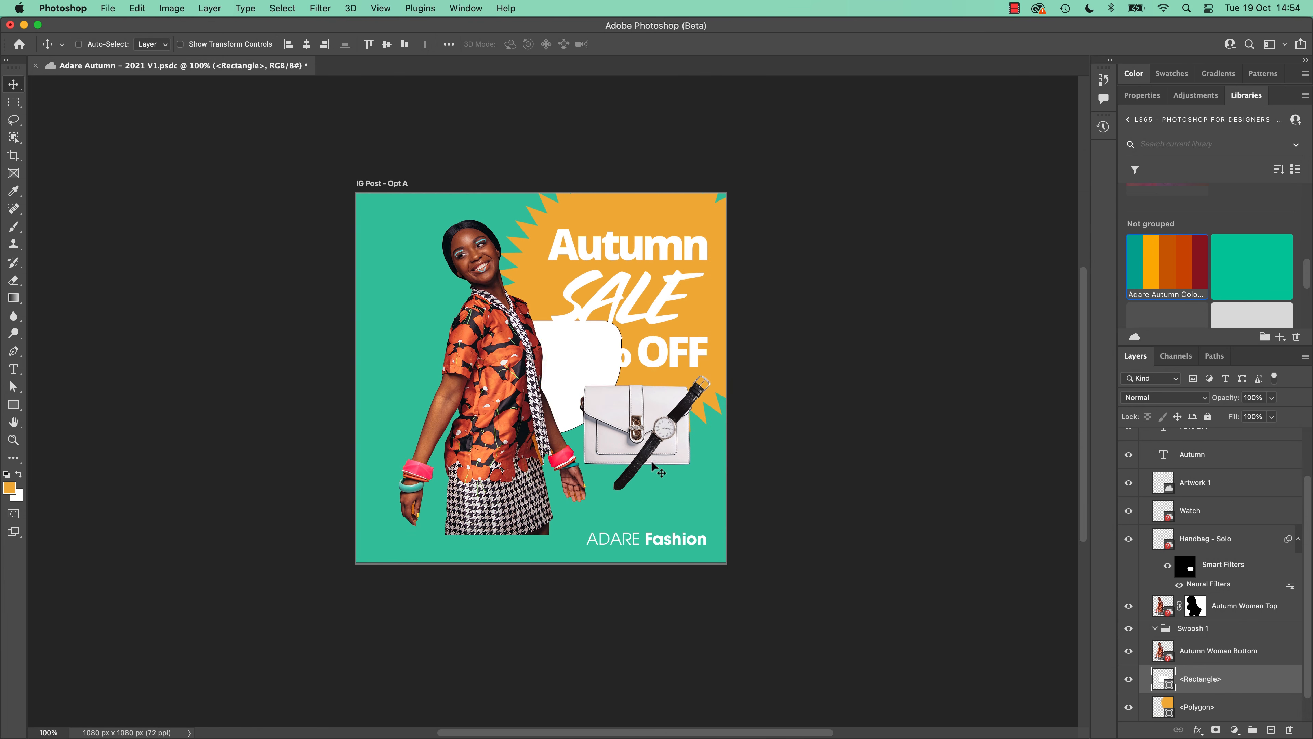
- Fill the pasted rounded rectangle with dark red from the Adare Autumn colour theme and place it behind the handbag and ADARE Fashion logo
left_click_drag(582, 359, 647, 546)
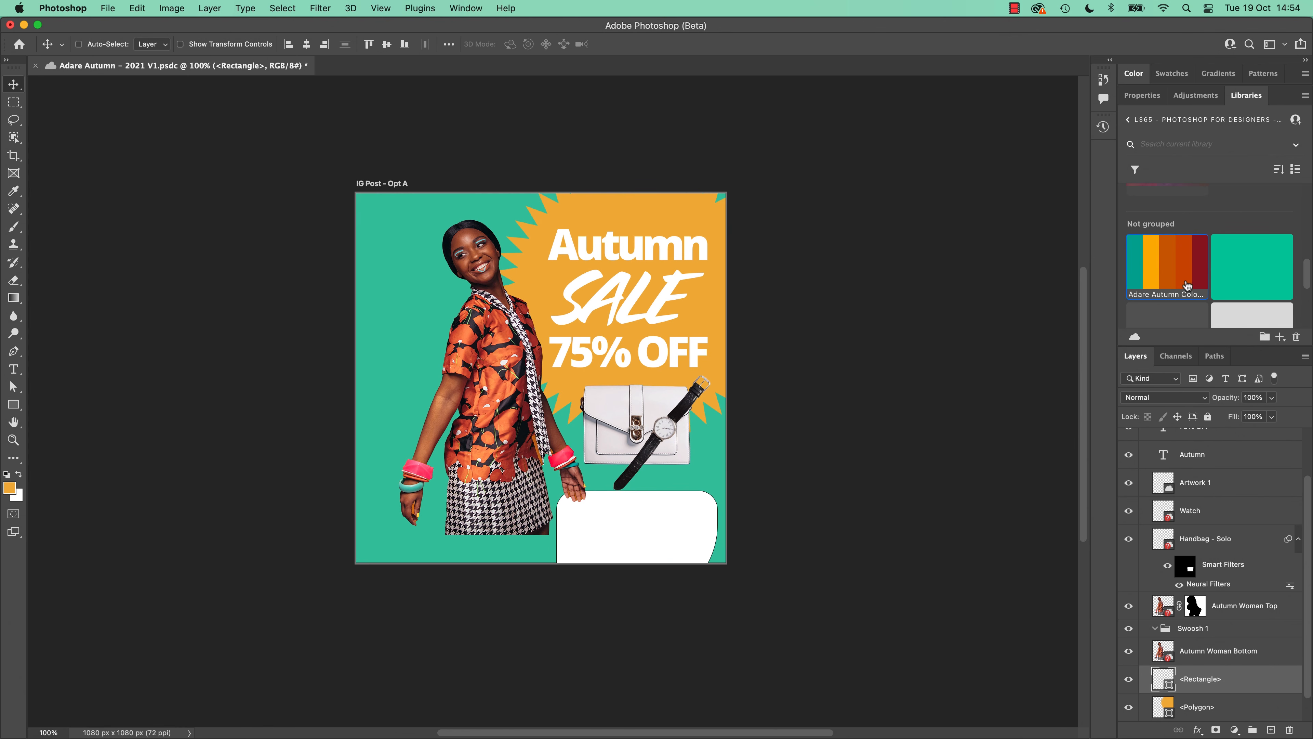
left_click(1197, 262)
left_click_drag(625, 512, 691, 457)
- Unlink the rectangle's corner radii in its shape properties and square off its lower-right corner
left_click(1149, 97)
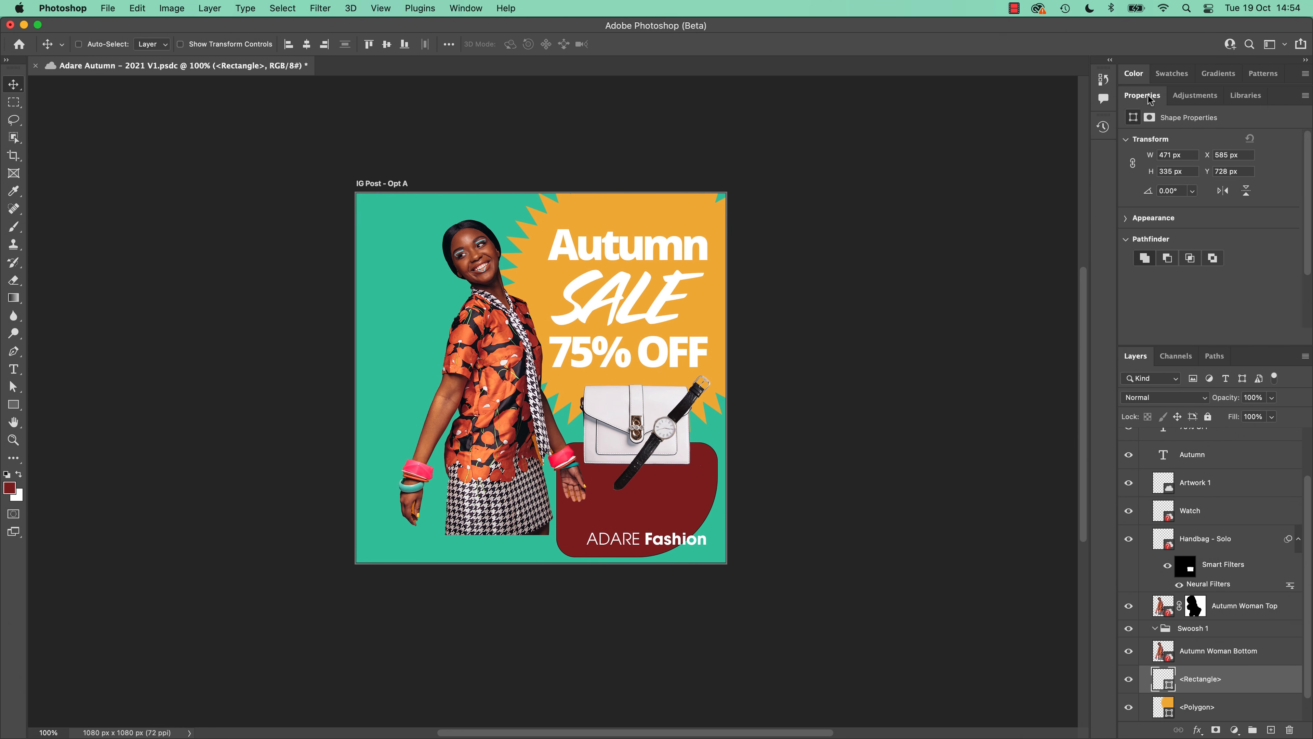
left_click(1127, 218)
left_click_drag(1153, 293, 1168, 296)
left_click(1133, 299)
left_click_drag(1249, 306, 1026, 321)
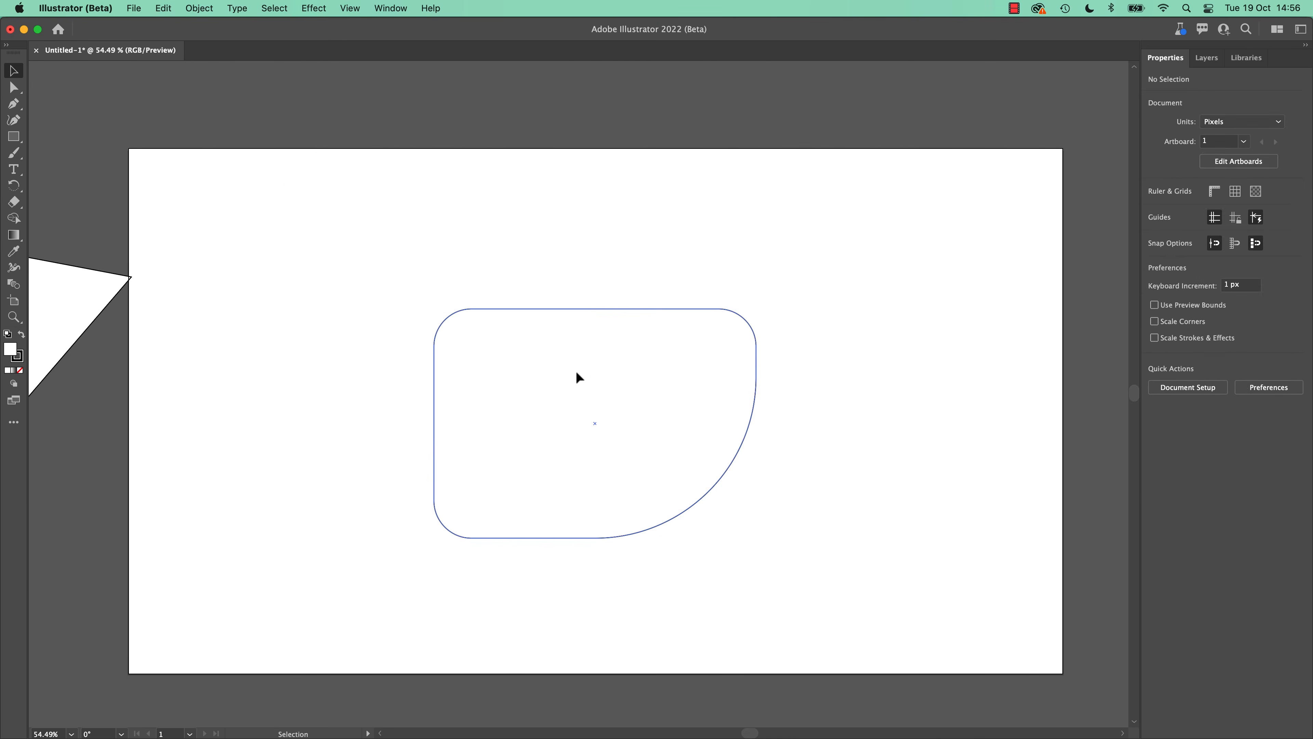
- Switch to Illustrator and move the rounded rectangle off the artboard, beyond its upper-left corner
left_click_drag(697, 443, 534, 132)
left_click_drag(450, 197, 213, 107)
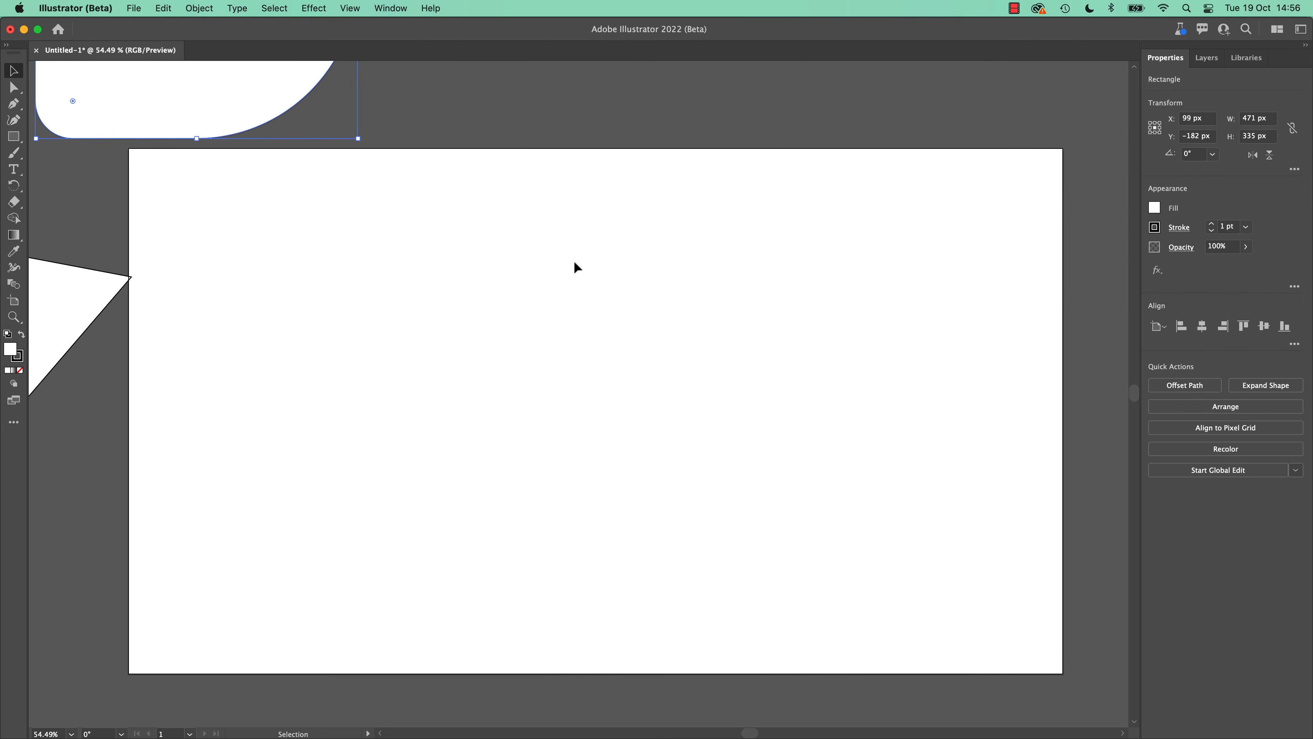
- Draw an unfilled S-shaped curve across the middle of the artboard with the Pen tool
key("p")
left_click(19, 370)
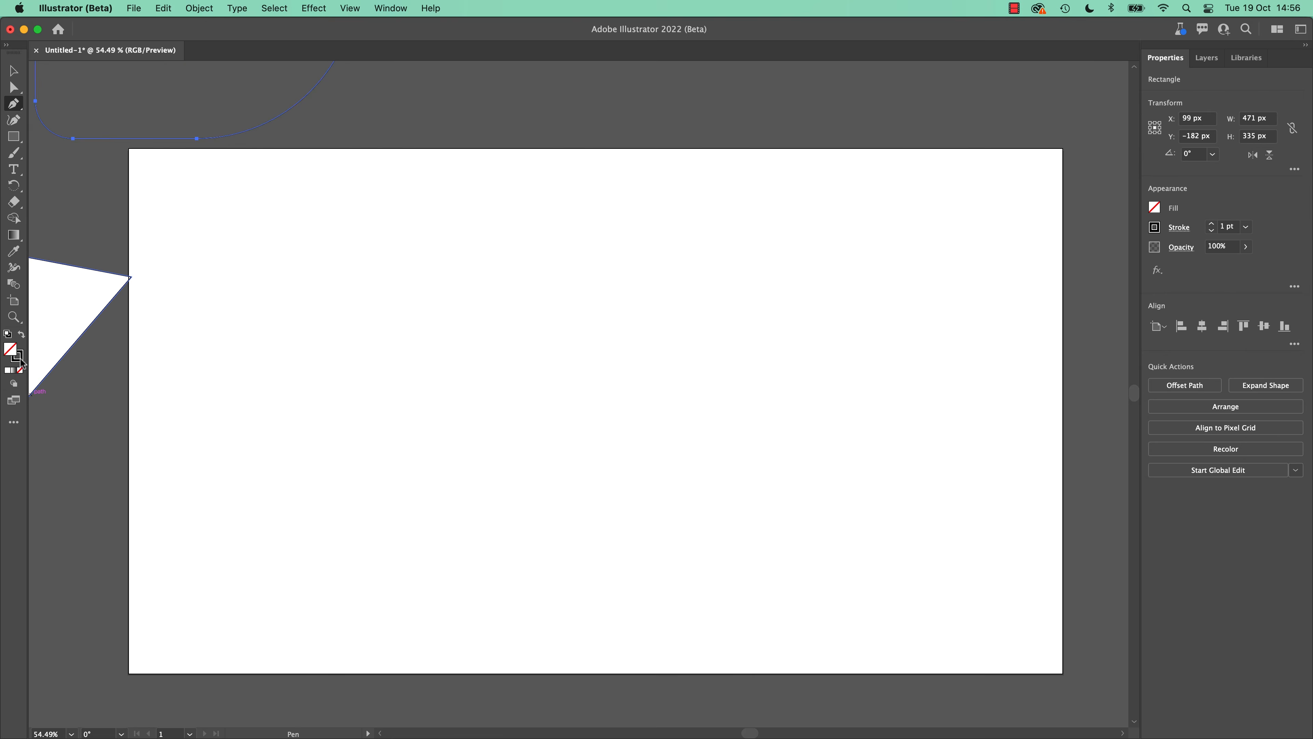
left_click_drag(319, 443, 411, 333)
left_click_drag(742, 490, 886, 305)
- Widen the curve's right end to about 249 pt with the Width tool and flatten its curvature by adjusting the end point's direction handle
left_click(14, 267)
left_click_drag(743, 490, 822, 539)
key("a")
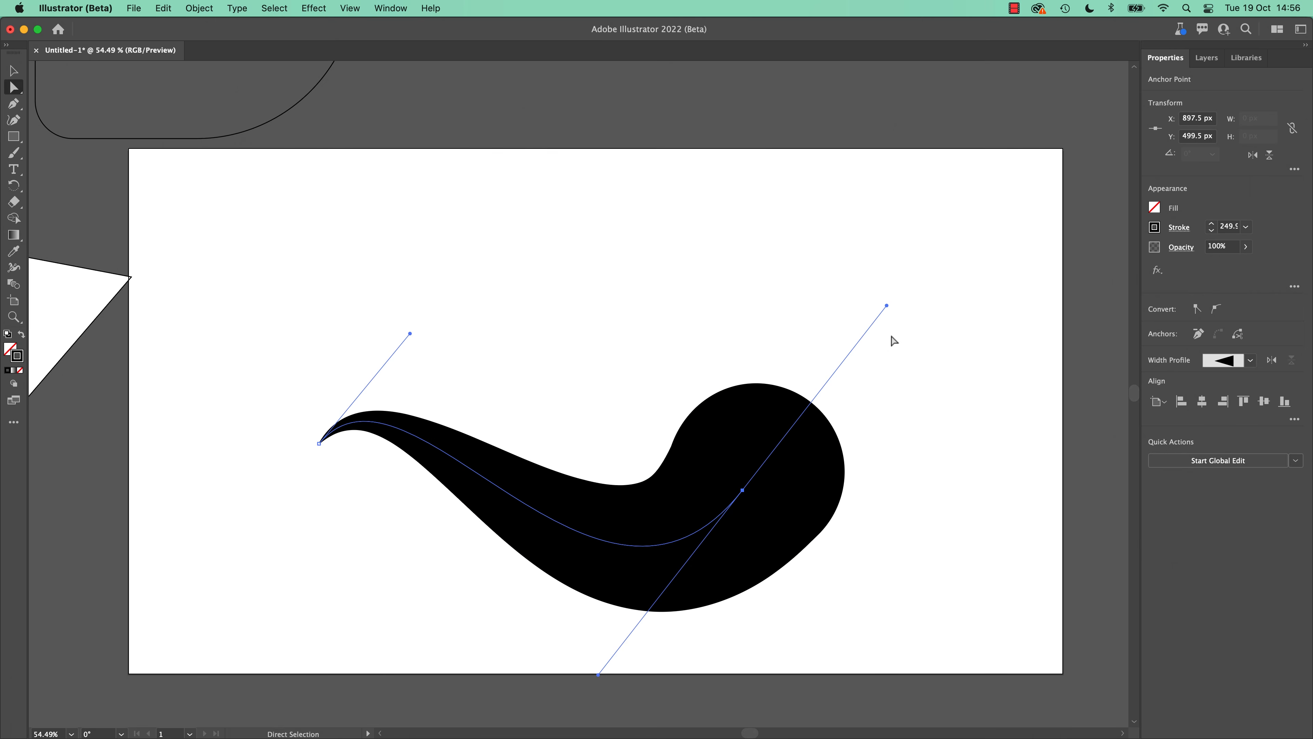
left_click_drag(887, 305, 970, 363)
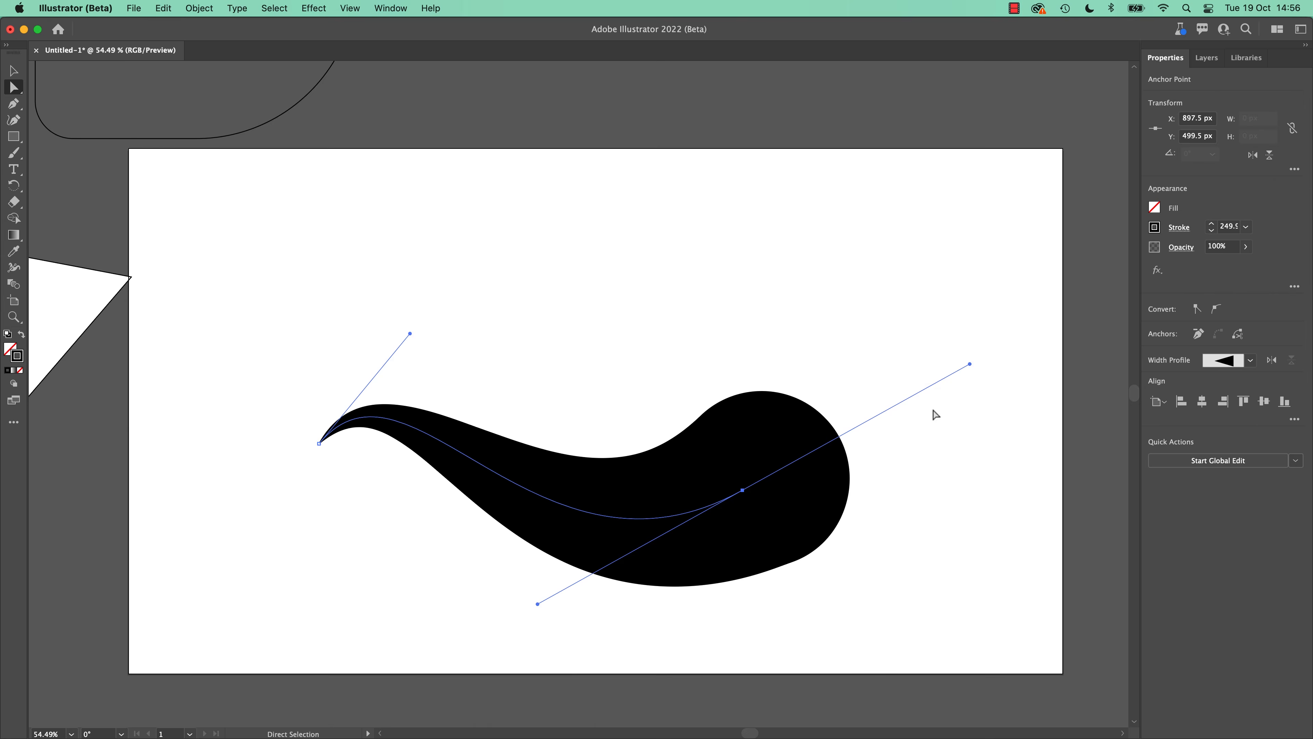
- Convert the tapered curve into a filled shape with Outline Stroke
left_click(184, 8)
mouse_move(238, 352)
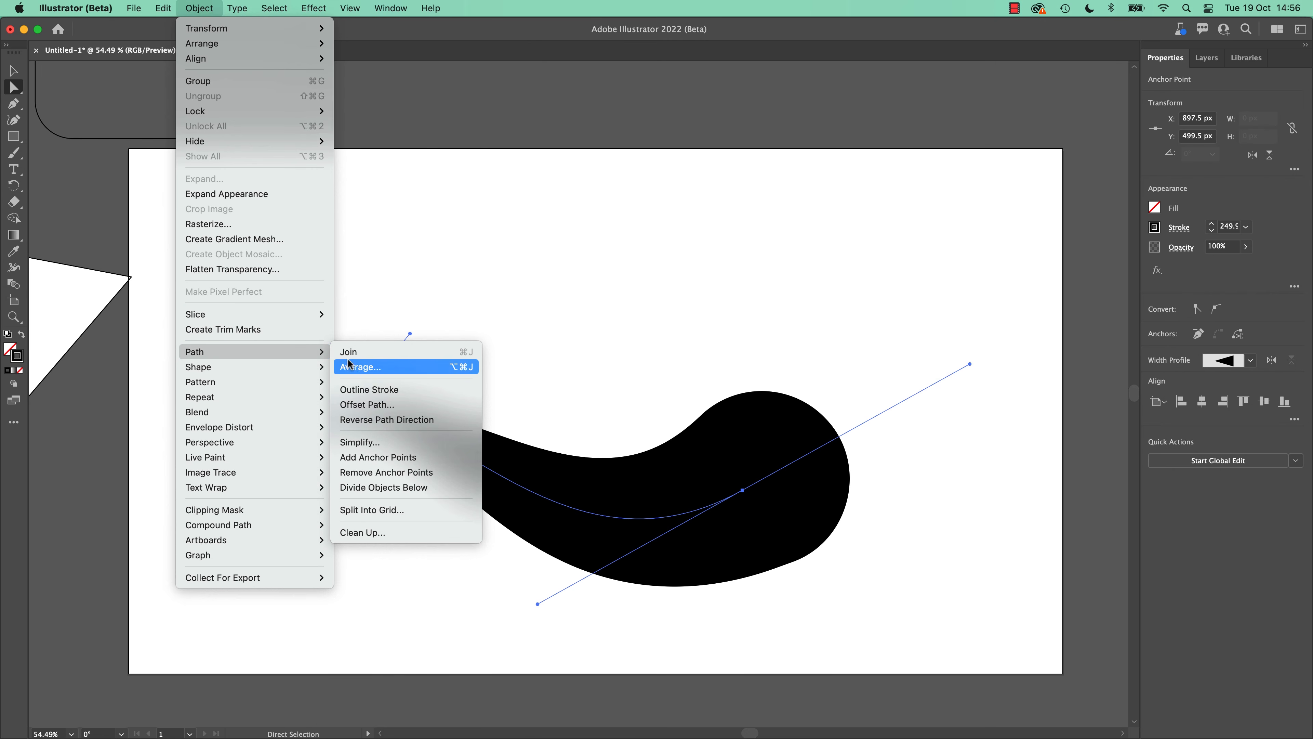
left_click(366, 389)
- Examine the anchor points along the outlined swoosh and on its individual segments
key("v")
left_click(434, 347)
left_click(605, 480)
key("a")
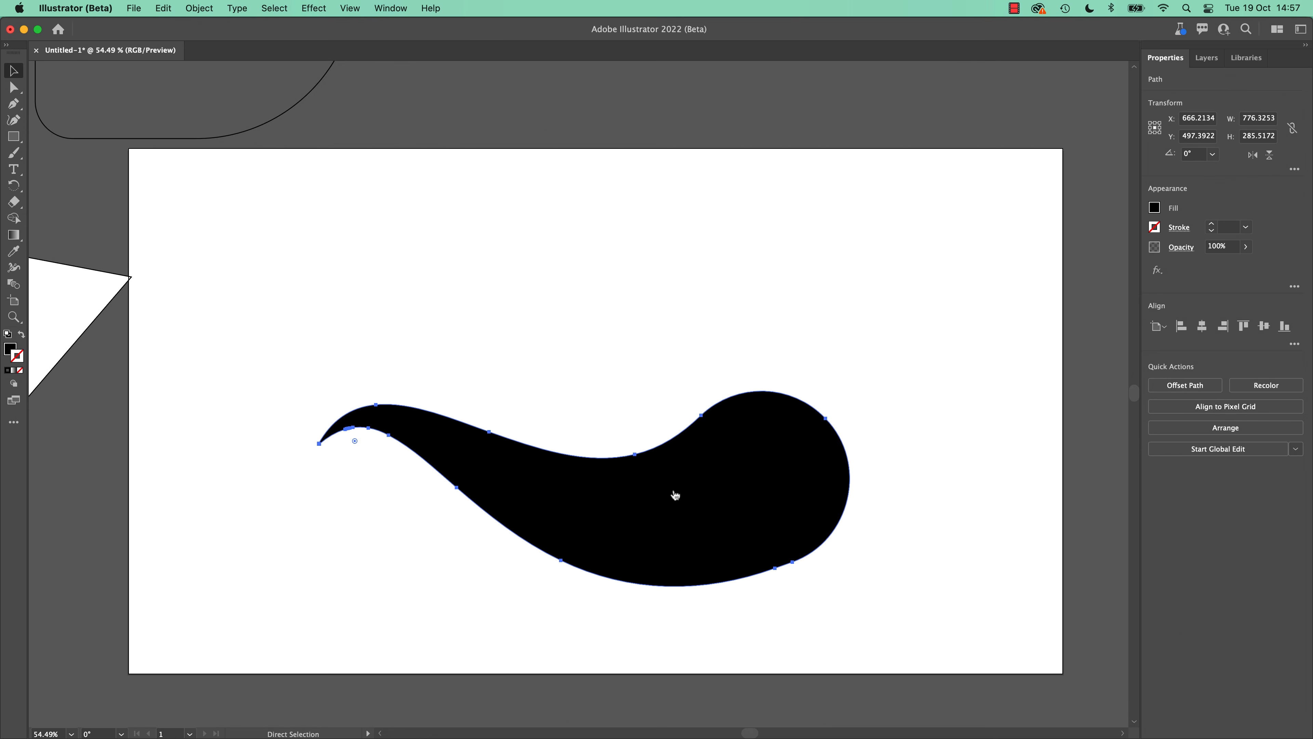
key("v")
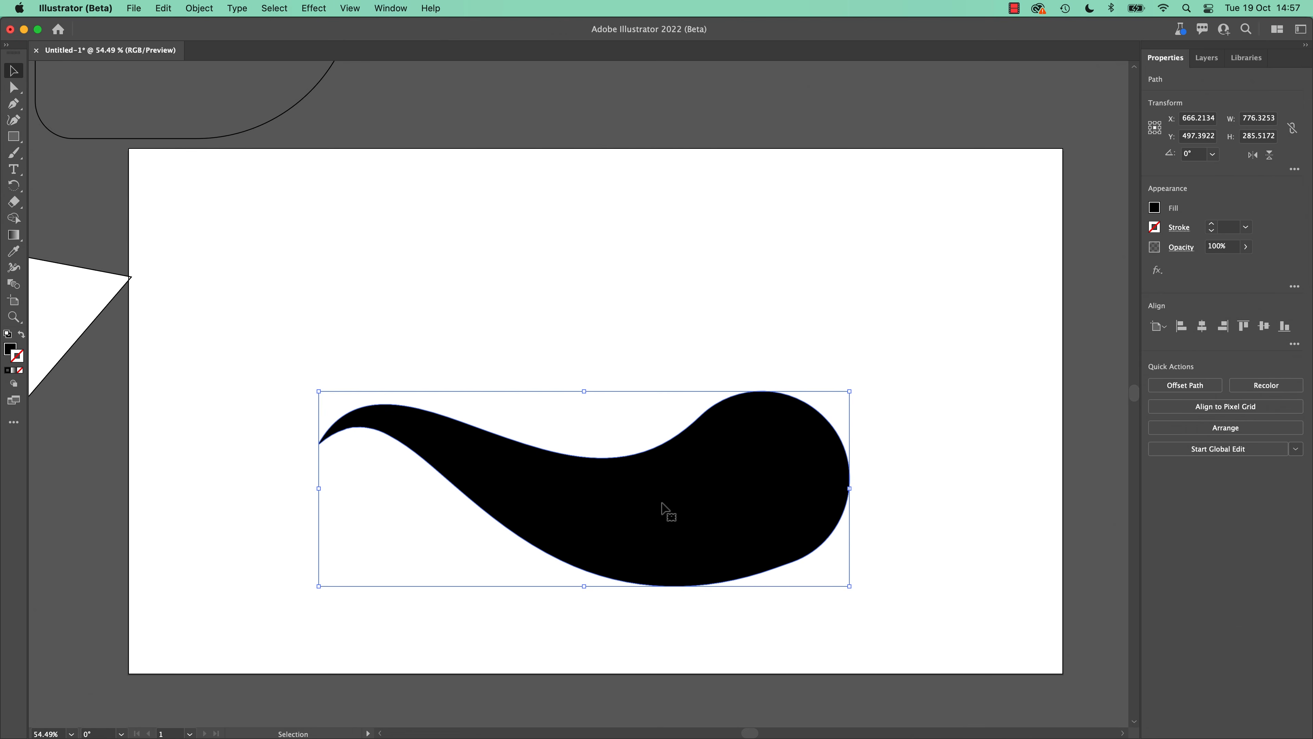
key("a")
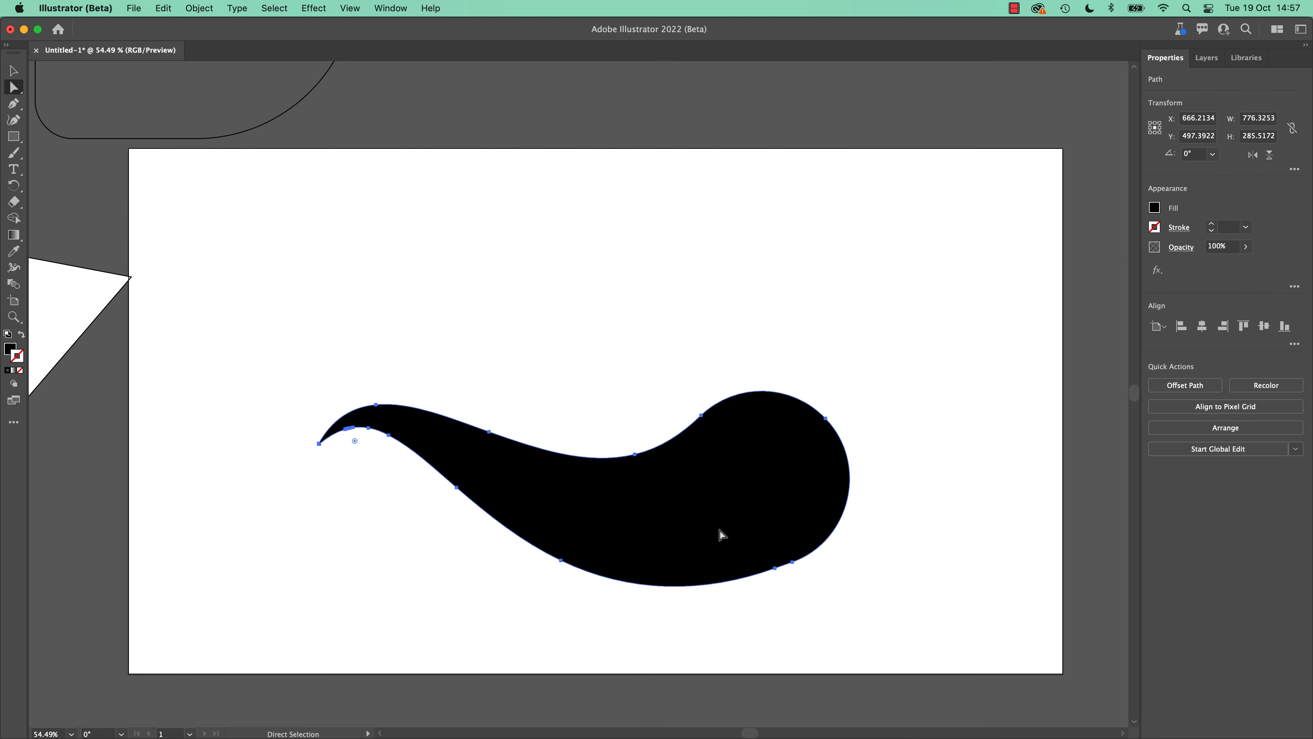
left_click(635, 454)
left_click(776, 568)
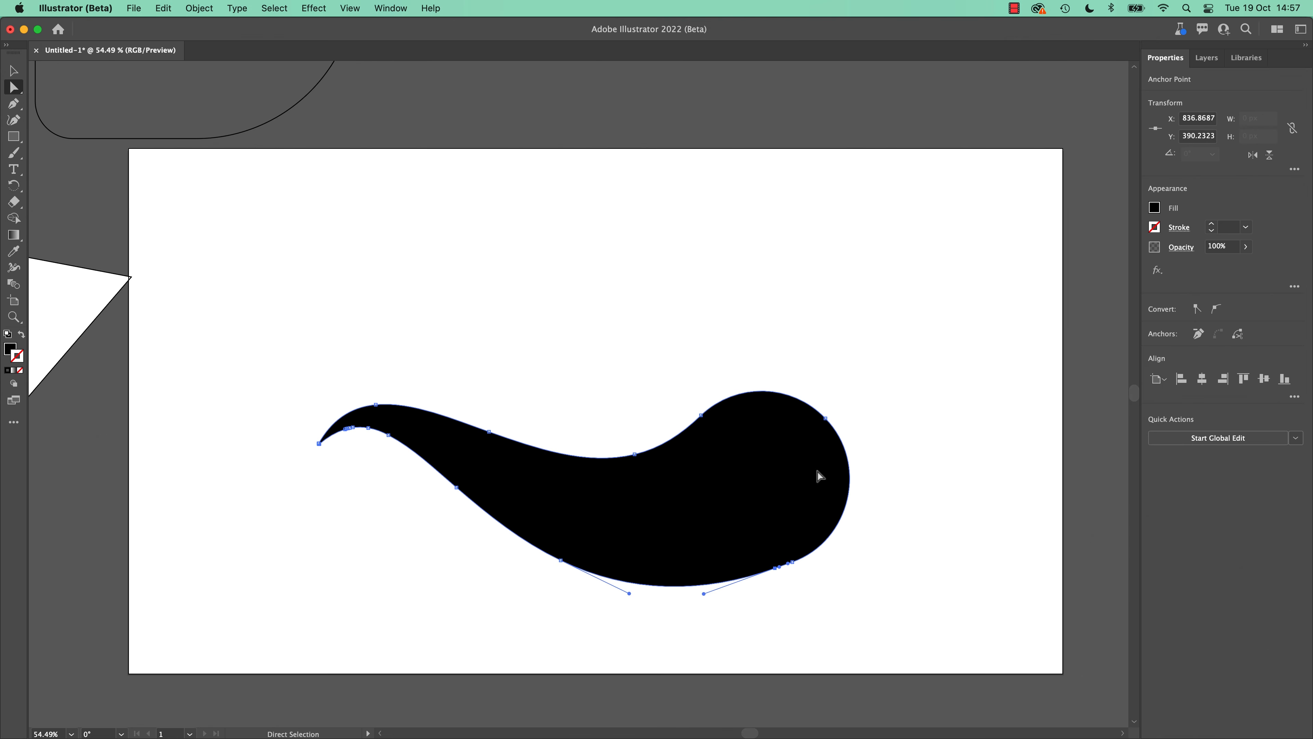
left_click(864, 396)
left_click(740, 492)
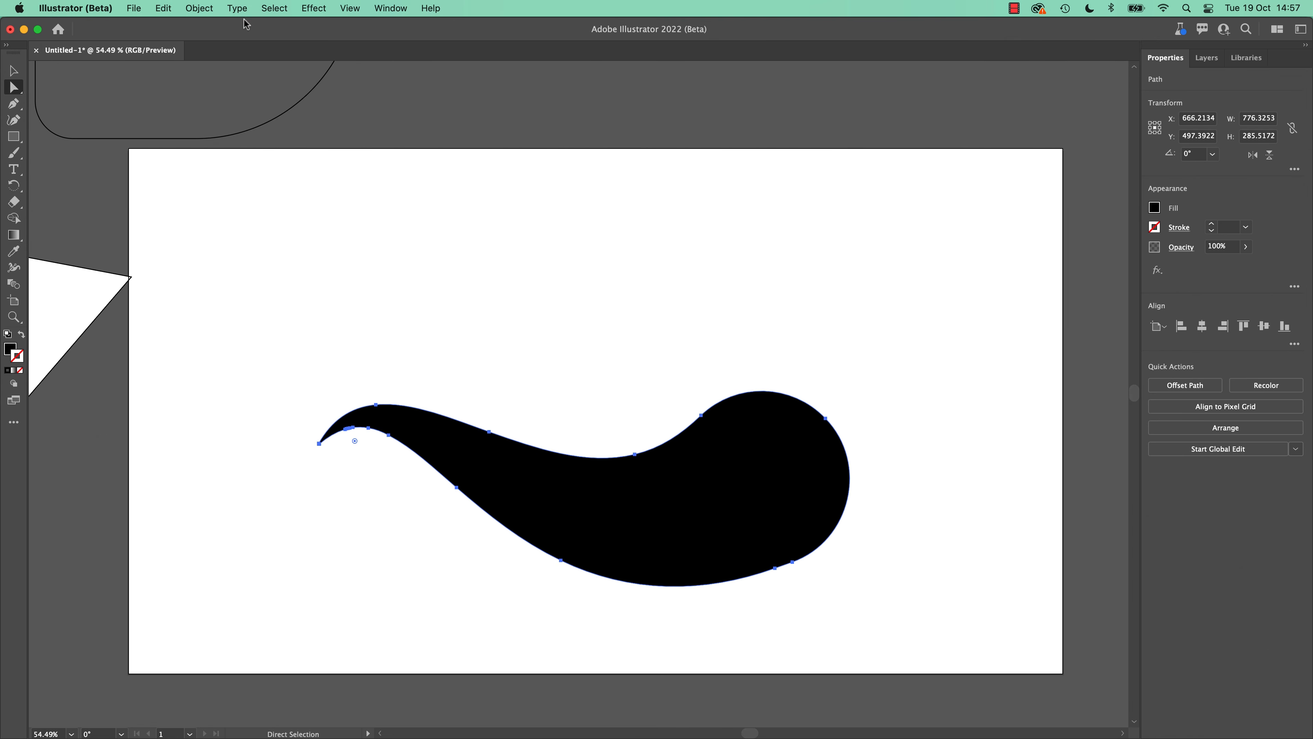
- Simplify the swoosh's path, trying 12 points manually before applying Auto-Simplify with 8 points
left_click(208, 7)
mouse_move(242, 353)
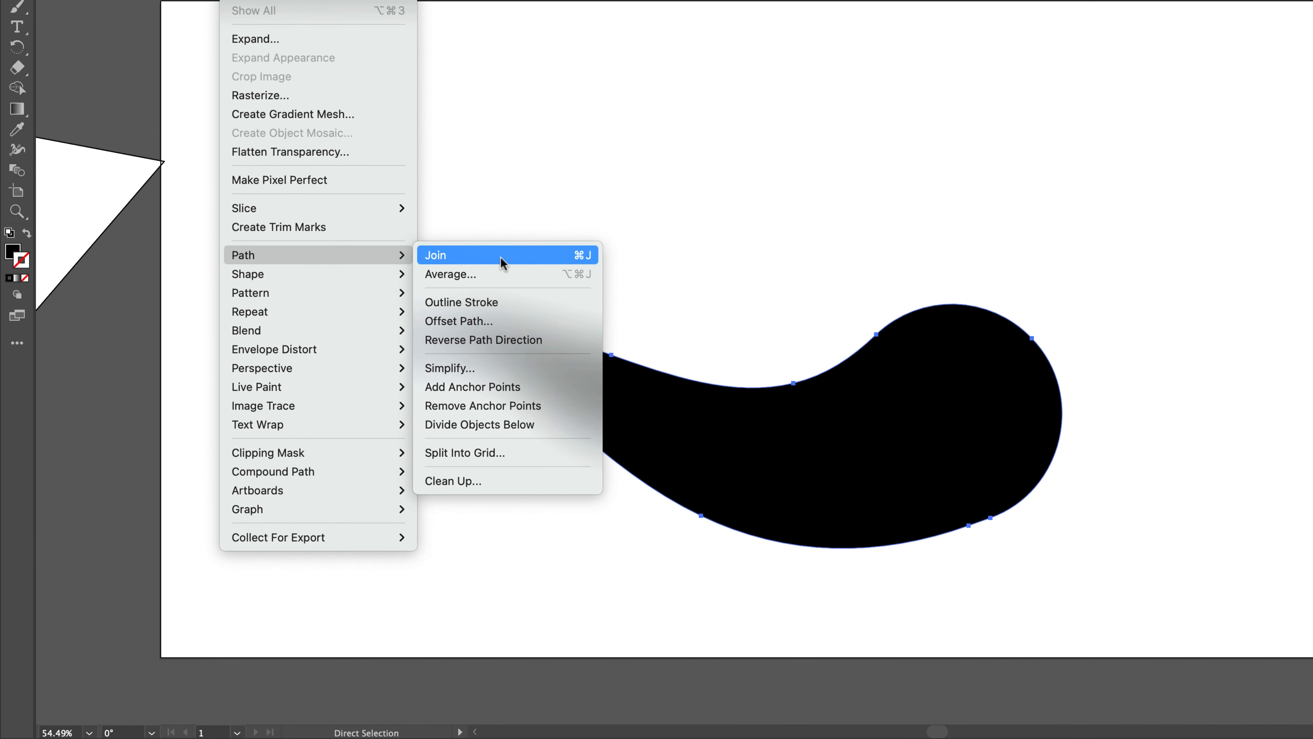
left_click(487, 363)
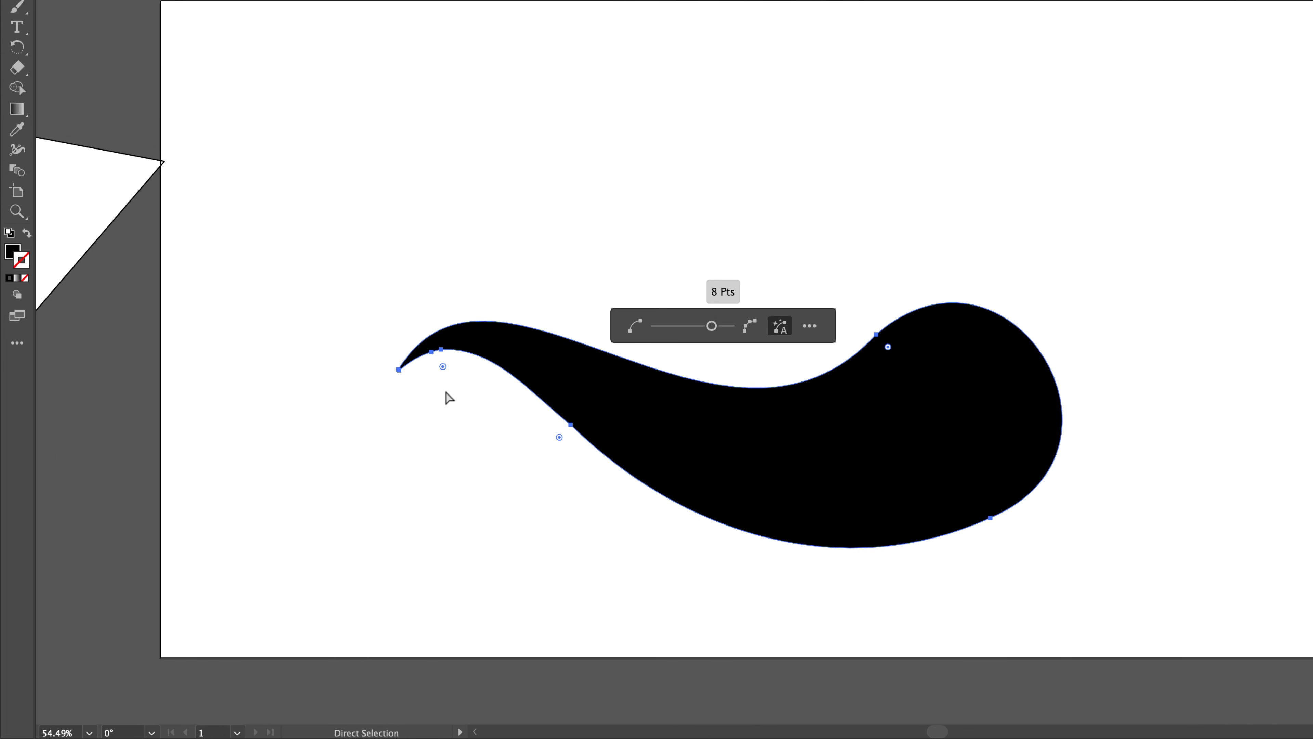
mouse_move(710, 330)
left_mouse_down()
mouse_move(678, 329)
mouse_move(724, 334)
left_mouse_up()
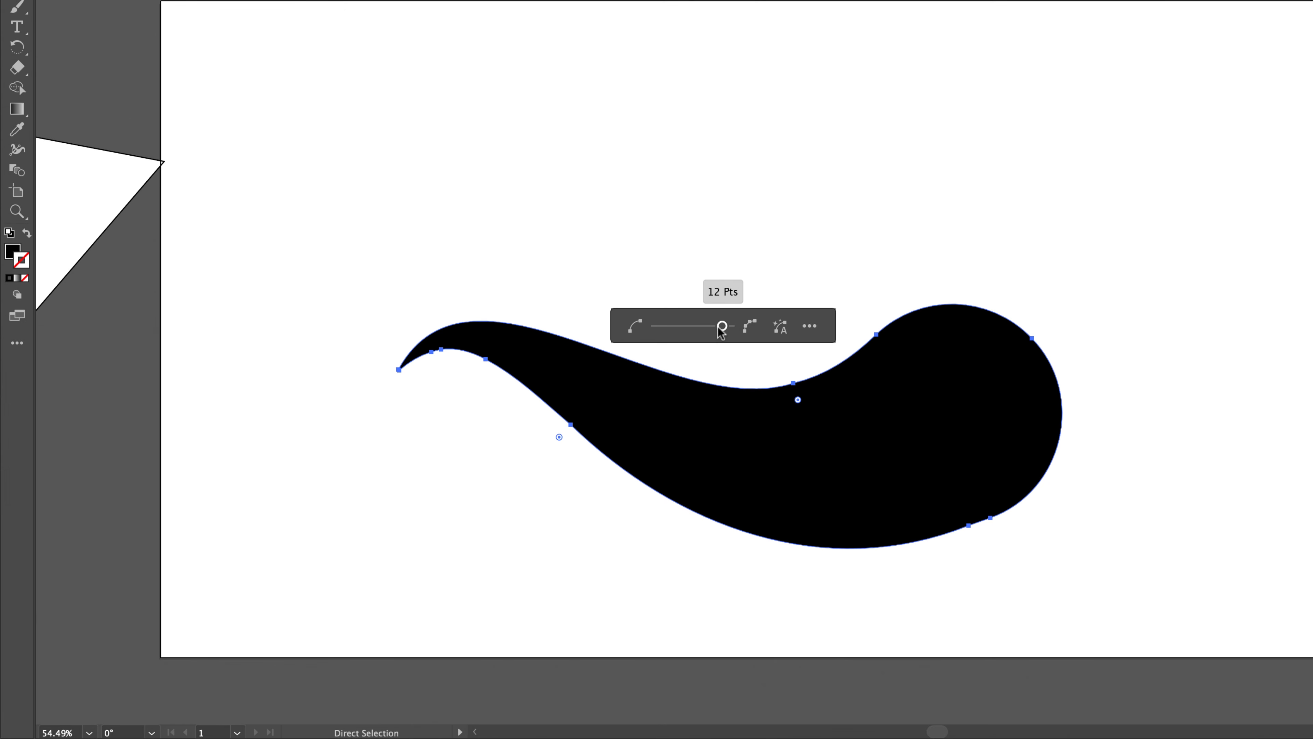
left_click(779, 326)
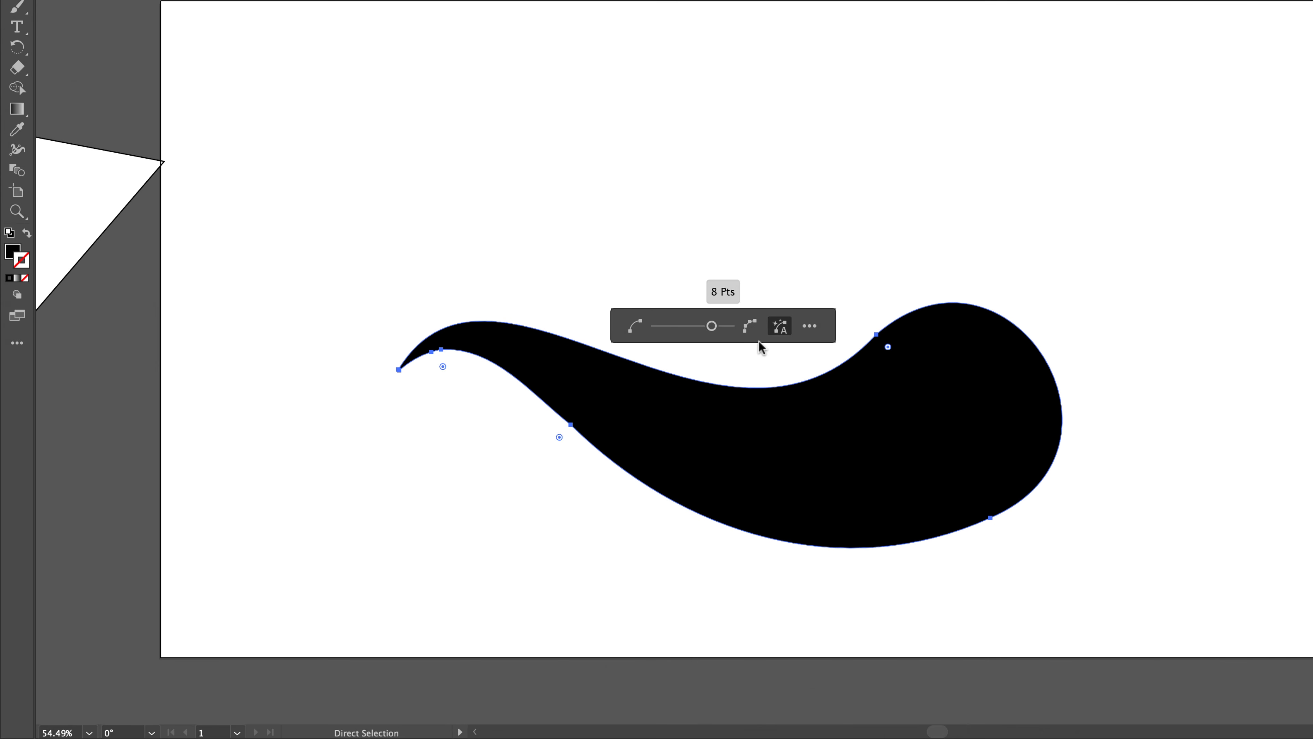
- Try reshaping the simplified swoosh at its upper-right anchor point, and undo the change
key("v")
left_click(866, 242)
left_click(920, 401)
key("a")
left_click(877, 335)
left_click_drag(888, 345, 824, 269)
key("ctrl+z")
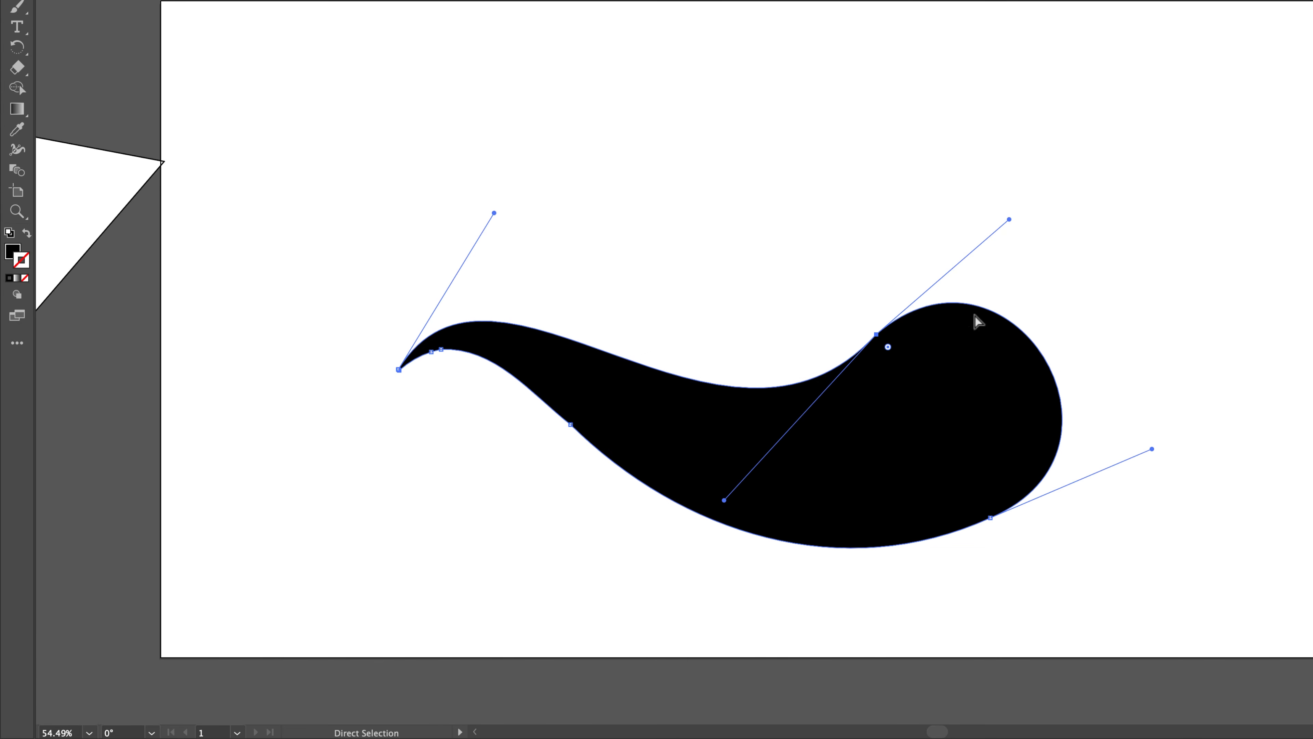
- Copy the whole simplified swoosh, switch to Photoshop and paste it into the Adare Autumn post as Layers over the woman and handbag
key("v")
left_click(782, 284)
left_click(894, 436)
key("a")
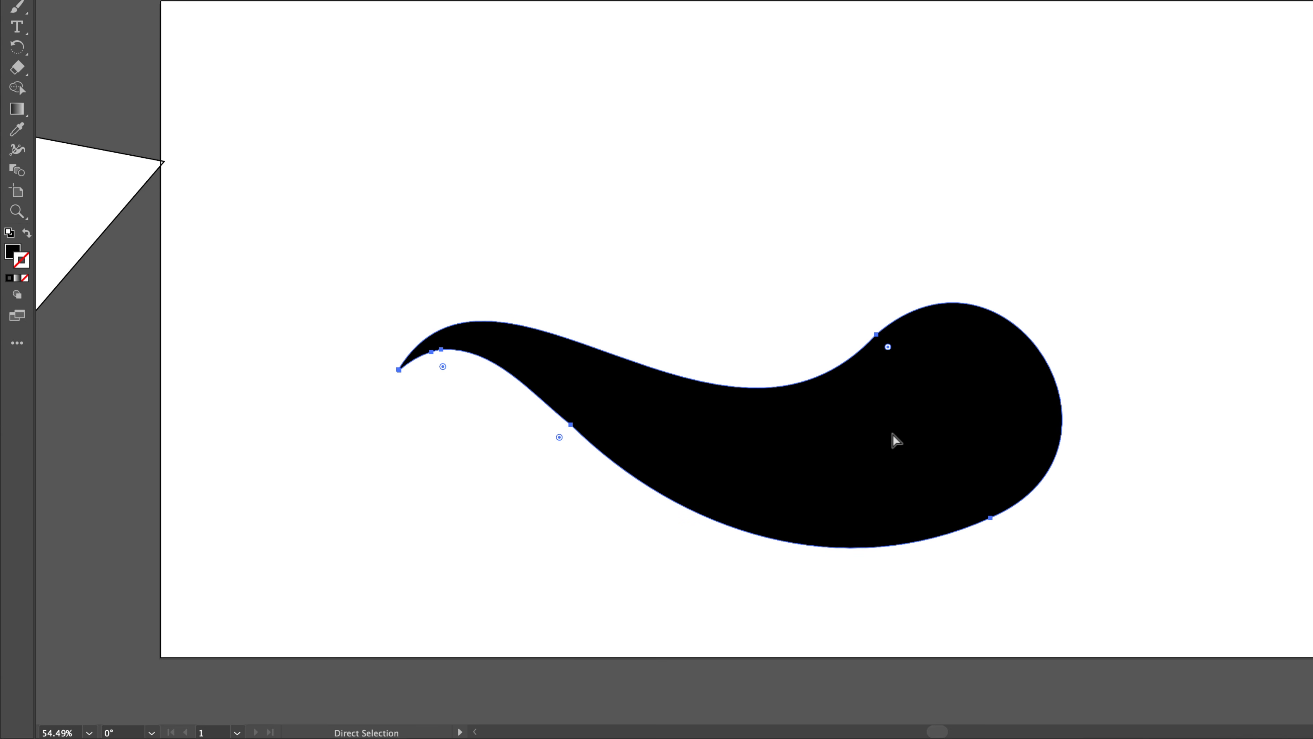
key("alt+Tab")
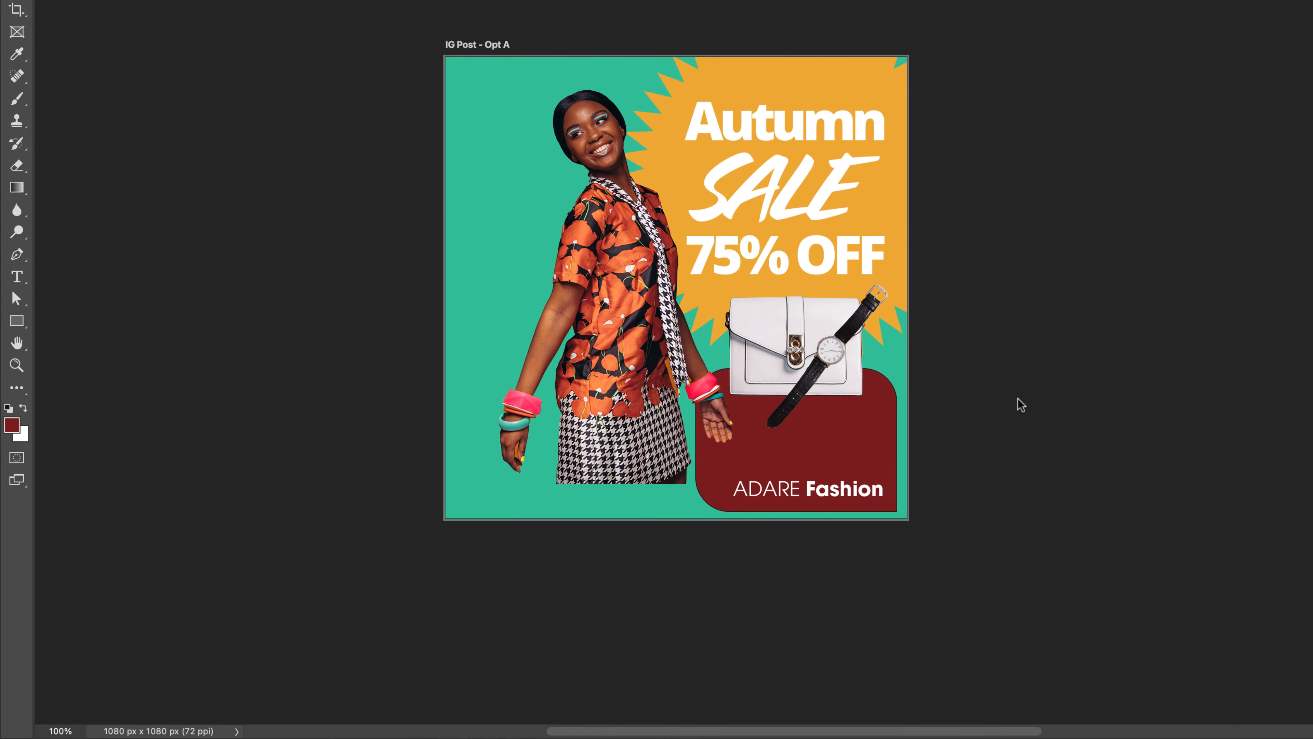
key("ctrl+v")
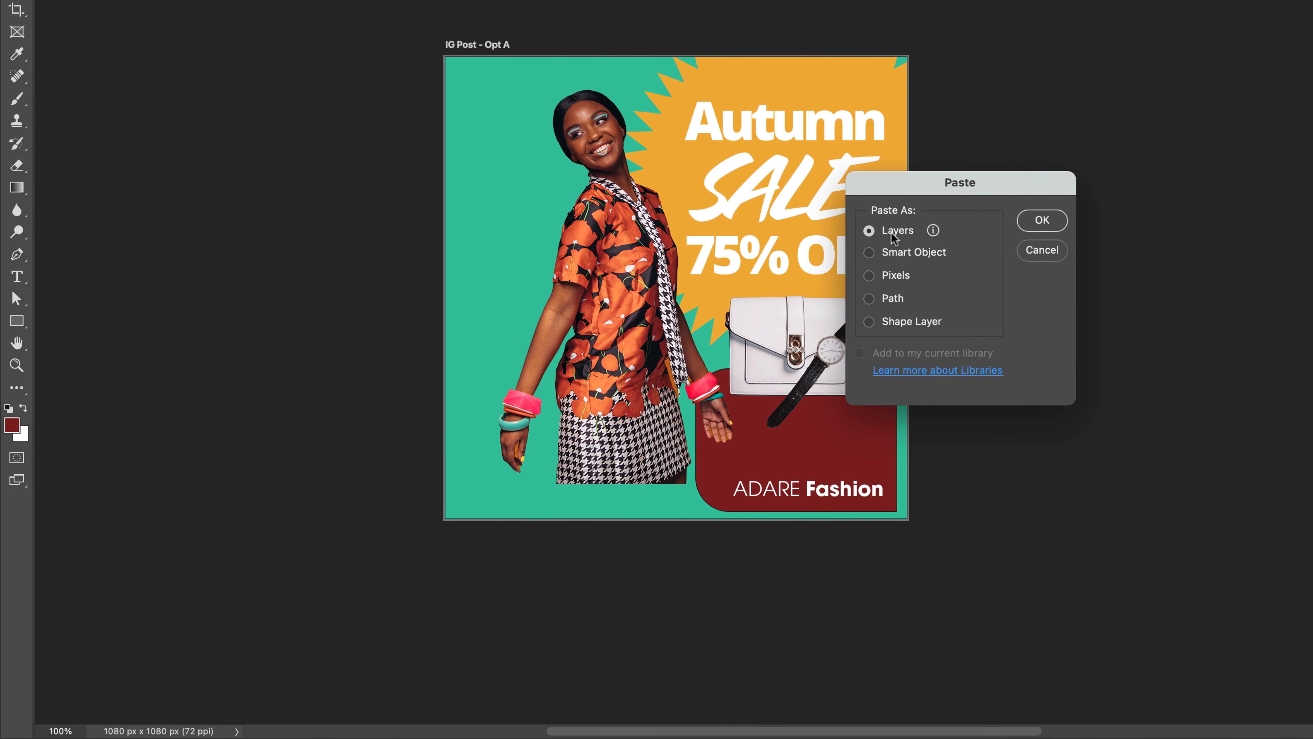
left_click(1038, 221)
left_click_drag(784, 305, 767, 353)
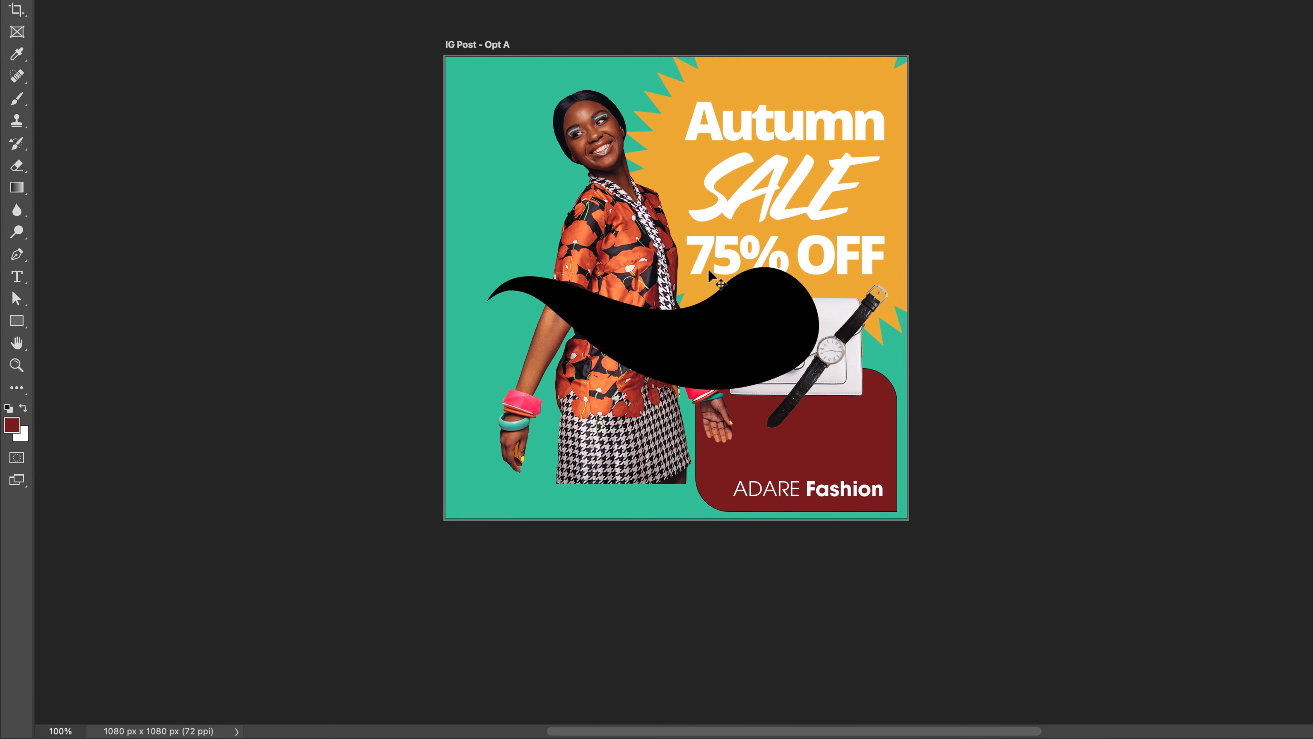
- Inspect the pasted swoosh's editable anchor points with the Direct Selection tool
left_click(16, 299)
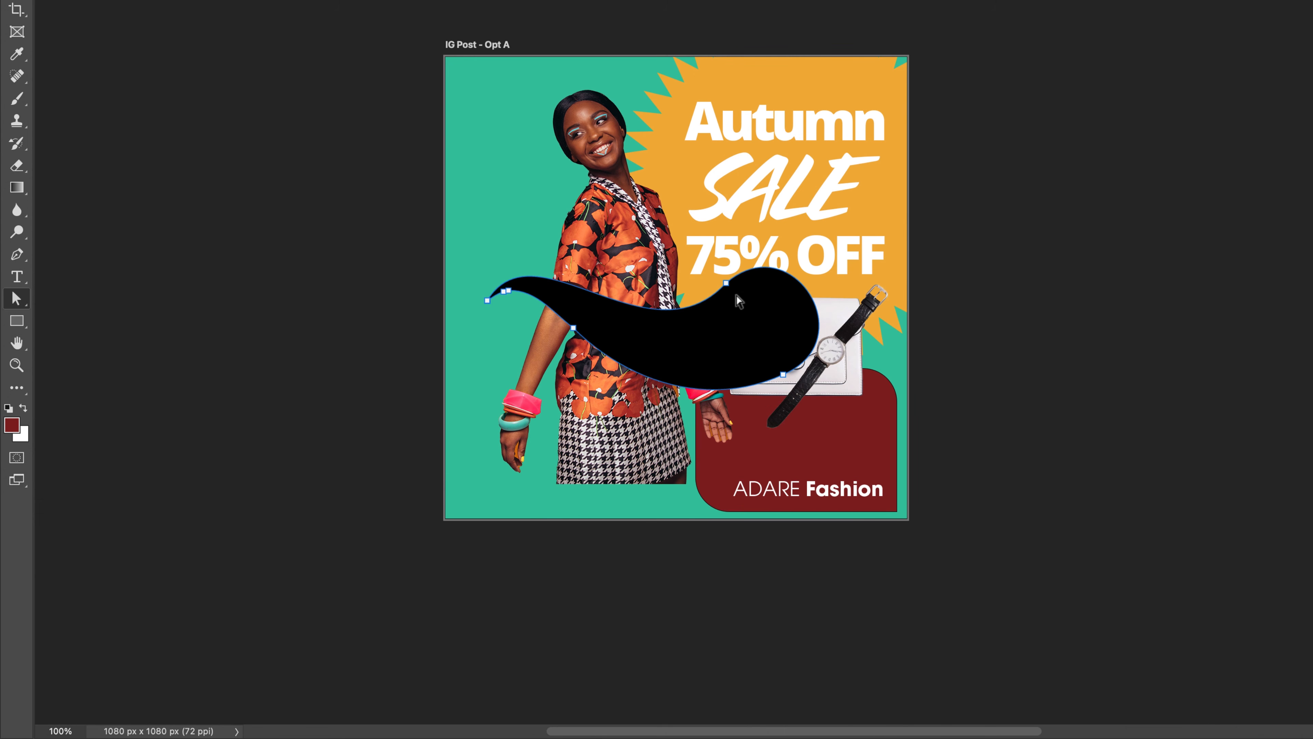
left_click(726, 284)
left_click(1039, 325)
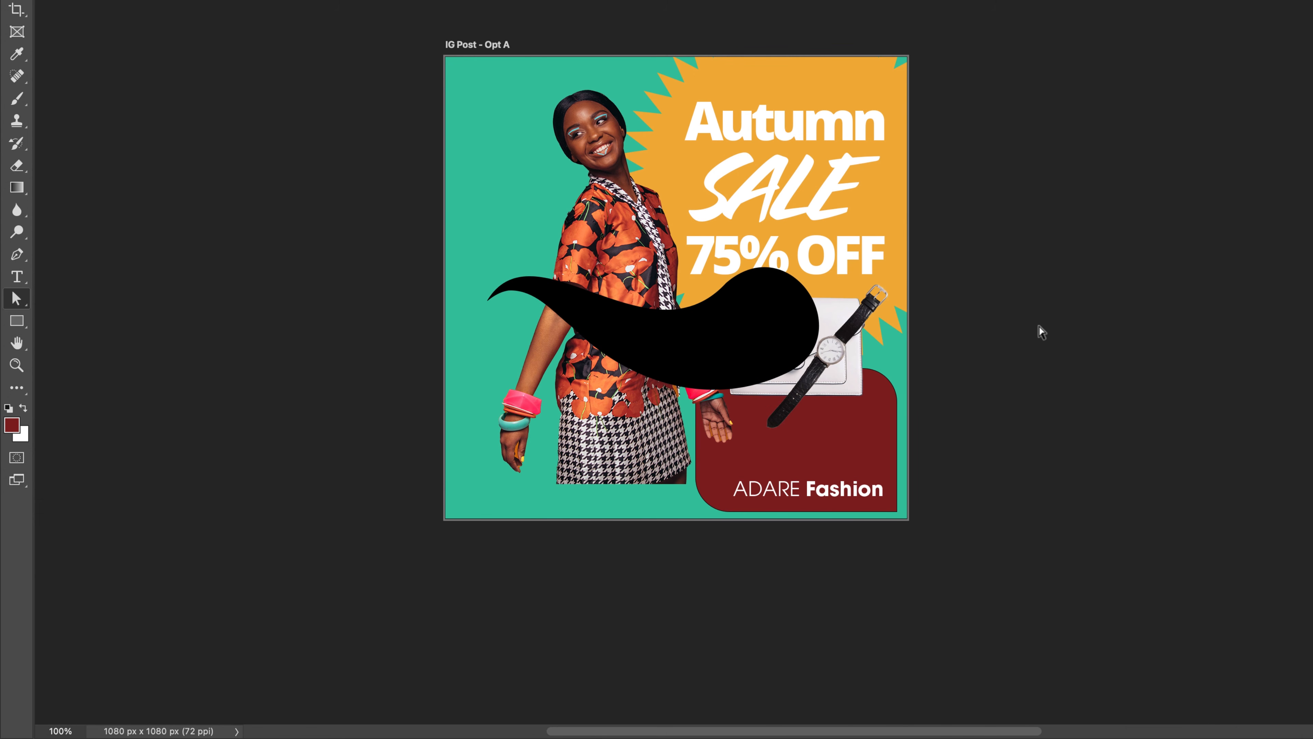
key("v")
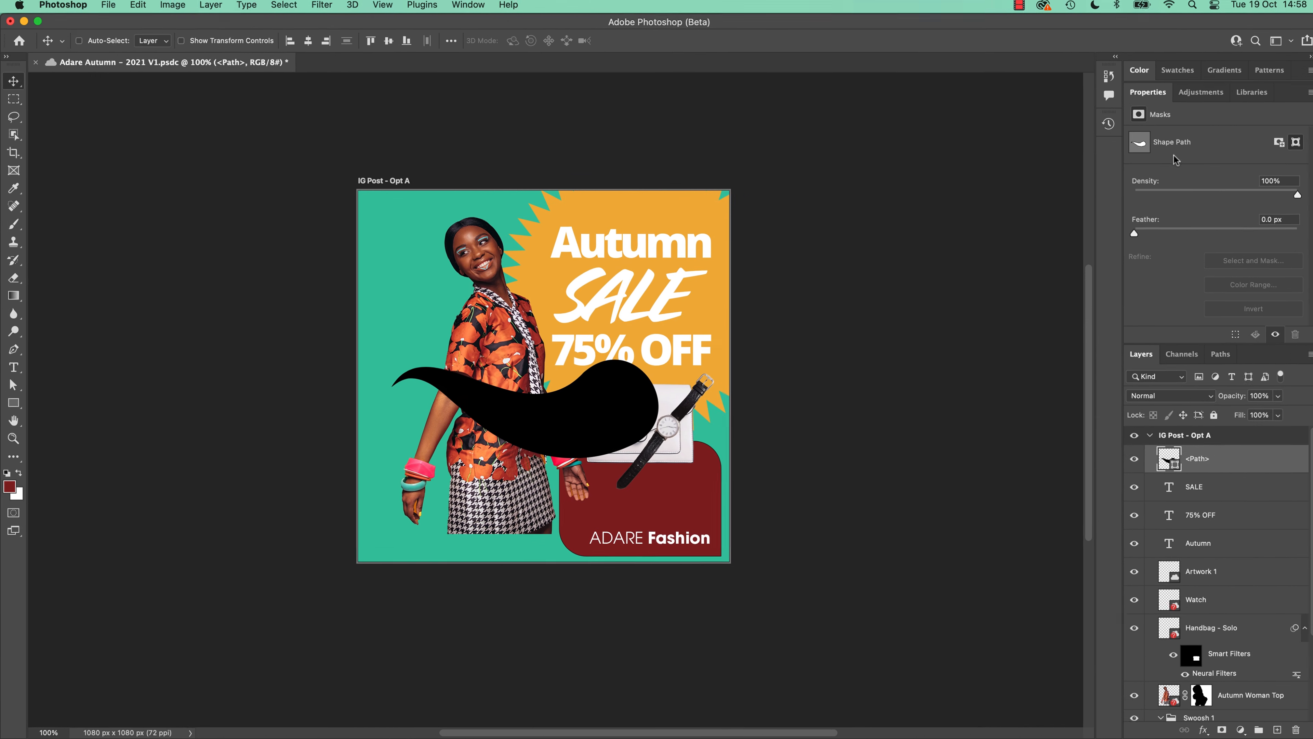
- Try colours from the Adare Autumn library theme on the swoosh, ending with amber
left_click(1242, 97)
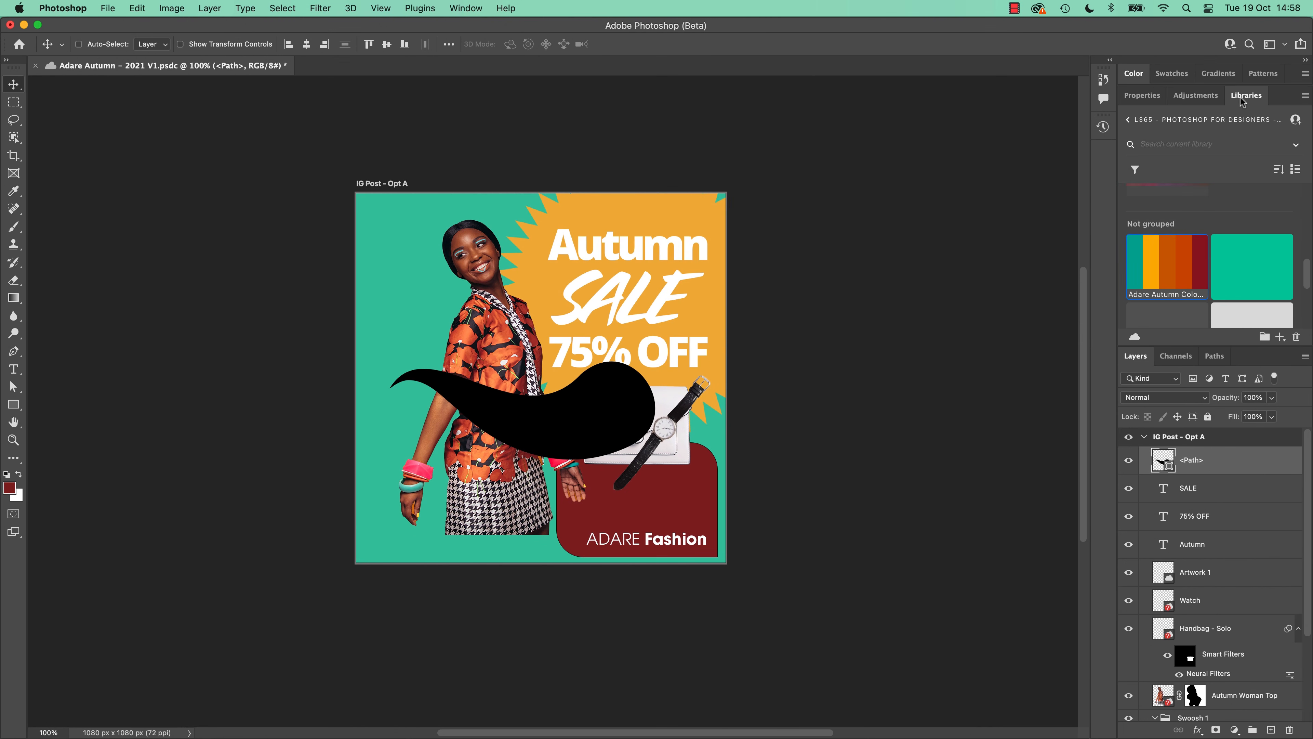
left_click(1169, 266)
left_click(1151, 268)
left_click(1130, 271)
left_click(1155, 274)
- Enlarge and rotate the swoosh into a wave across the bottom of the post, and fill it with the theme's brown-orange
key("ctrl+t")
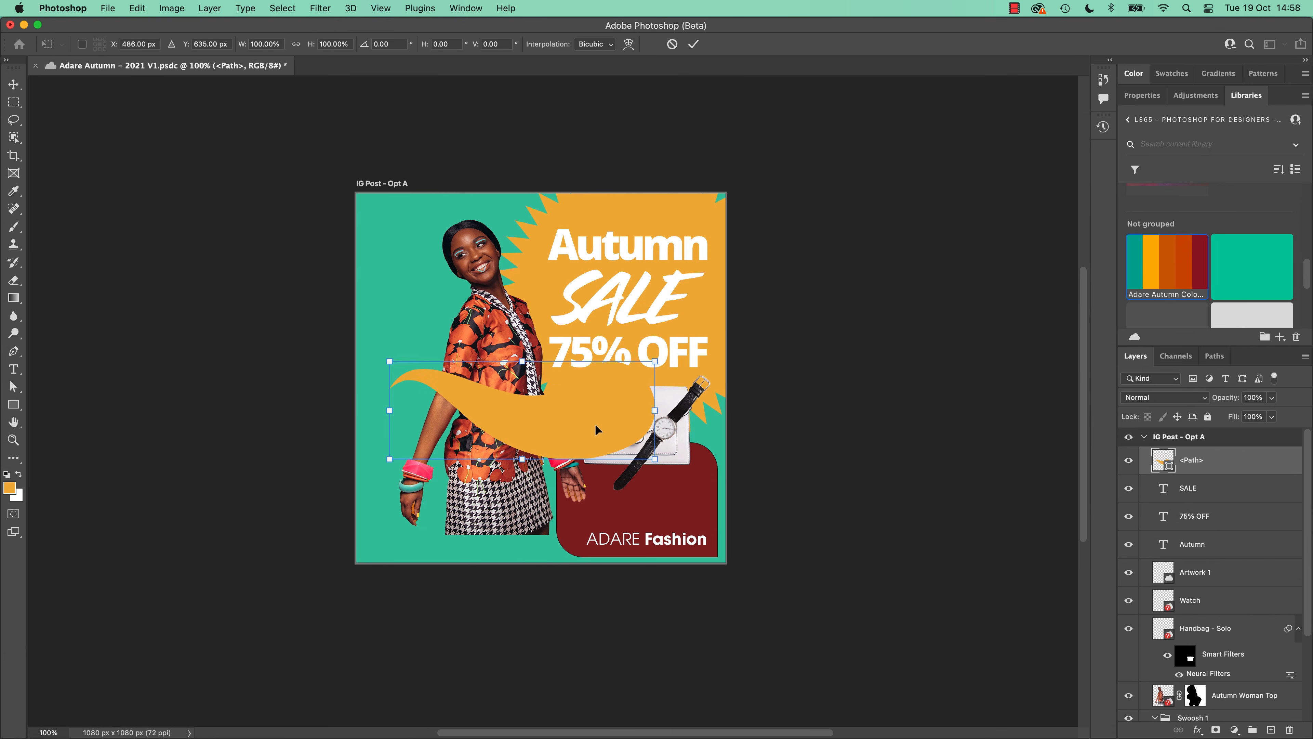
left_click_drag(655, 362, 818, 271)
left_click_drag(670, 404, 609, 539)
left_click_drag(775, 427, 713, 335)
left_click_drag(705, 344, 822, 244)
left_click_drag(887, 304, 923, 412)
left_click_drag(631, 480, 529, 540)
key("Return")
left_click(1169, 263)
- Duplicate the wave slightly lower, fill the copy with the theme's red-orange, and rotate and reposition it
left_click_drag(676, 456, 675, 503, "alt")
left_click(1189, 242)
key("super+t")
left_click_drag(856, 409, 866, 469)
left_click_drag(735, 490, 695, 543)
key("Return")
- Fill the second wave copy with the theme's dark red and rotate it slightly
left_click(1199, 262)
key("super+t")
left_click_drag(814, 485, 822, 511)
key("Return")
- Adjust the positions of both wave copies, and shift all three waves slightly upward together
left_click(1185, 486)
left_click_drag(699, 537, 699, 527)
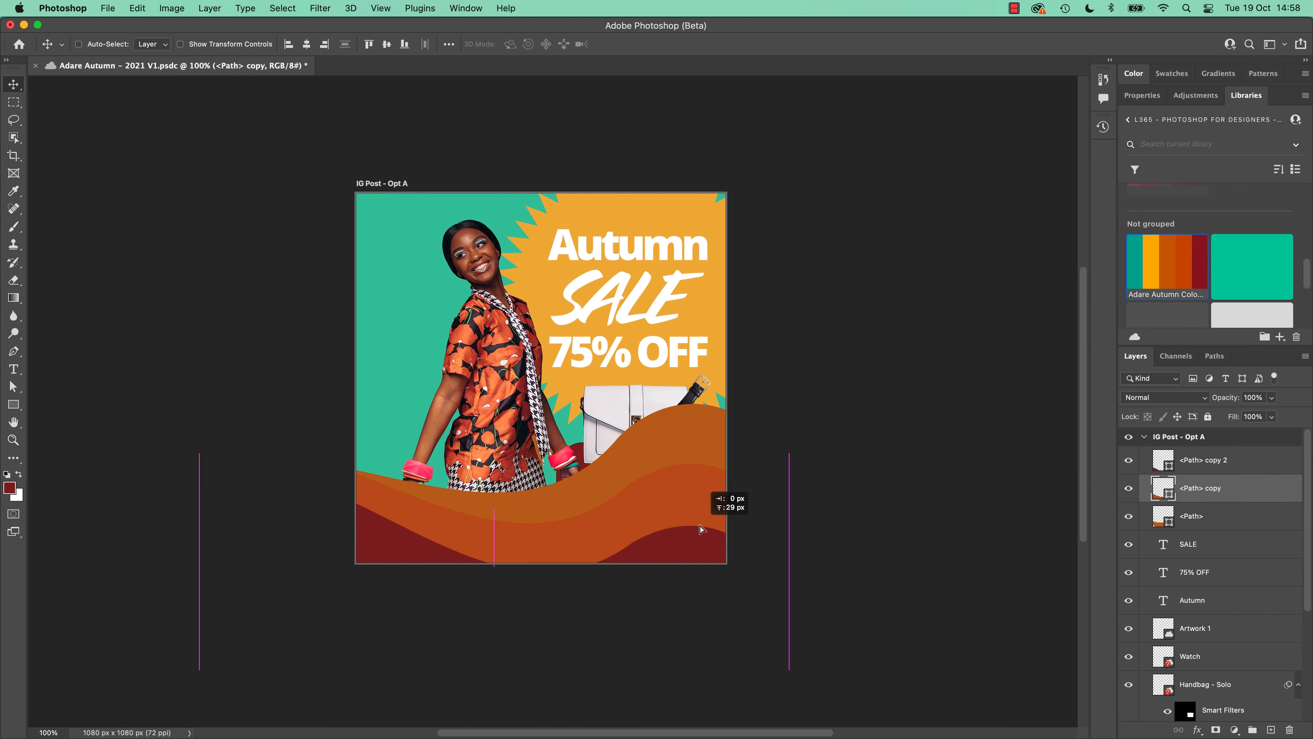
left_click(1189, 460)
left_click_drag(731, 588, 731, 564)
left_click(1190, 517, "shift")
left_click_drag(651, 542, 651, 527)
- Move the Autumn Woman Top layer above the wave layers, and the Watch and Handbag - Solo layers above it
left_click(488, 414, "super")
left_click_drag(1234, 666, 1237, 447)
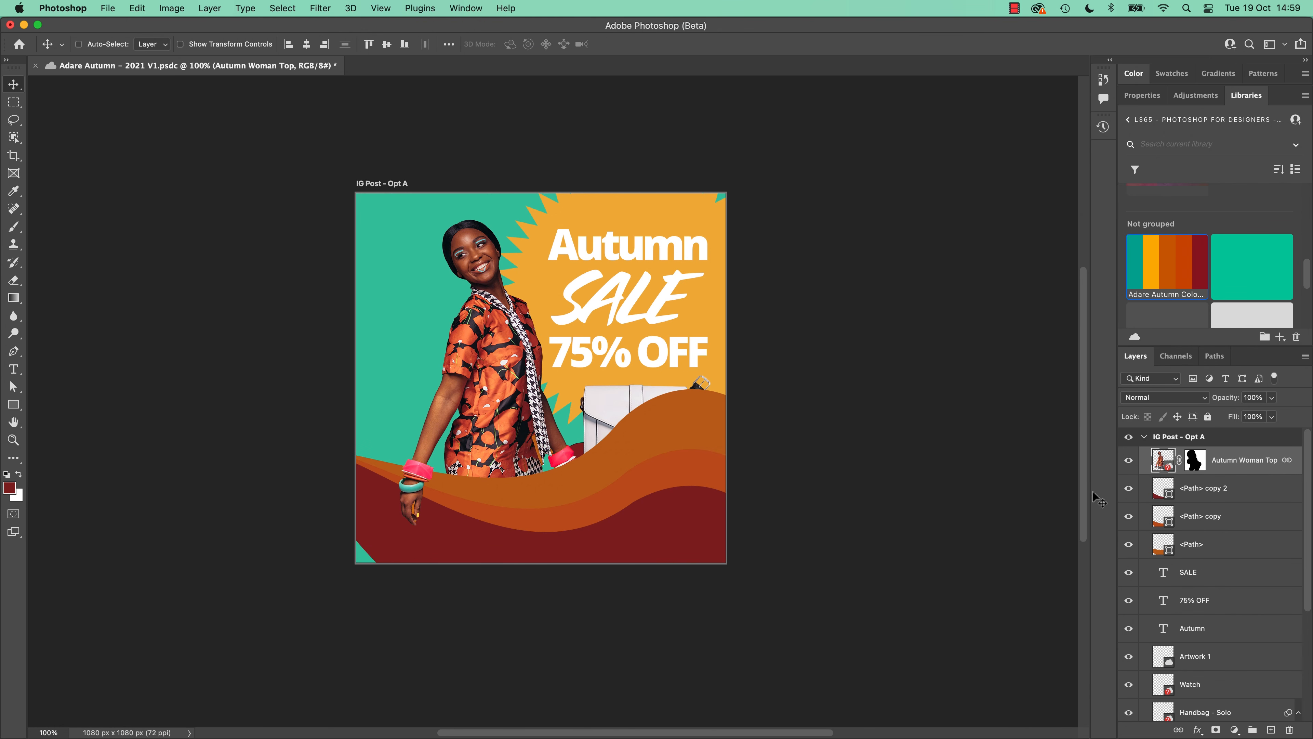
left_click(635, 410, "super")
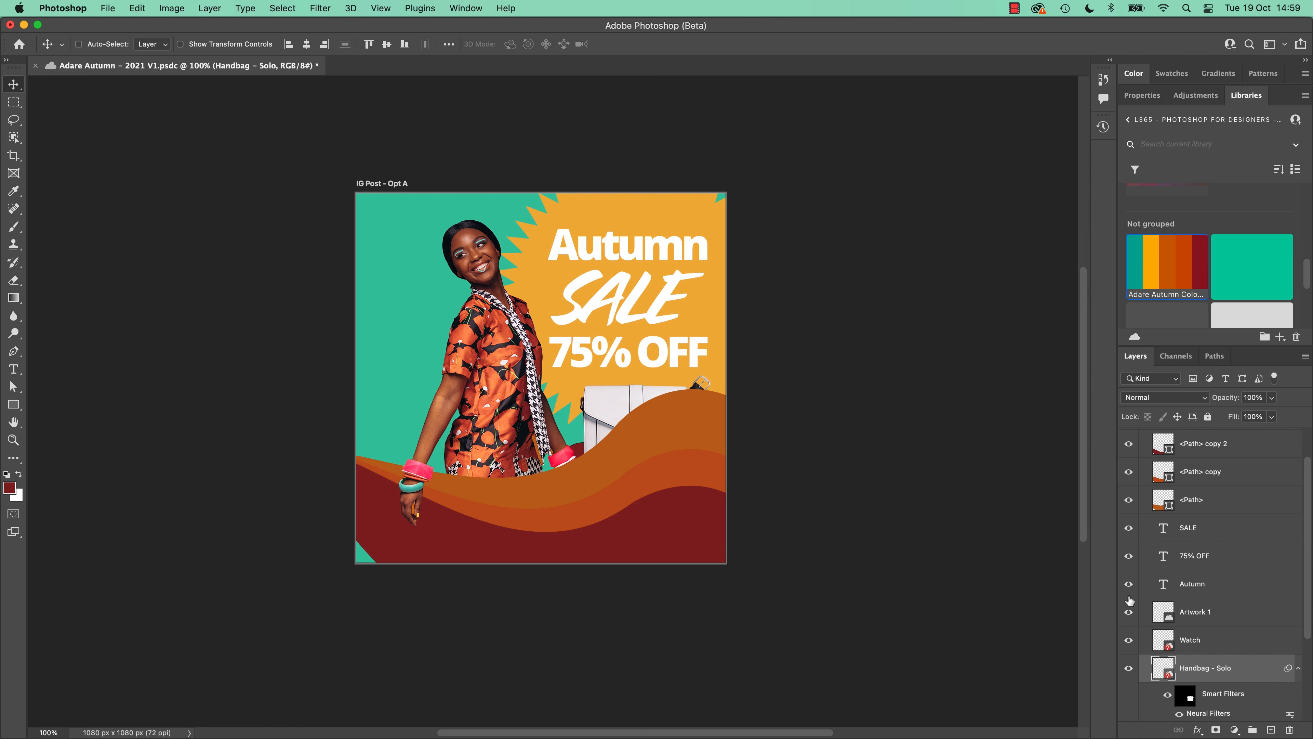
left_click(1223, 649, "shift")
scroll(1226, 646, "up", 2)
left_click_drag(1232, 684, 1211, 454)
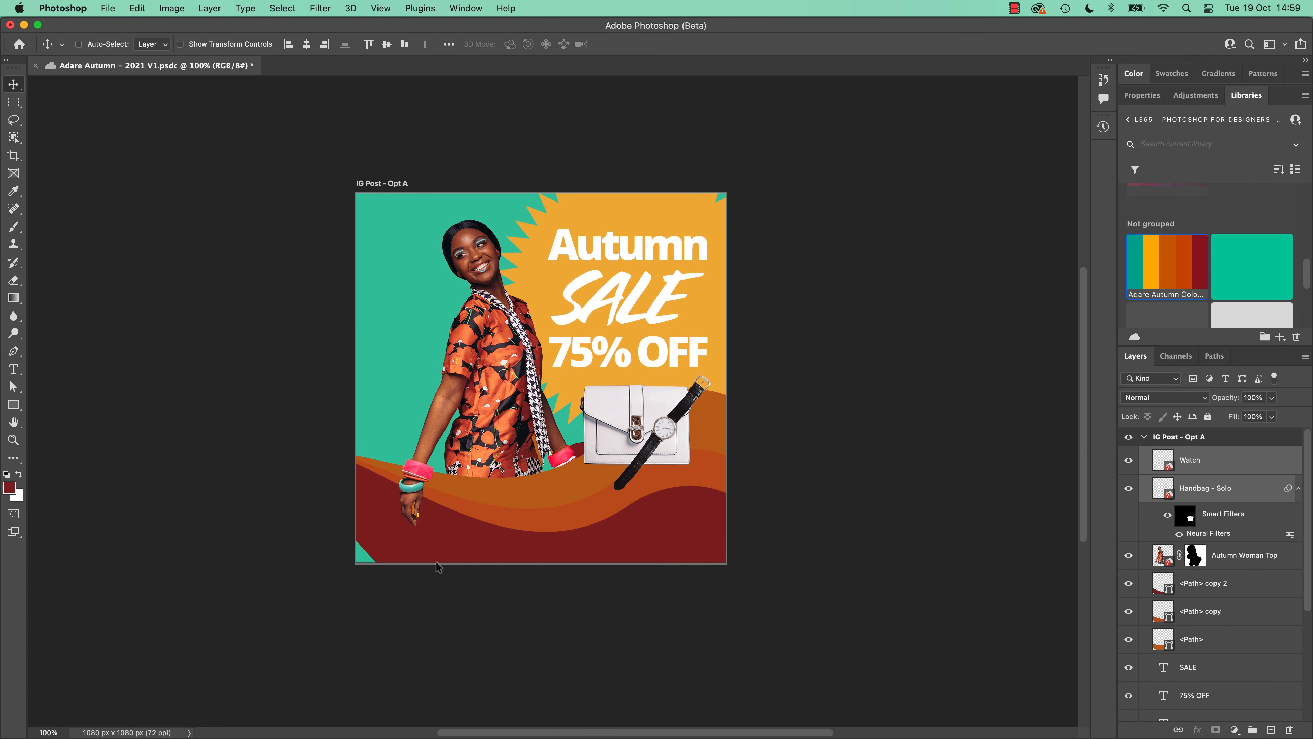
- Reshape the dark red <Path> copy 2 wave by moving its lower-left anchor point outward to cover the post's lower-left corner
left_click(442, 547, "super")
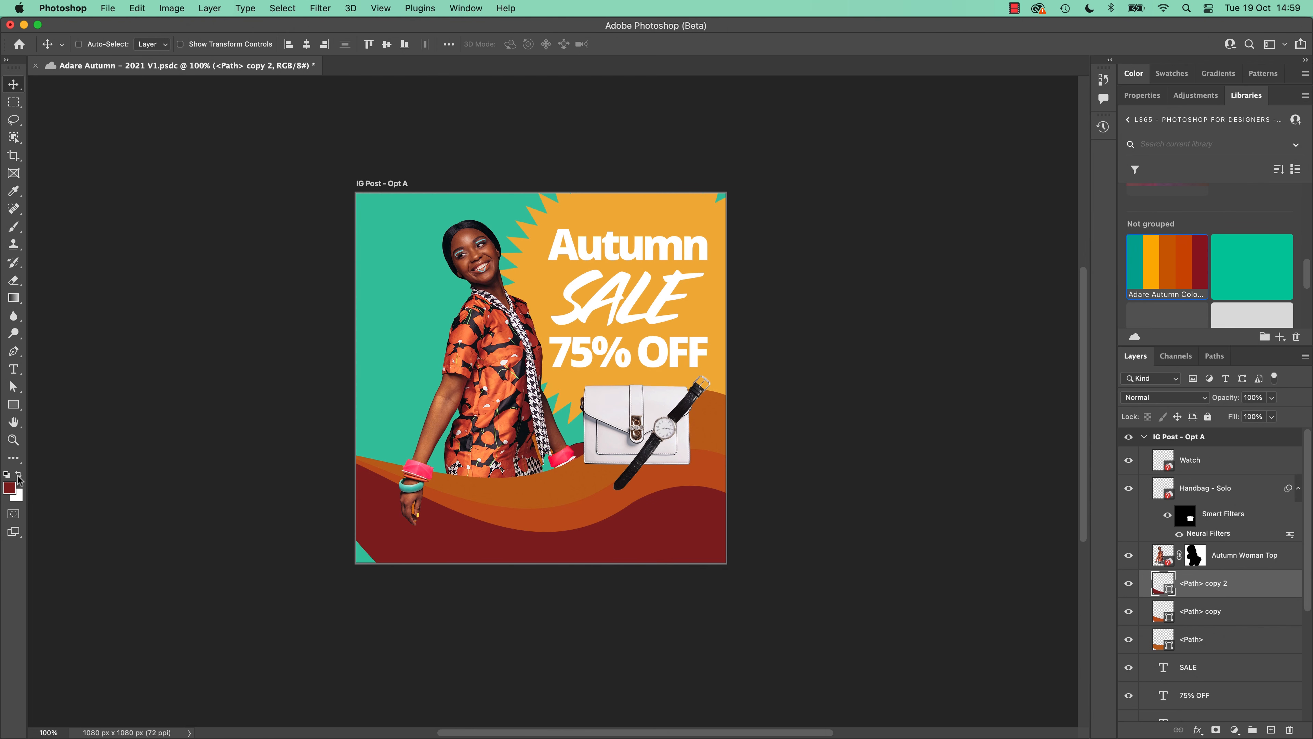
left_click(15, 390)
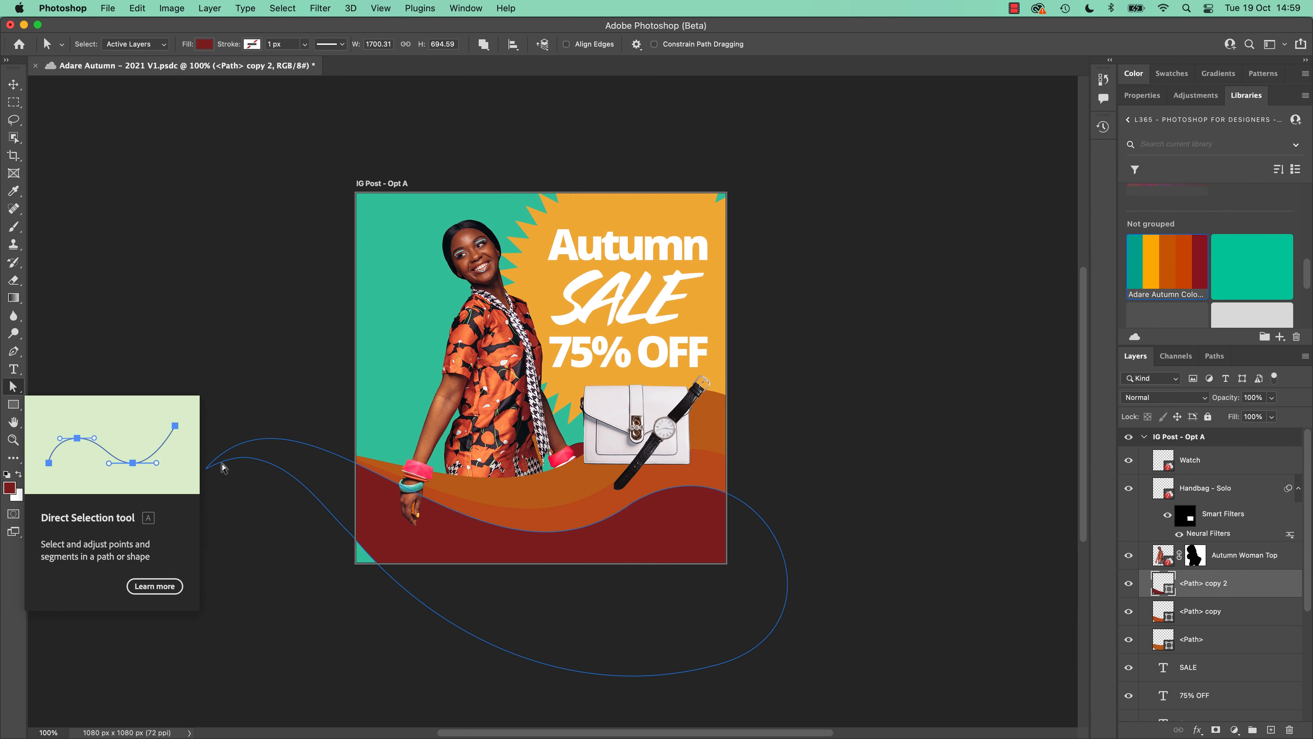
left_click(207, 468)
left_click(352, 536)
left_click_drag(353, 536, 323, 561)
left_click(930, 503)
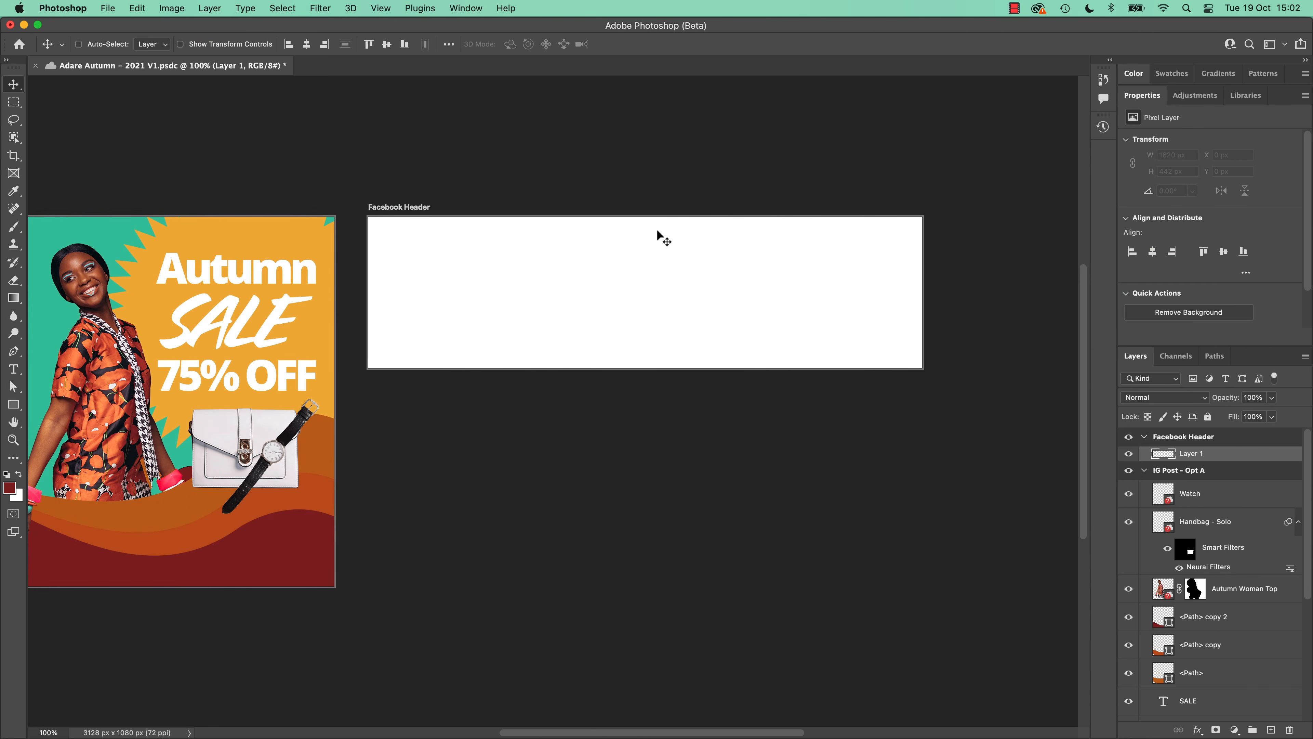
- Draw a horizontal green-to-red gradient with the Classic method across Layer 1 of the Facebook Header artboard
left_click(13, 300)
left_click_drag(452, 298, 875, 299)
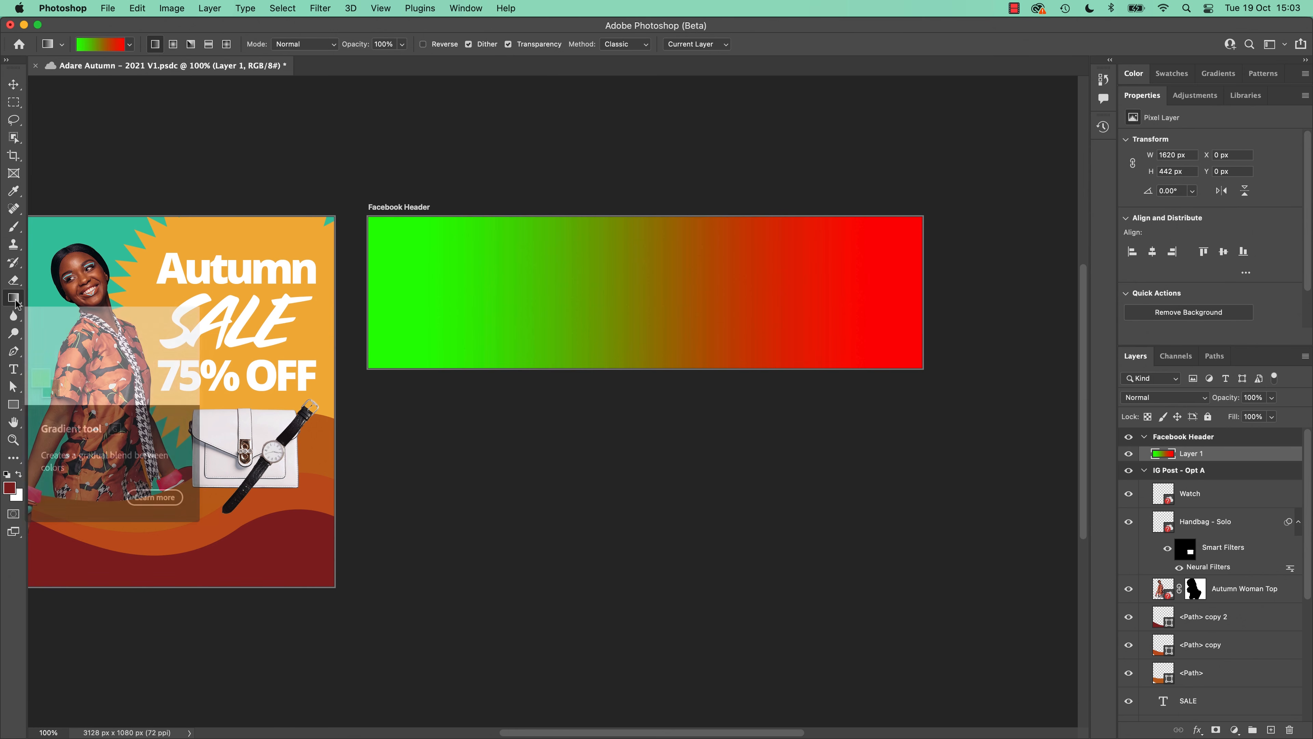
- Draw a horizontal green-to-red gradient with the Perceptual method on a new layer across the Facebook Header artboard
left_click(1273, 729)
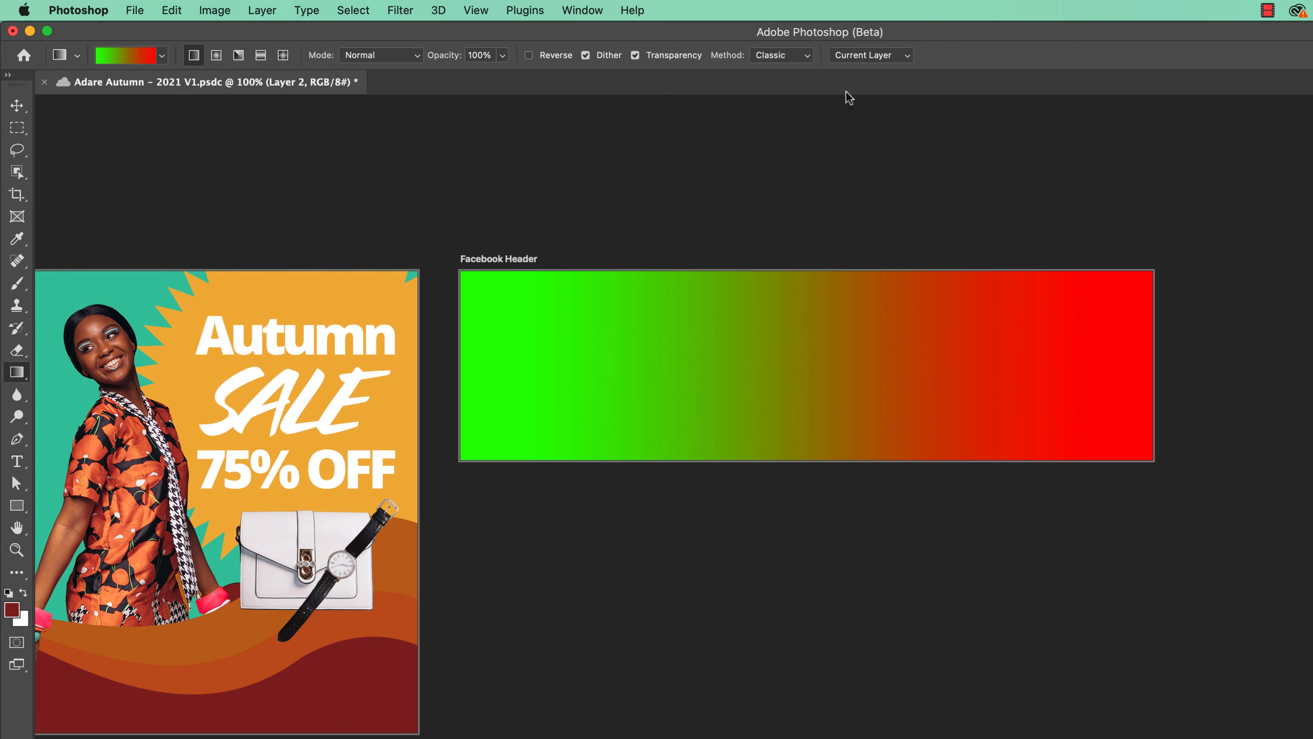
left_click(778, 56)
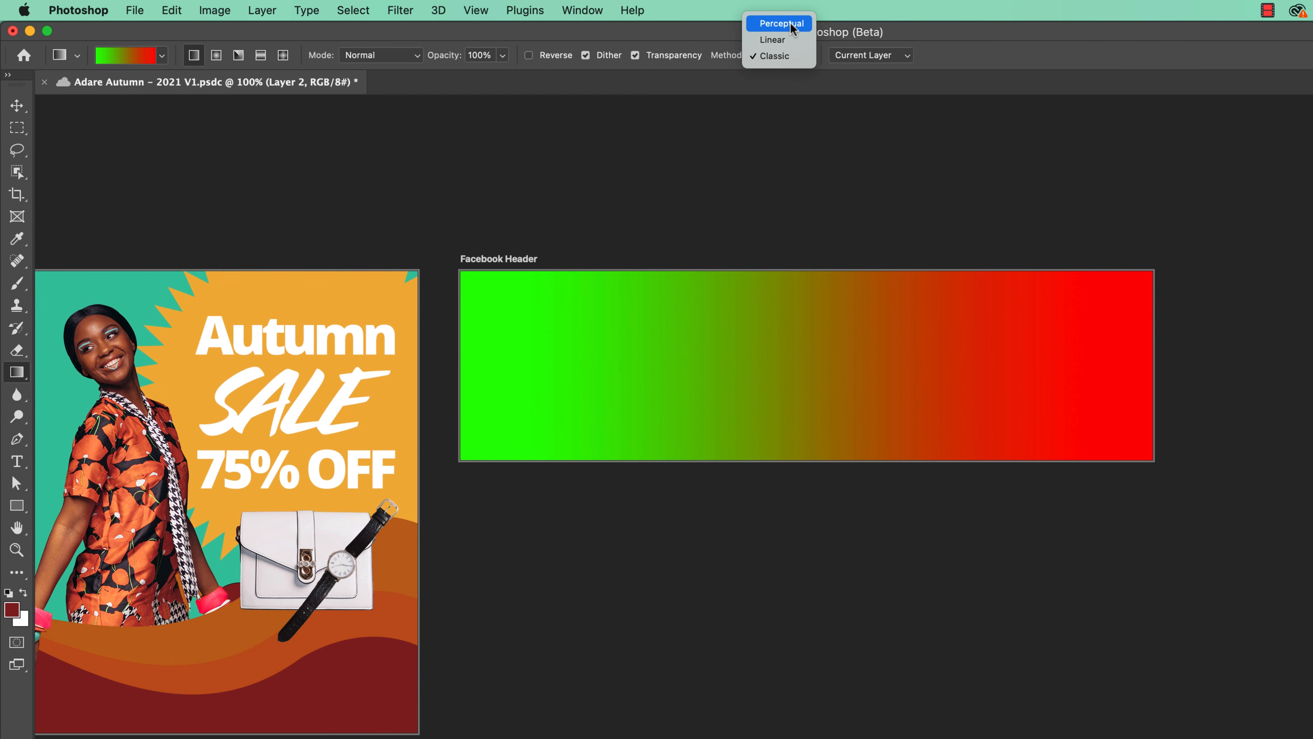
left_click(792, 27)
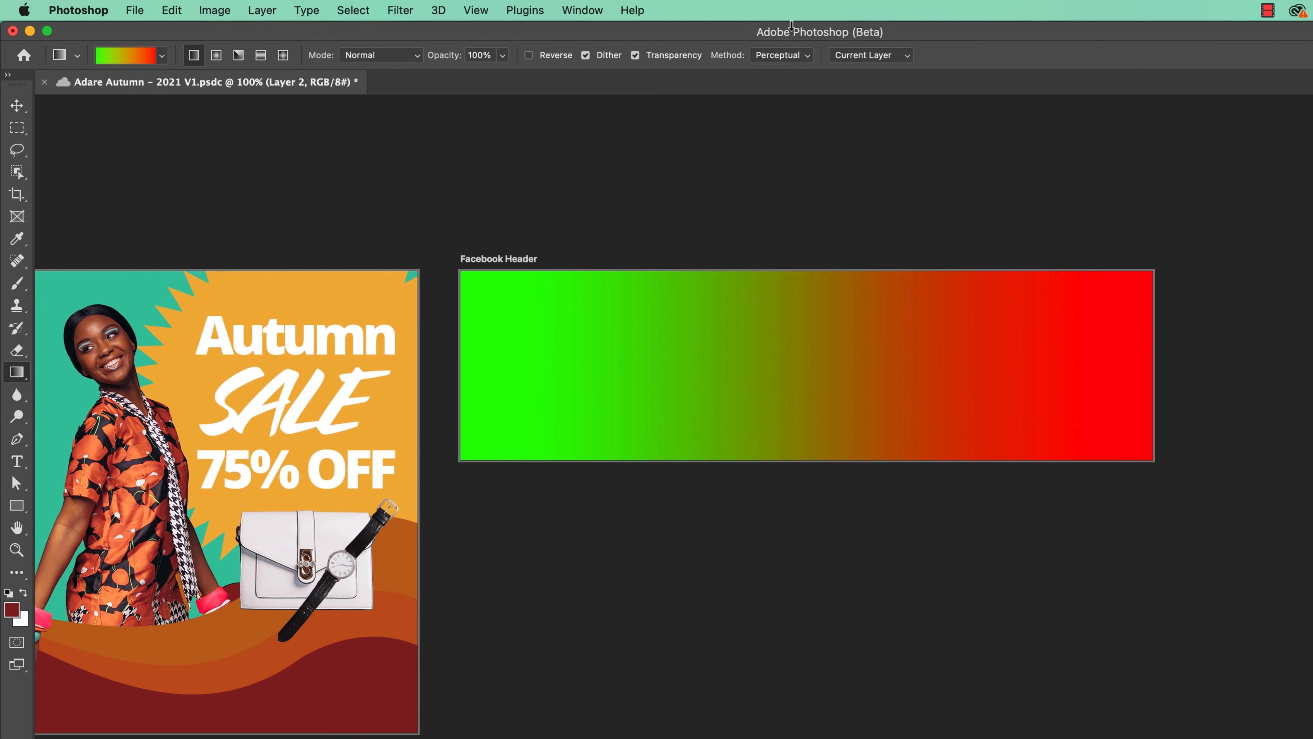
left_click_drag(507, 367, 1082, 366)
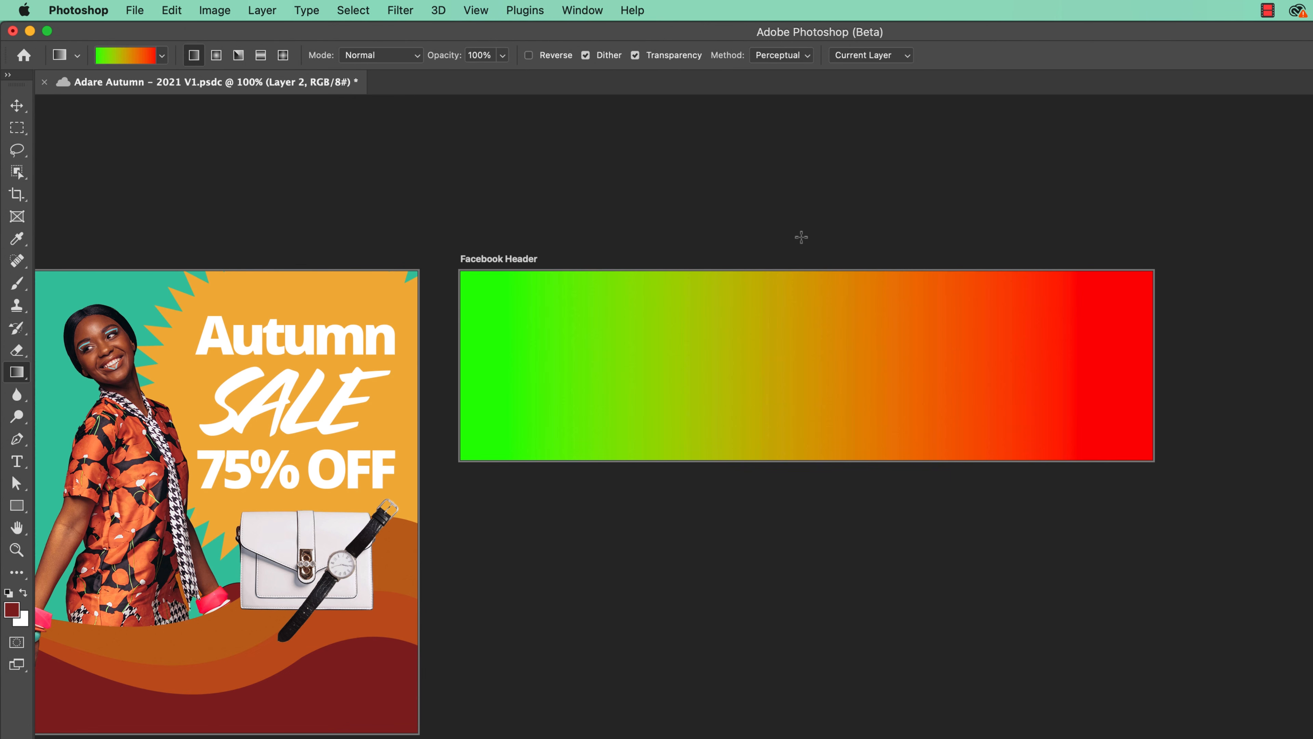
left_click(765, 56)
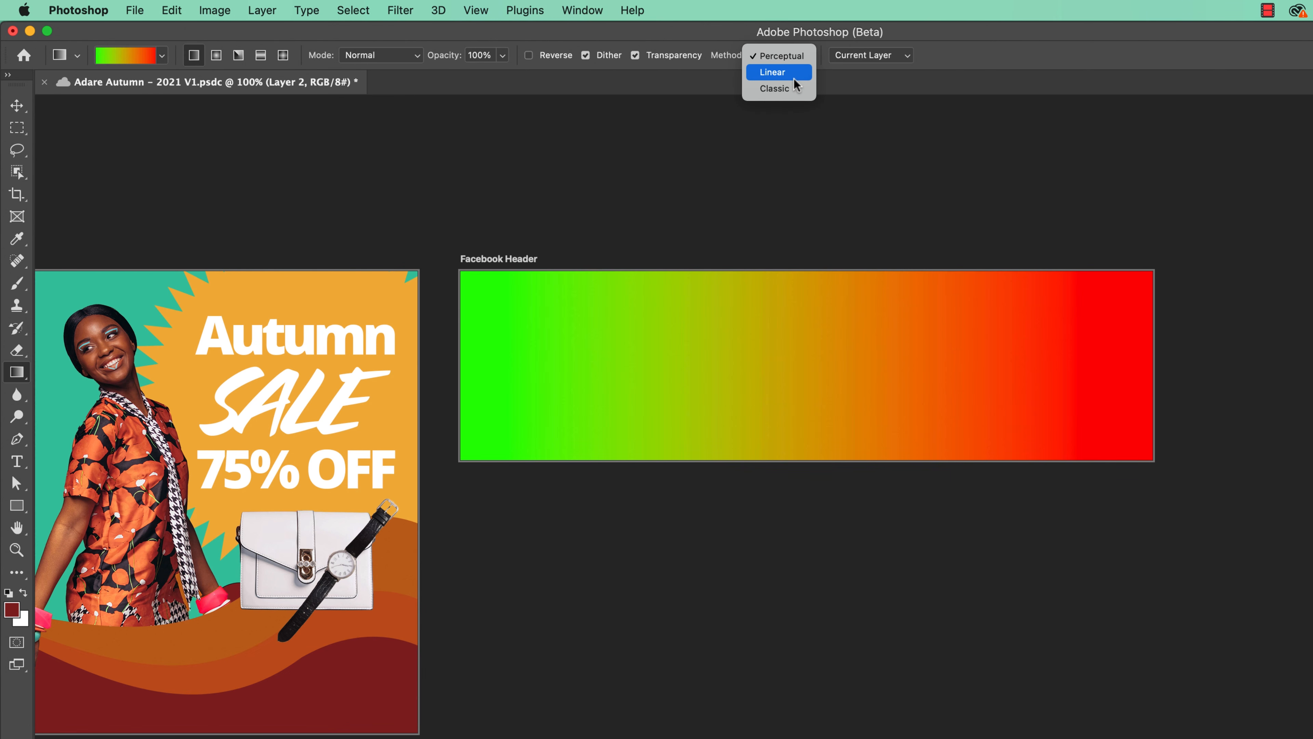
left_click(734, 38)
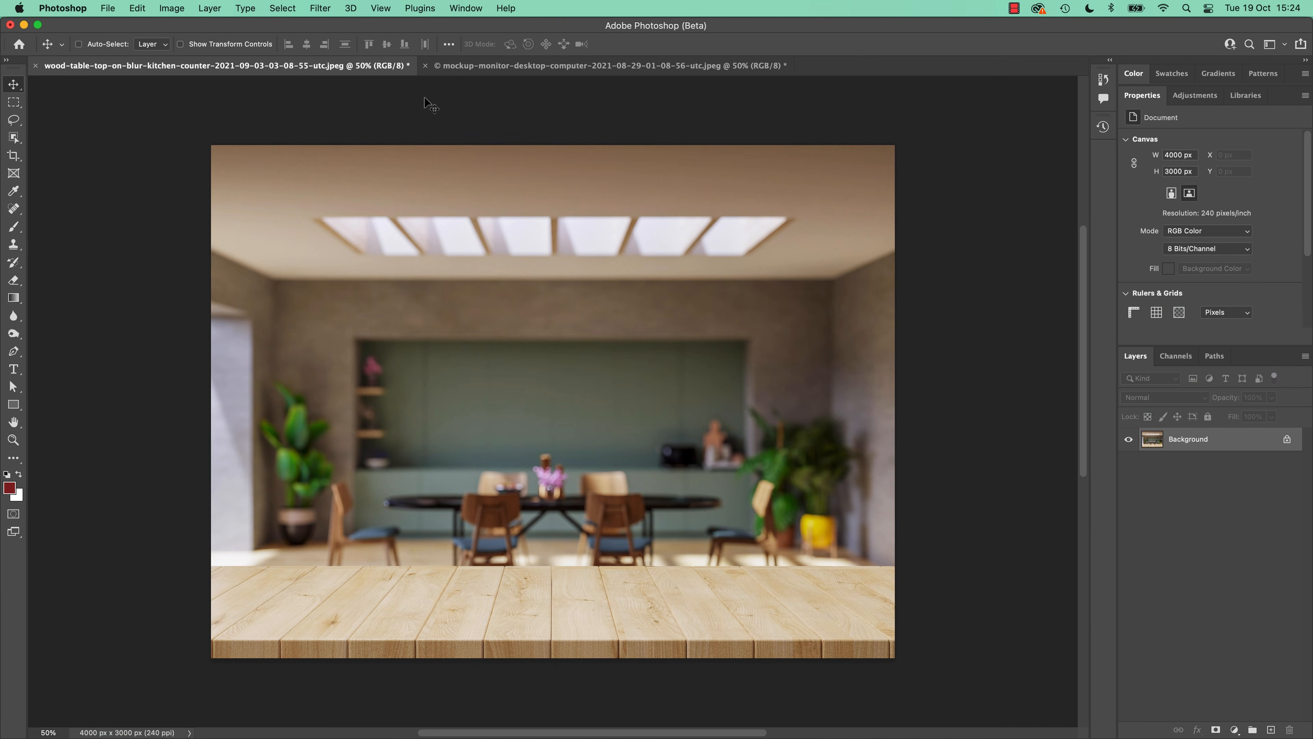
- Select the clock, the stack of books and the cup with its saucer in the mockup-monitor image using the Object Selection tool
left_click(508, 66)
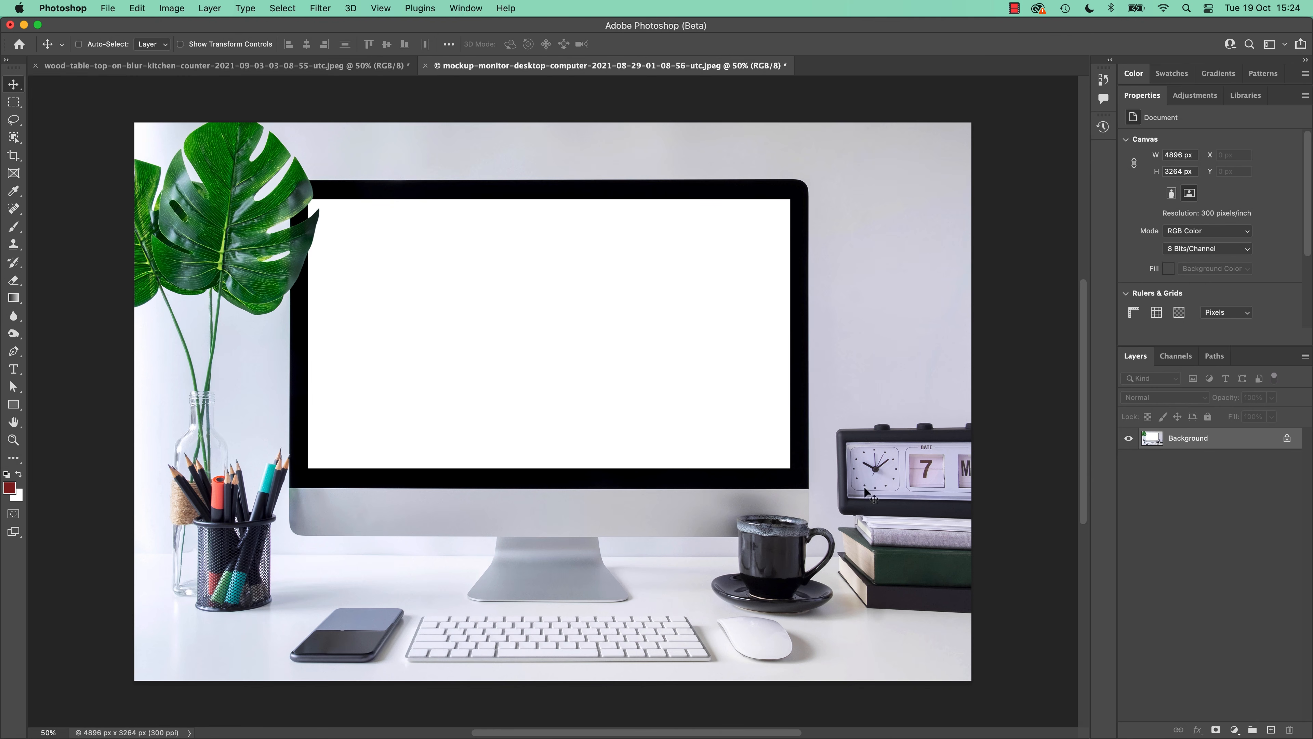
left_click(331, 67)
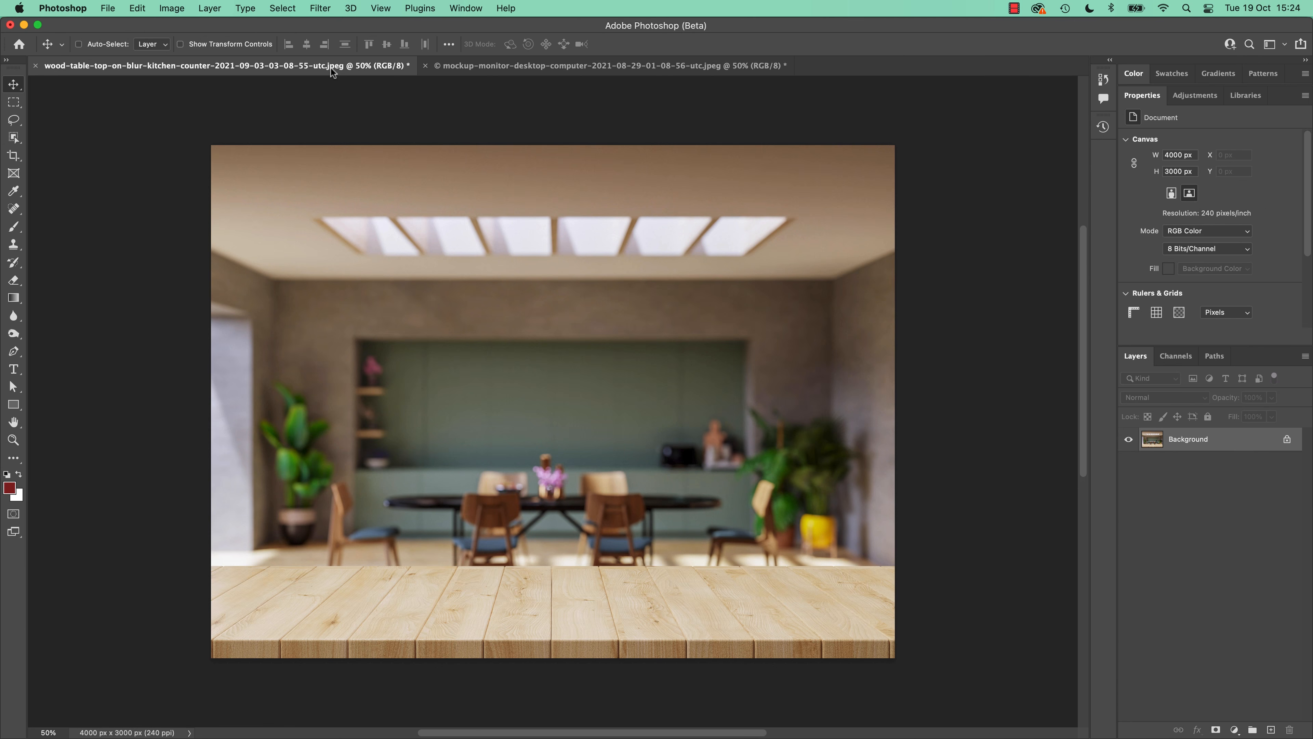
left_click(478, 68)
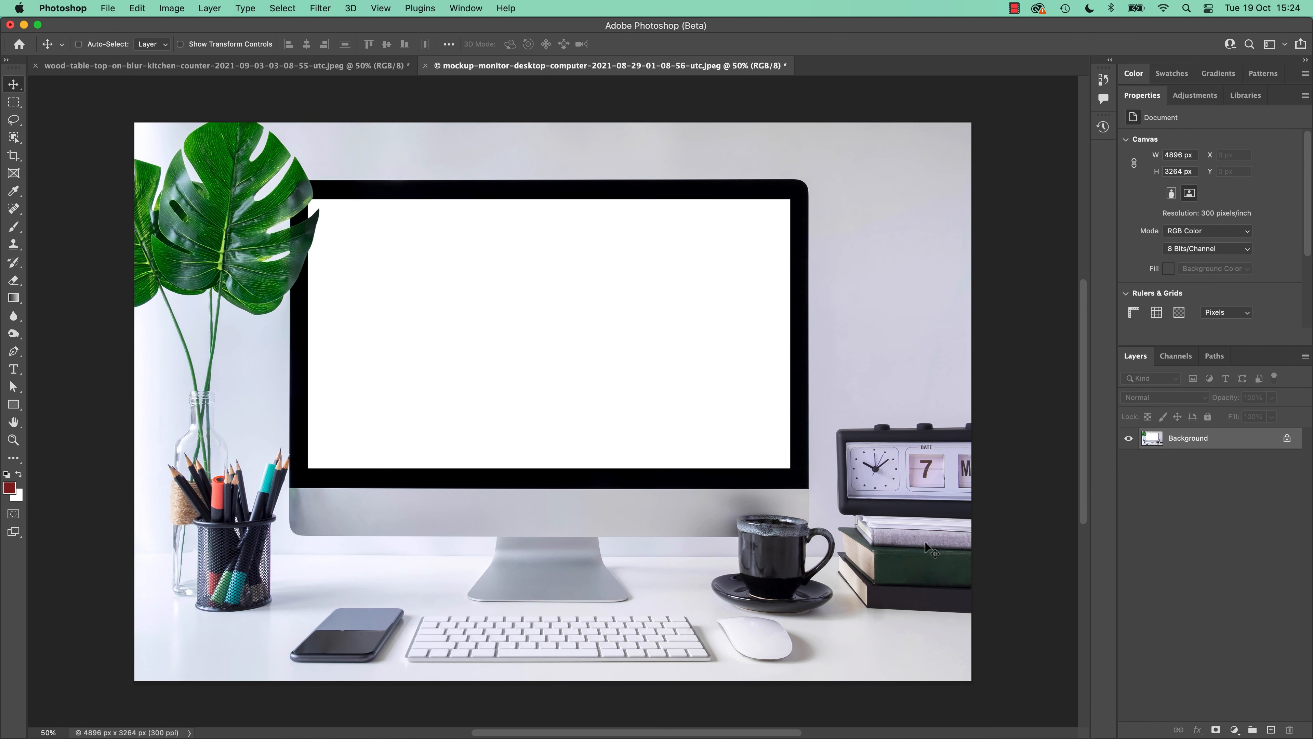
left_click(13, 137)
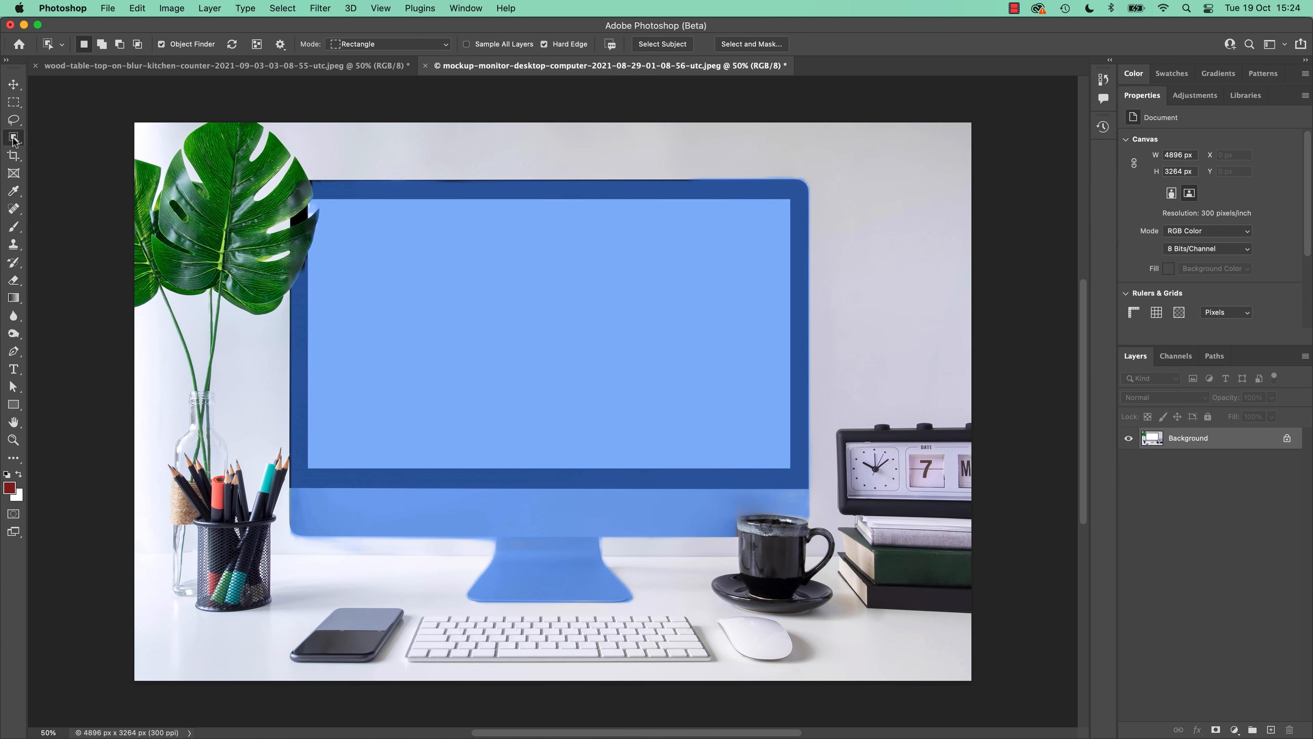
left_click(931, 486)
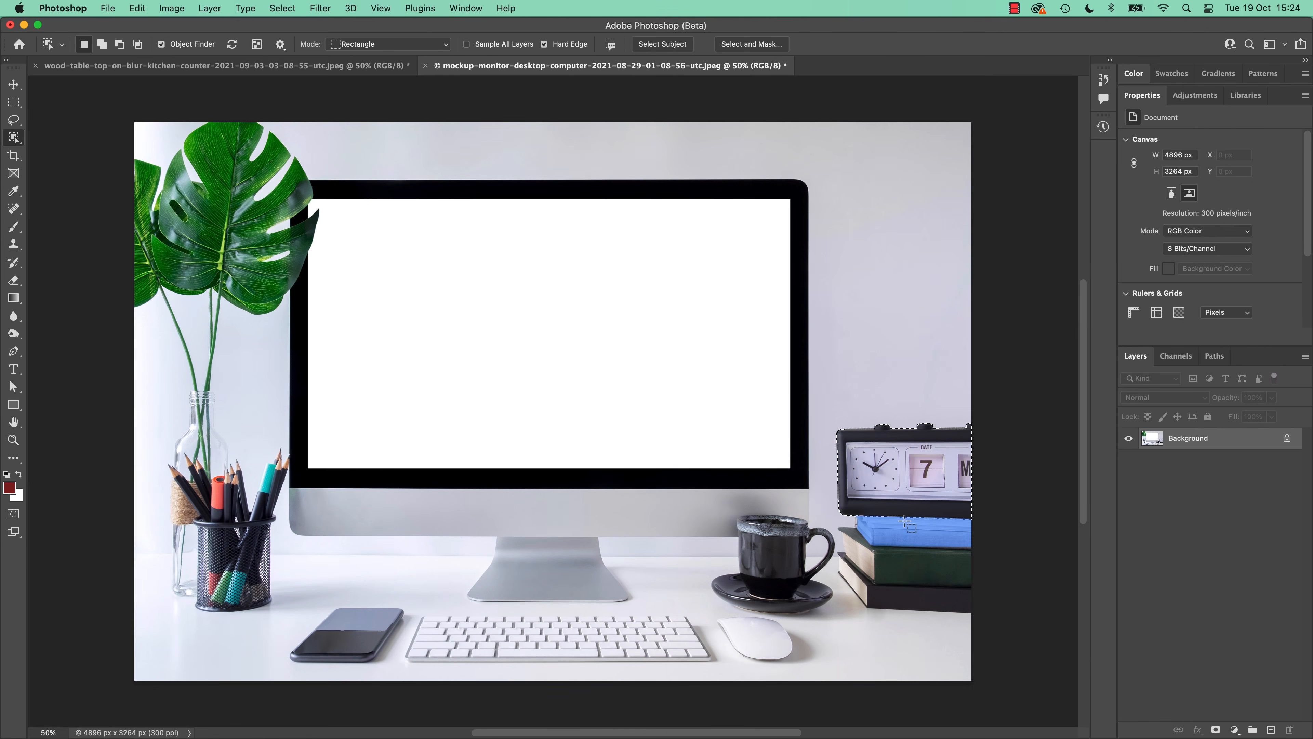
left_click(781, 558, "shift")
left_click(739, 589)
left_click_drag(831, 511, 995, 627)
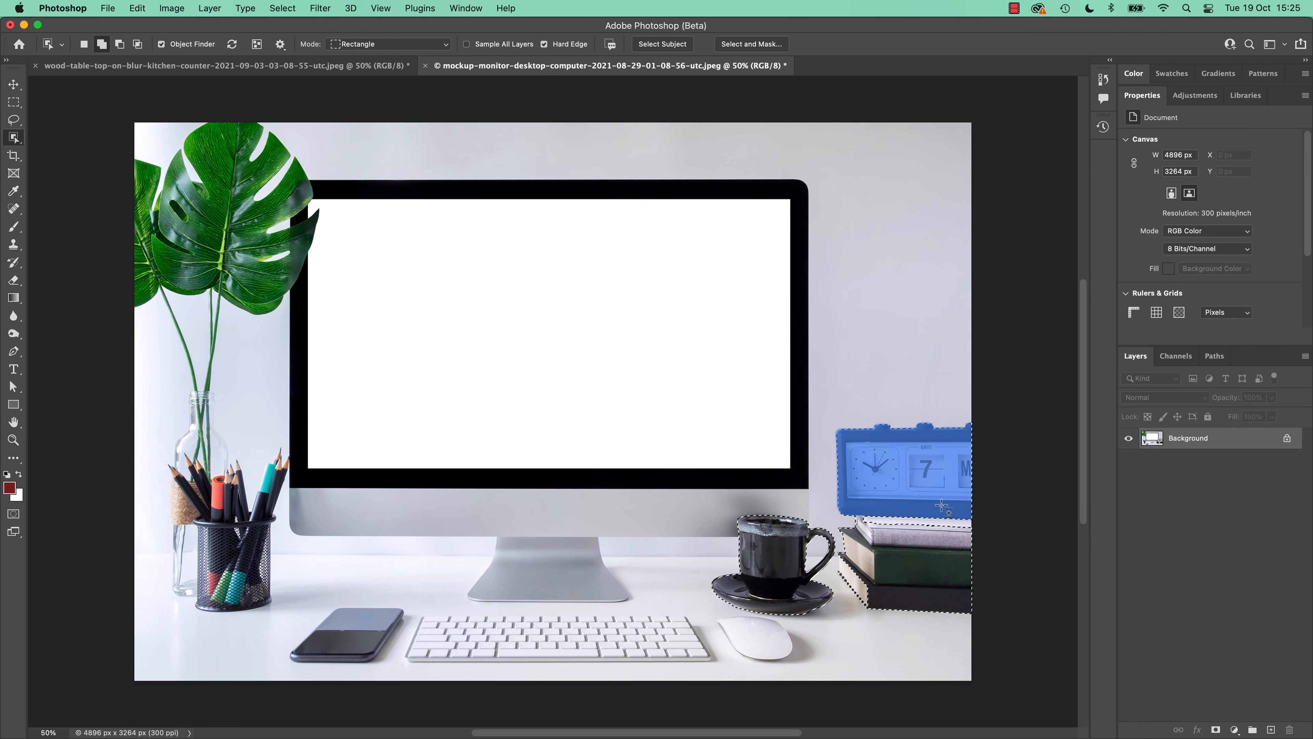
left_click_drag(859, 501, 995, 543)
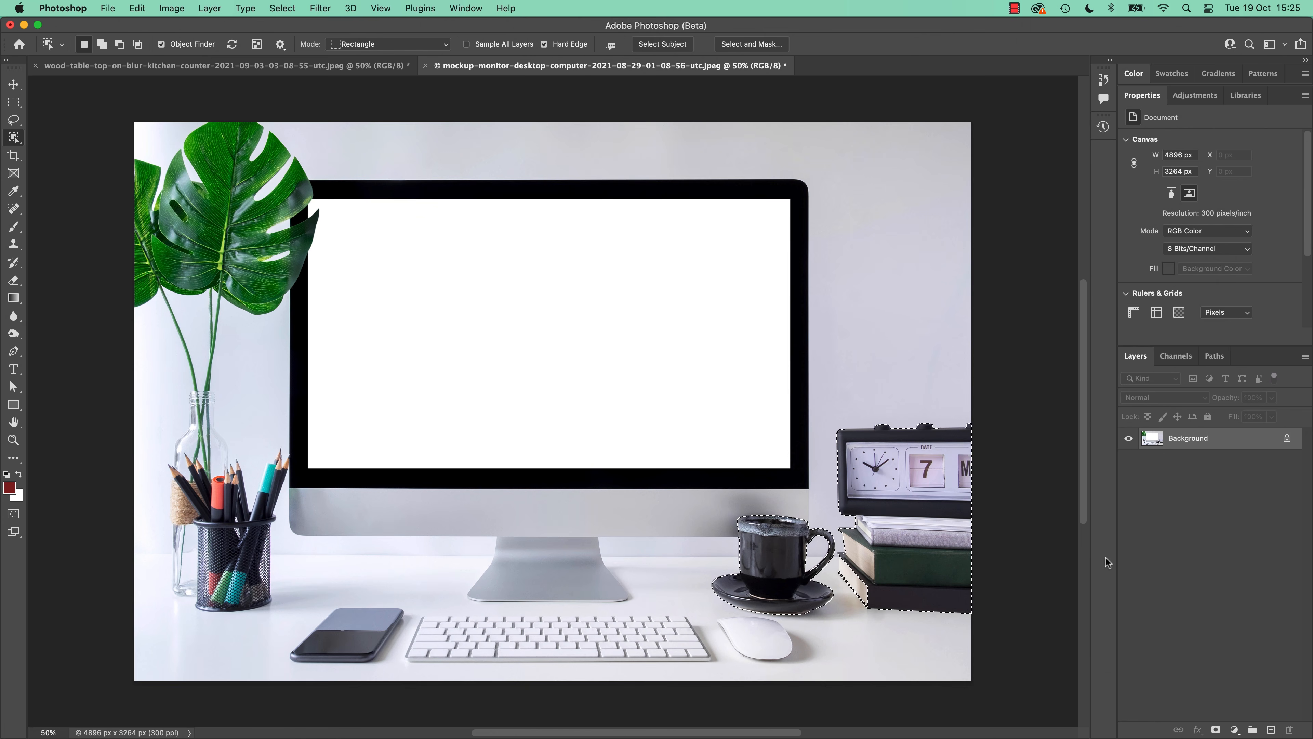
left_click(1216, 729)
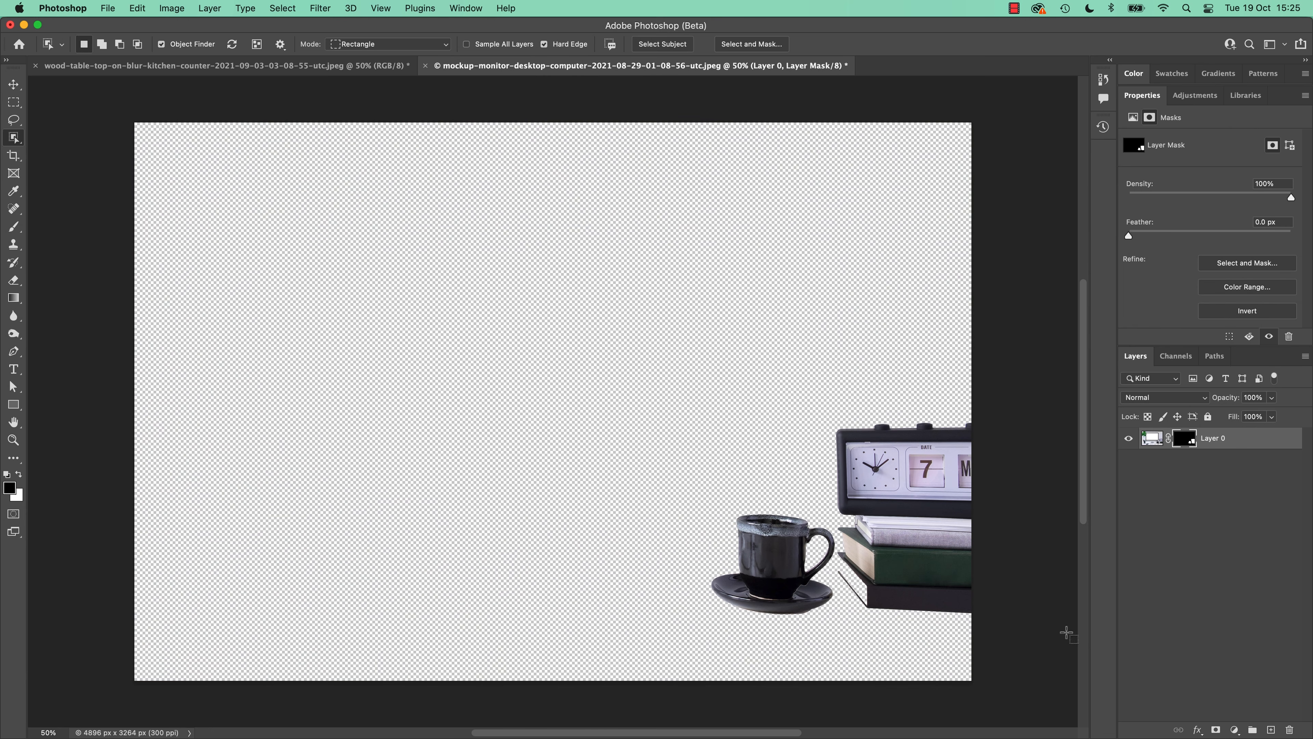
key("v")
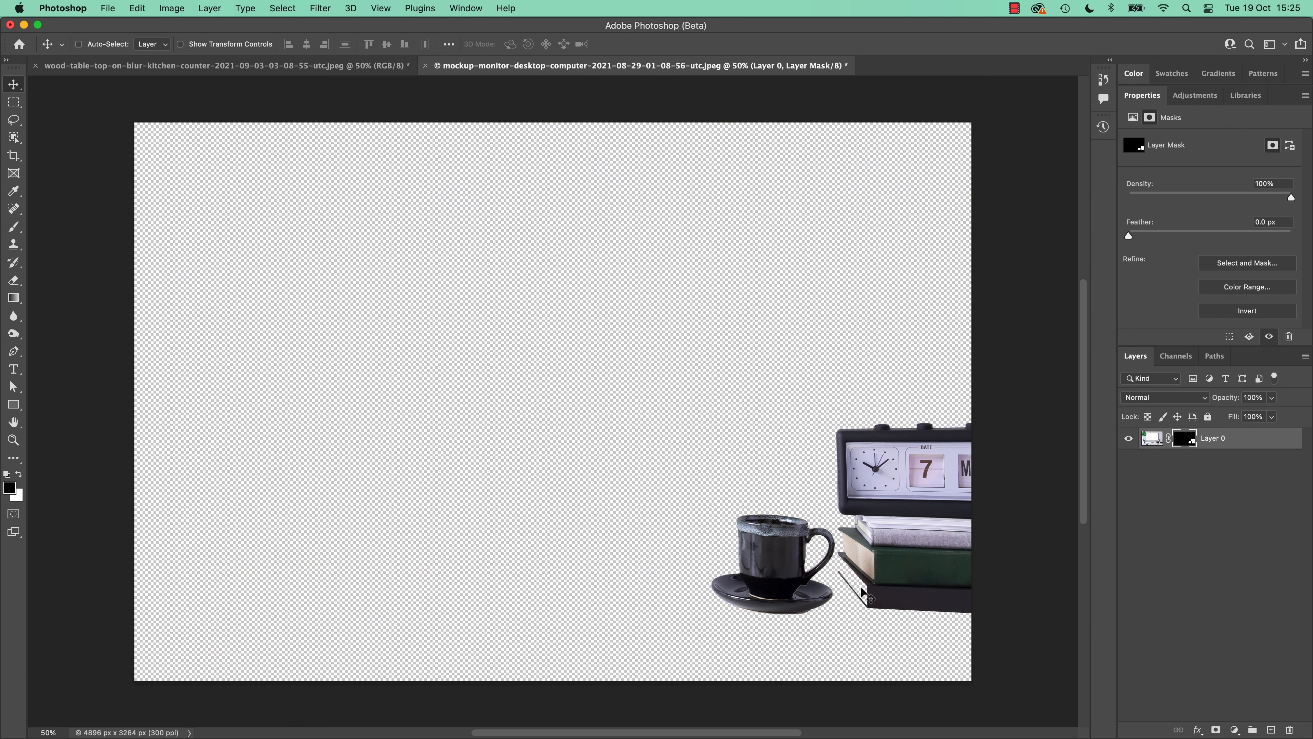
key("super+z")
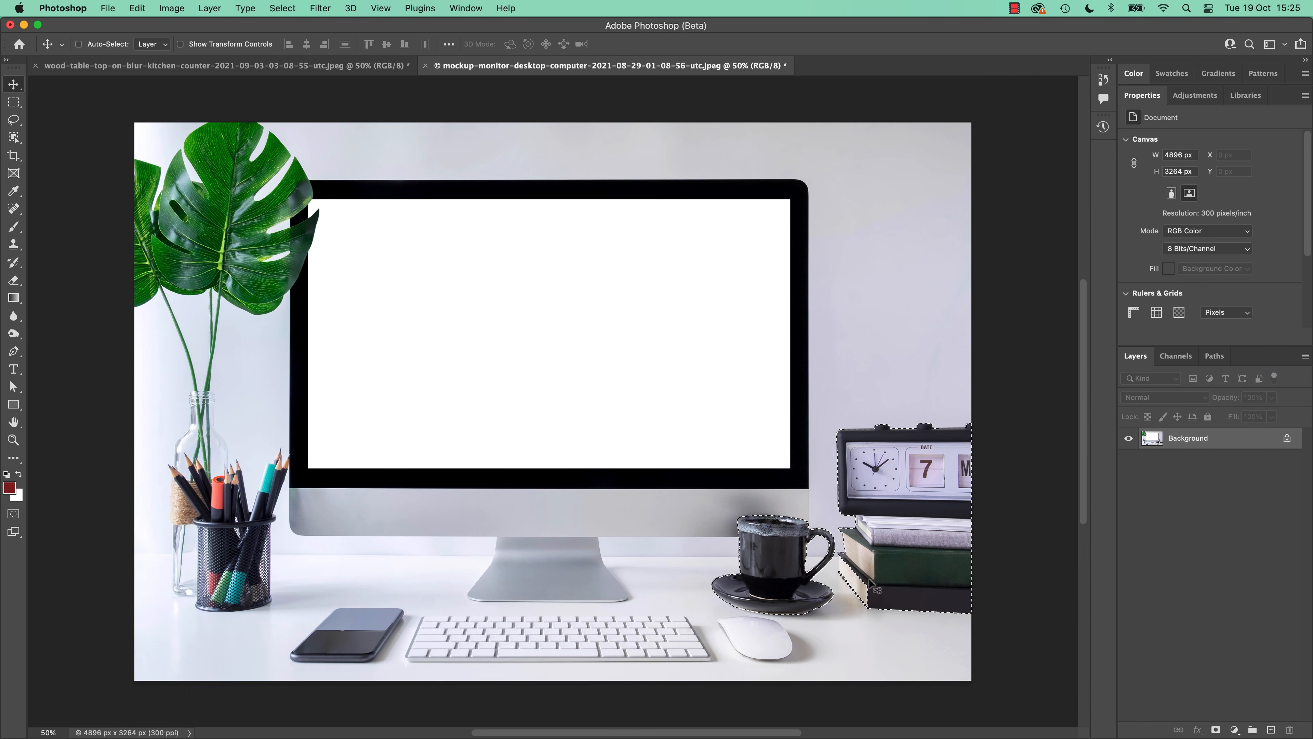
- Add the missing edge of the lowest book to the selection and mask the layer with it
key("w")
left_click(828, 559)
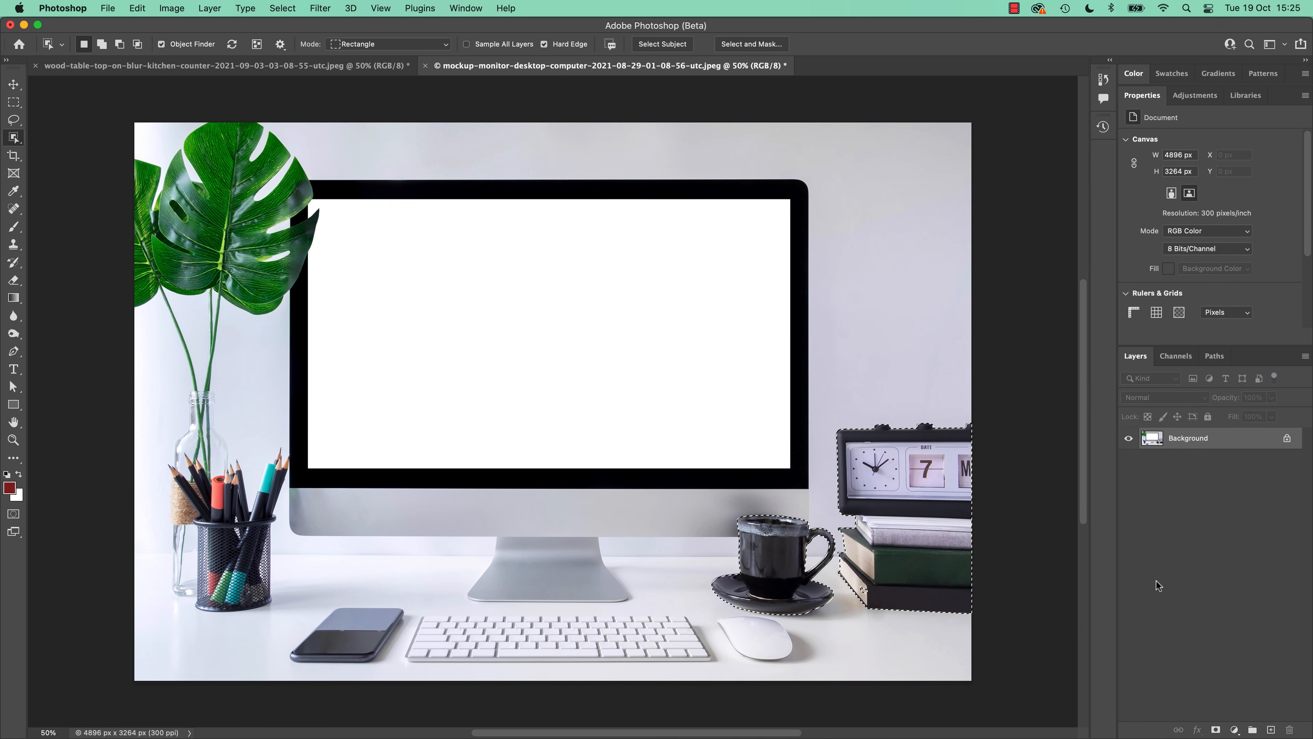
left_click(1216, 730)
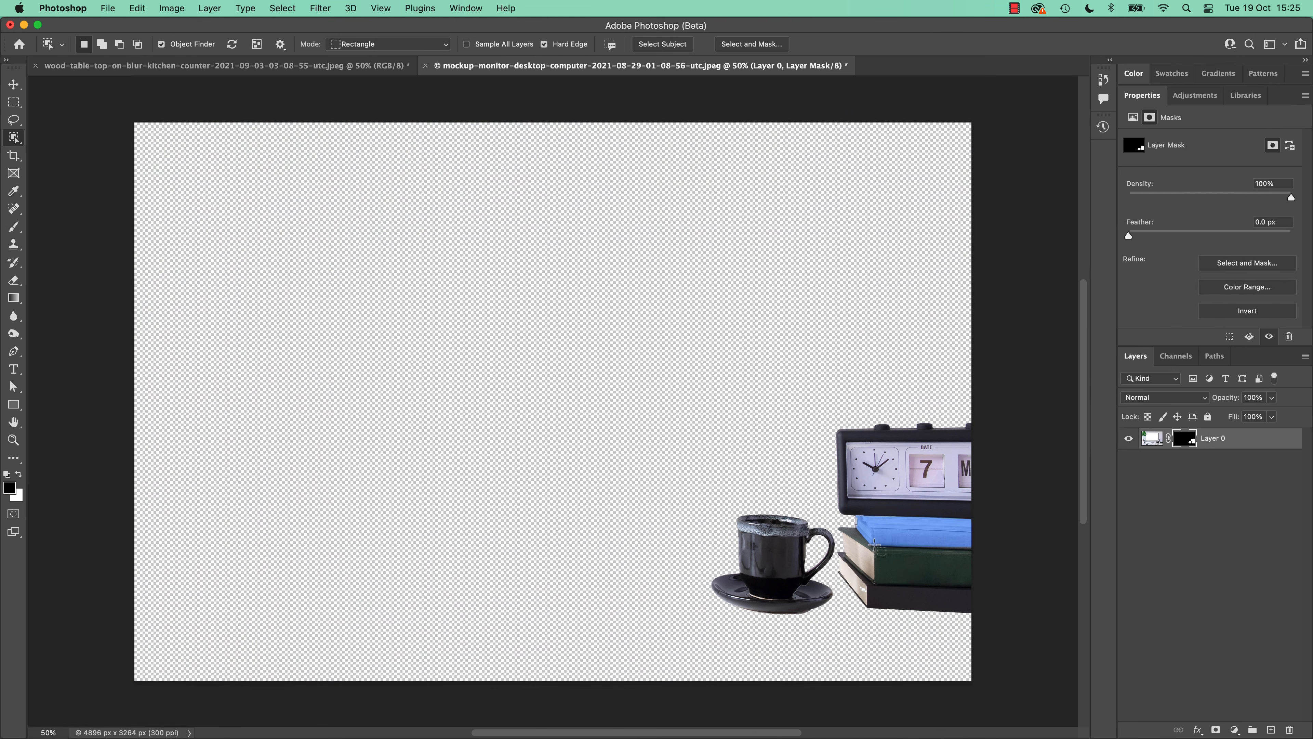
- Copy the masked cup, clock and books layer into the wood-table-top kitchen image, placing the objects at its right edge
key("v")
left_click_drag(917, 566, 247, 65)
left_click_drag(368, 242, 840, 549)
- Scale the copied layer down to about 3267 × 2178 px and place its objects on the tabletop against the right edge
key("ctrl+t")
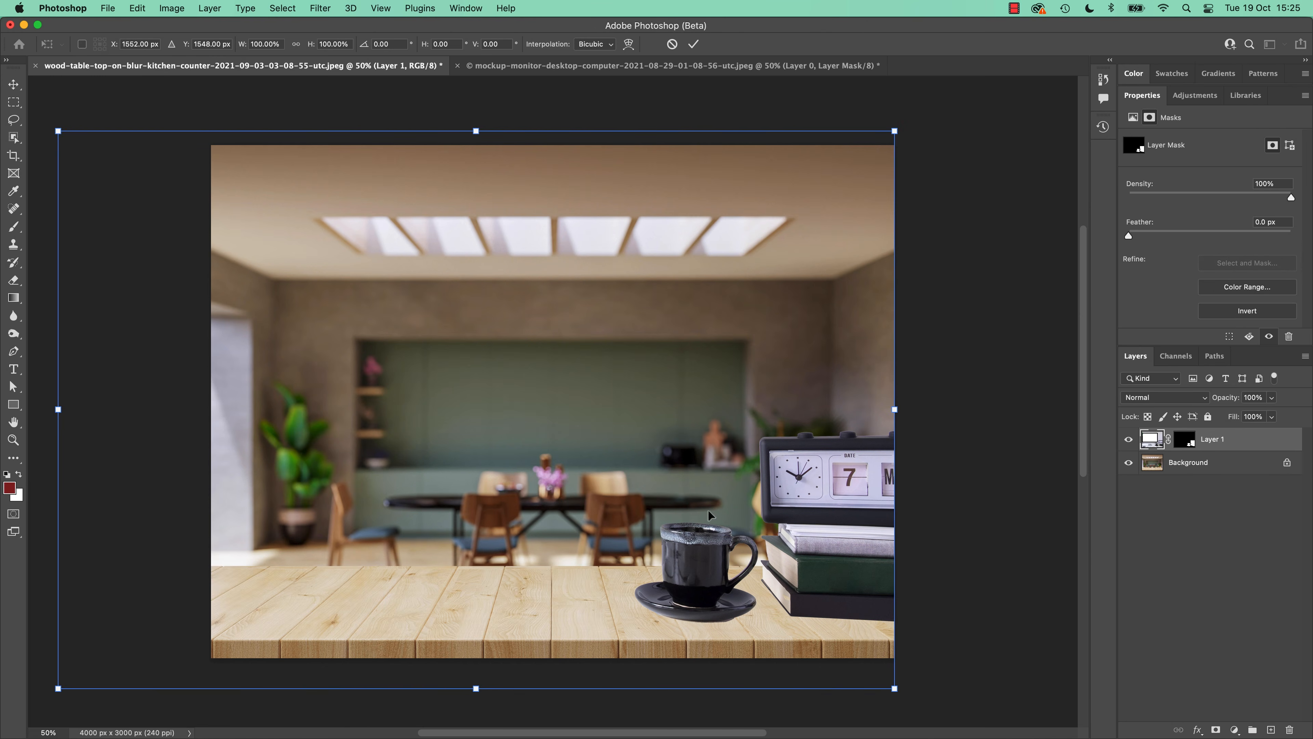
left_click_drag(58, 132, 347, 324)
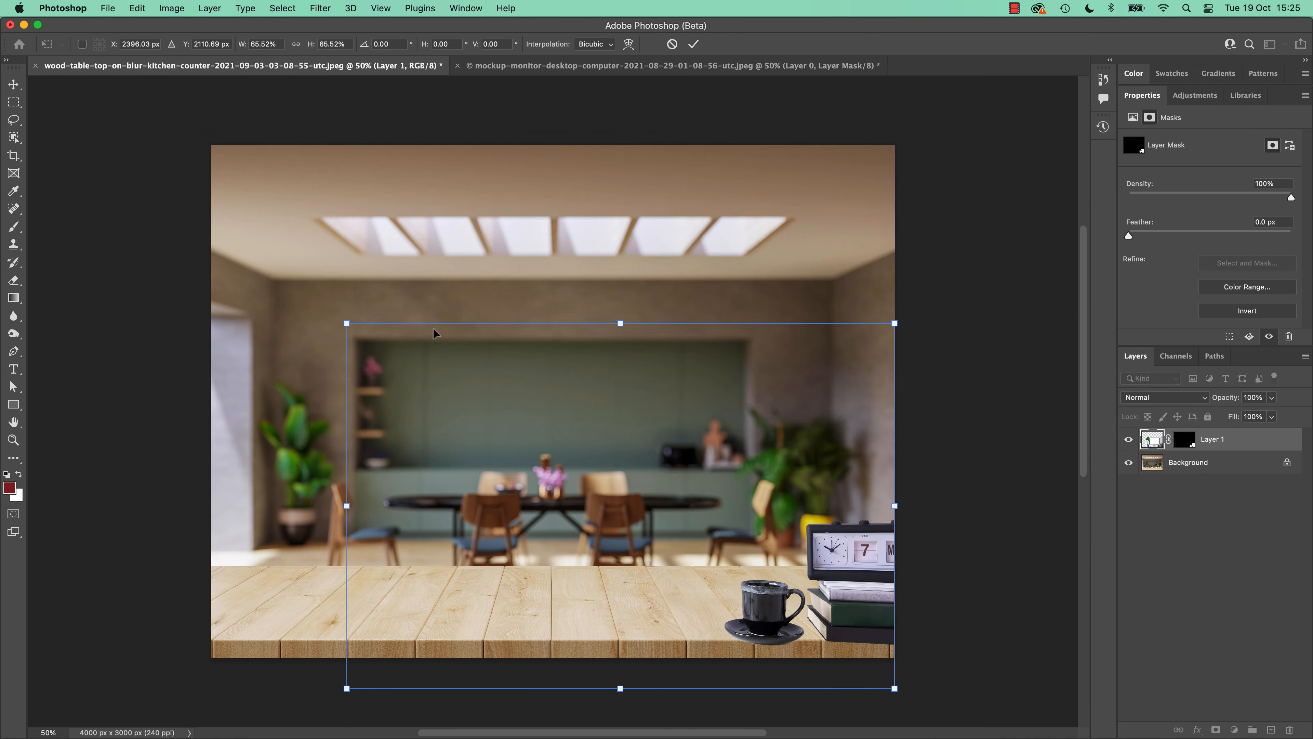
left_click_drag(869, 624, 869, 592)
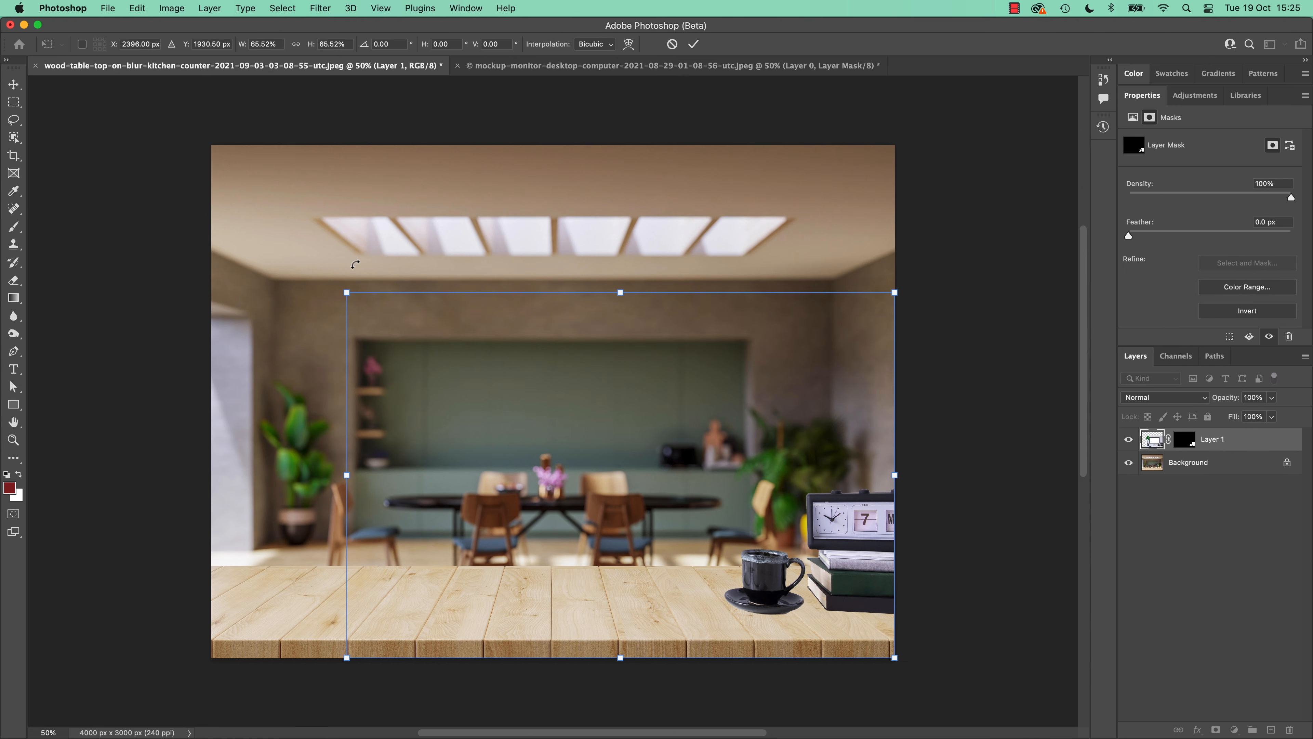
mouse_move(347, 292)
left_mouse_down()
mouse_move(314, 262)
mouse_move(337, 286)
left_mouse_up()
key("Return")
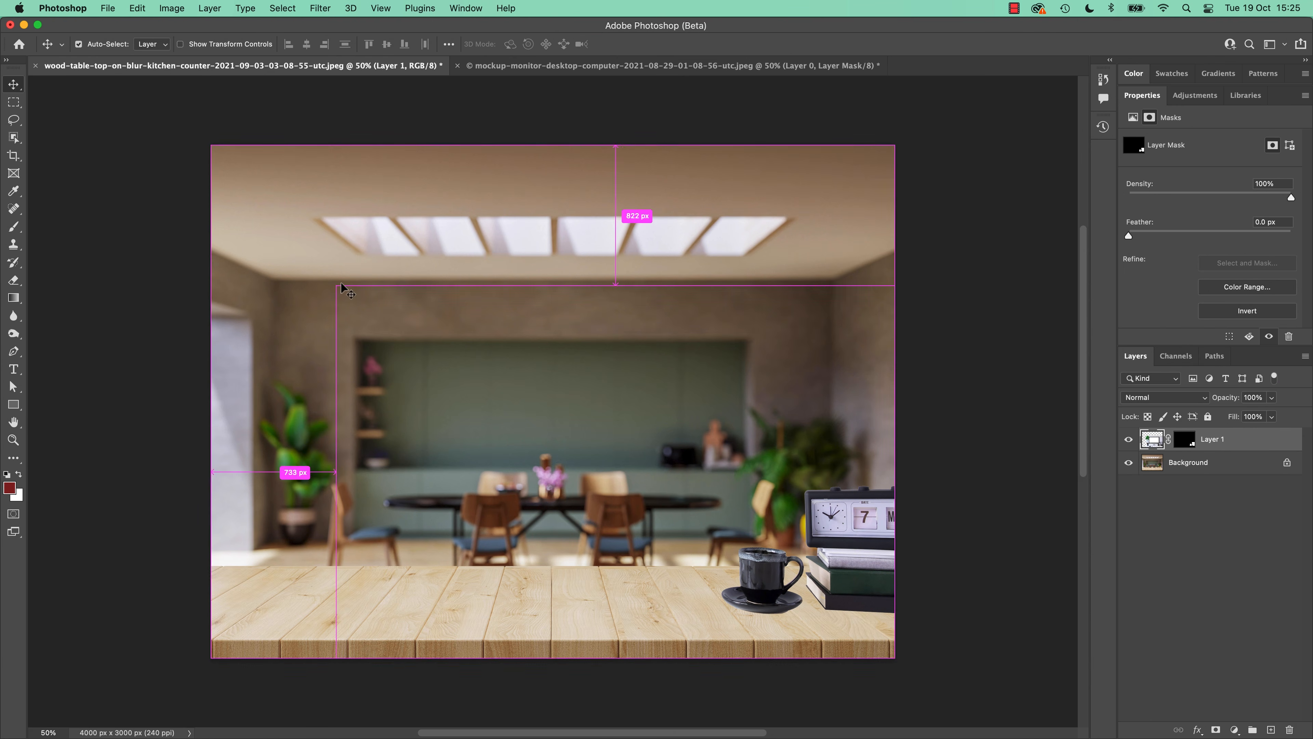
- Target Layer 1's image content instead of its layer mask
key("super+plus")
left_click_drag(566, 360, 351, 207)
key("super+plus")
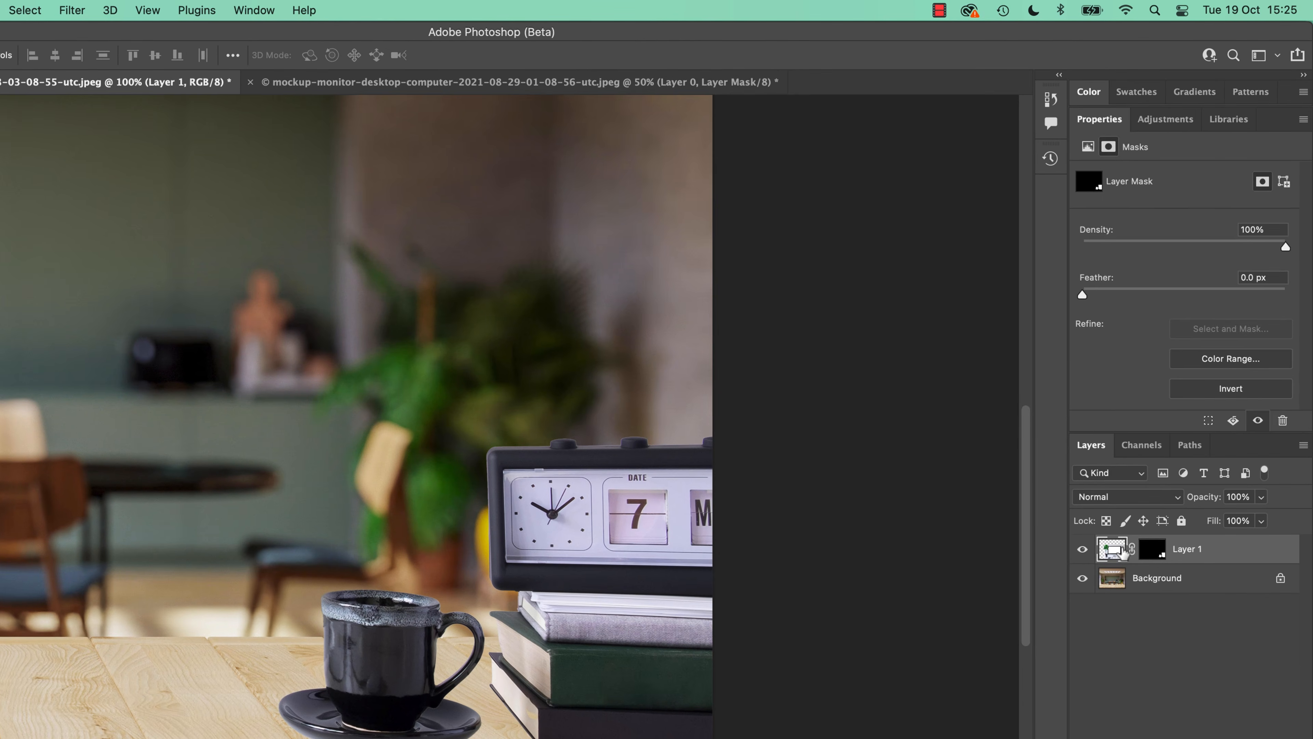
left_click(1158, 442)
left_click(1188, 442)
left_click(1105, 551)
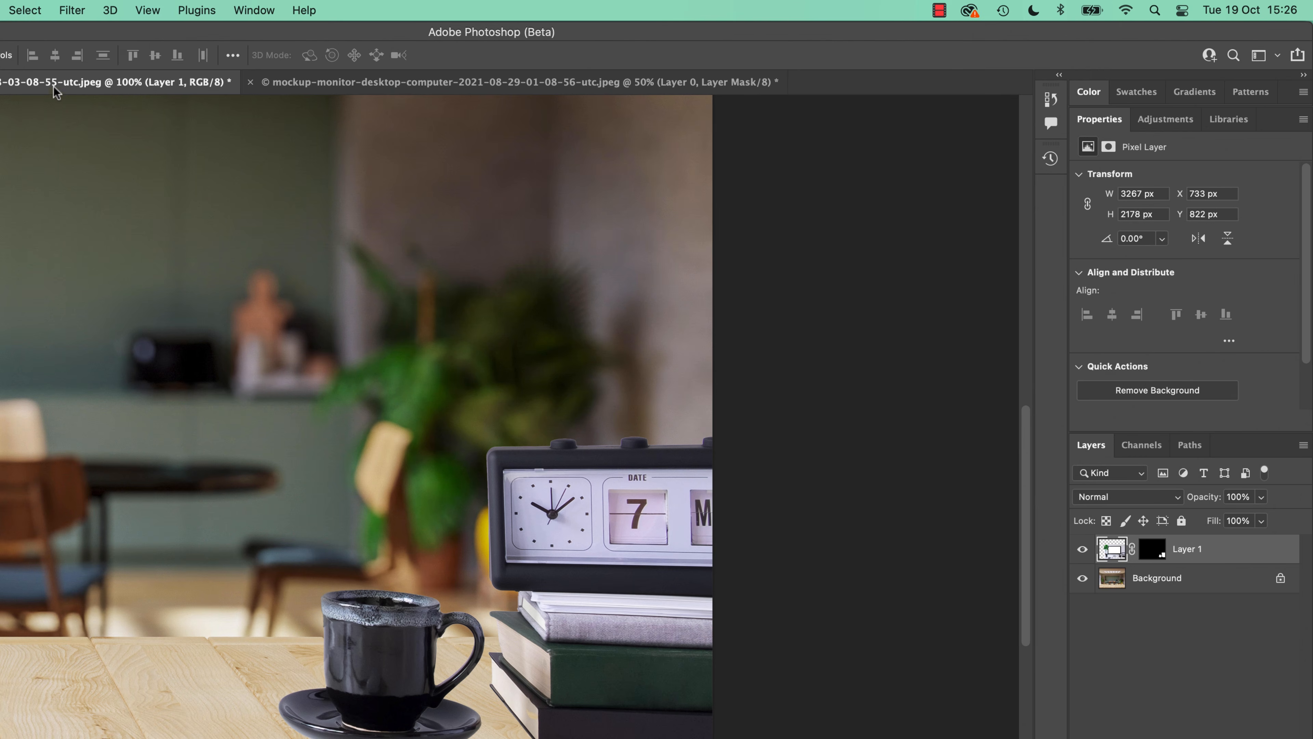
- Enable the Harmonization neural filter on Layer 1 with the Background layer as its reference image
left_click(71, 11)
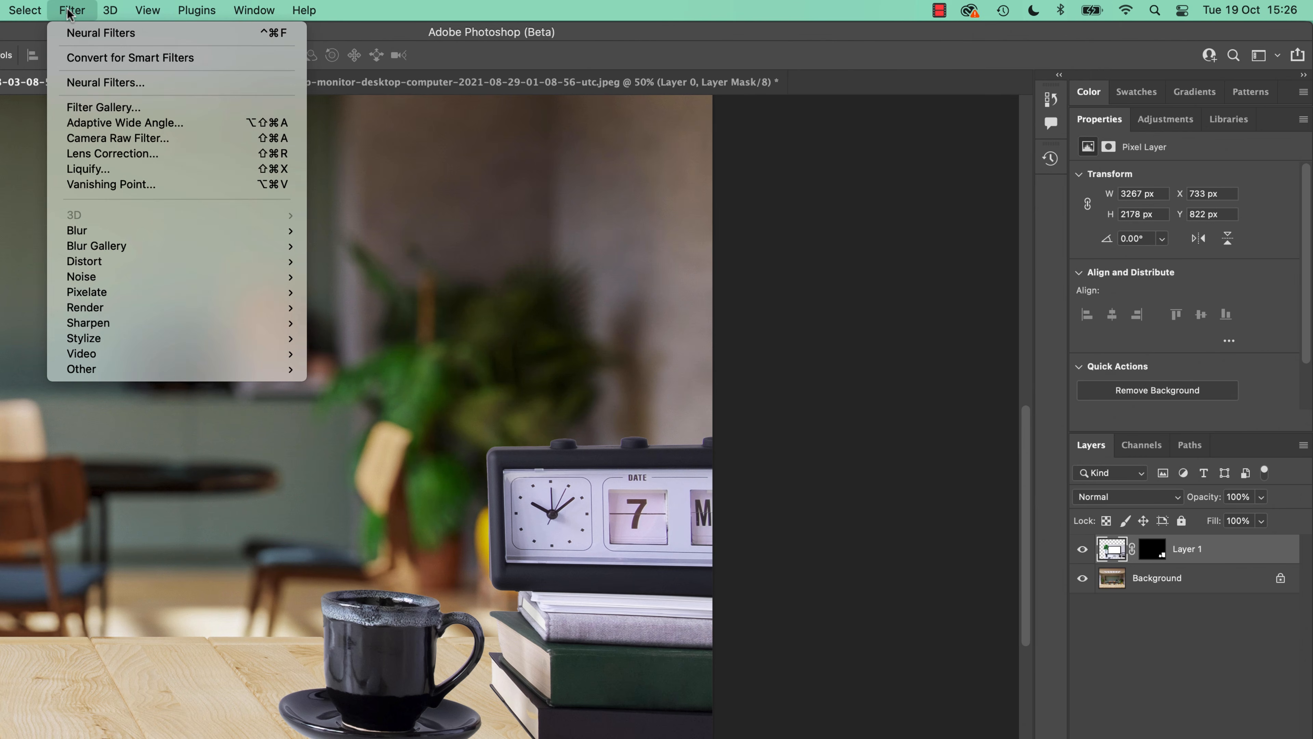
left_click(90, 83)
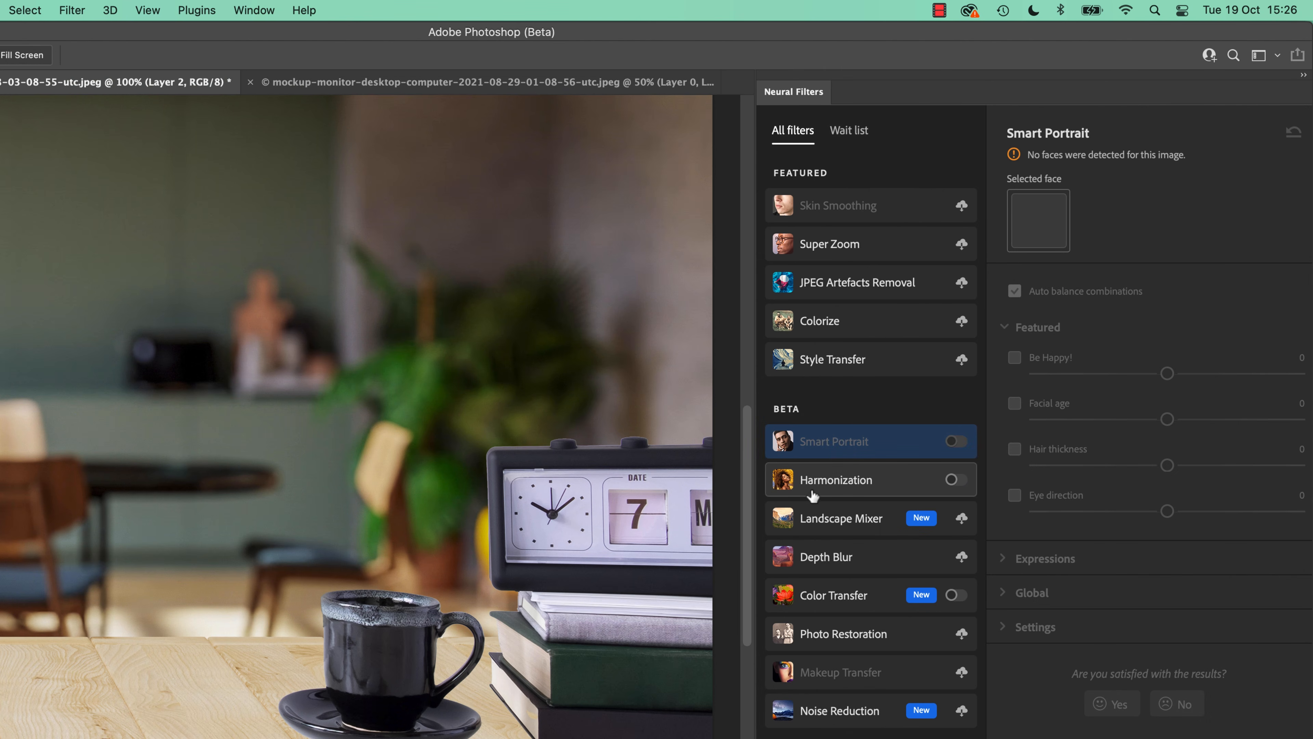
left_click(847, 485)
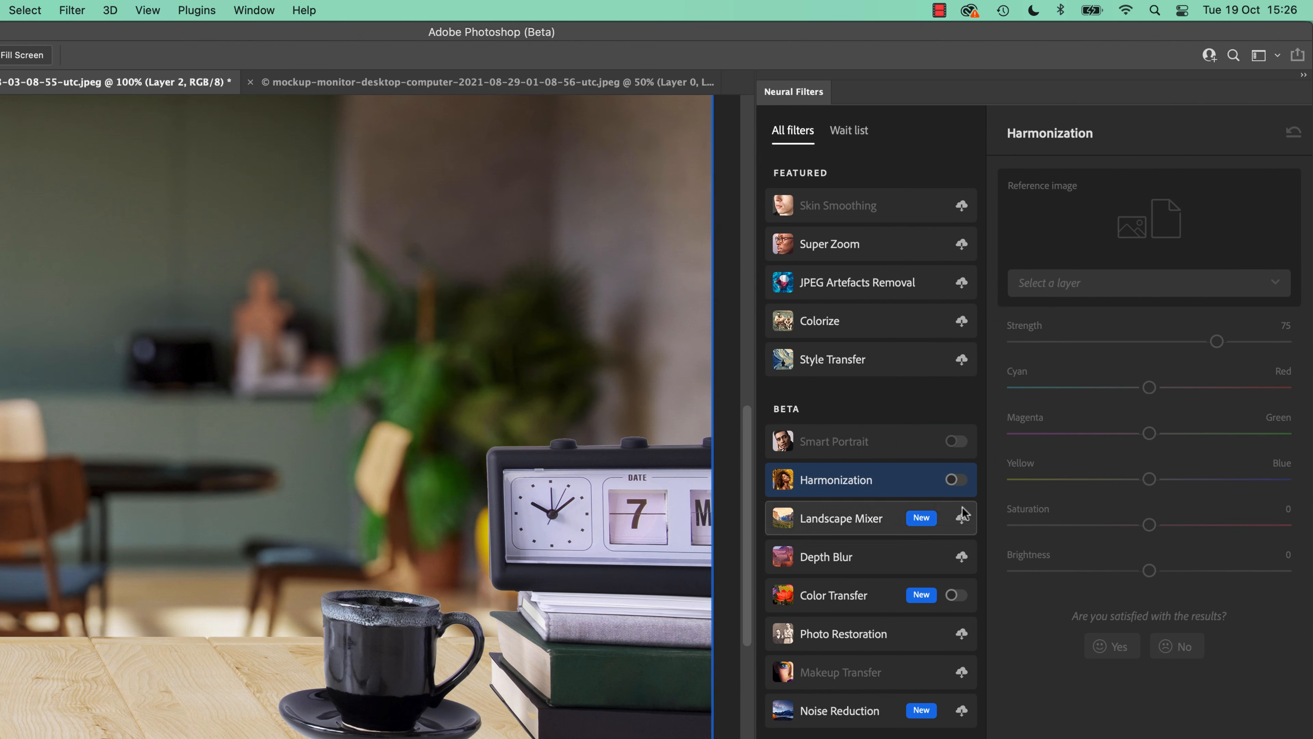
left_click(954, 482)
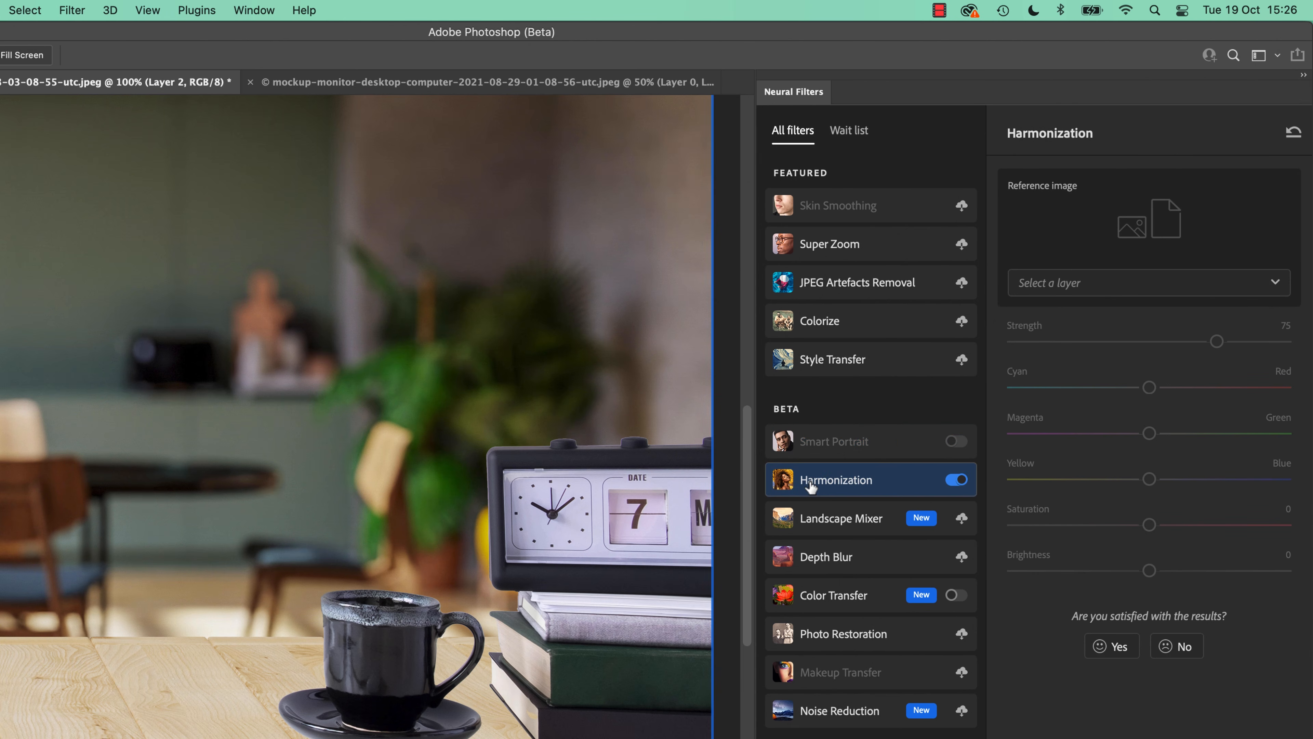
left_click(1095, 286)
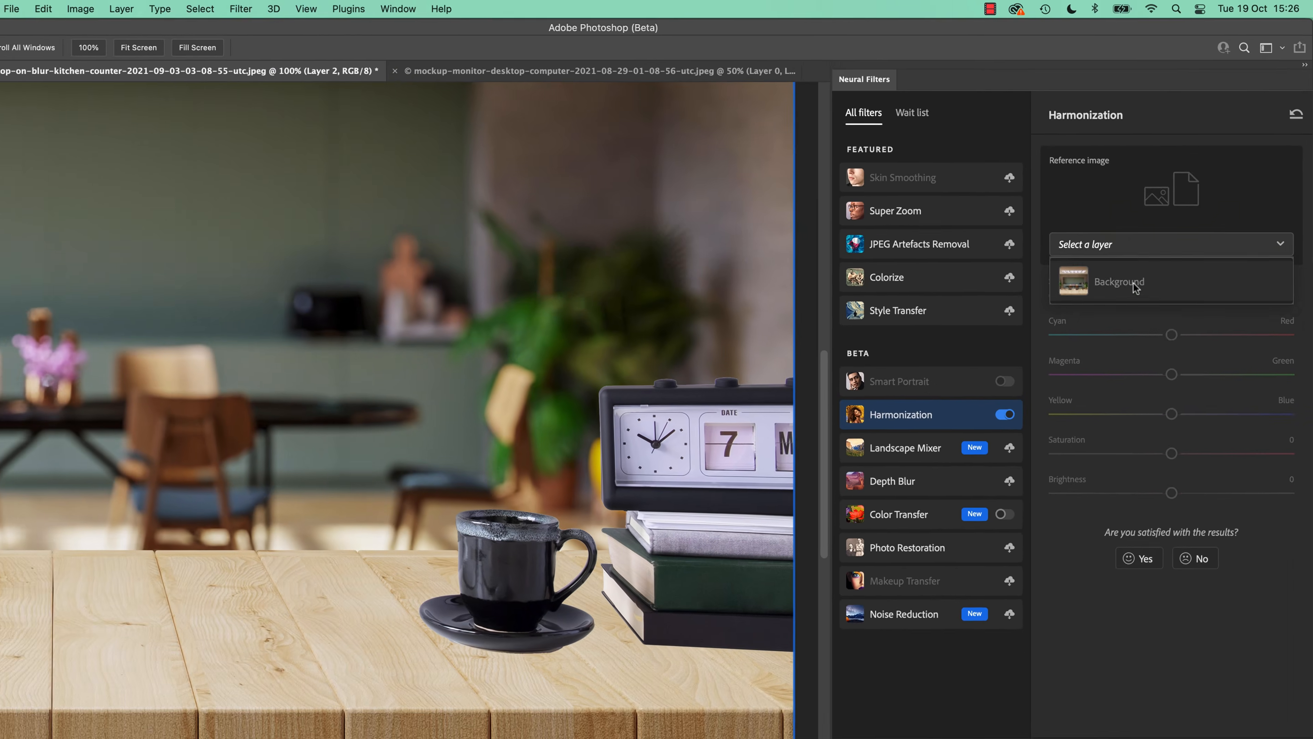
left_click(1133, 282)
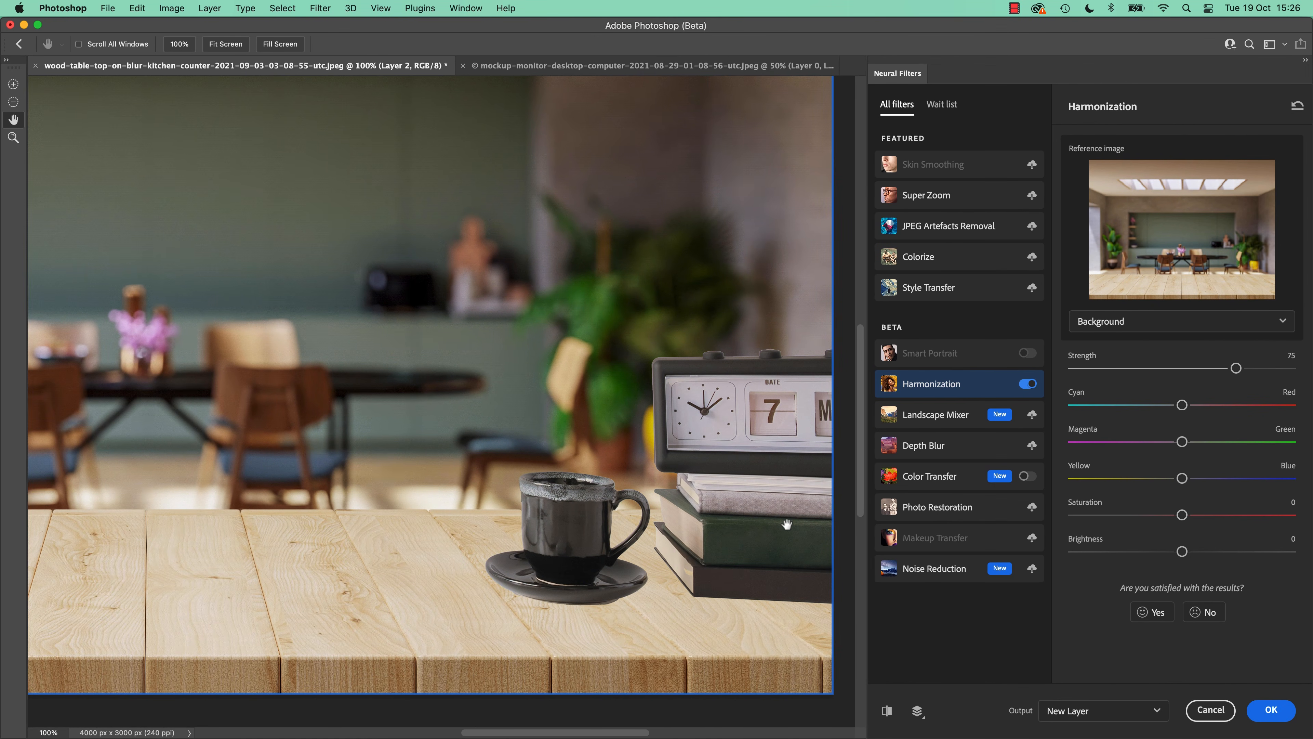
- Compare the harmonized objects with the original, and set the filter's Strength to 55 and Saturation to +17
key("super+minus")
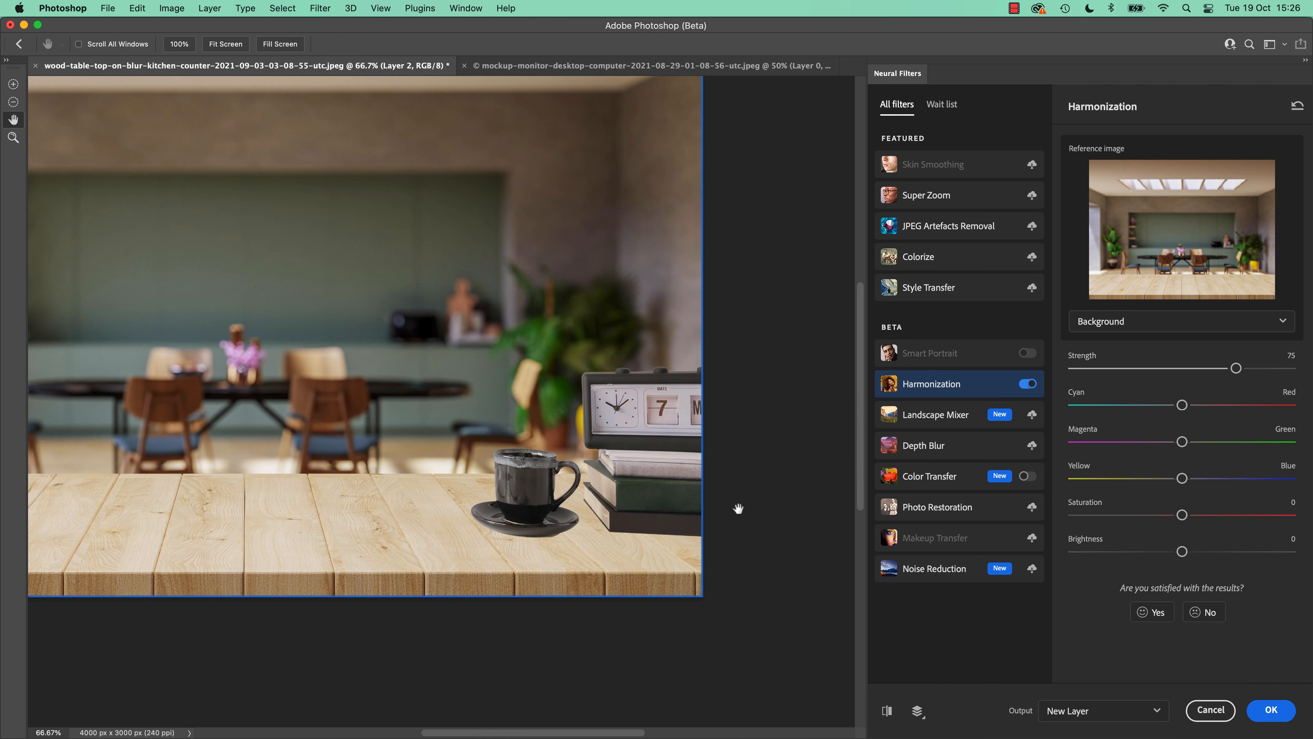
left_click(886, 712)
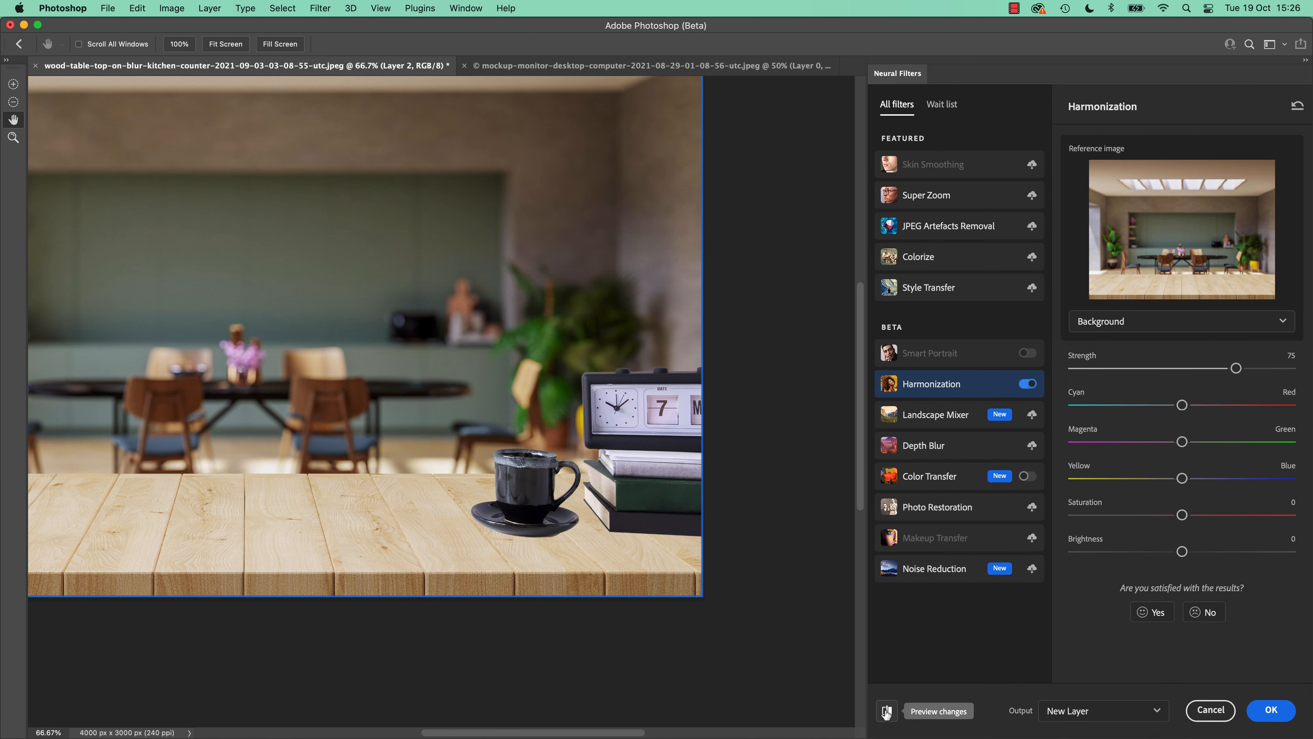
left_click(886, 712)
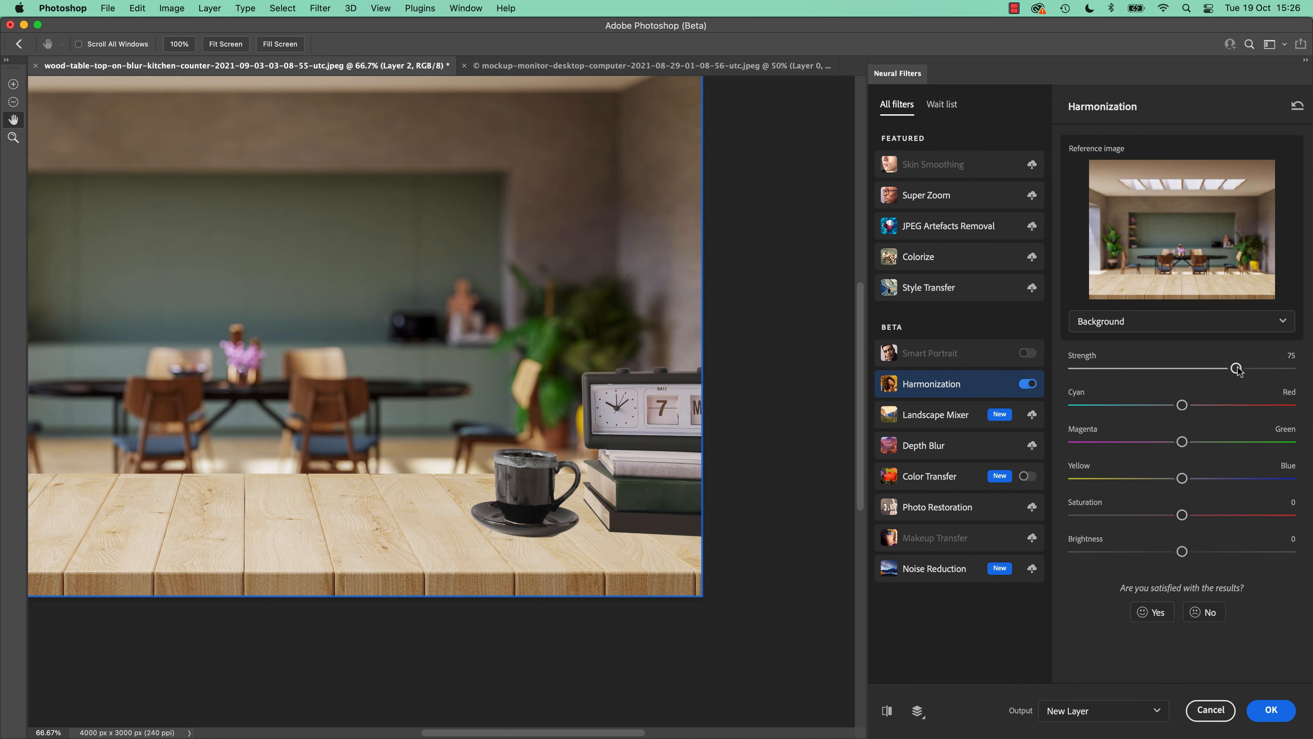
left_click_drag(1235, 368, 1192, 368)
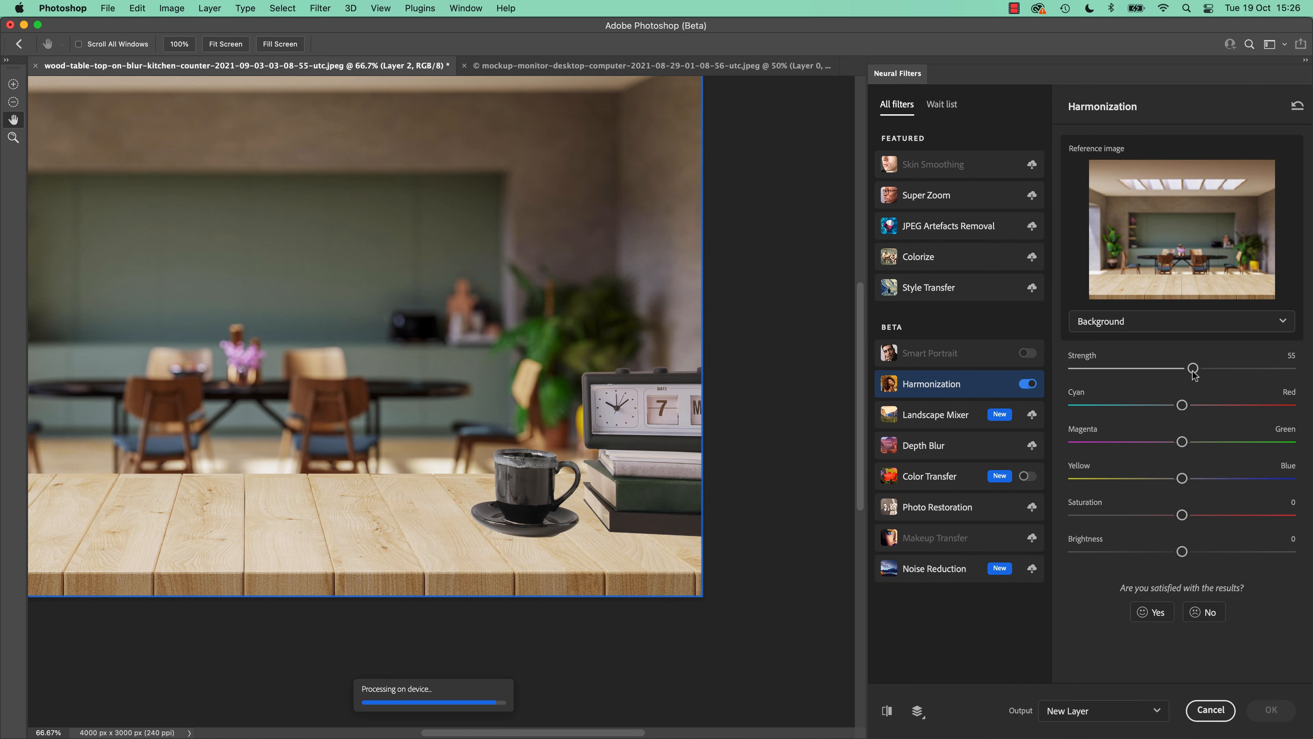
left_click_drag(1182, 514, 1219, 515)
left_click(1146, 516)
left_click(1219, 520)
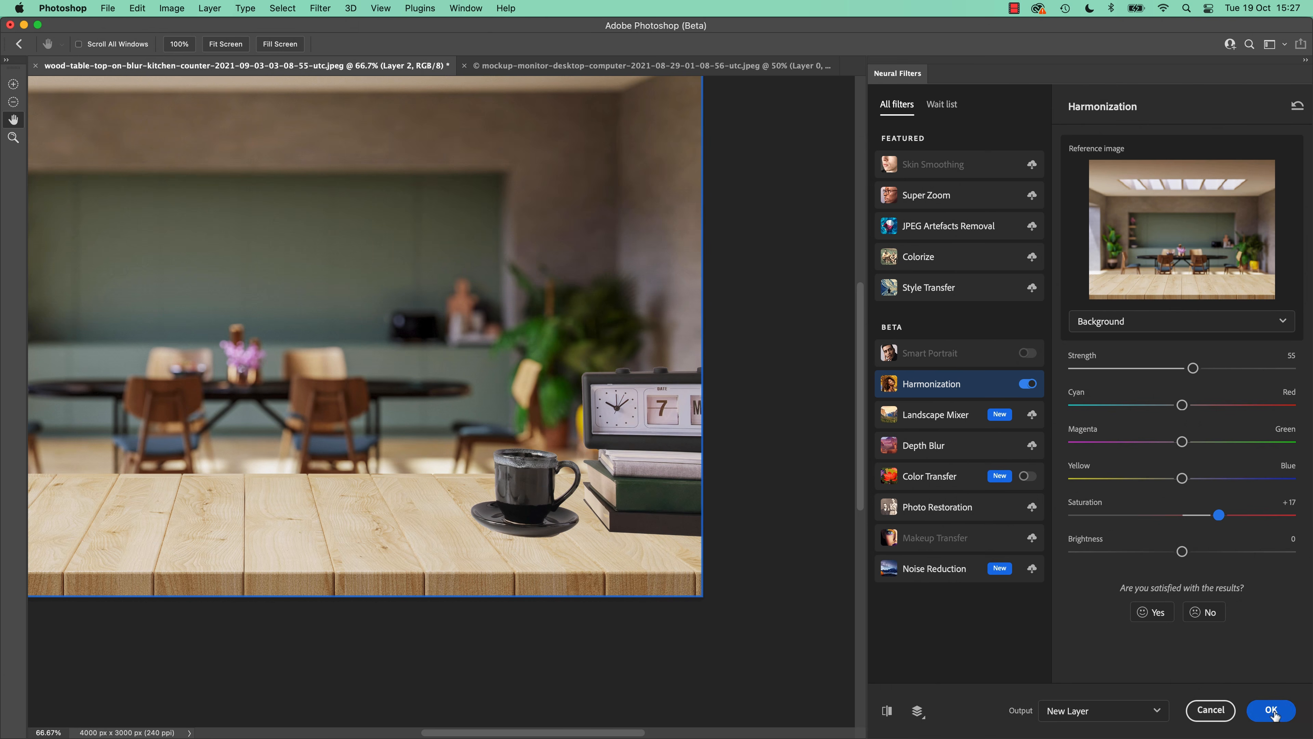
- Output the harmonized objects to a new layer, hide Layer 1, and check the composite with Layer 2 off and on
left_click(1273, 714)
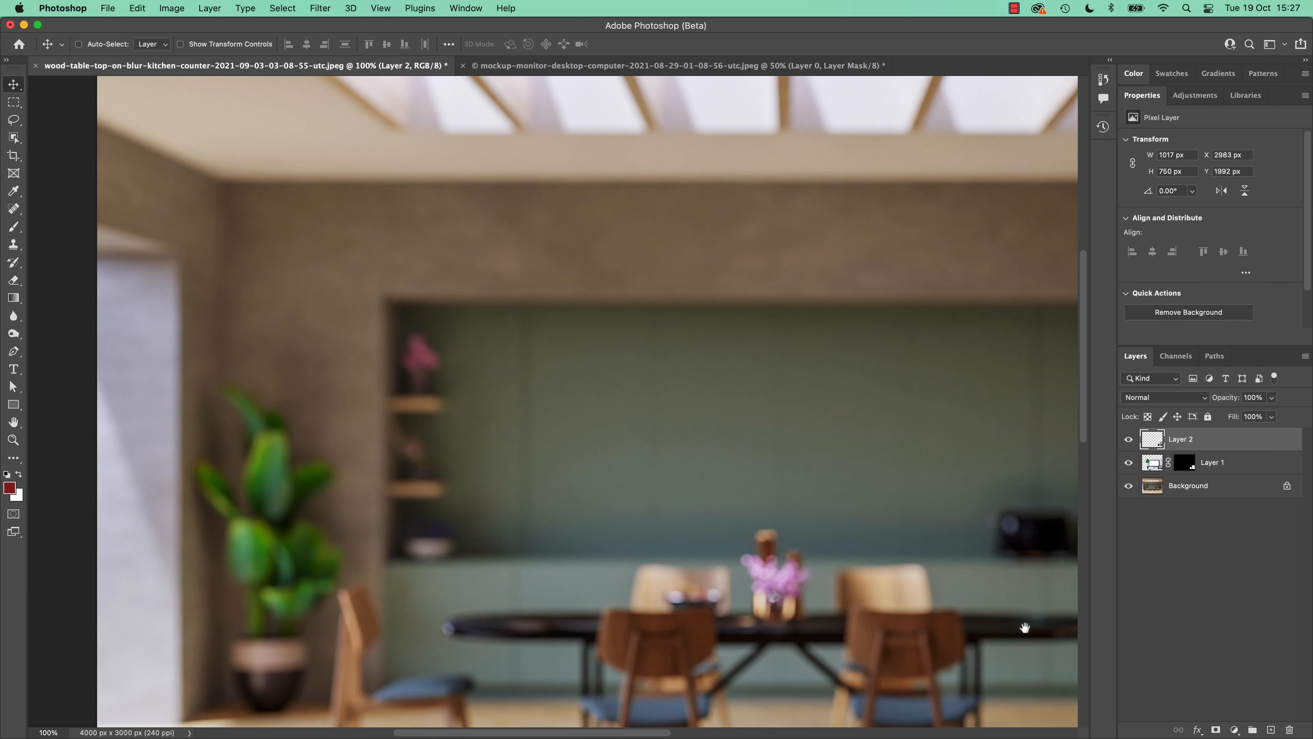
left_click_drag(1024, 625, 440, 376)
left_click(1129, 462)
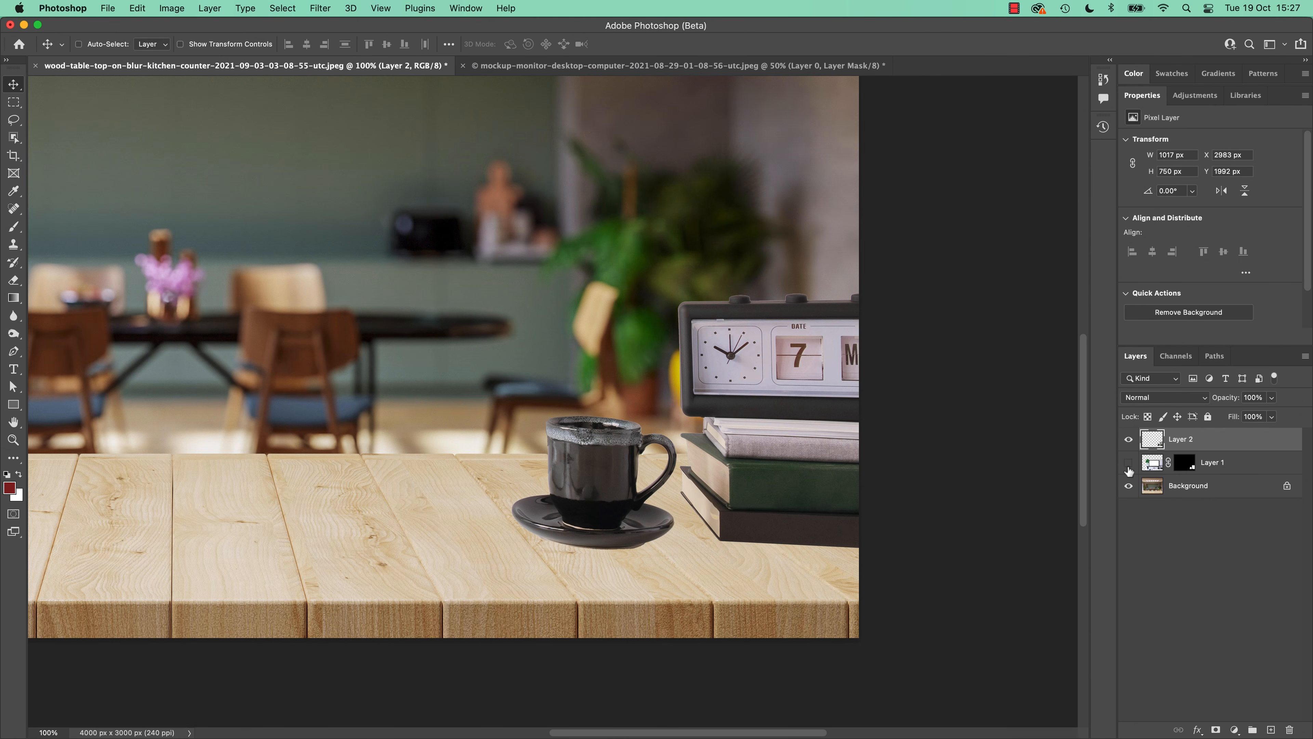
left_click(1129, 439)
left_click(1129, 440)
- Duplicate the Background layer and darken the tabletop beneath the cup and books with an enlarged Burn tool brush
left_click_drag(1219, 489, 1271, 730)
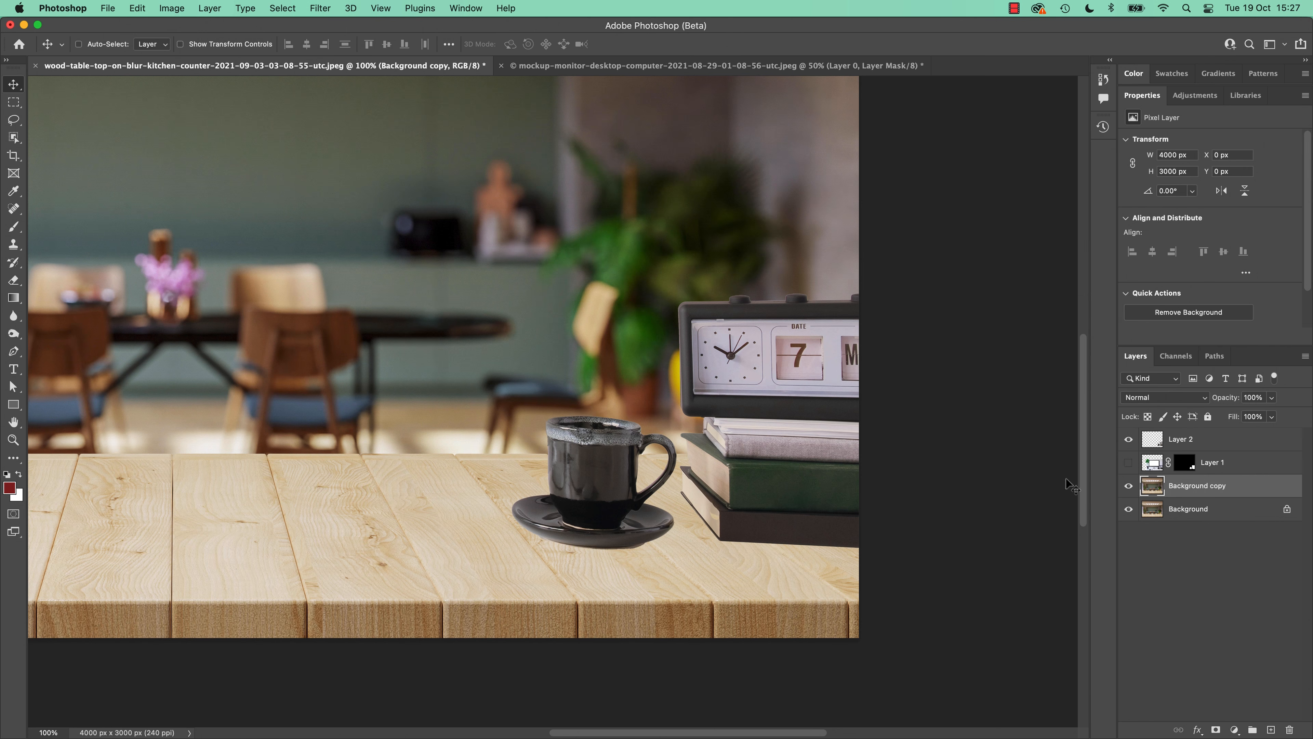
left_click(14, 333)
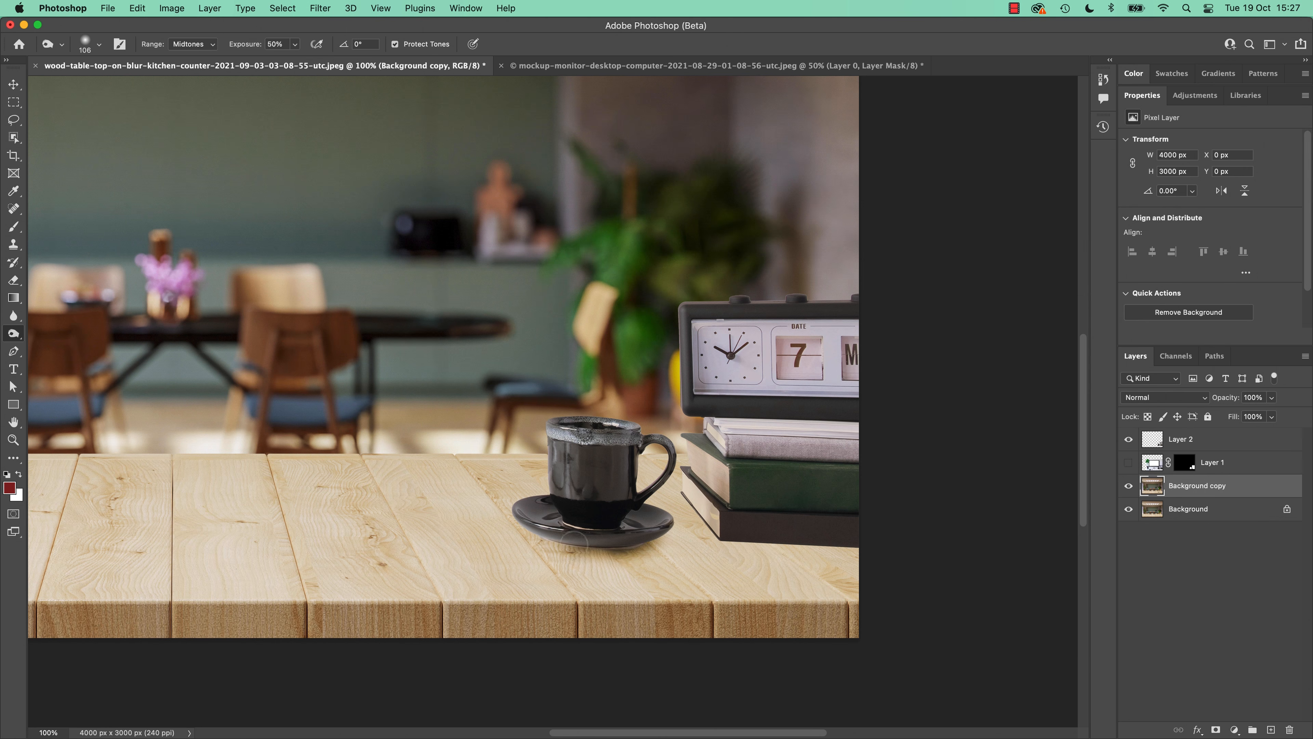
key("bracketright")
key("bracketright")
key("bracketright")
key("bracketright")
key("bracketright")
key("bracketright")
left_click_drag(707, 517, 695, 512)
- Add a layer mask to Layer 2 and paint black with the Brush along the bottom edge of the books
left_click(1189, 439)
left_click(1215, 730)
key("b")
mouse_move(750, 558)
left_mouse_down()
mouse_move(704, 577)
mouse_move(860, 554)
left_mouse_up()
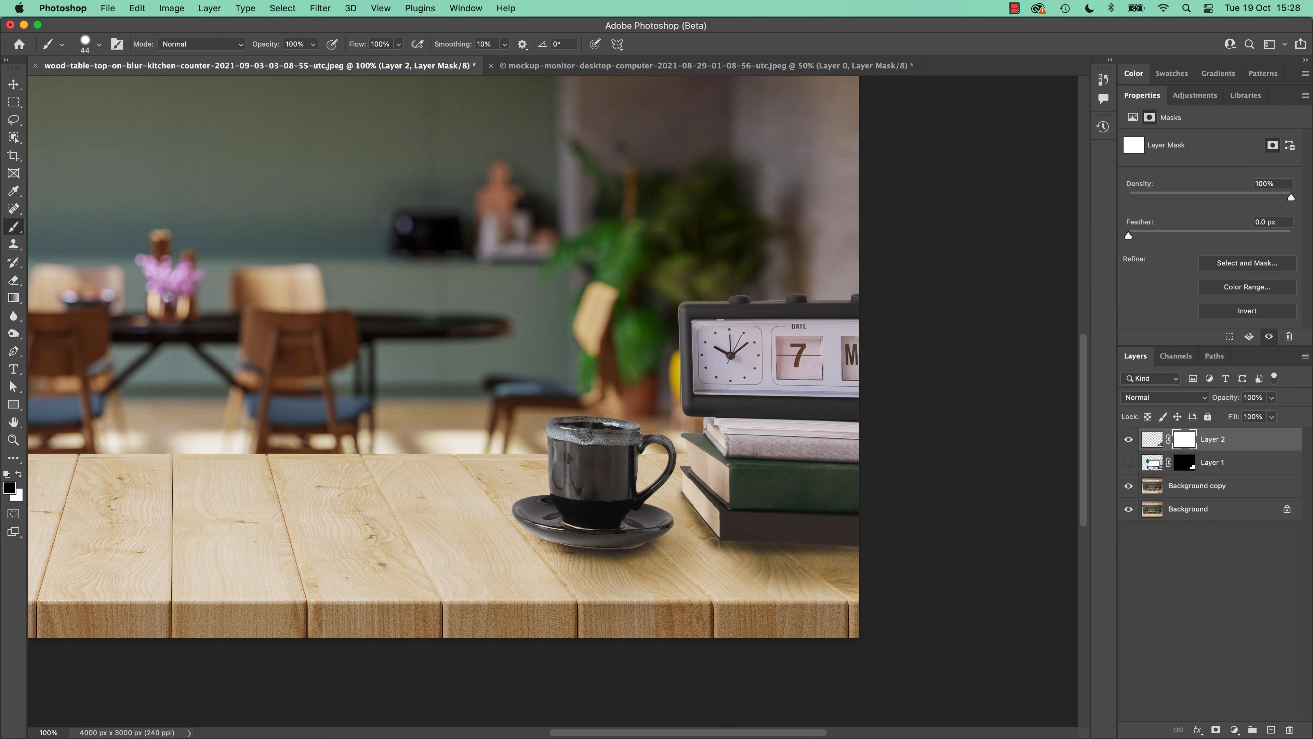
- Compare the original Layer 1 objects with the harmonized Layer 2 version across the whole kitchen image
left_click(1197, 486)
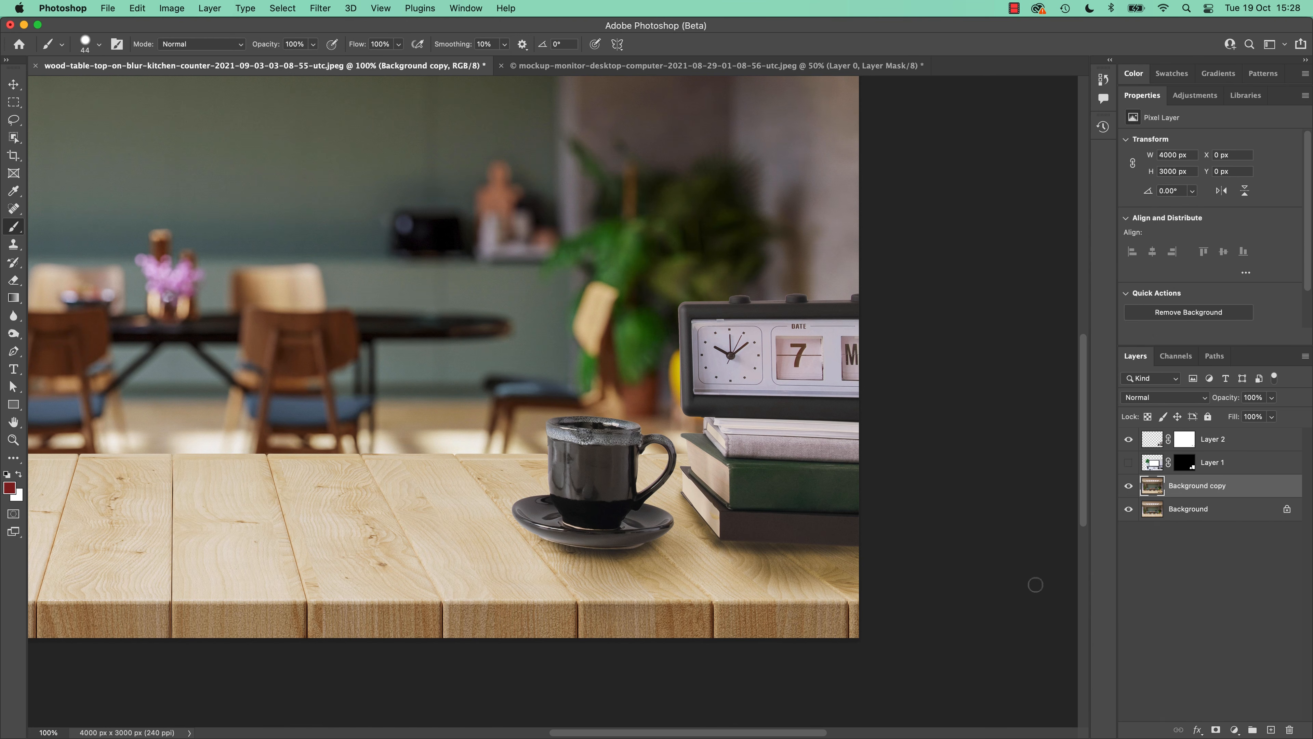
left_click(14, 335)
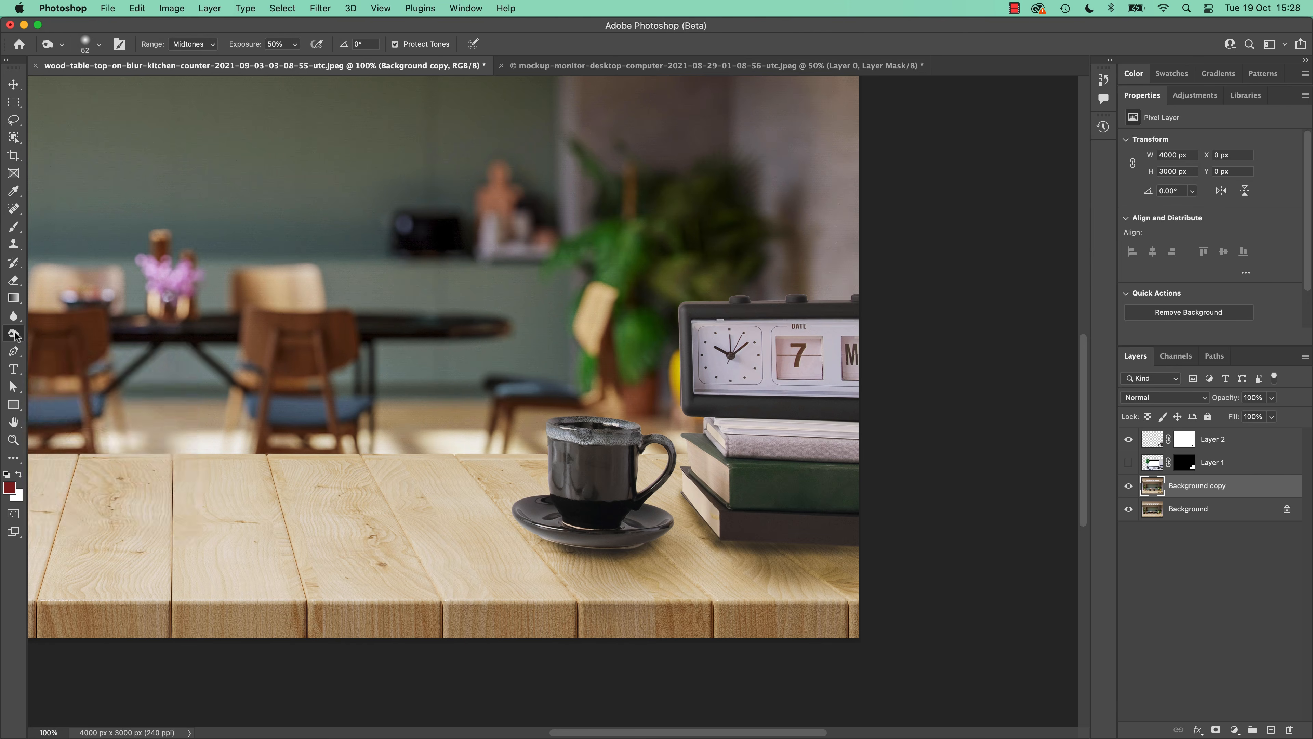
key("super+minus")
key("super+minus")
key("super+minus")
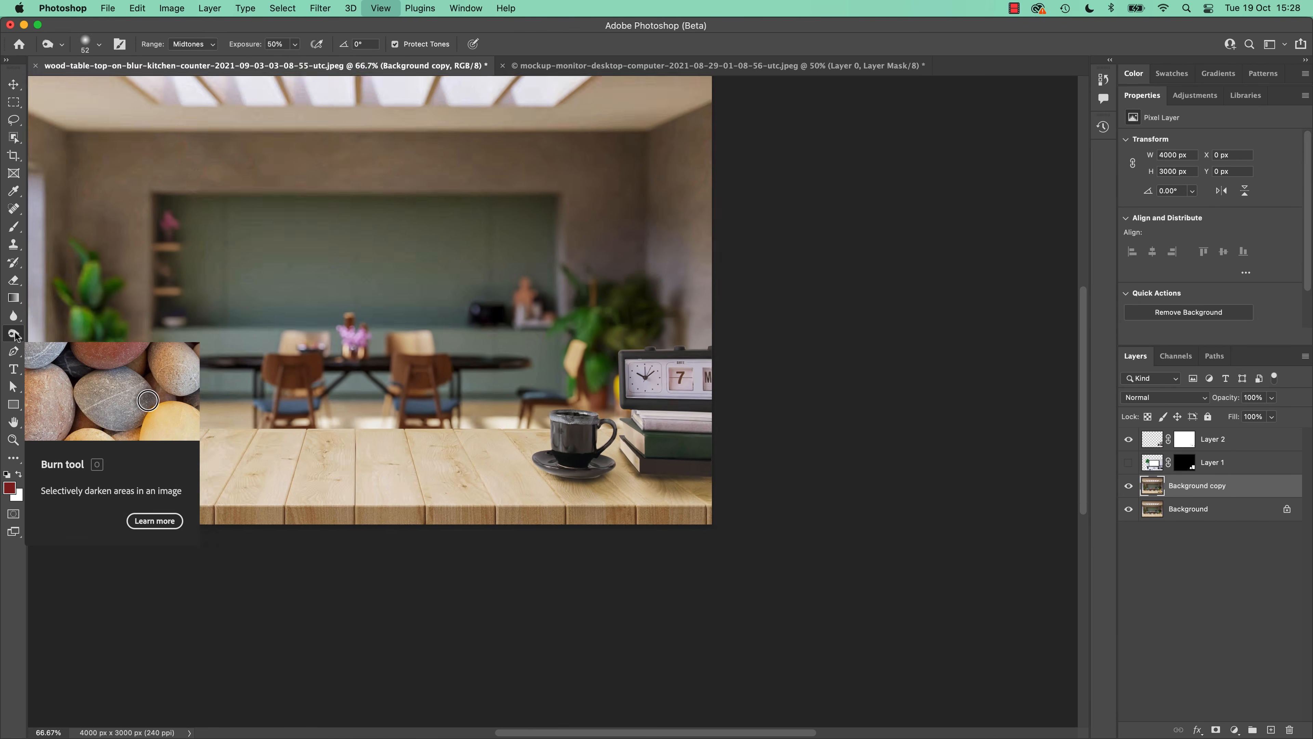
left_click_drag(567, 557, 712, 609)
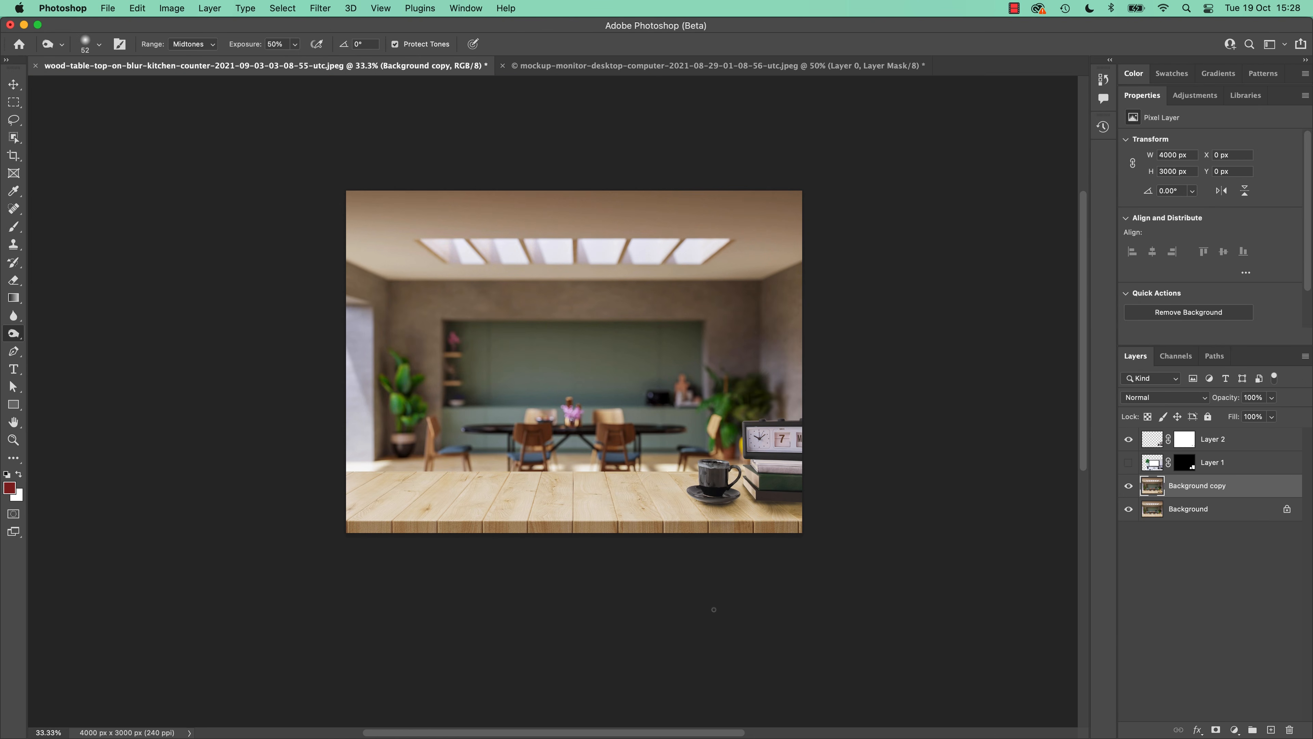
left_click(1128, 462)
left_click(1128, 439)
left_click(1126, 438)
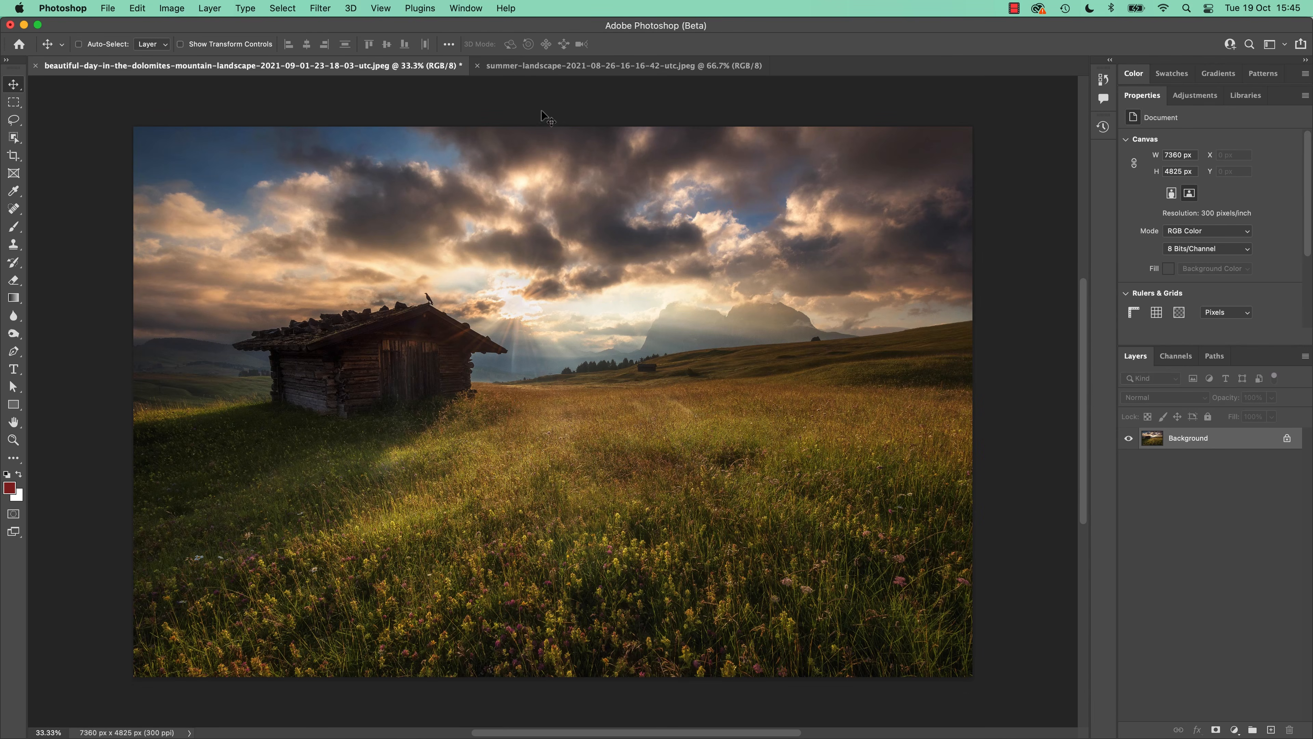
- Arrange the hut landscape and the summer landscape side by side in a 2-up Vertical layout
left_click(532, 67)
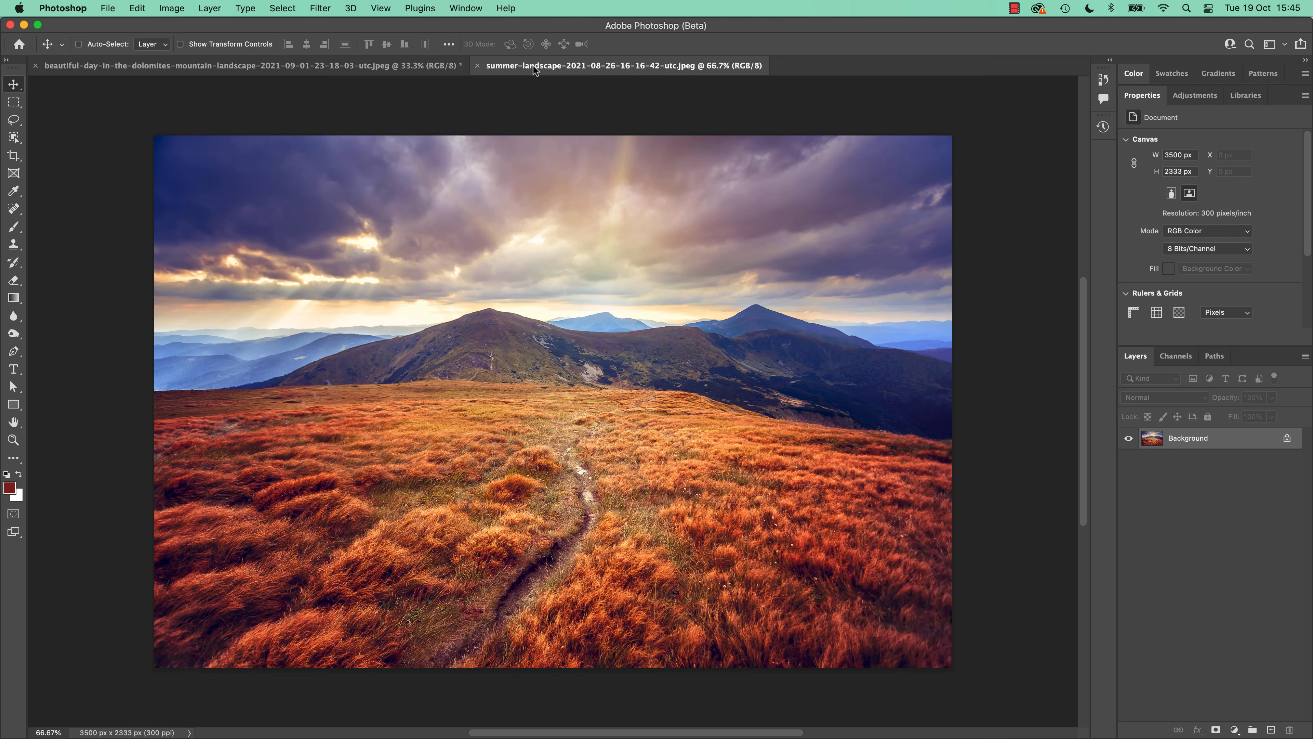
left_click(383, 73)
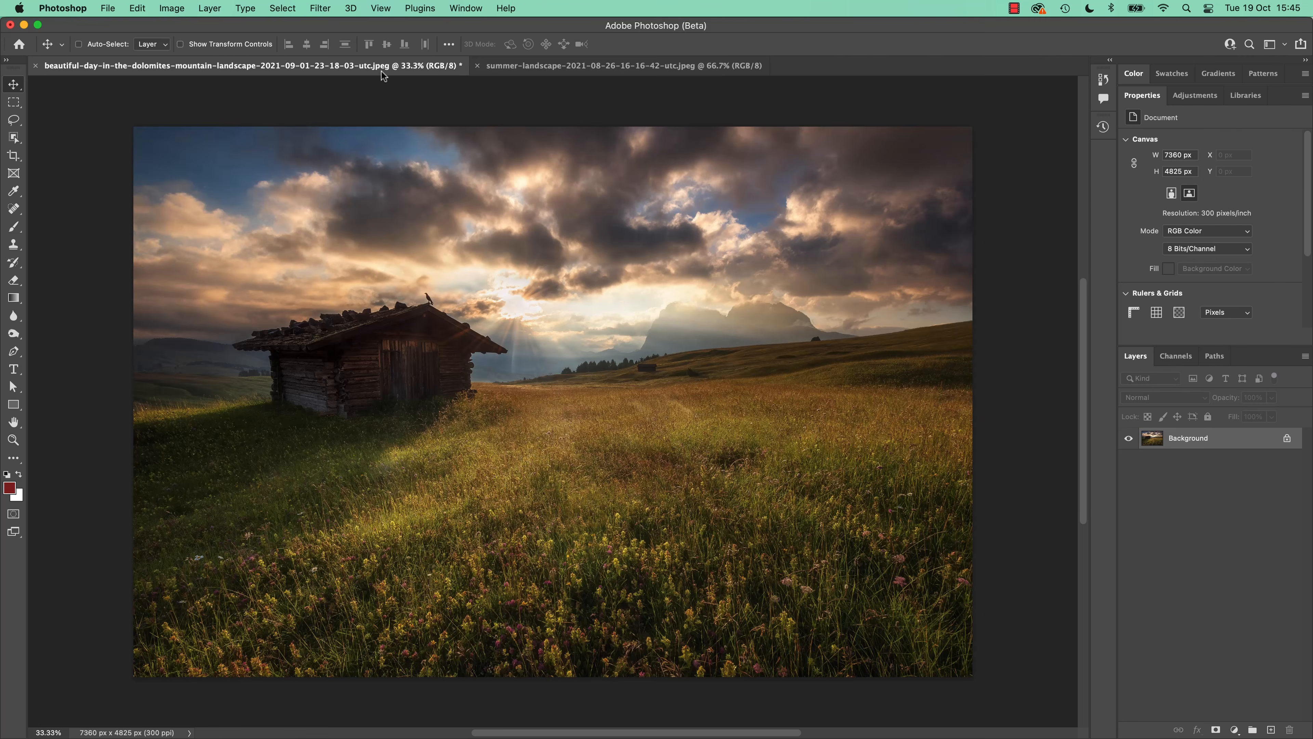
left_click(564, 67)
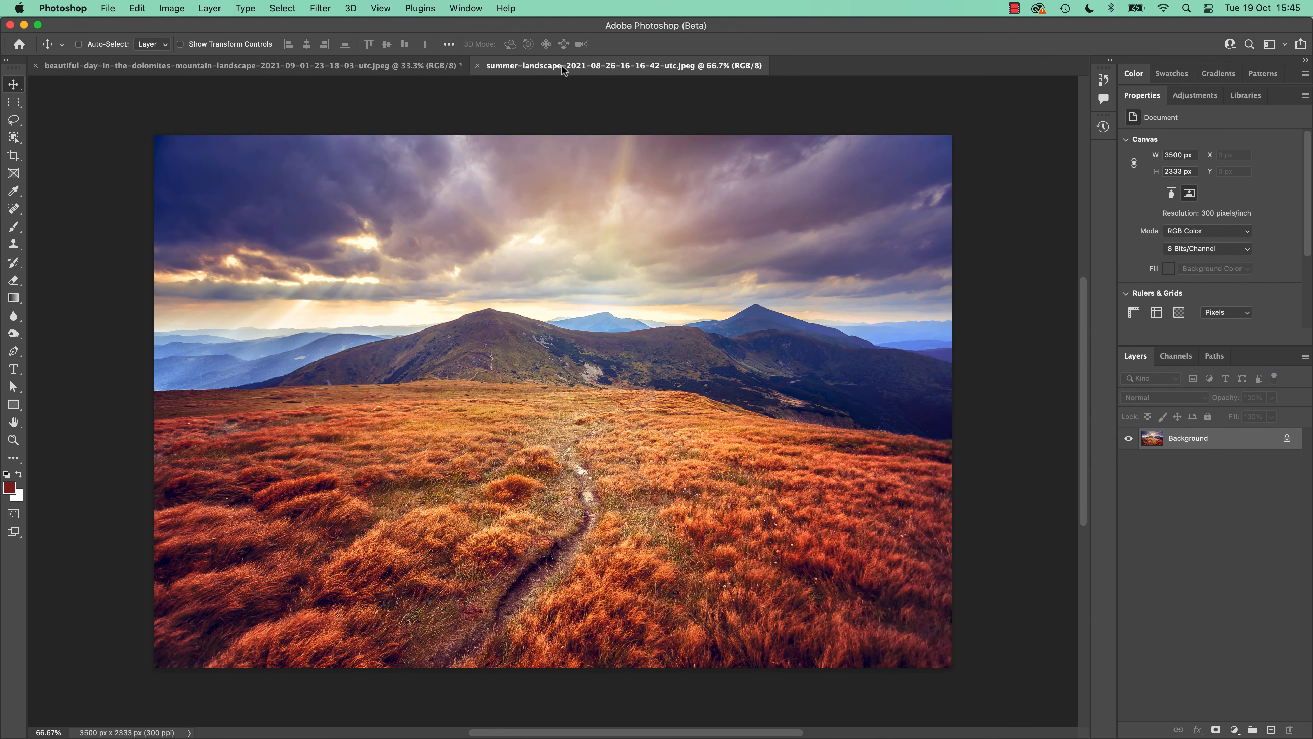
left_click(351, 73)
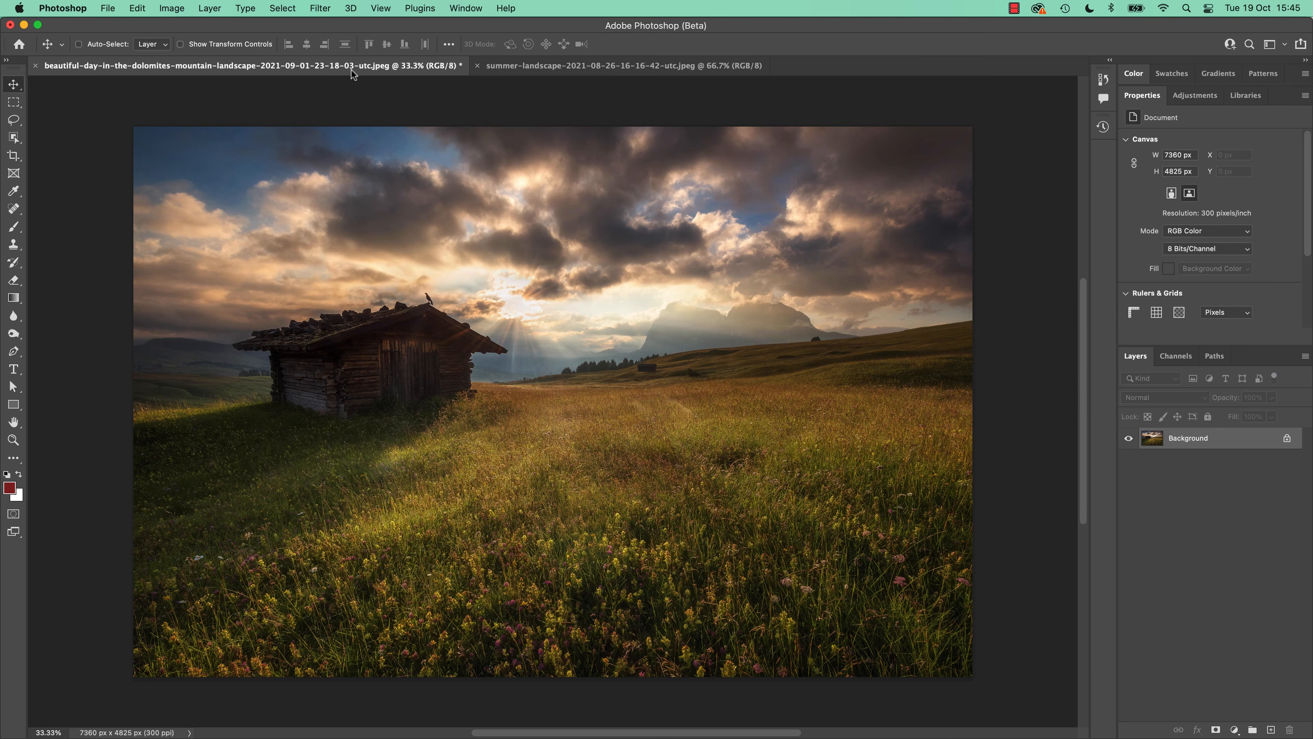
left_click(463, 8)
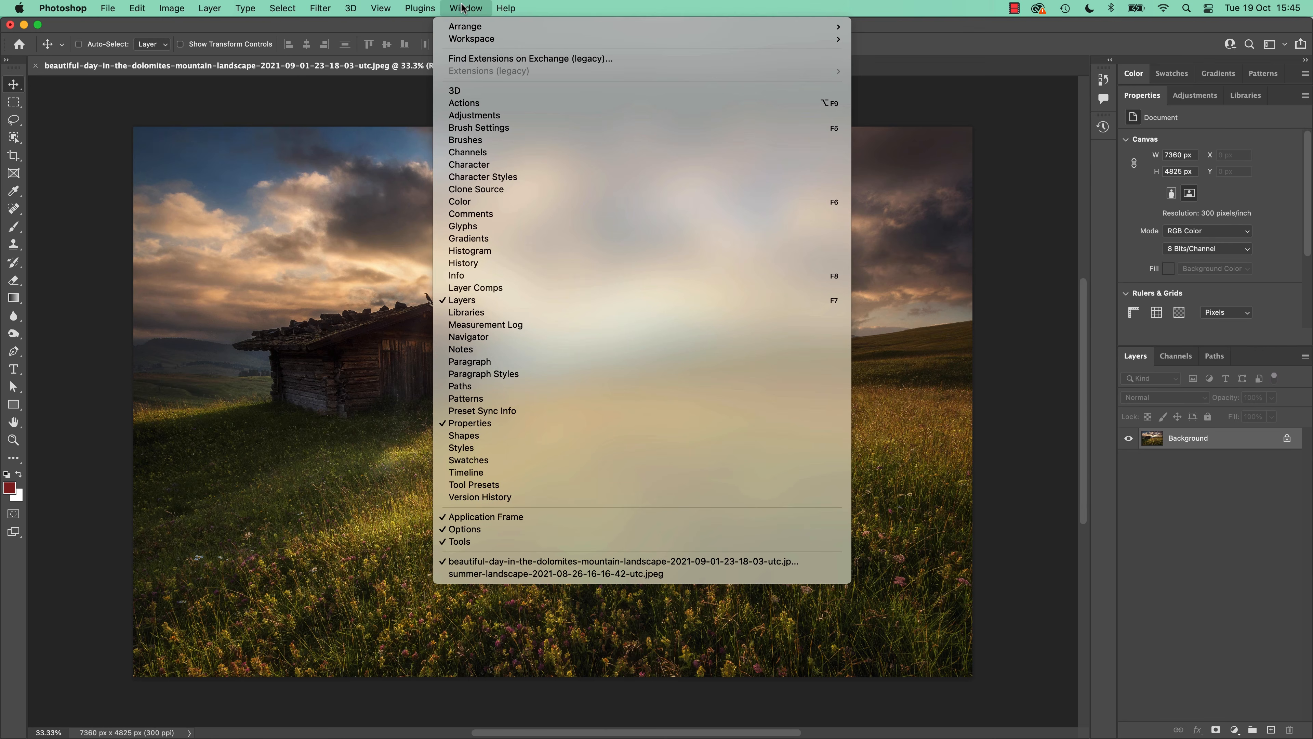
mouse_move(471, 31)
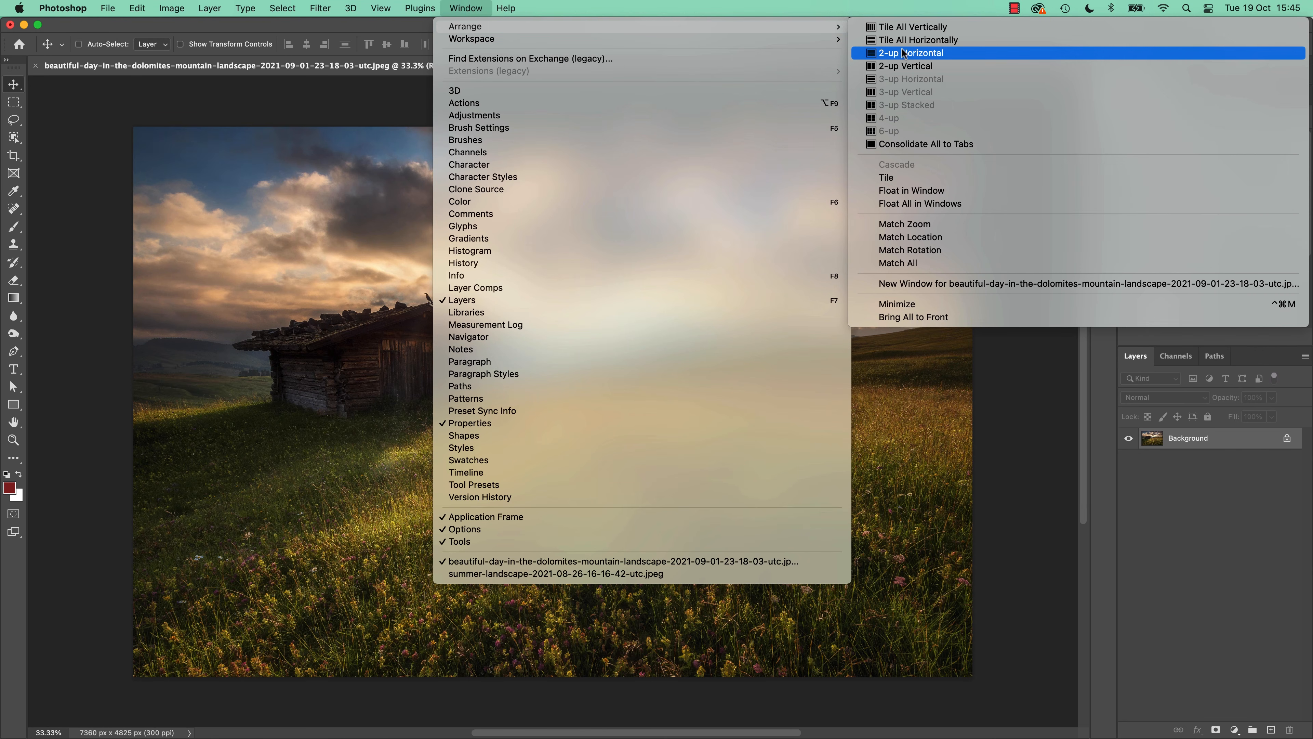
left_click(894, 70)
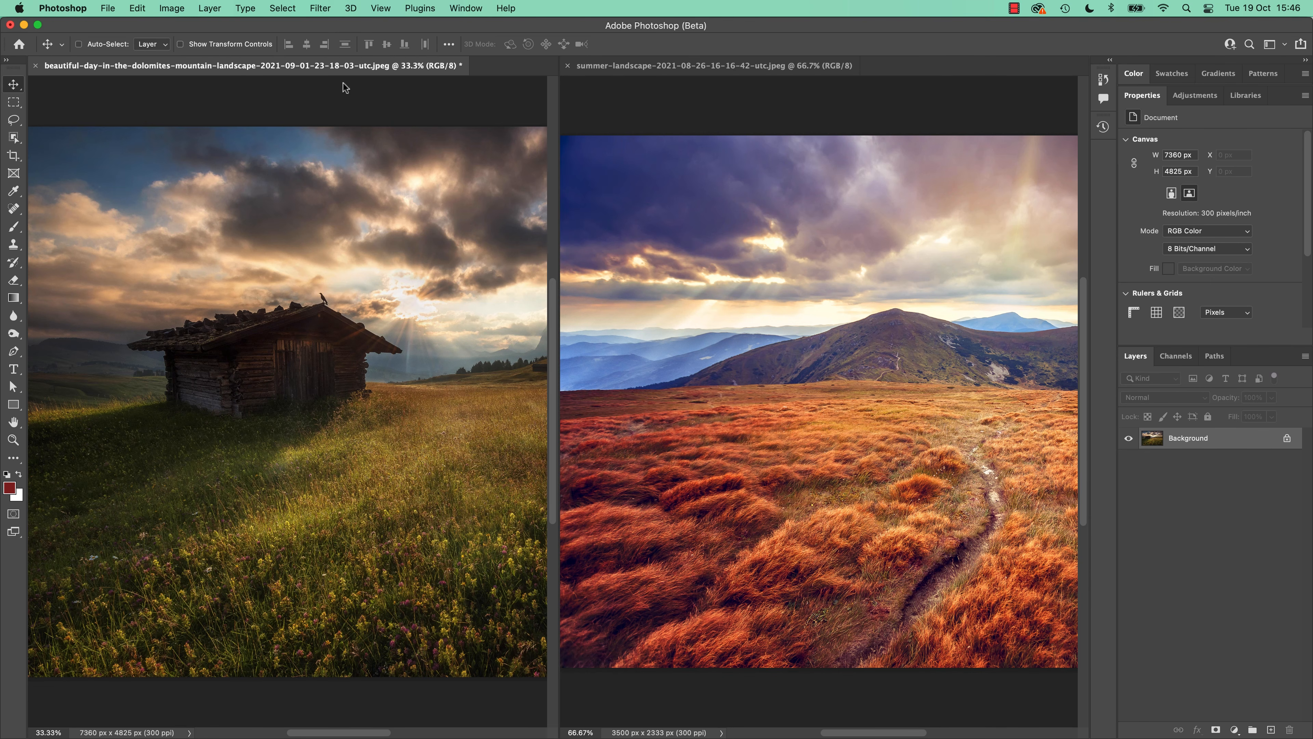
- Enable the Color Transfer neural filter on the hut landscape and try the desert road preset
left_click(317, 6)
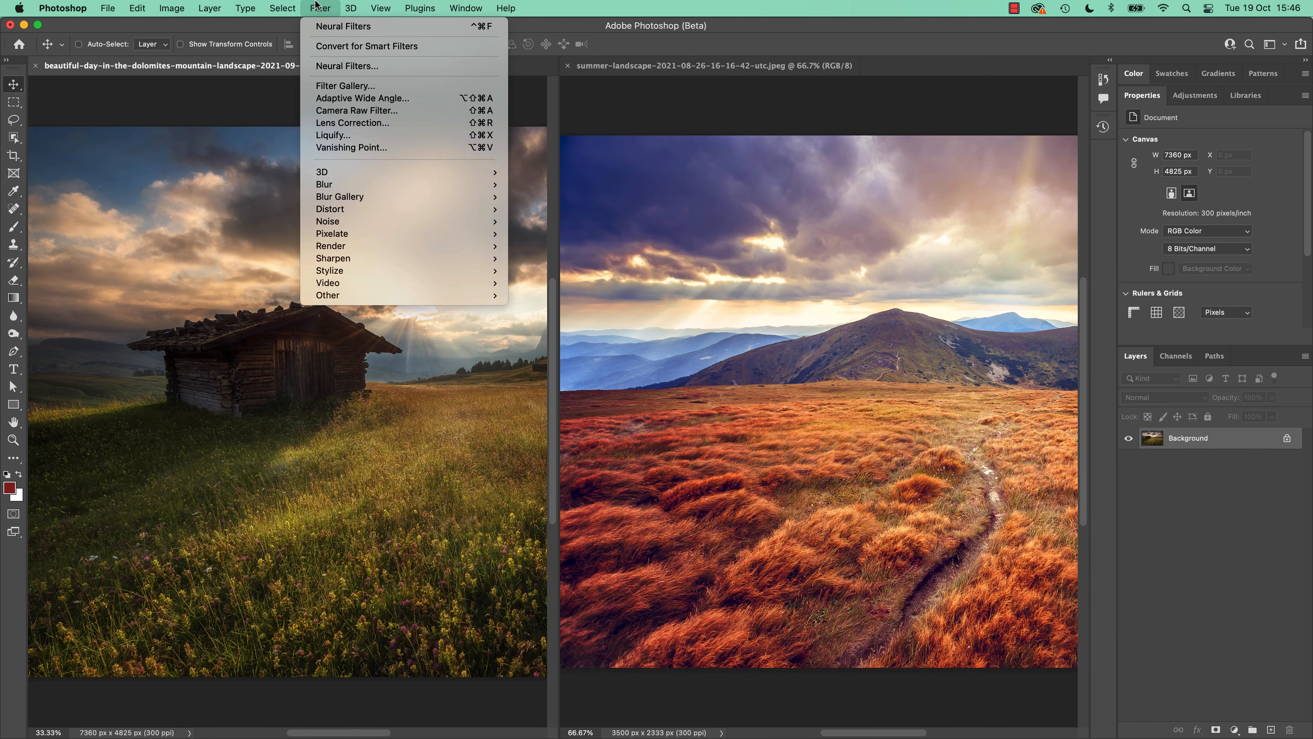
left_click(339, 68)
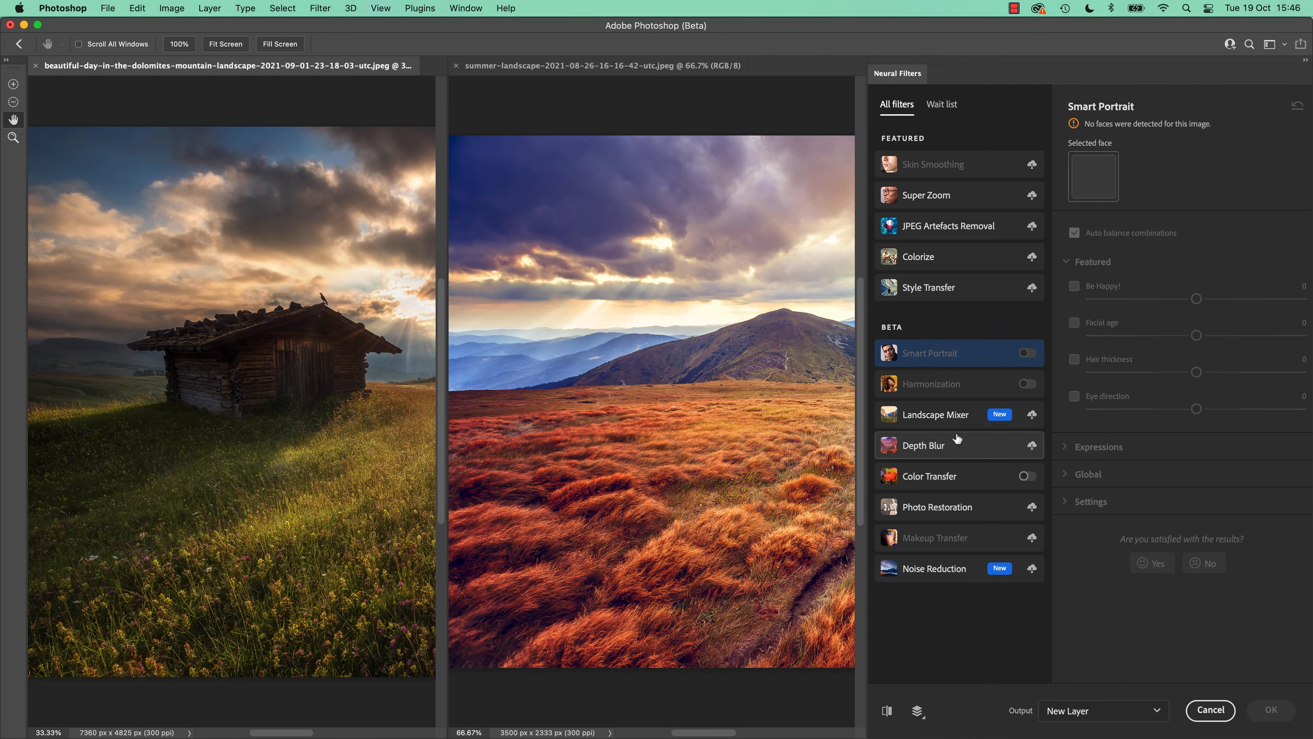
left_click(940, 473)
left_click(1026, 476)
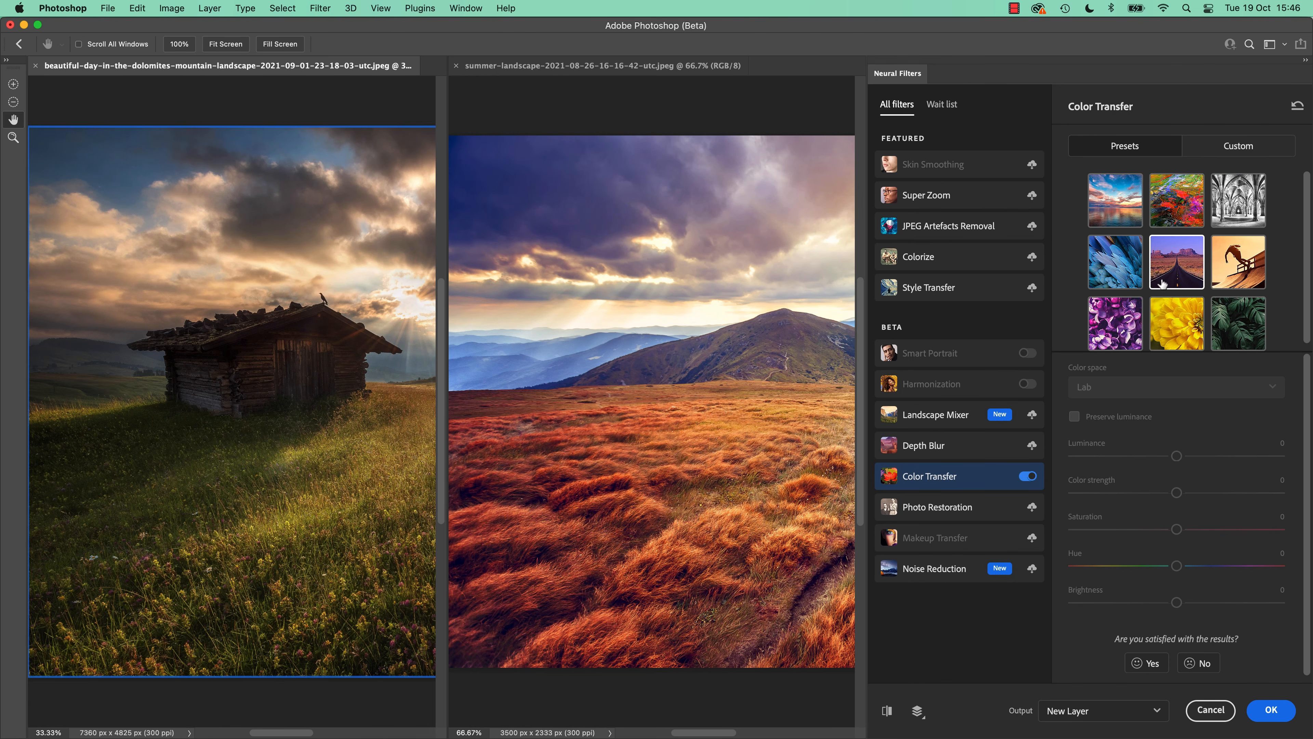
left_click(1178, 261)
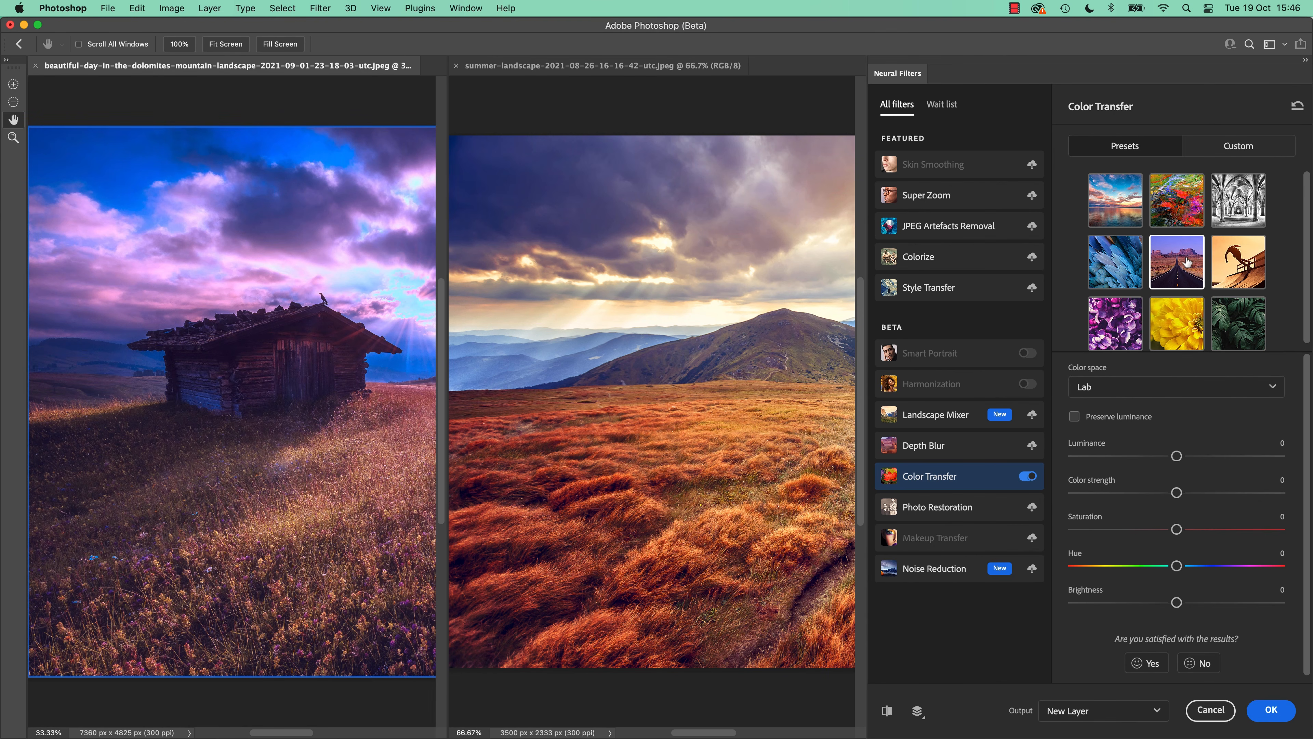
left_click(1234, 147)
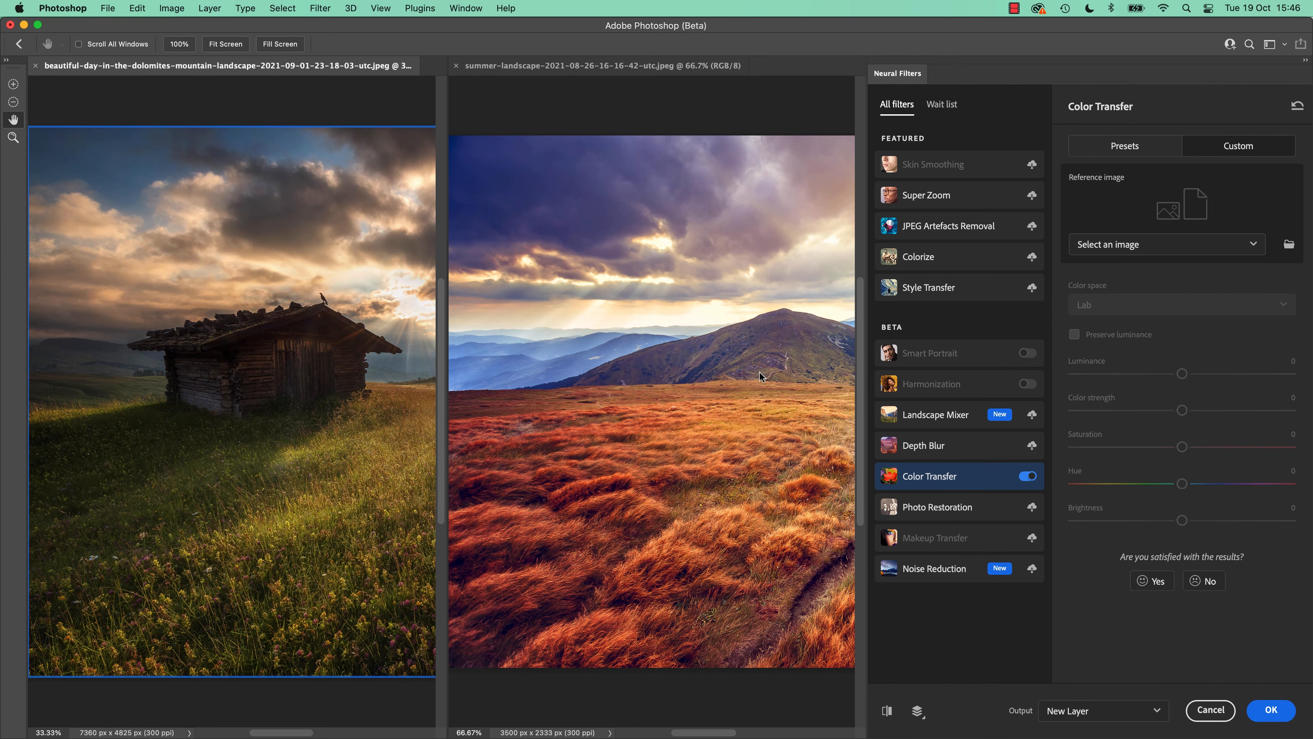
left_click(1132, 245)
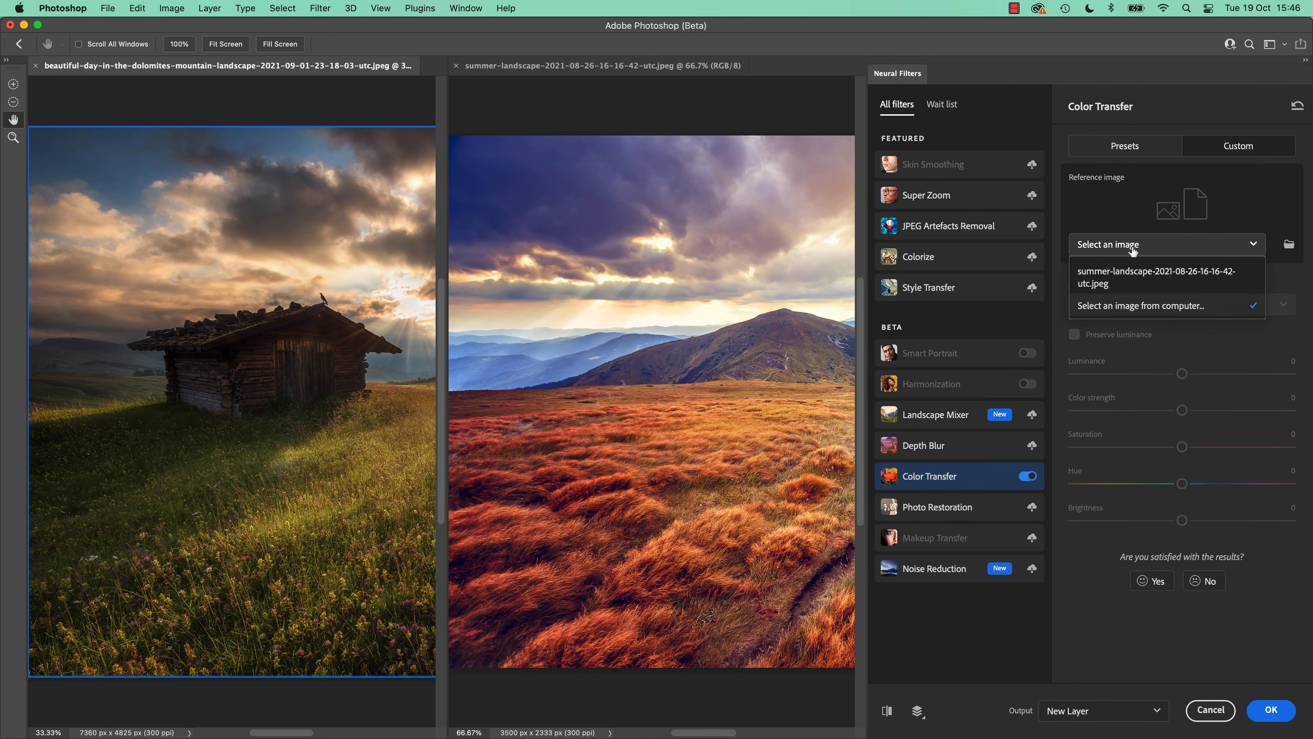
left_click(1122, 280)
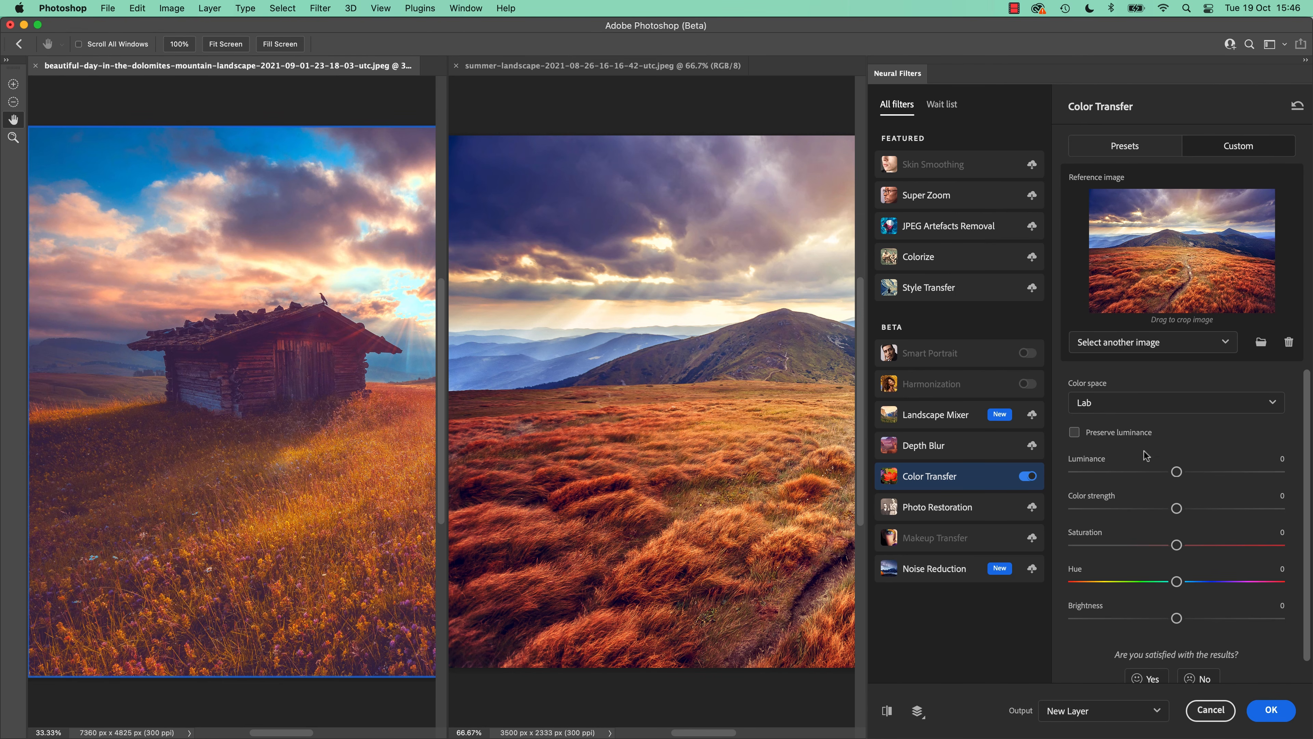
- Turn on Preserve luminance for the color transfer and compare the recolored hut landscape with the original
left_click(1076, 435)
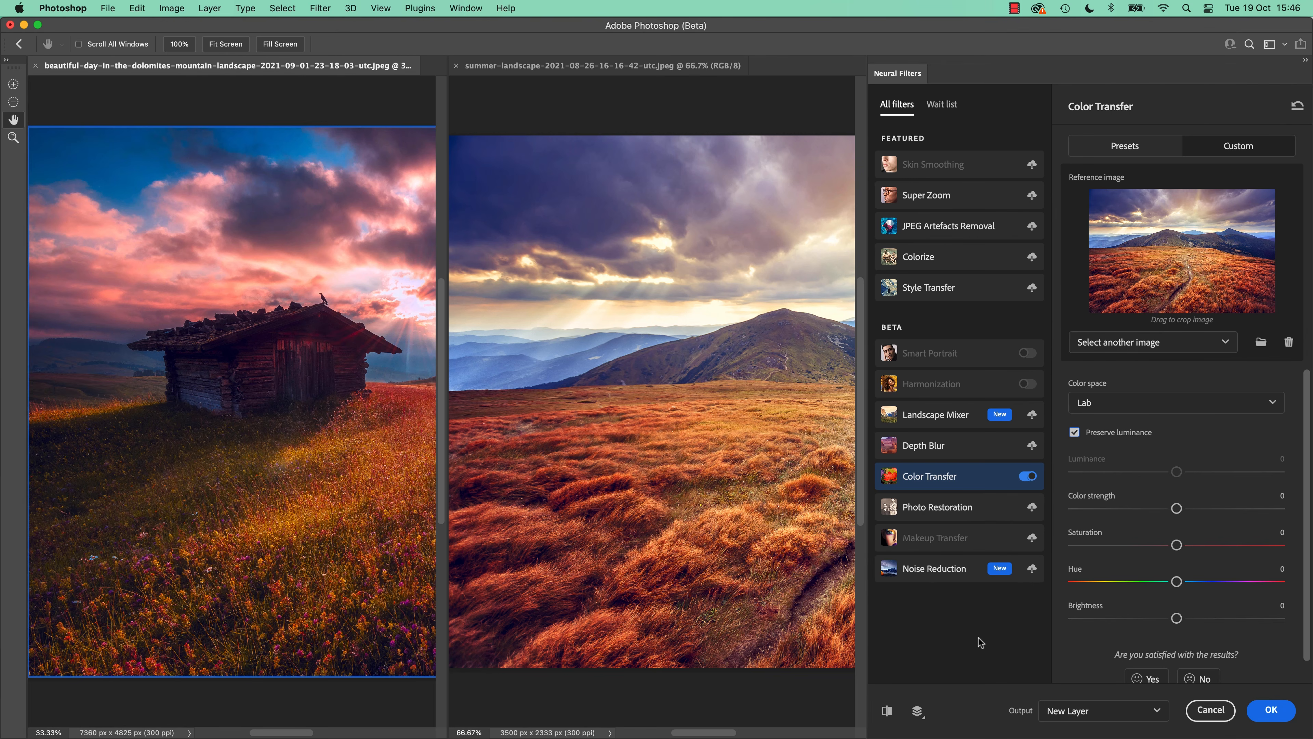
left_click(887, 712)
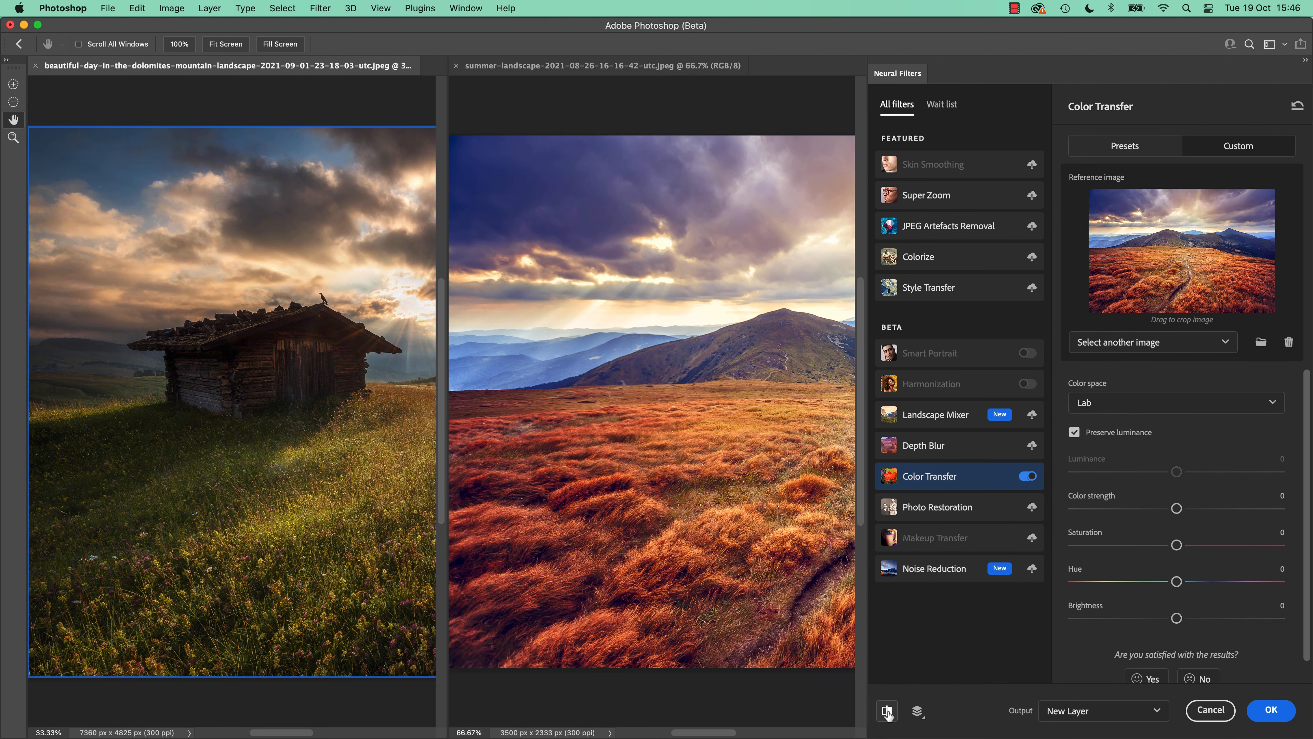
left_click(887, 711)
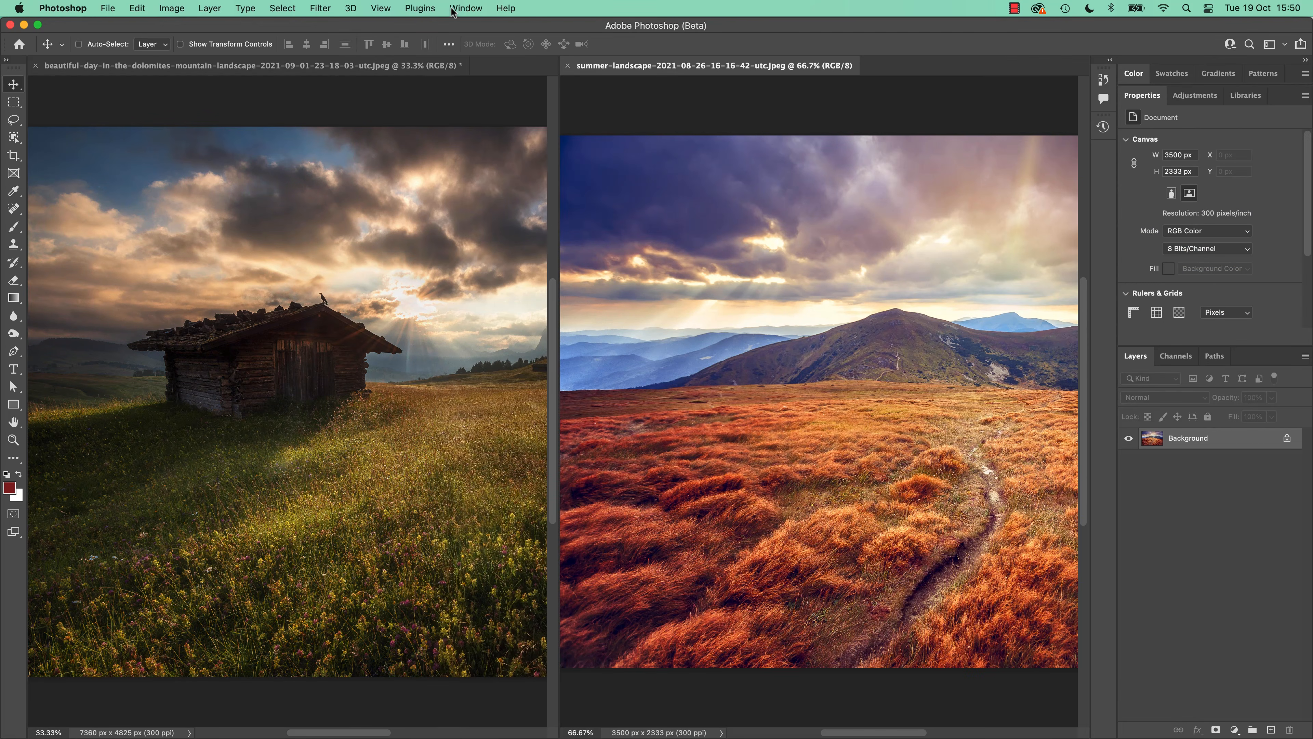
- Consolidate the side-by-side landscape documents back into tabs
left_click(438, 11)
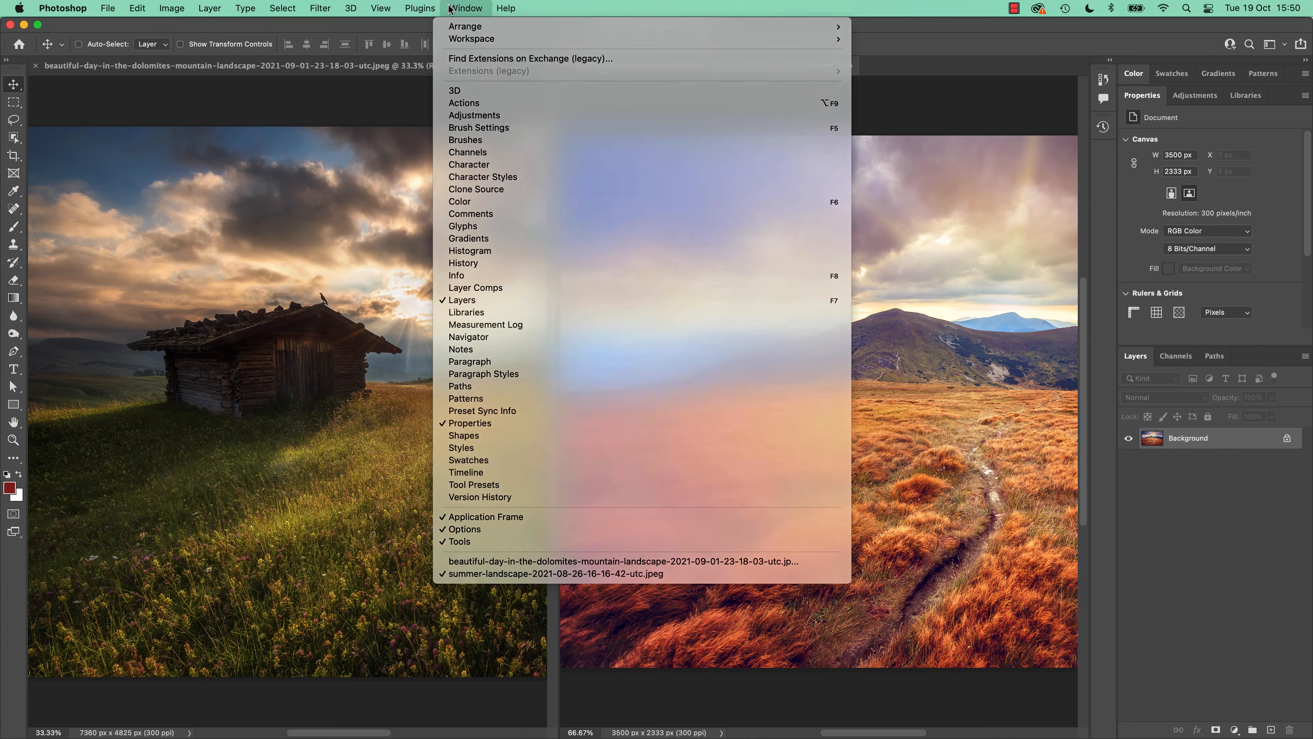
left_click(454, 10)
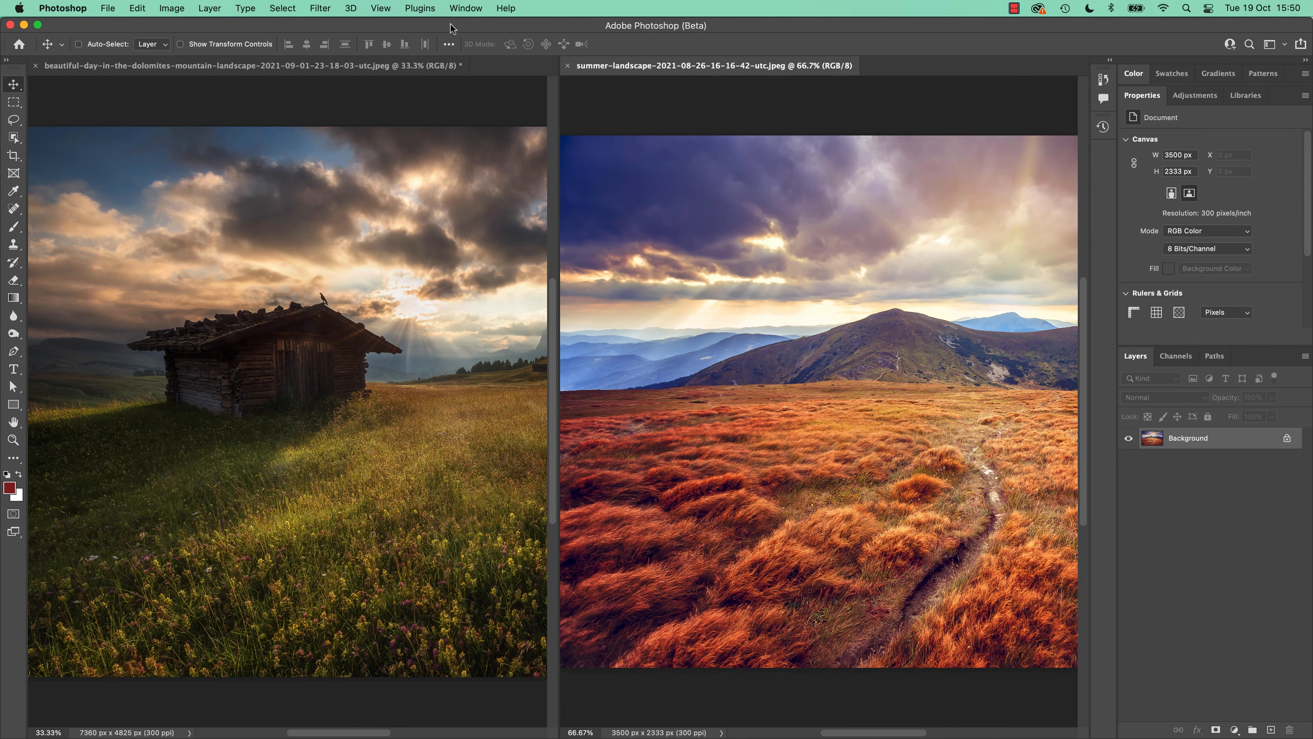
left_click(461, 10)
mouse_move(466, 28)
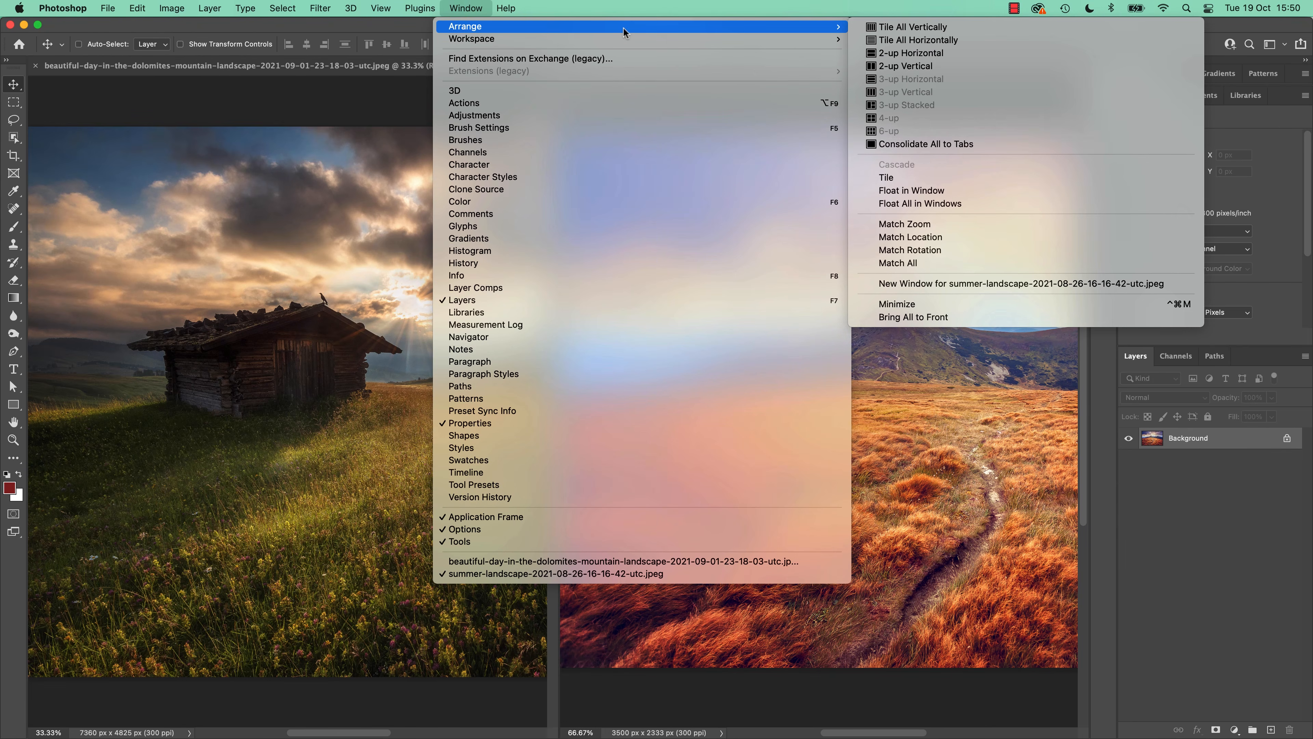
left_click(937, 144)
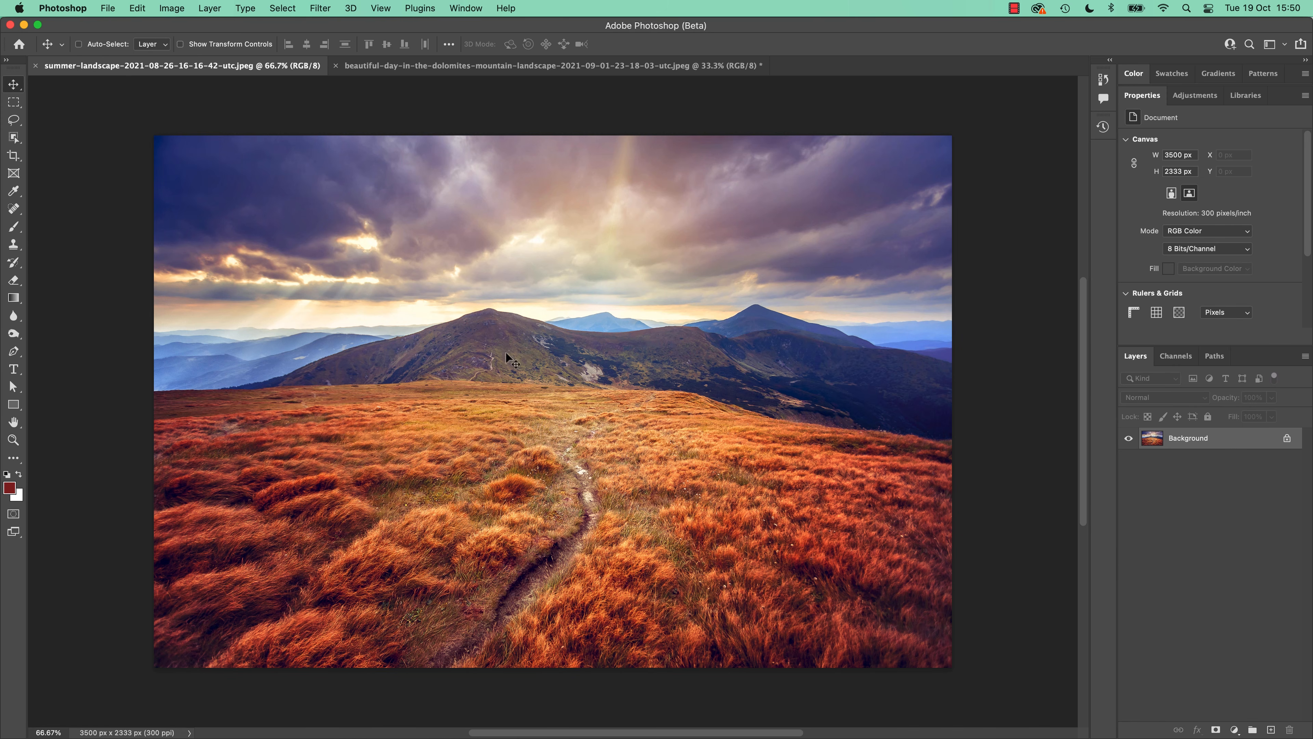
- Enable the Landscape Mixer neural filter on the summer landscape image
left_click(316, 11)
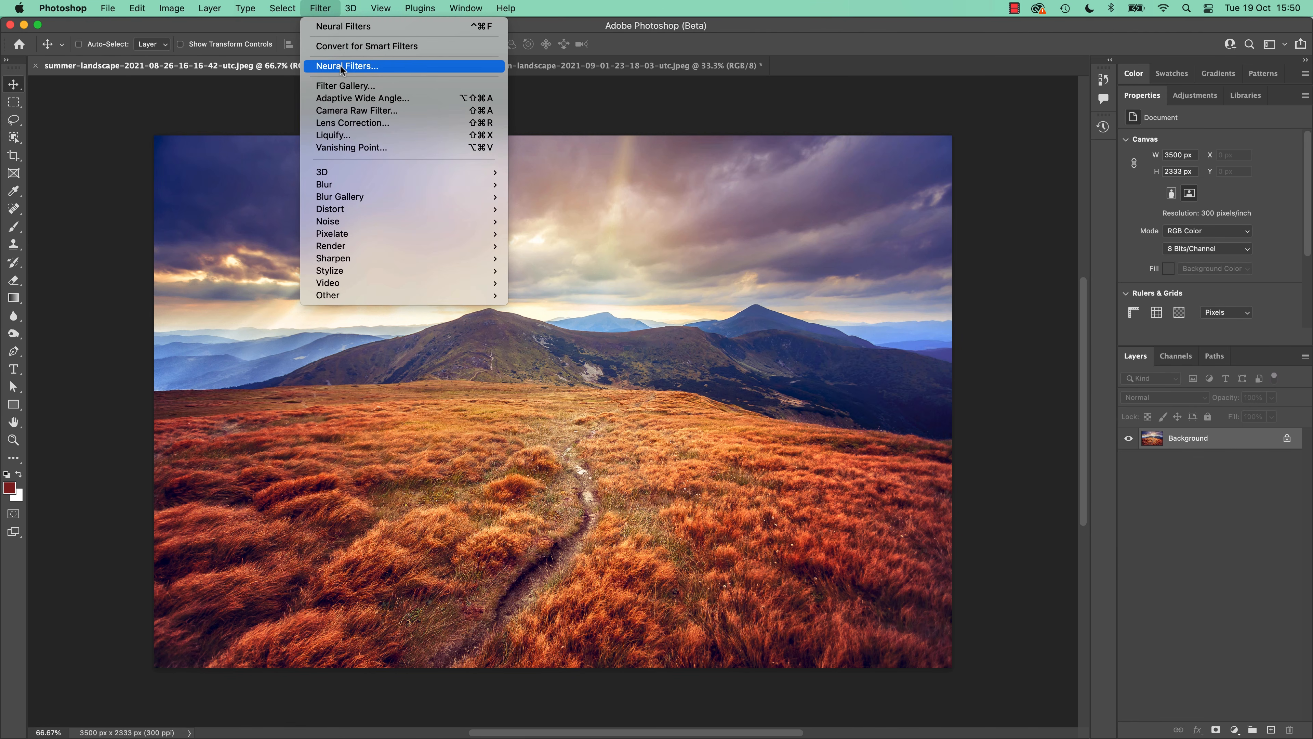
left_click(322, 66)
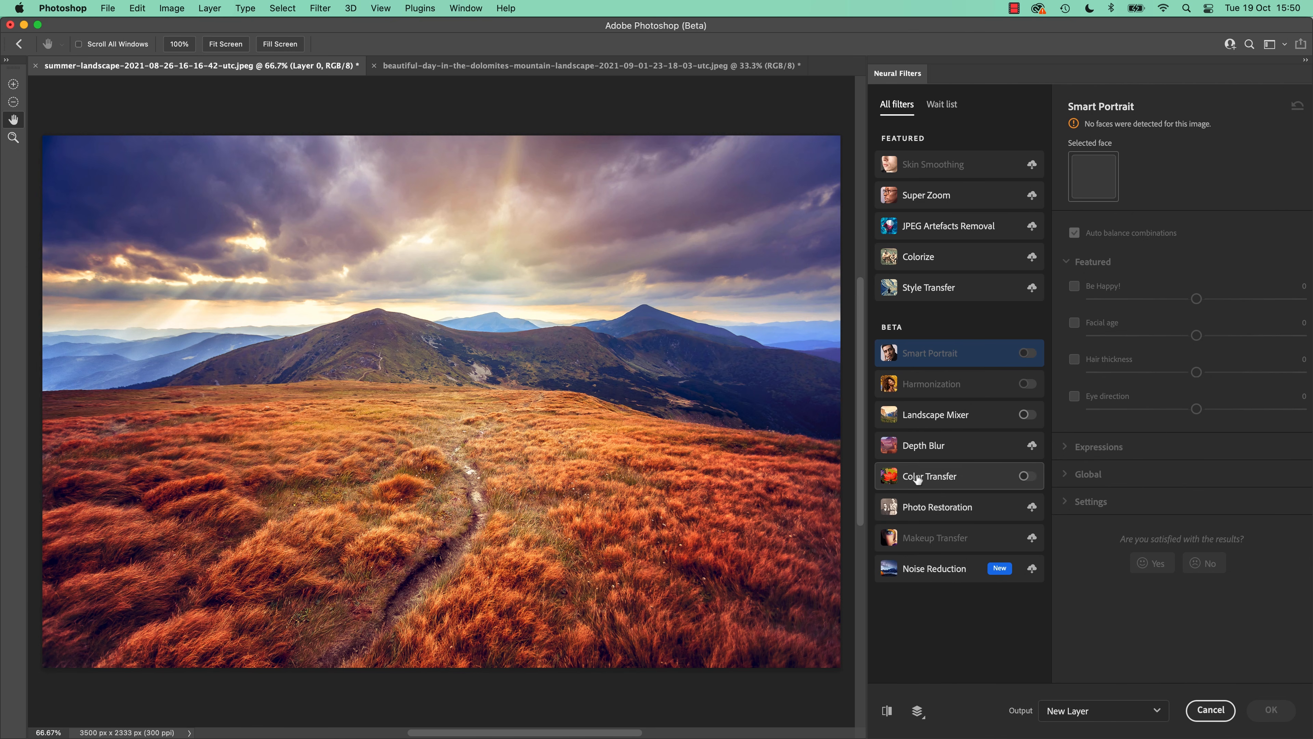
left_click(936, 416)
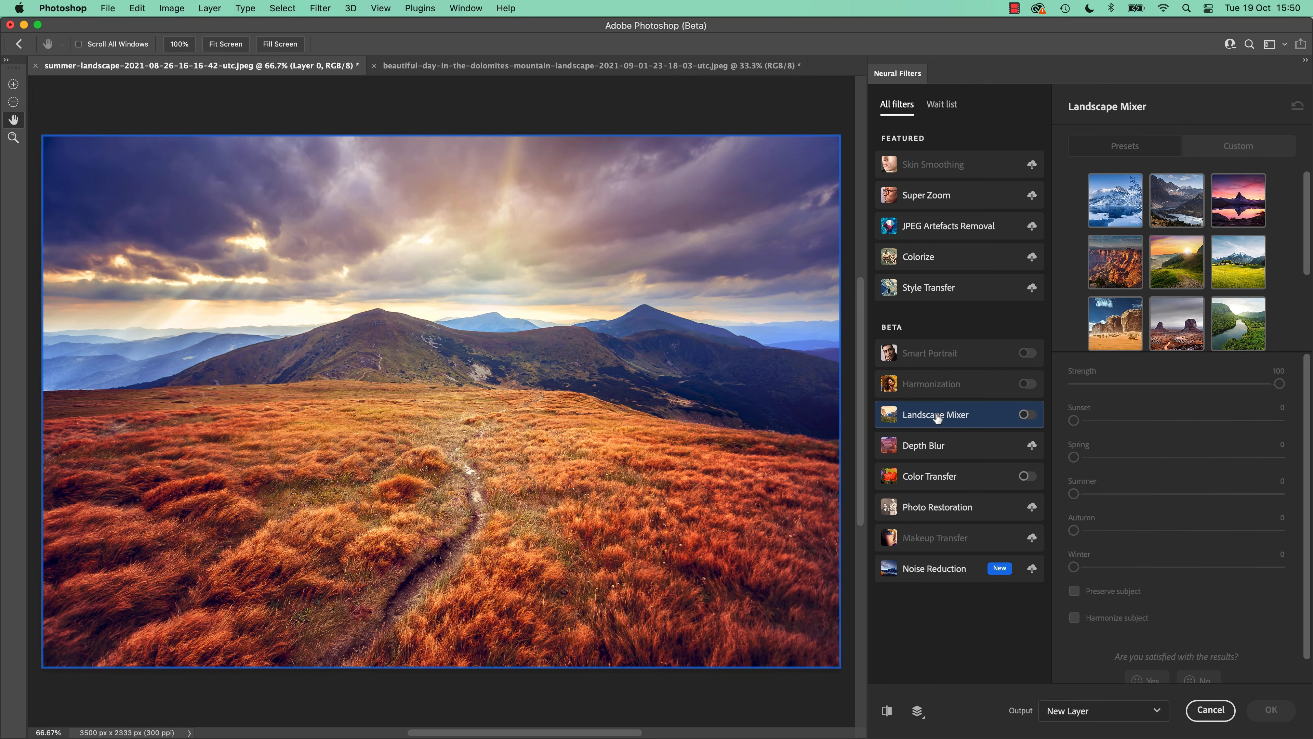
left_click(1027, 415)
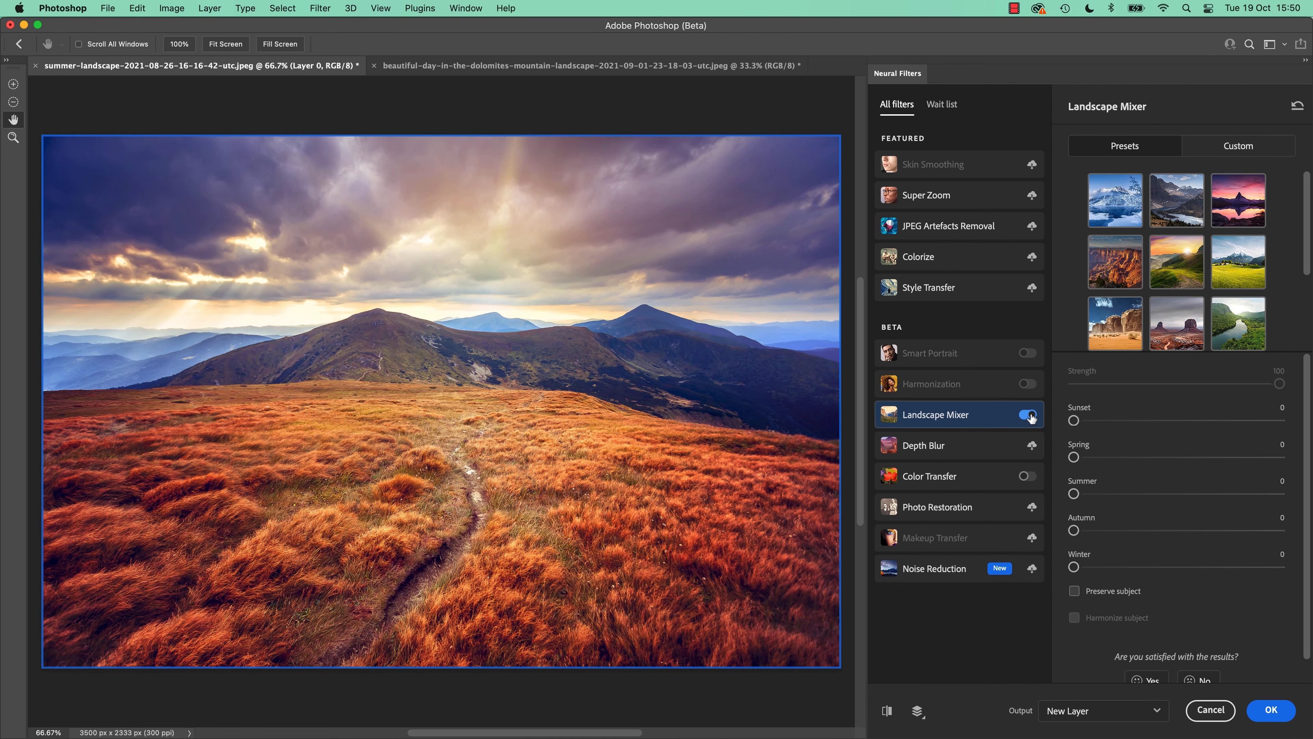
- Apply the snowy blue mountain preset to the summer landscape and compare the result with the original
left_click(1124, 202)
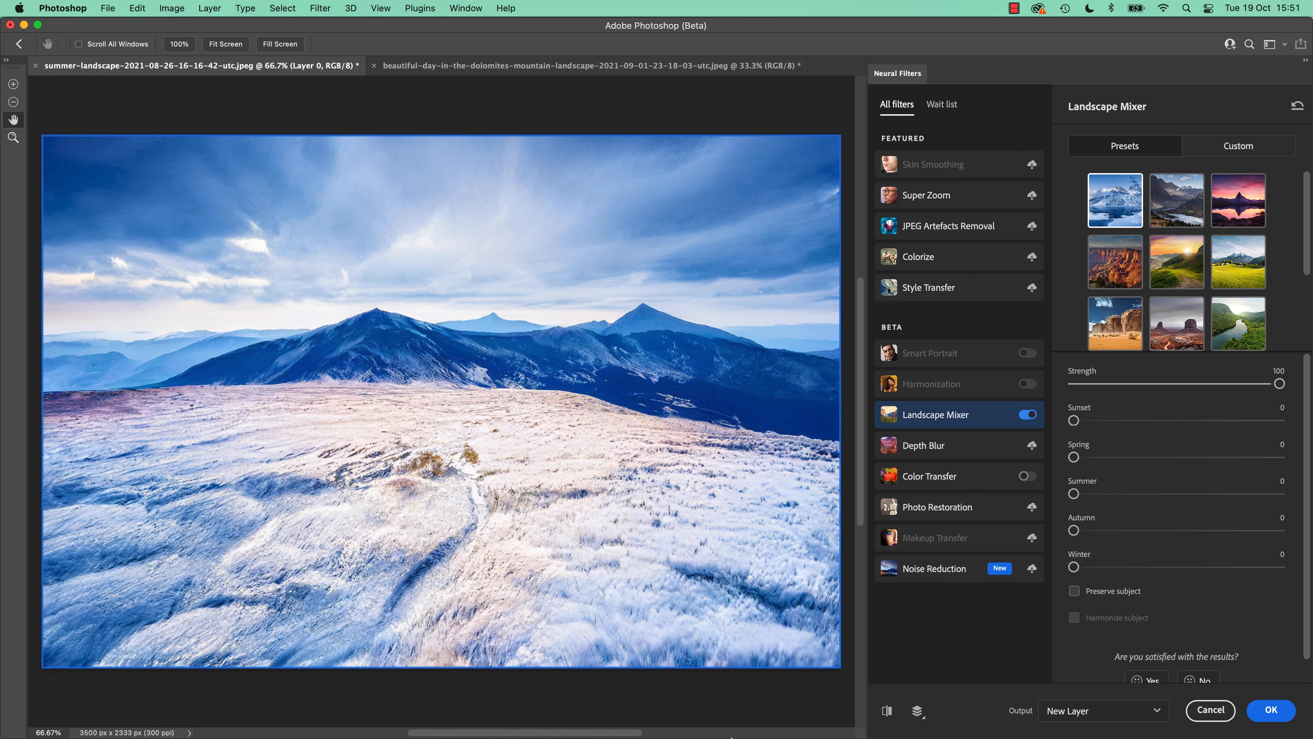
left_click(887, 711)
left_click(888, 711)
- Apply the pink sunset mountain preset to the landscape and compare it with the original image
left_click(1245, 212)
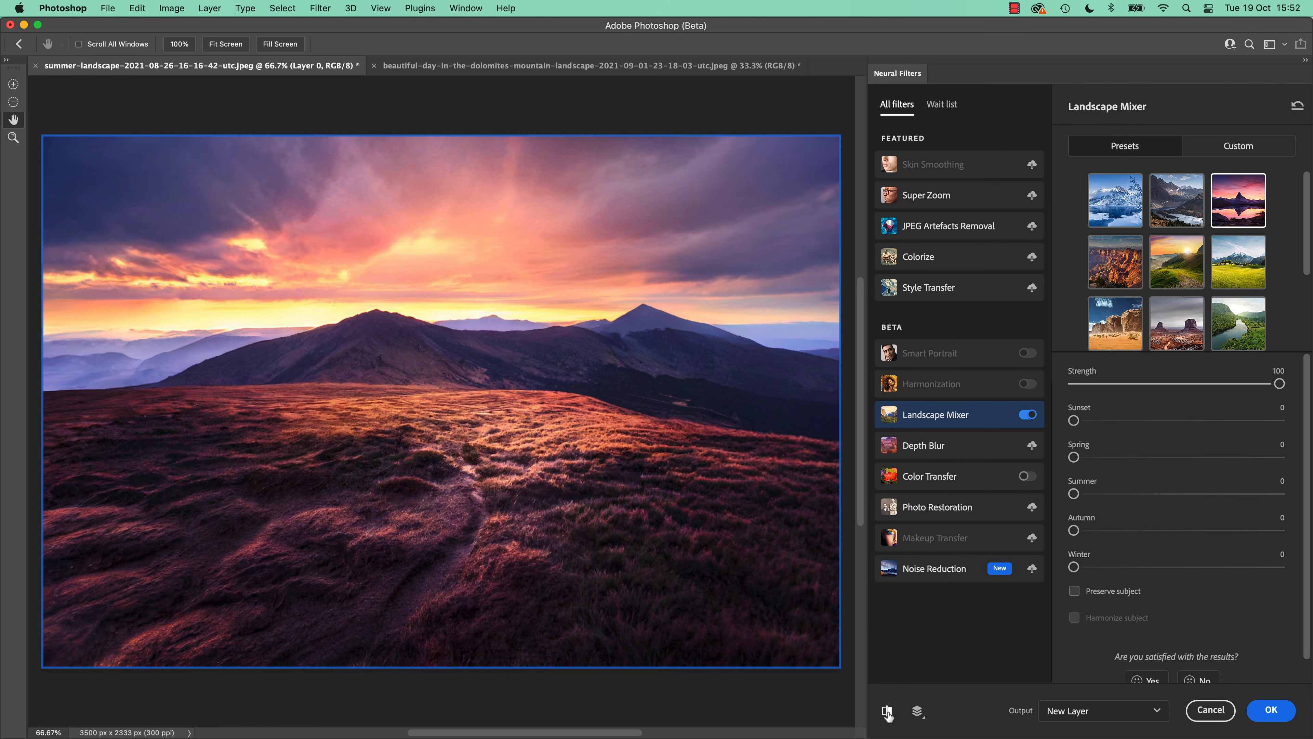
left_click(887, 711)
left_click(887, 711)
left_click(887, 712)
left_click(886, 711)
- Switch Landscape Mixer to custom settings, set Winter to 76, and compare the effect with the original
left_click(1201, 149)
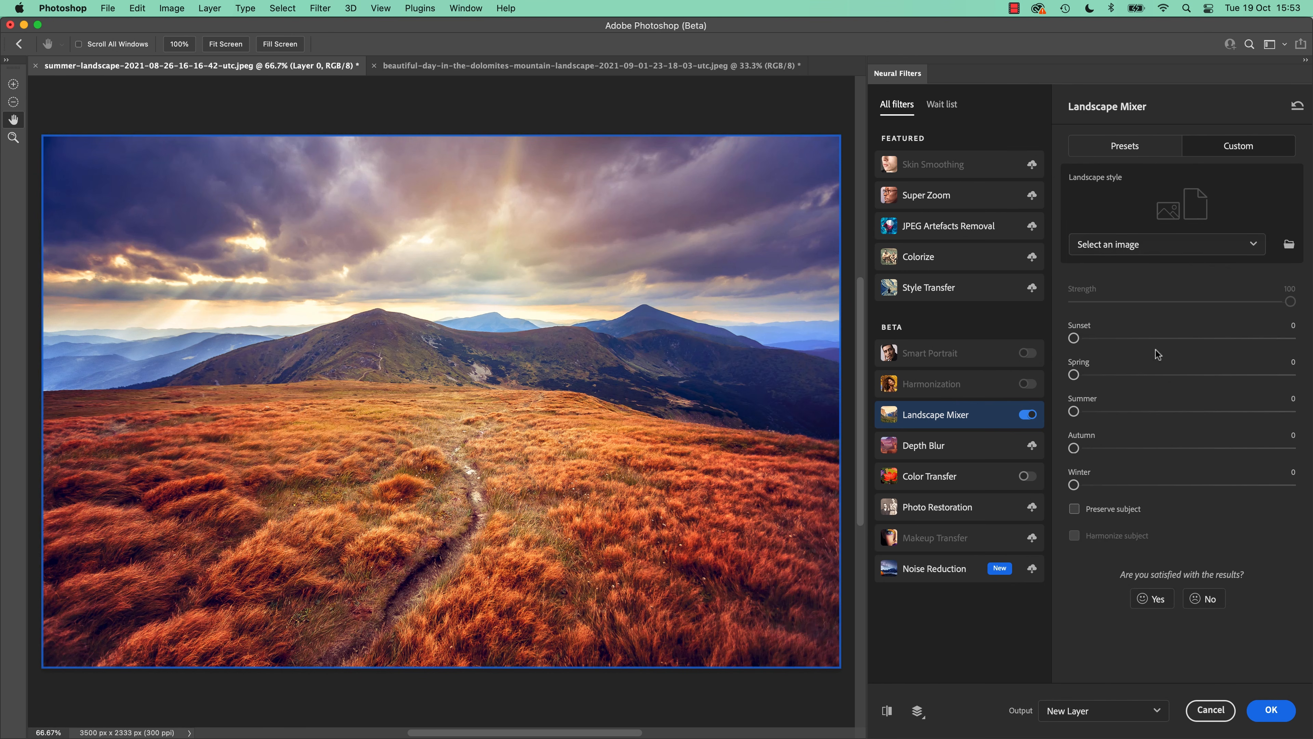
left_click_drag(1074, 485, 1240, 487)
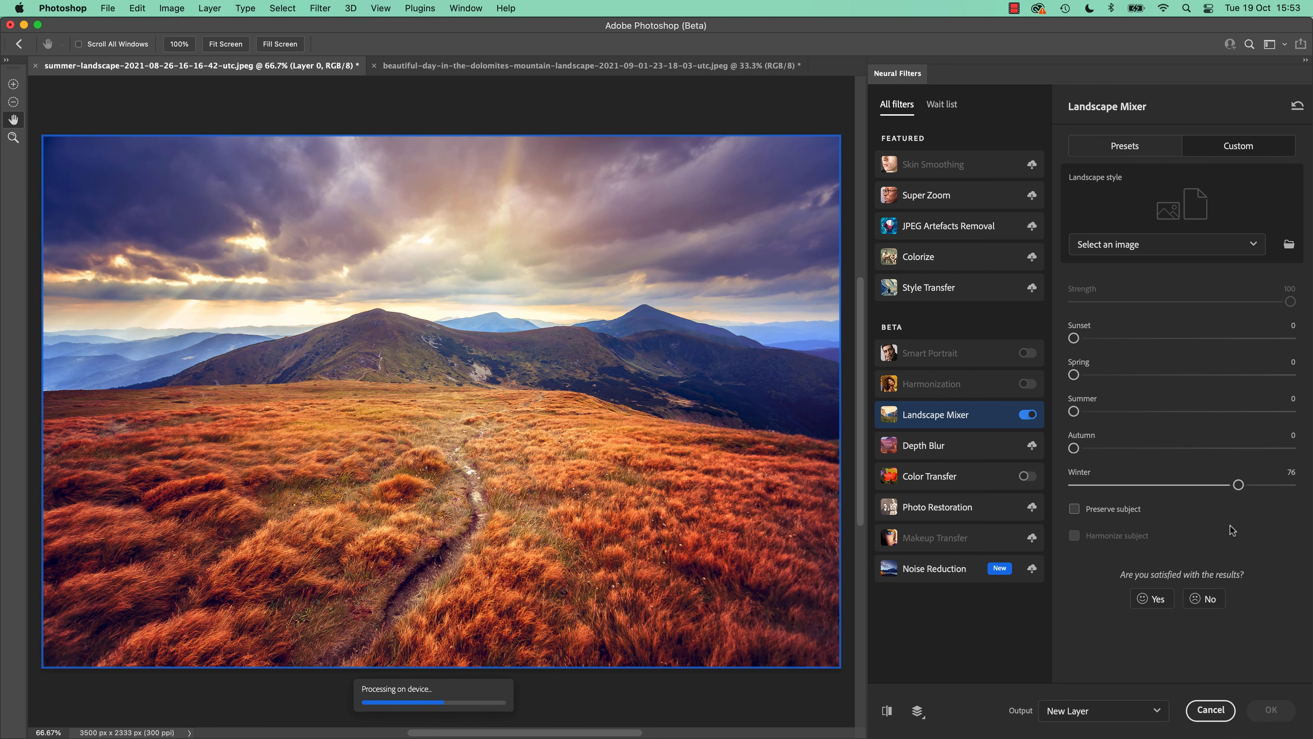
left_click(887, 712)
left_click(887, 712)
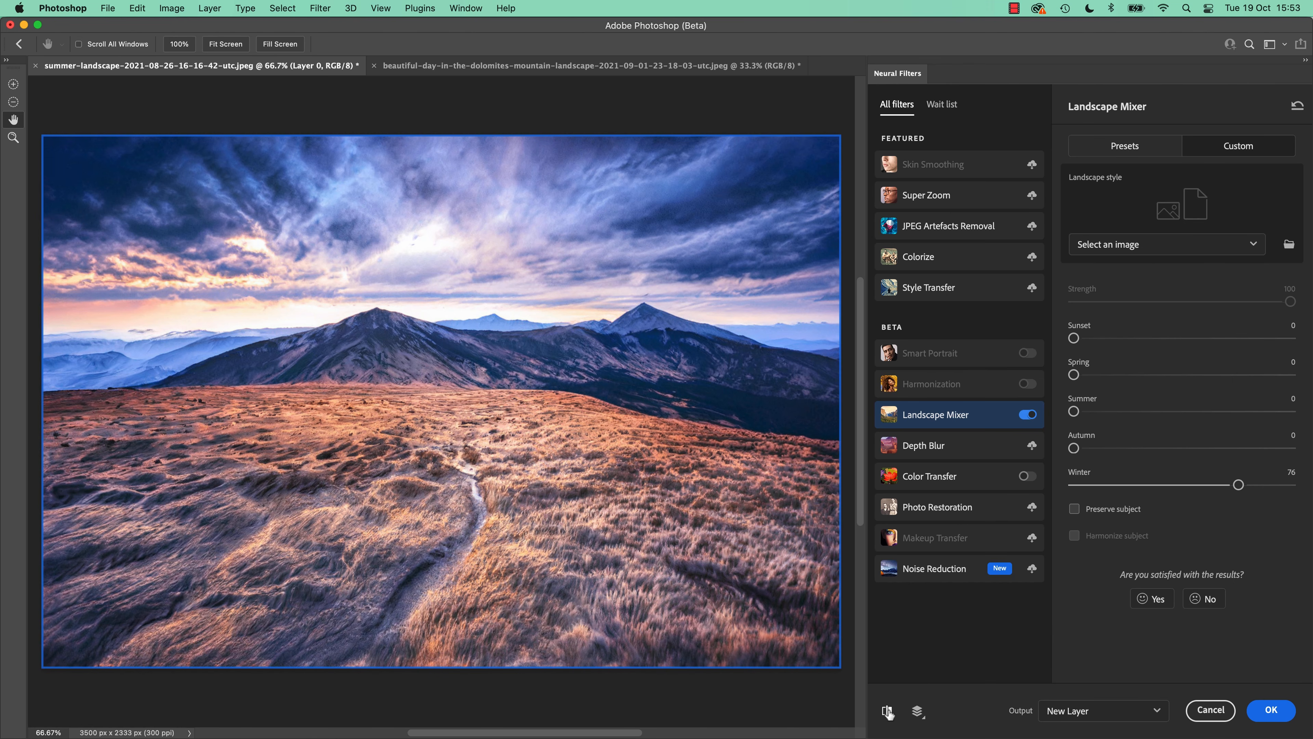
- Raise the Winter strength to 100 and compare the wintry landscape with the original
left_click_drag(1238, 485, 1291, 485)
left_click(887, 711)
left_click(887, 711)
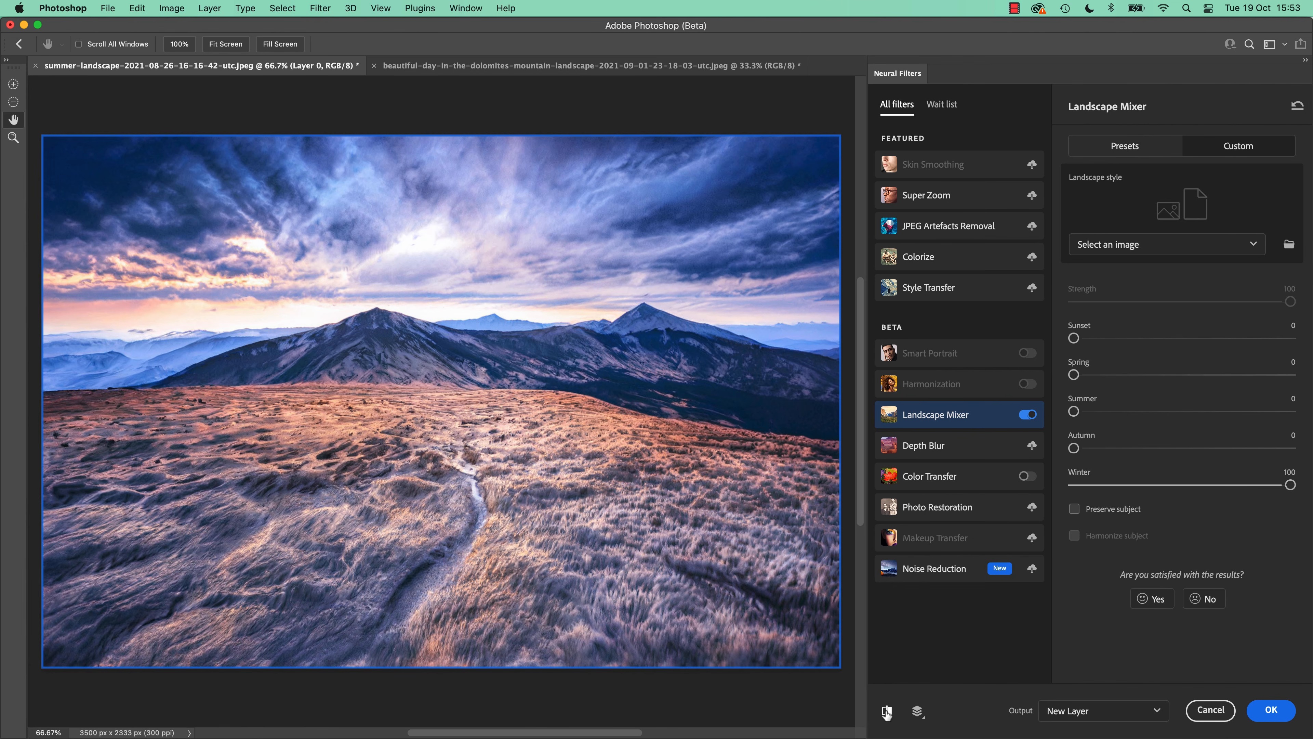
- Set the Landscape Mixer's Winter amount to 0 and Spring to 100, and compare the result with the original
left_click_drag(1290, 485, 1026, 505)
left_click_drag(1075, 376, 1308, 387)
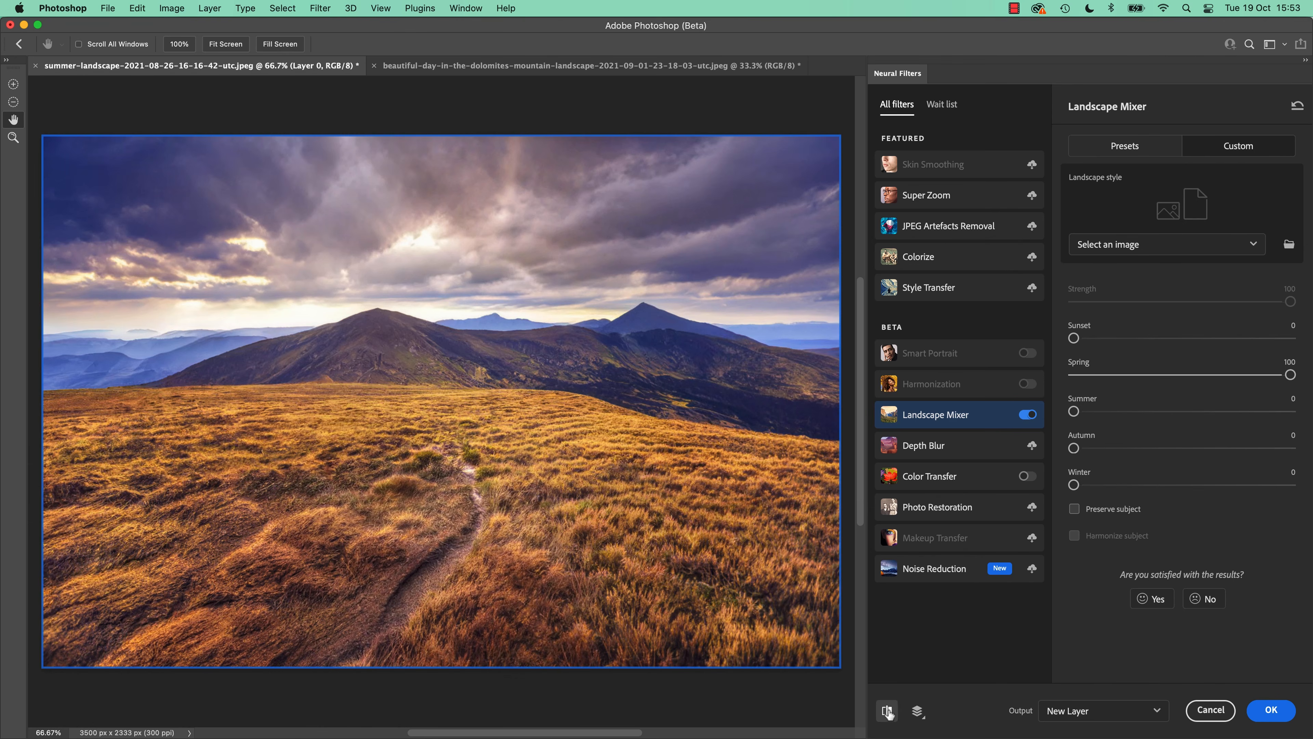
left_click(888, 713)
left_click(887, 713)
- Raise the Landscape Mixer's Sunset amount to 100 and compare the mountain landscape with its original
left_click_drag(1074, 338, 1308, 344)
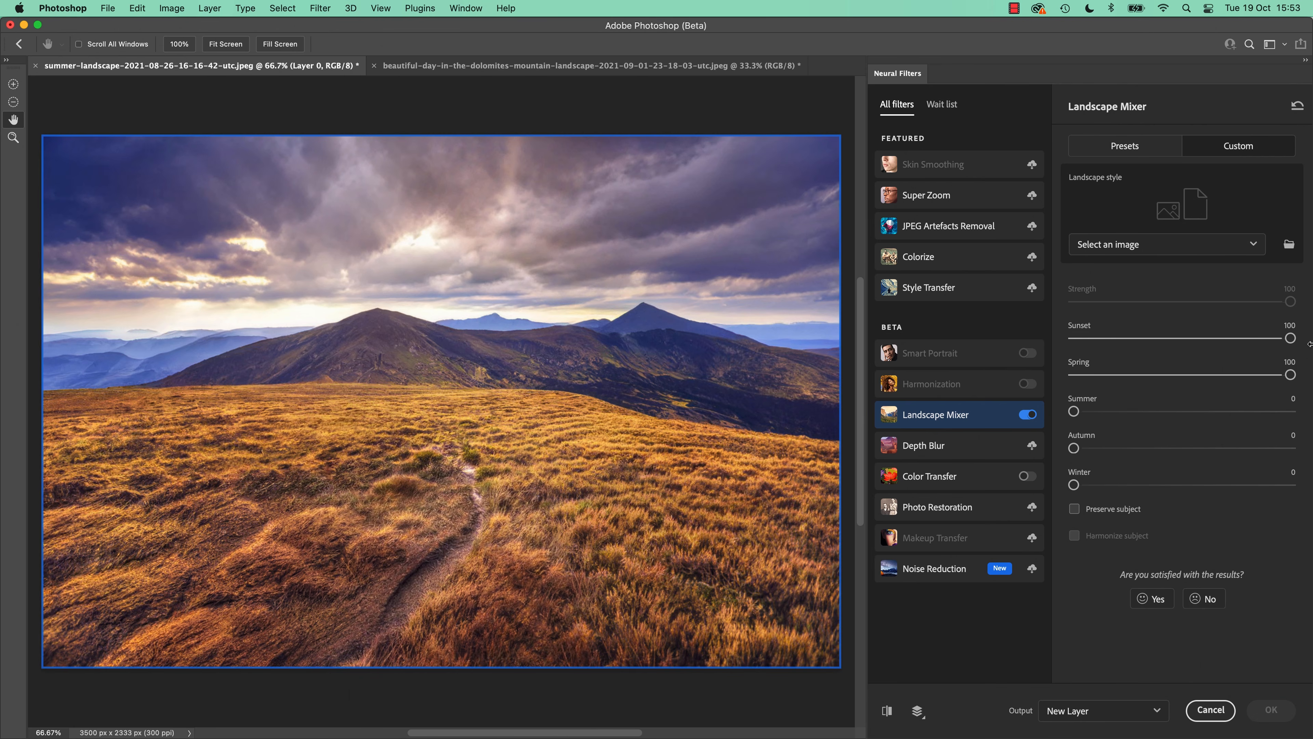
left_click(887, 713)
left_click(887, 713)
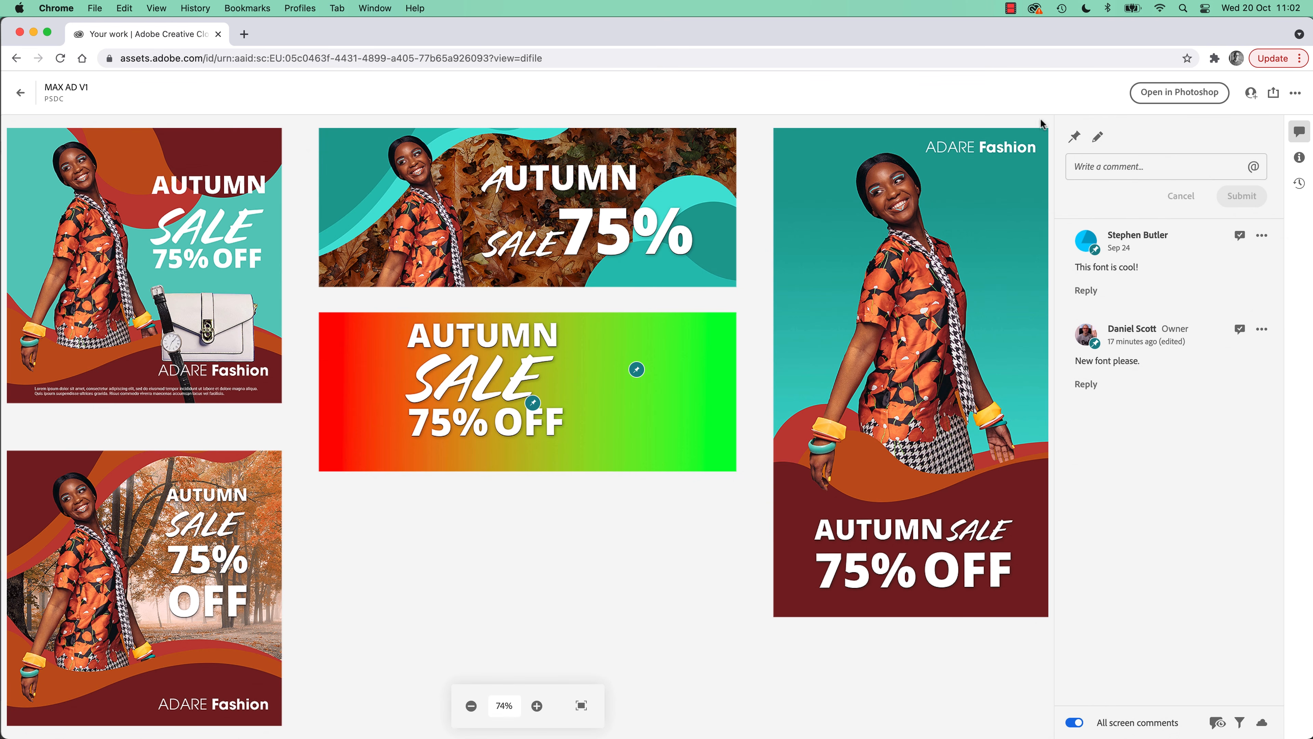
- In Chrome, pin a red comment above the square handbag ad's headline, addressing the designer with "you are the greatest designer of all time."
left_click(1076, 138)
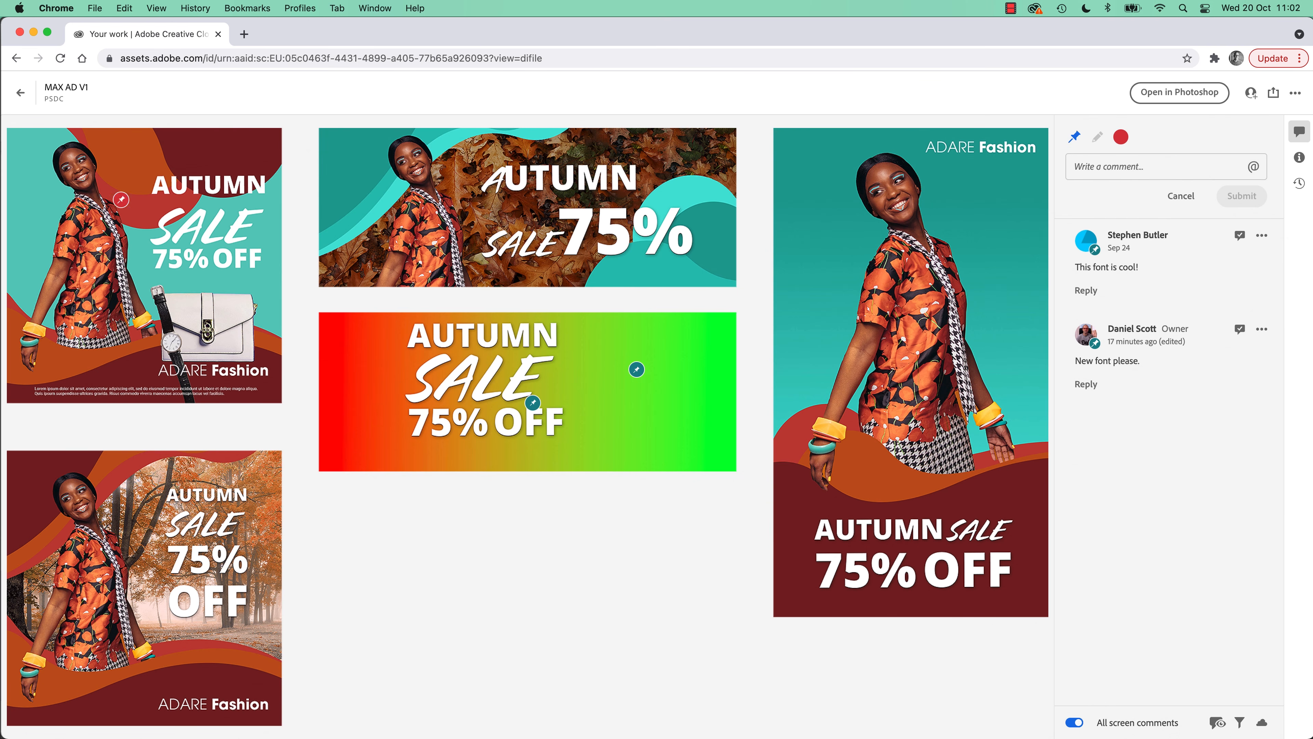
left_click(243, 153)
type("Dan you are the greatest designer of all time.")
key("Return")
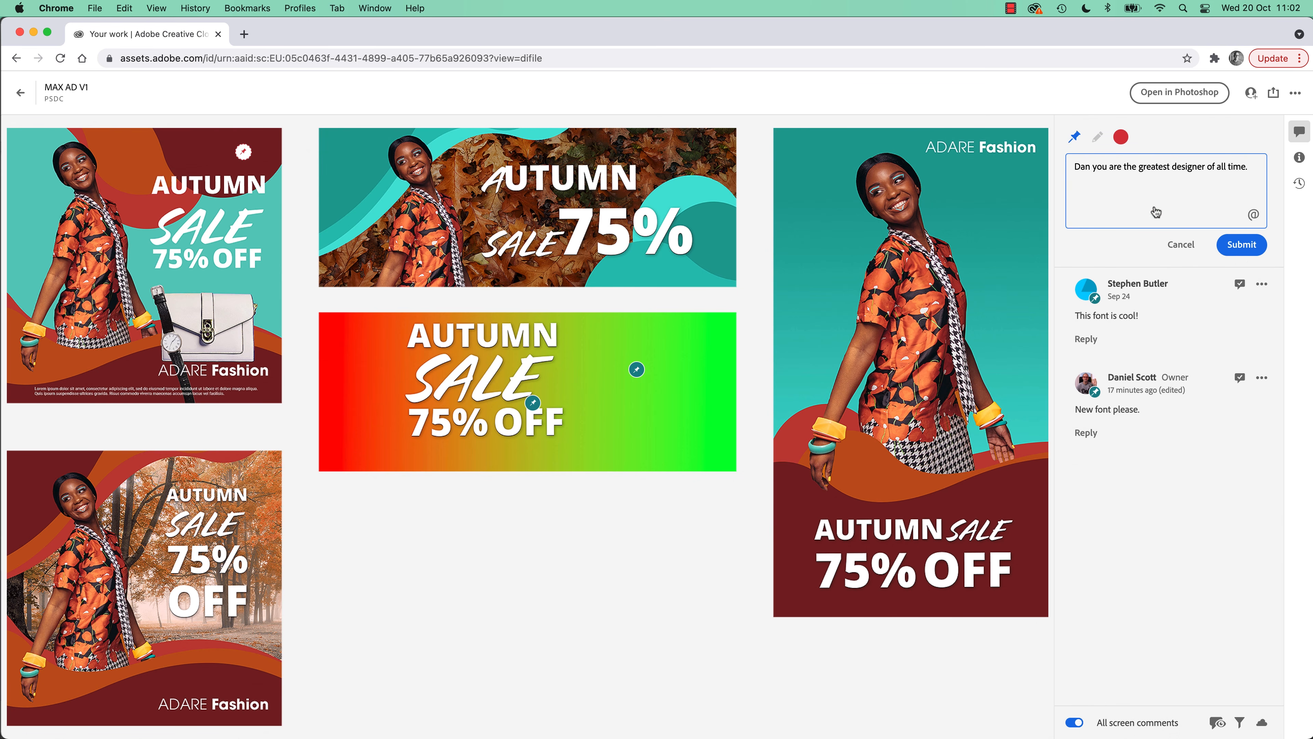
left_click(1242, 245)
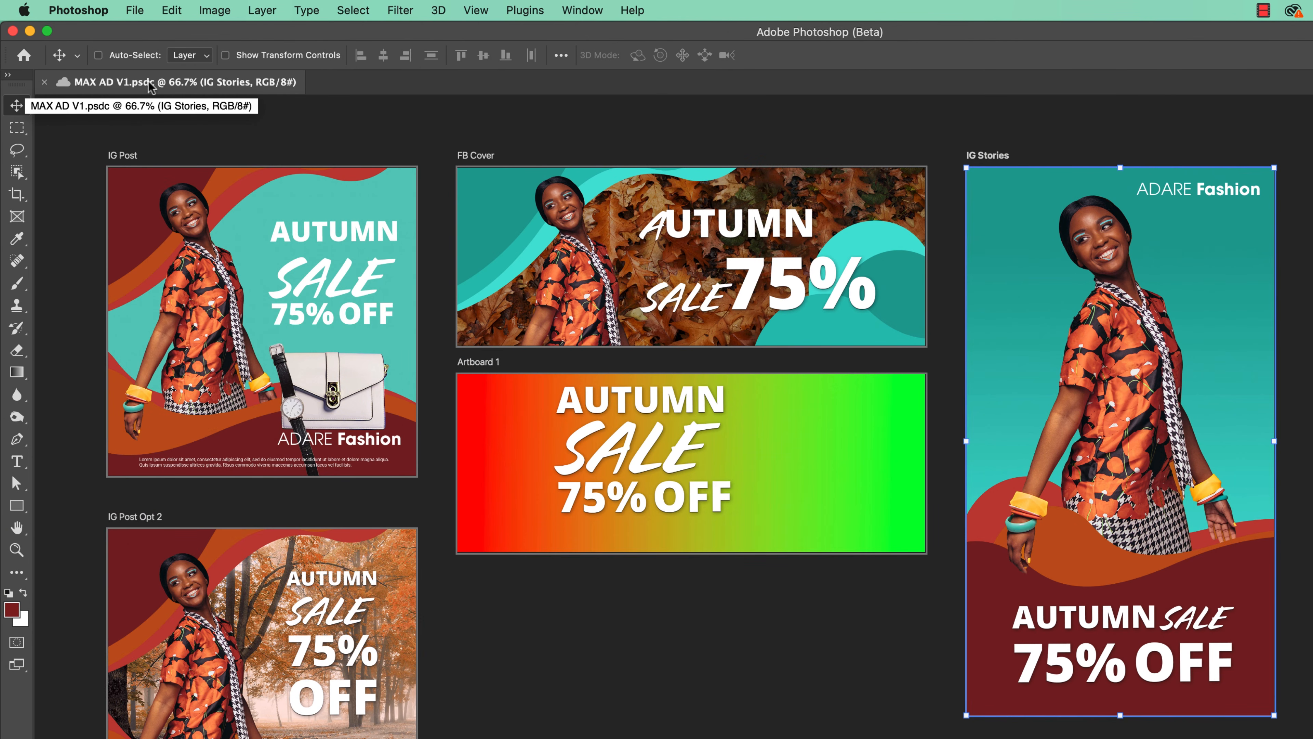
- In Photoshop, examine the computer and cloud Save As options for MAX AD V1, suppress the location prompt, and leave without saving
left_click(135, 11)
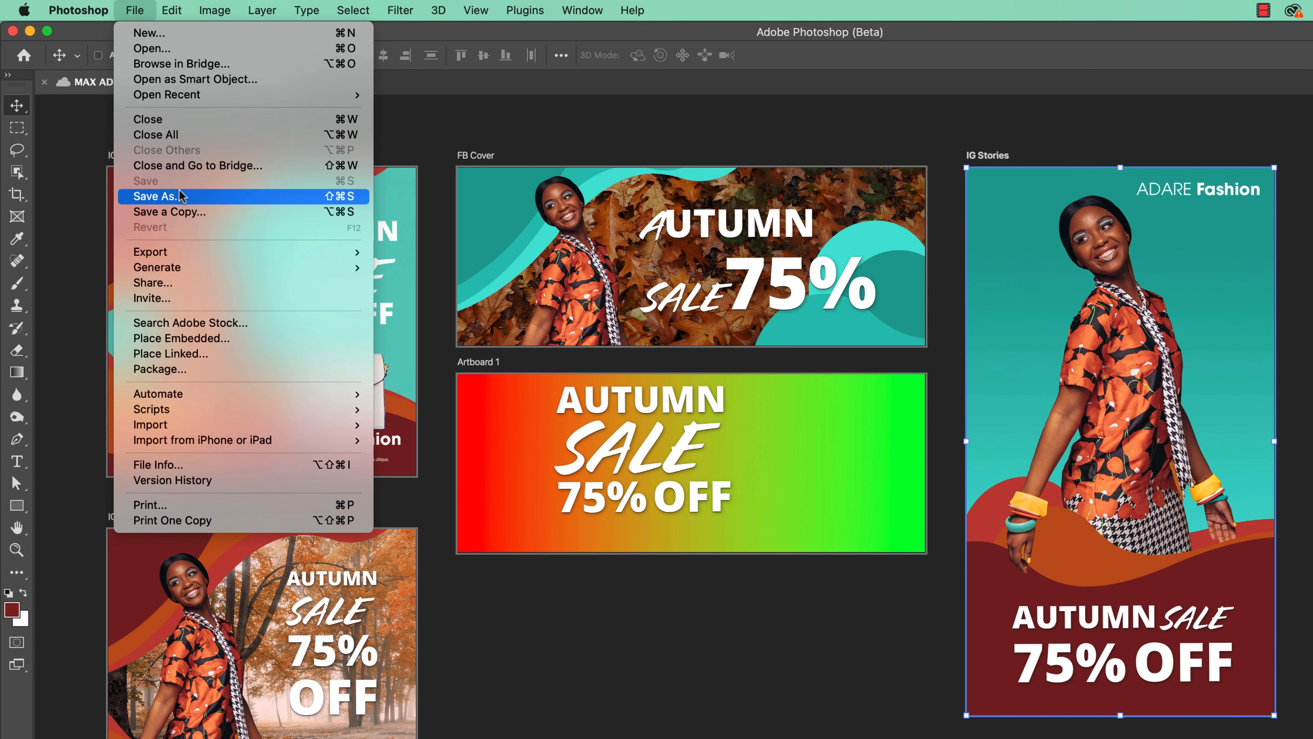
left_click(159, 202)
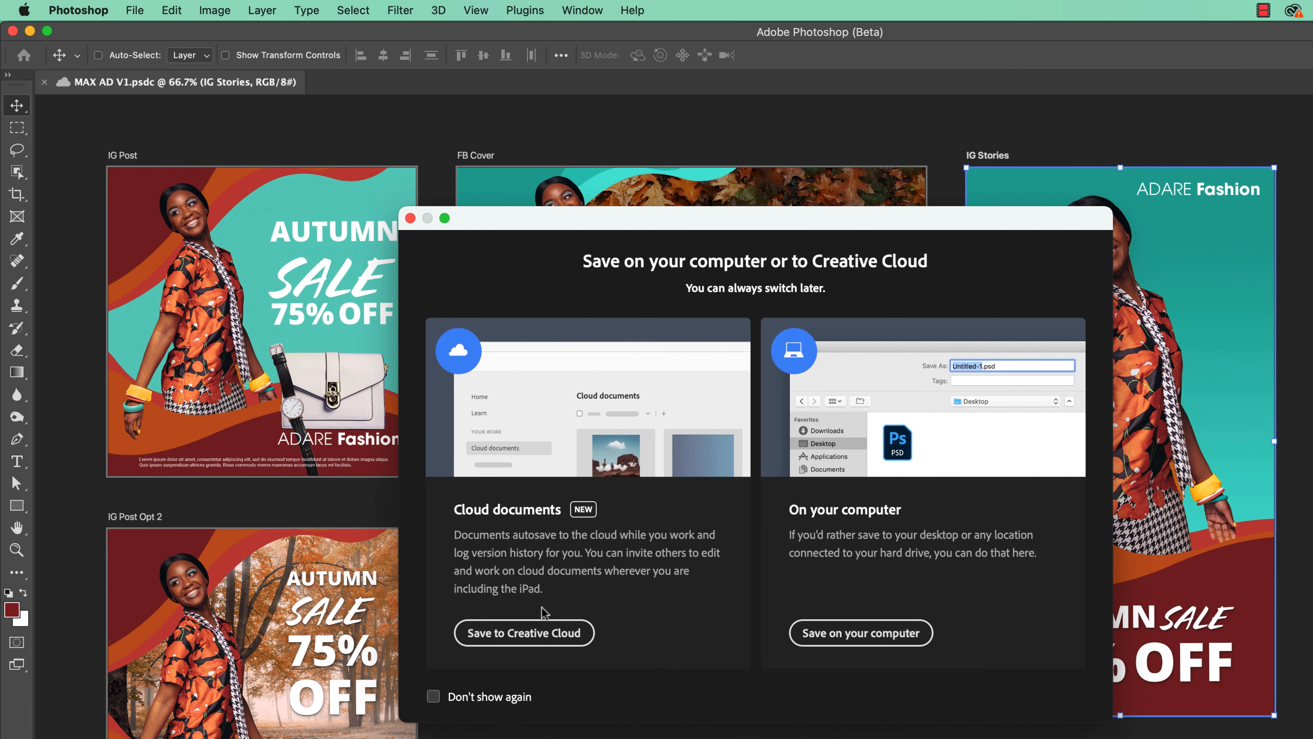
left_click(434, 698)
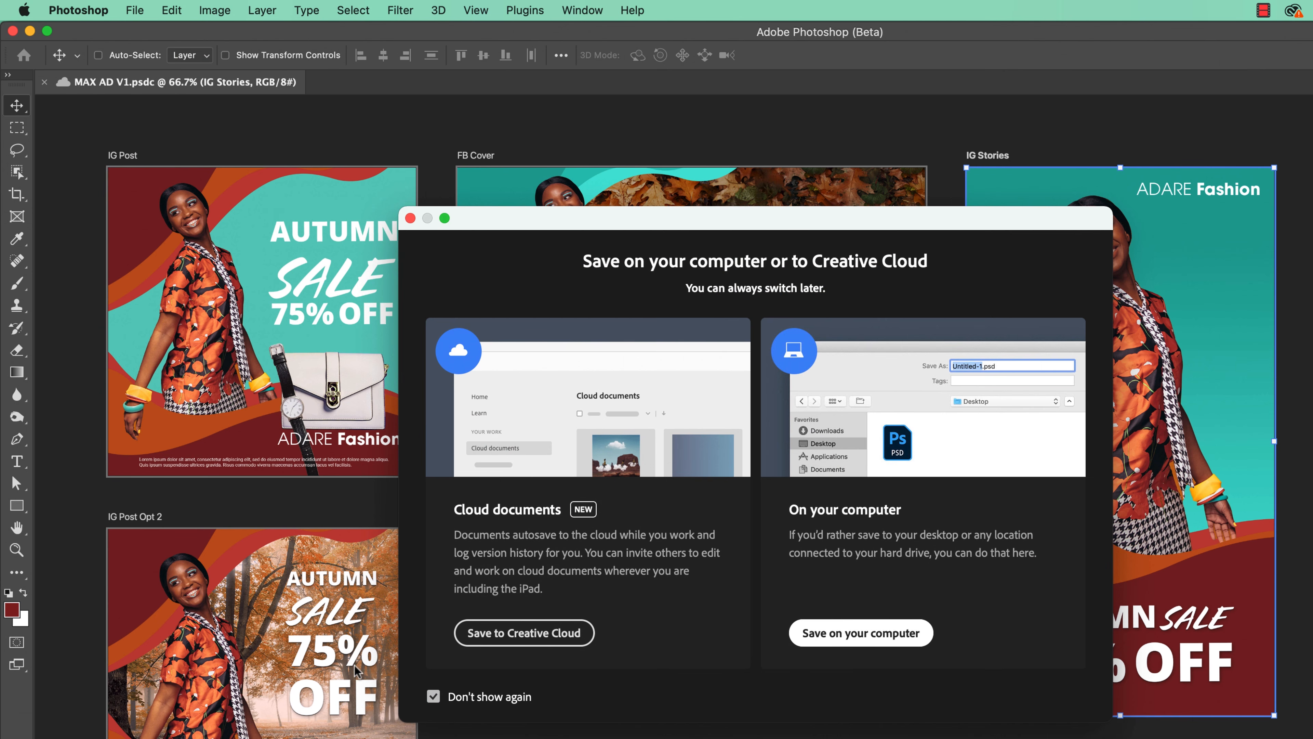
left_click(844, 641)
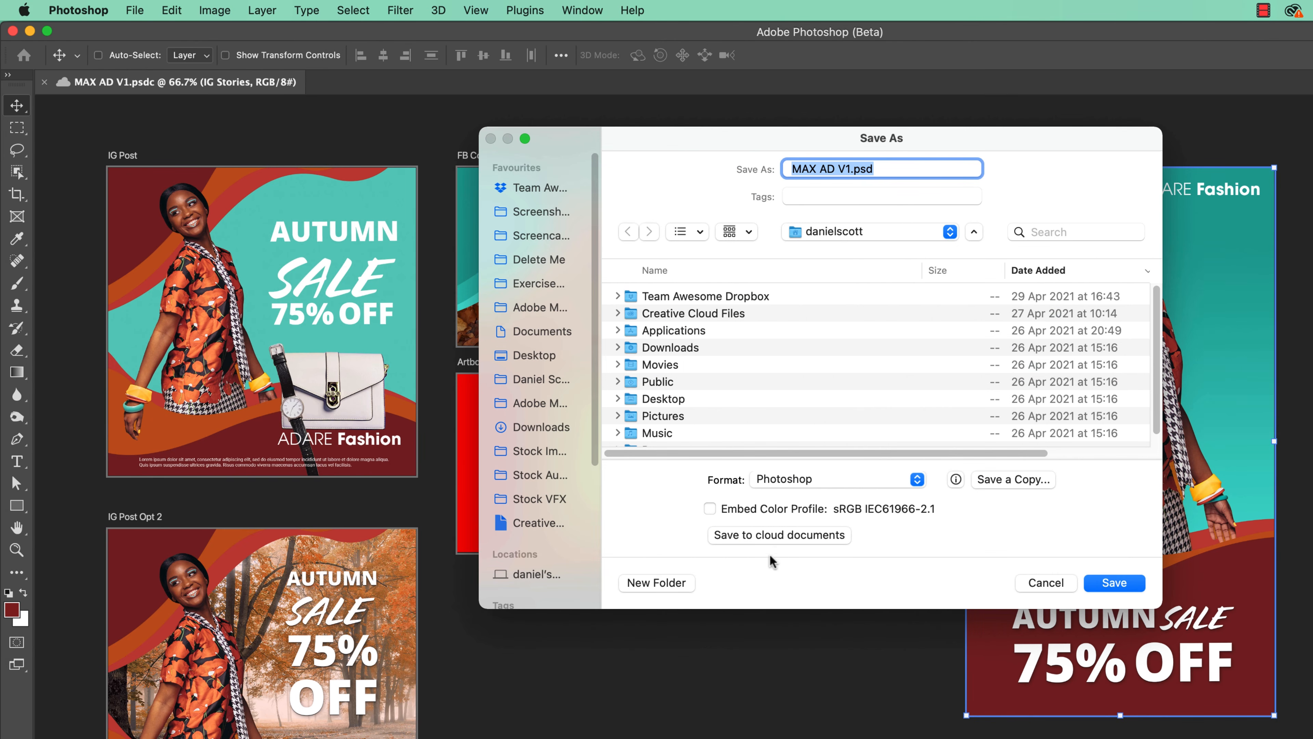
left_click(790, 534)
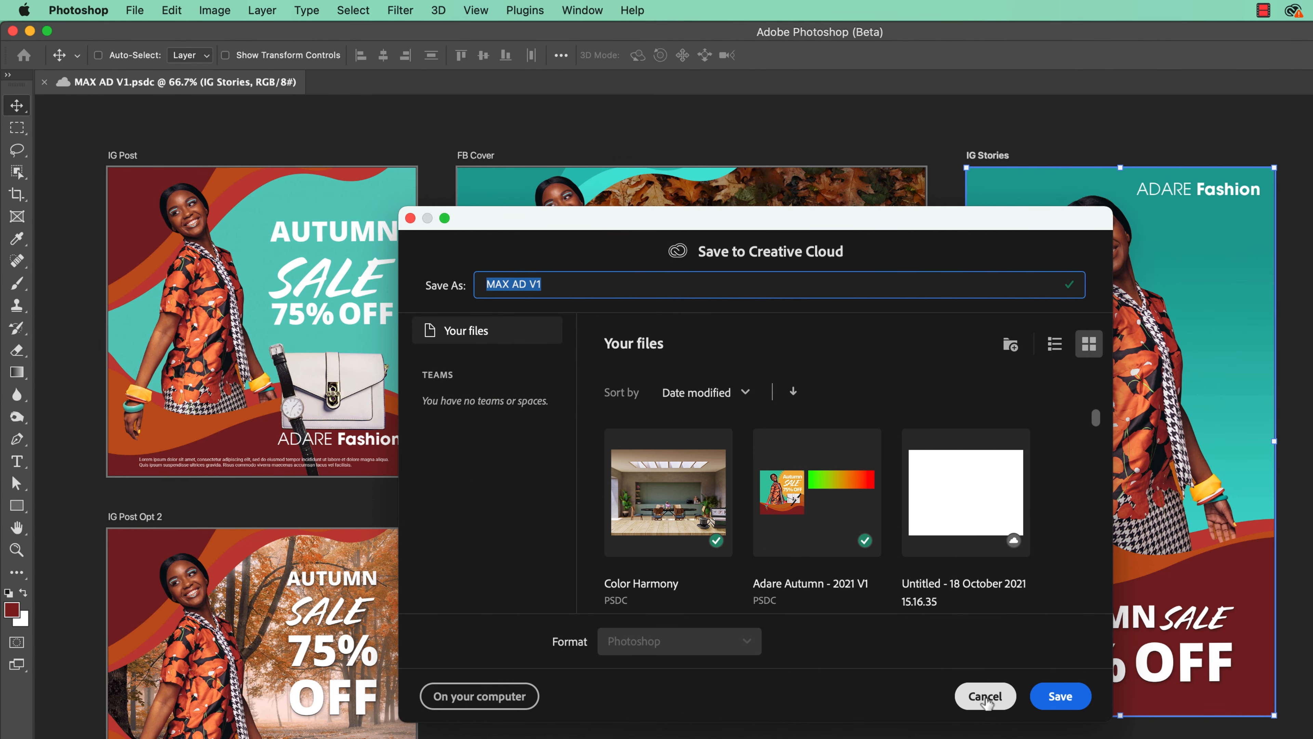
left_click(984, 707)
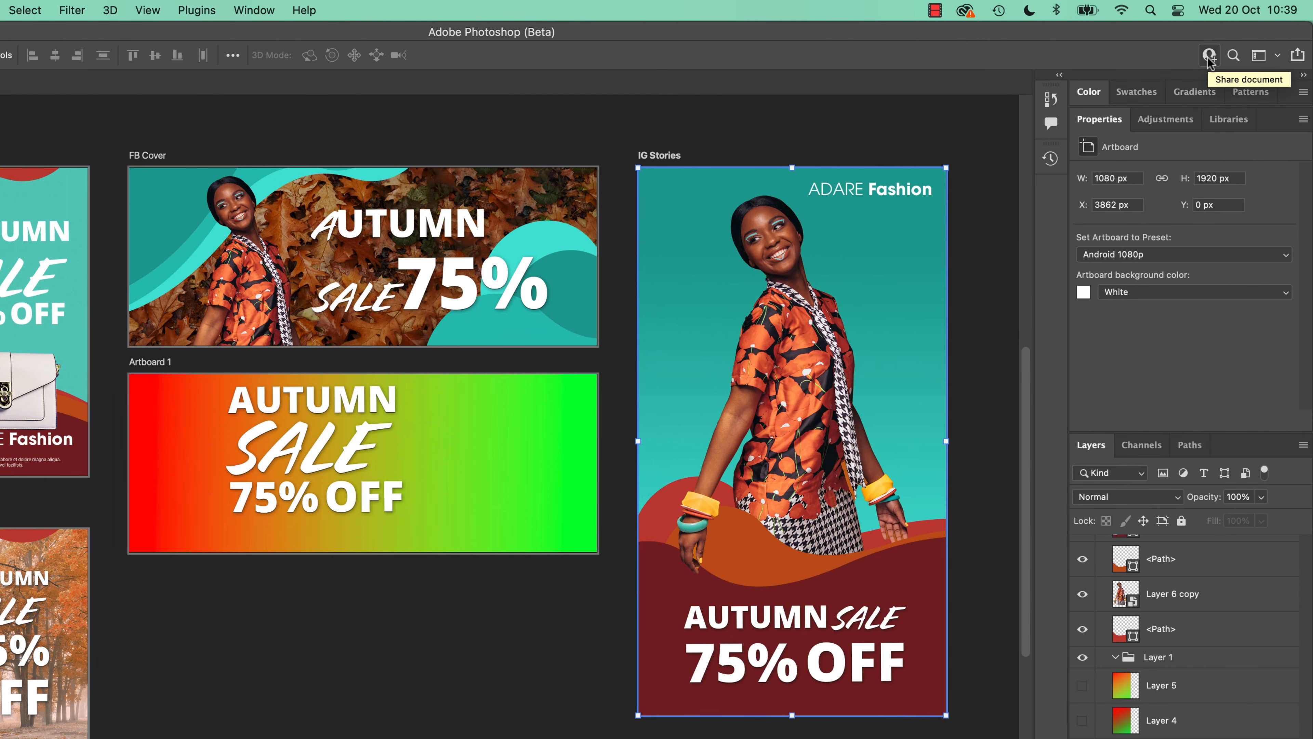
- Review the shared document's link access and comment permissions, copy its link, and close the sharing options
left_click(1209, 54)
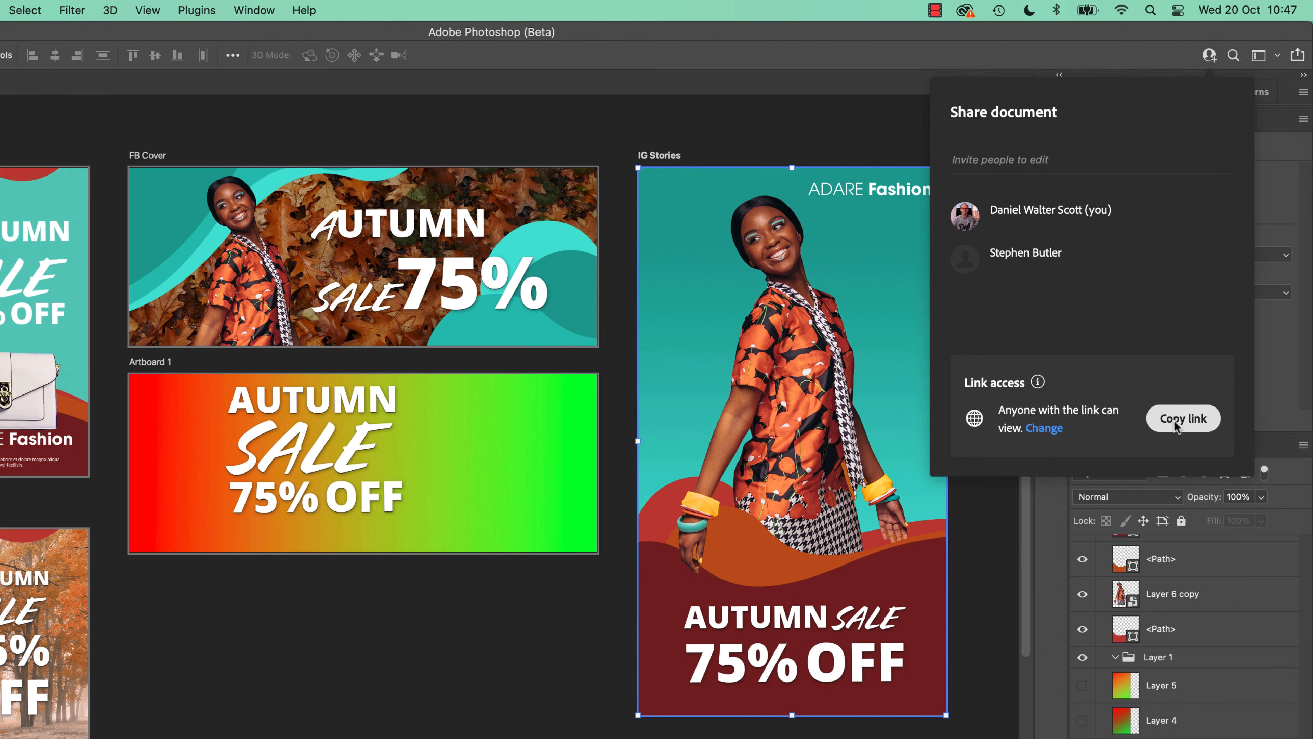
left_click(1046, 428)
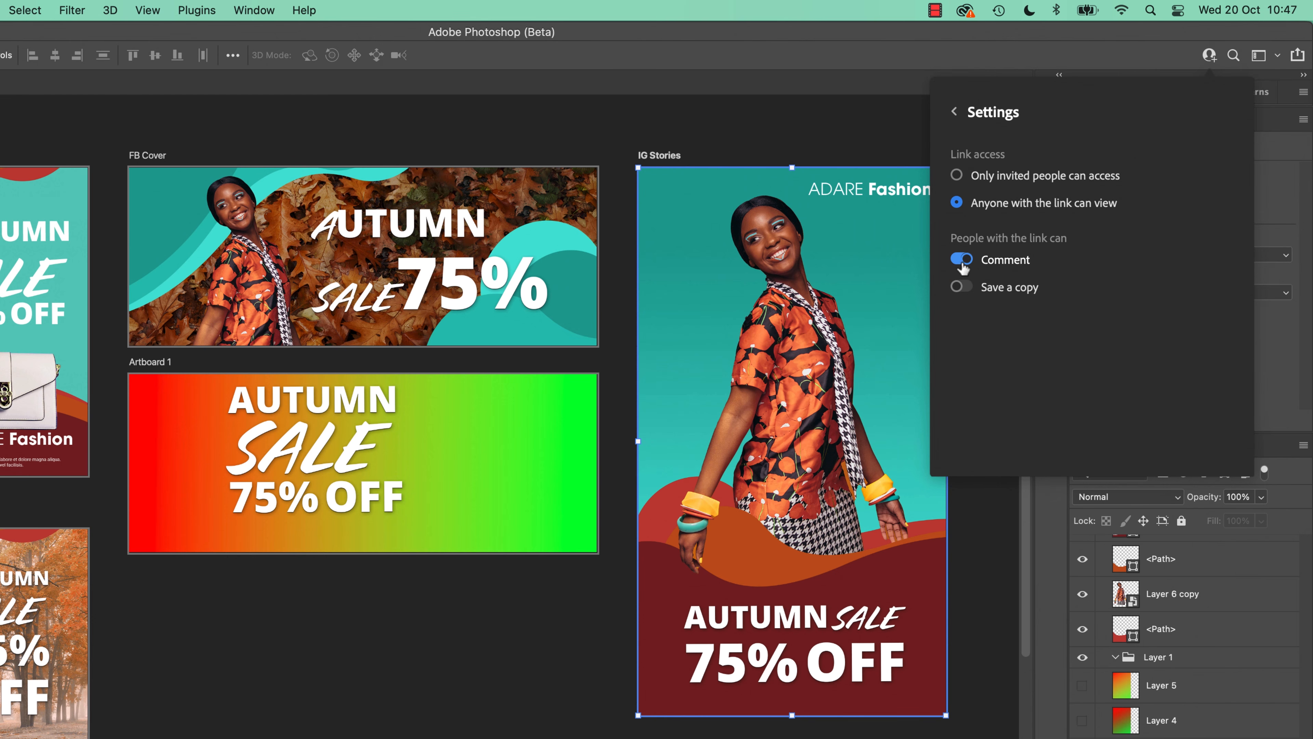
left_click(954, 112)
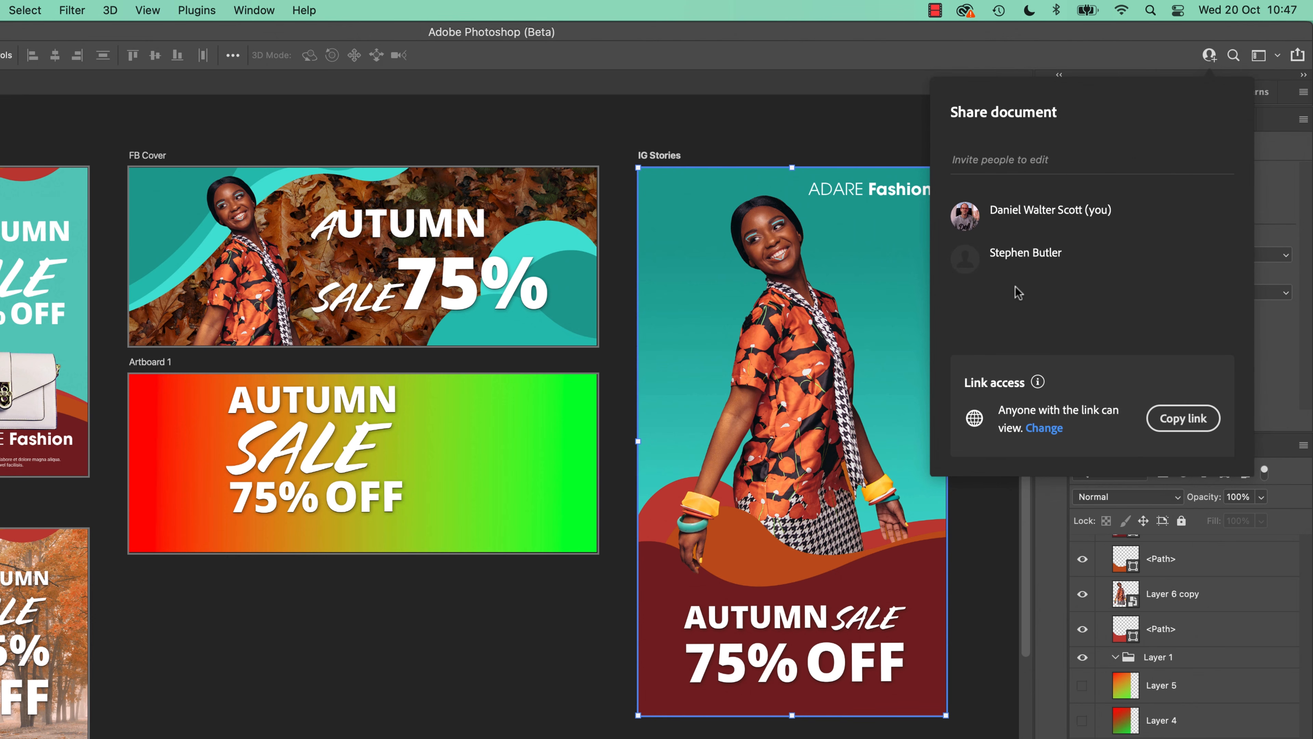
left_click(1184, 421)
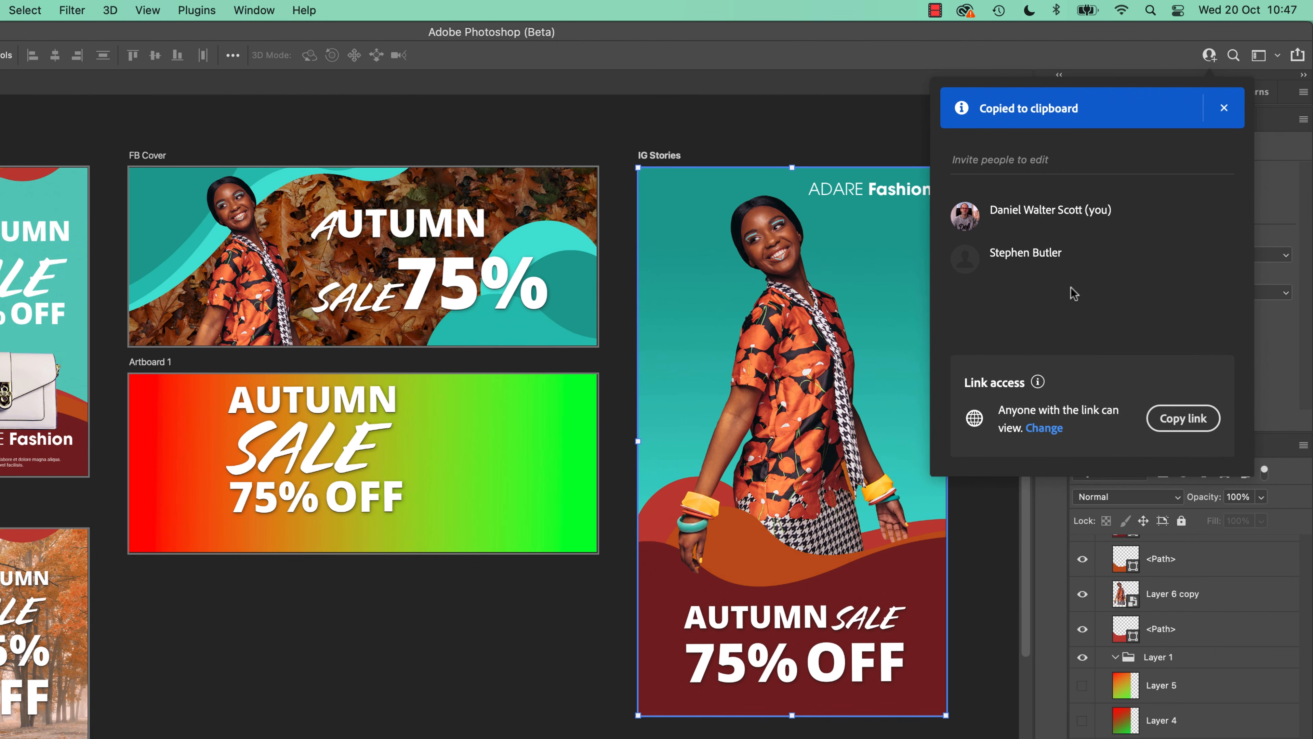
left_click(1225, 109)
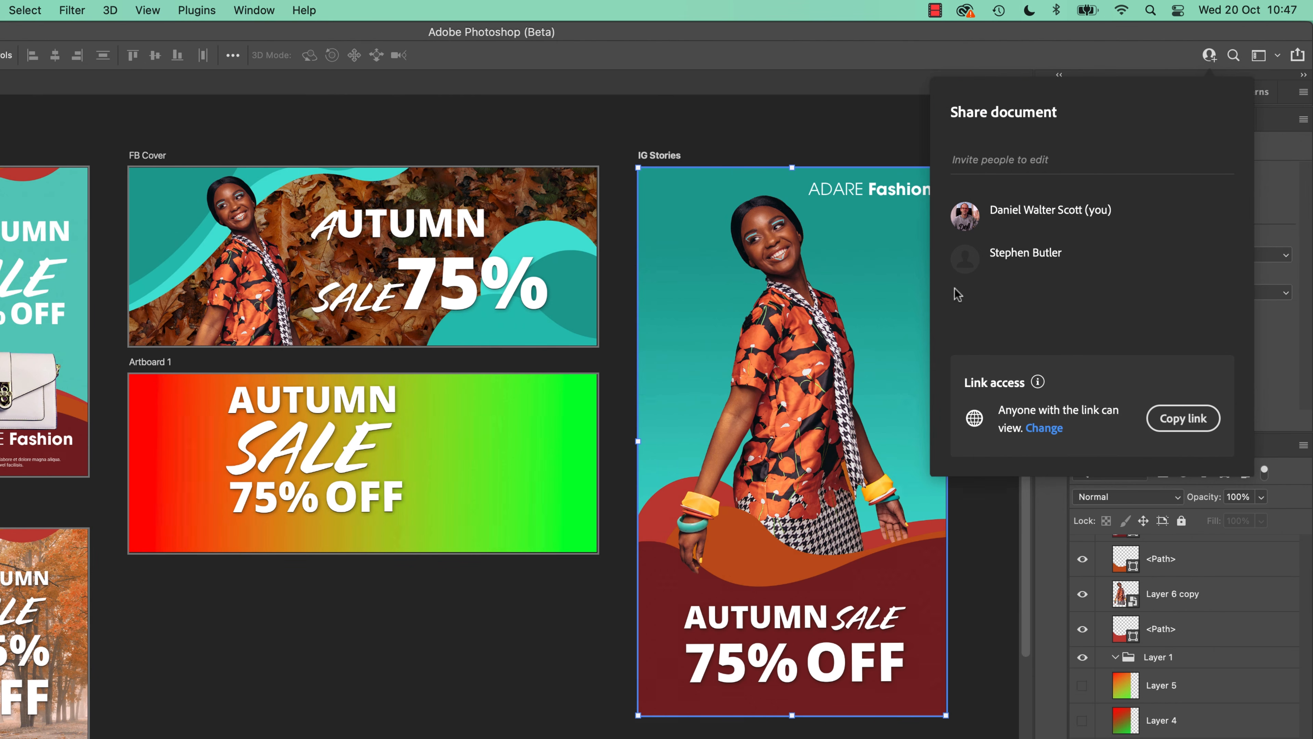
left_click(822, 128)
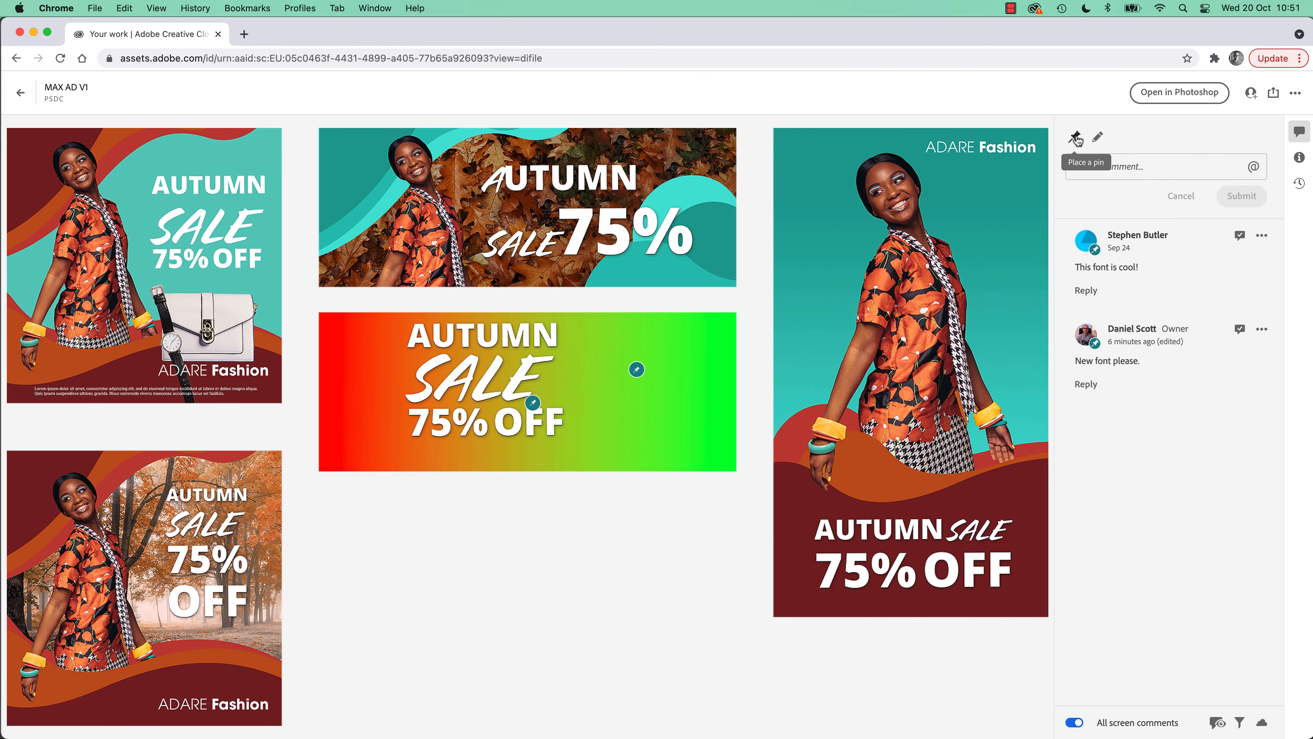
- In Chrome, pin a red comment reading "Make this more swooshy." on the lower curves of the square handbag ad
left_click(1075, 137)
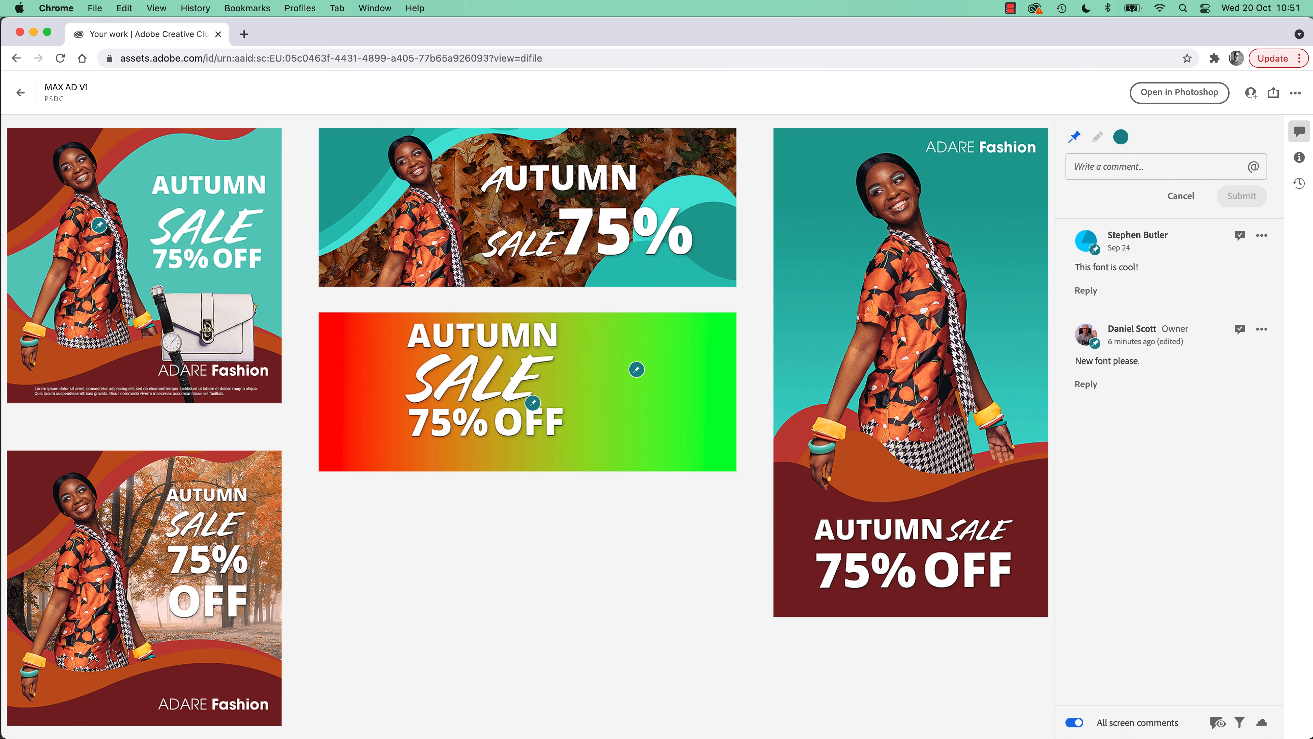
left_click(106, 363)
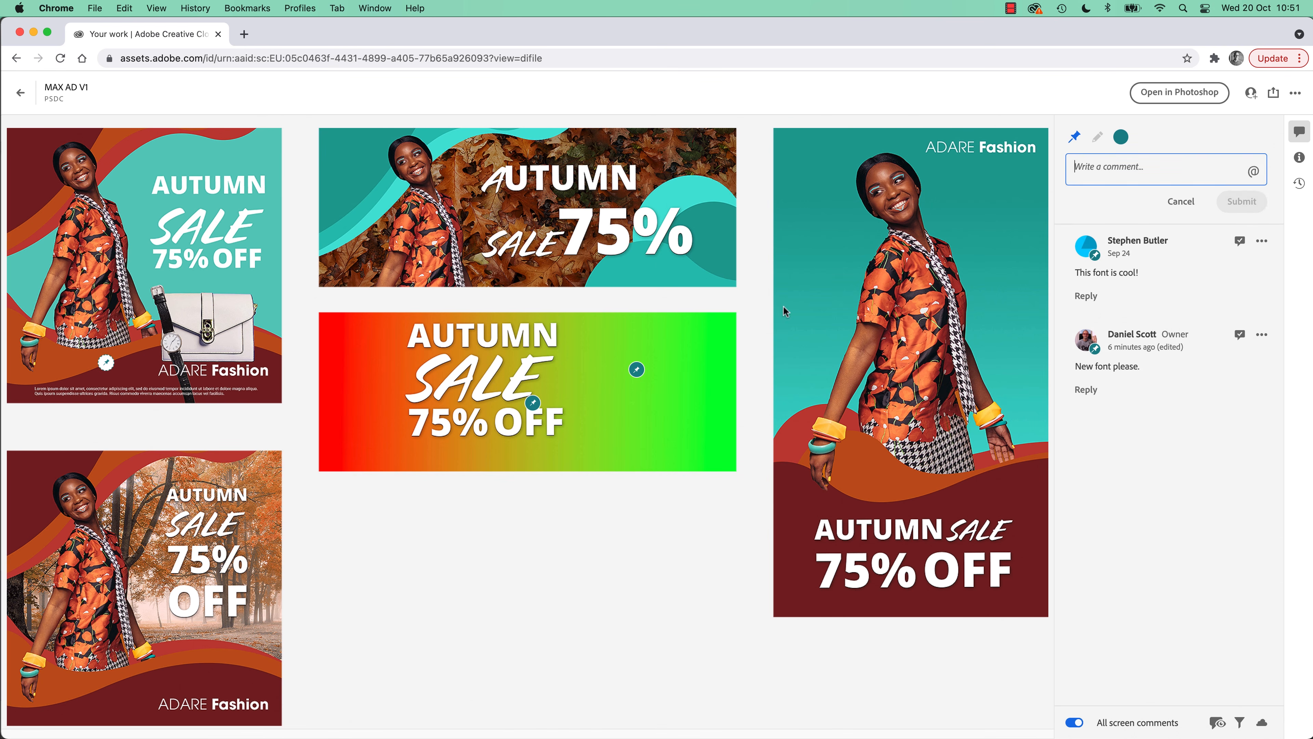
type("Make this more swooshy.")
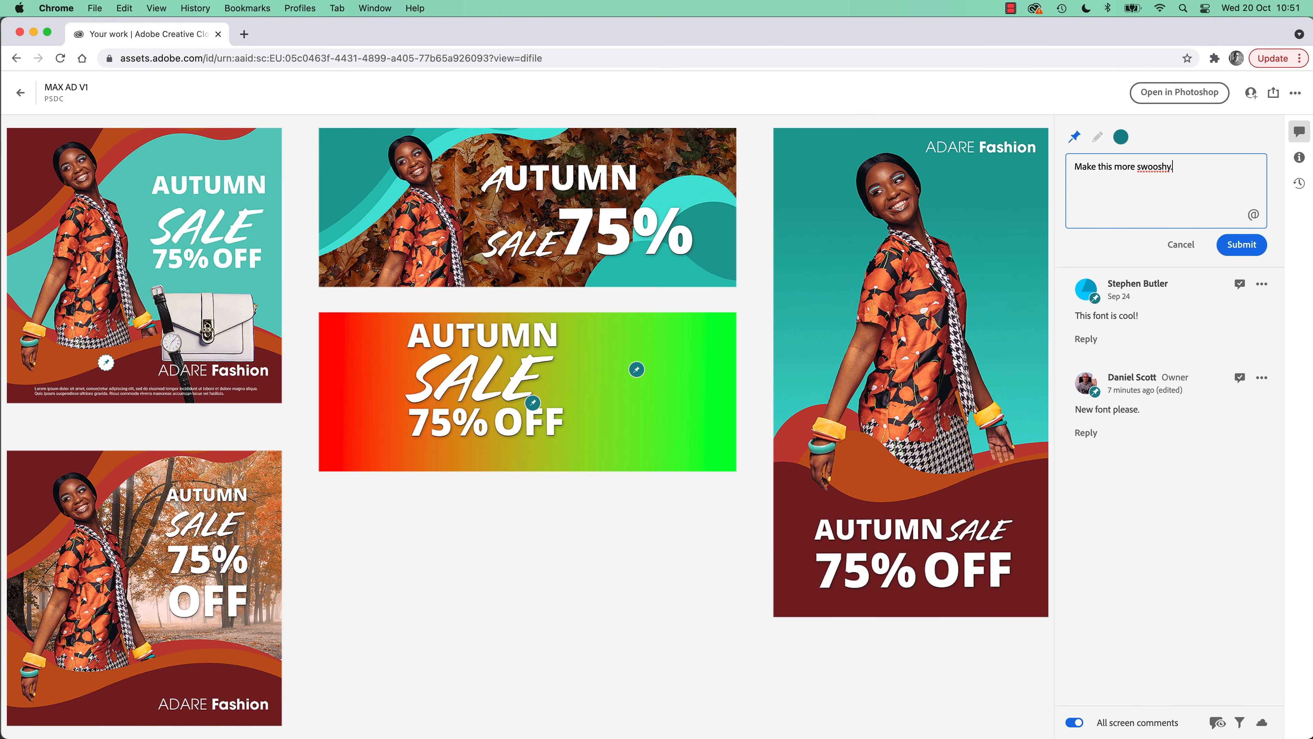
left_click(1121, 137)
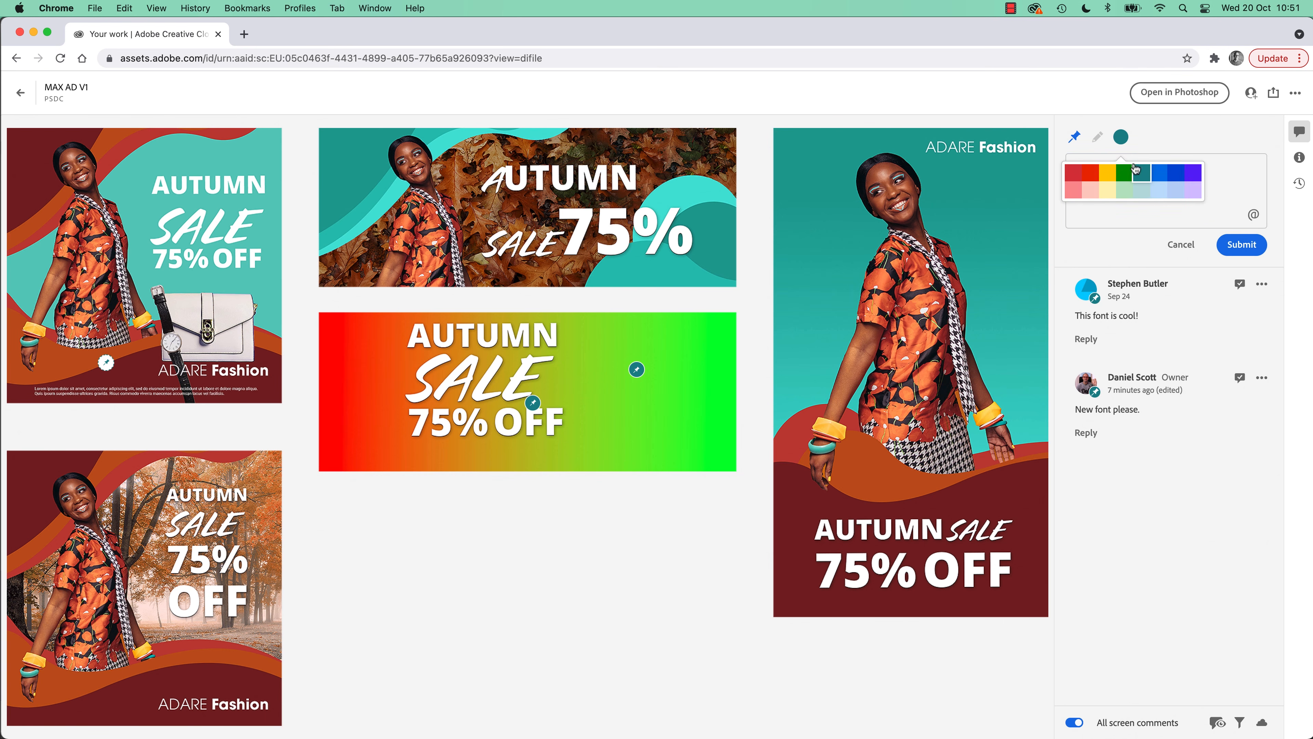
left_click(1078, 178)
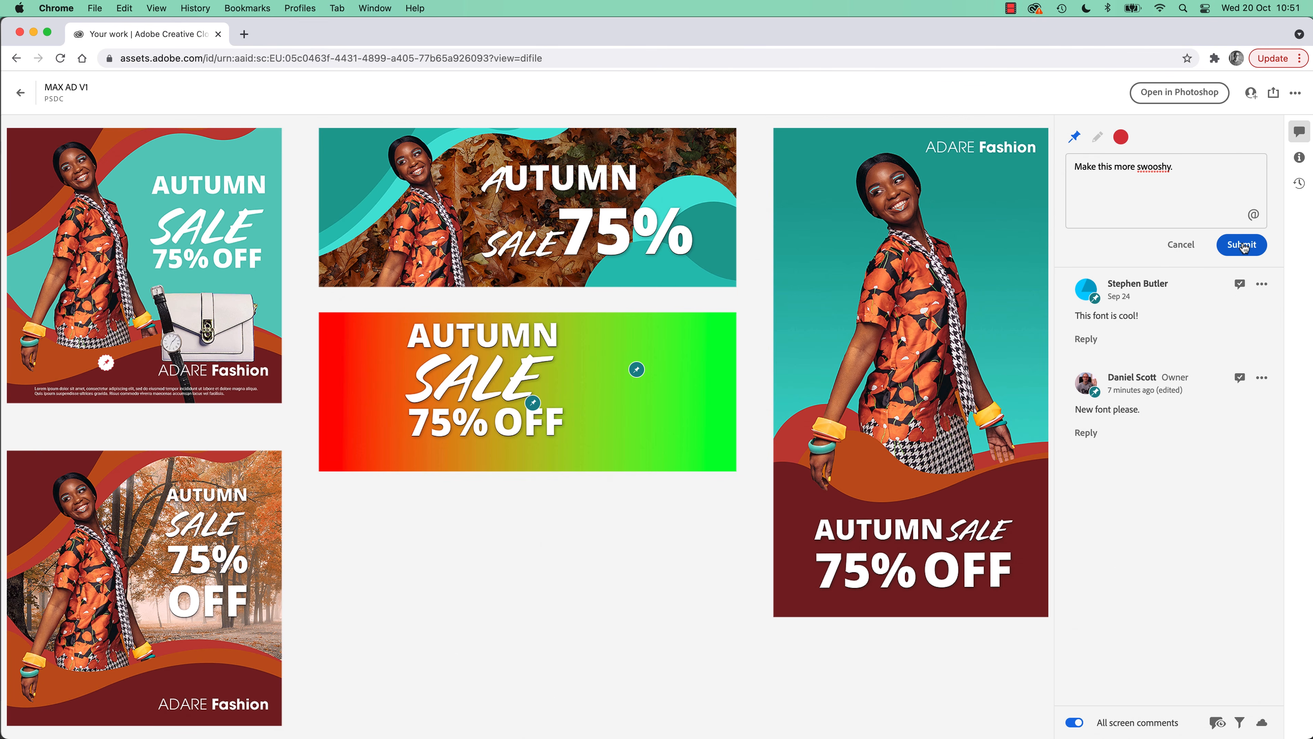
left_click(1243, 245)
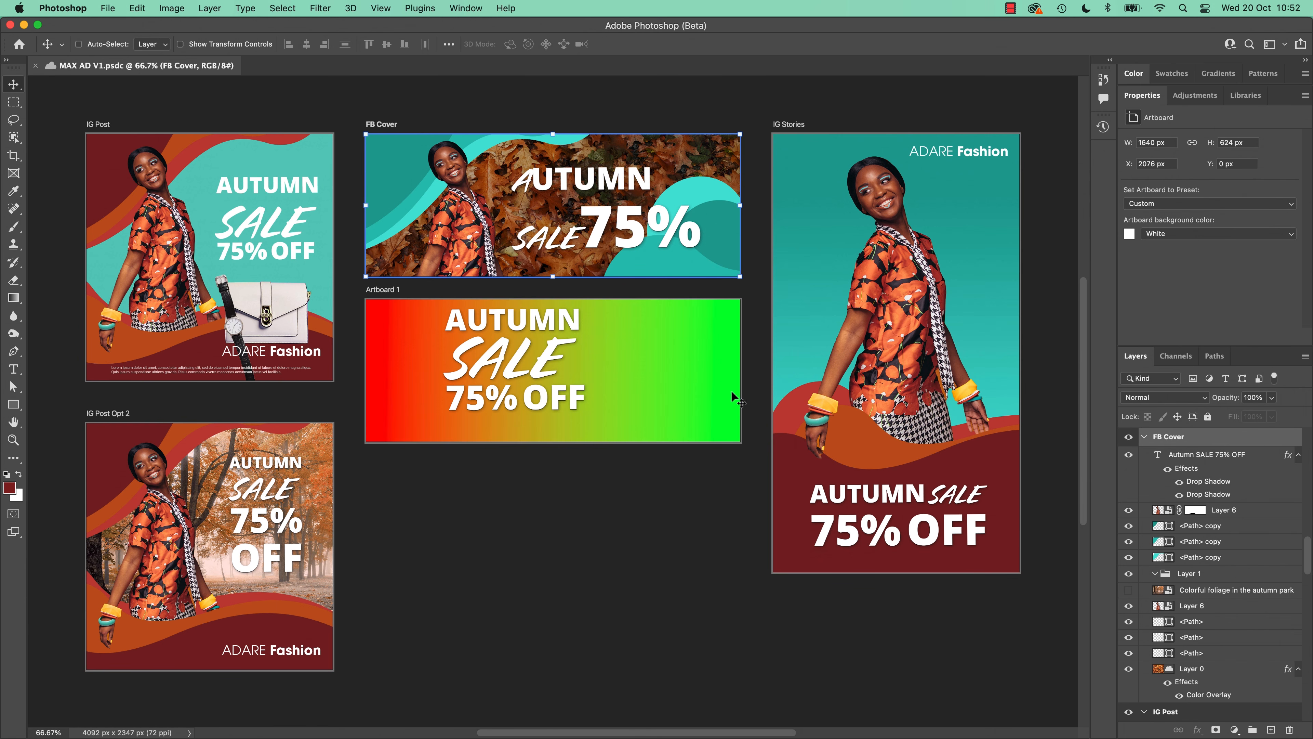
- In Photoshop, show the document's comments, refresh them, and select the "Make this more swooshy." pin on the IG Post artboard
left_click(464, 8)
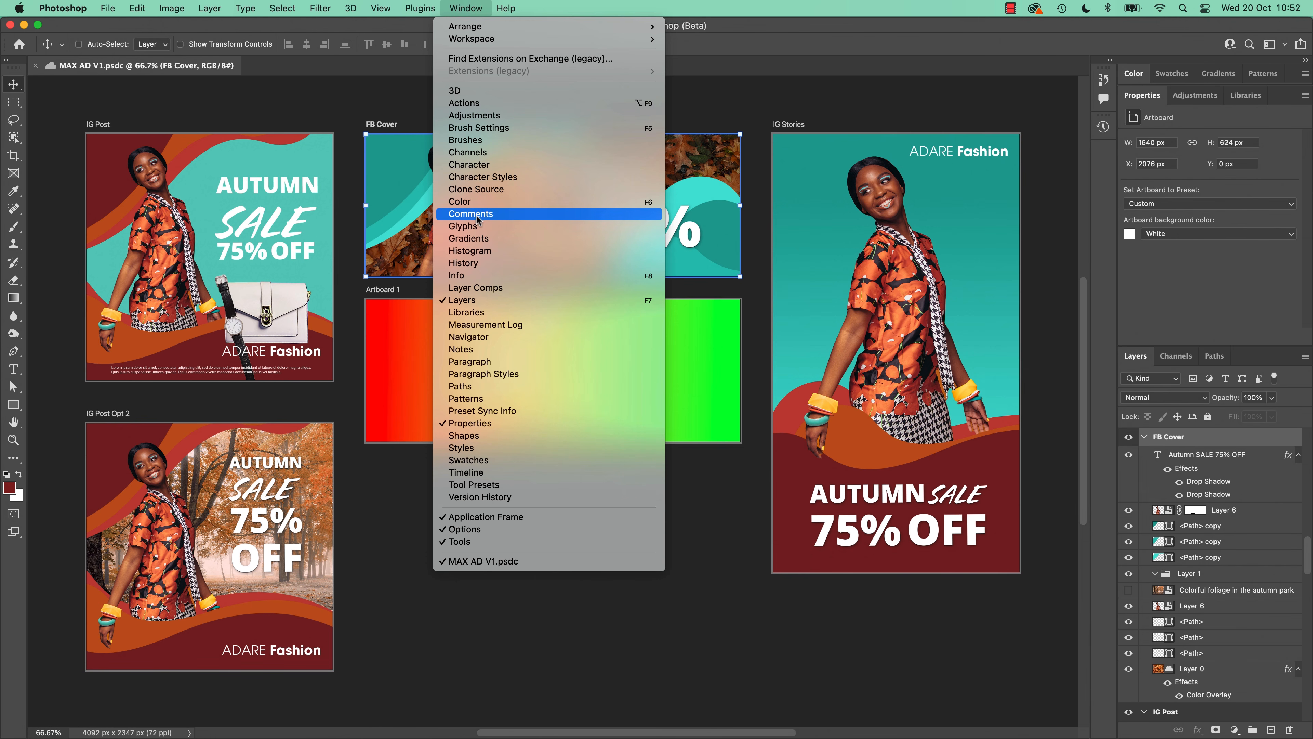
left_click(471, 214)
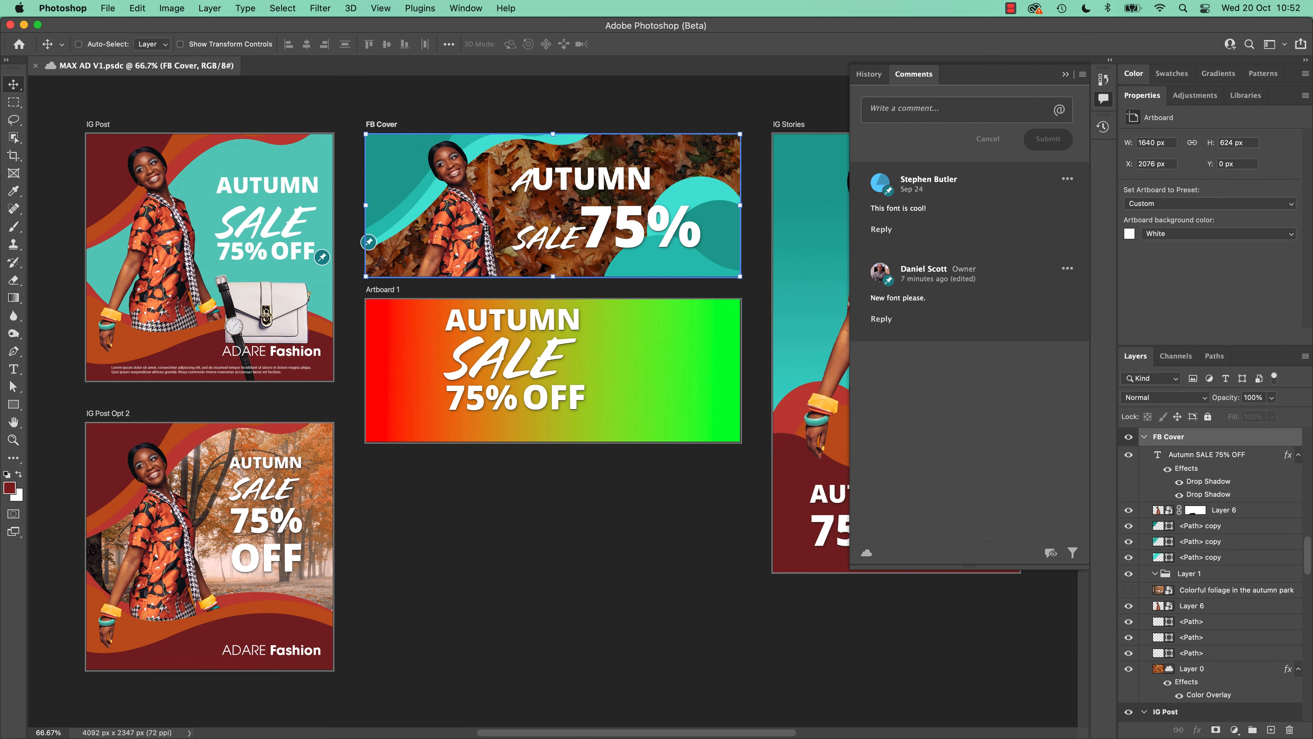
left_click(866, 553)
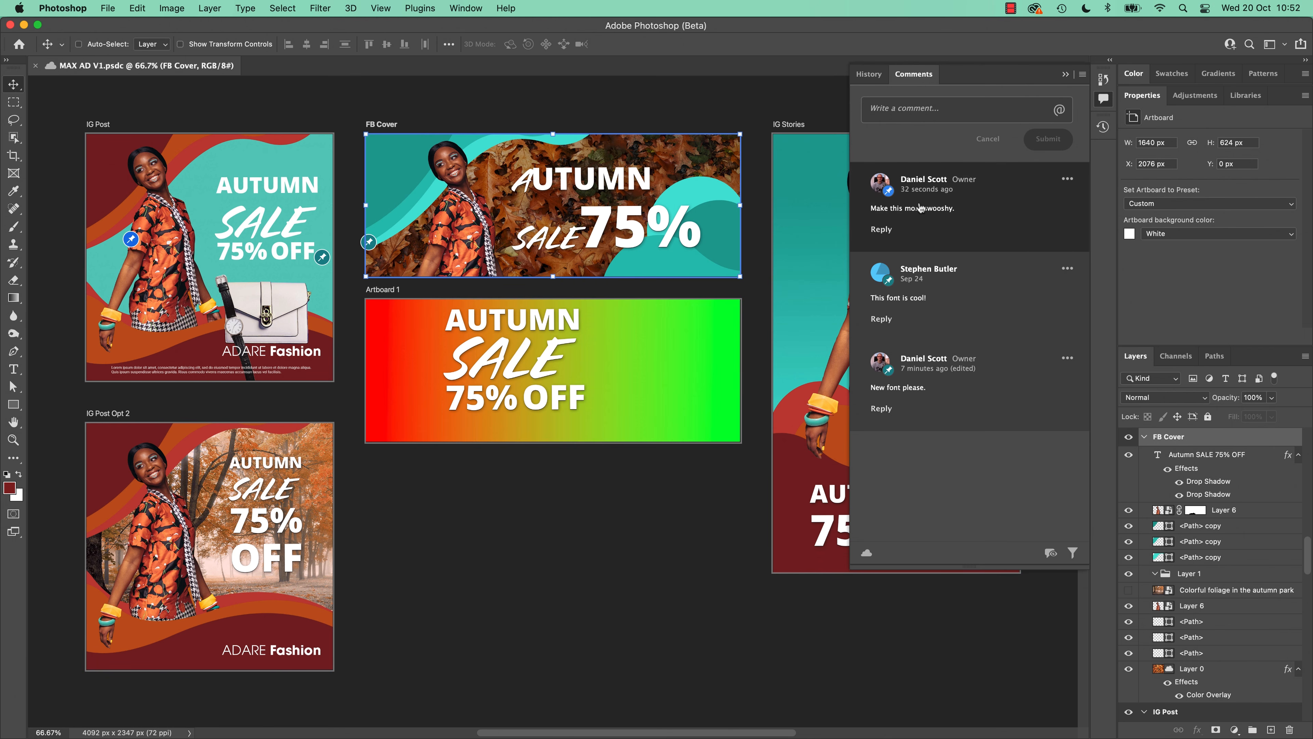
left_click(131, 238)
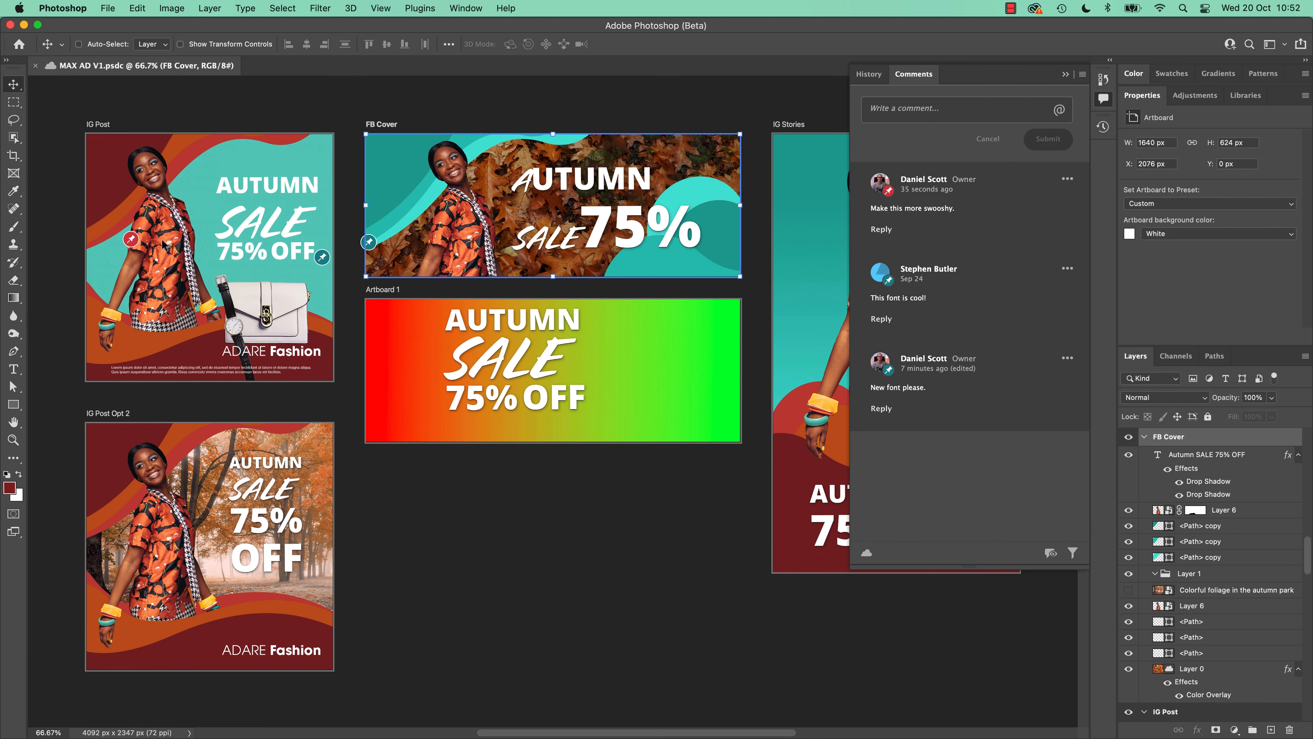
- Reply "Not problem." to the "Make this more swooshy." comment
left_click(1067, 181)
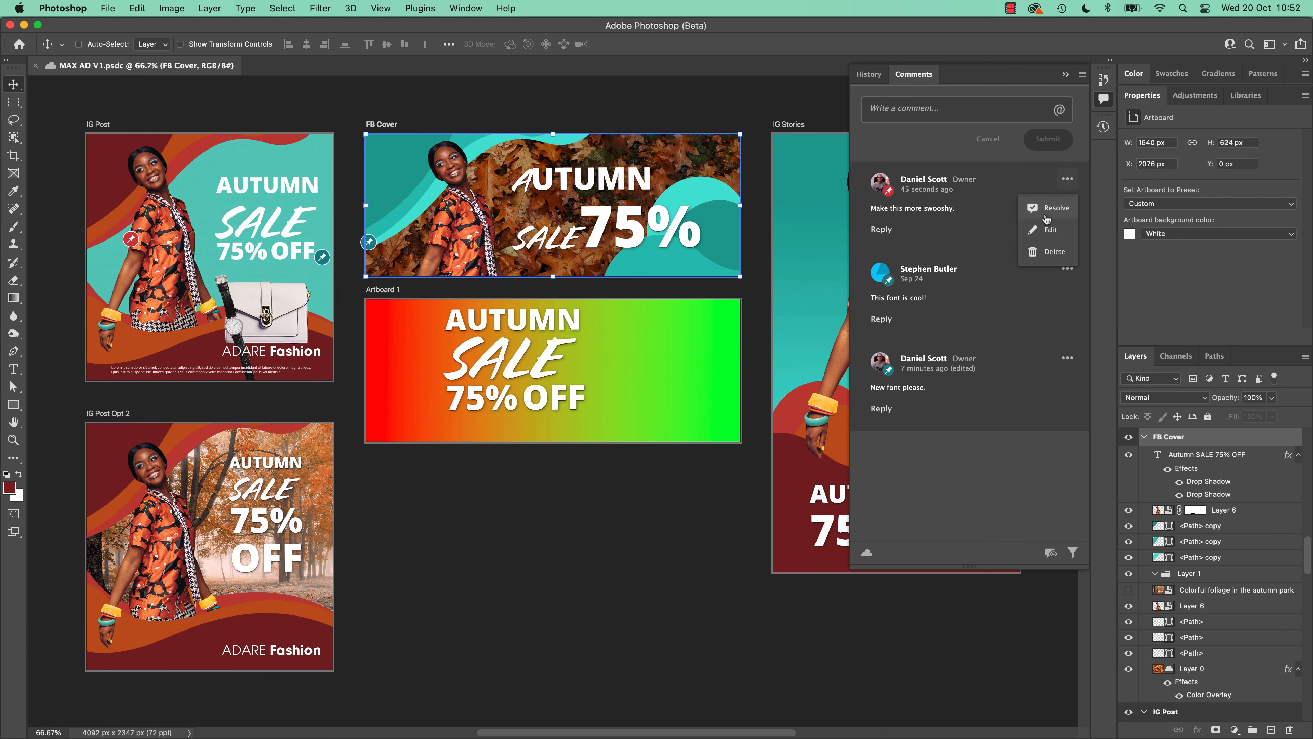
left_click(882, 230)
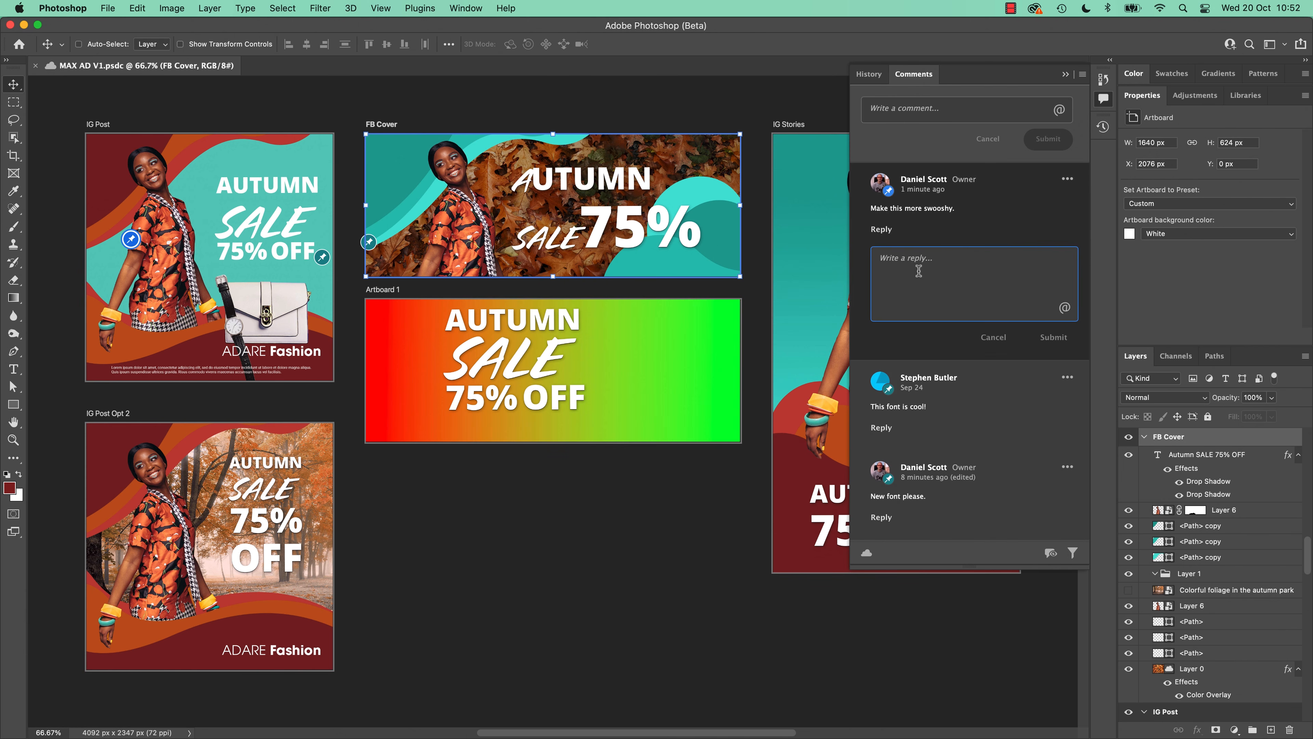
type("Not problem.")
left_click(1054, 337)
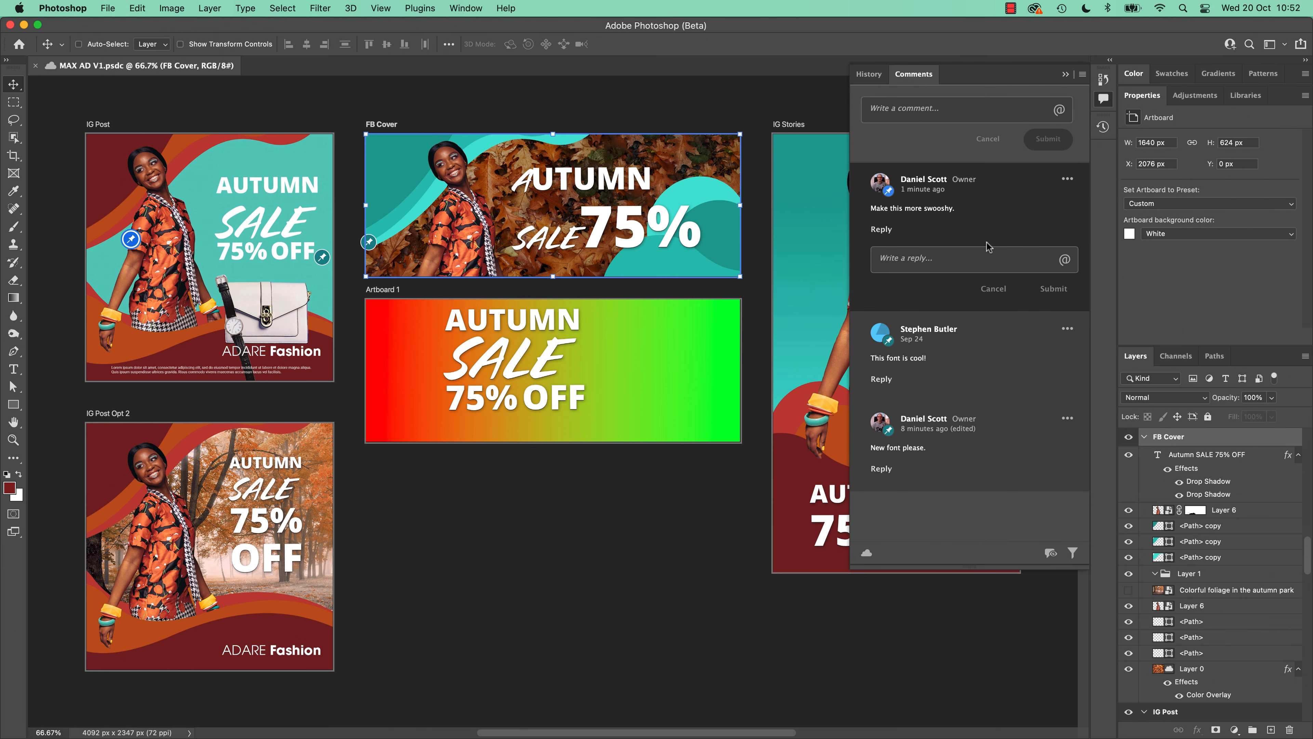
- Resolve the "Make this more swooshy." comment and view the comment filter options for reviewers, time and status
left_click(1067, 179)
left_click(1014, 221)
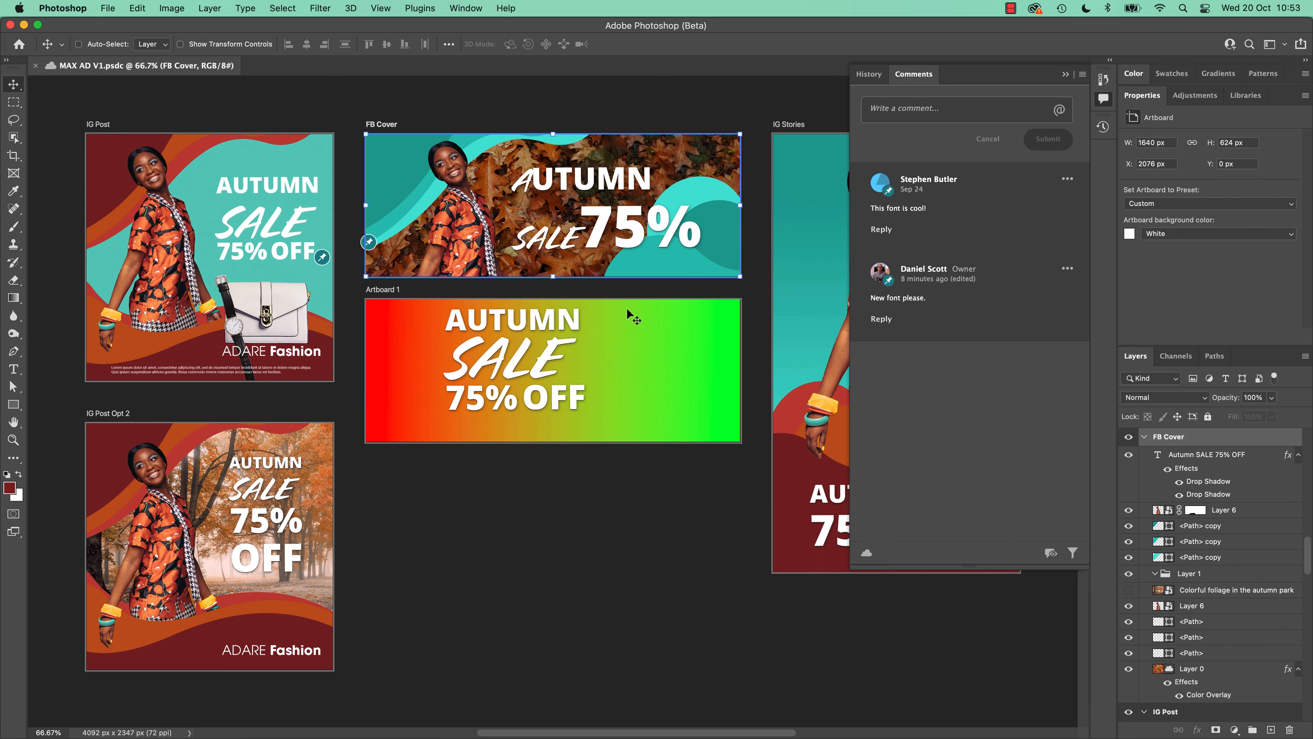
left_click(1073, 553)
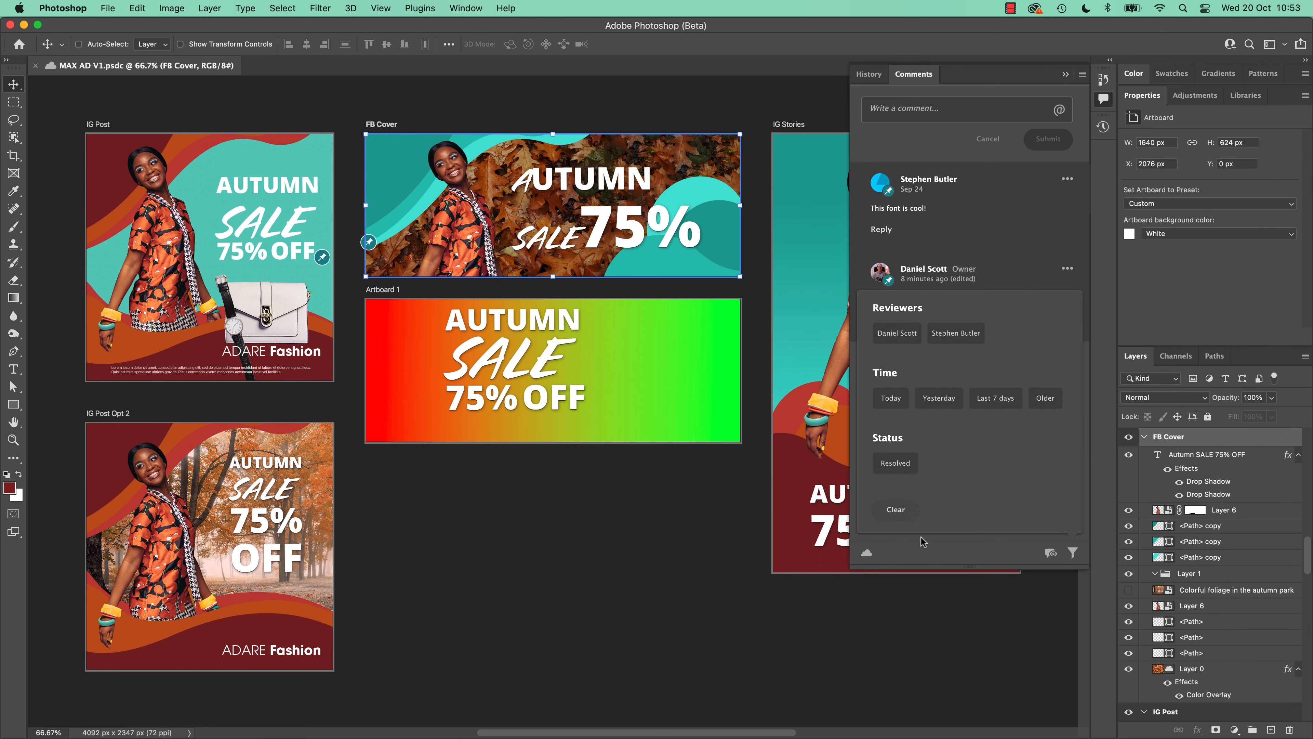
left_click(1087, 385)
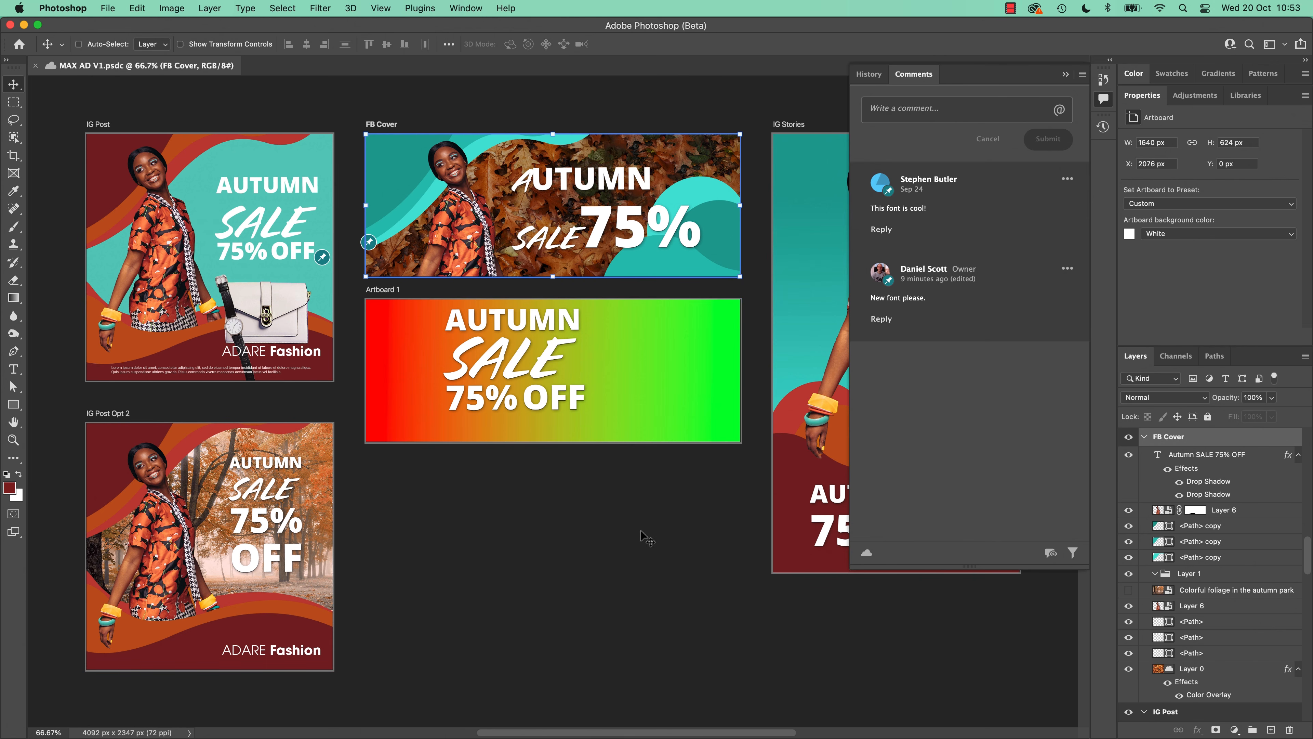
- Free-transform the three curve shapes on the IG Post artboard, move them up to its upper edge, and save the cloud document
left_click(104, 201)
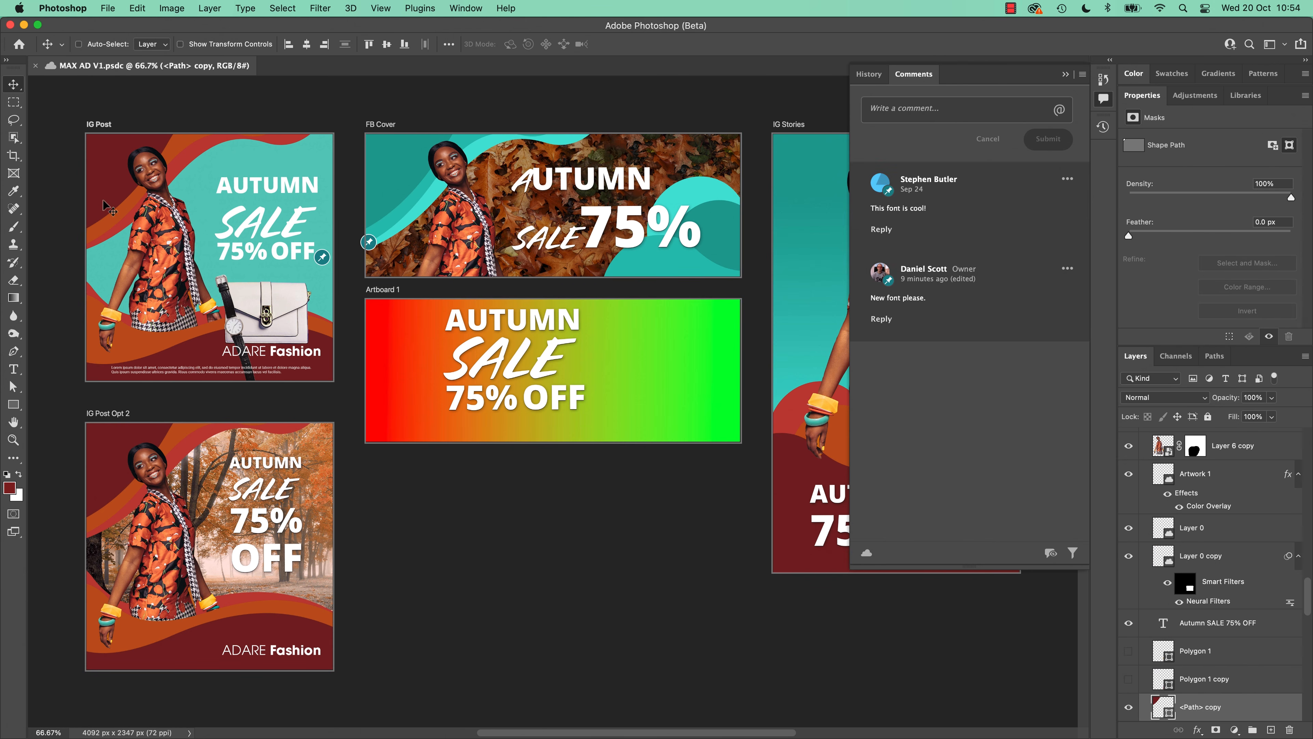
scroll(1222, 682, "down", 2)
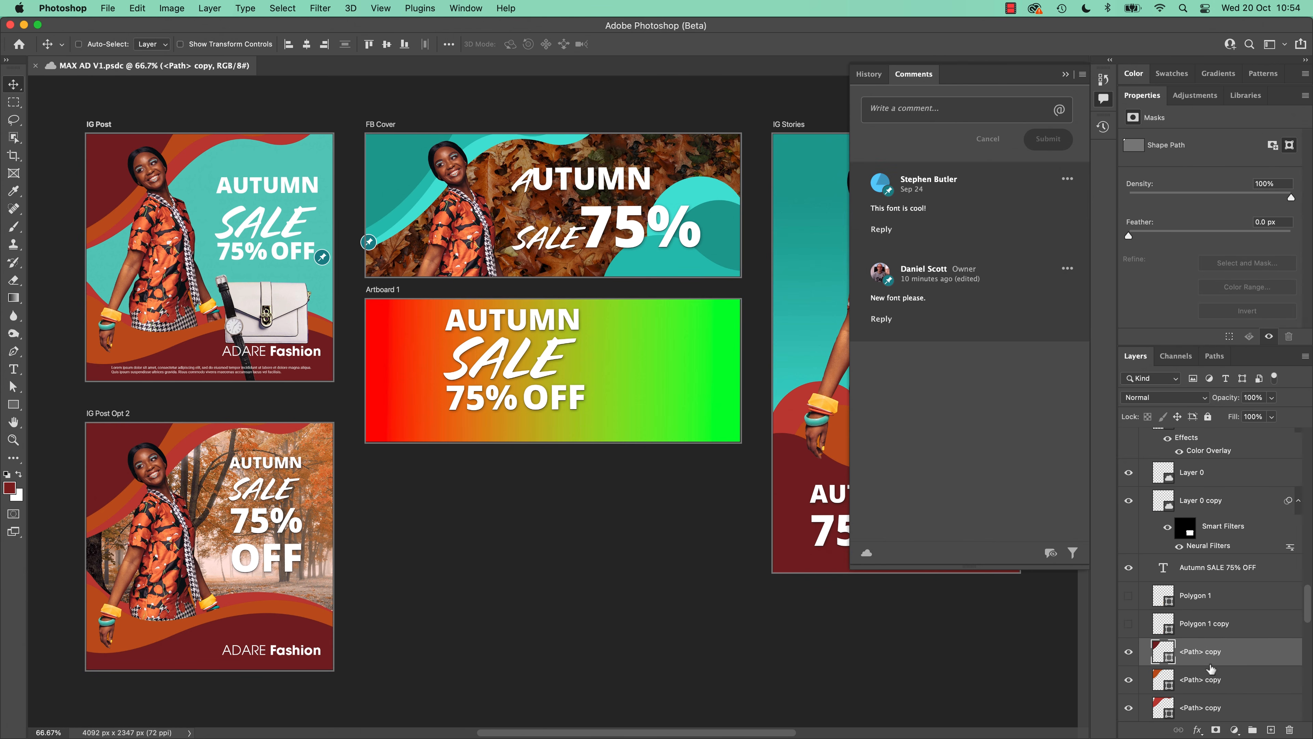
left_click(1197, 708, "shift")
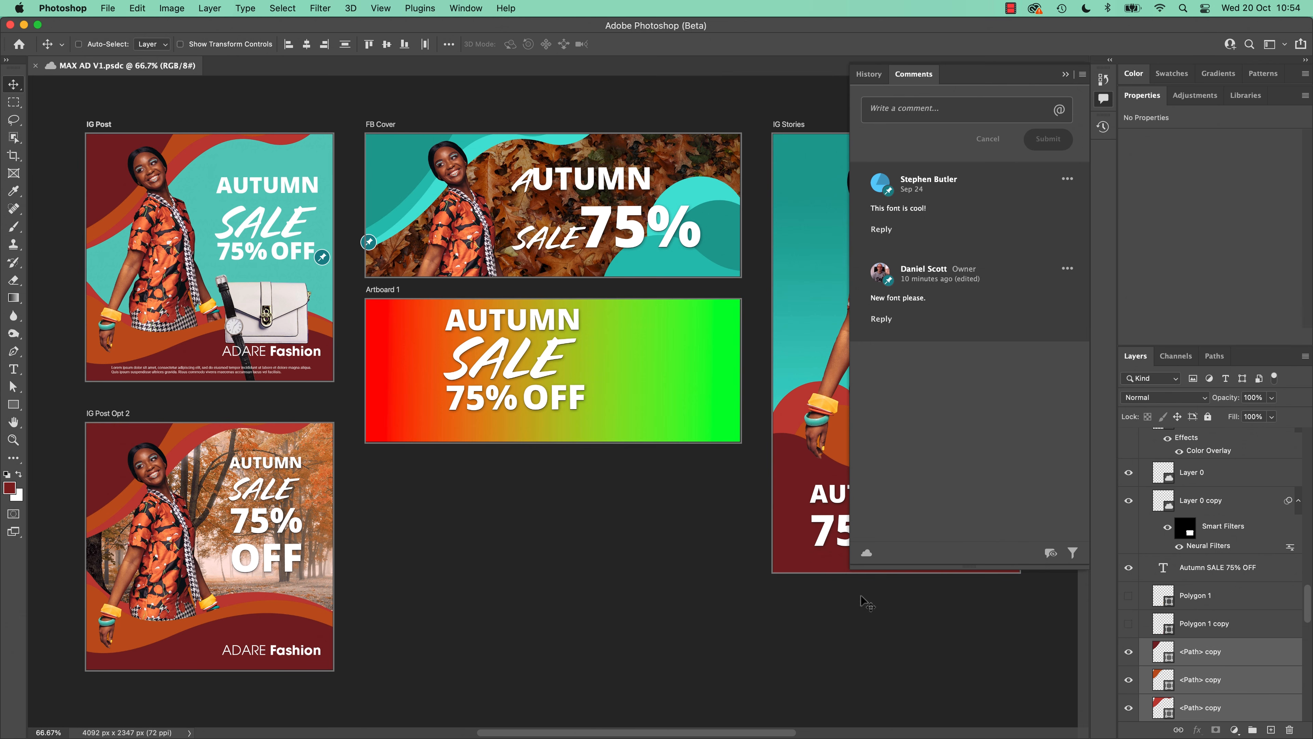
key("ctrl+t")
left_click_drag(361, 137, 222, 328)
key("Return")
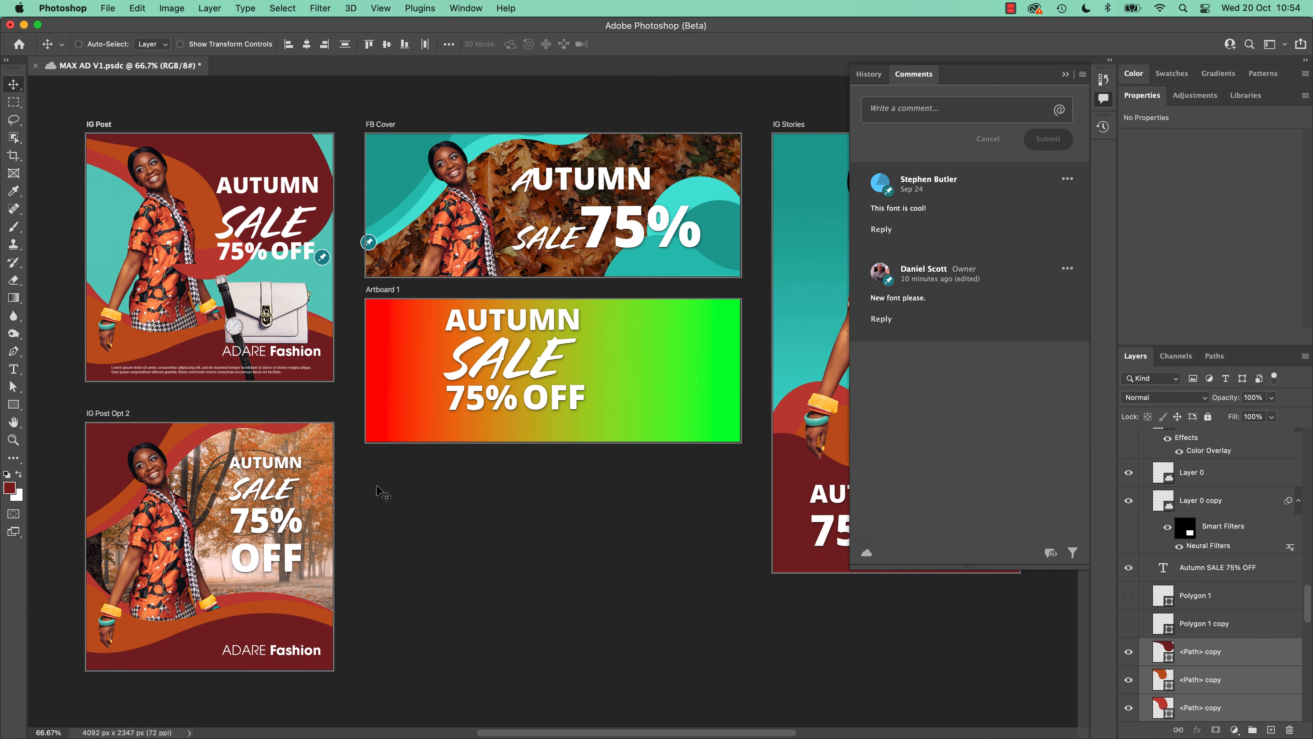
left_click_drag(213, 247, 226, 193)
key("super+s")
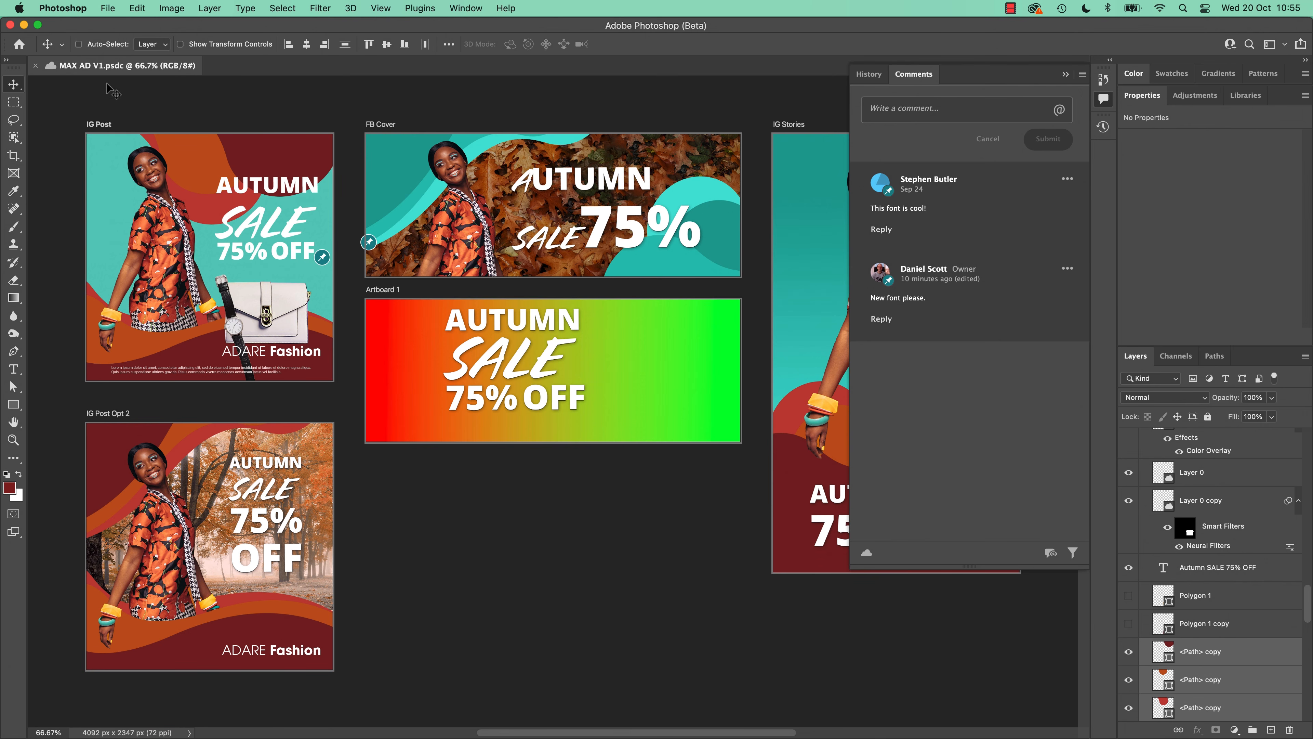
- Switch to Chrome to check the updated IG Post design and its comments in the shared web view
key("super")
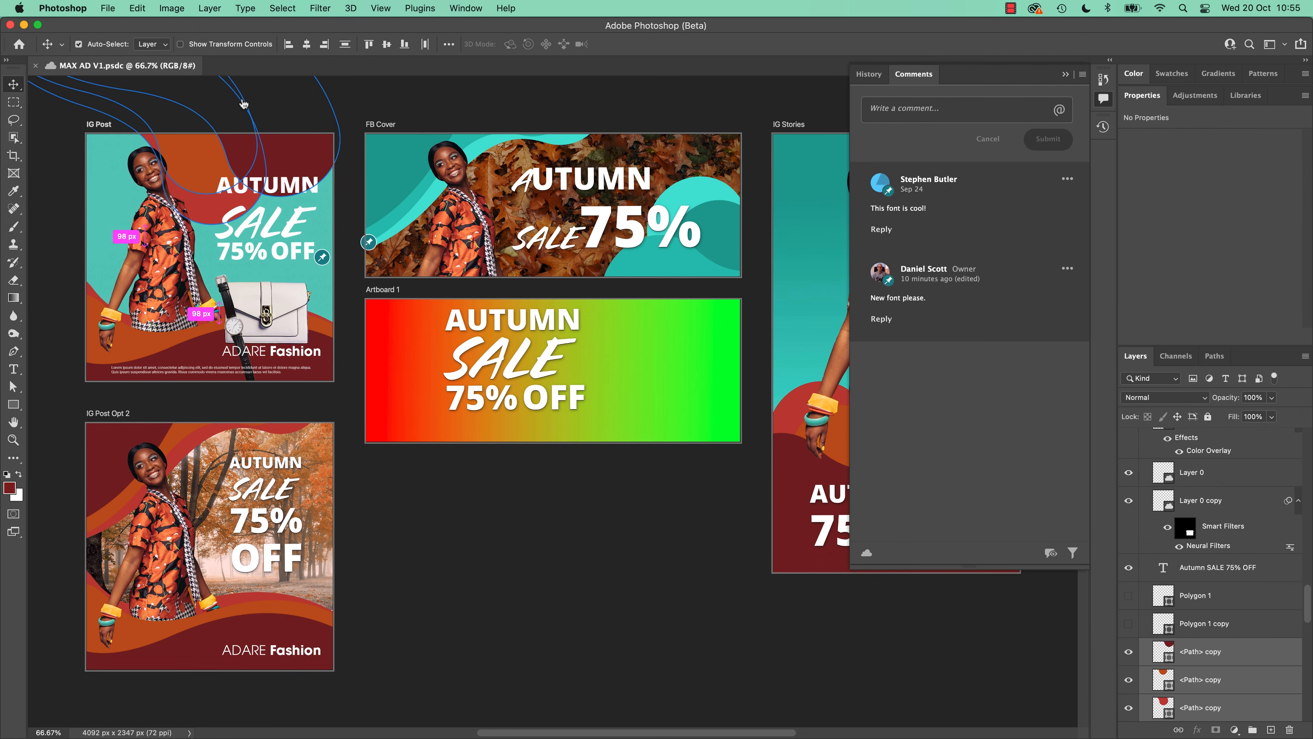
key("super+Tab")
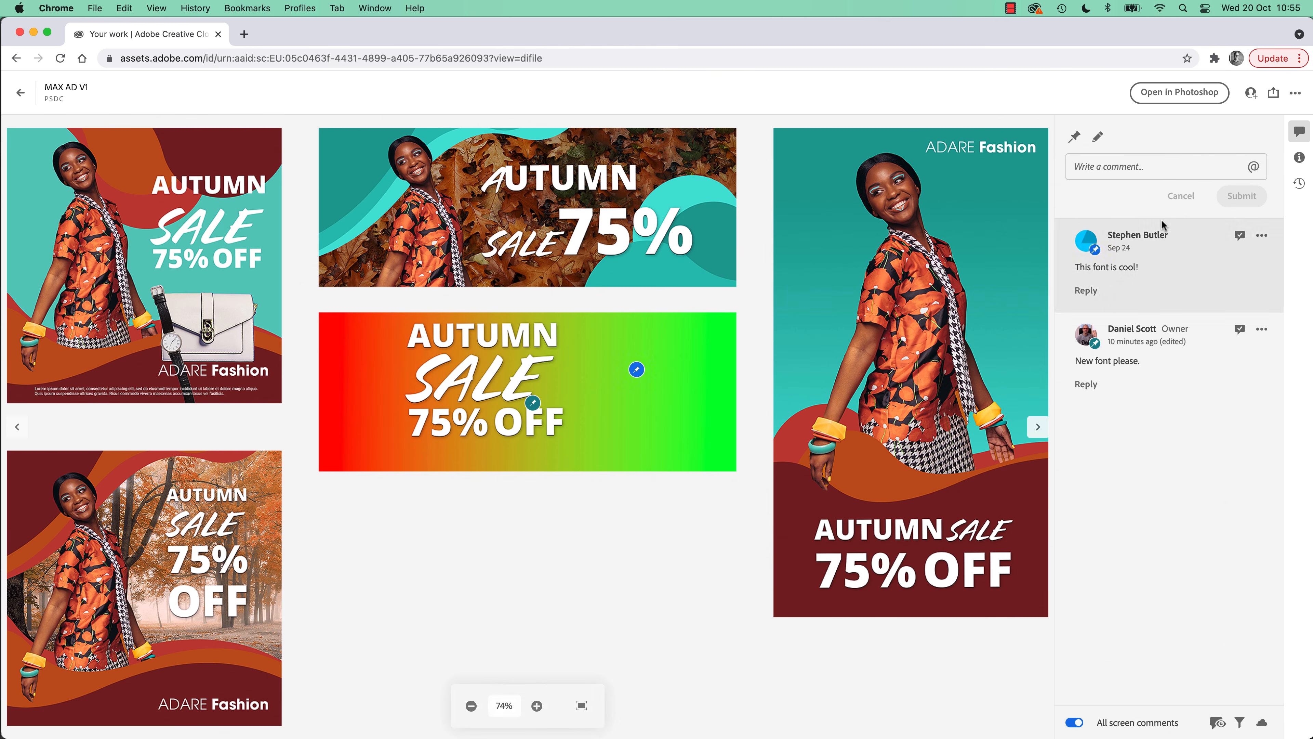
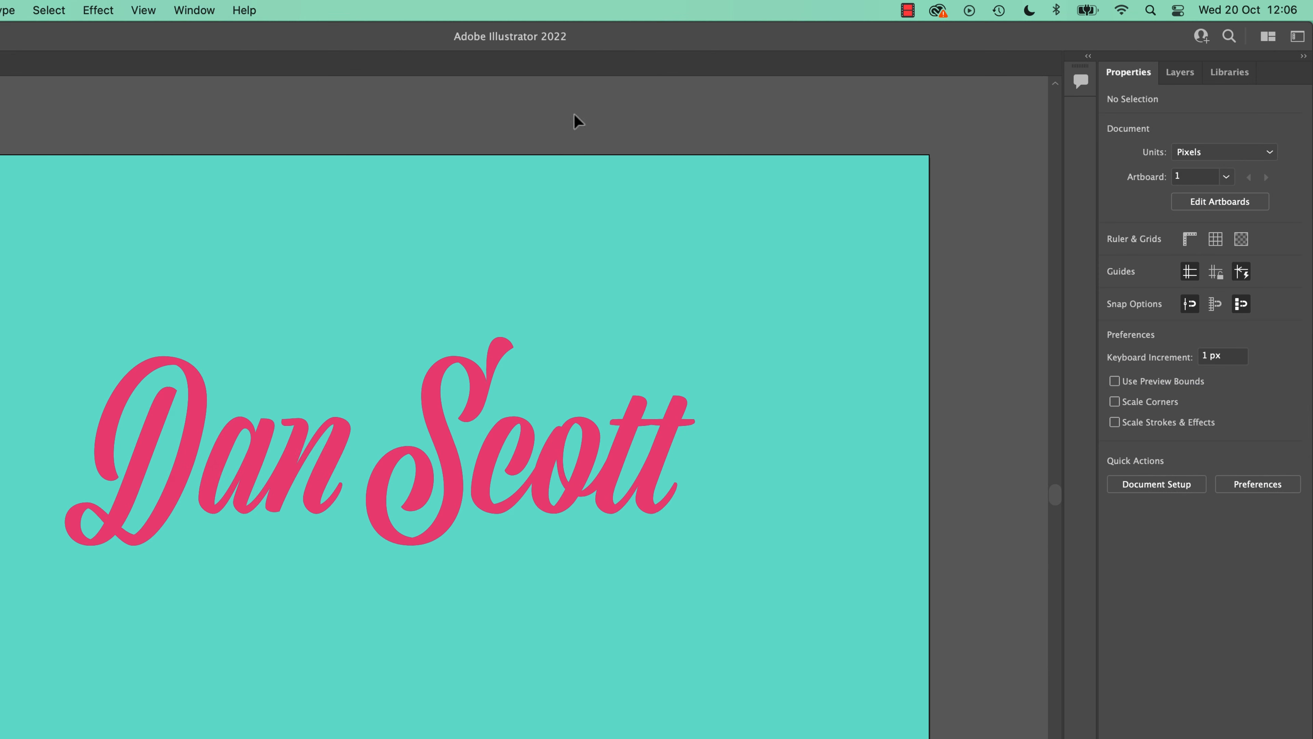
- In Illustrator, show the document's comments and sharing options, and hide them again
left_click(194, 10)
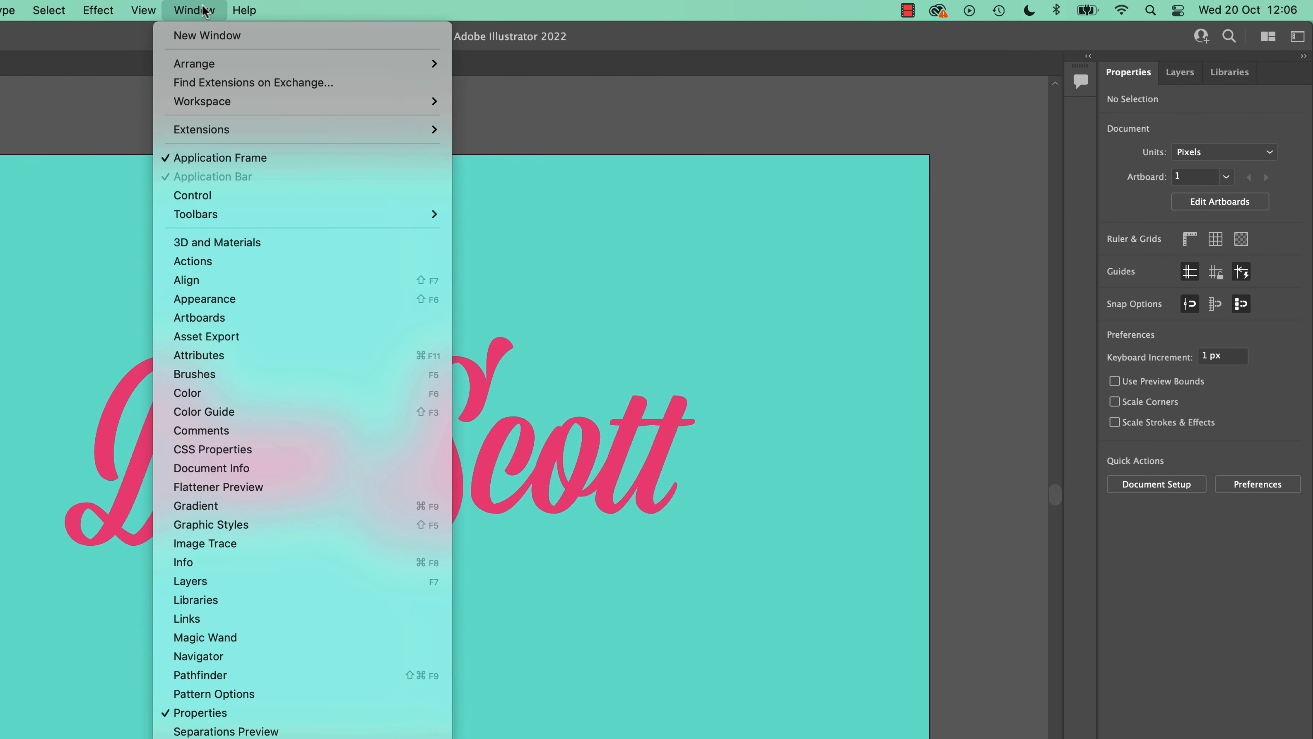
left_click(211, 435)
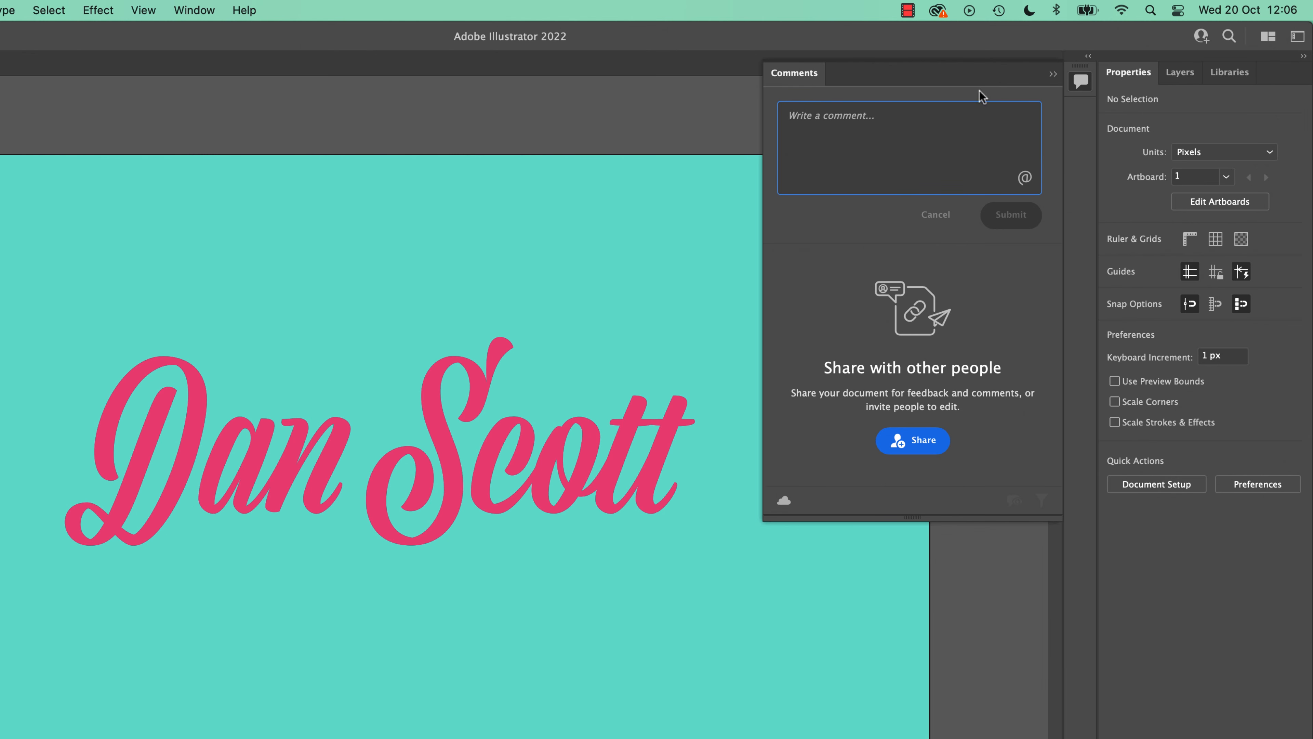
left_click(1083, 84)
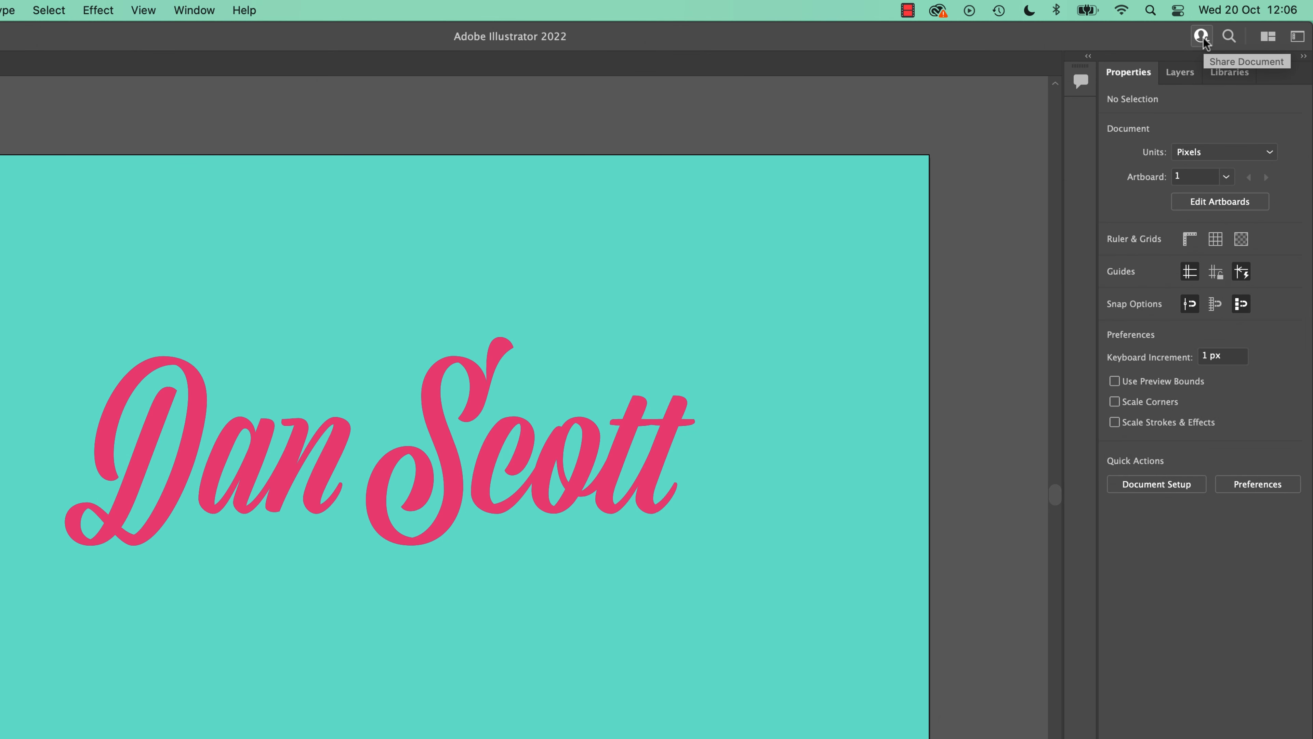
left_click(1087, 81)
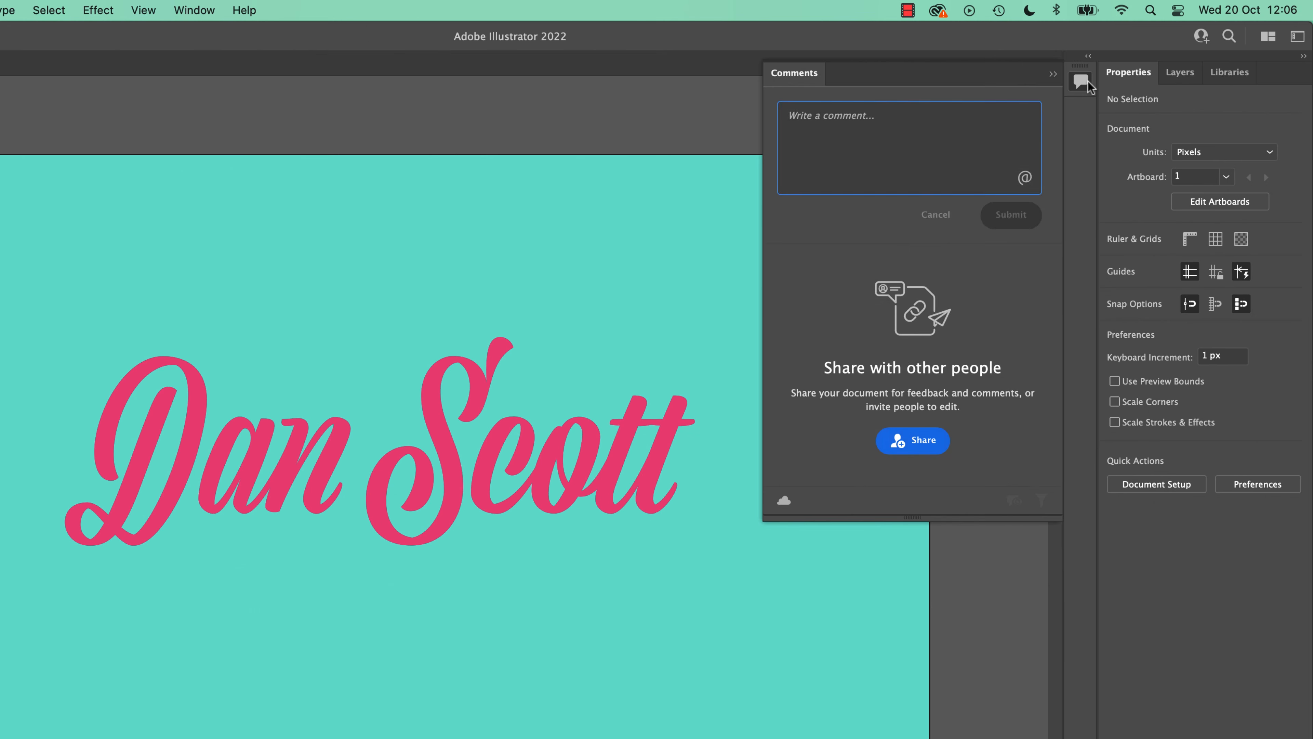
left_click(1086, 81)
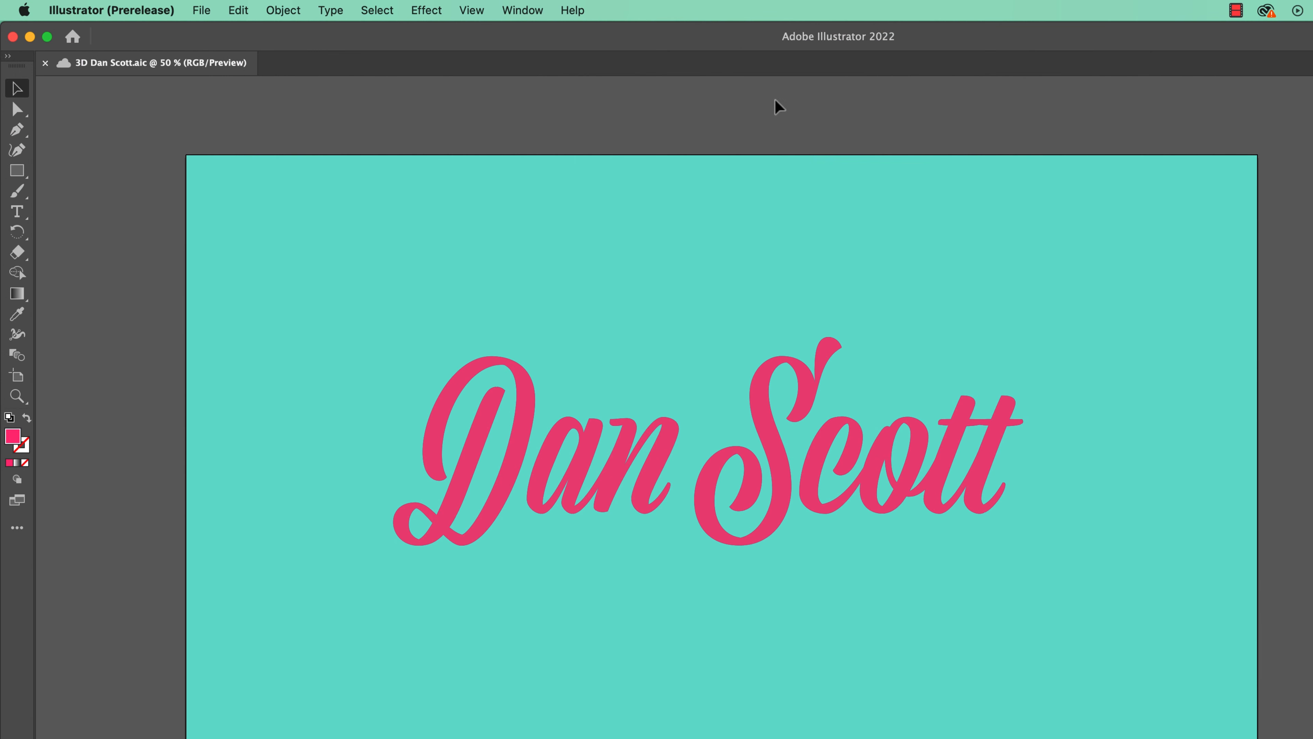
- Apply the 3D Extrude & Bevel effect to the pink script lettering
left_click(814, 371)
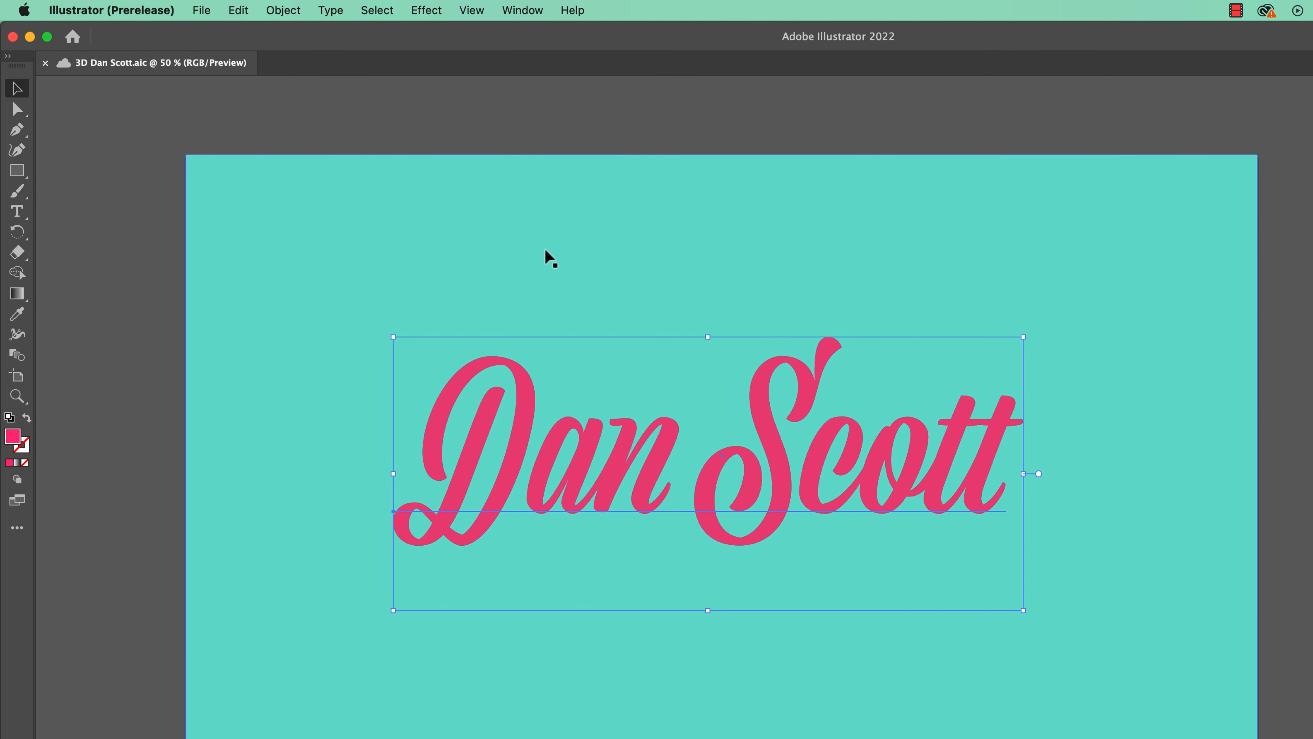
left_click(418, 12)
mouse_move(426, 135)
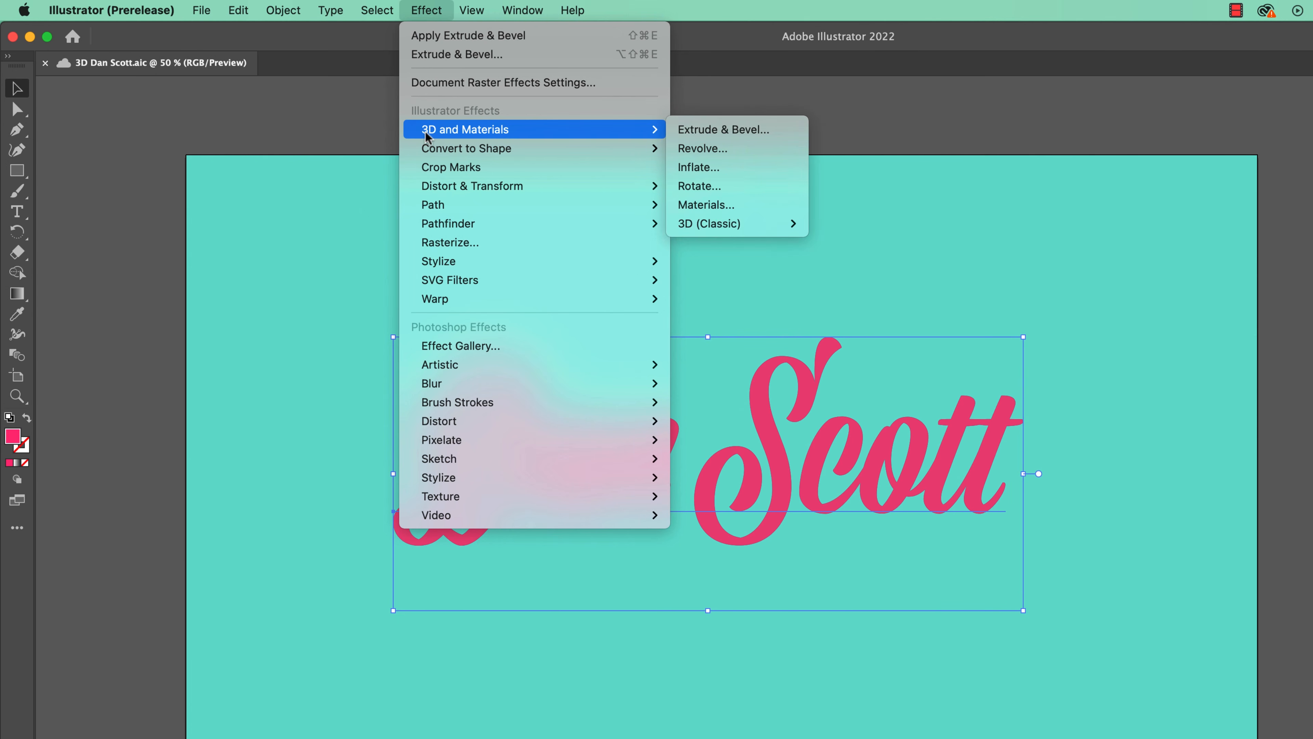
mouse_move(735, 227)
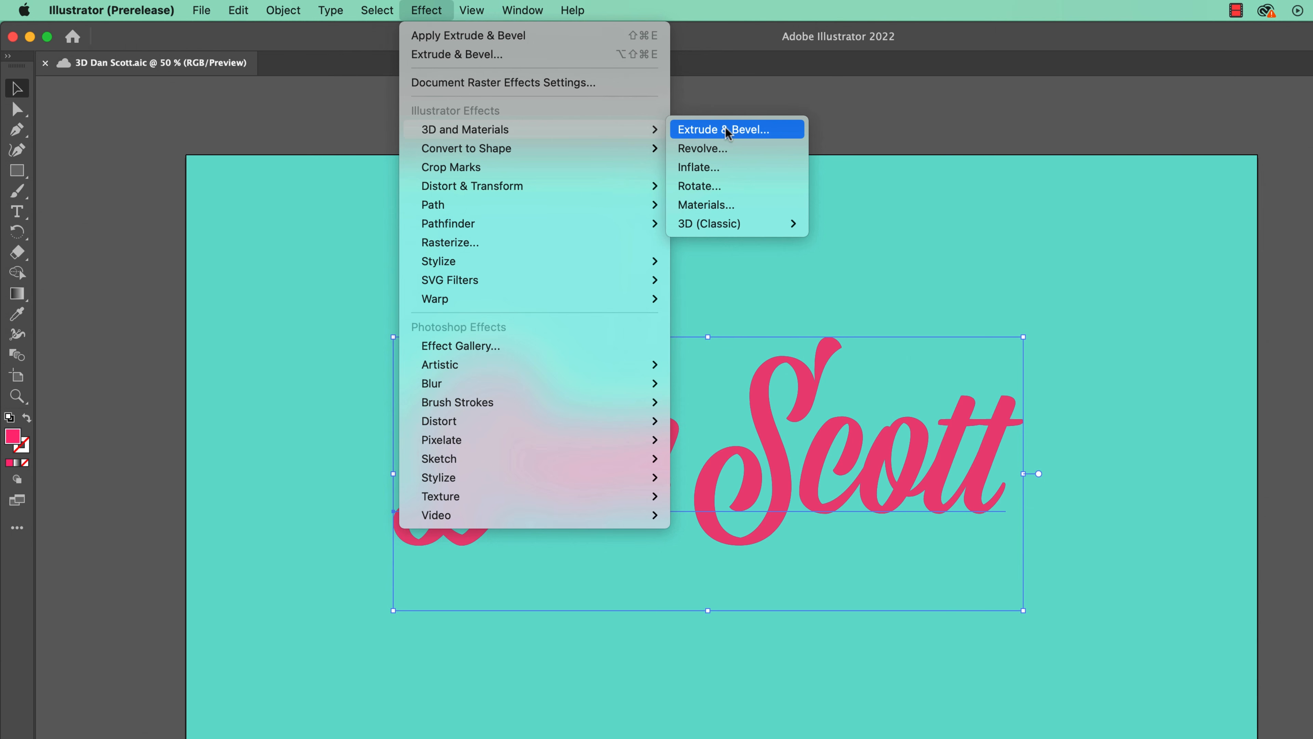
left_click(704, 136)
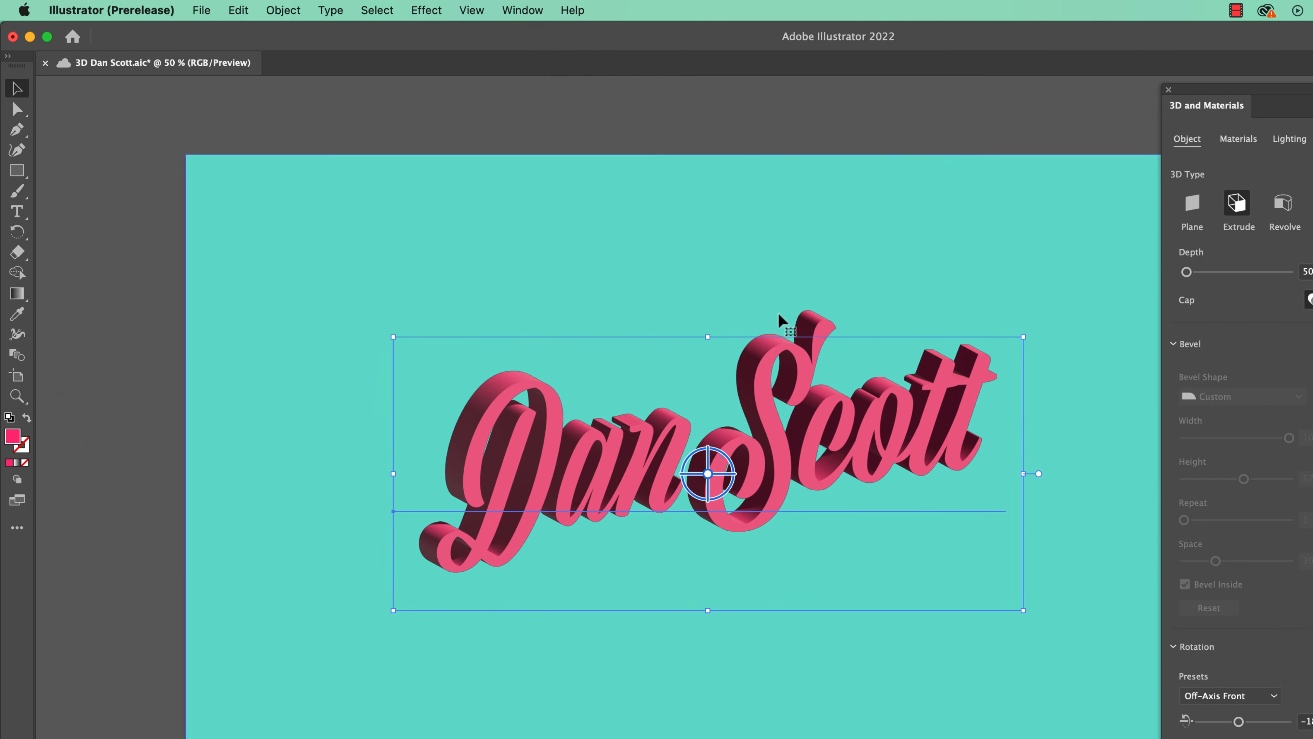
- Rotate the extruded lettering to 15° around X, 4° around Y and -12° around Z
left_click_drag(726, 468, 696, 457)
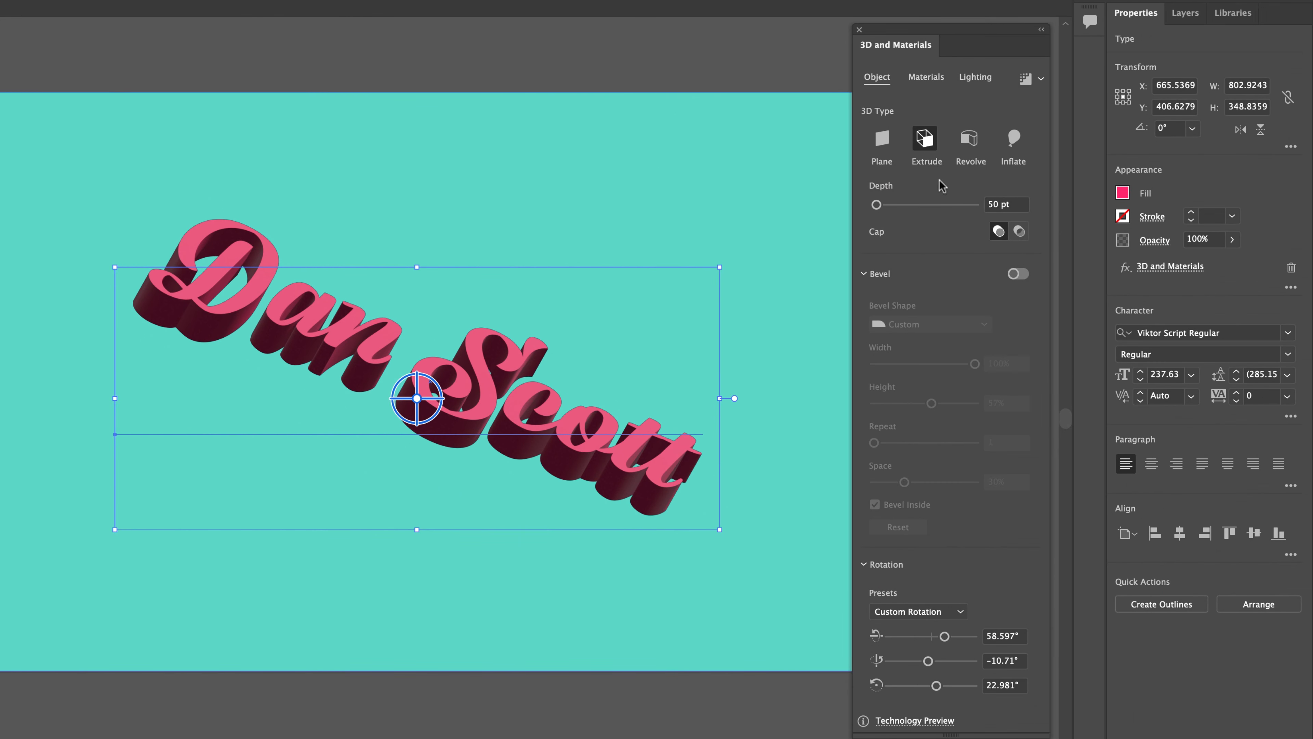
left_click_drag(944, 638, 932, 686)
left_click_drag(936, 662, 929, 662)
left_click_drag(941, 637, 939, 637)
left_click_drag(931, 685, 932, 662)
left_click_drag(940, 637, 935, 637)
left_click_drag(929, 685, 928, 685)
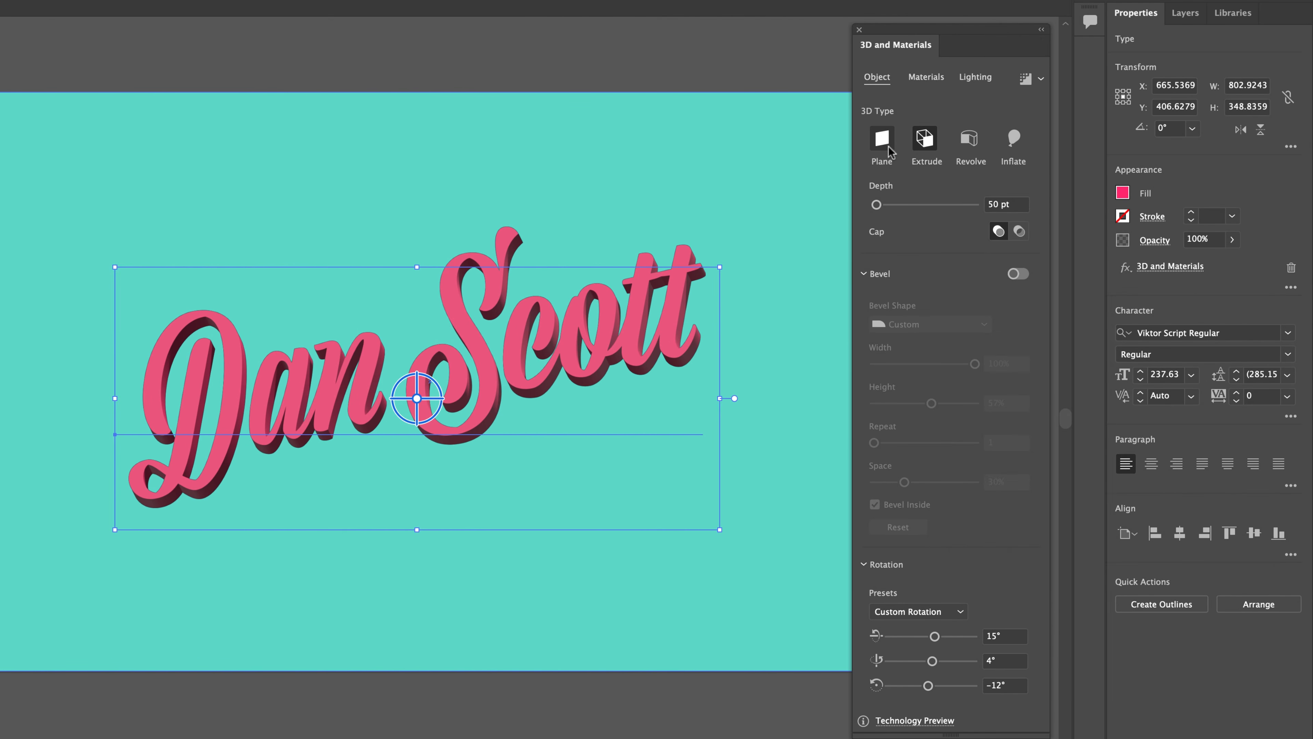
- Try the Plane, Revolve and Inflate 3D types on the lettering, and return it to Extrude
left_click(885, 156)
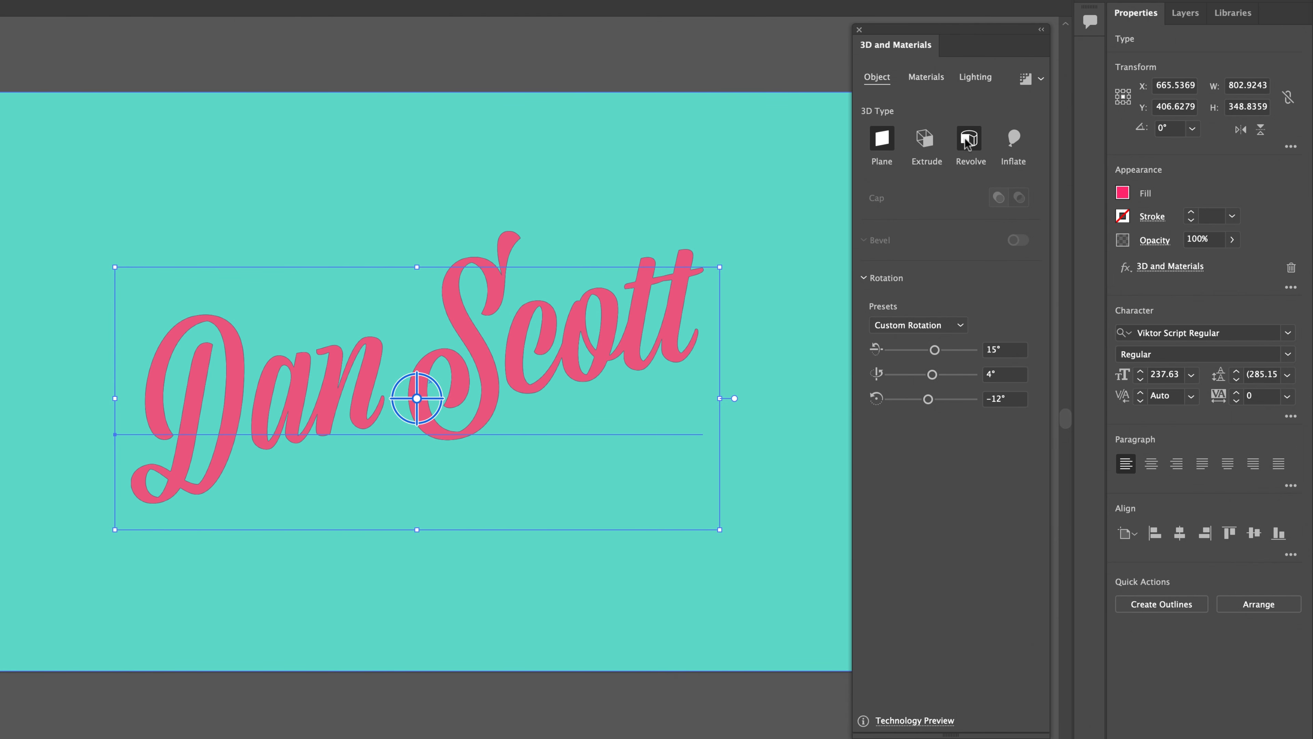
left_click(975, 166)
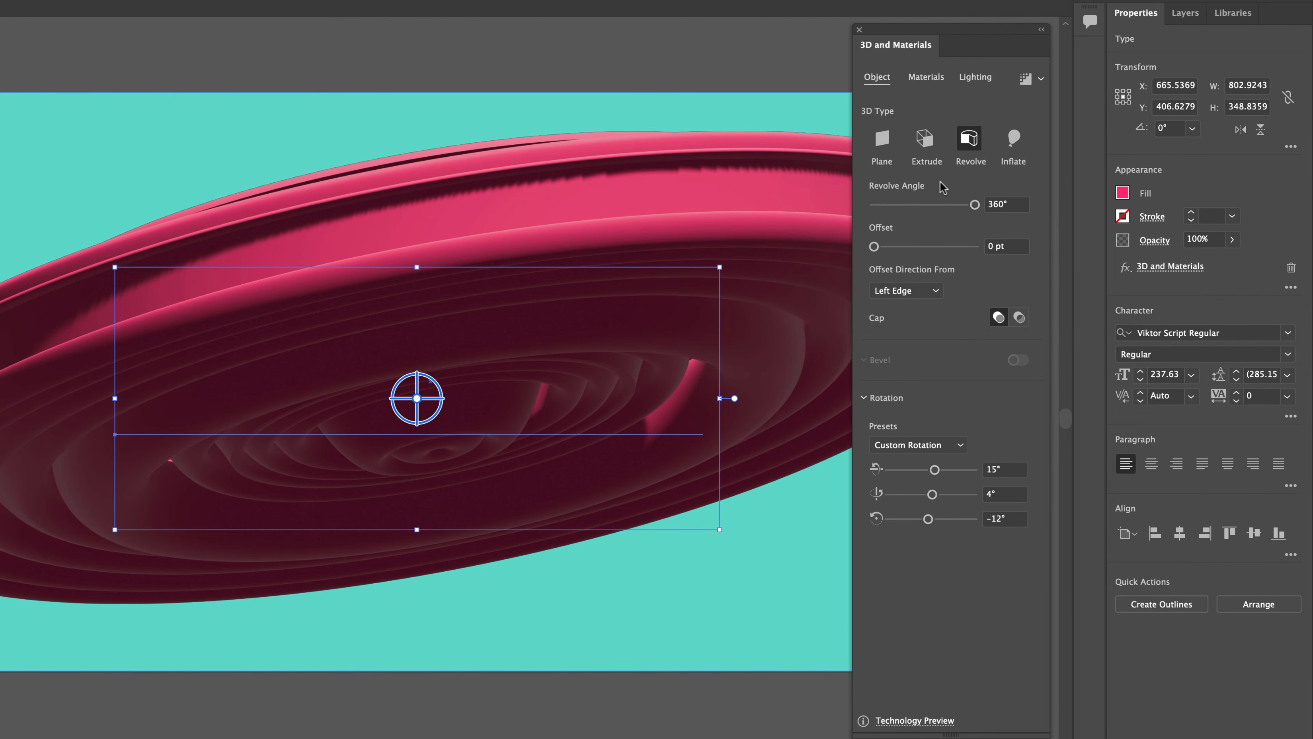
left_click(1016, 145)
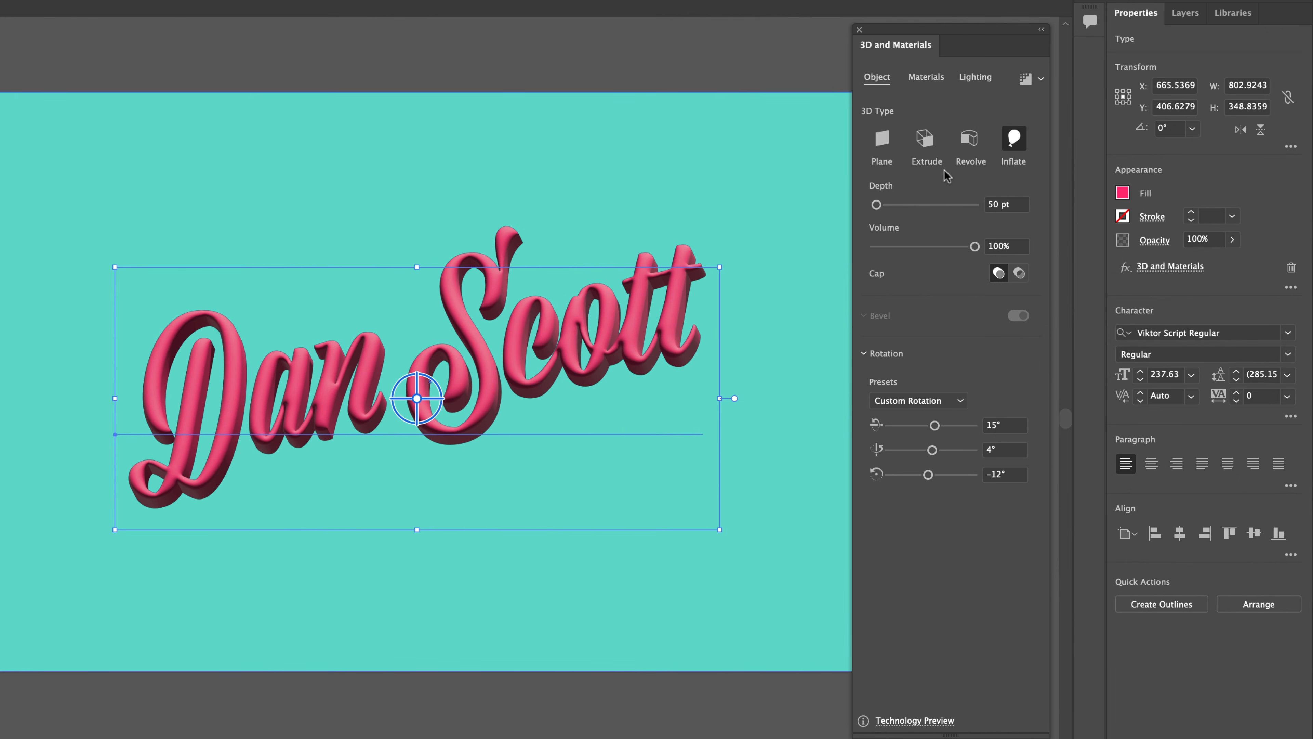
left_click(932, 138)
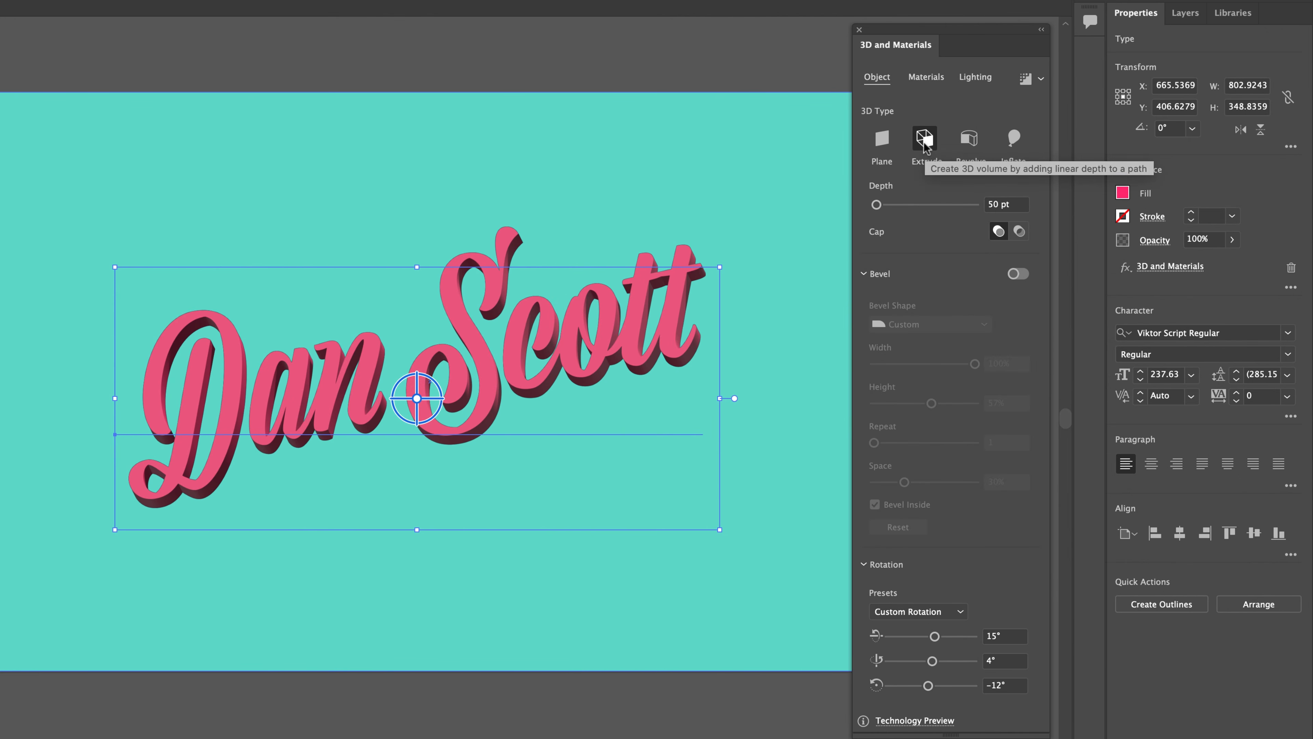
- Turn on shadows and set light intensity 36%, rotation -142°, height 61°, softness 63%, ambient intensity 82% and shadow bounds 115%
left_click(975, 78)
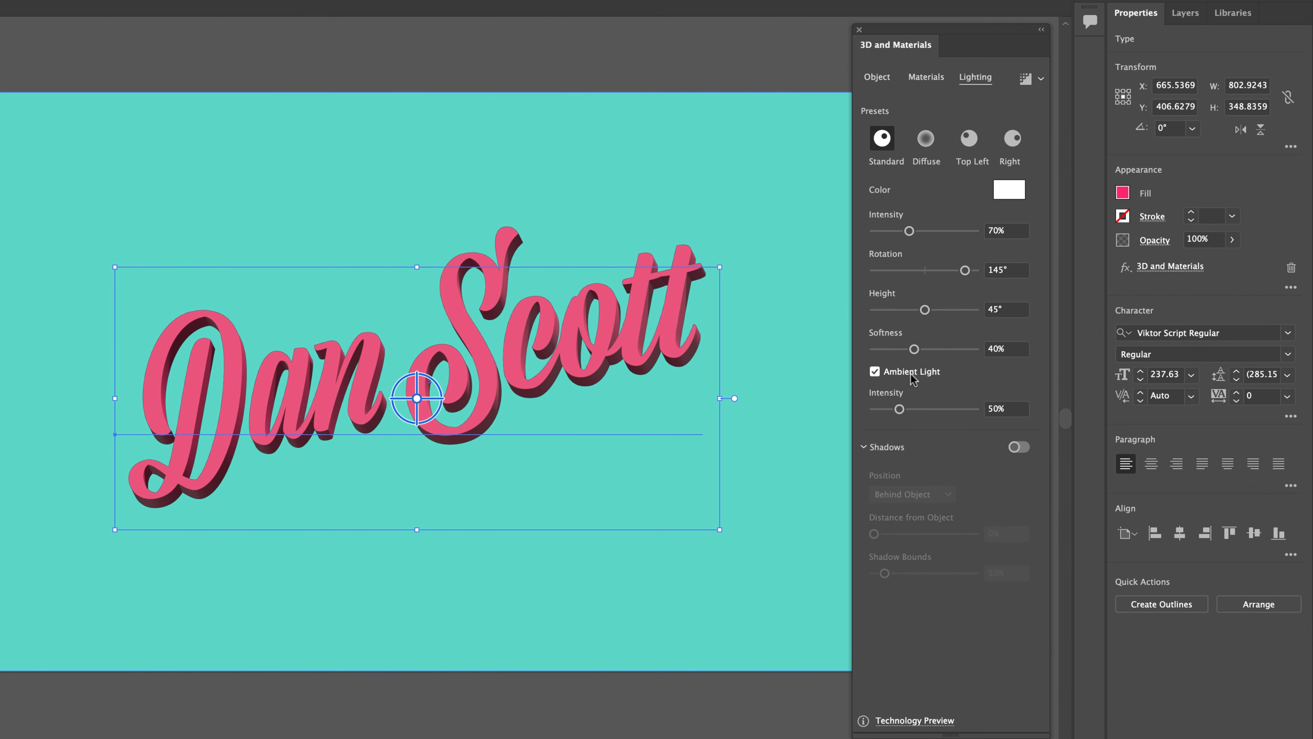
left_click(1018, 446)
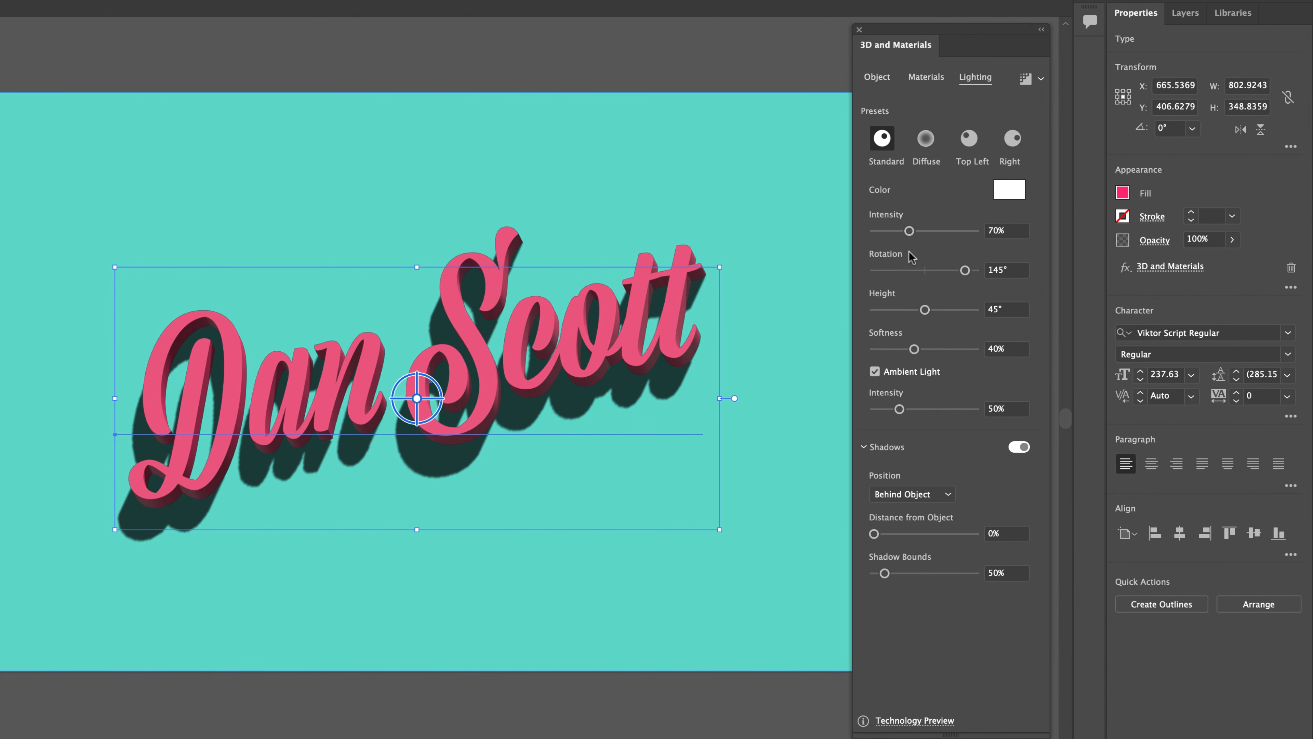
mouse_move(909, 233)
left_mouse_down()
mouse_move(889, 233)
mouse_move(924, 237)
left_mouse_up()
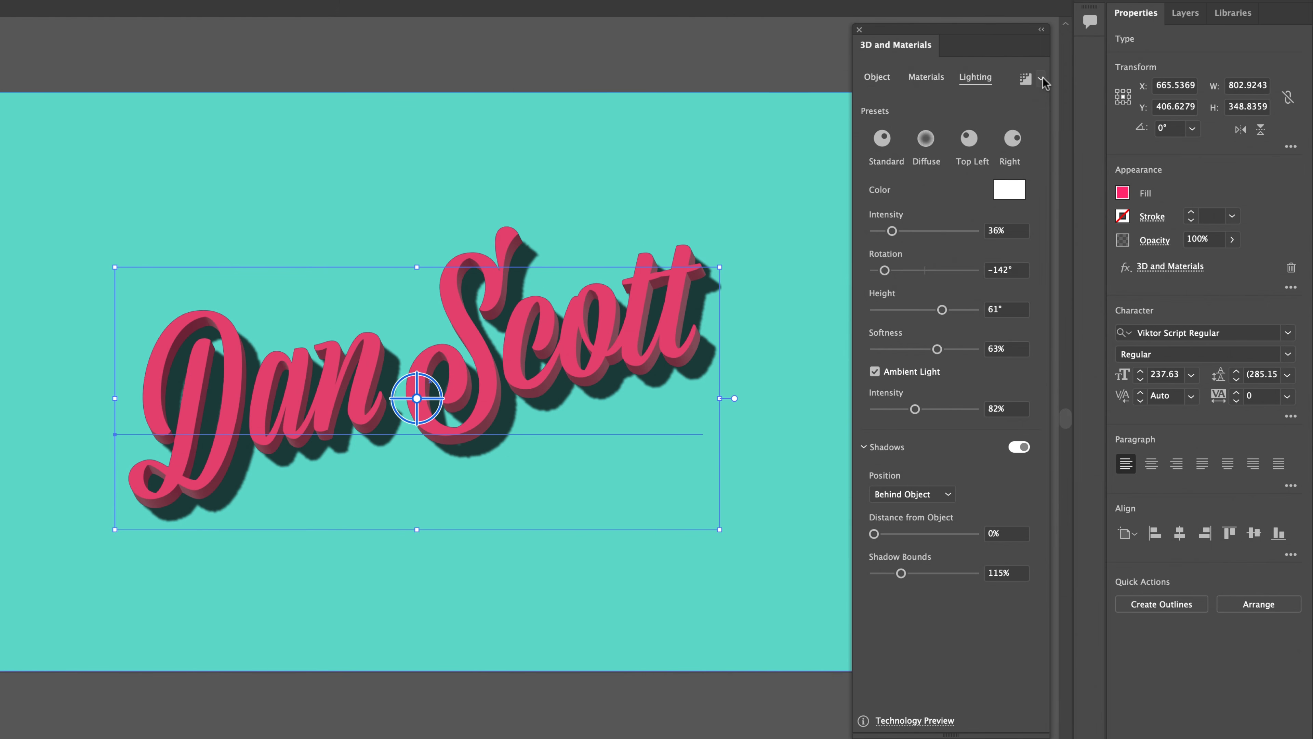
- Enable ray tracing at Medium quality with noise reduction and render the 3D lettering
left_click(1042, 79)
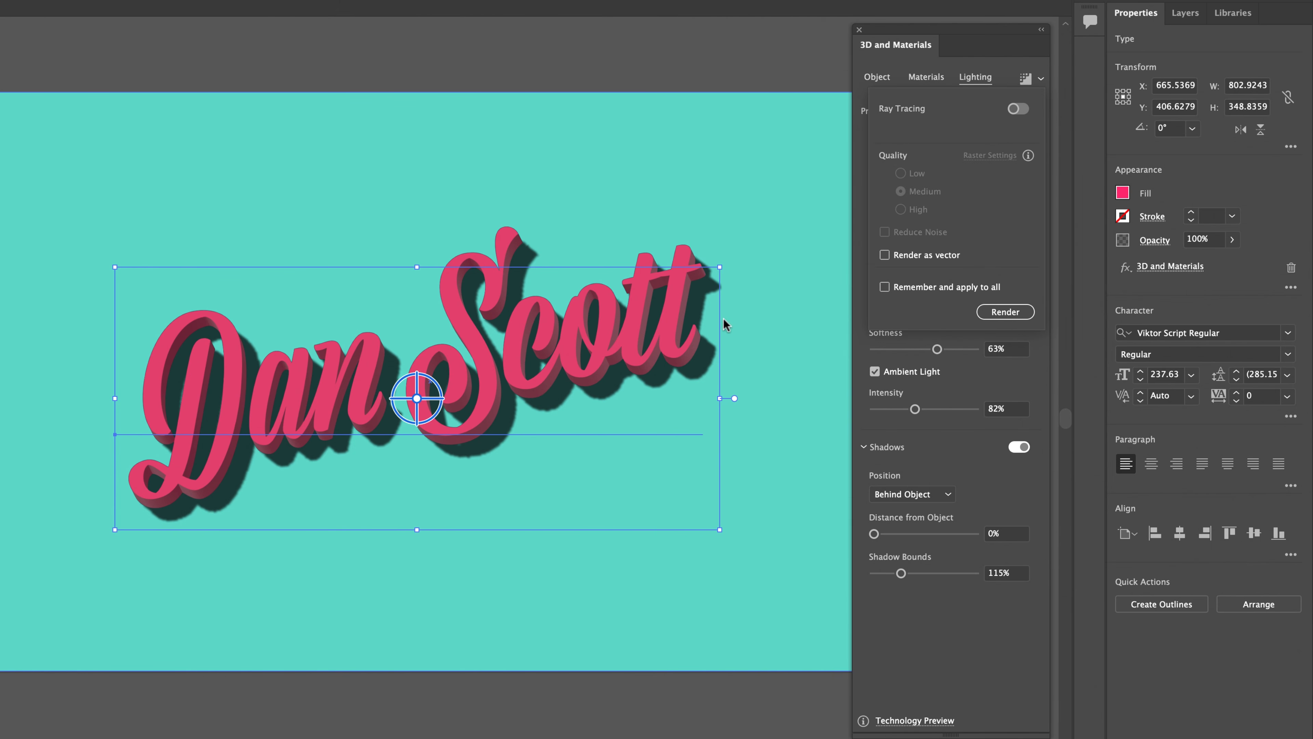
left_click(1019, 108)
left_click(918, 209)
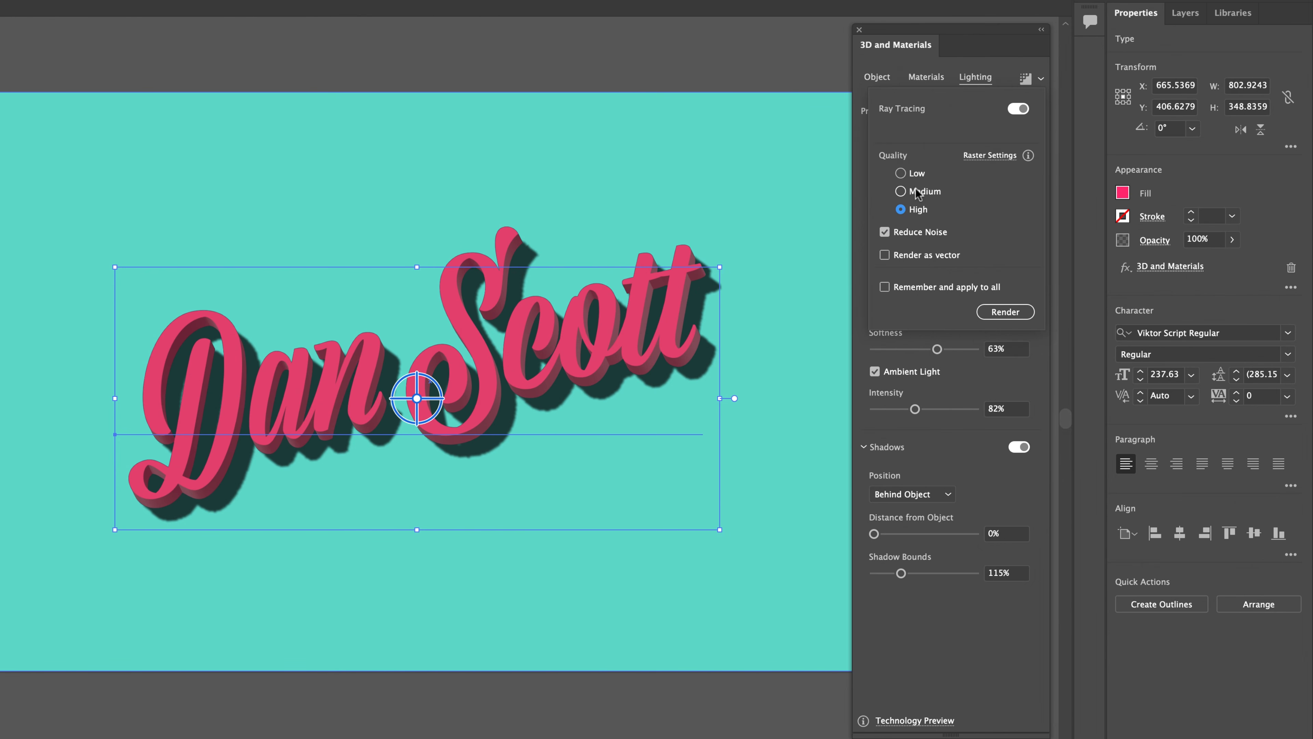
left_click(1009, 315)
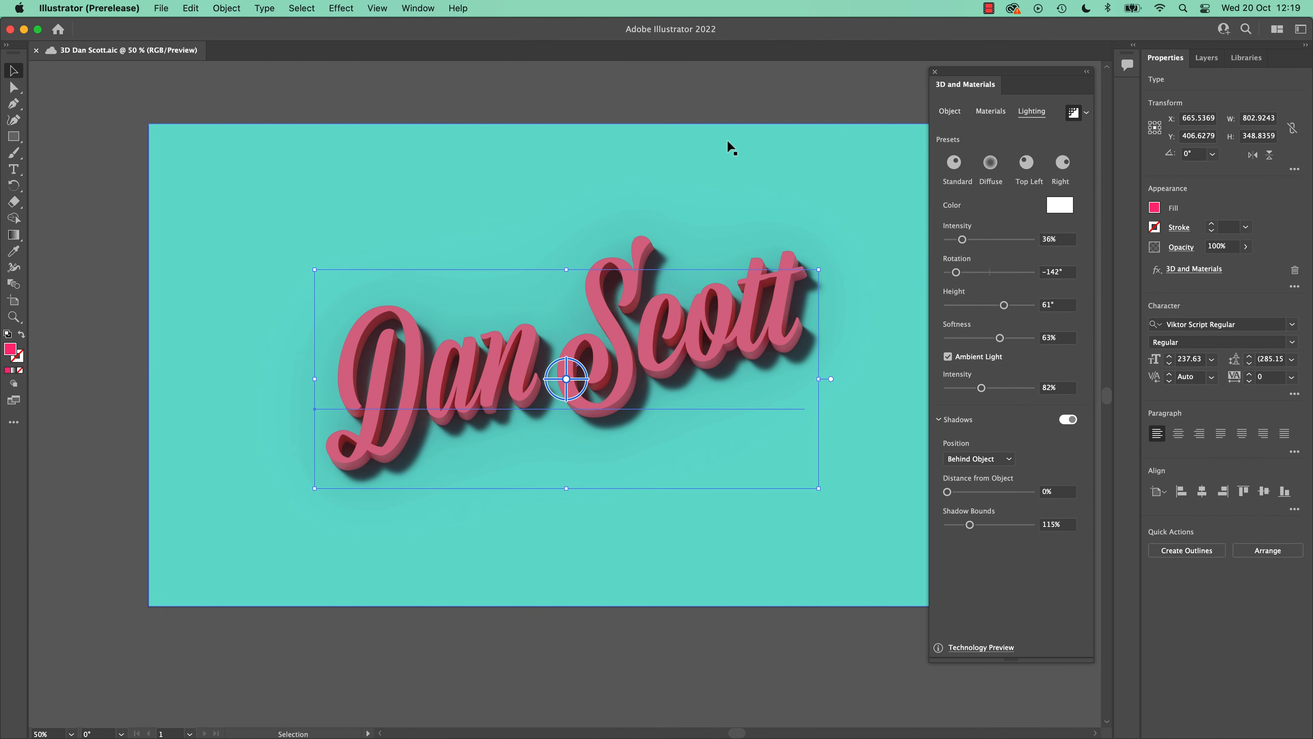
- Deselect the rendered lettering to examine it, reselect it and show its ray tracing settings
left_click(614, 119)
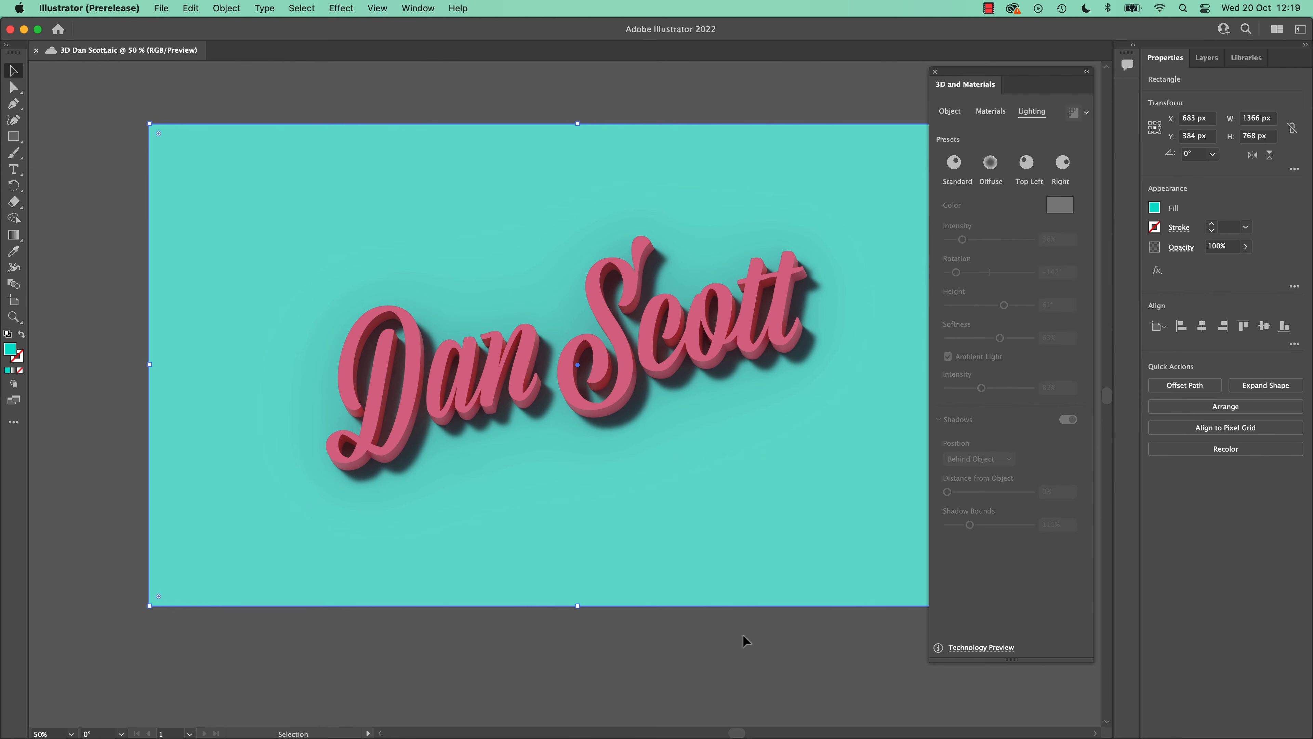
left_click(744, 364)
left_click(1088, 114)
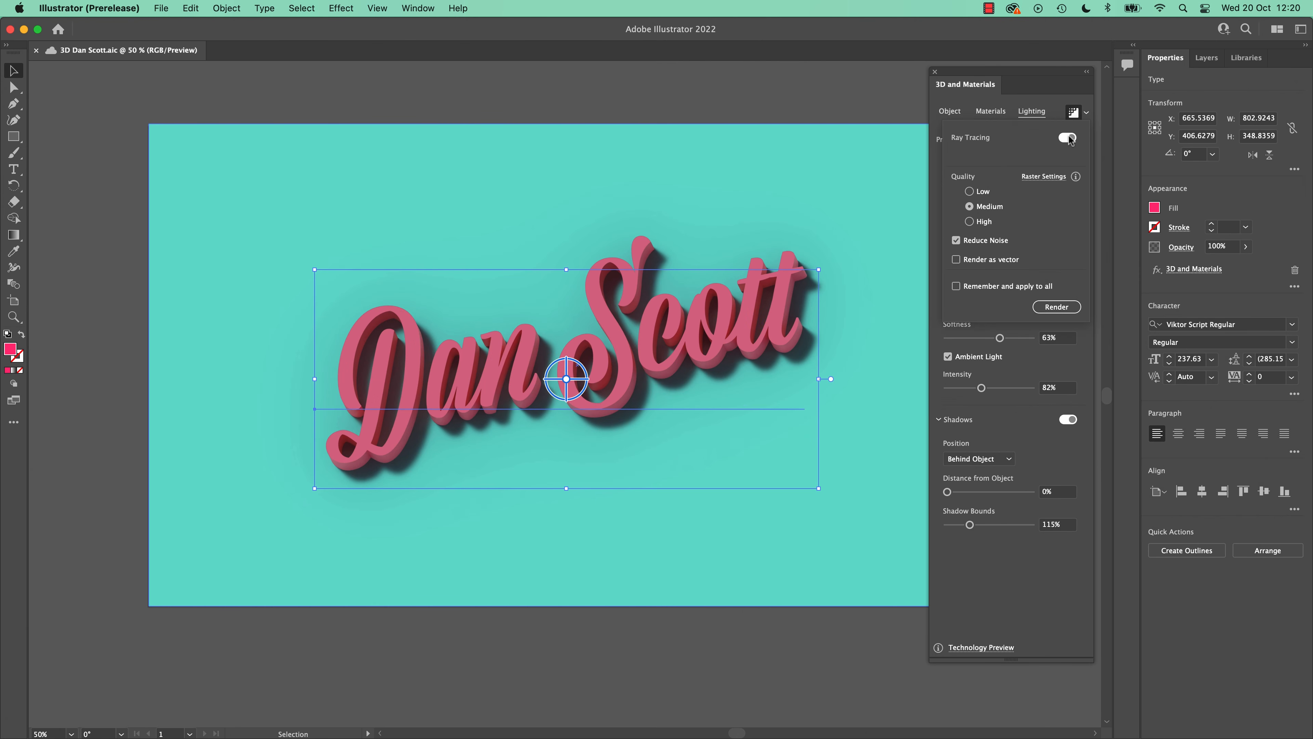
- Duplicate the 3D lettering below the original, replace the copy's text with BYOL, and show the available 3D materials
left_click_drag(691, 399, 691, 525)
double_click(649, 545)
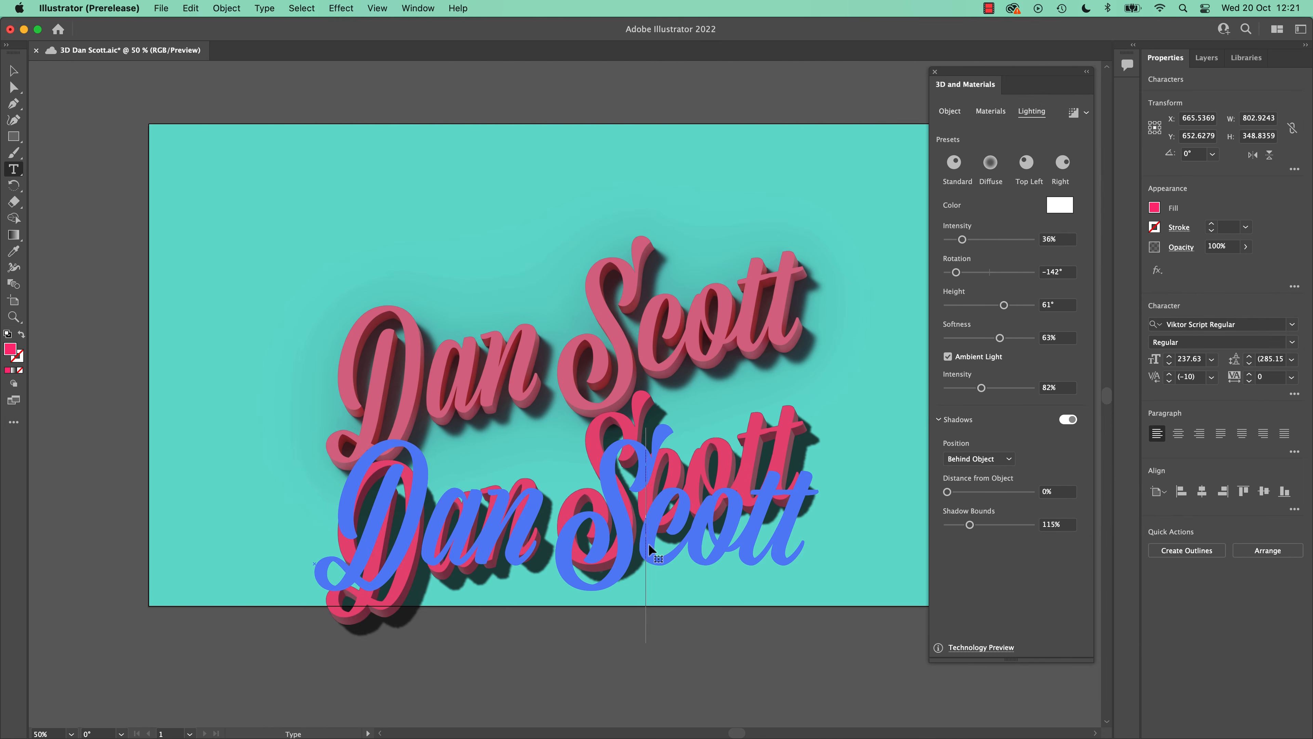
key("super+a")
type("BoydL")
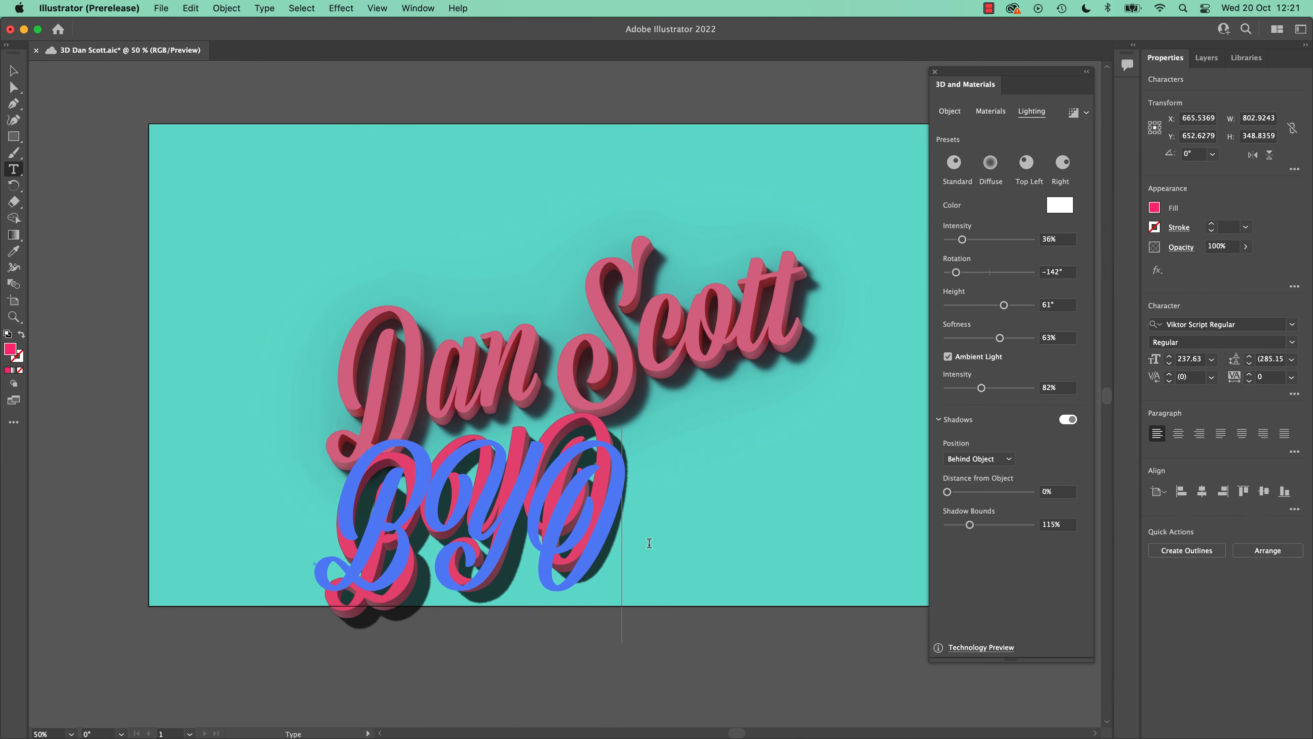
left_click(991, 111)
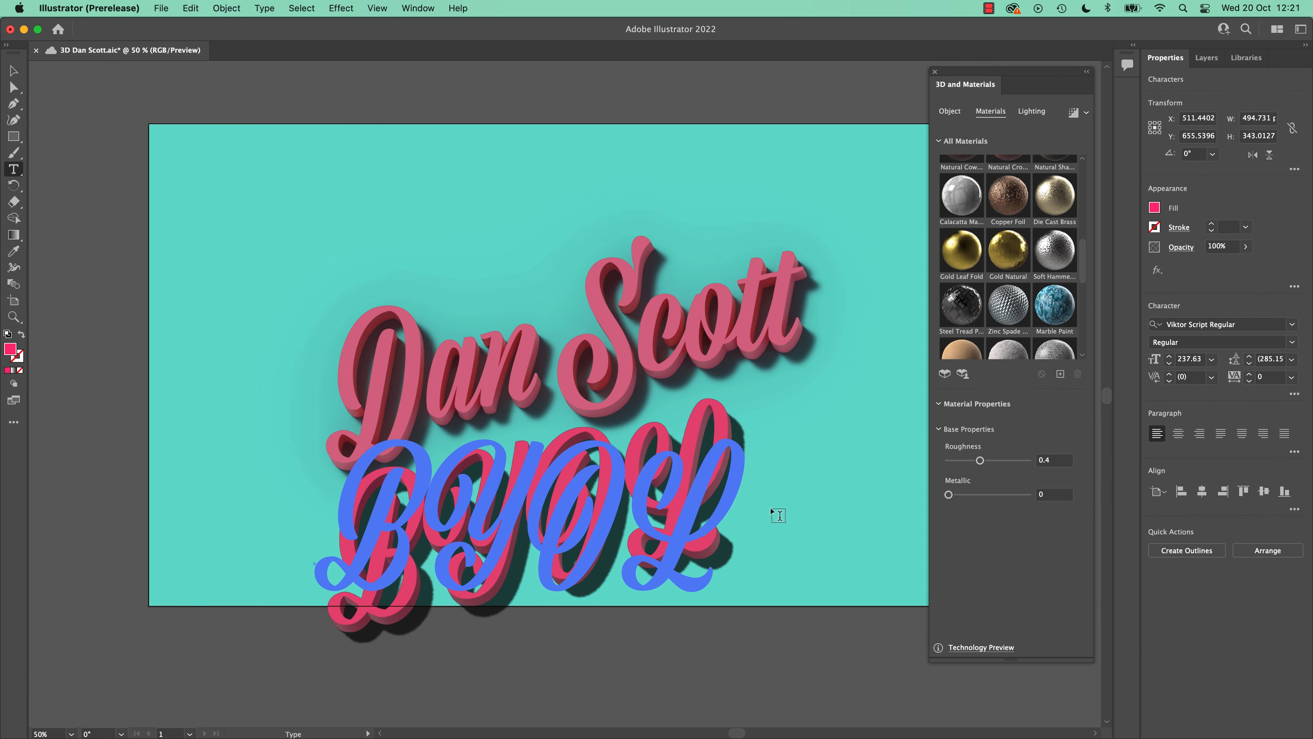
key("Escape")
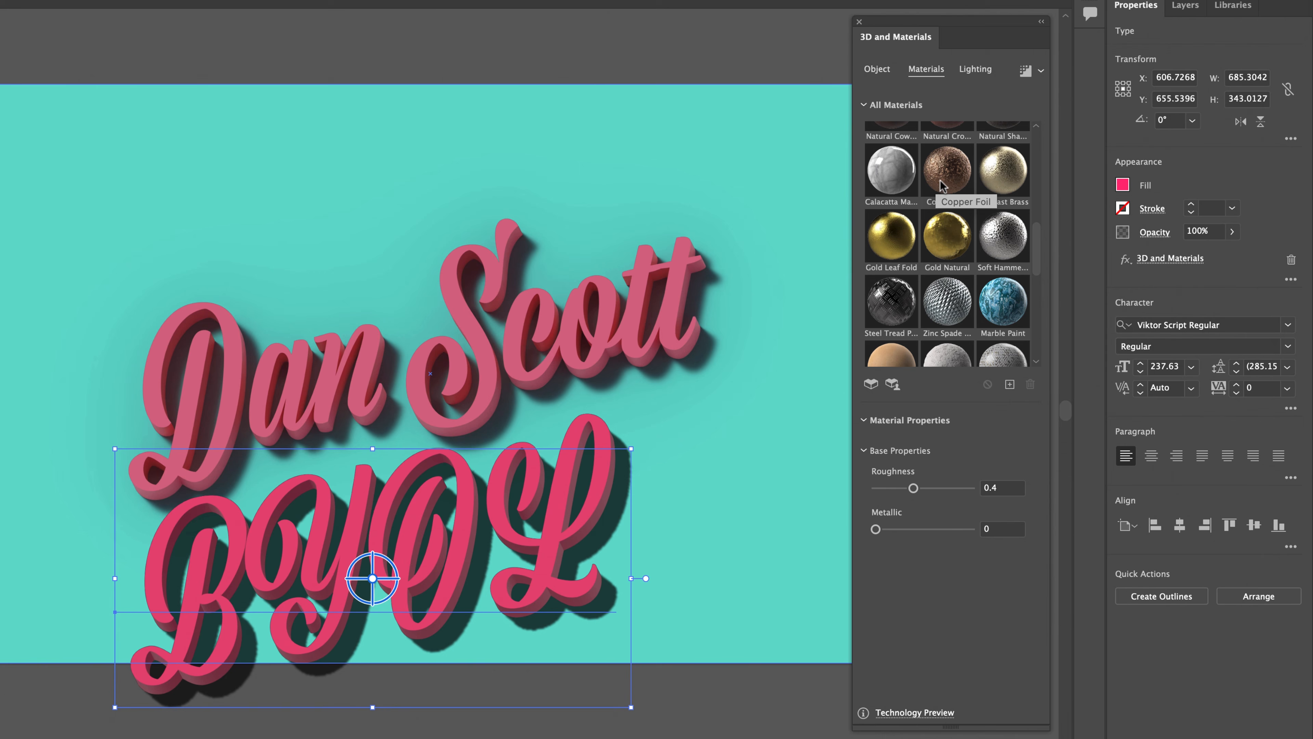
- Apply the Larch Wood material to the BYOL lettering
scroll(949, 253, "down", 3)
scroll(946, 256, "down", 5)
left_click(967, 269)
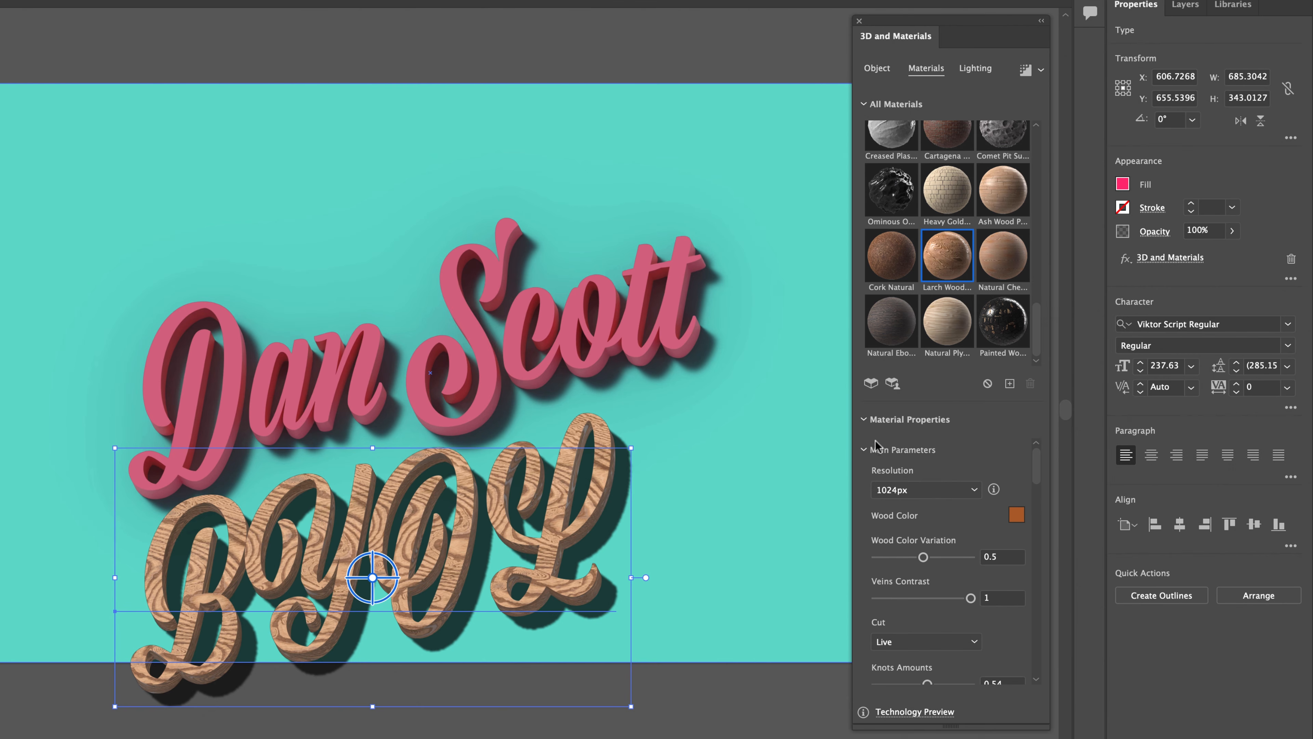
- Raise the wood material's Knots Amounts to 0.68 and Fibers to 0.62
scroll(951, 543, "down", 5)
scroll(1036, 472, "up", 3)
scroll(1037, 472, "up", 1)
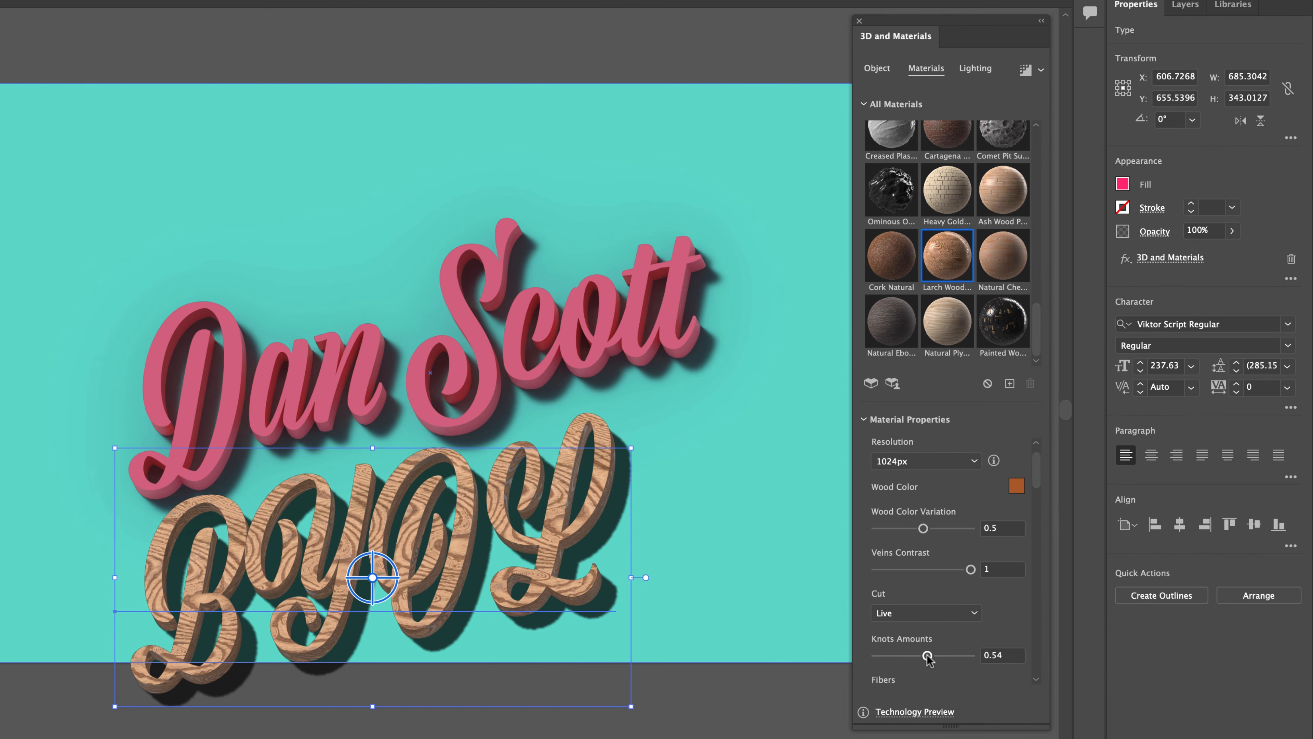
left_click_drag(1039, 475, 1043, 506)
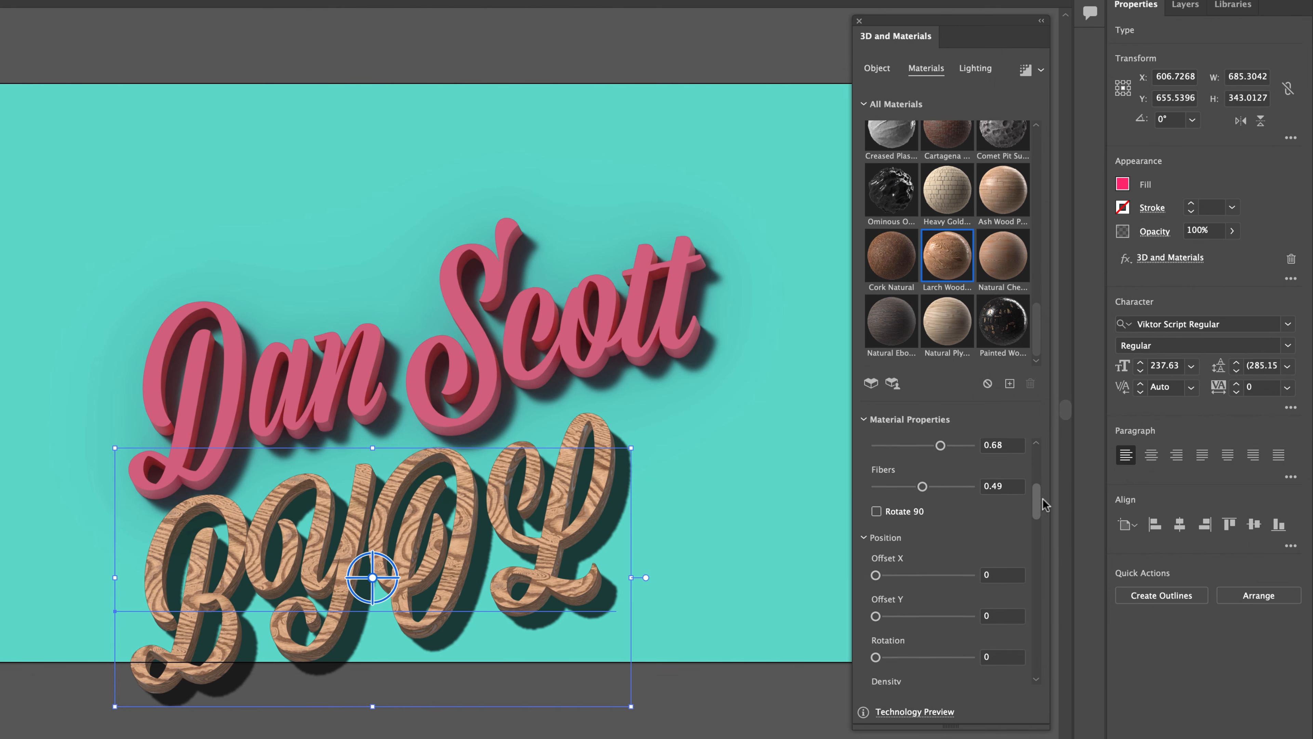
left_click_drag(922, 480, 935, 481)
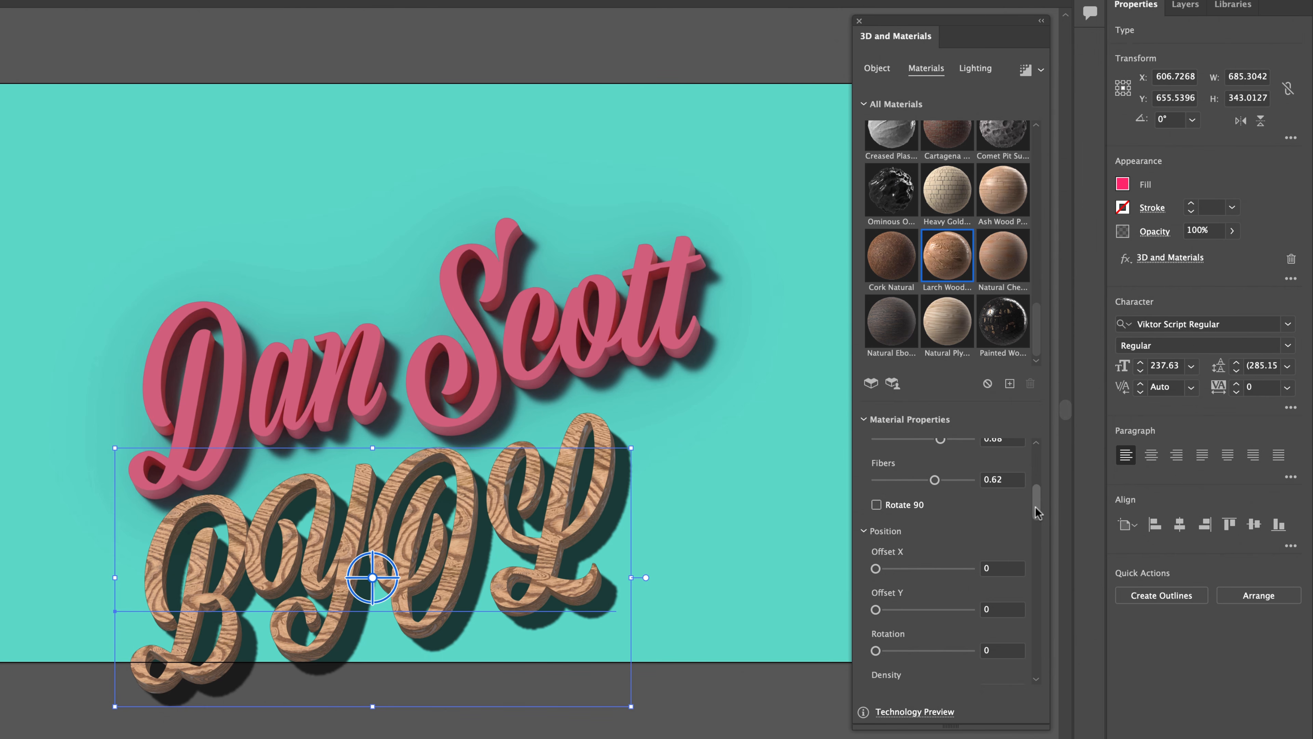
left_click_drag(1039, 508, 1037, 472)
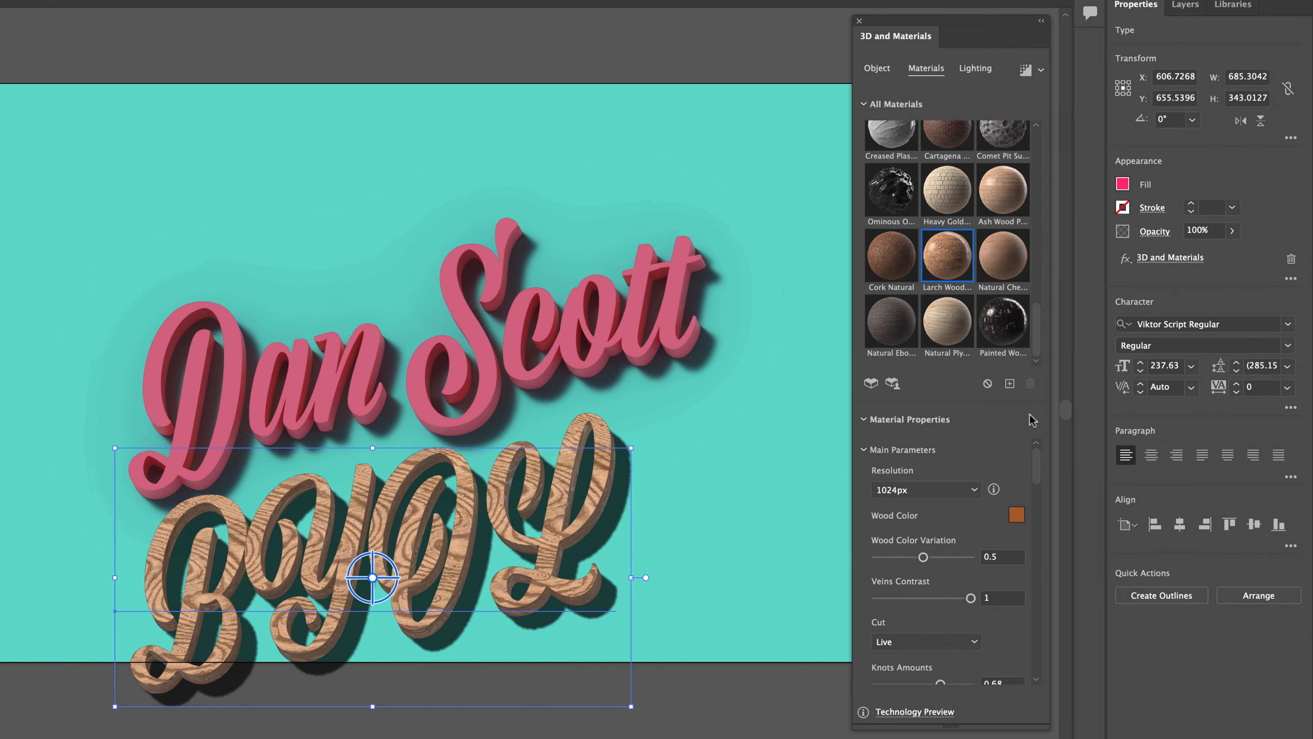
- Scale the BYOL lettering to about 380 × 190 px beneath the script name, then render it with ray tracing and deselect it
left_click_drag(116, 451, 496, 557)
left_click_drag(669, 622, 653, 532)
left_click(1041, 70)
left_click(1019, 99)
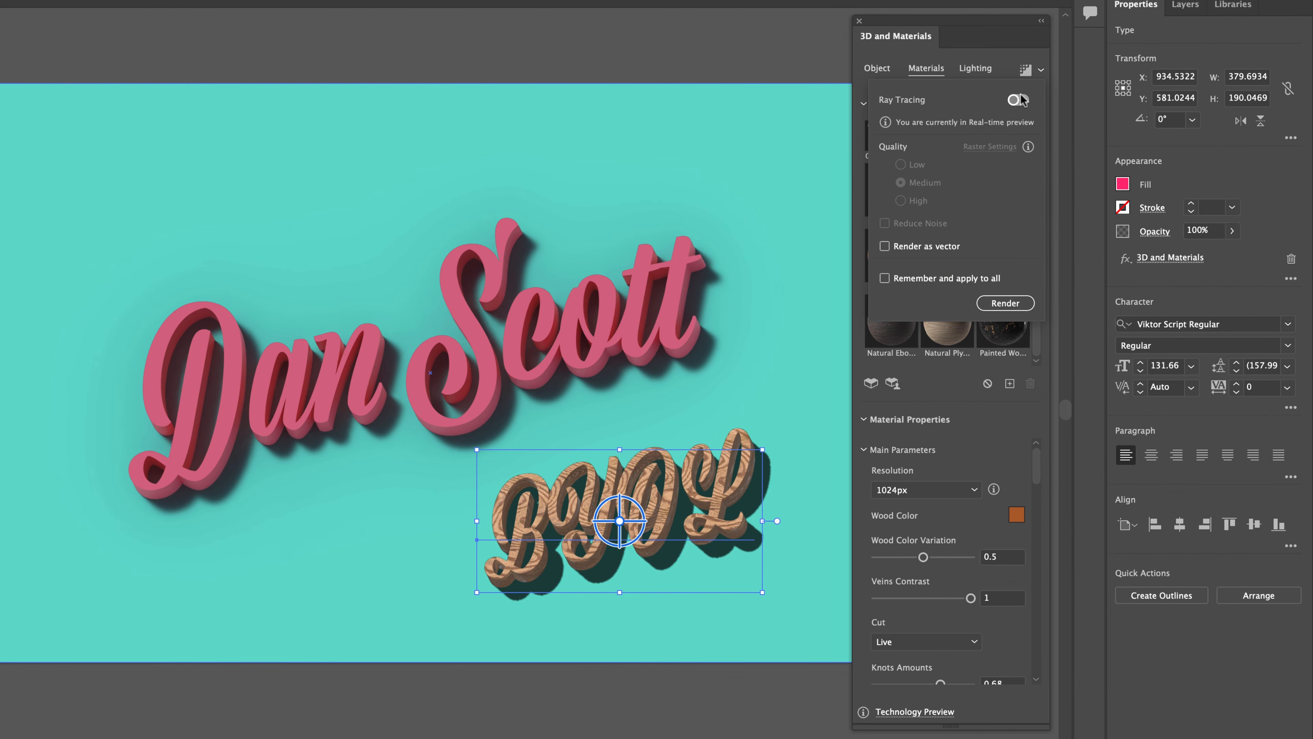
left_click(995, 307)
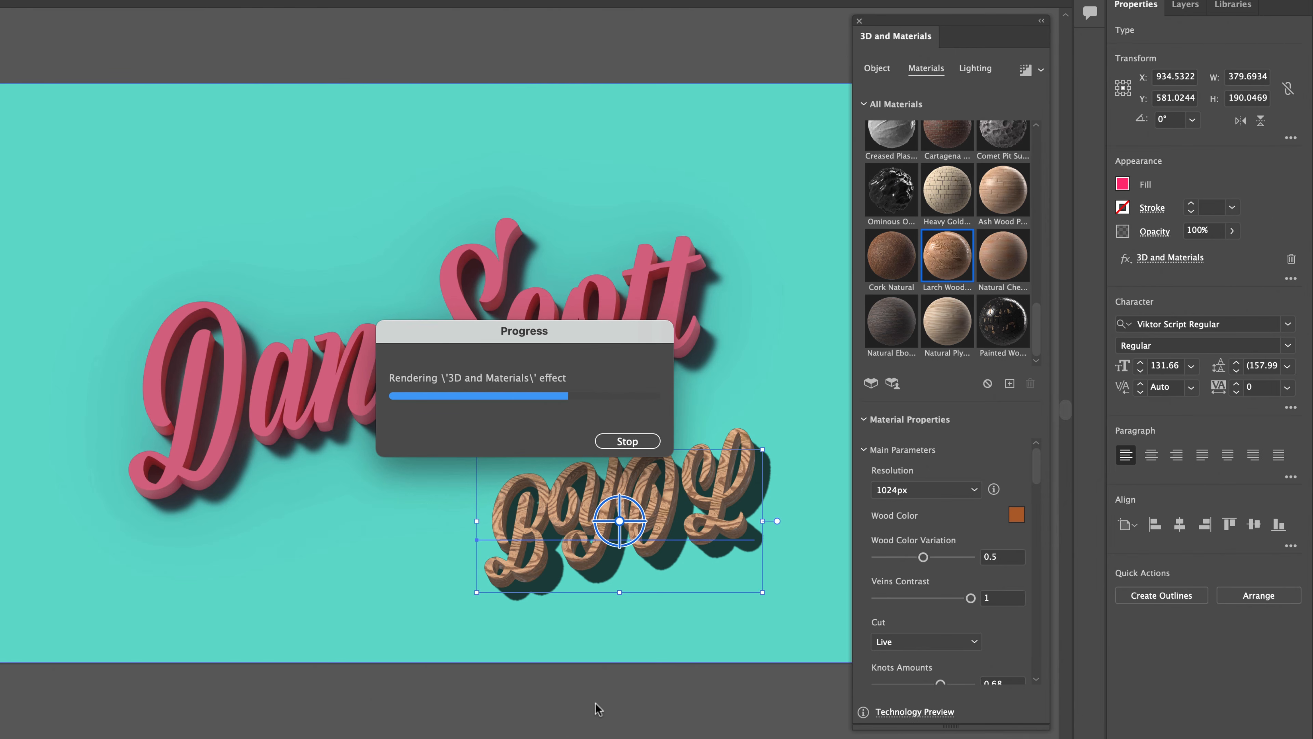
scroll(733, 691, "up", 3)
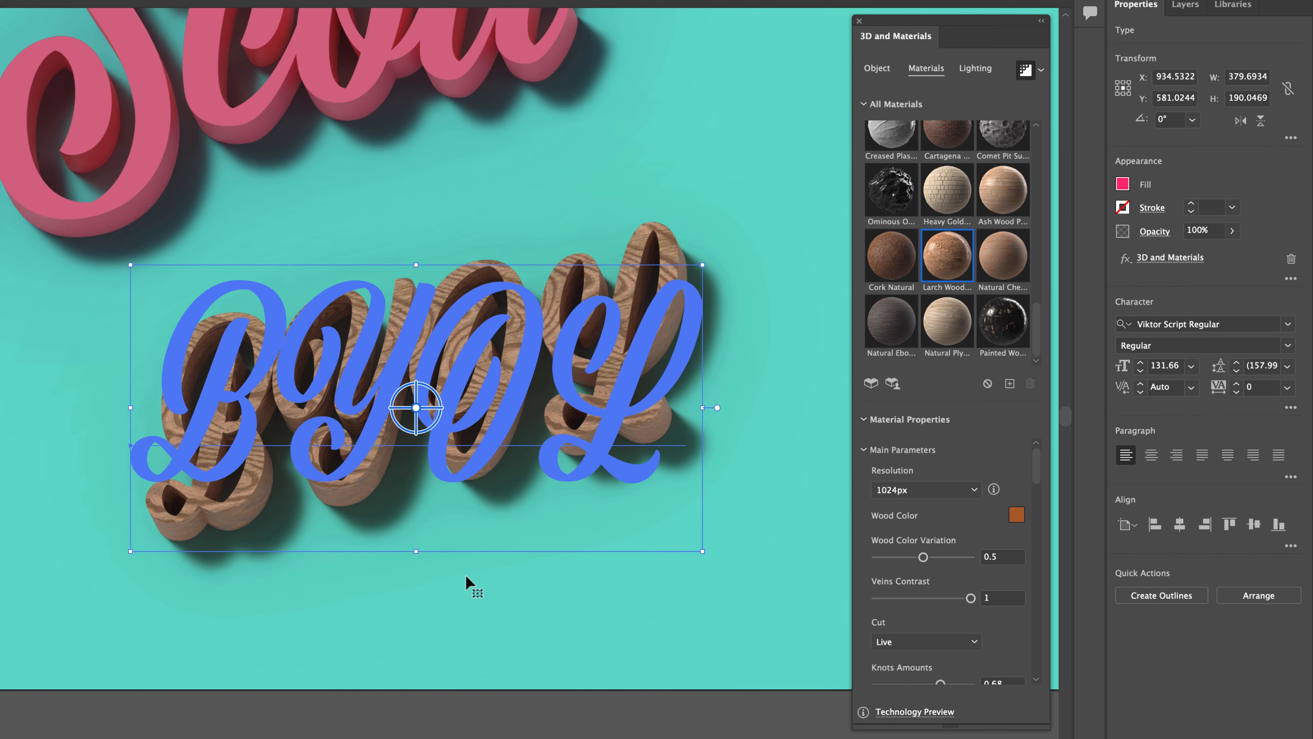
left_click(485, 643)
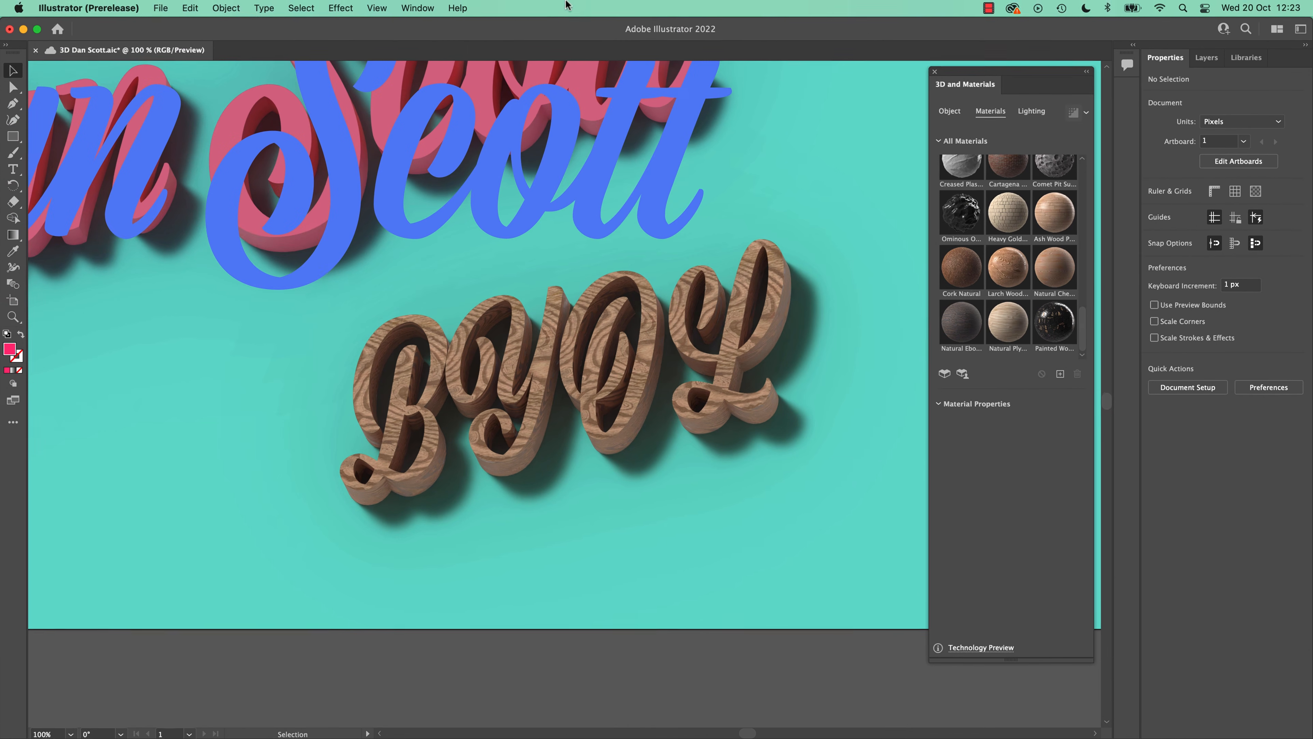
- Check the resolution choices in the document raster effects settings, keeping High (300 ppi)
left_click(161, 8)
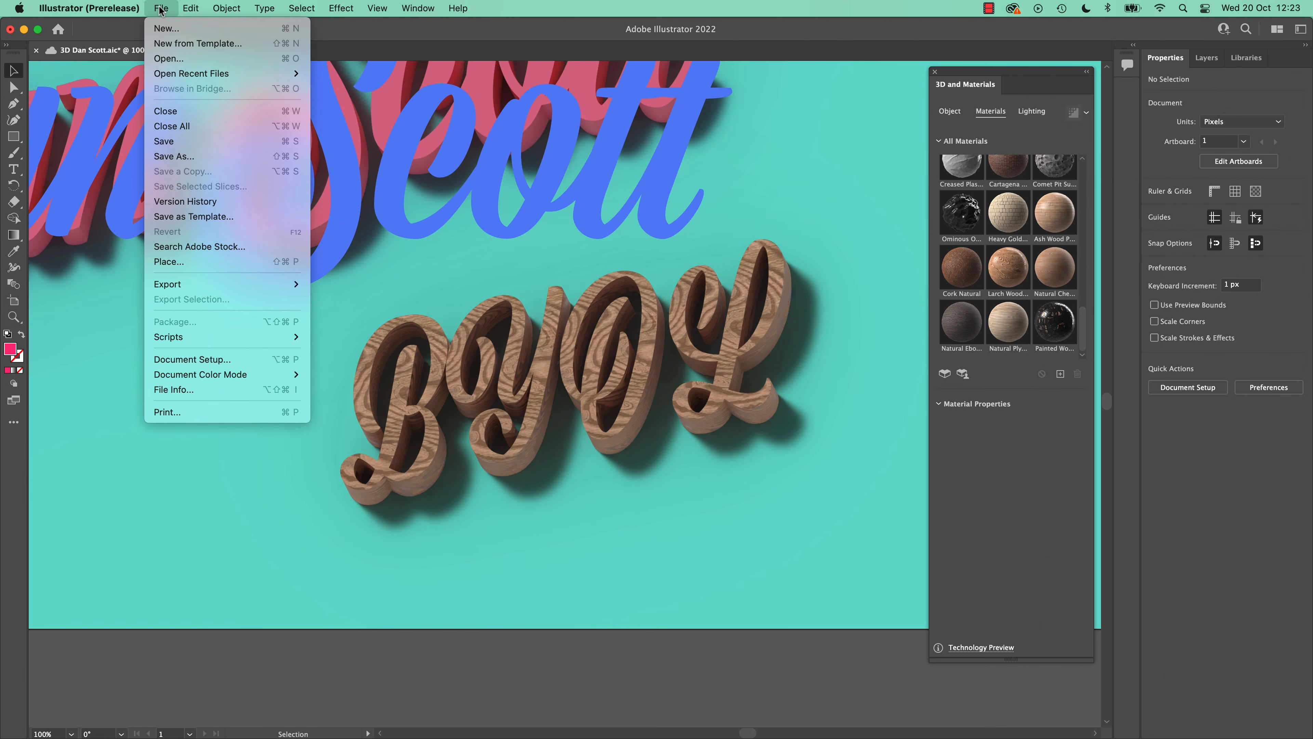
mouse_move(339, 6)
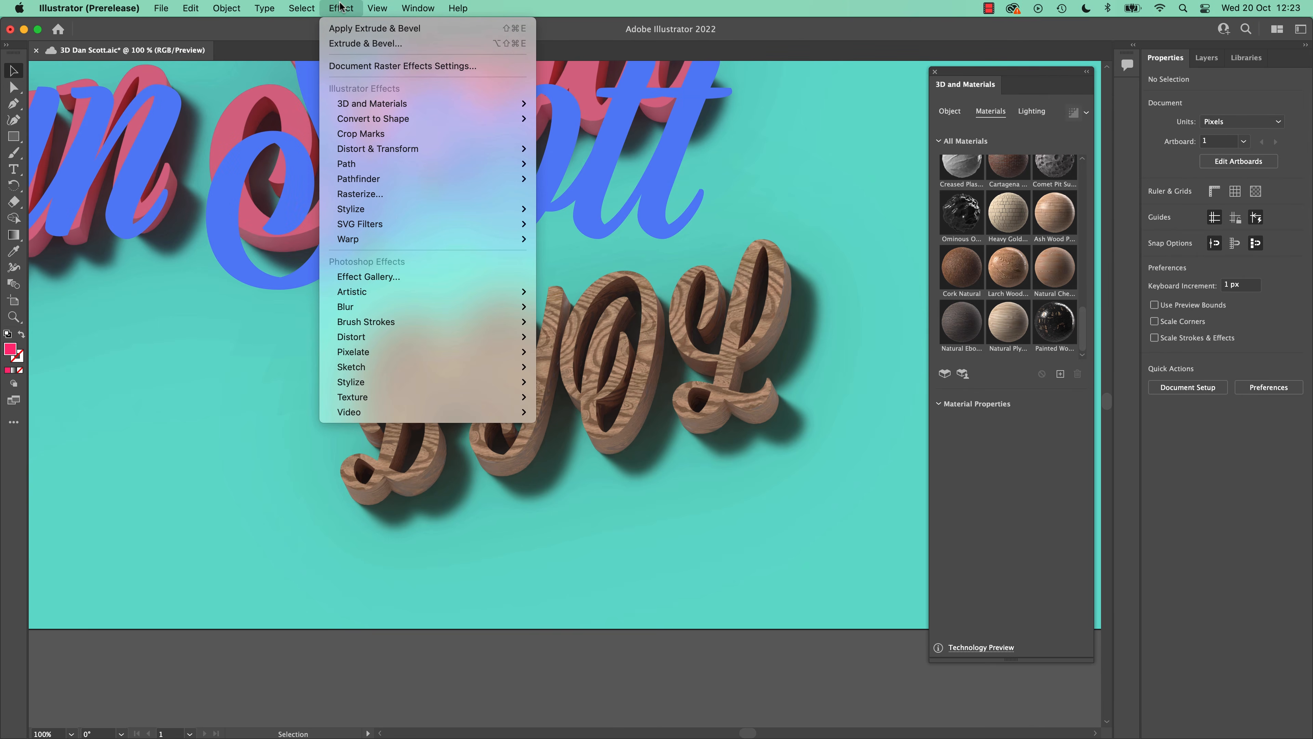
left_click(355, 66)
left_click(623, 275)
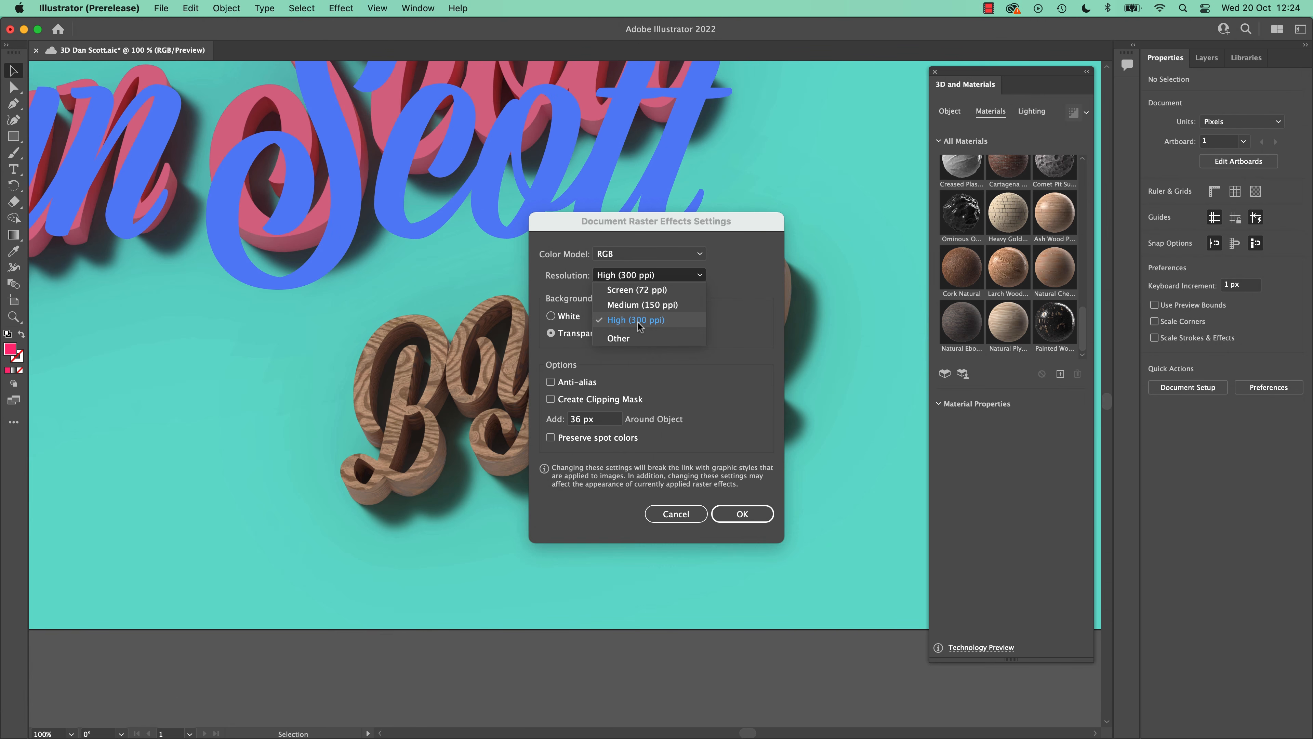
left_click(763, 264)
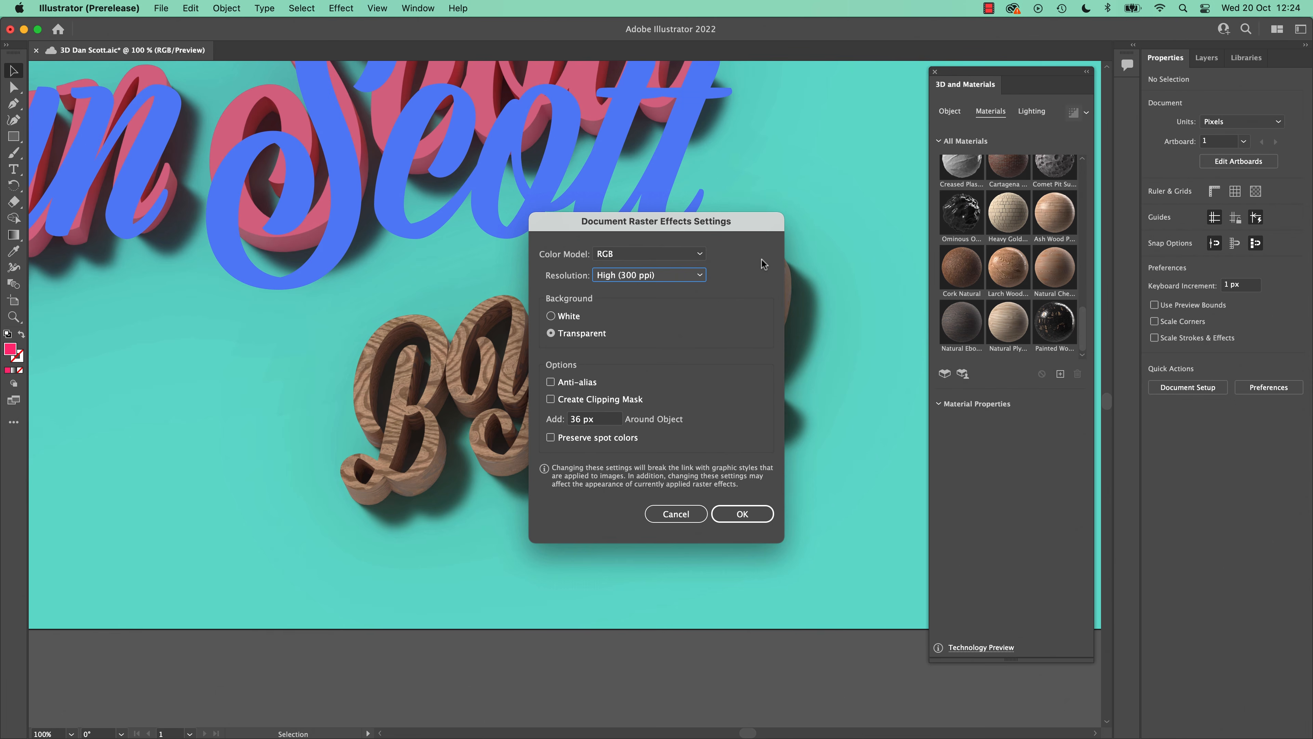
key("Return")
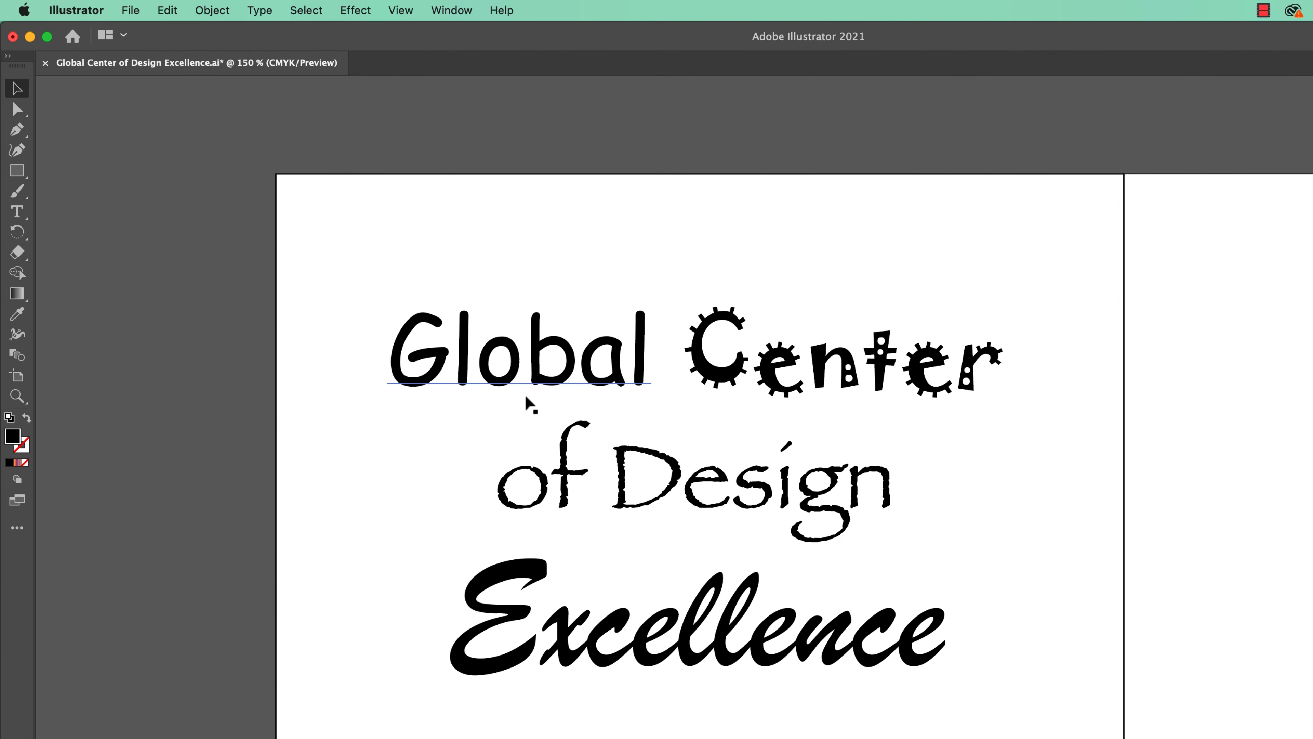
- In the Global Center of Design Excellence document in Illustrator 2021, select the word Global and examine the Select Same options
left_click(573, 378)
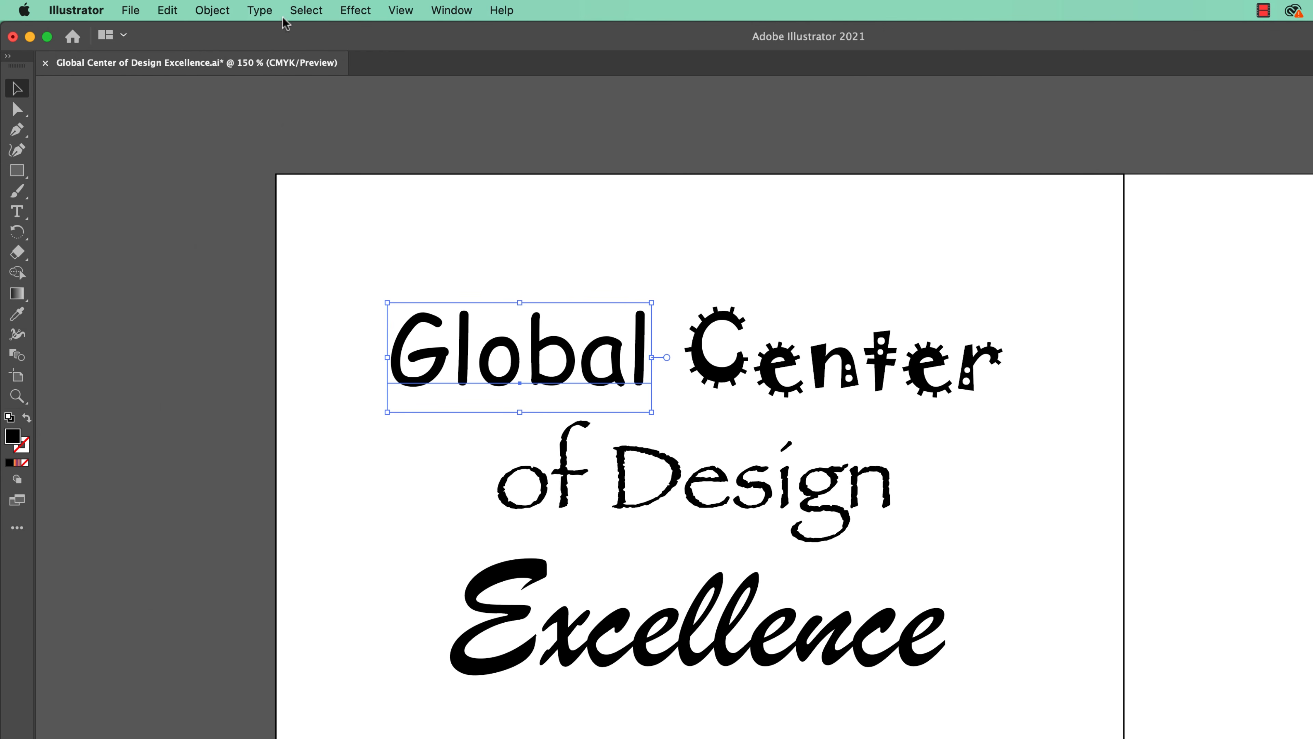
key("space")
left_click_drag(1174, 478, 1260, 566)
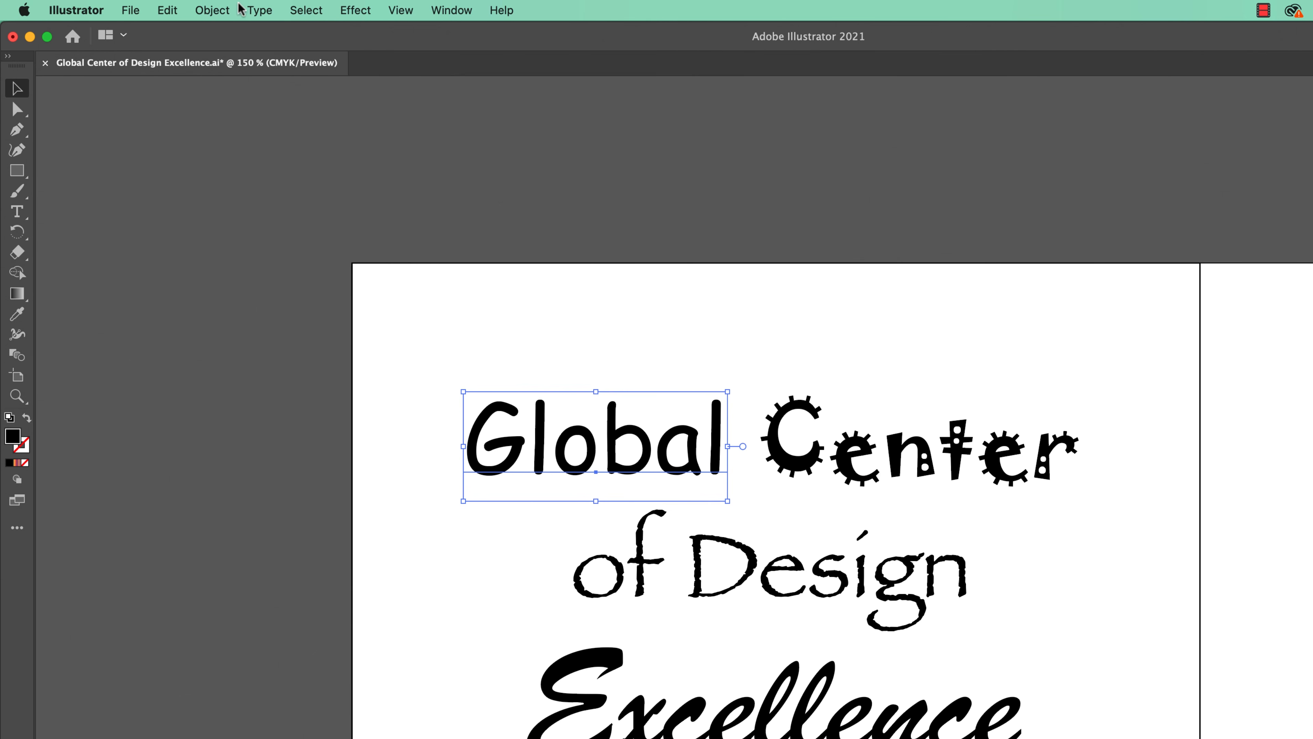
left_click(293, 15)
mouse_move(337, 190)
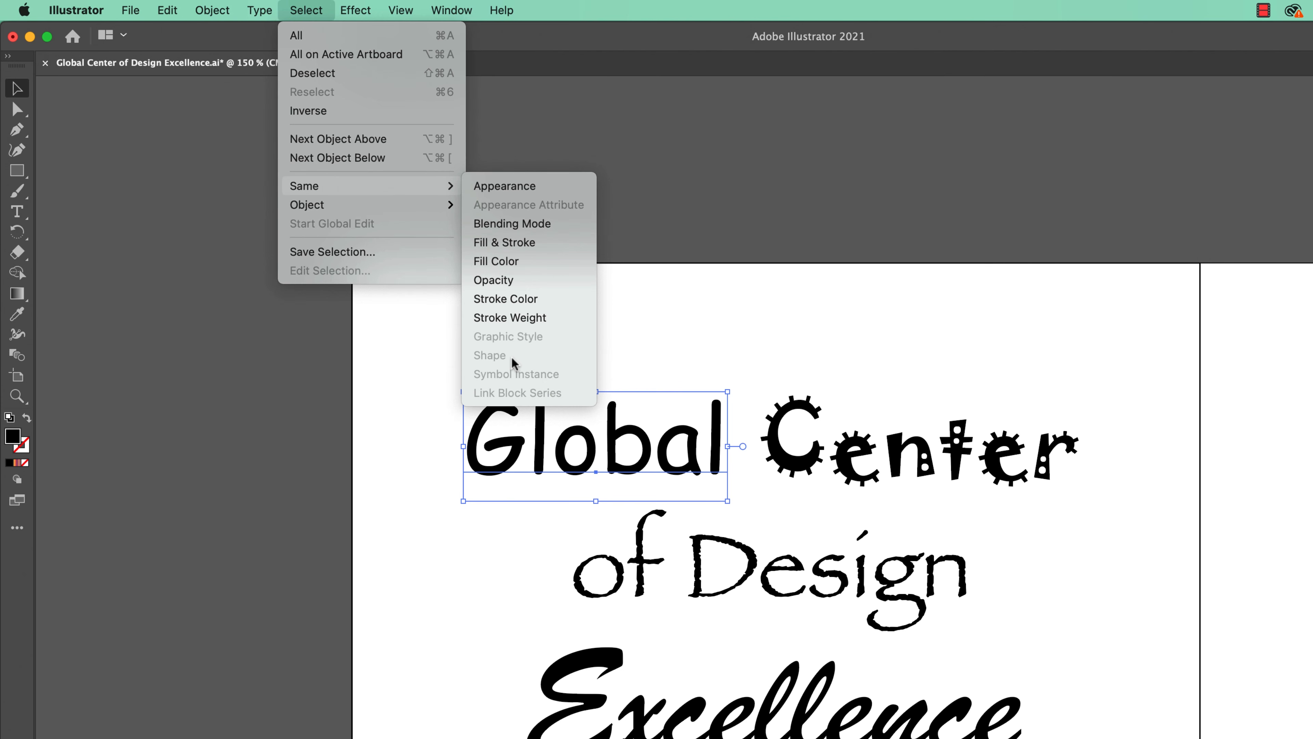
left_click(267, 466)
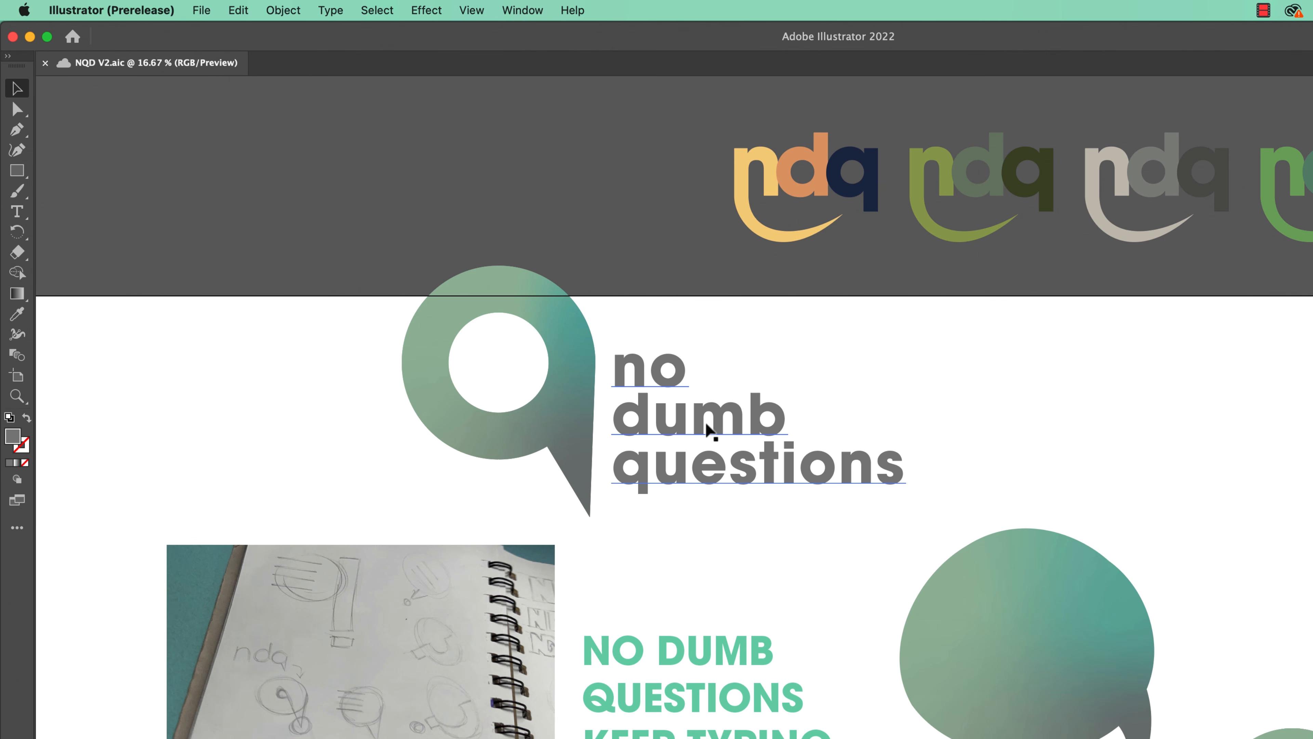
- In NQD V2, select all text sharing the font family of the grey "no dumb questions" logo text
left_click(710, 430)
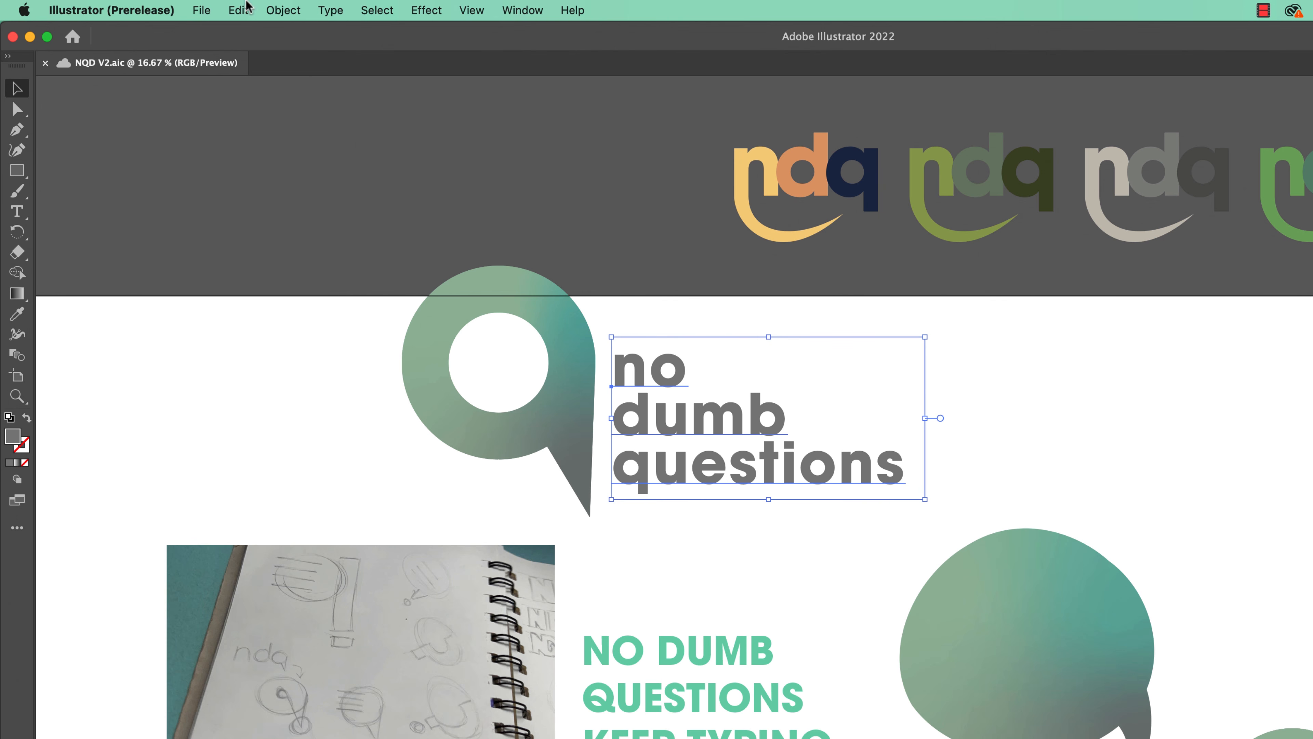
left_click(377, 12)
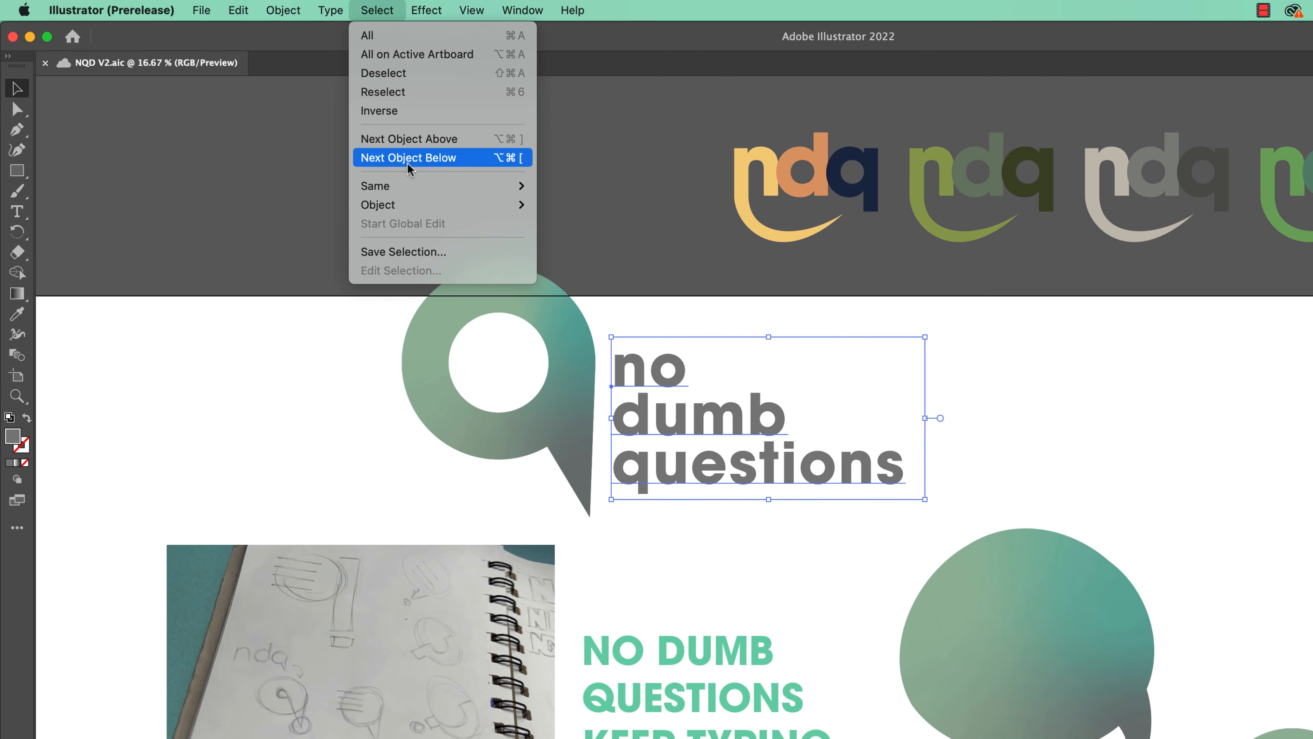
mouse_move(411, 187)
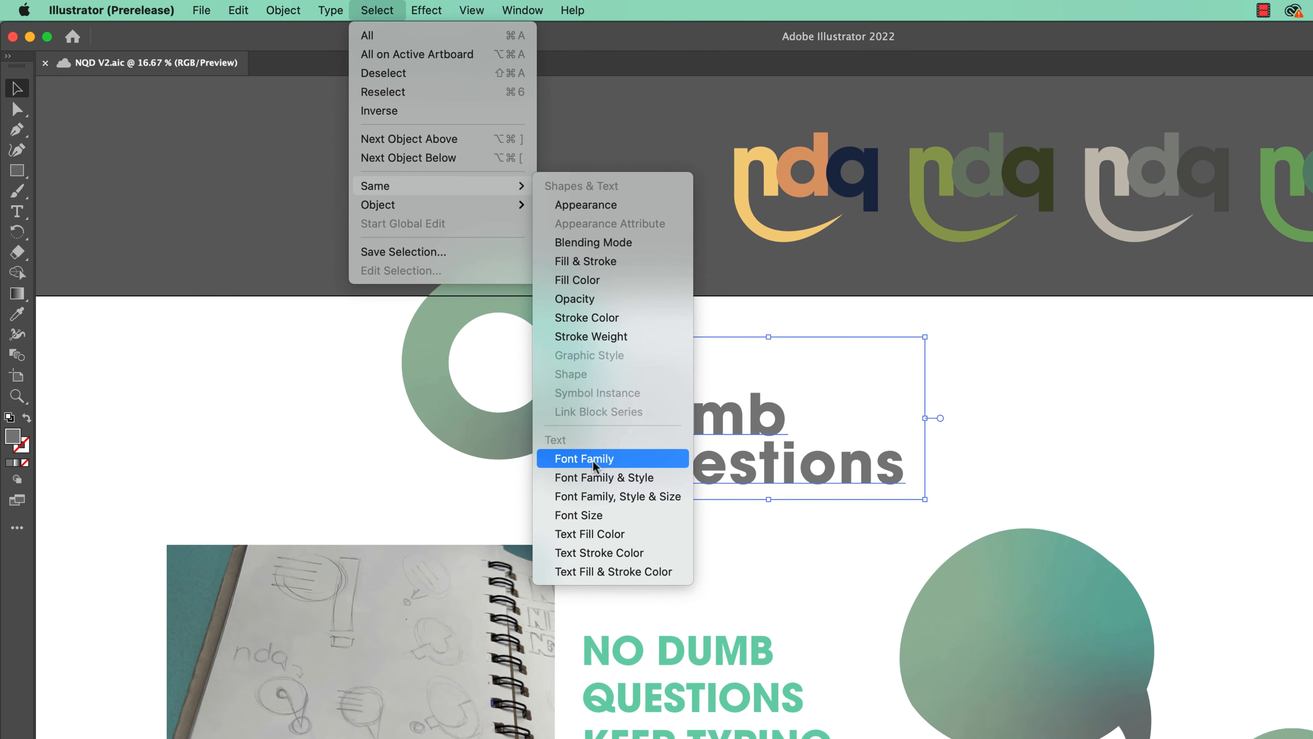
left_click(583, 459)
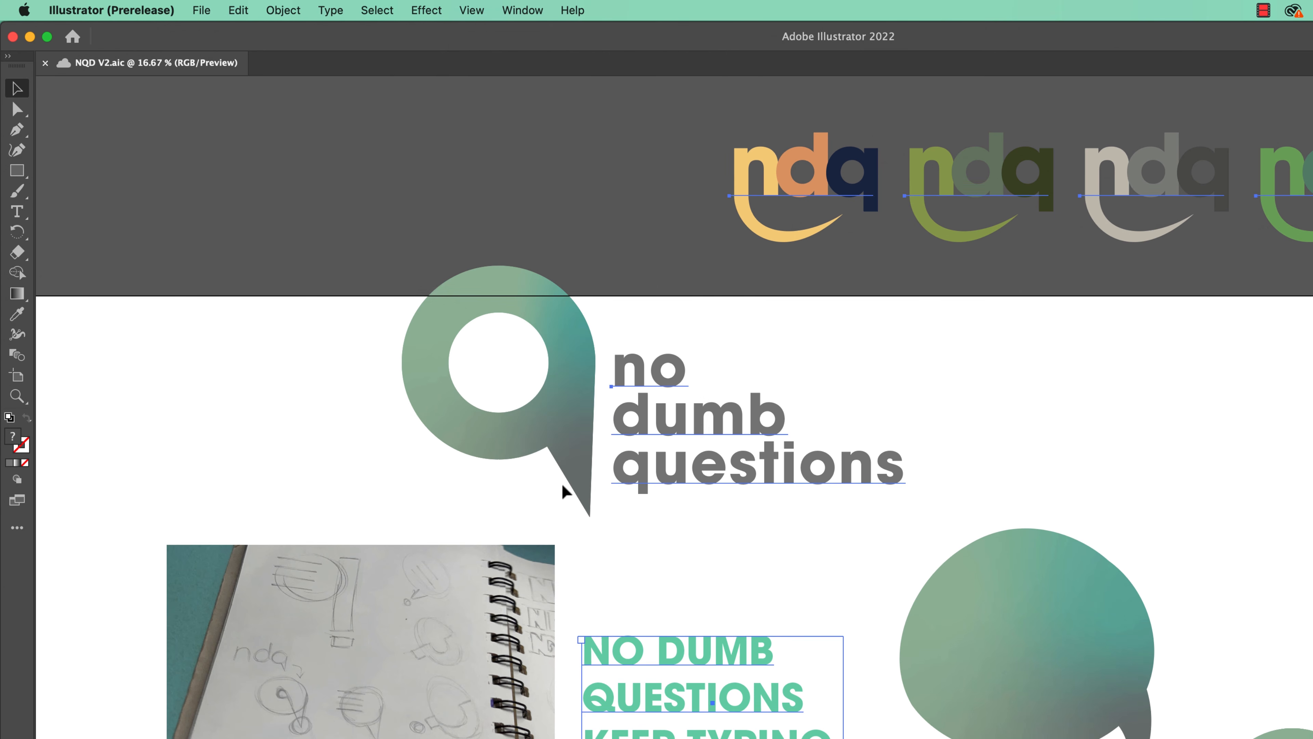
key("super+minus")
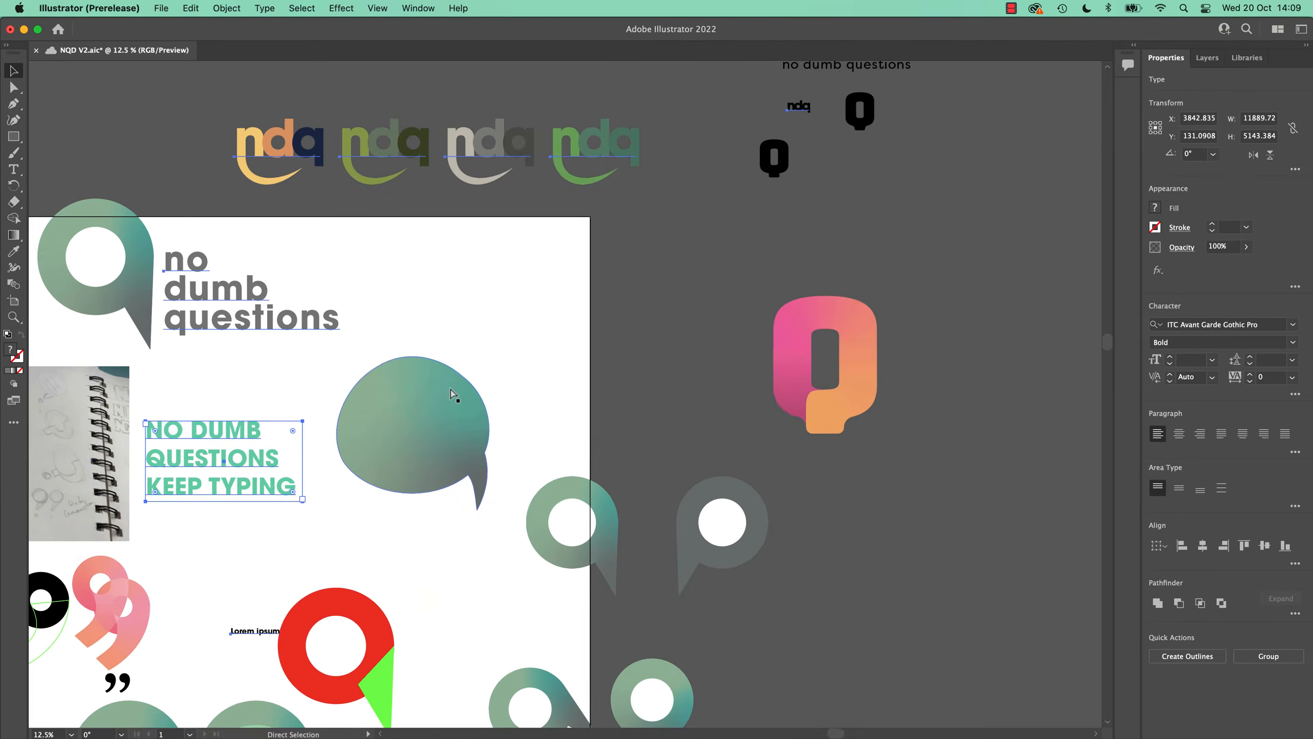
key("super+minus")
key("super+minus")
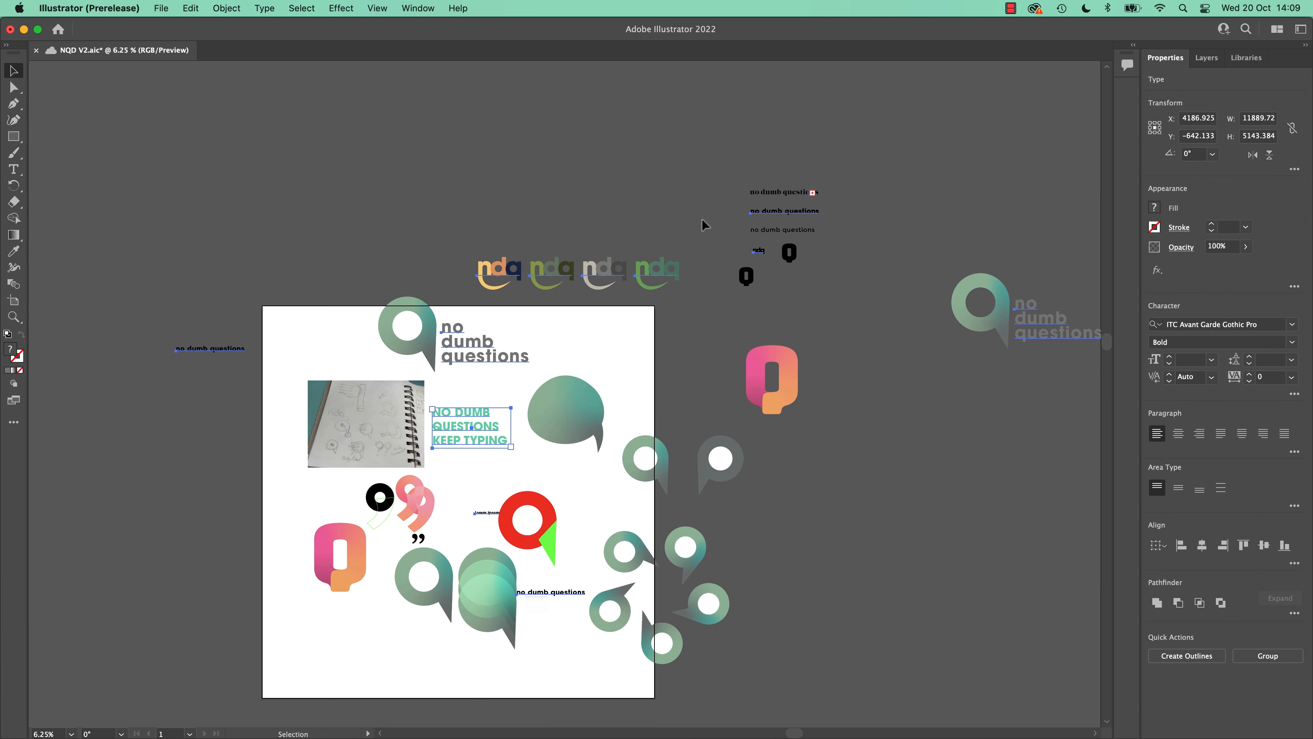
- Change the font of all the selected text to Papyrus
left_click(1194, 324)
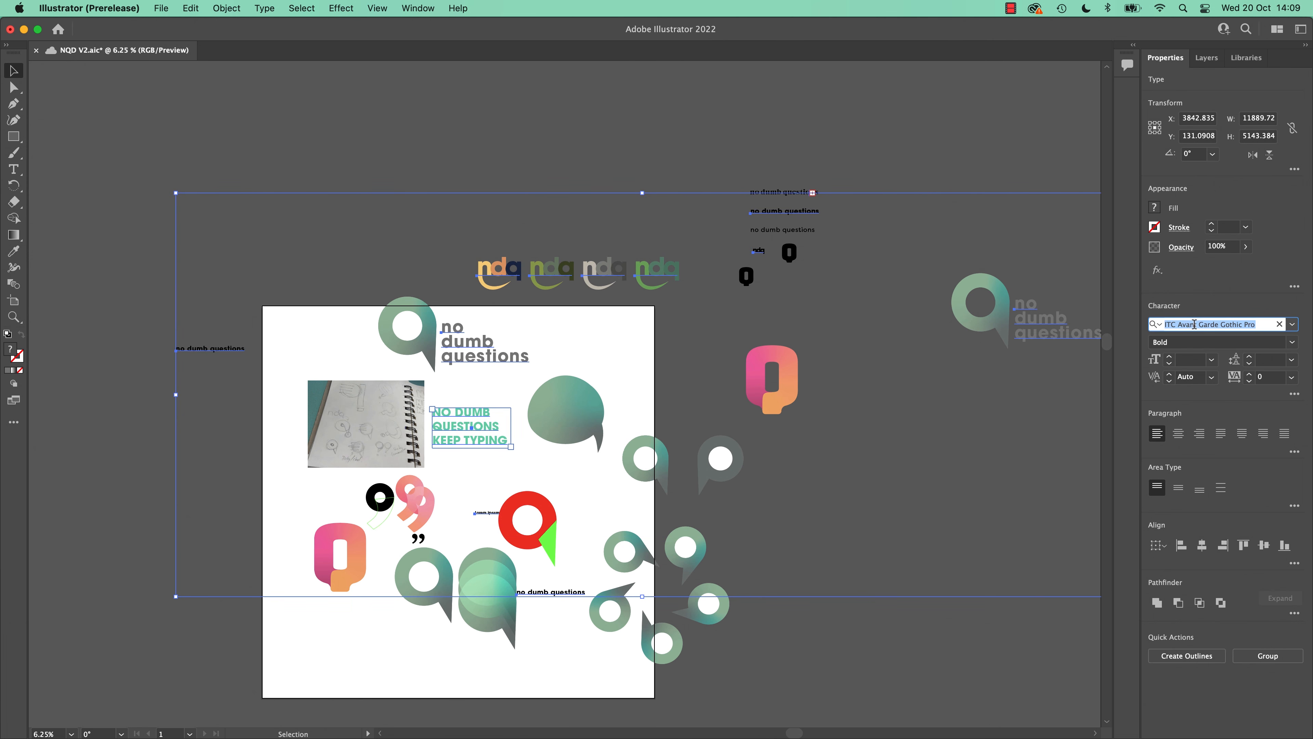
type("pap")
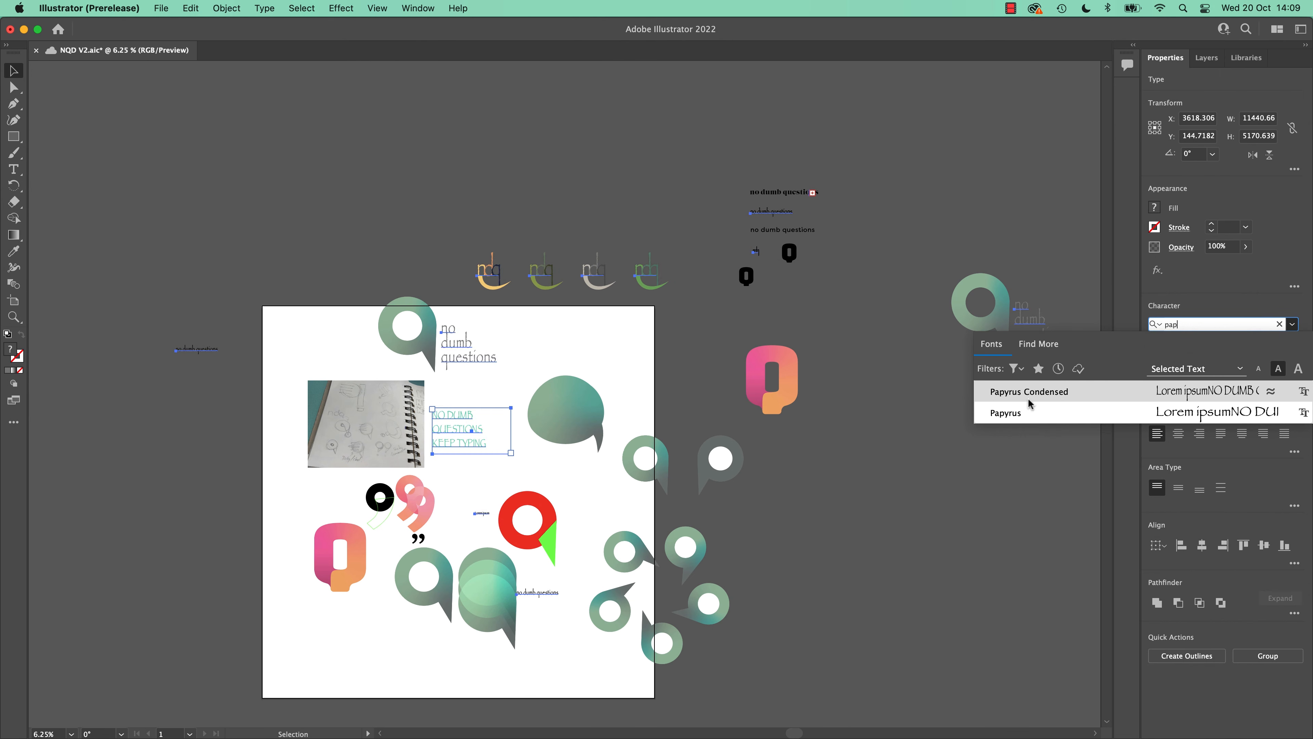
left_click(1016, 413)
- Set the selected Papyrus text to the Condensed font style
key("super+equal")
key("super+equal")
key("super+equal")
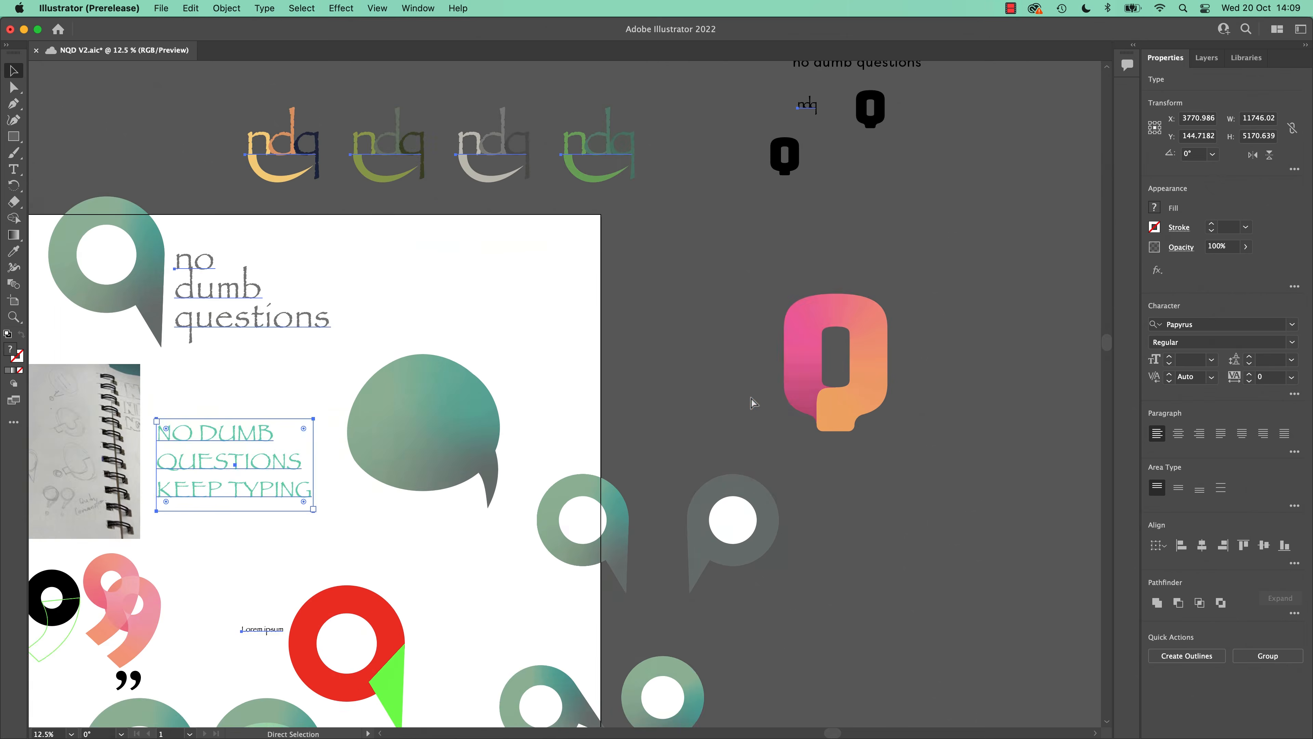
key("space")
left_click_drag(265, 217, 534, 279)
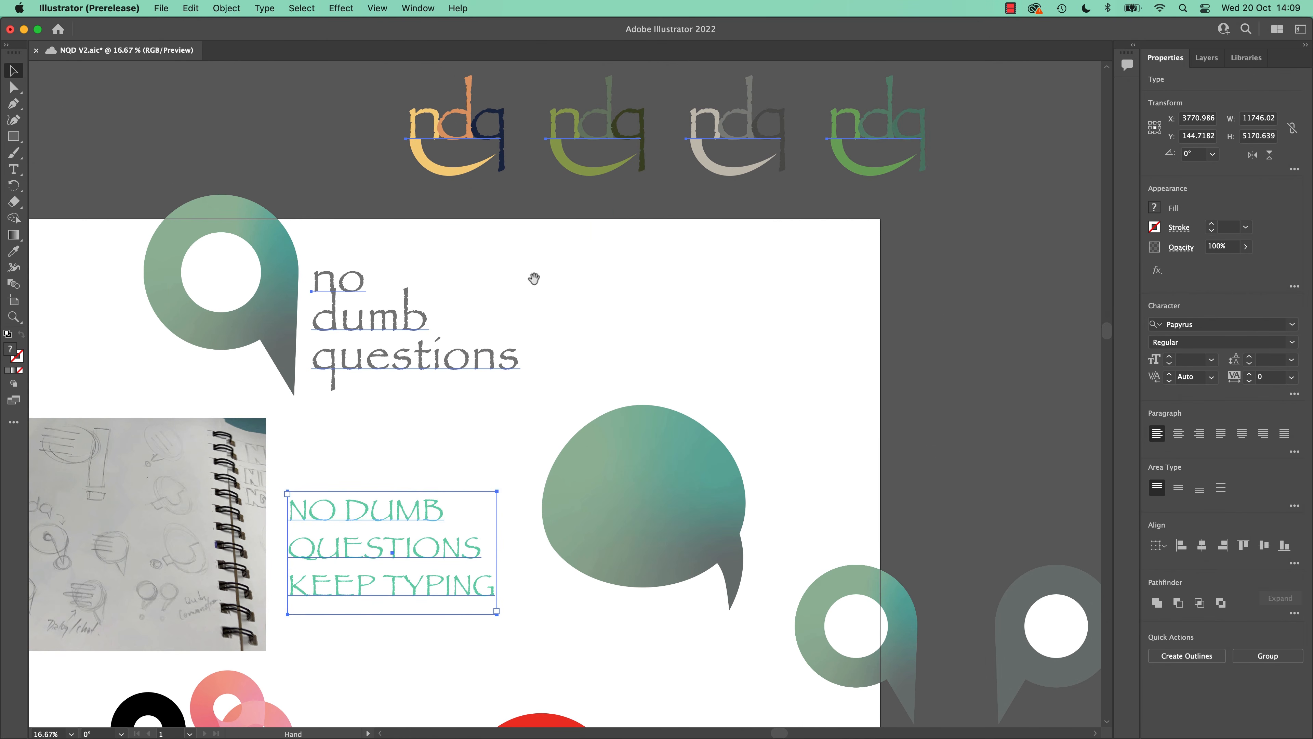
left_click(1292, 342)
left_click(1194, 361)
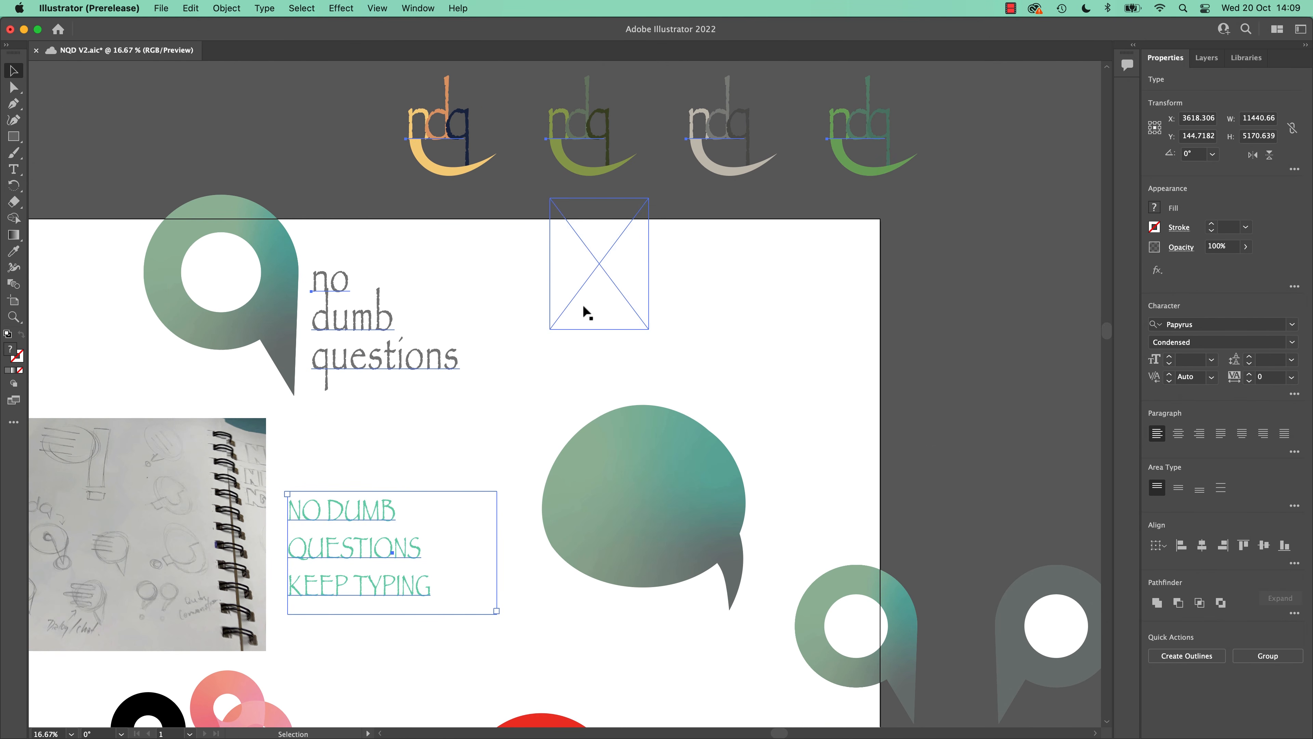
scroll(583, 308, "left", 6)
scroll(583, 308, "up", 5)
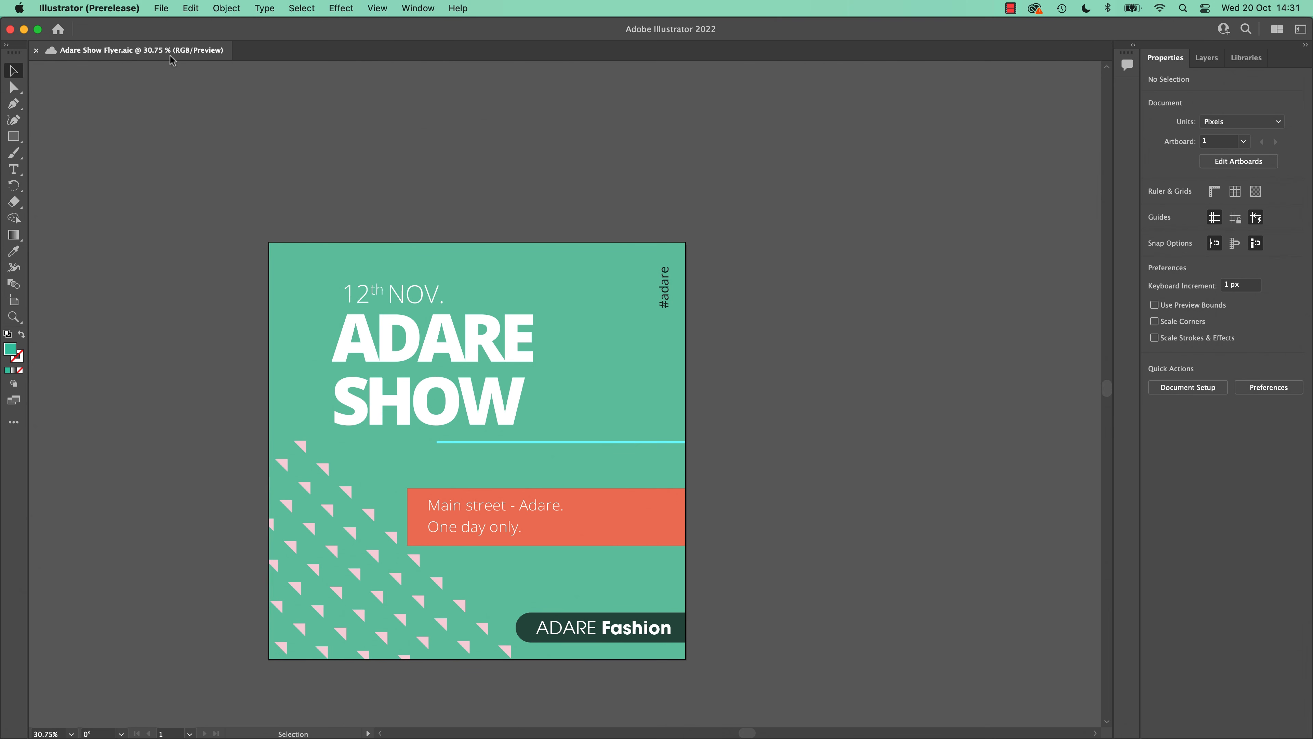
- In the Adare Show Flyer, choose the cloud document AdobeStock_182624686 to place as a linked file
left_click(170, 7)
left_click(228, 261)
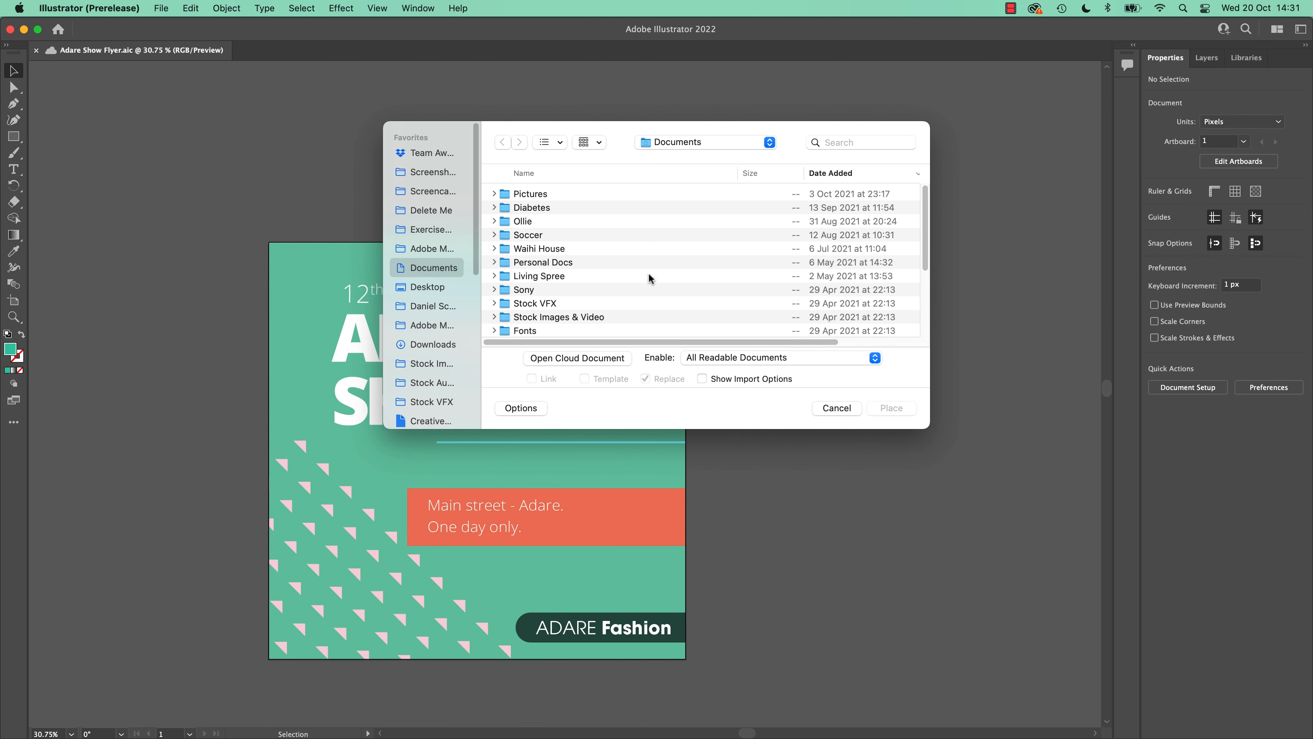
left_click(573, 359)
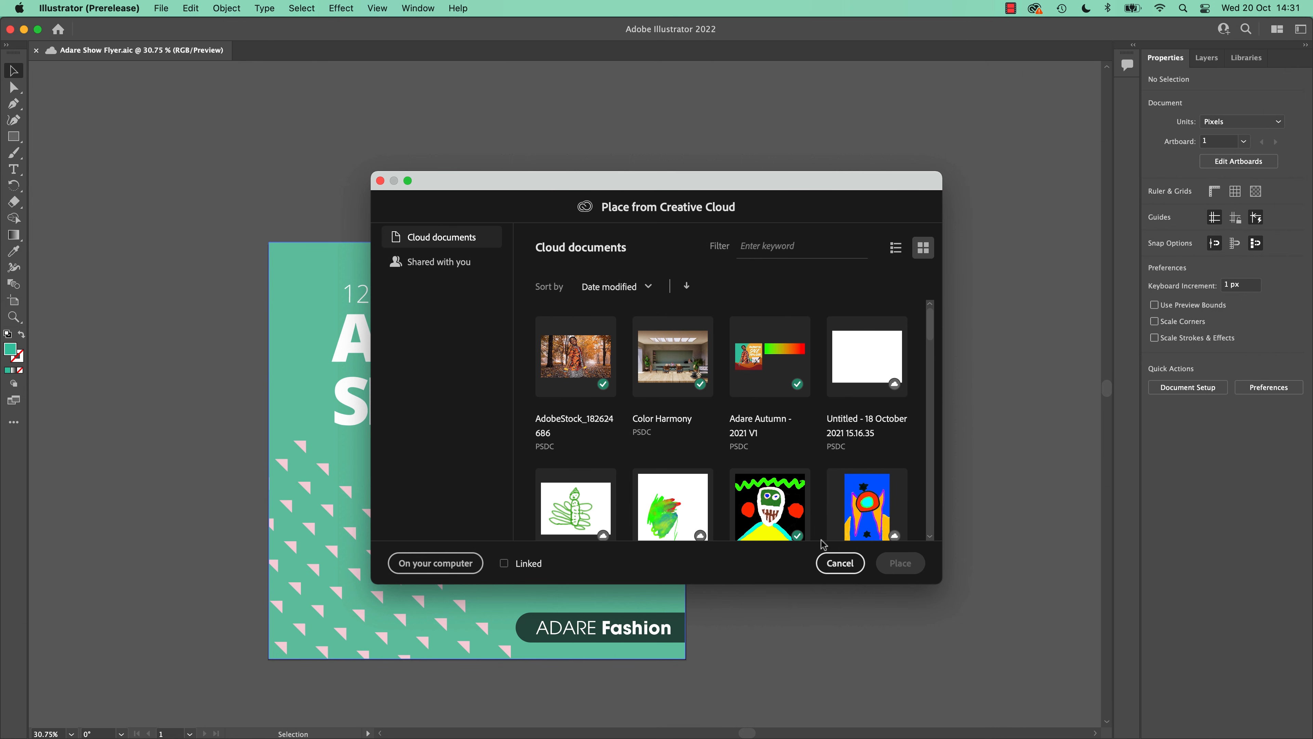
left_click(598, 368)
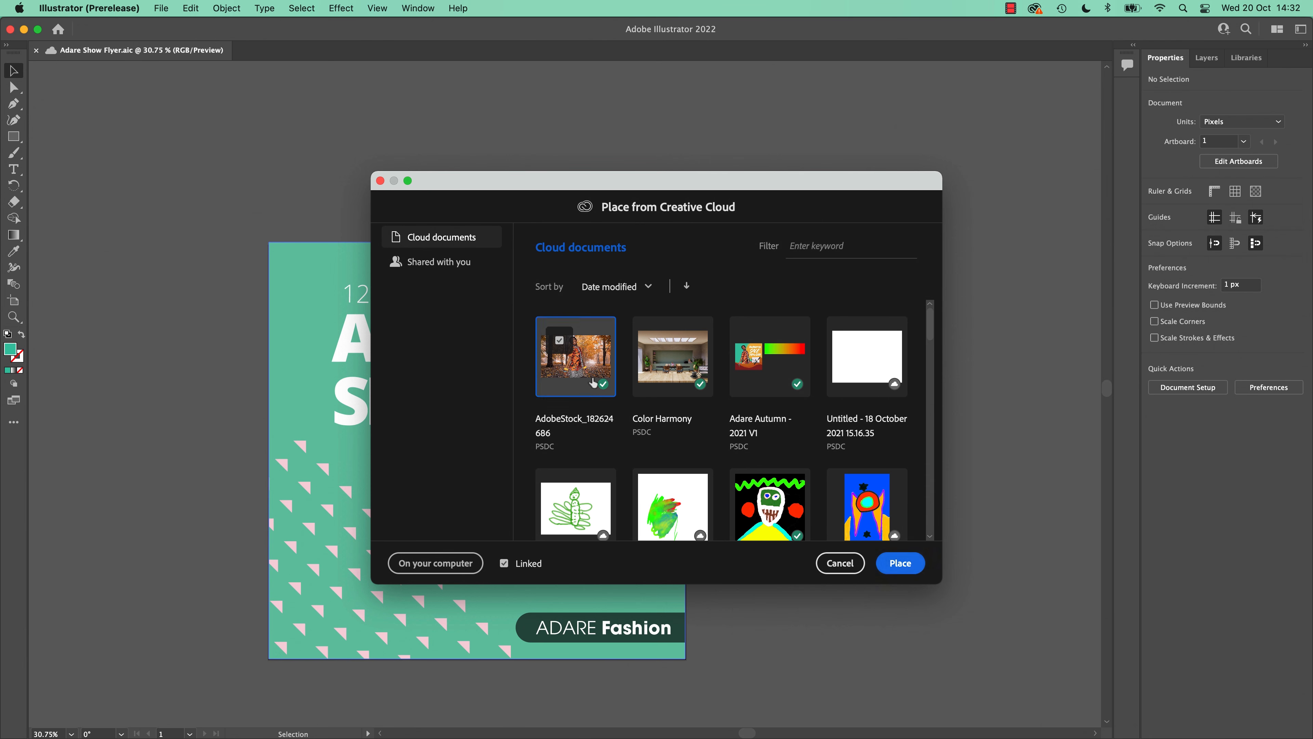
left_click(910, 566)
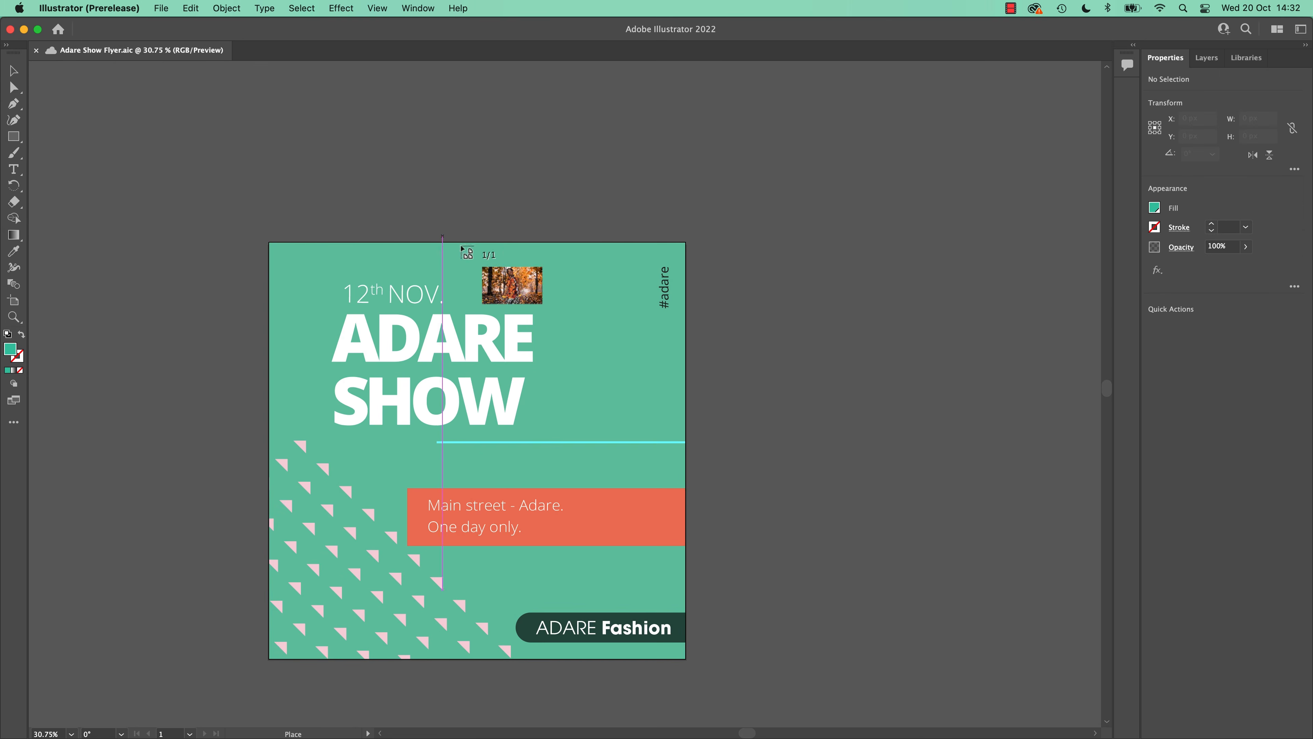
- Place the autumn photo across the flyer at about 1759 × 1081 px and send it behind all the artwork
left_click_drag(777, 538, 946, 616)
left_click_drag(851, 359, 882, 406)
left_click_drag(812, 306, 813, 304)
left_click(973, 377)
left_click(560, 327)
key("super+shift+bracketleft")
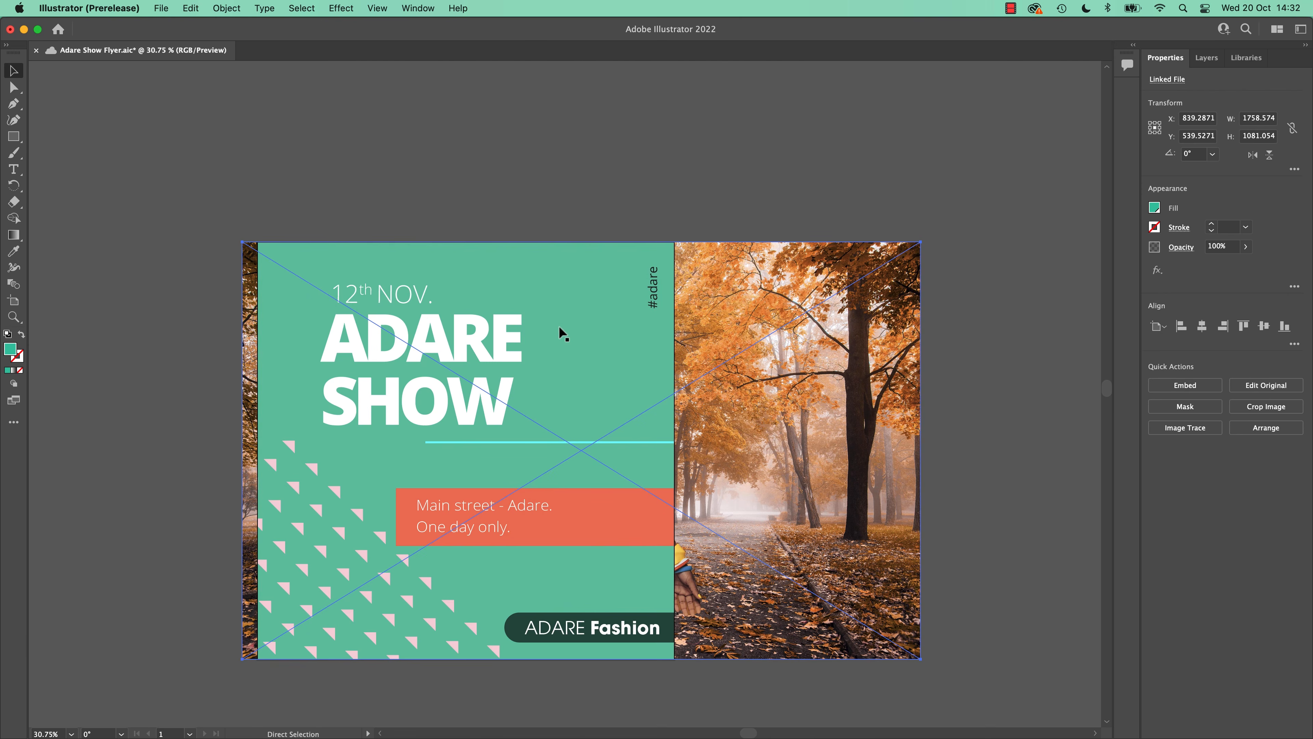
- Clip the autumn photo to the green background shape with a clipping mask and deselect the artwork
left_click(623, 355, "shift")
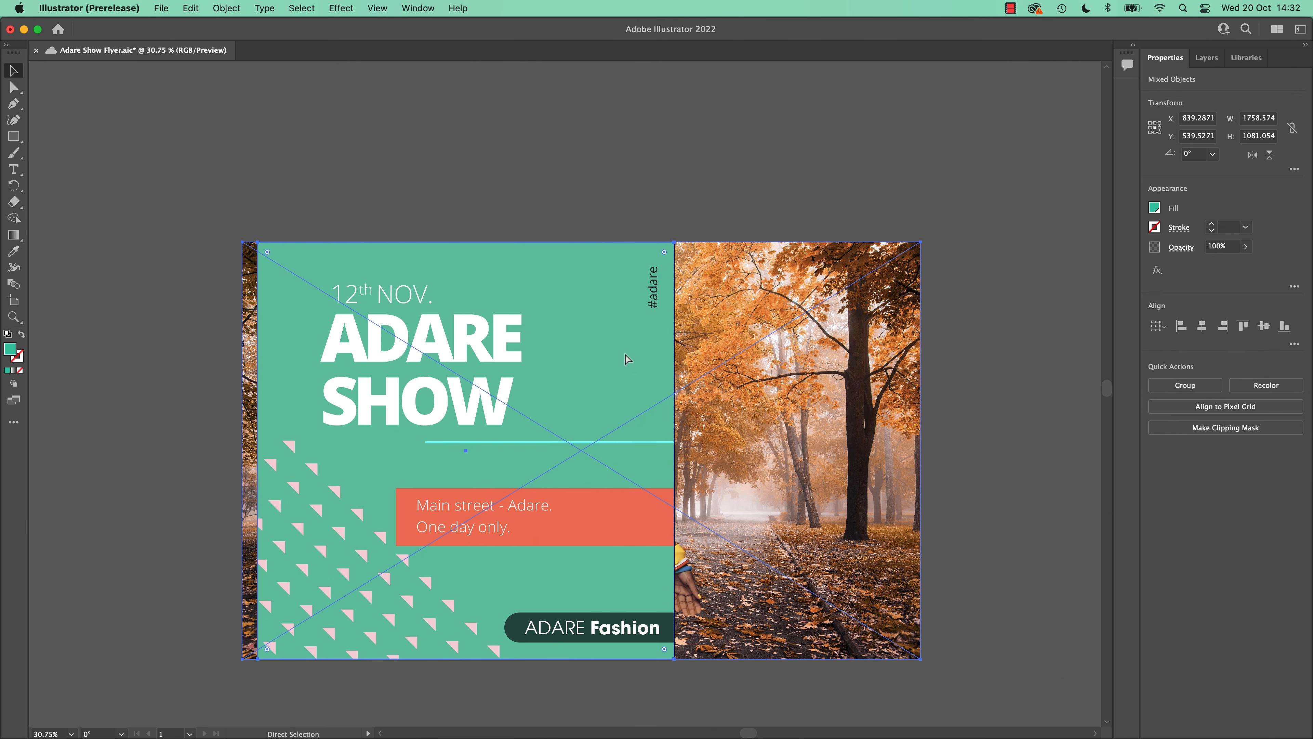
key("super+7")
left_click(823, 369)
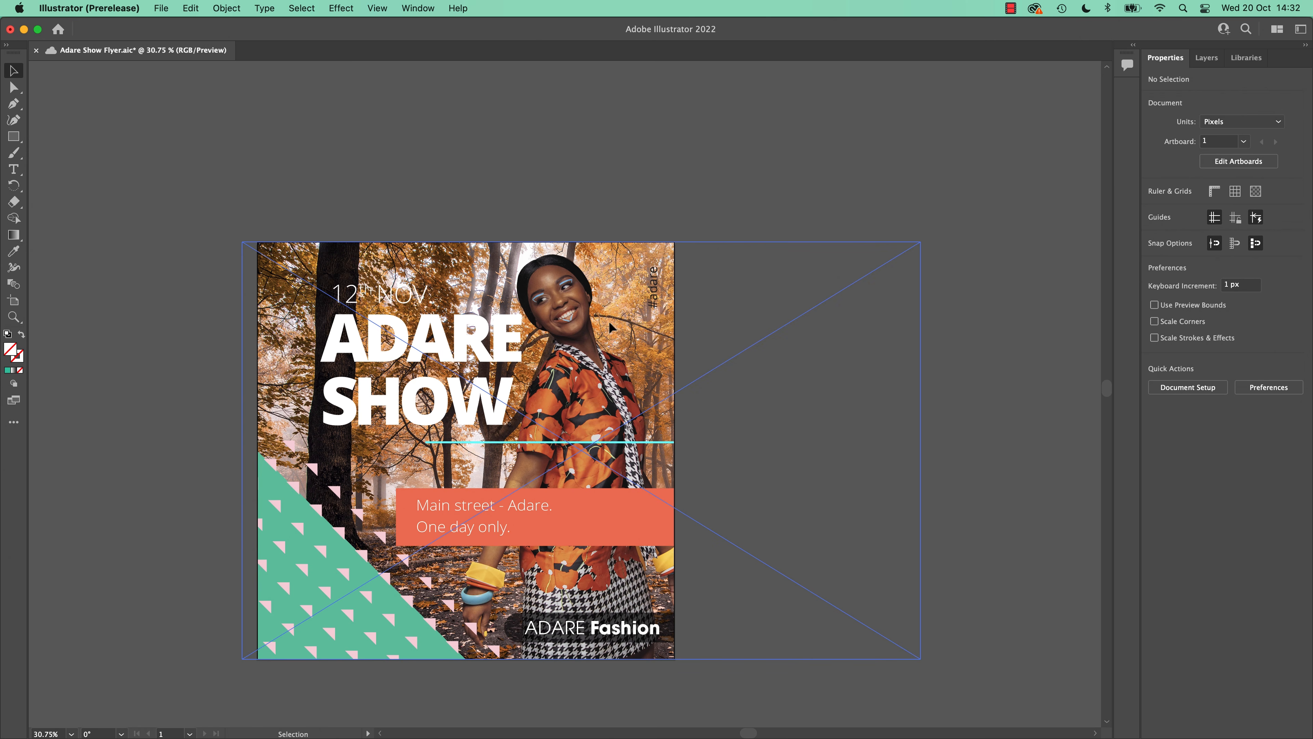
key("a")
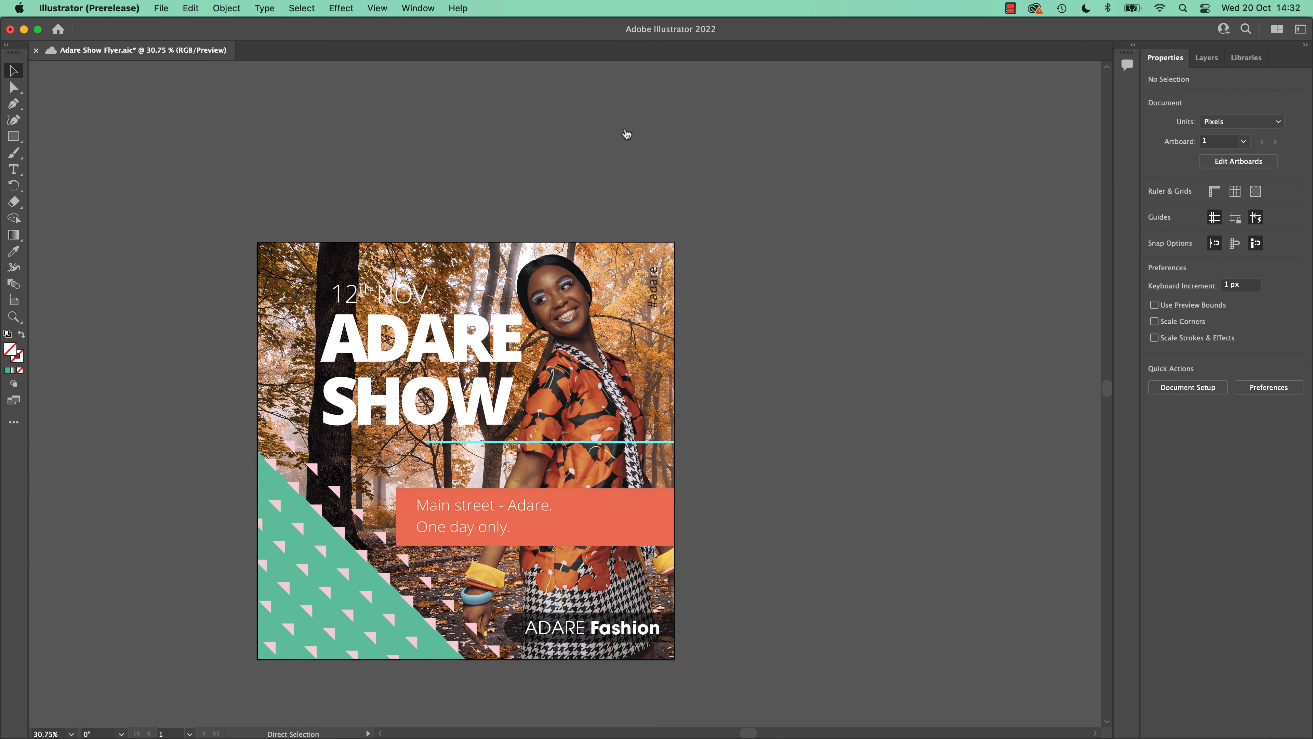
- Switch to Photoshop, set the AdobeStock_168969168 background layer's opacity to 50% and save the cloud document
key("super+Tab")
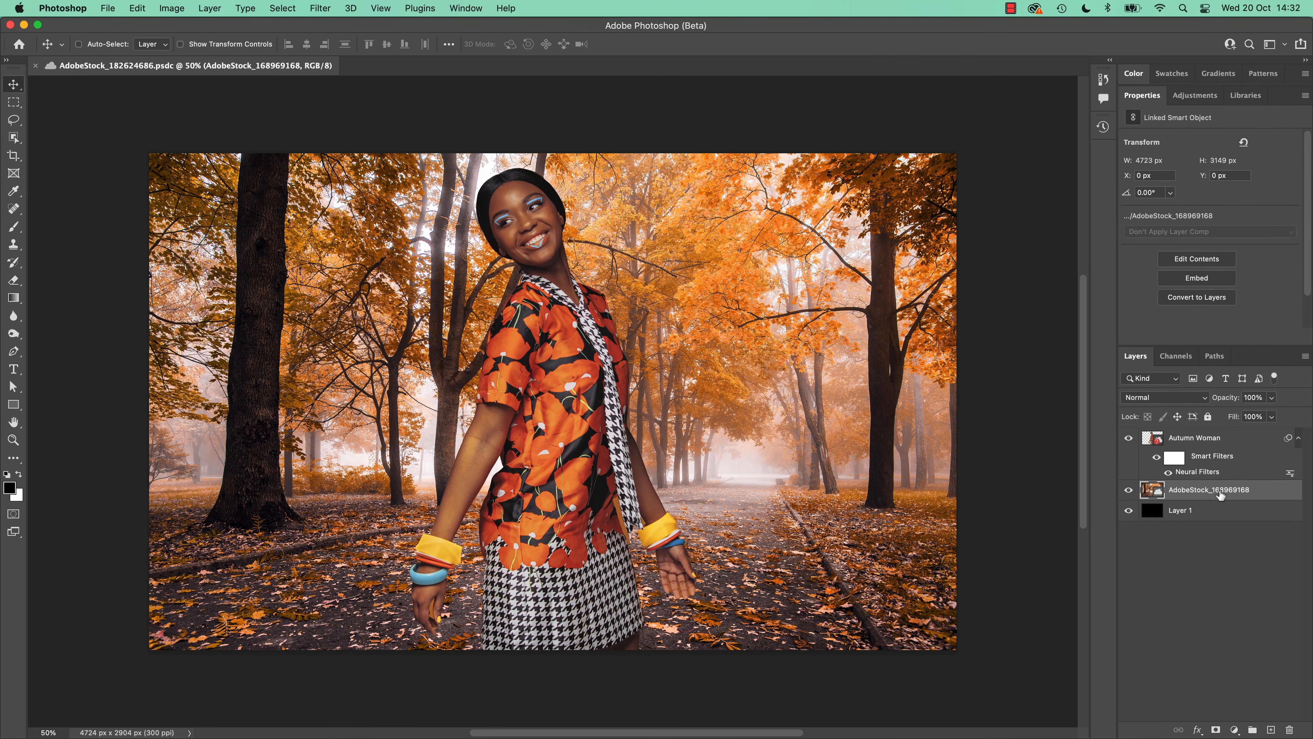
key("5")
key("super+s")
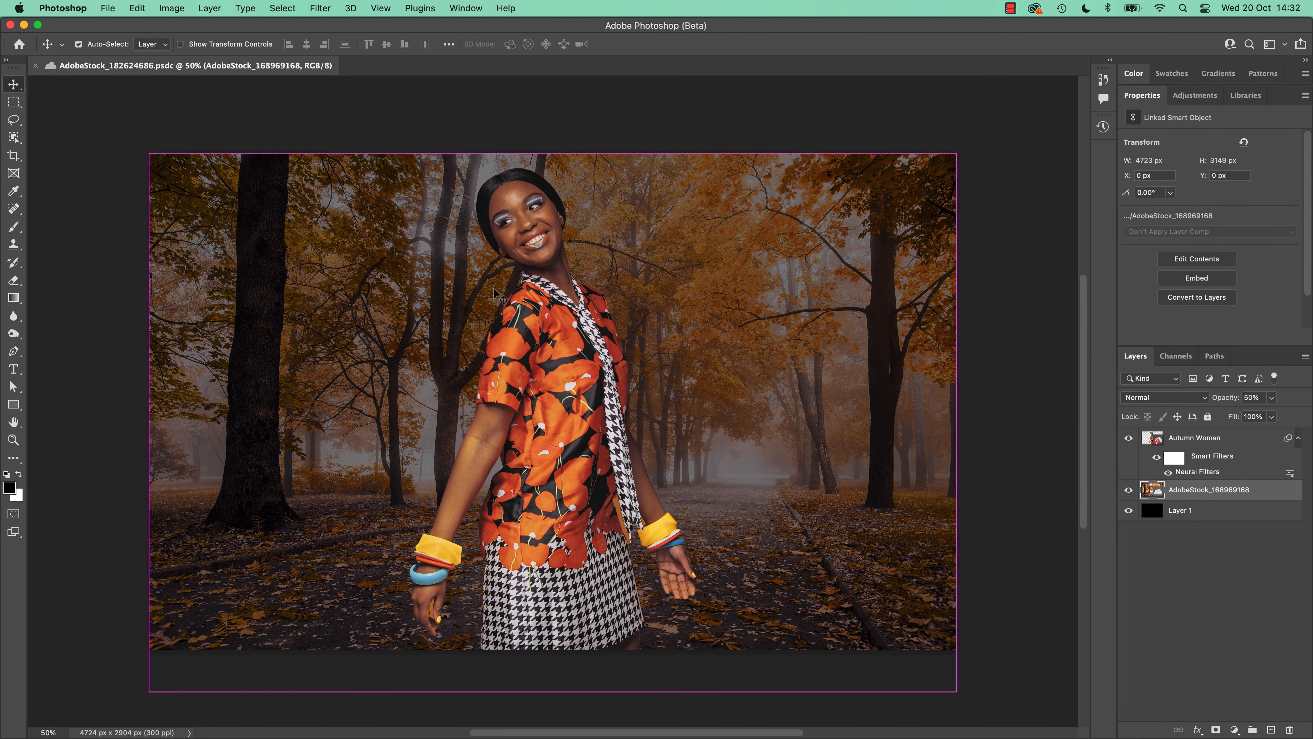
- Switch back to Illustrator, update the flyer's outdated link to the cloud photo and deselect it
key("super+Tab")
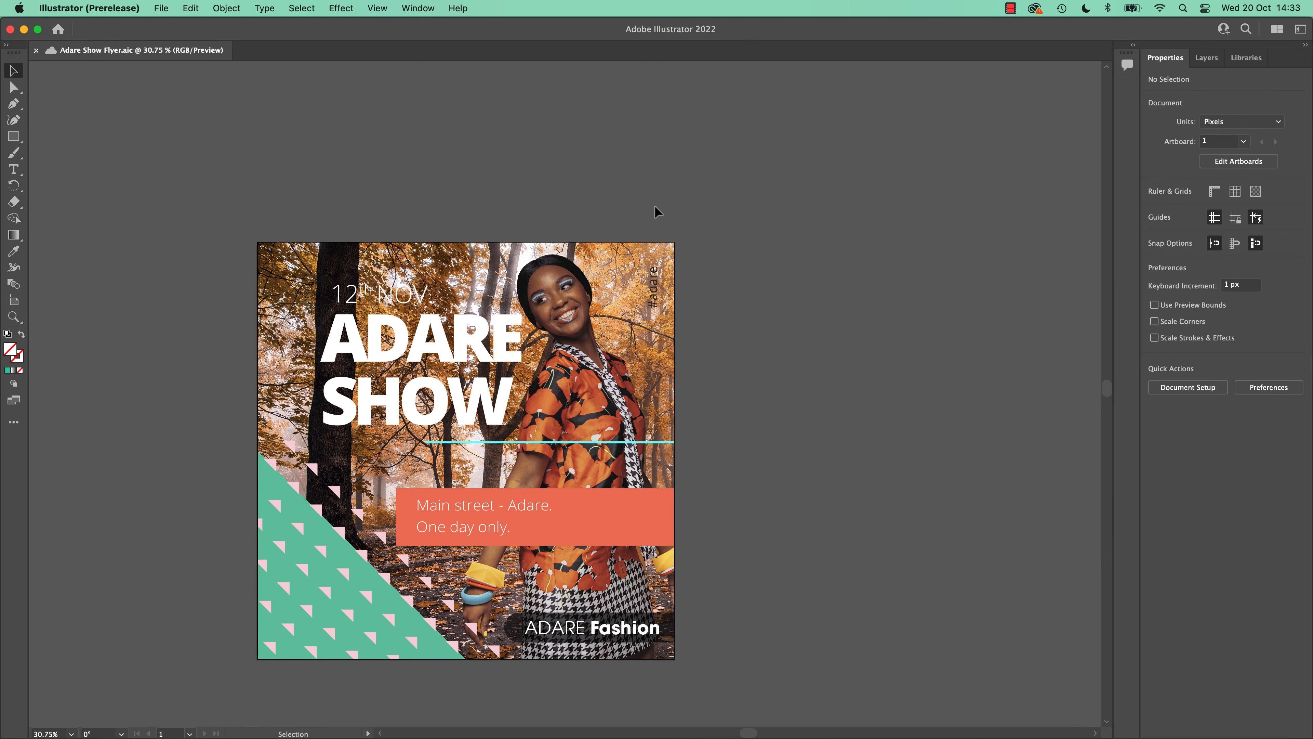
left_click(417, 8)
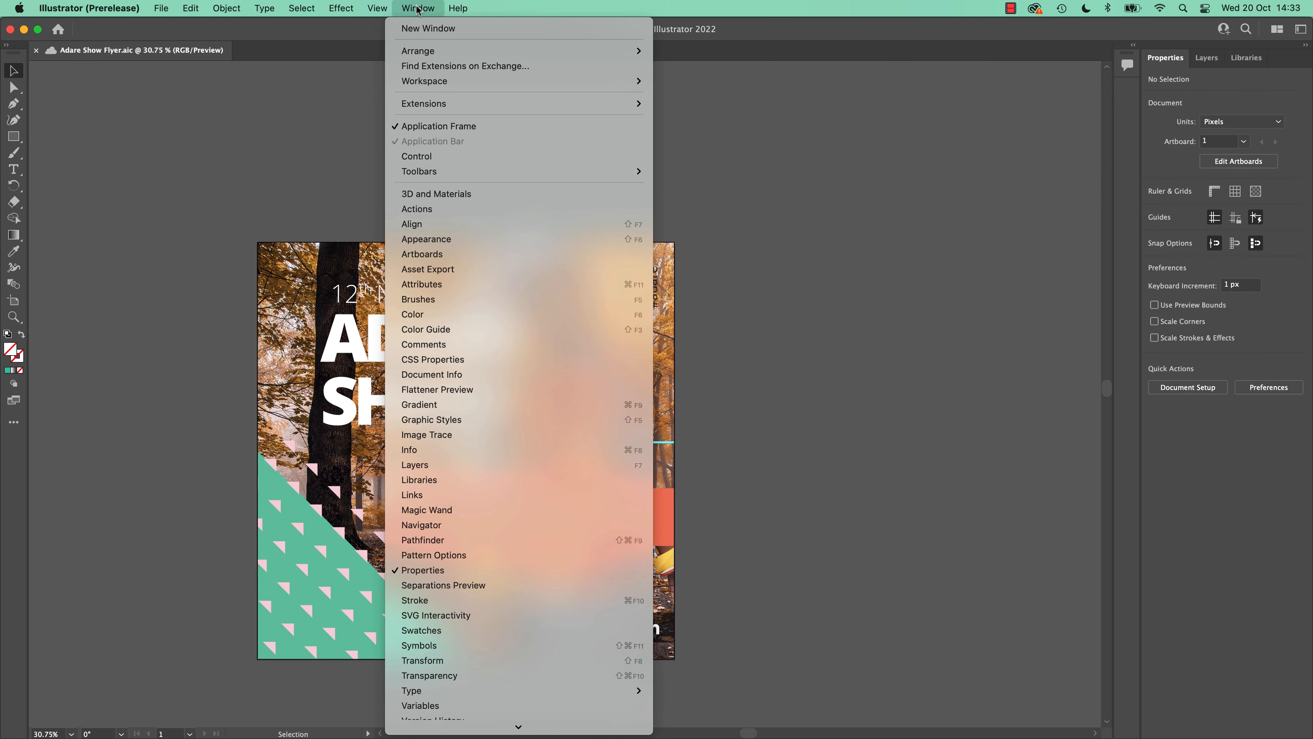
left_click(483, 495)
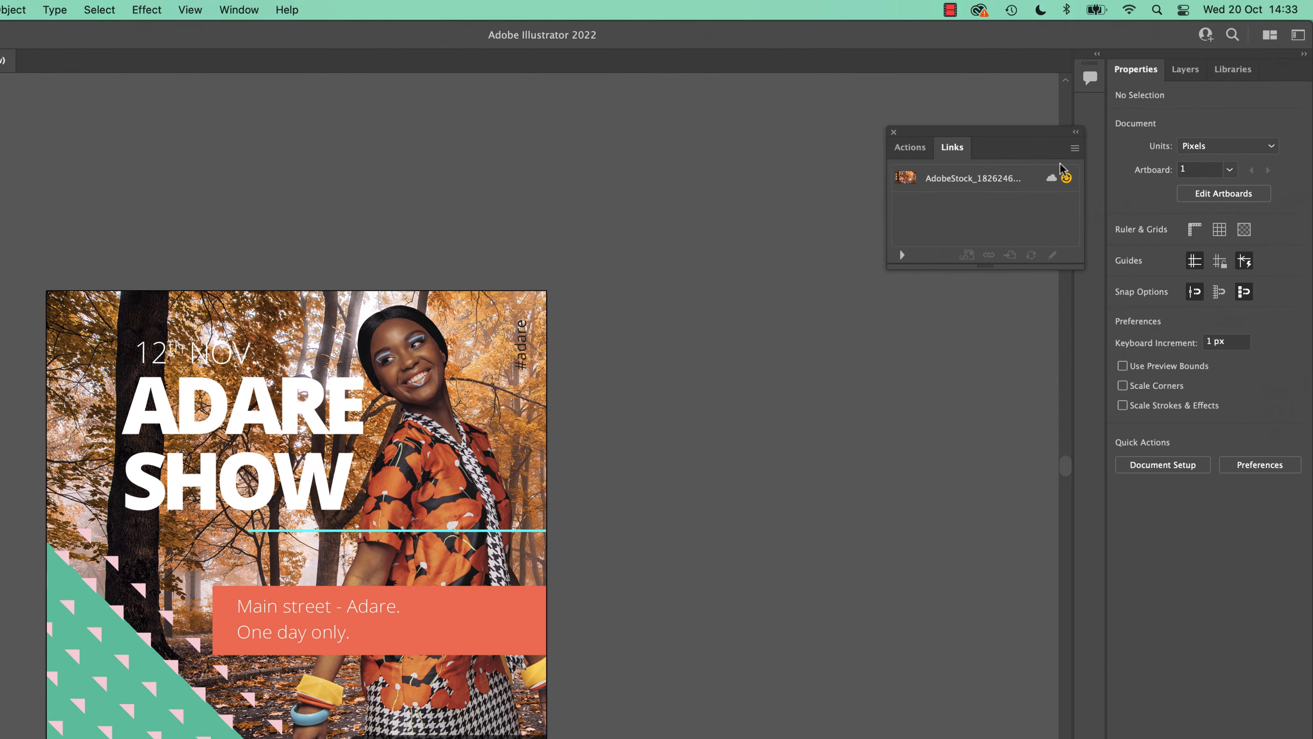
mouse_move(1068, 180)
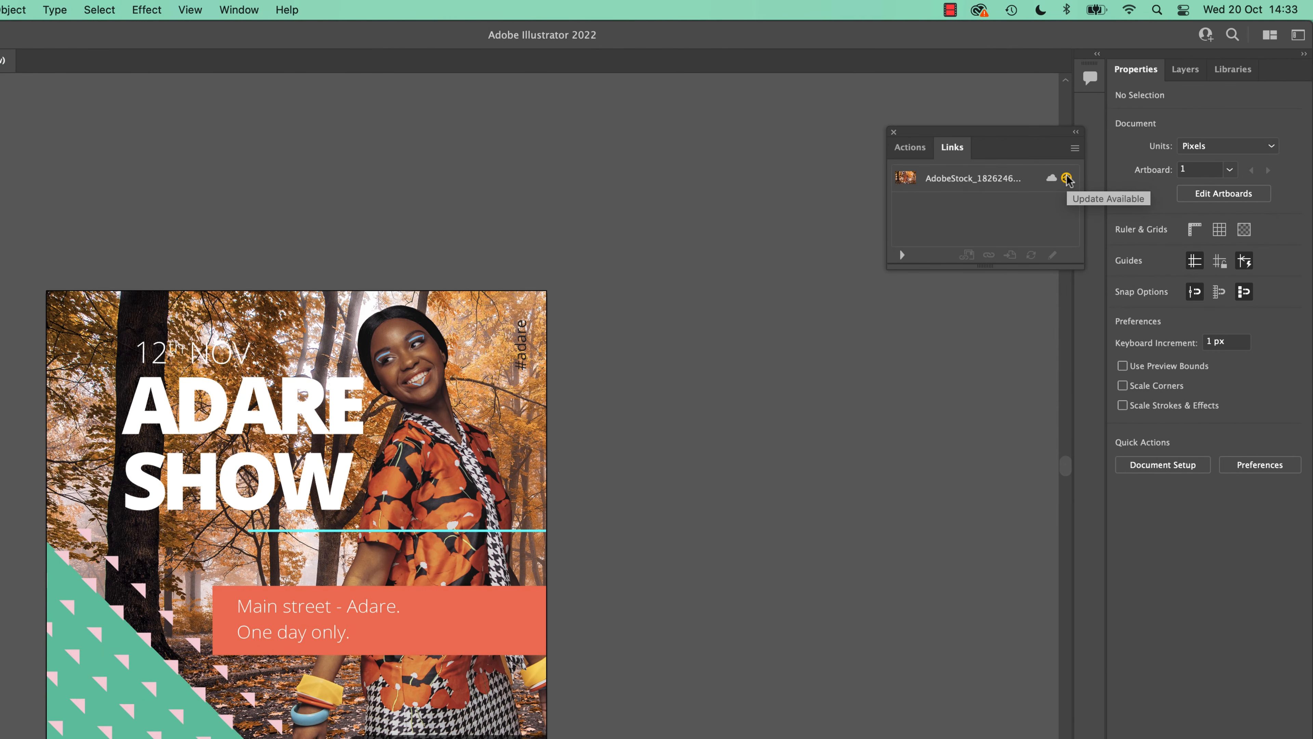
left_click(968, 179)
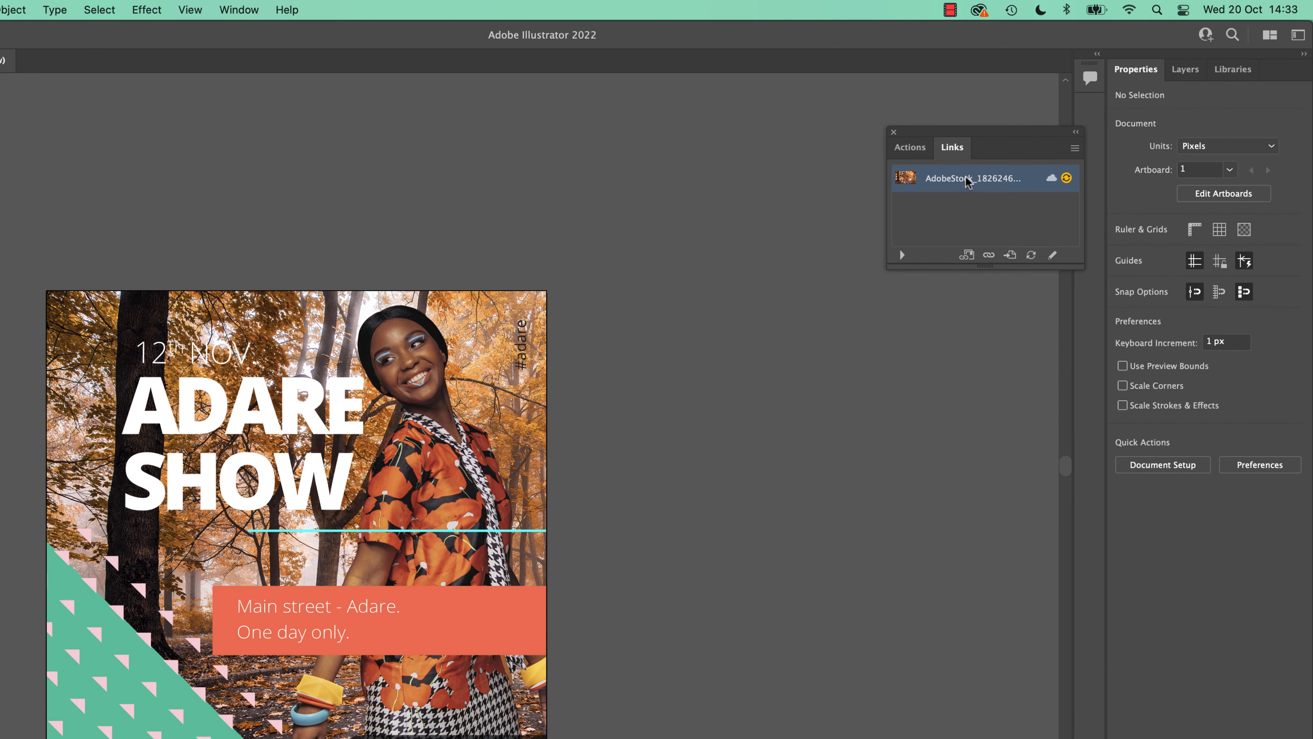
left_click(1033, 255)
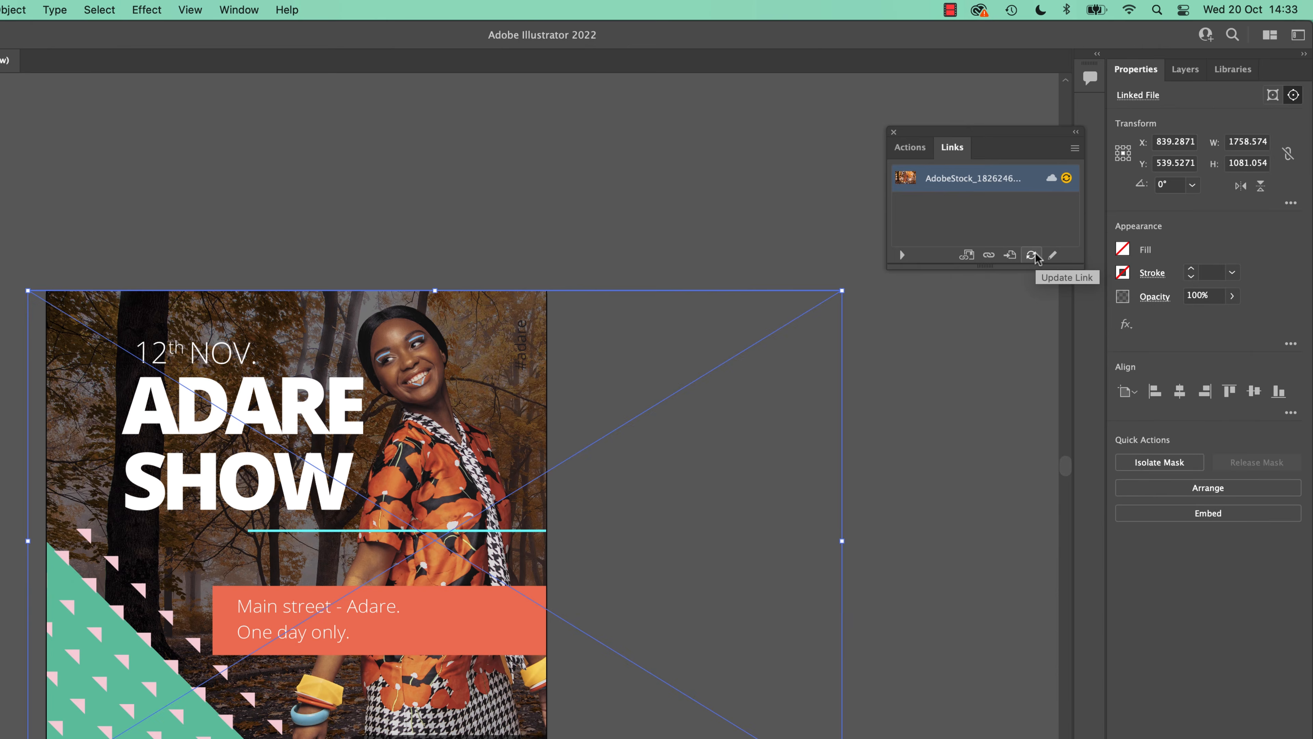
left_click(488, 193)
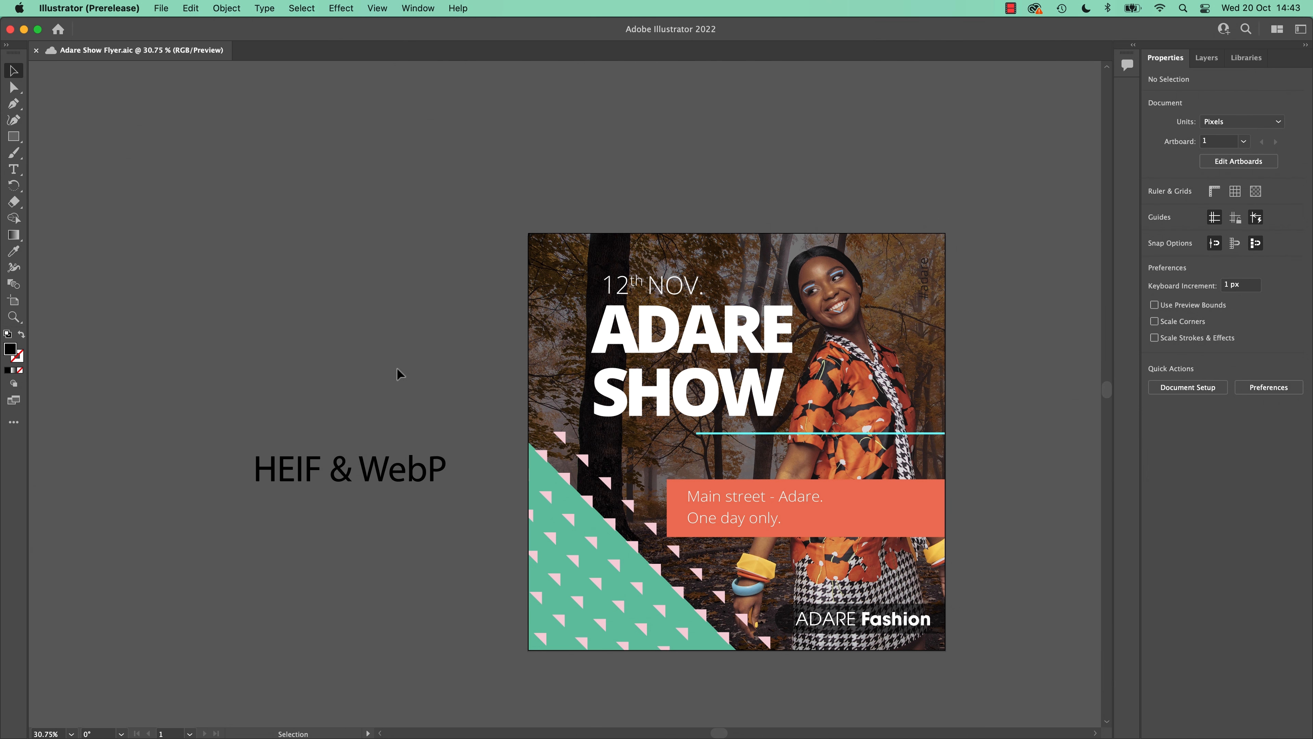
- Place sample1.heif and Tree.webp as linked images on the empty canvas beside the flyer
key("a")
left_click(167, 12)
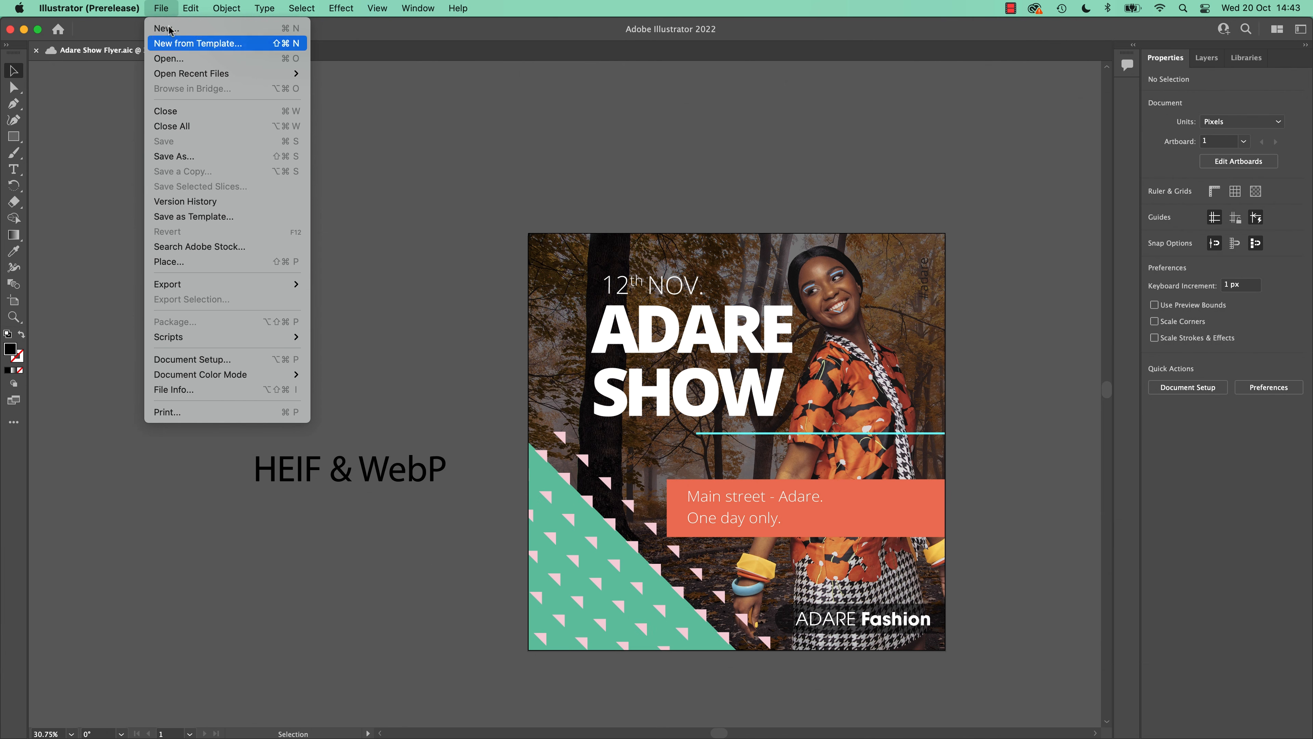
left_click(207, 261)
left_click(534, 196)
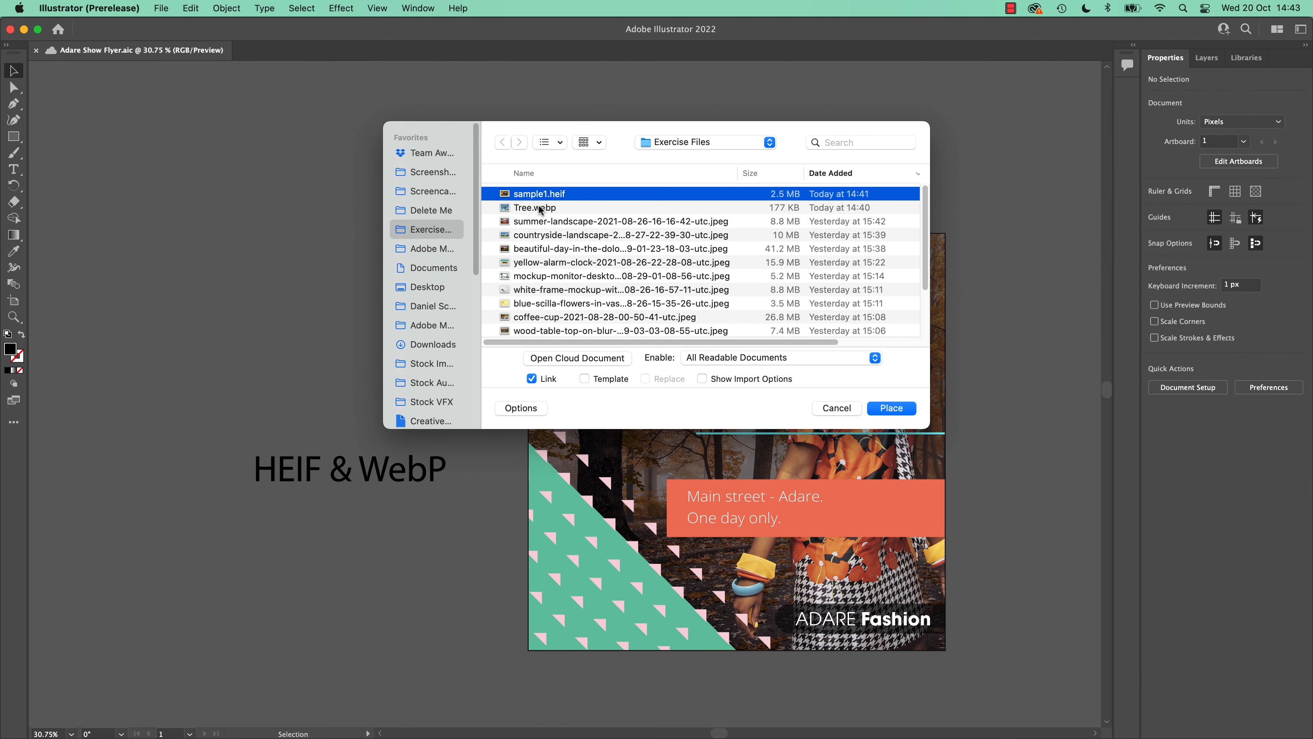
left_click(539, 209, "shift")
left_click(881, 409)
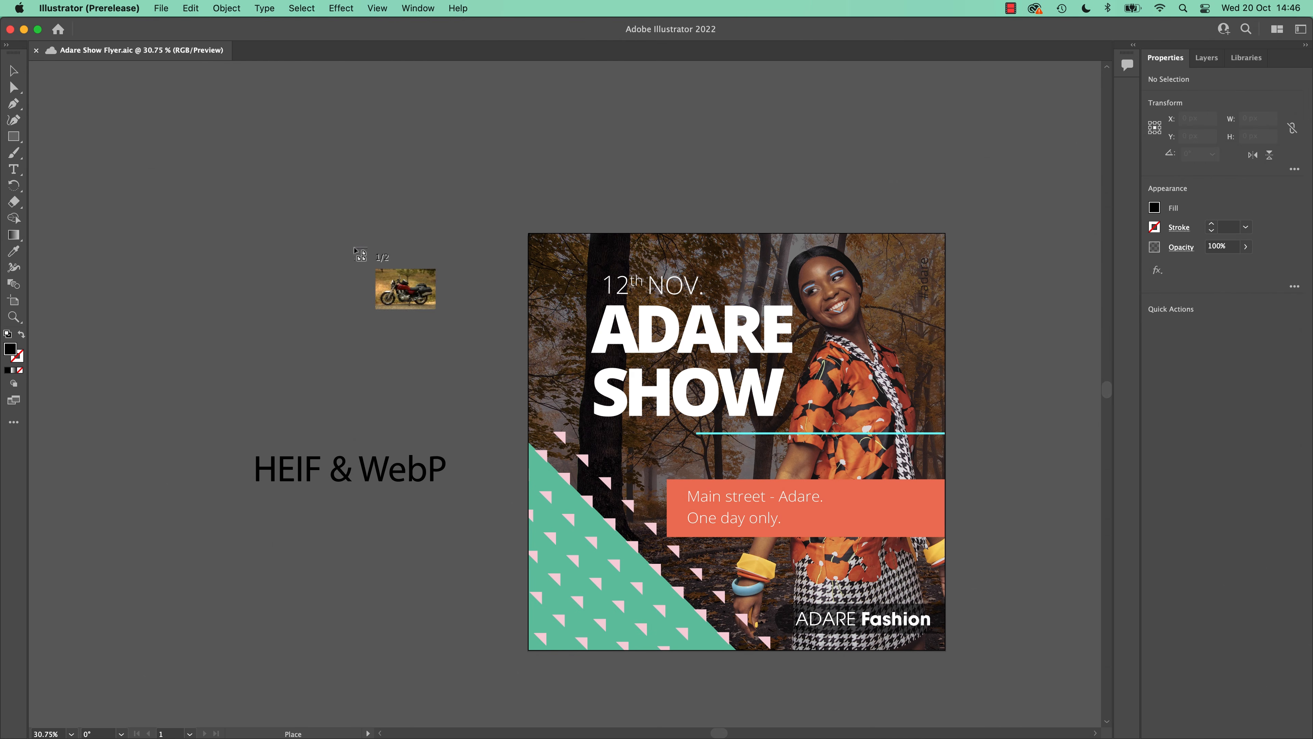
left_click_drag(184, 121, 429, 285)
left_click_drag(168, 303, 320, 417)
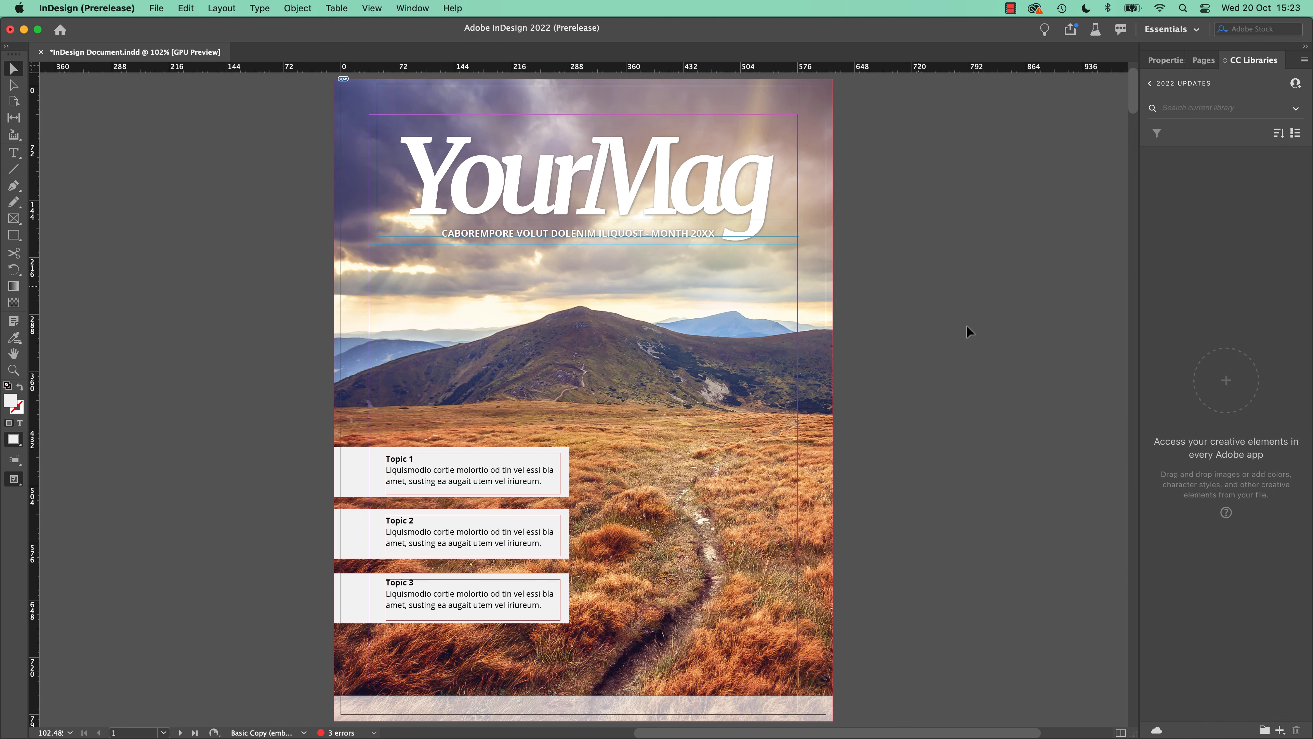
- In InDesign, extract a colour theme in the Colorful mood from the cover's mountain photo and save it to CC Libraries
left_click(585, 335)
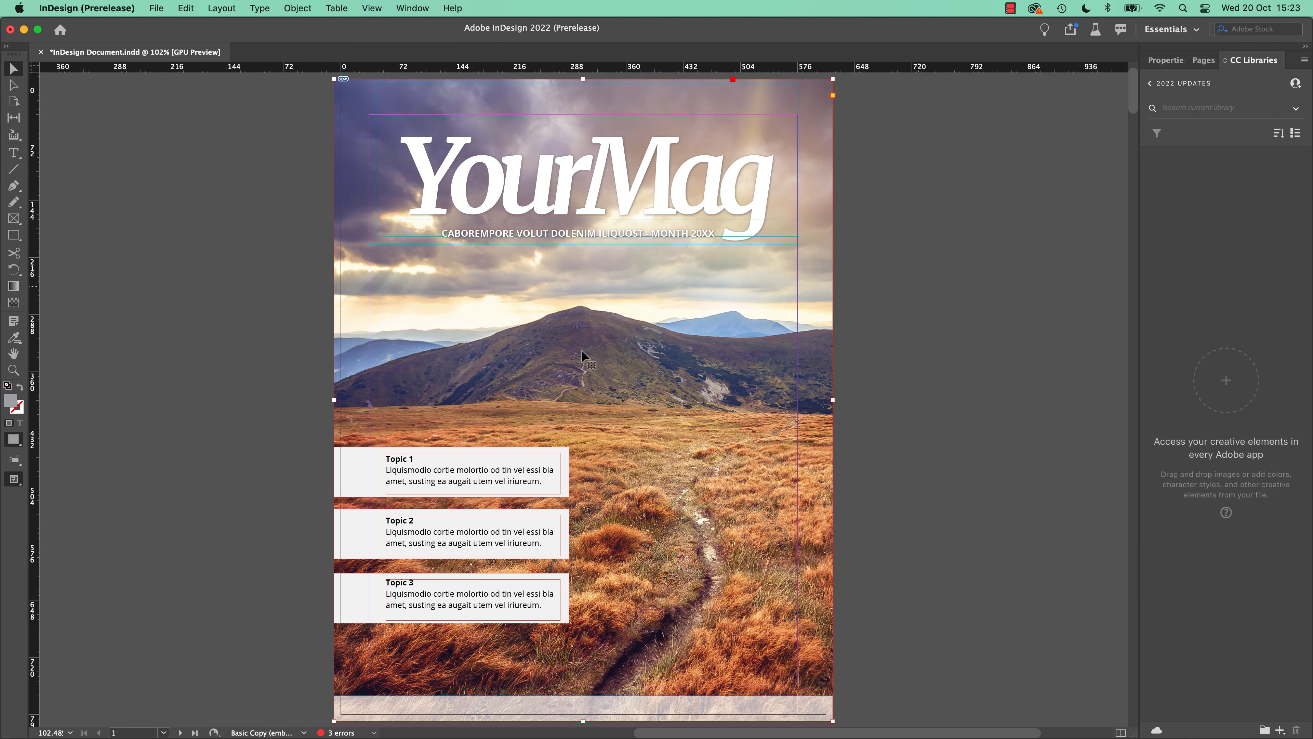
right_click(642, 346)
mouse_move(643, 346)
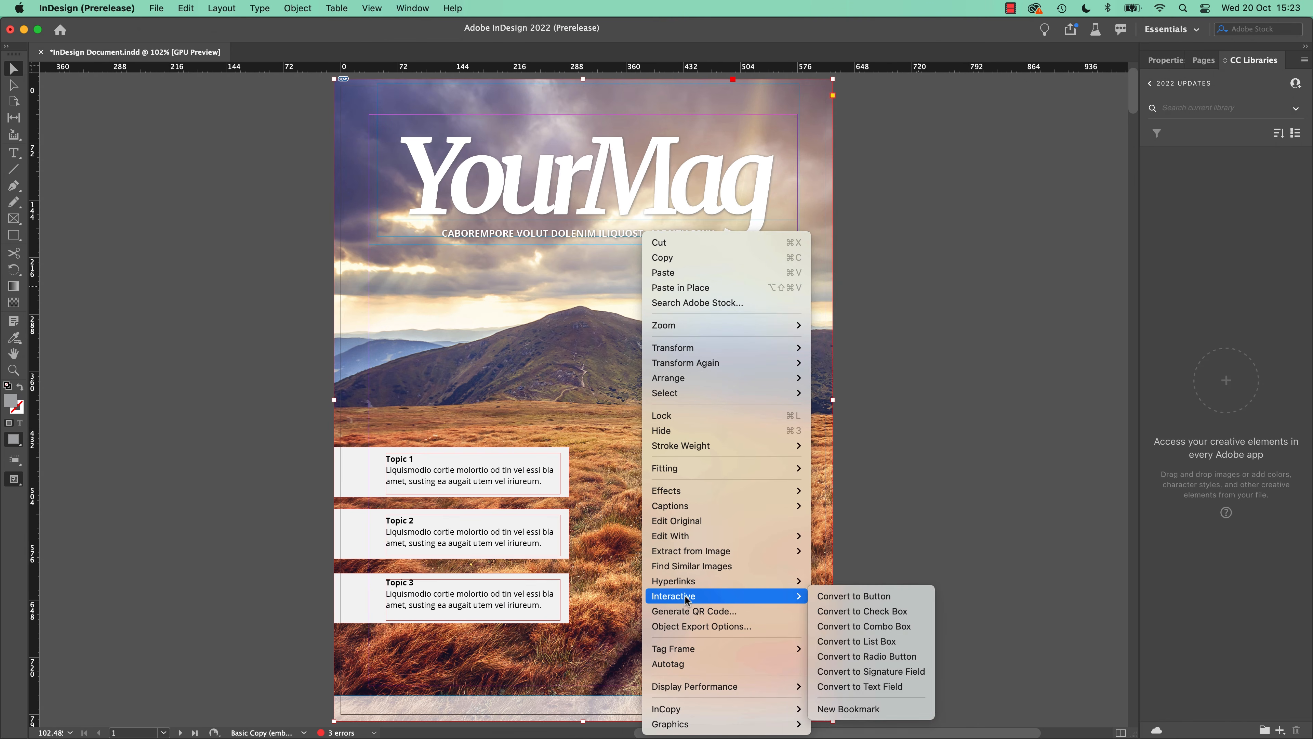
mouse_move(679, 559)
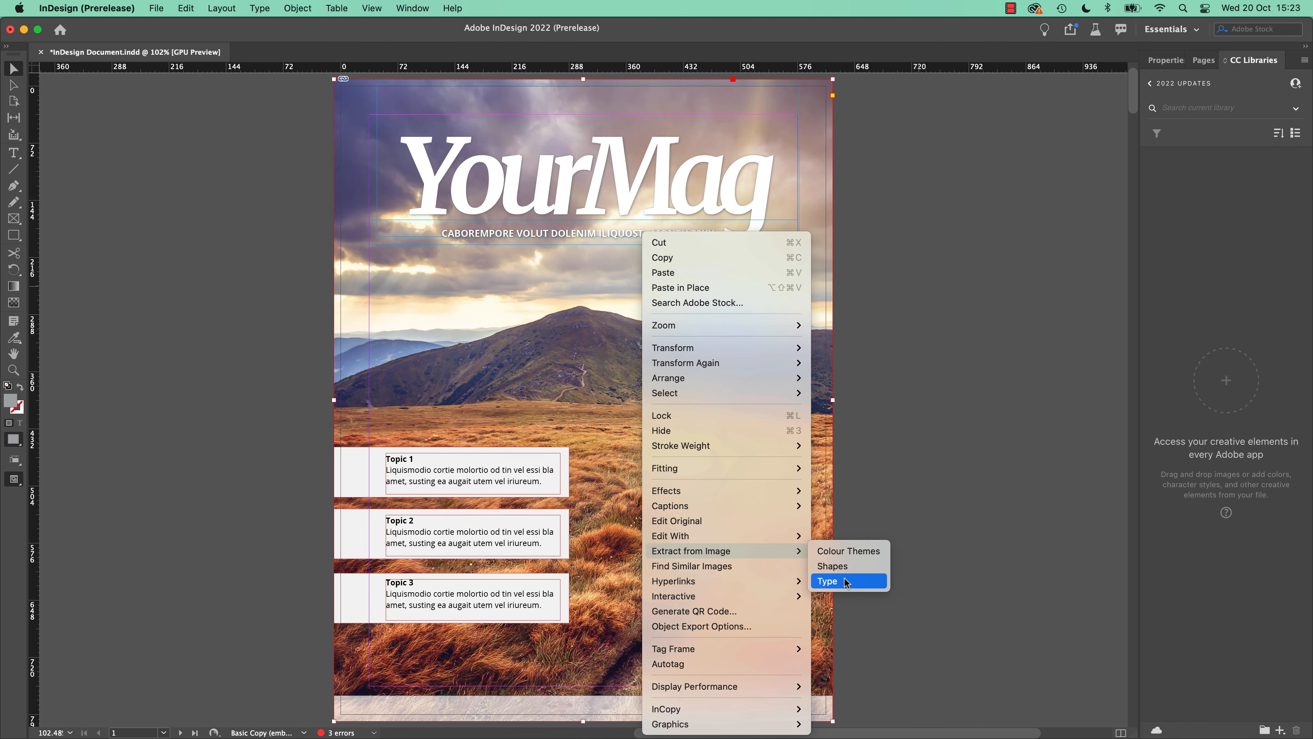
left_click(842, 551)
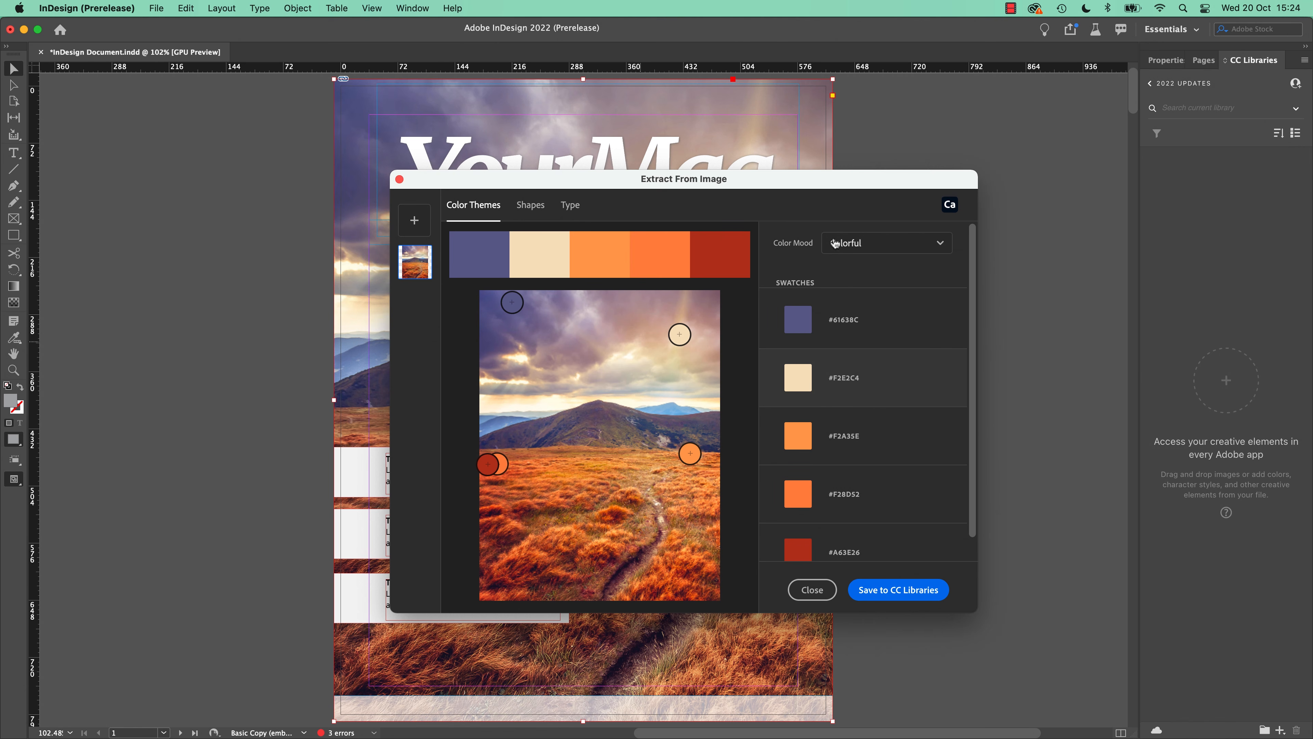
scroll(879, 491, "down", 1)
left_click(899, 589)
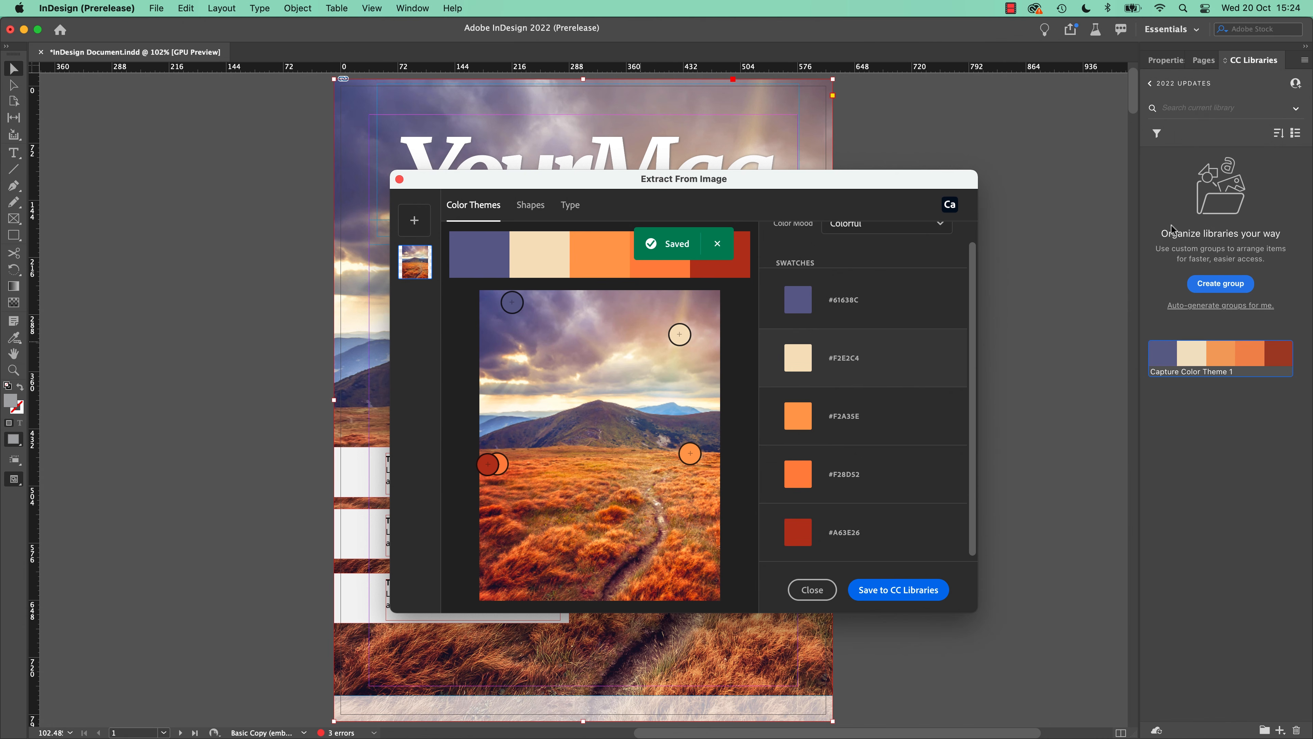
- Preview the extracted colour theme with the Bright, Muted and Deep colour moods
scroll(902, 289, "up", 1)
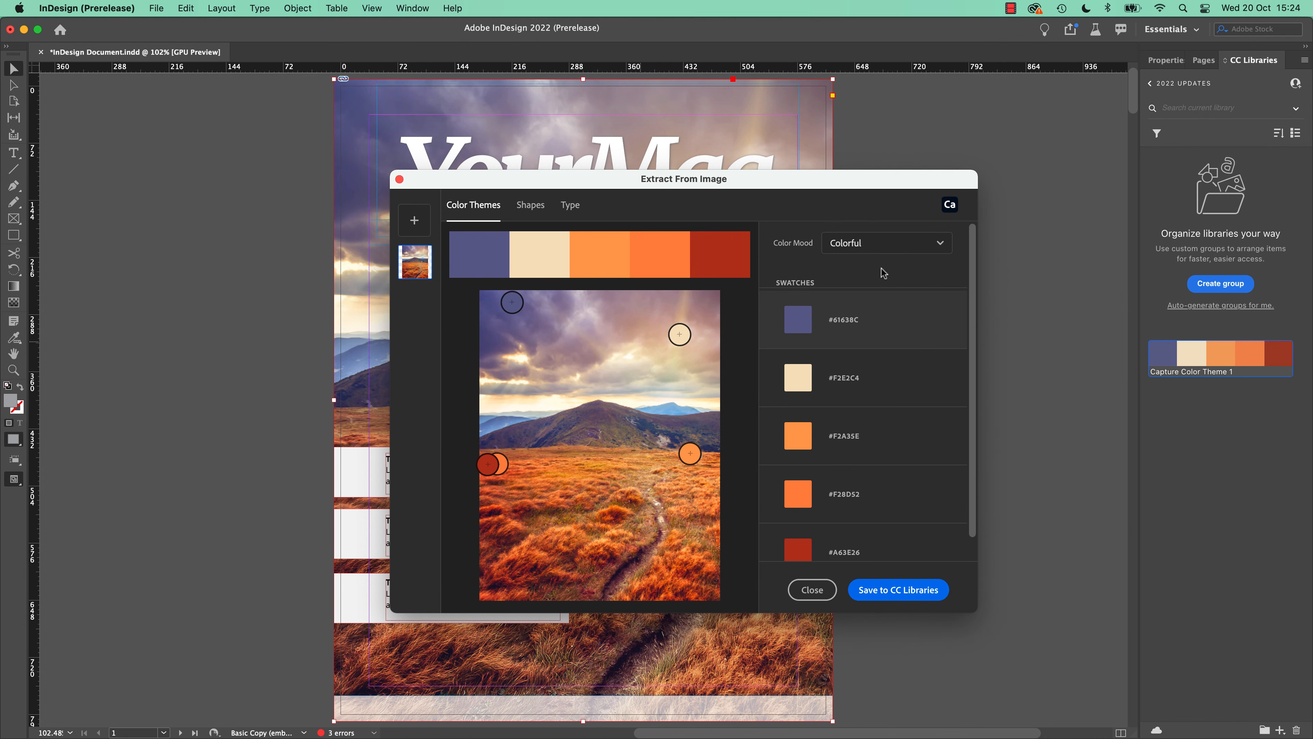
left_click(848, 244)
left_click(852, 303)
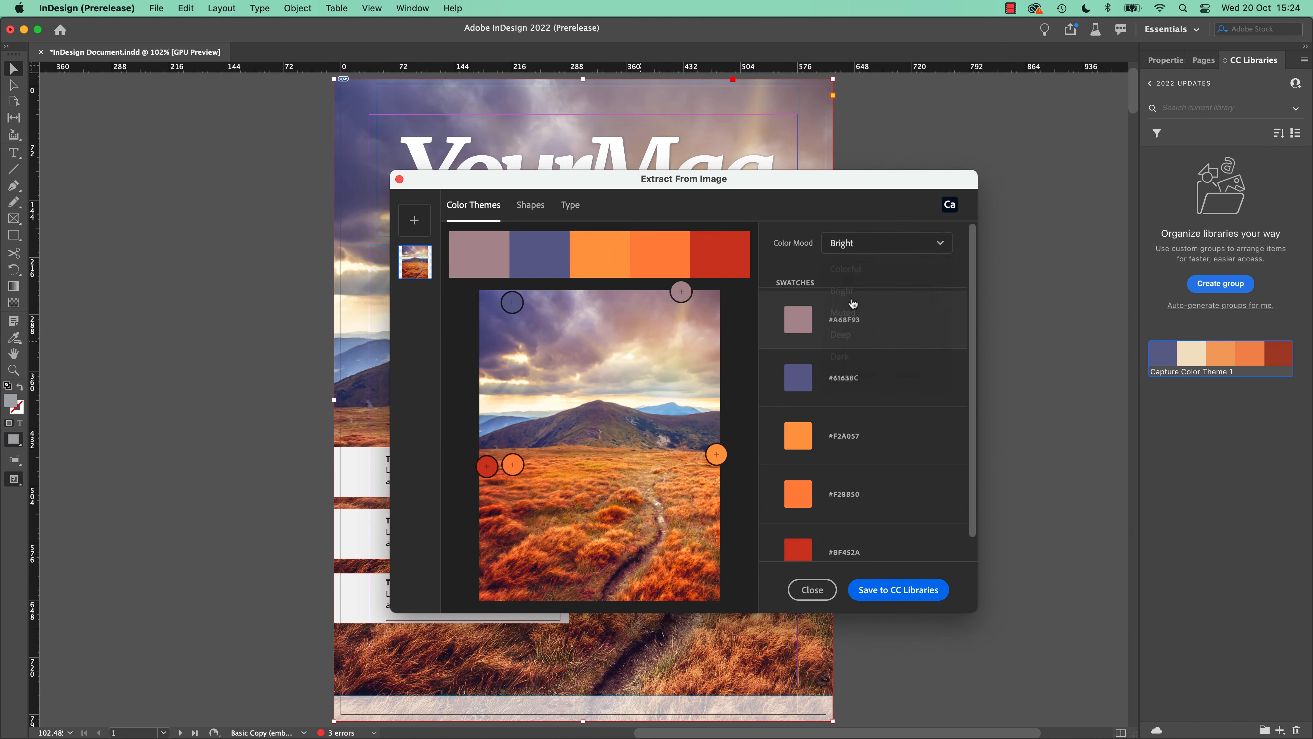
left_click(850, 254)
left_click(856, 317)
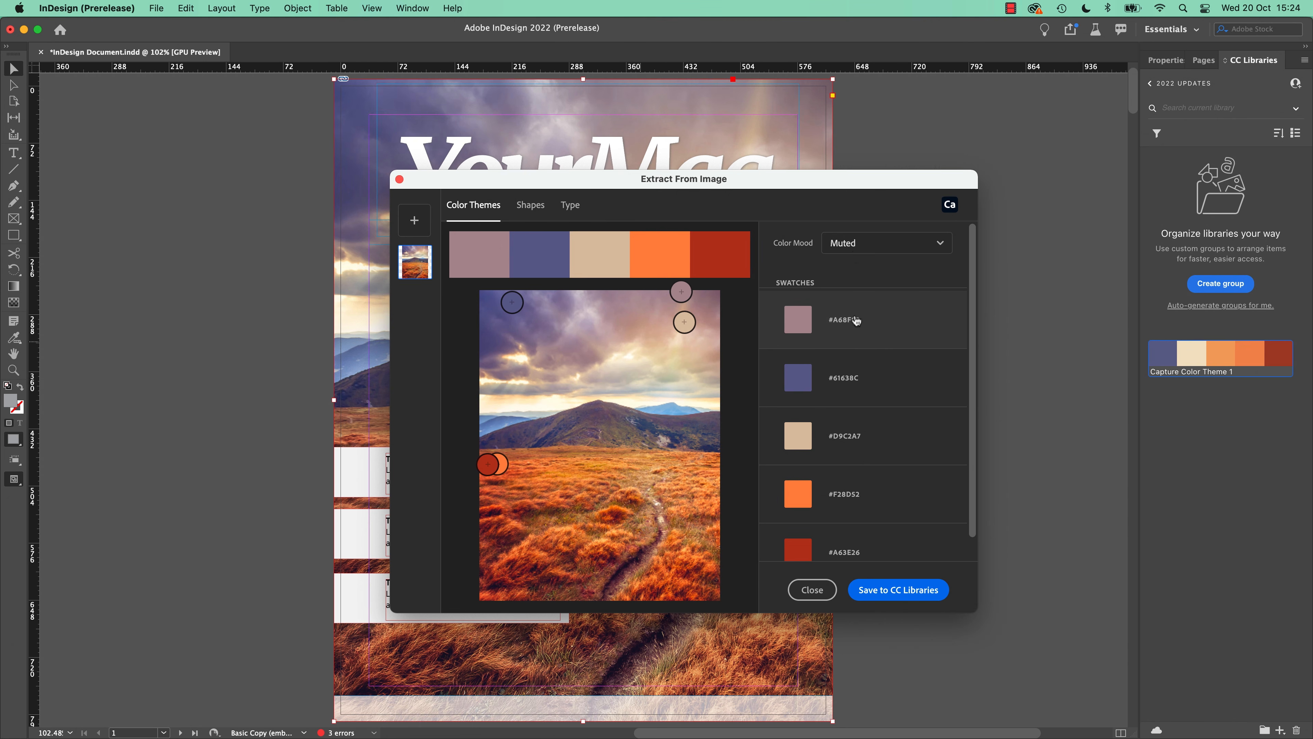
left_click(854, 252)
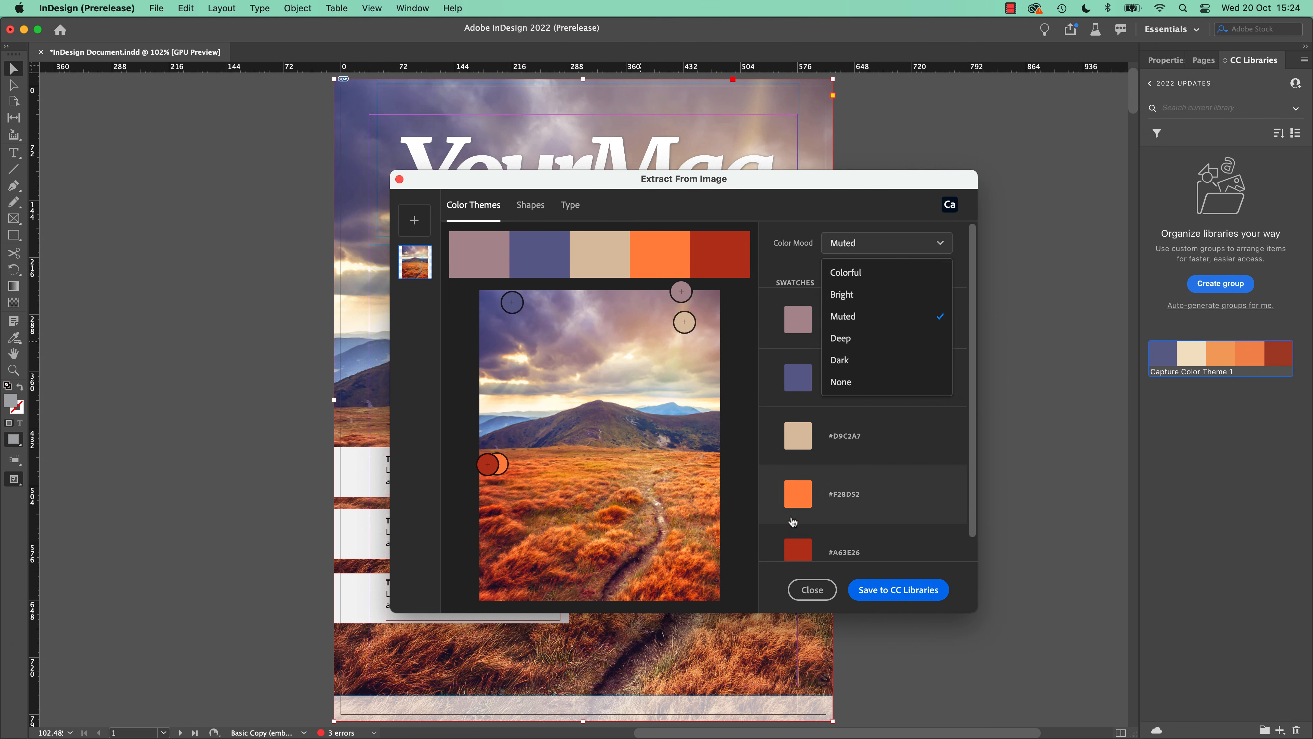
left_click(809, 356)
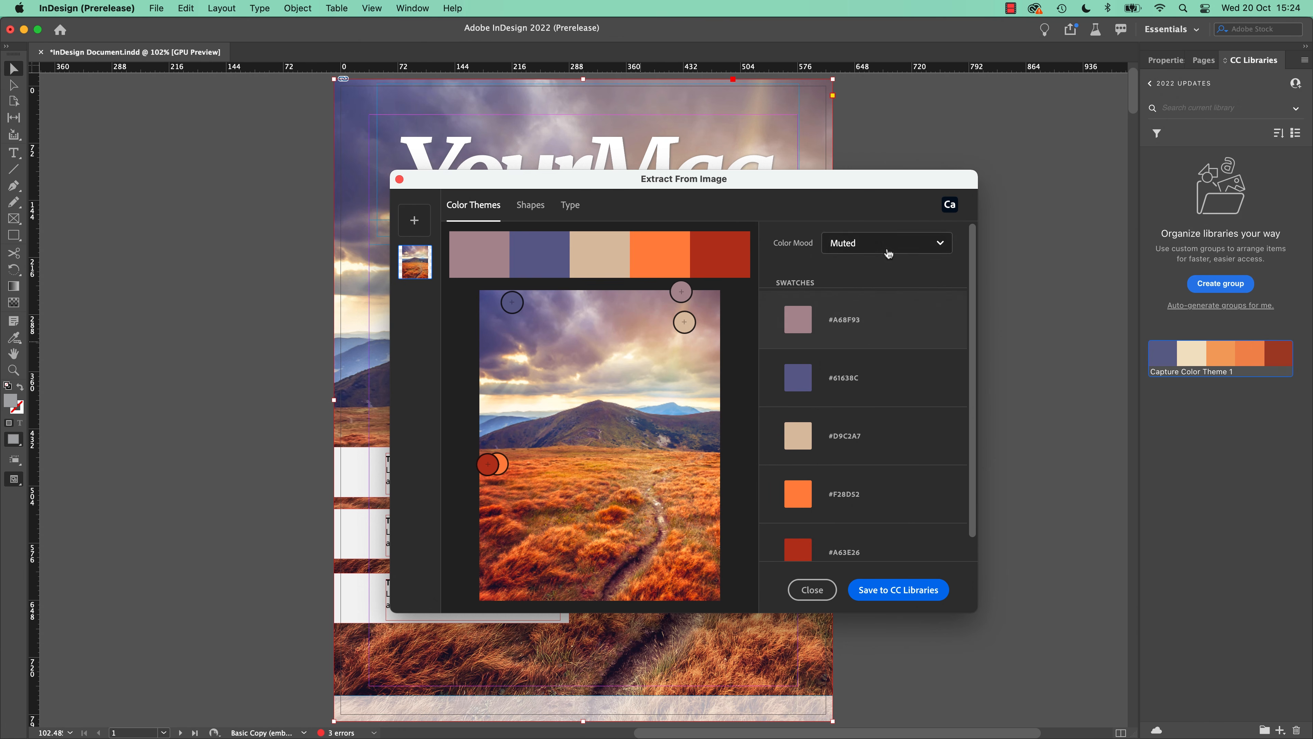
left_click(887, 250)
left_click(856, 341)
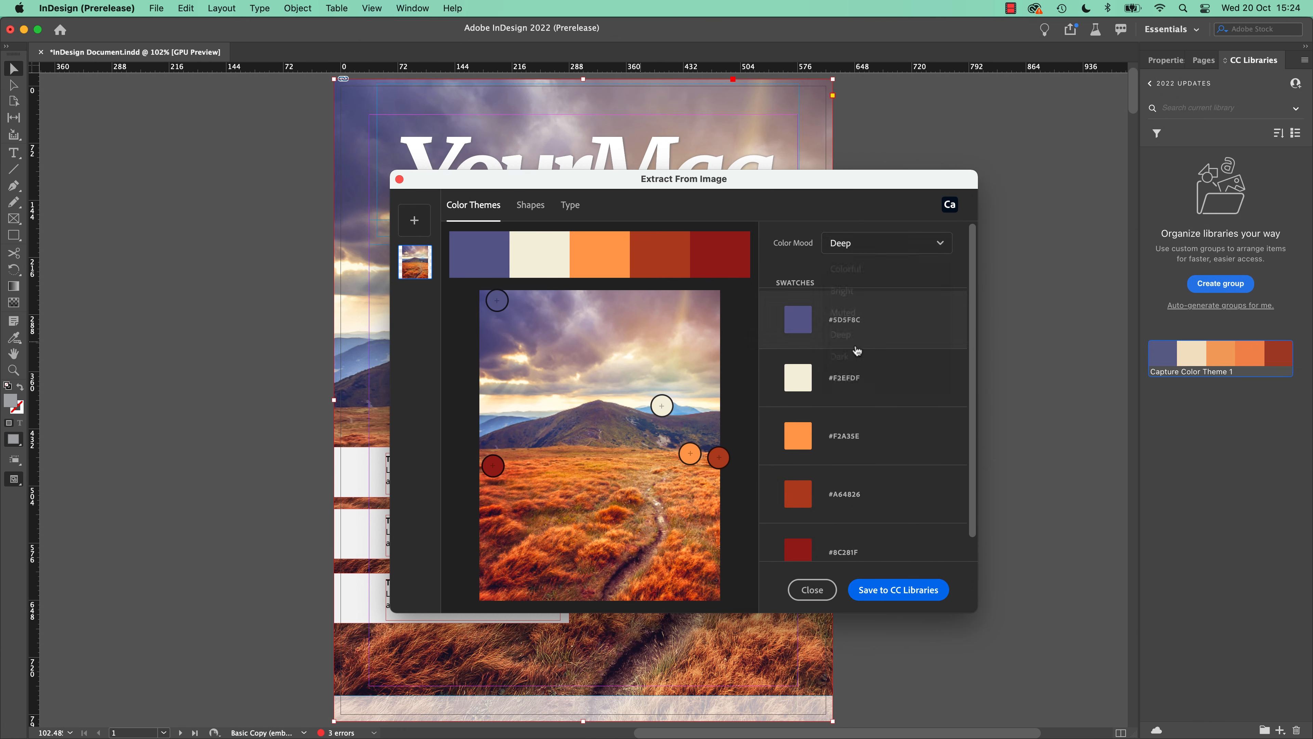
left_click(860, 243)
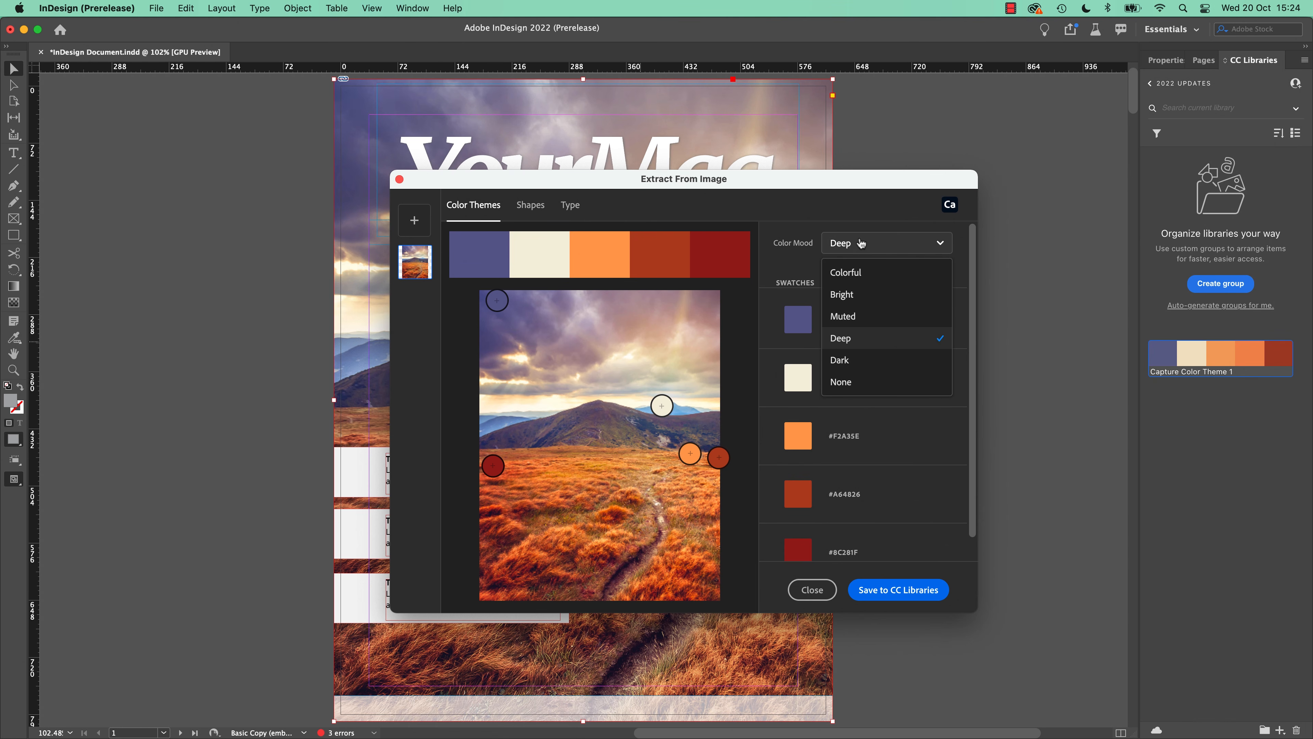
left_click(861, 243)
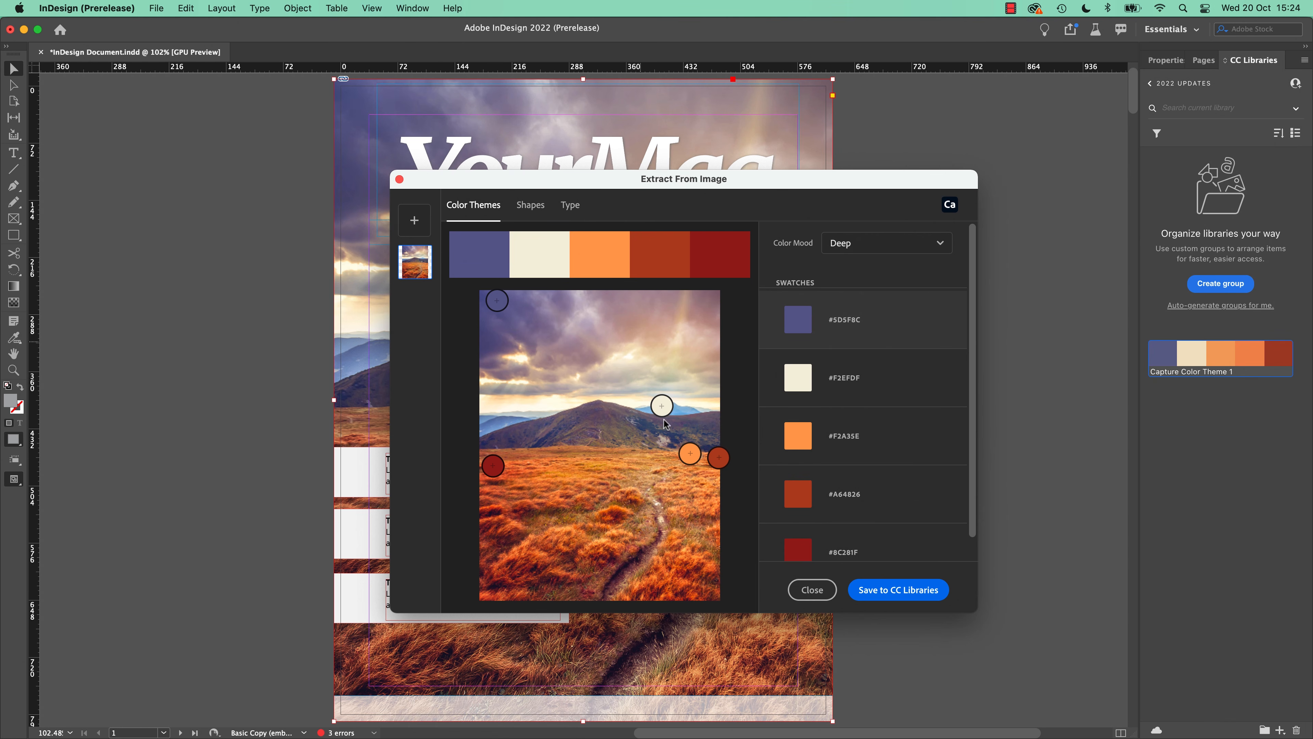
- Move the pale swatch's sampling point up into the sky, copy its hex value #DFD5B7 and close the extraction without saving
left_click_drag(664, 407, 664, 370)
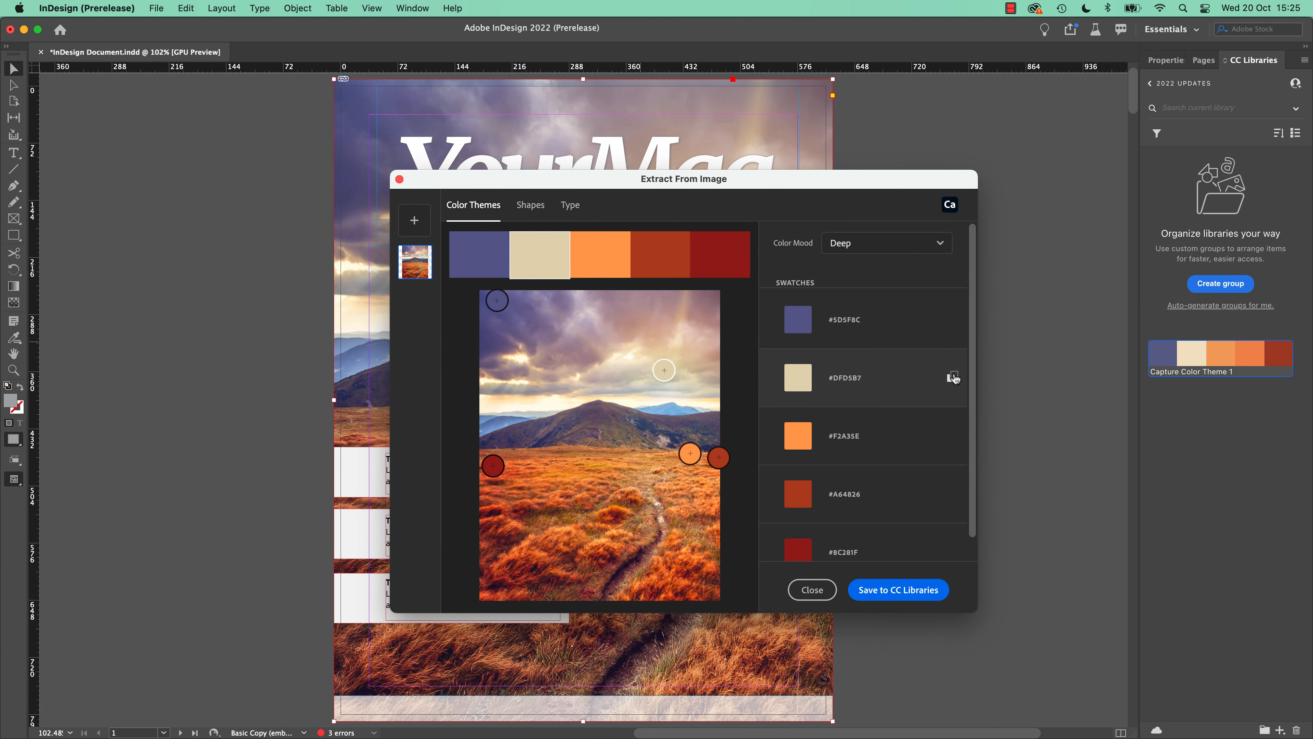
left_click(952, 378)
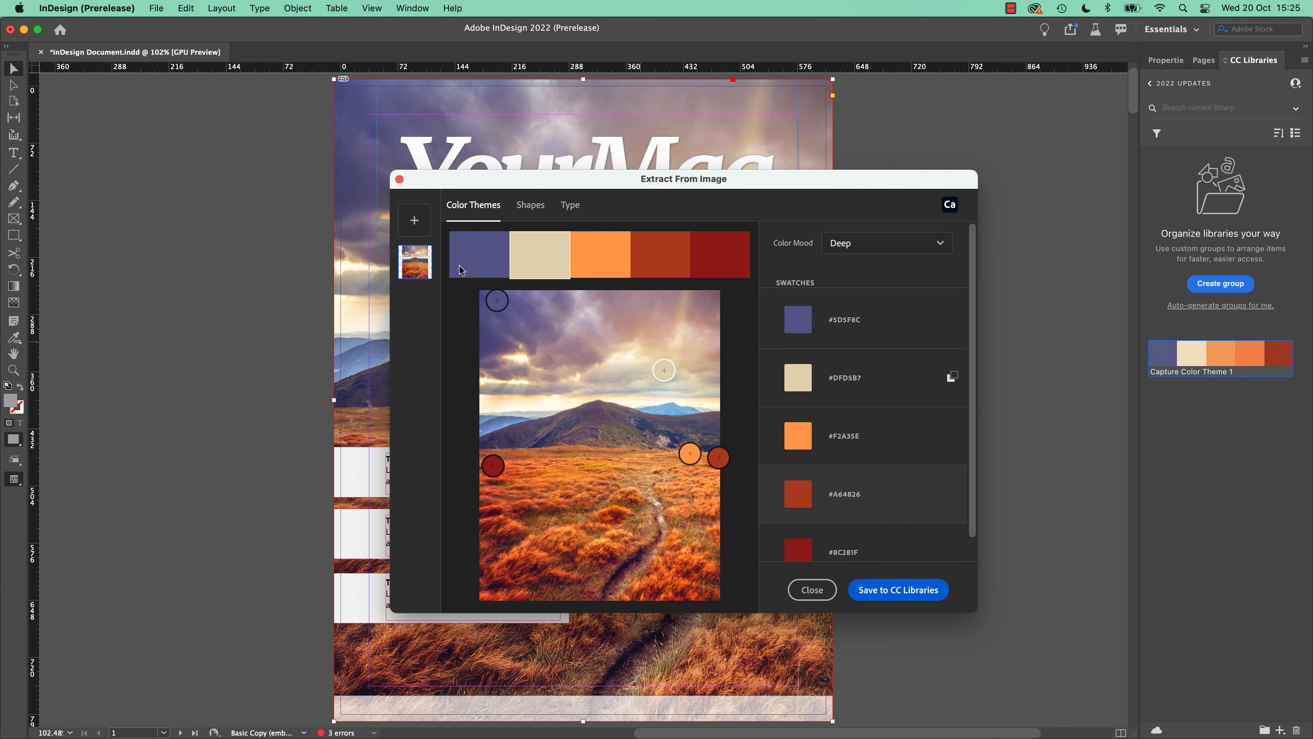
left_click(399, 179)
- Fill the Topic 1 box with the saved theme's blue, Topic 2 with orange, and Topic 3 and the footer bar with dark red
left_click(409, 480)
left_click(1172, 380)
left_click_drag(1222, 354, 466, 533)
left_click(478, 593)
left_click(1271, 358)
left_click(735, 708)
left_click(1281, 359)
- Select the text frames of Topics 1, 2 and 3 together and show their properties
left_click(519, 607)
left_click(494, 541, "shift")
left_click(470, 483, "shift")
left_click(1166, 60)
left_click(1154, 285)
left_click(1184, 386)
key("super+z")
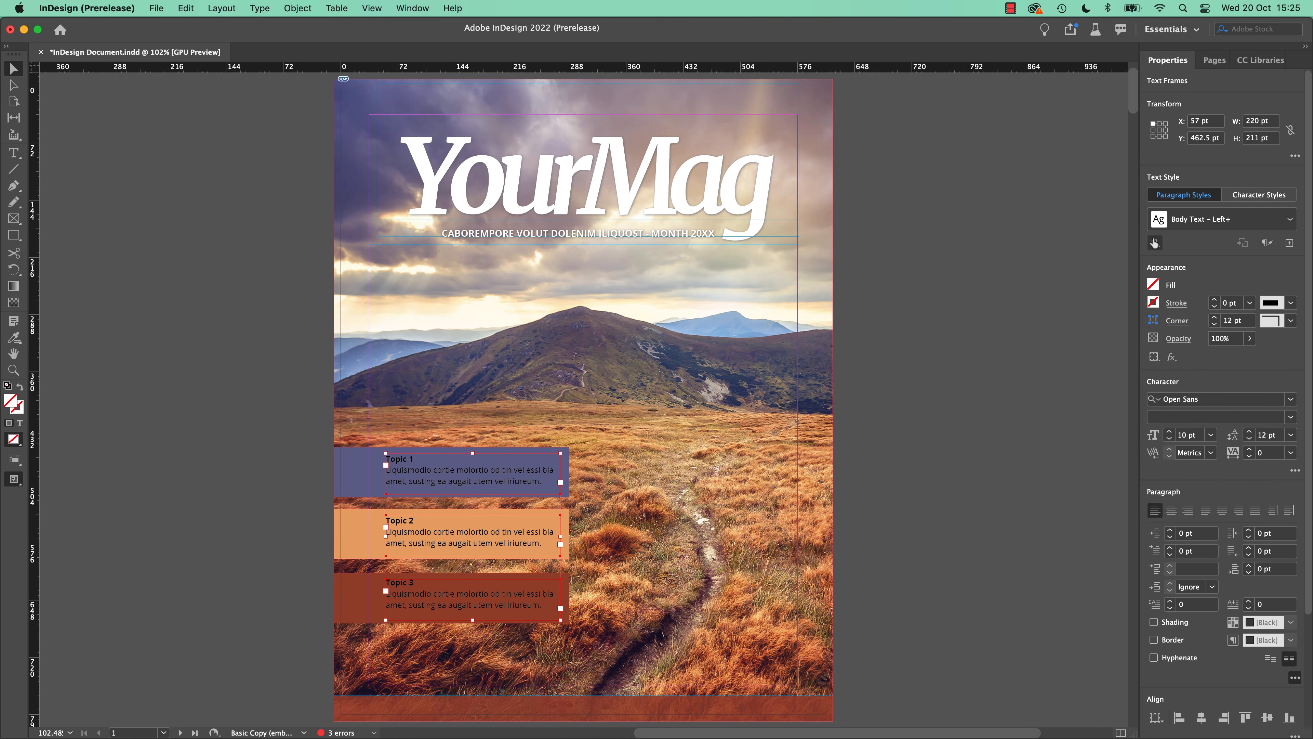
- Set the text colour in the three selected topic frames to white, deselect them and show the cover in Preview mode
key("t")
left_click(20, 423)
left_click(1154, 285)
left_click(1184, 386)
left_click(82, 144)
key("super+shift+a")
key("w")
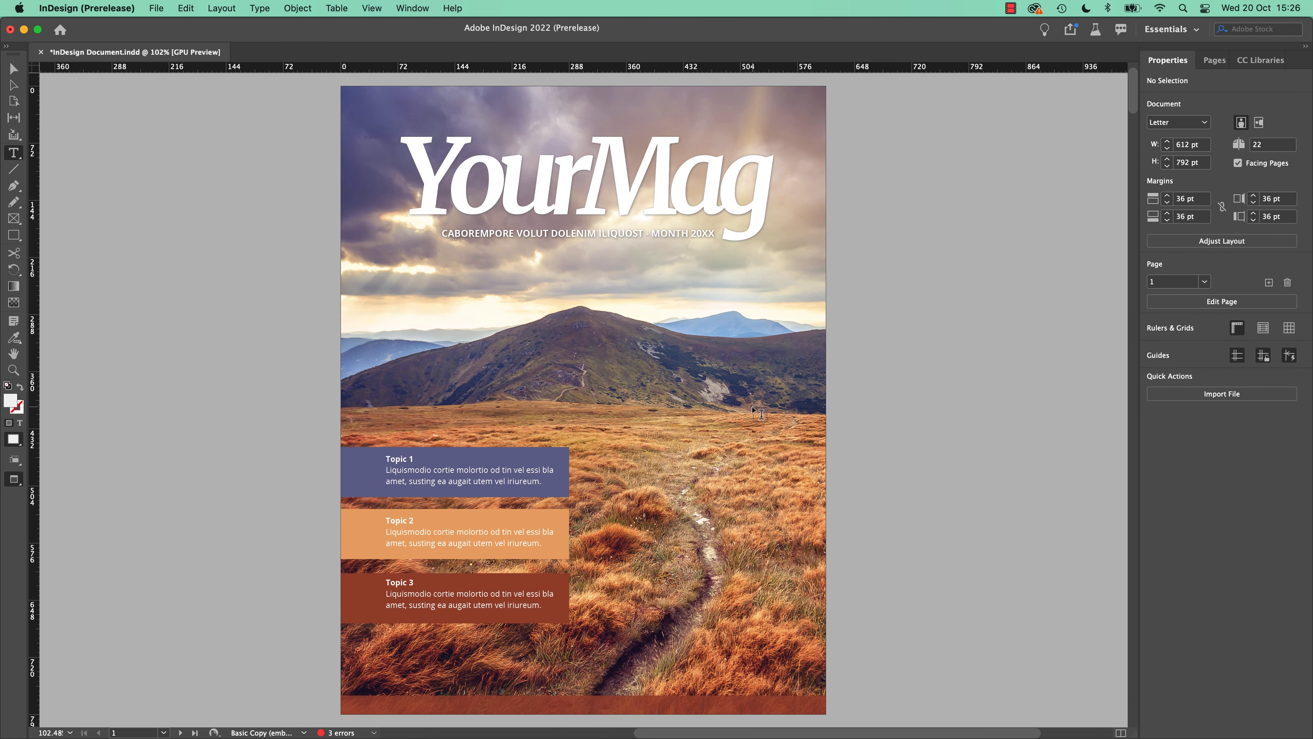
- Select the cover's background photo and open it for shape extraction
key("v")
left_click(674, 378)
right_click(674, 378)
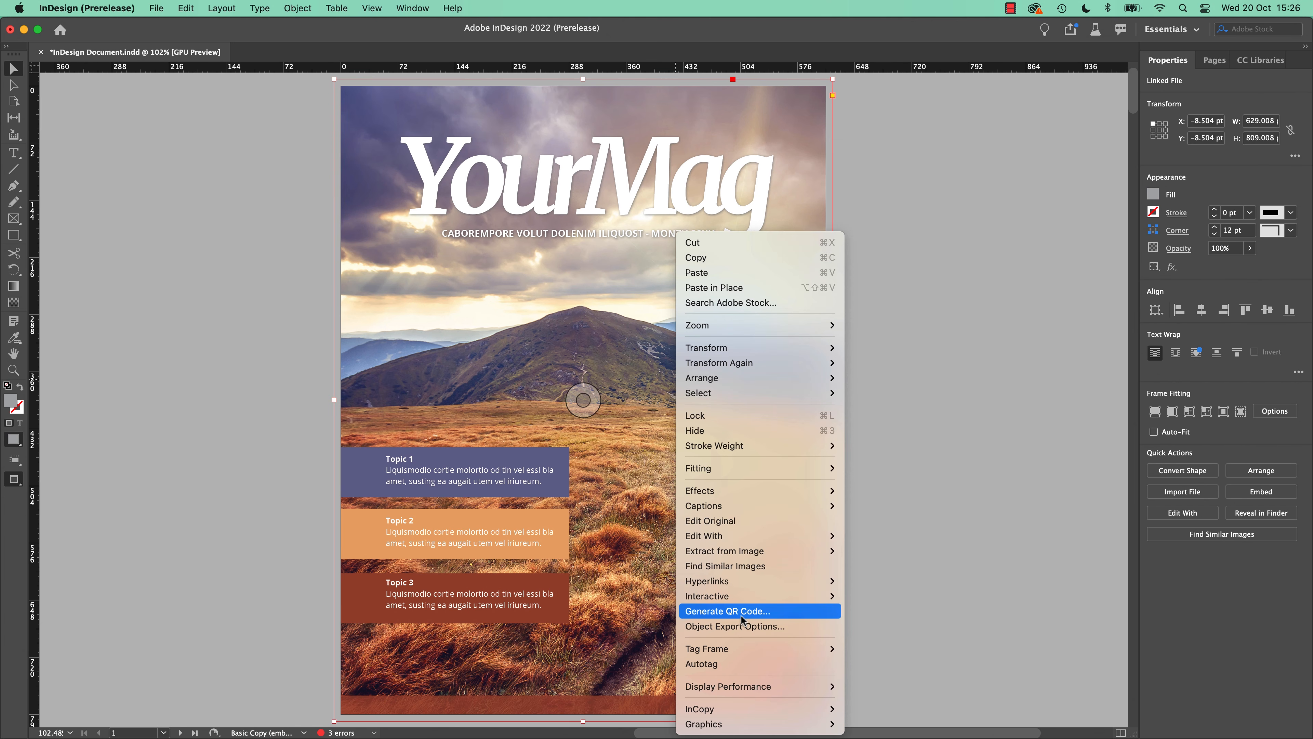
mouse_move(778, 553)
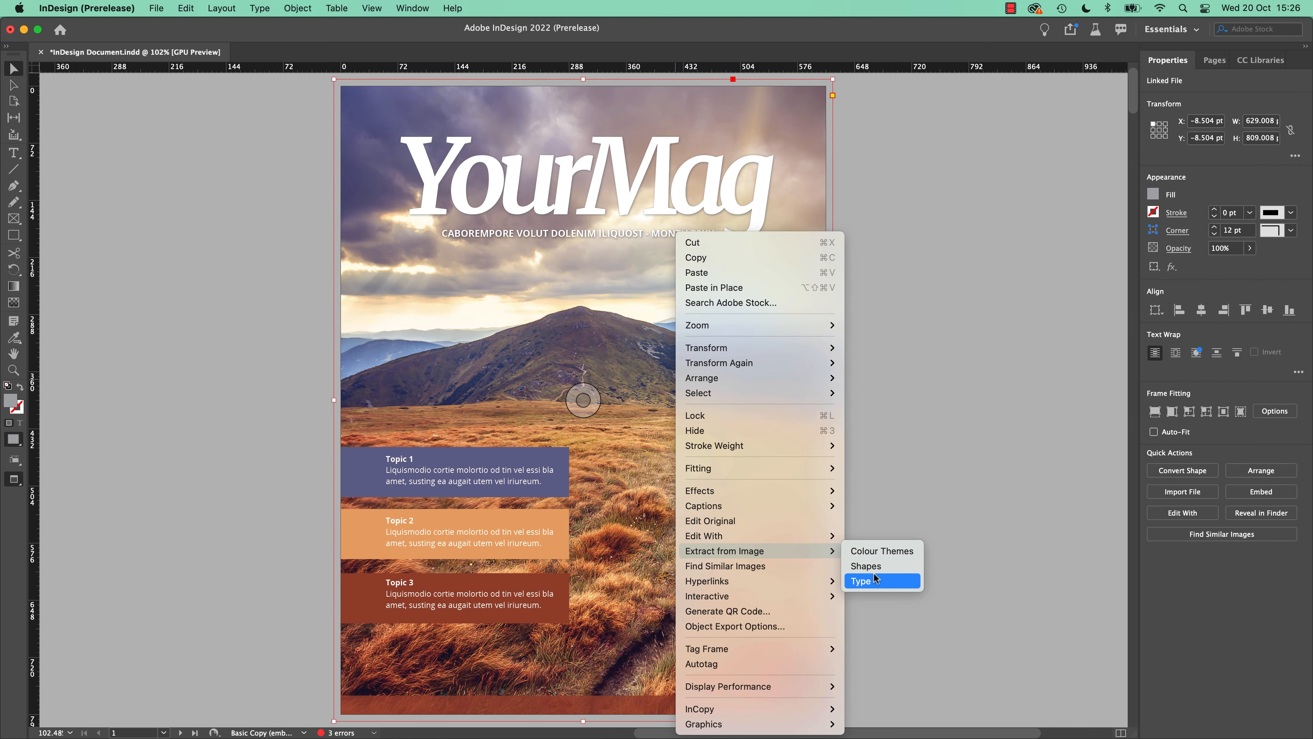
left_click(866, 566)
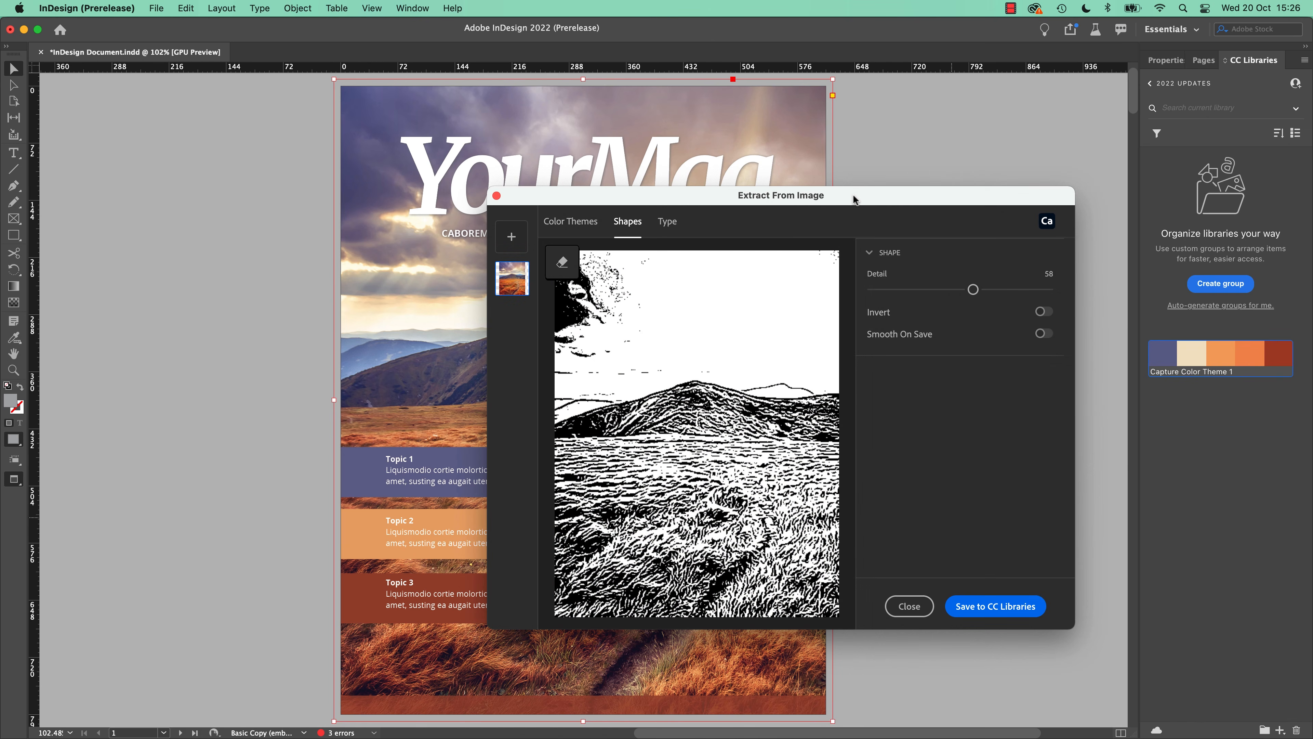
- Erase the cloud marks from the sky above the mountains in the extracted shape
left_click(561, 262)
mouse_move(581, 383)
left_mouse_down()
mouse_move(657, 358)
mouse_move(581, 337)
mouse_move(586, 289)
mouse_move(572, 280)
mouse_move(560, 400)
left_mouse_up()
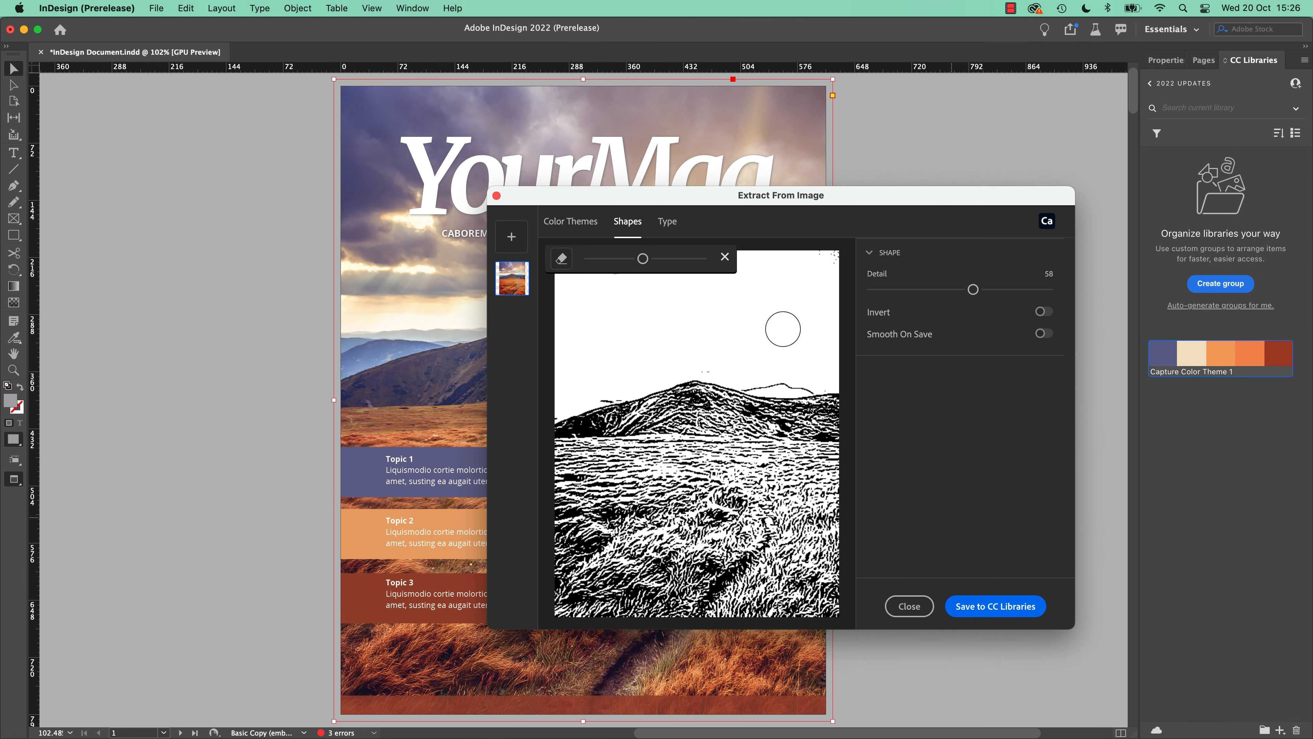
left_click(726, 258)
left_click(562, 263)
mouse_move(634, 306)
left_mouse_down()
mouse_move(556, 258)
mouse_move(698, 356)
mouse_move(767, 367)
left_mouse_up()
- Set the shape's Detail to 37 with Smooth On Save enabled, then save it to the library and close the extraction
left_click(903, 289)
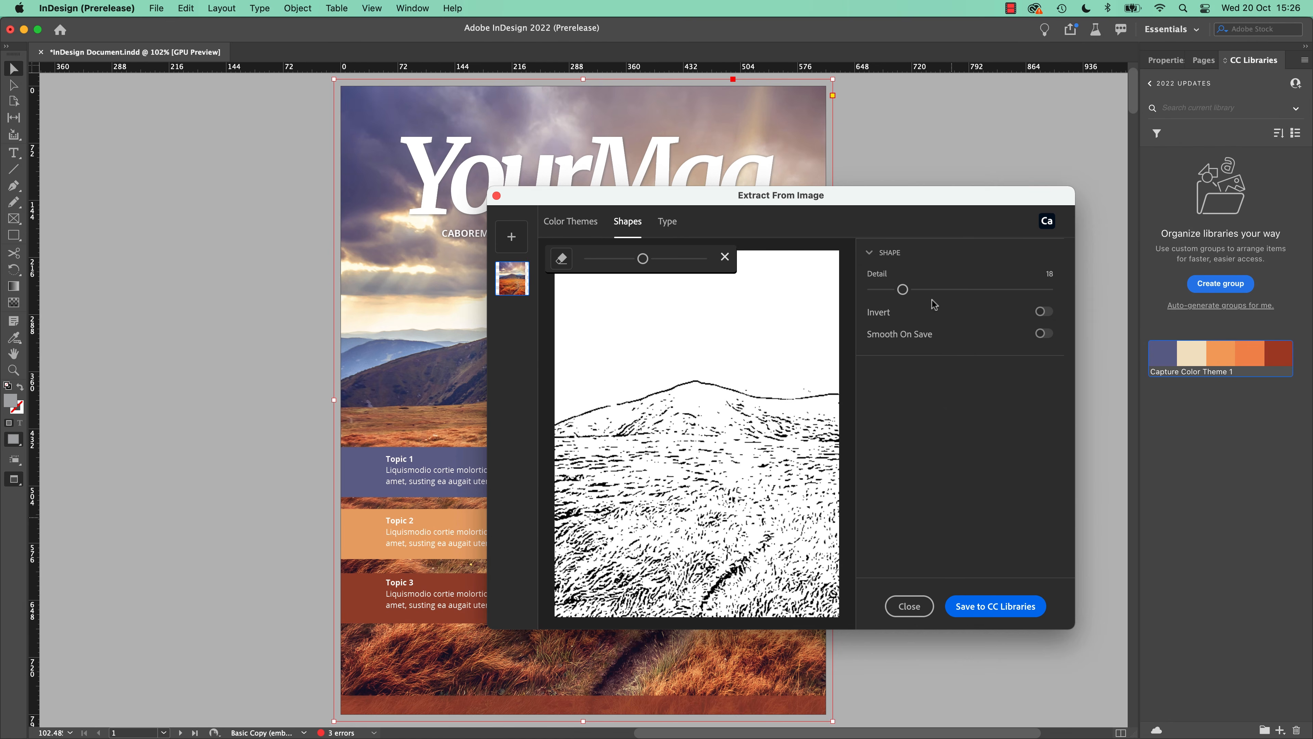
left_click(936, 289)
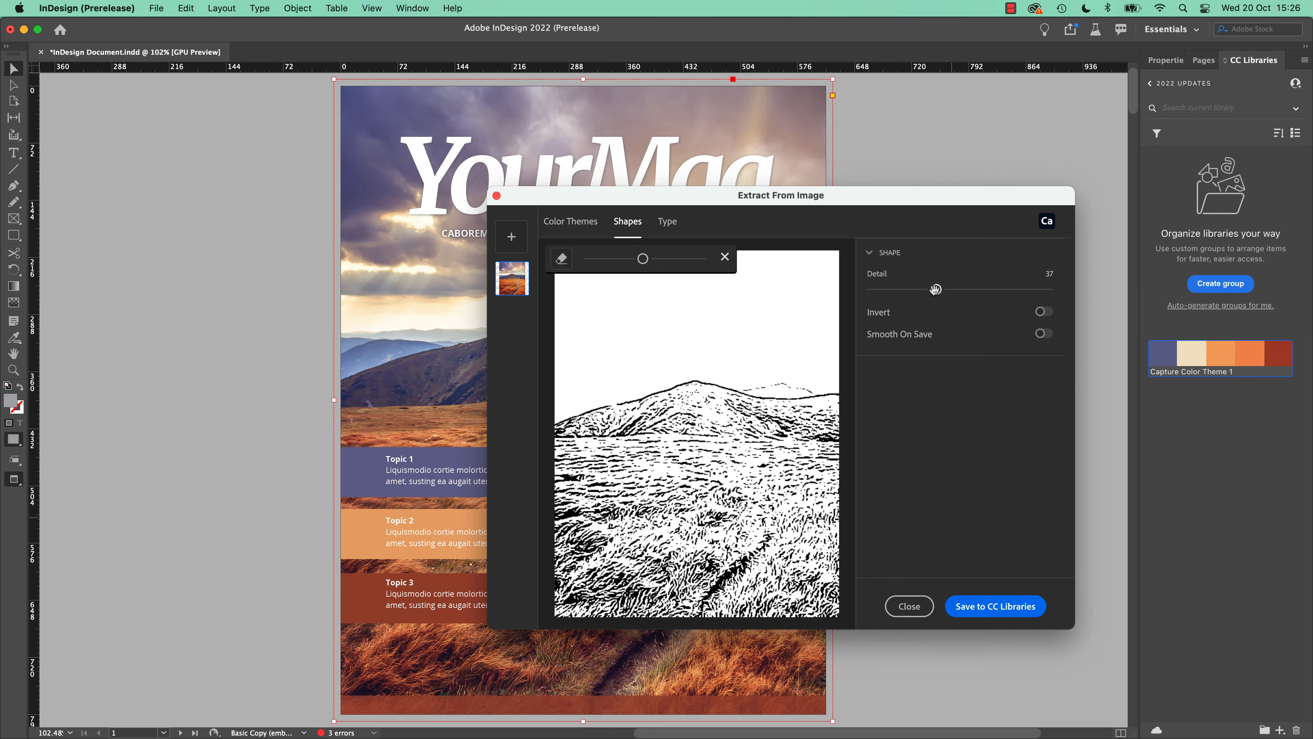
left_click(1044, 335)
left_click(999, 607)
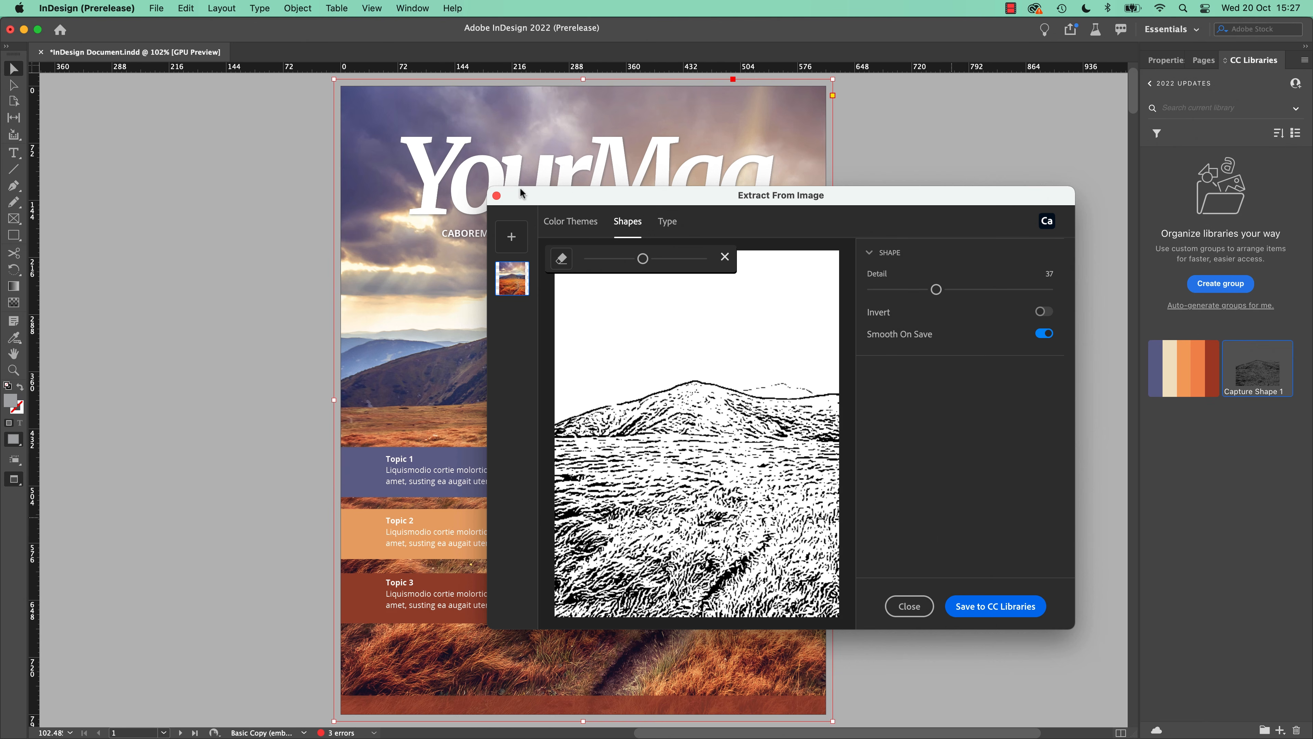
left_click(496, 196)
- Place the saved mountain shape on the pasteboard with Preview mode off, and move it to the left of the cover
left_click_drag(1241, 375, 1106, 567)
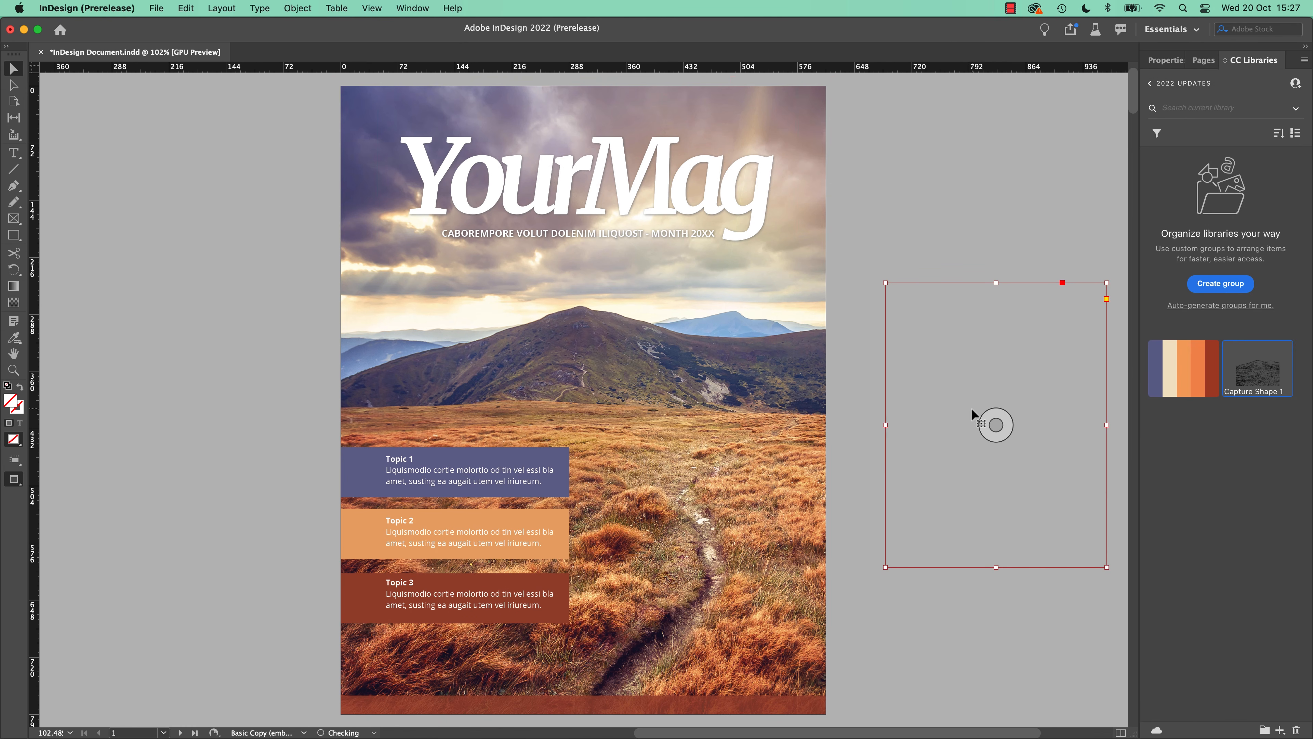
key("w")
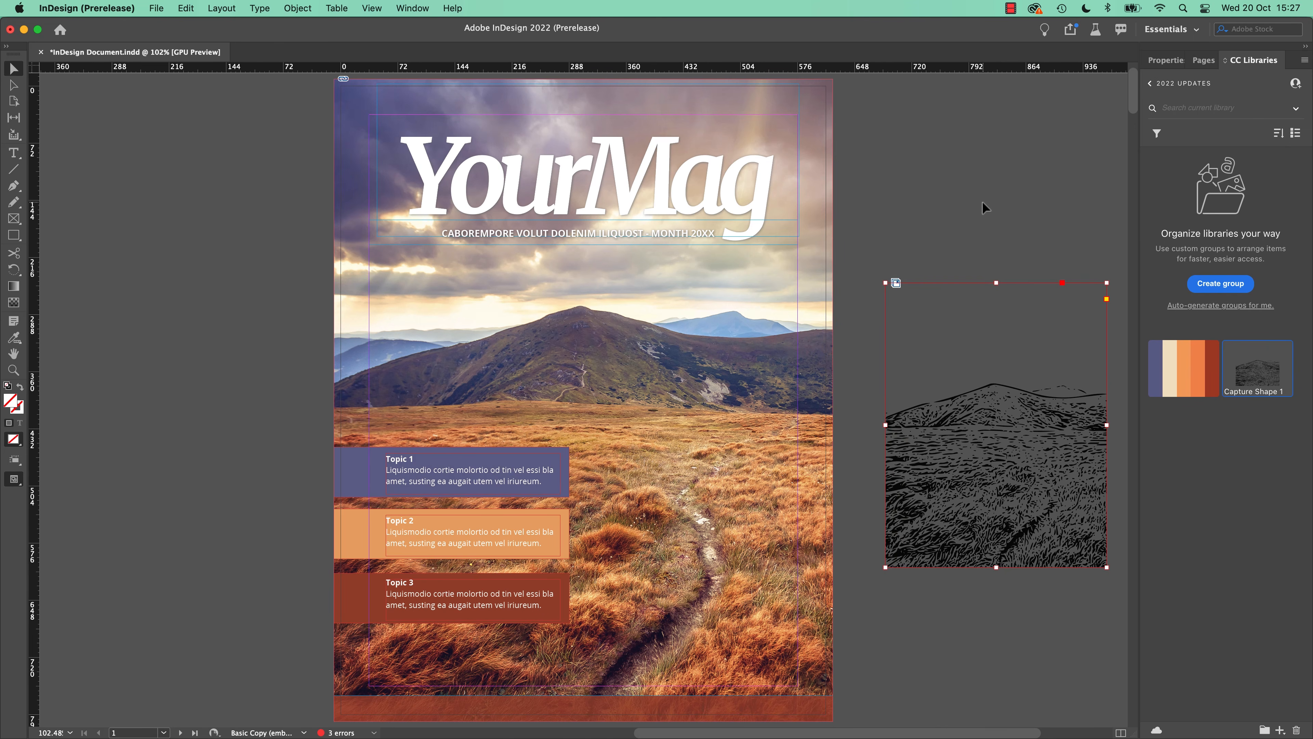
left_click_drag(1008, 387, 431, 392)
key("super+equal")
key("super+equal")
key("super+equal")
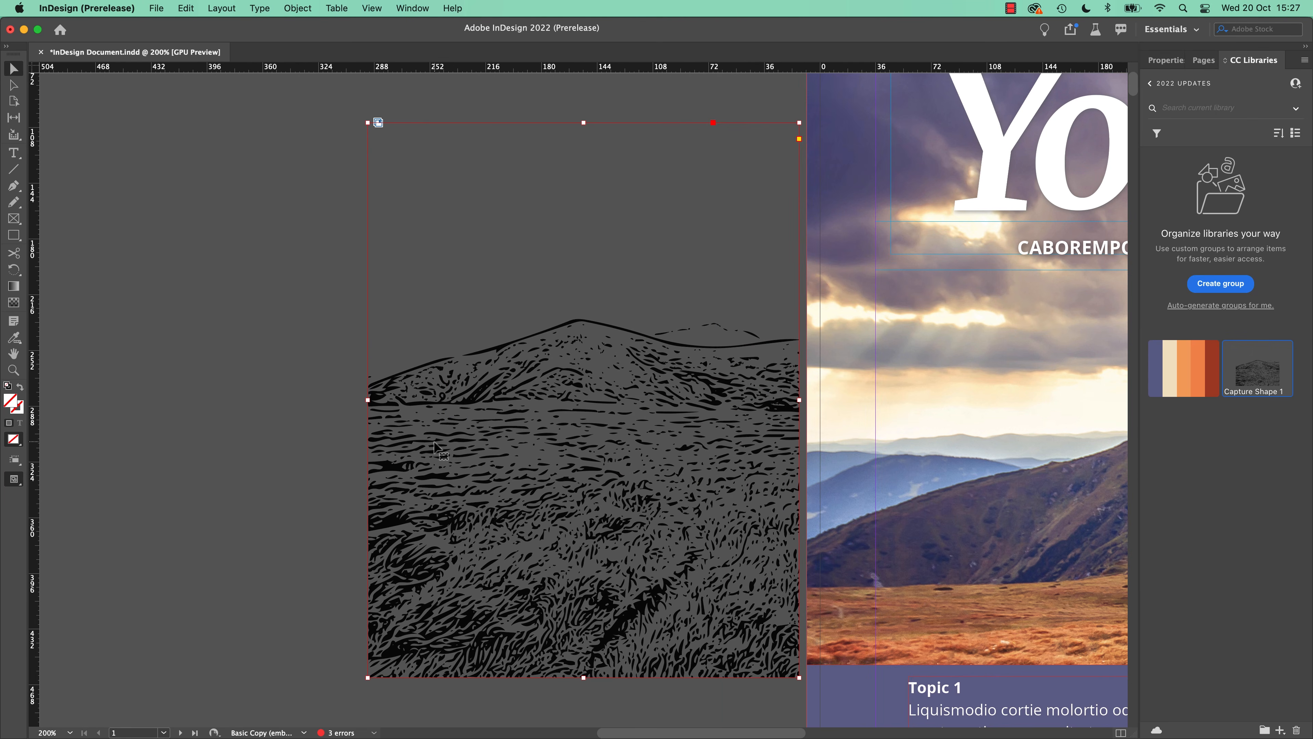
left_click_drag(622, 455, 541, 455)
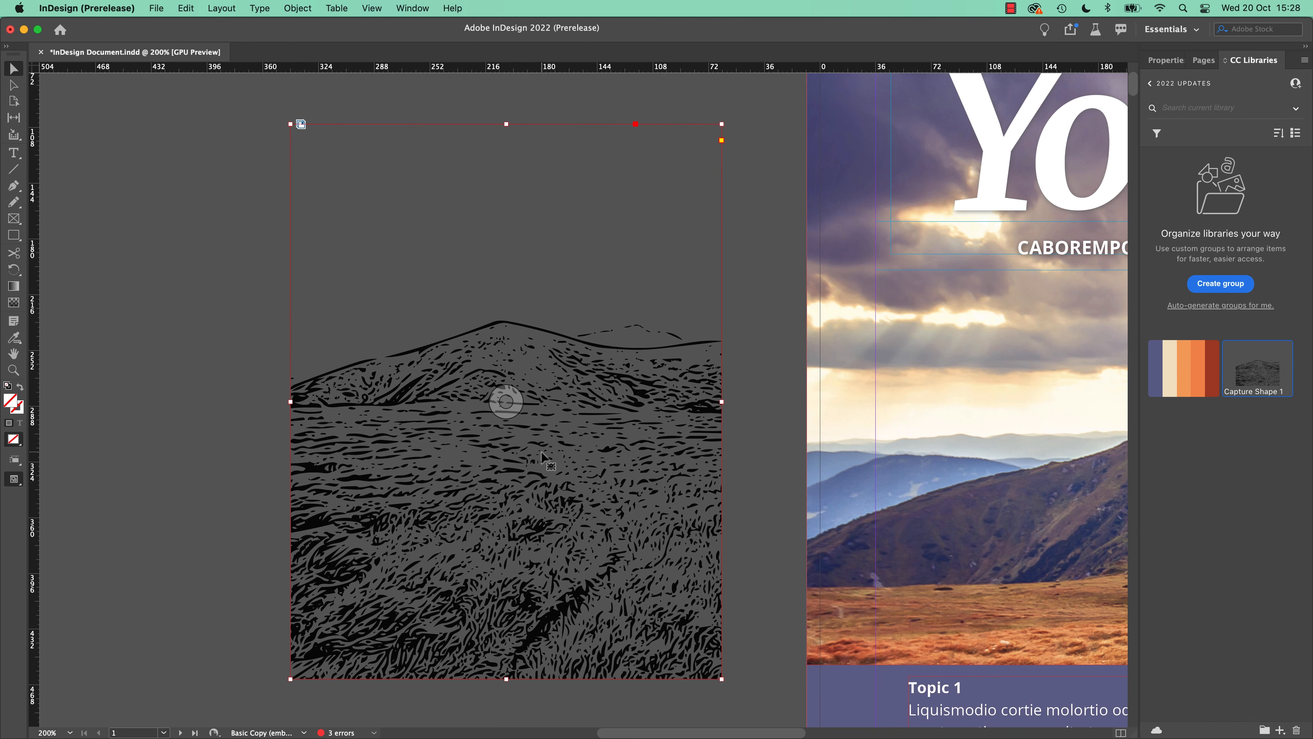
- Try the saved theme's colours as the mountain shape's background fill, finishing on dark red, and deselect it
left_click(1197, 365)
left_click(1206, 364)
left_click(1157, 369)
left_click(1165, 369)
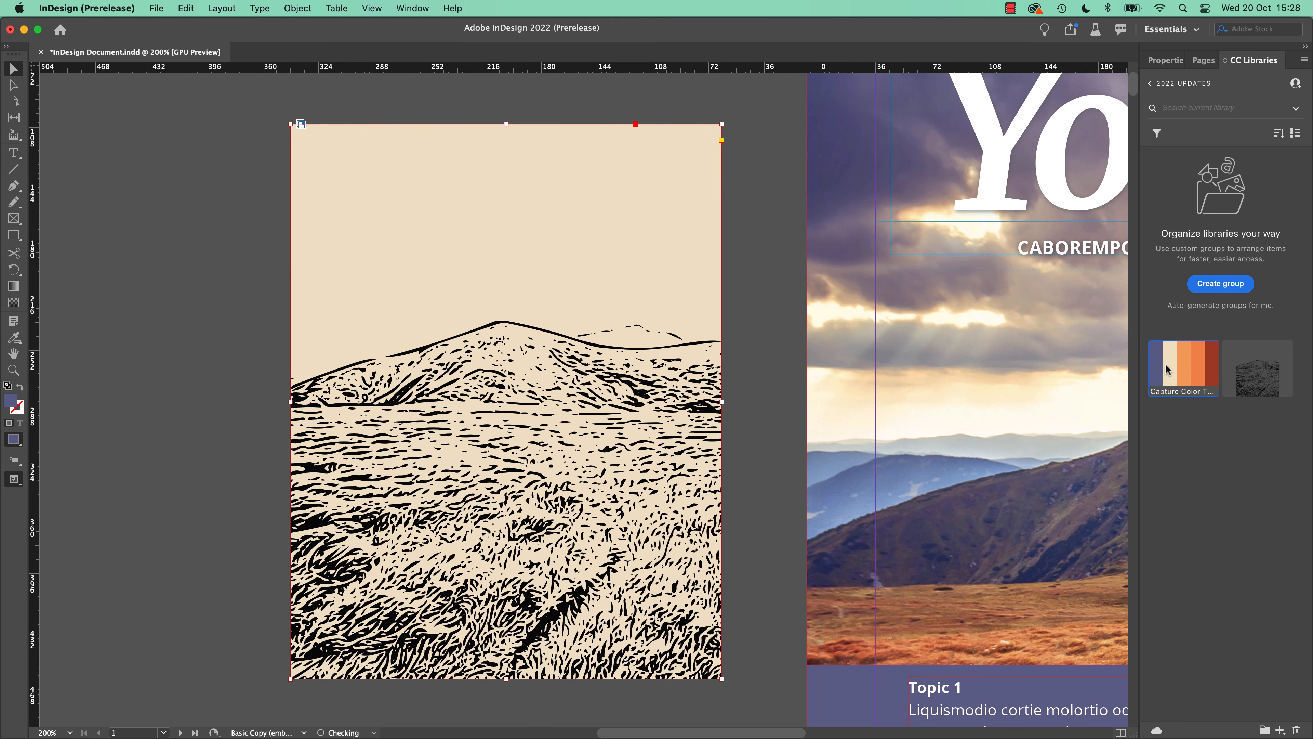
left_click(1158, 370)
left_click(1172, 377)
left_click(1188, 377)
left_click(1180, 376)
left_click(1210, 370)
left_click(765, 373)
left_click_drag(1013, 258, 159, 333)
left_click_drag(590, 330, 137, 365)
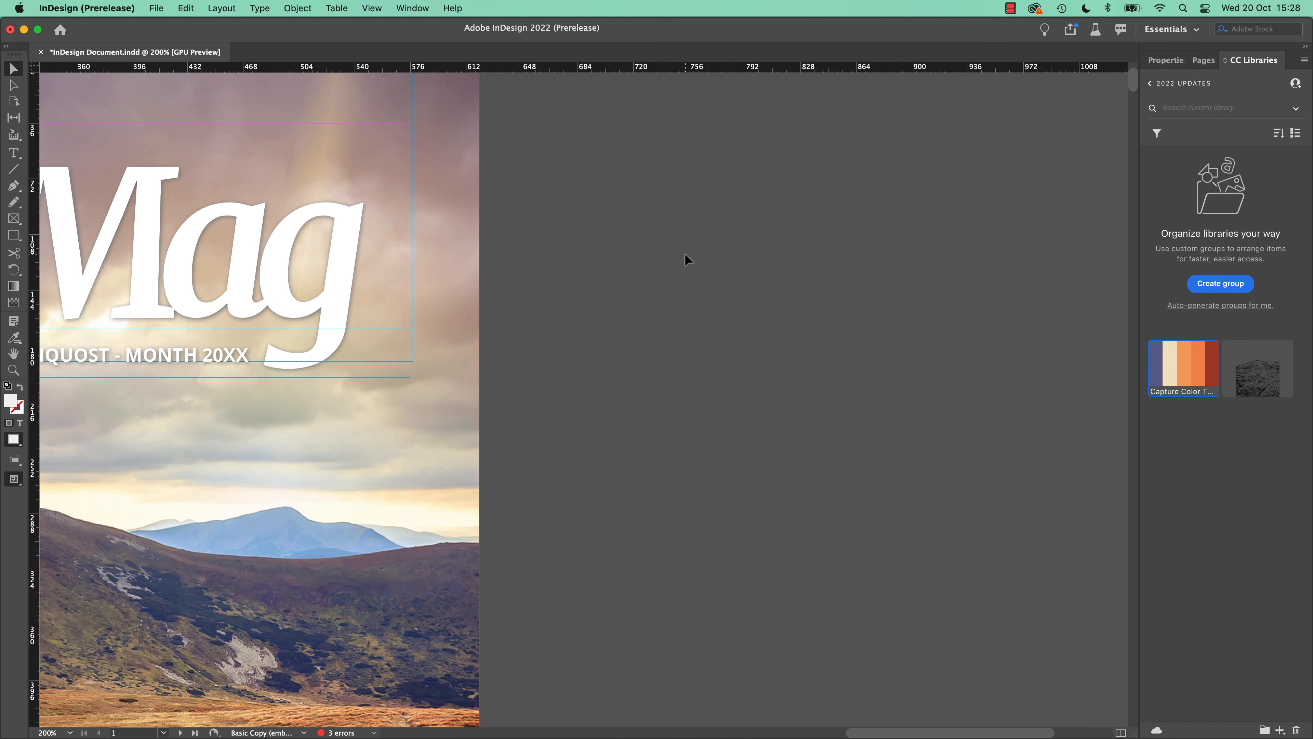
key("super+minus")
key("super+minus")
left_click_drag(501, 283, 789, 204)
left_click(520, 407)
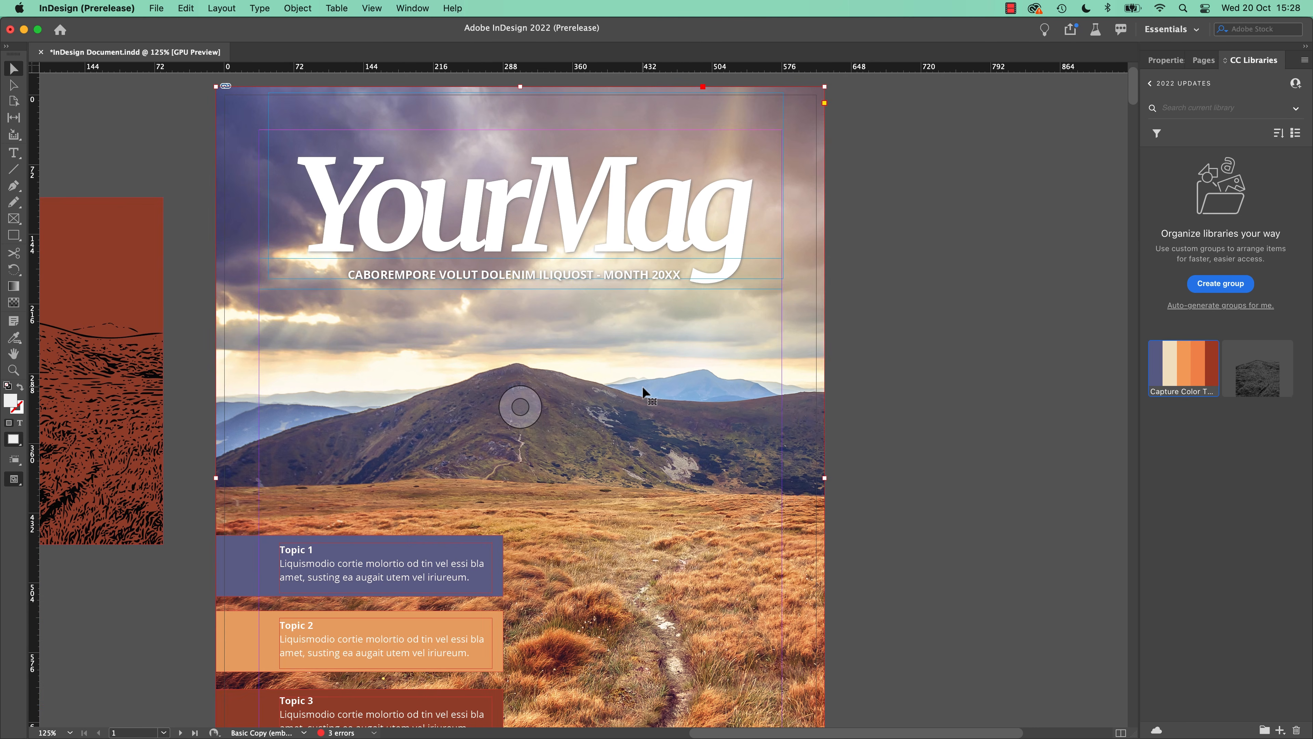
right_click(646, 394)
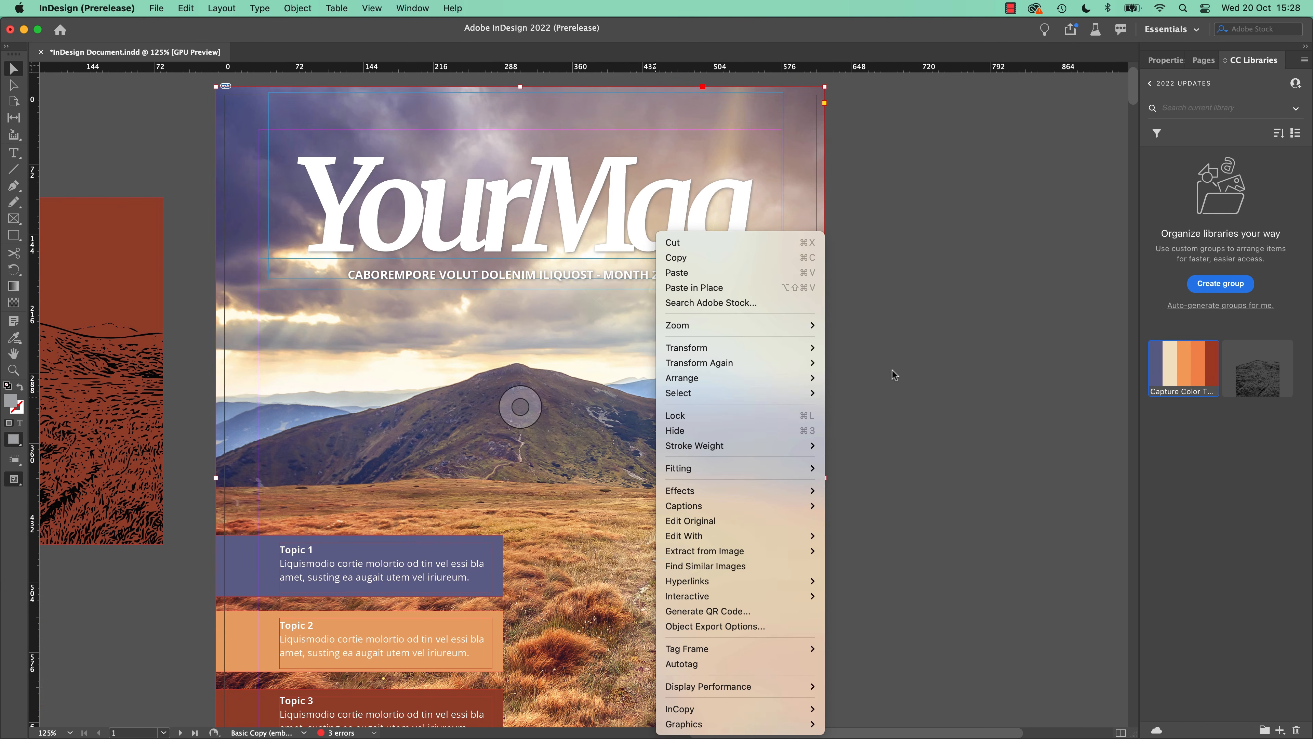
left_click(902, 341)
left_click(917, 303)
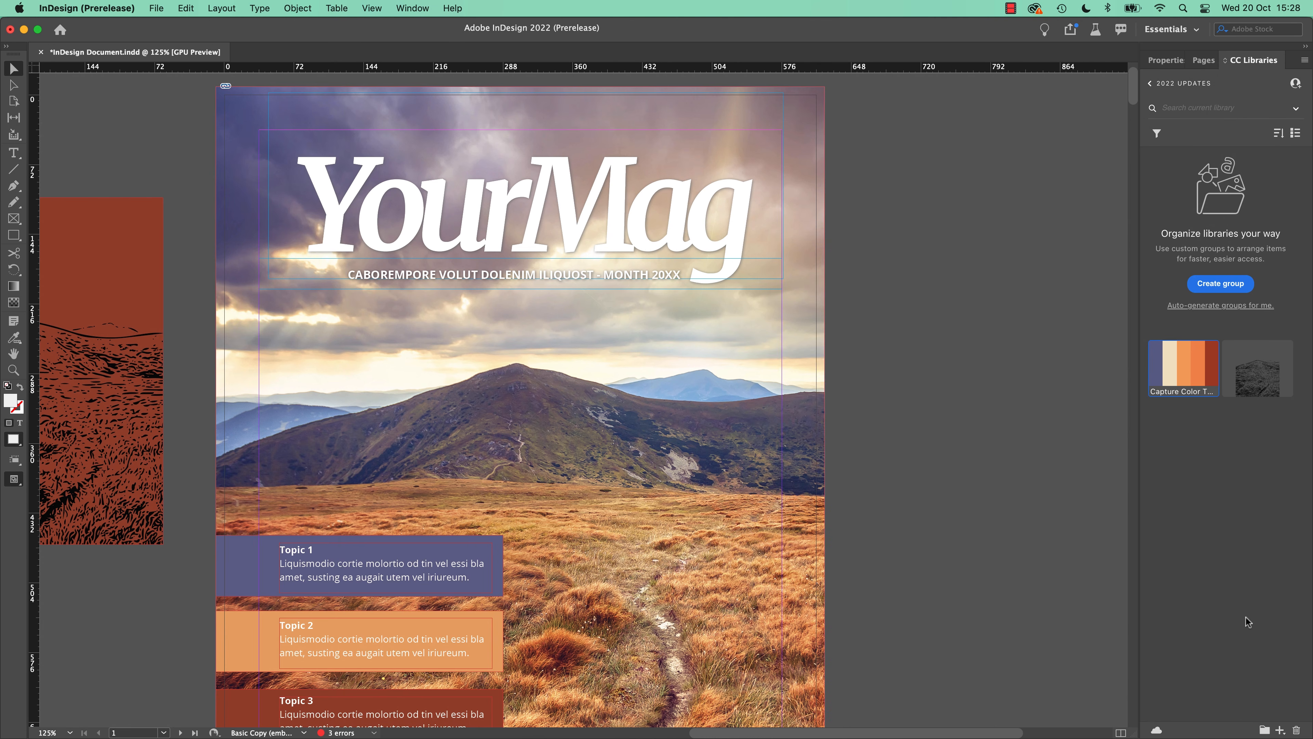
- Start a new image extraction from the library and load the photo of the yellow HAPPY sign
left_click(1280, 730)
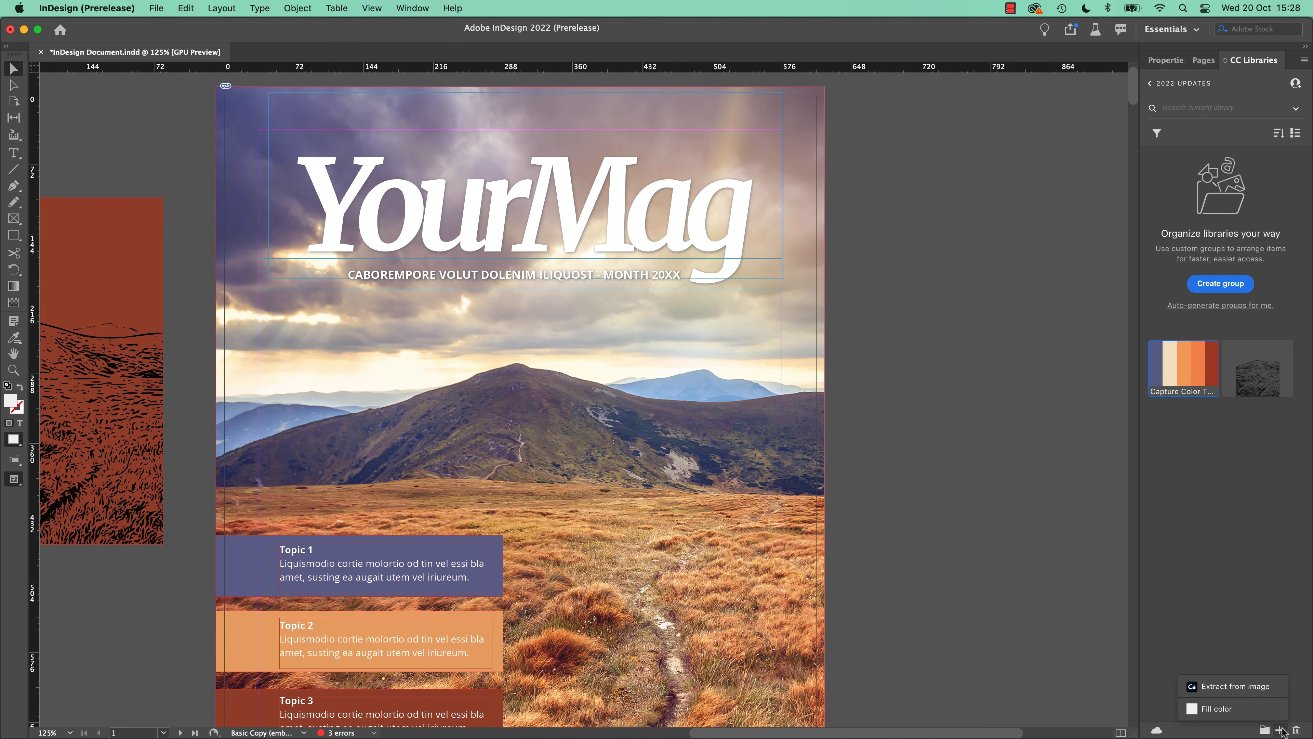
left_click(1237, 686)
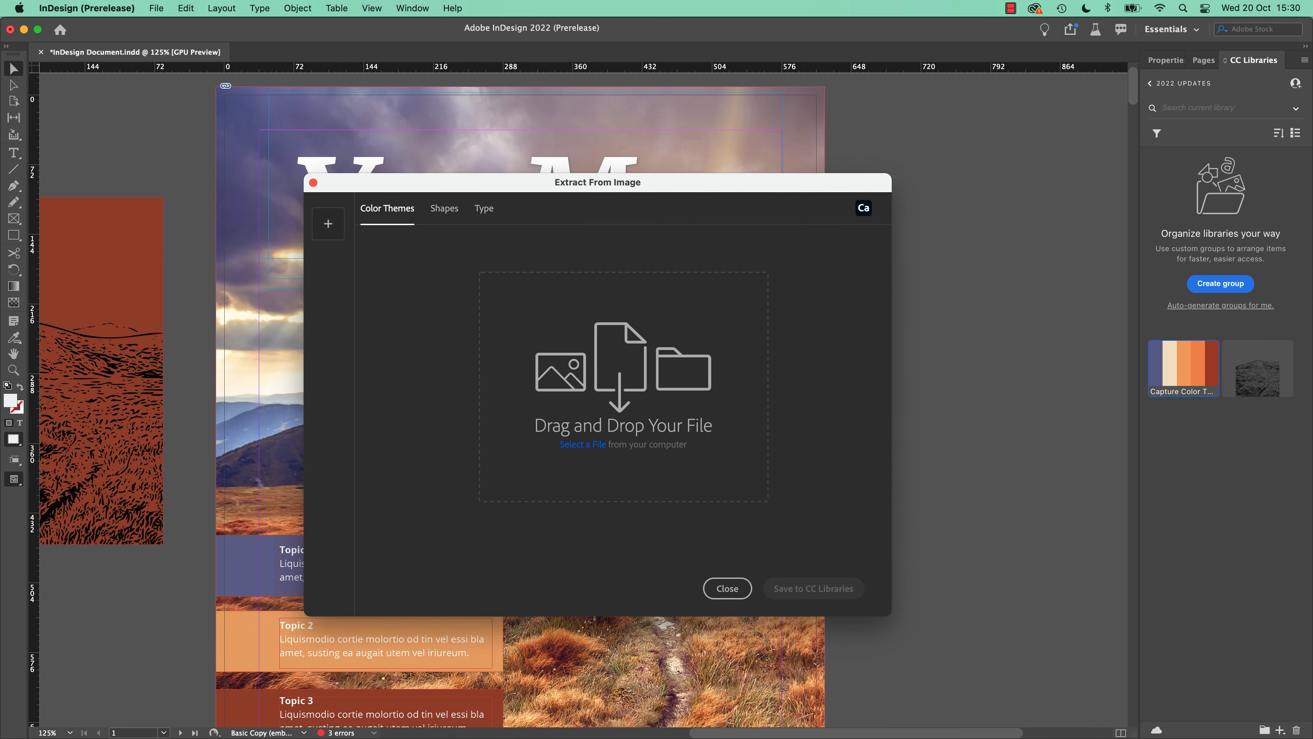
left_click_drag(0, 349, 650, 398)
left_click_drag(0, 363, 633, 365)
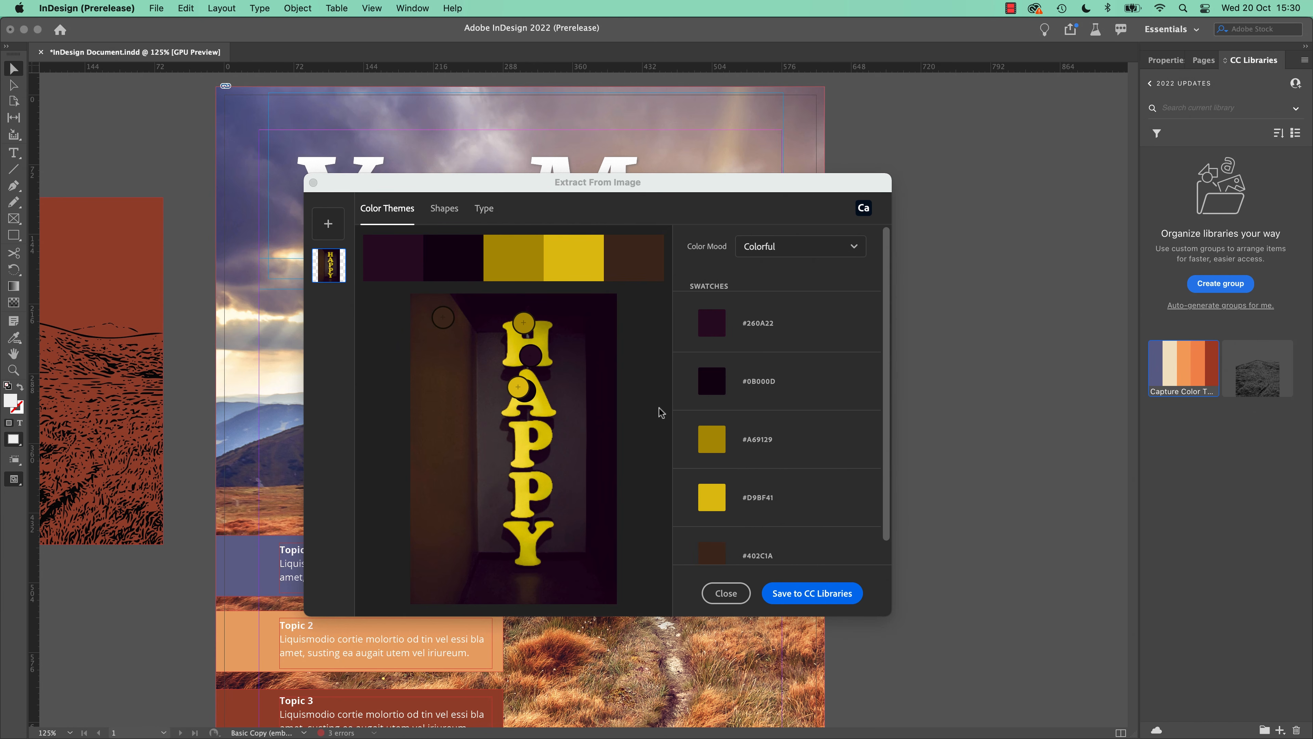
- Switch the extraction to Type, frame the letter H of the sign and find similar fonts
left_click(486, 209)
left_click_drag(439, 402, 499, 266)
left_click_drag(586, 439, 563, 327)
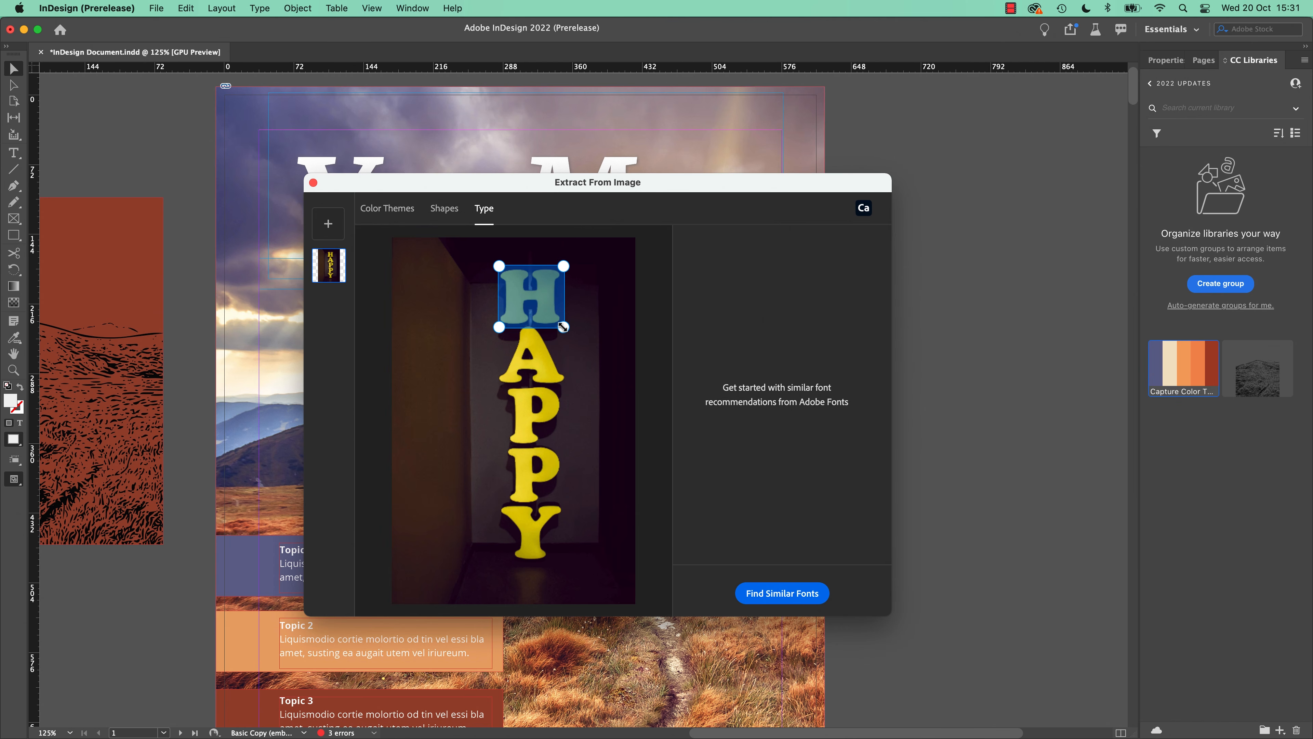
left_click(742, 597)
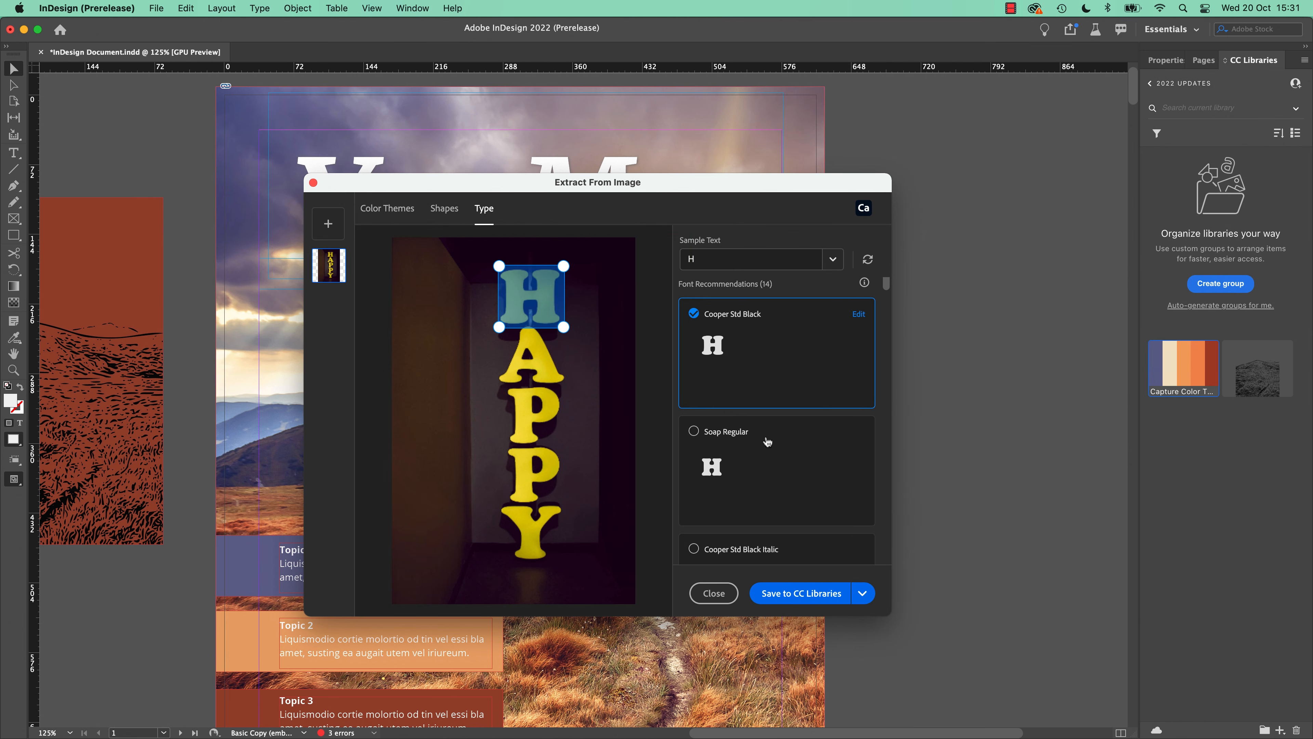
- Browse the font recommendations, save Cooper Std Black to the library and close the extraction
scroll(767, 441, "down", 2)
scroll(766, 442, "down", 3)
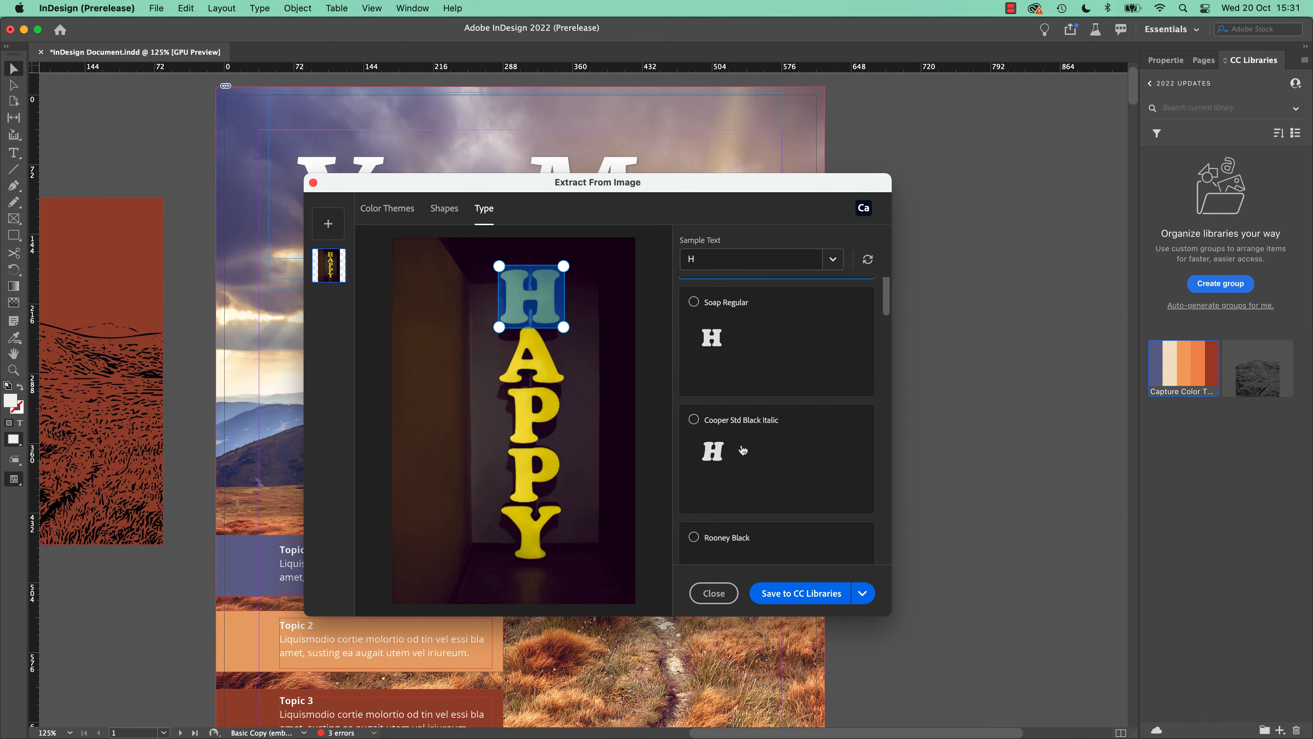
scroll(744, 453, "down", 2)
scroll(744, 453, "up", 5)
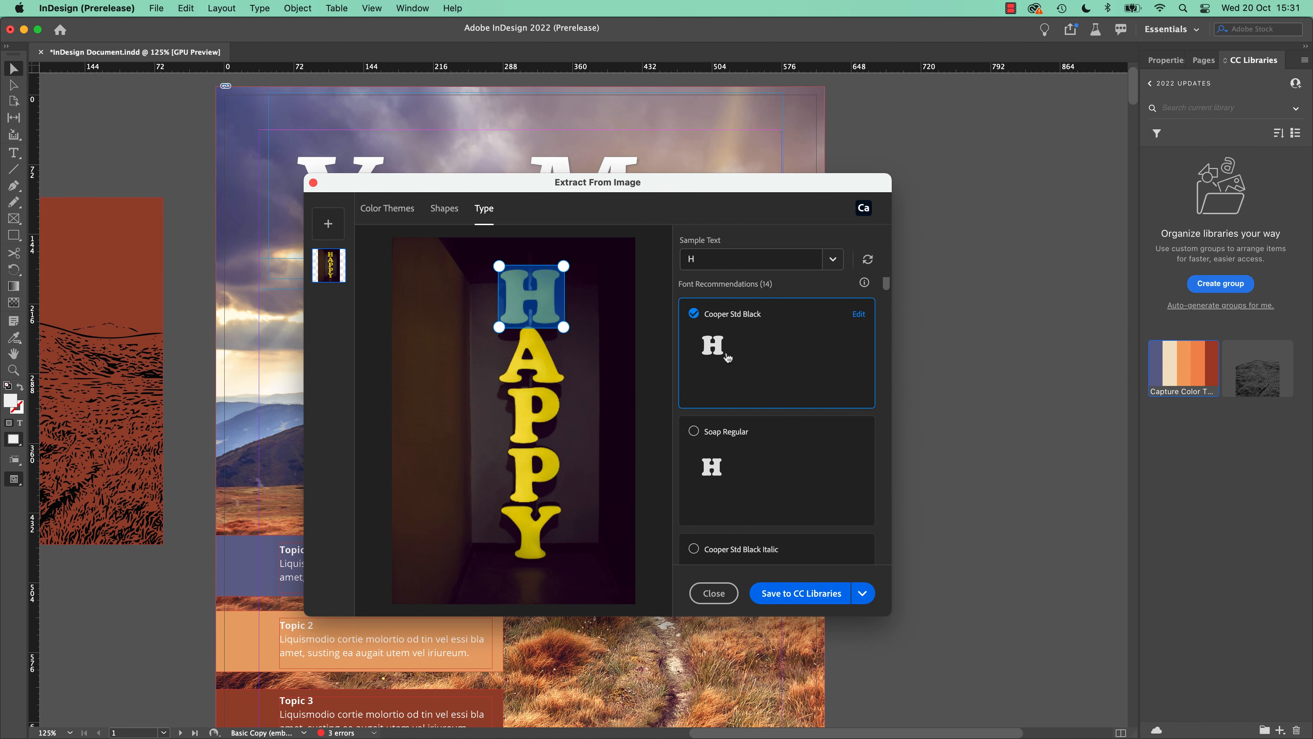
left_click(802, 595)
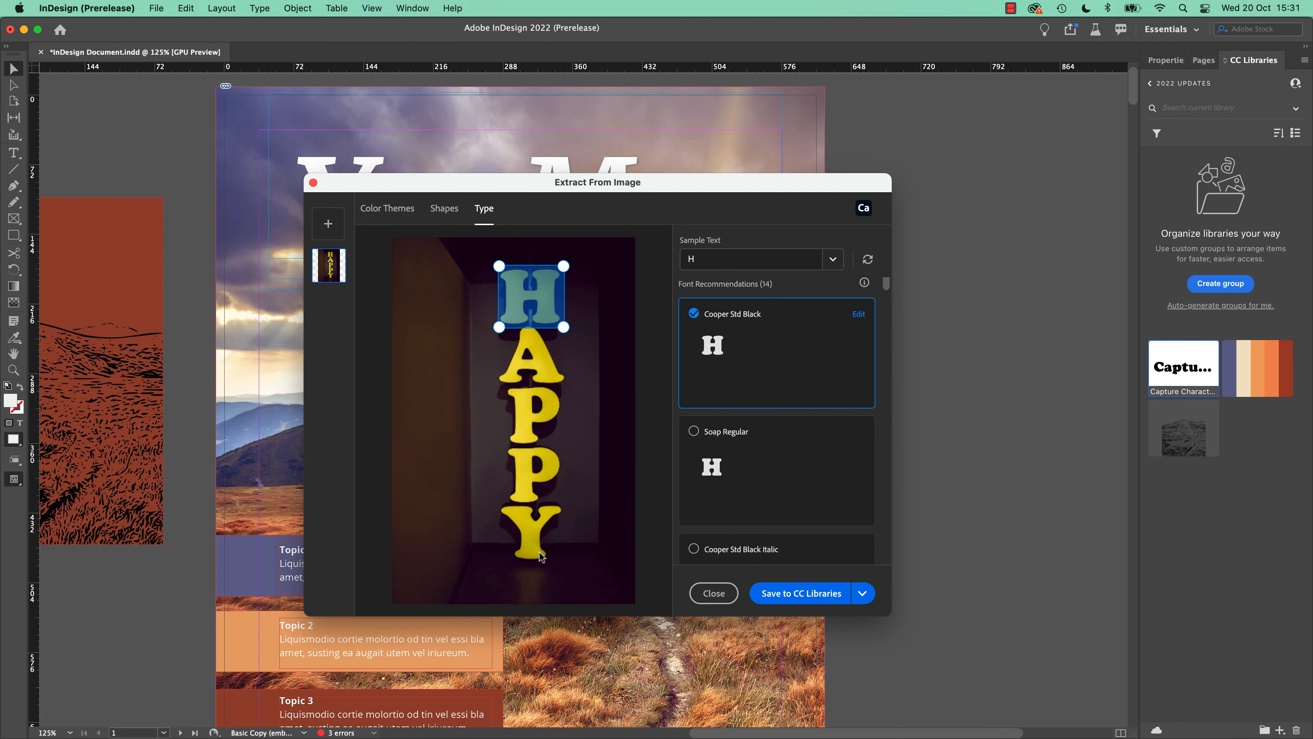
left_click(726, 600)
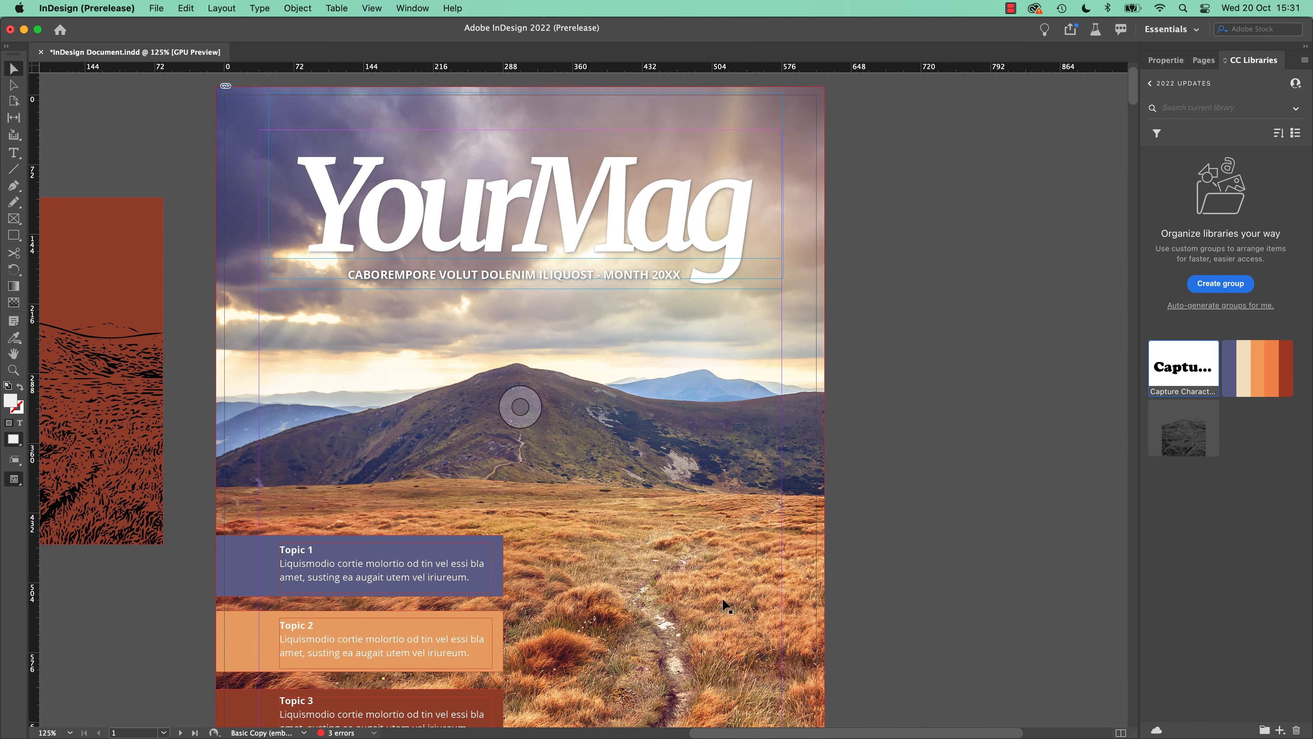
- Apply the saved Cooper Std Black character style to the YourMag title
mouse_move(1193, 382)
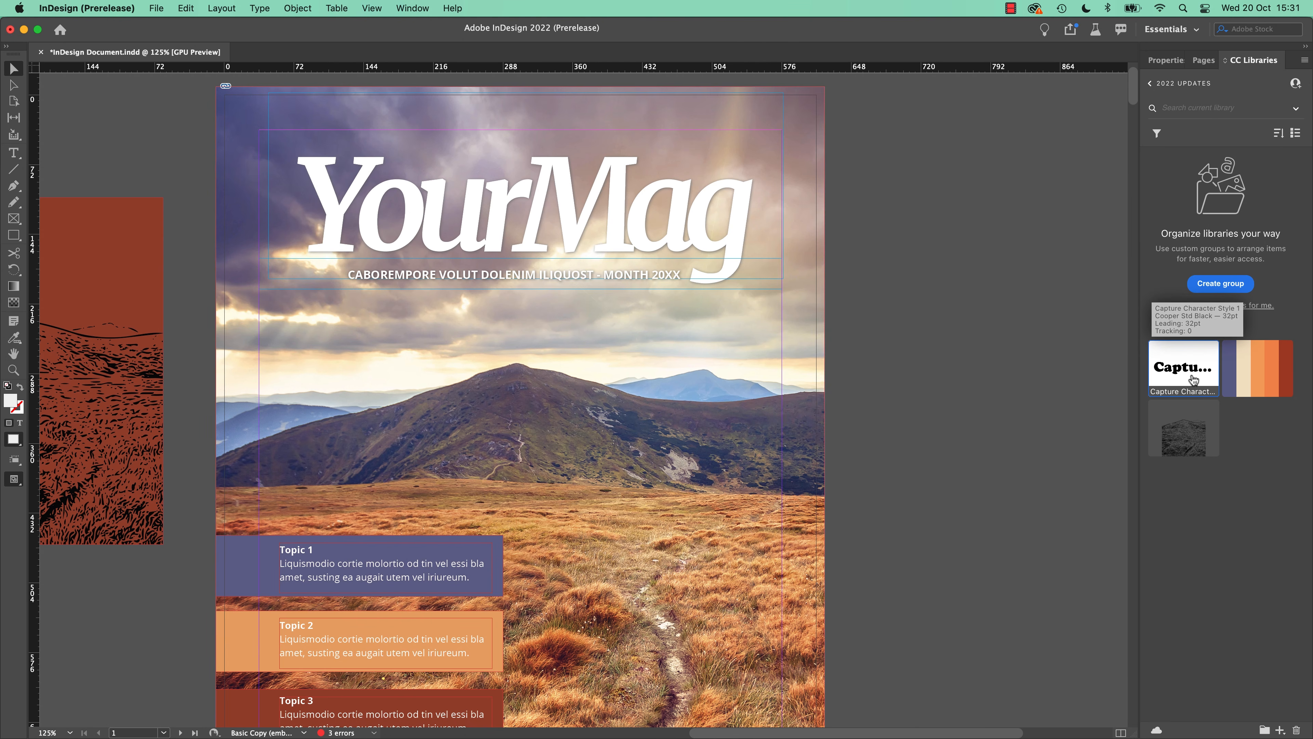
left_click(512, 208)
left_click(1169, 365)
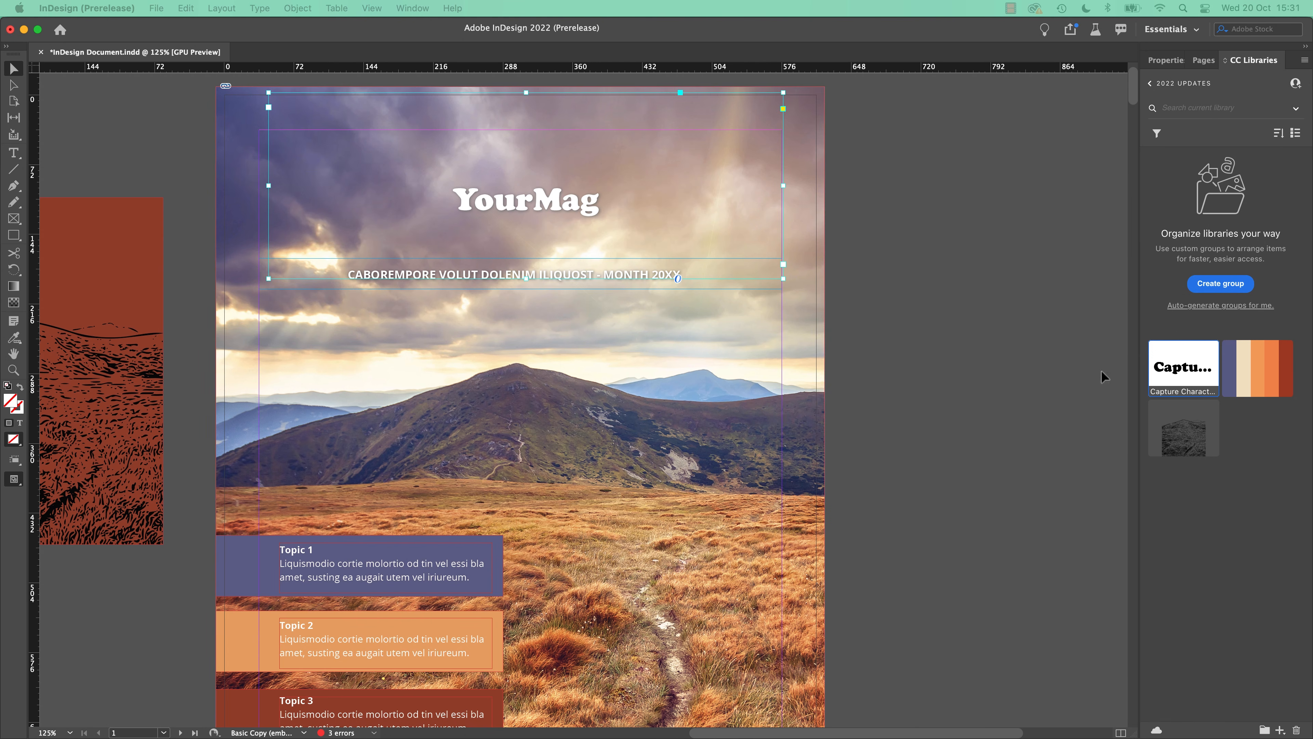
- Increase the YourMag title's font size until it spans the cover's text area, and deselect it
left_click(1166, 60)
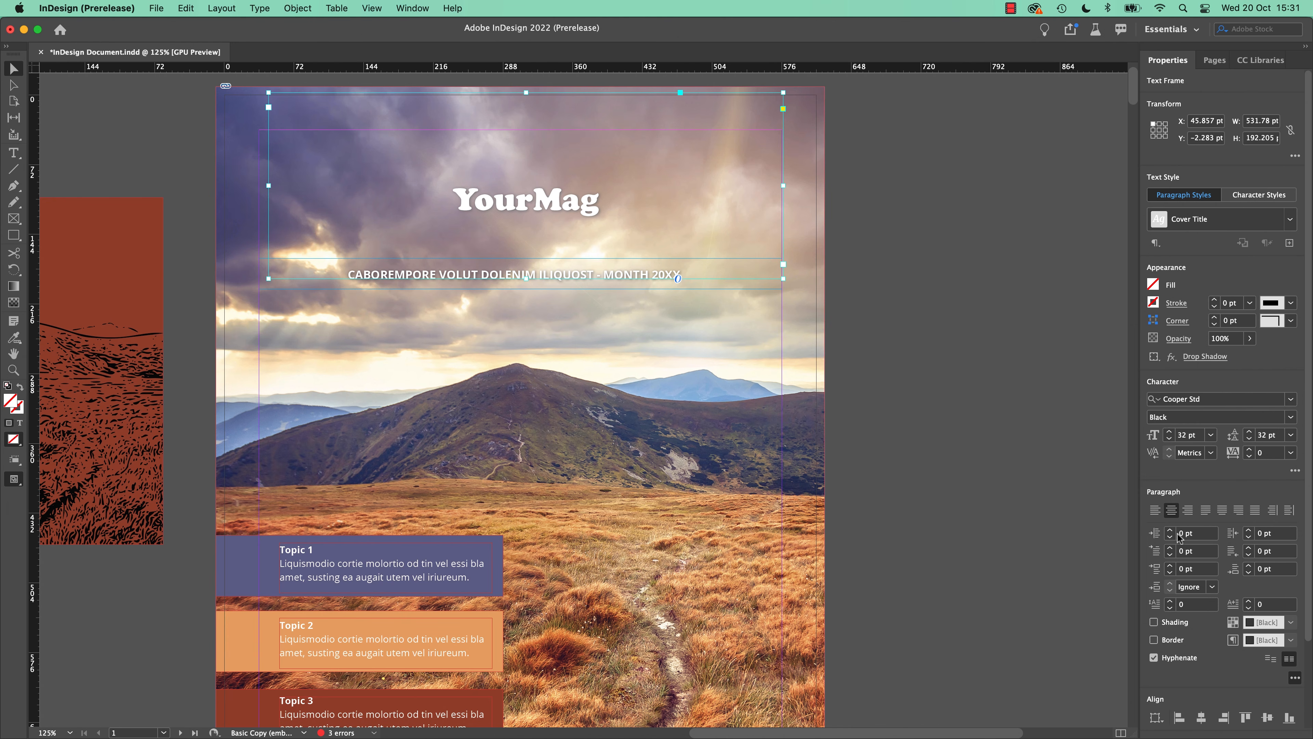
left_click(1169, 432, "shift")
left_click(1168, 432, "shift")
left_click(1168, 432, "shift")
left_click(1168, 432, "shift")
left_click(1169, 432, "shift")
left_click(1169, 431, "shift")
left_click(1169, 431, "shift")
left_click(1169, 432, "shift")
left_click(997, 421)
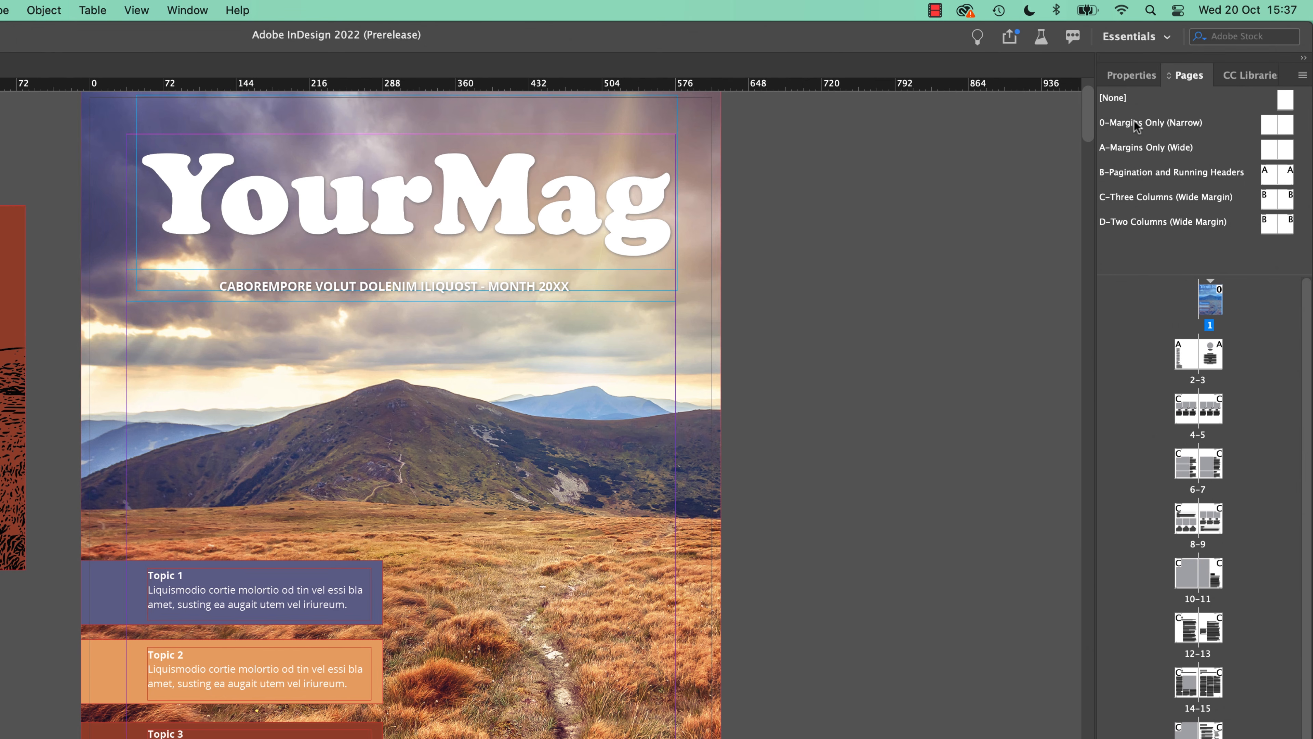
left_click(1303, 75)
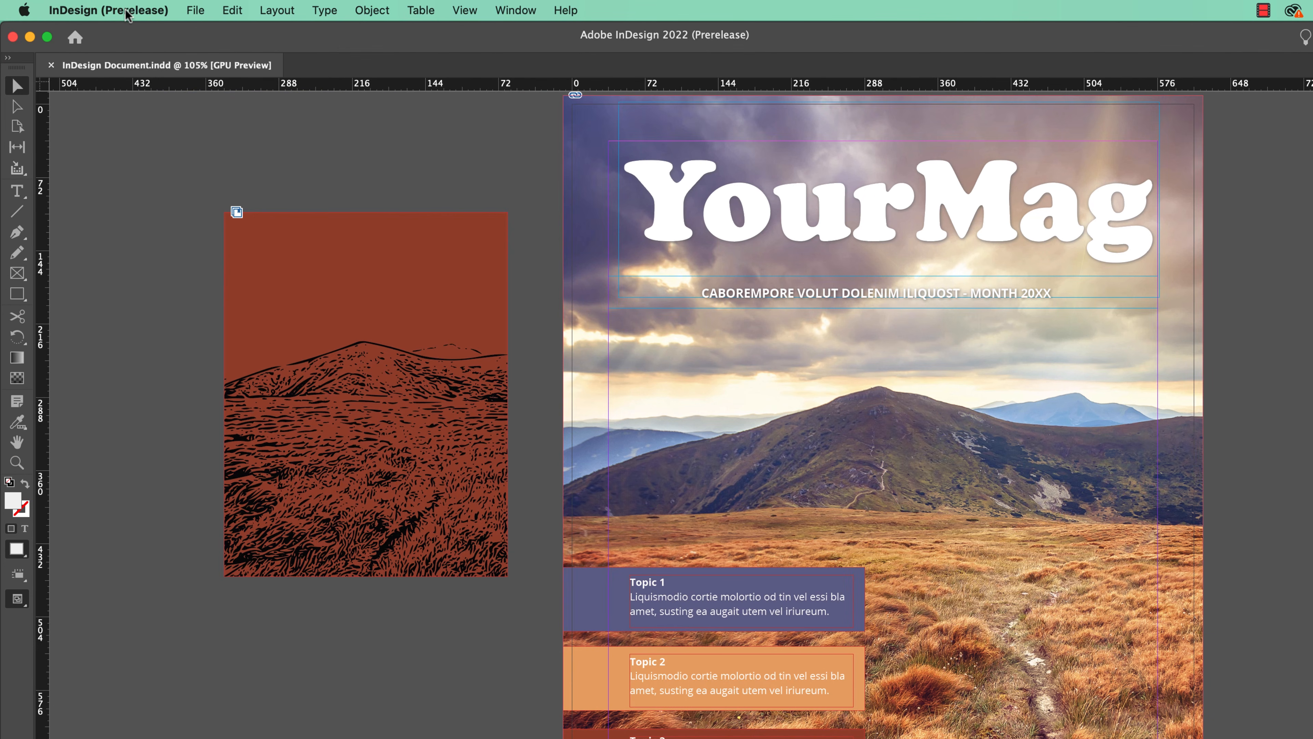
- Open the User Interface Scaling preferences and move UI Sizing towards Large
left_click(117, 10)
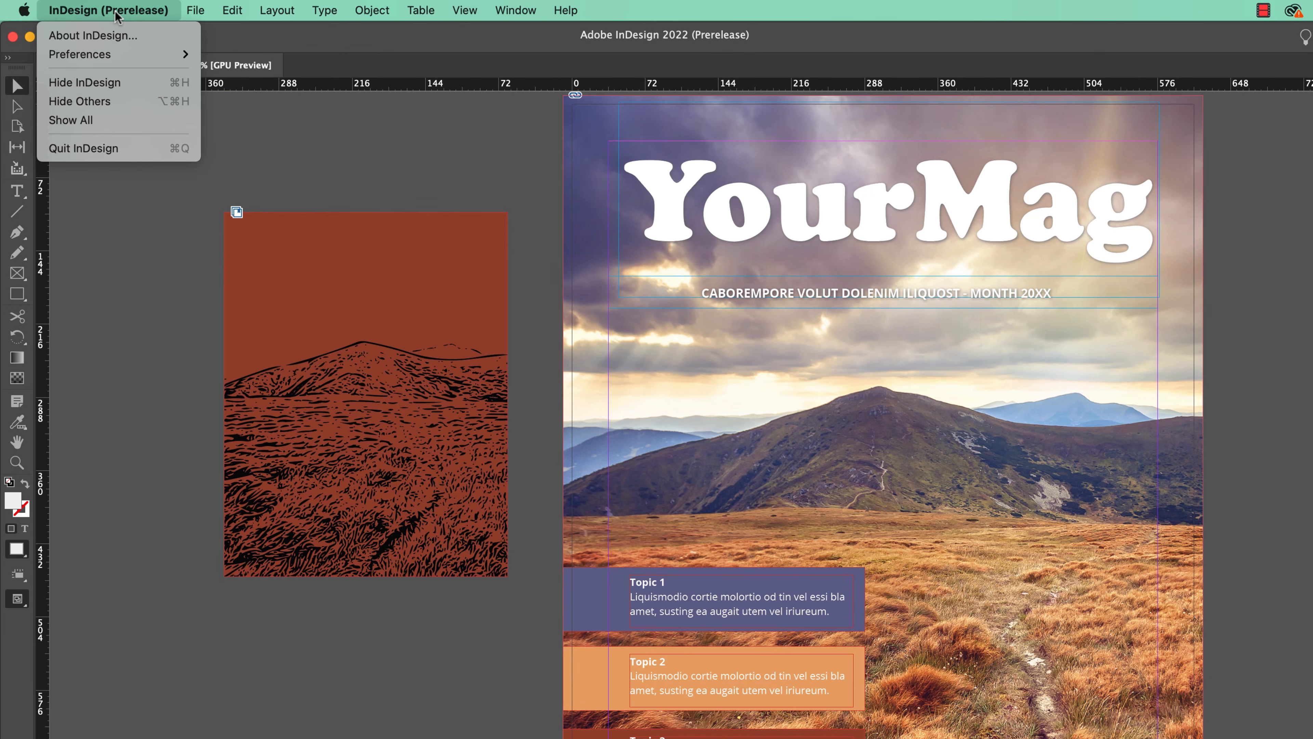
mouse_move(93, 54)
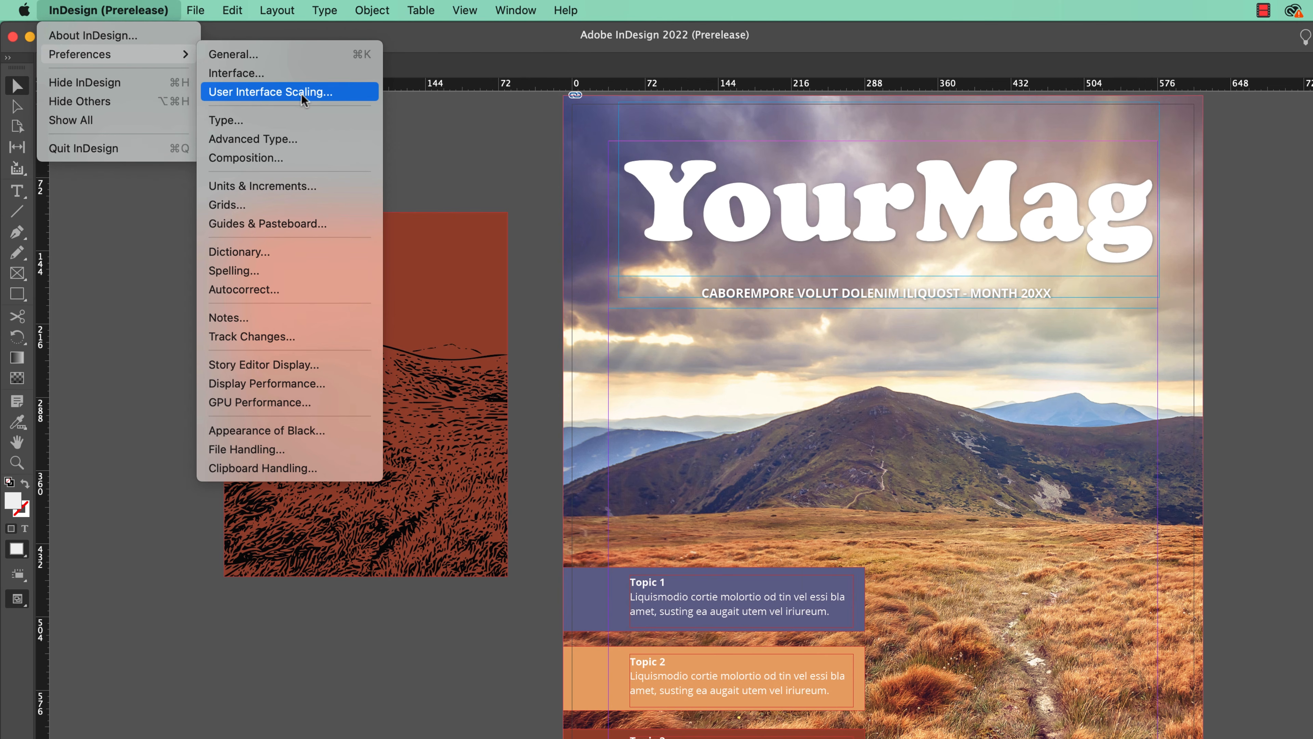
left_click(287, 93)
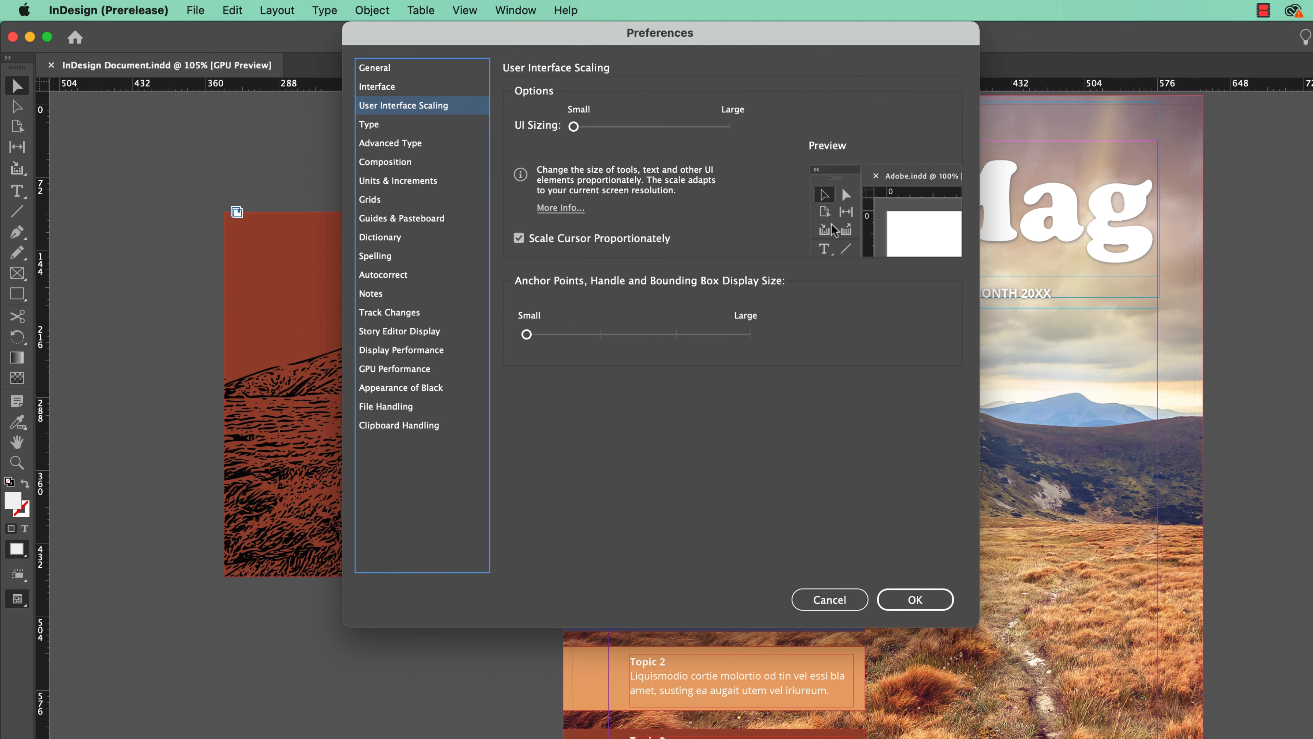
left_click(721, 128)
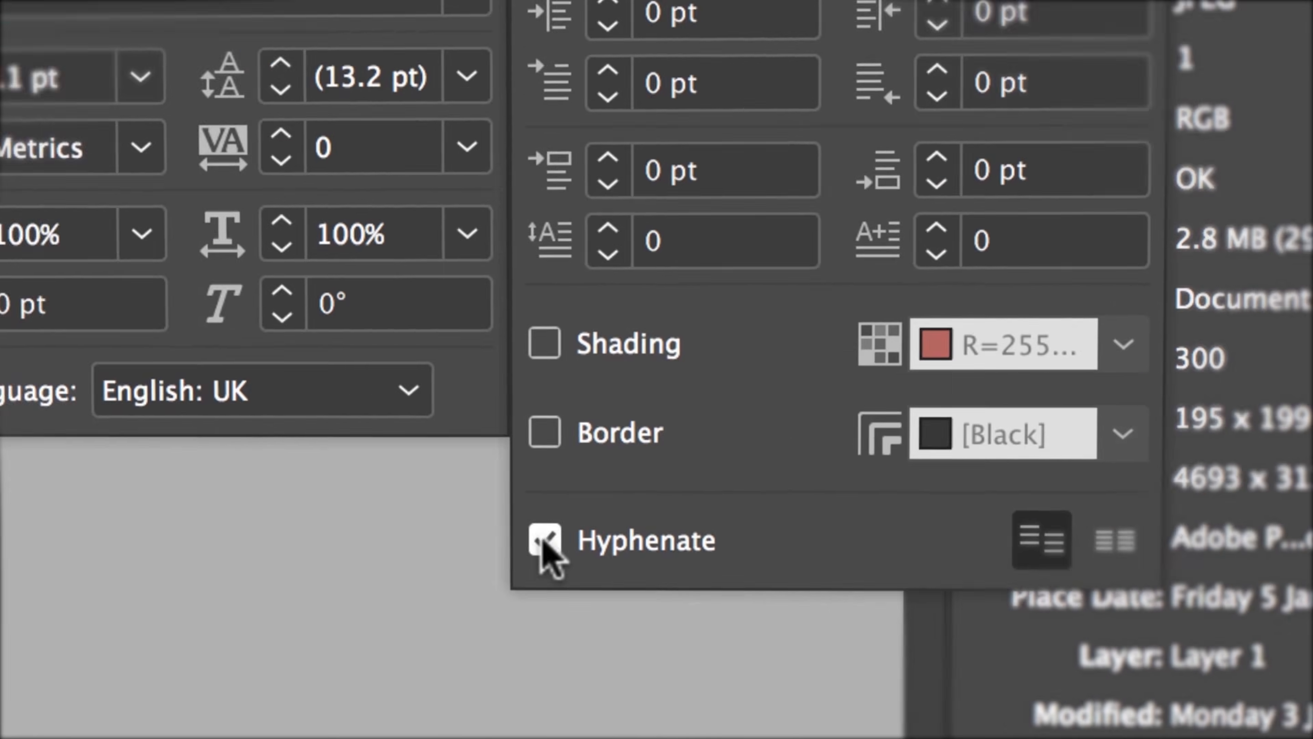
- Toggle the Hyphenate option in the paragraph settings
left_click(539, 540)
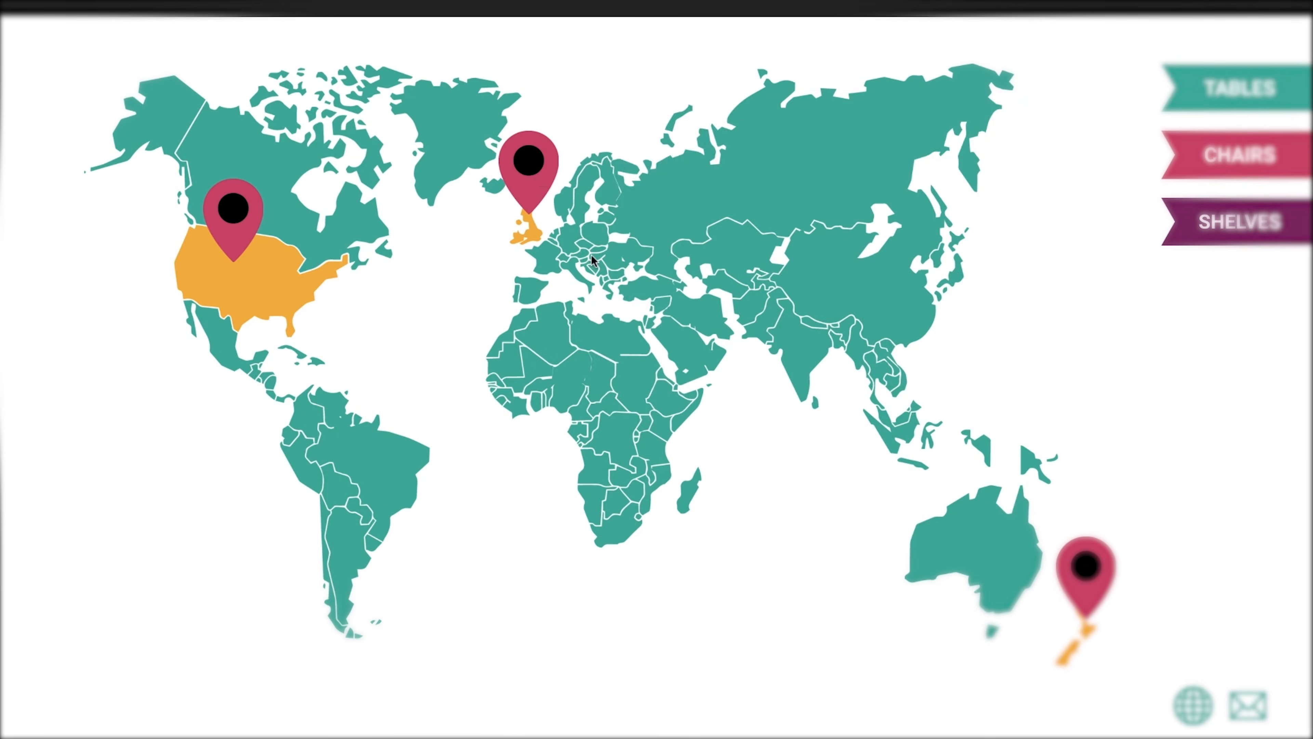
left_click(541, 179)
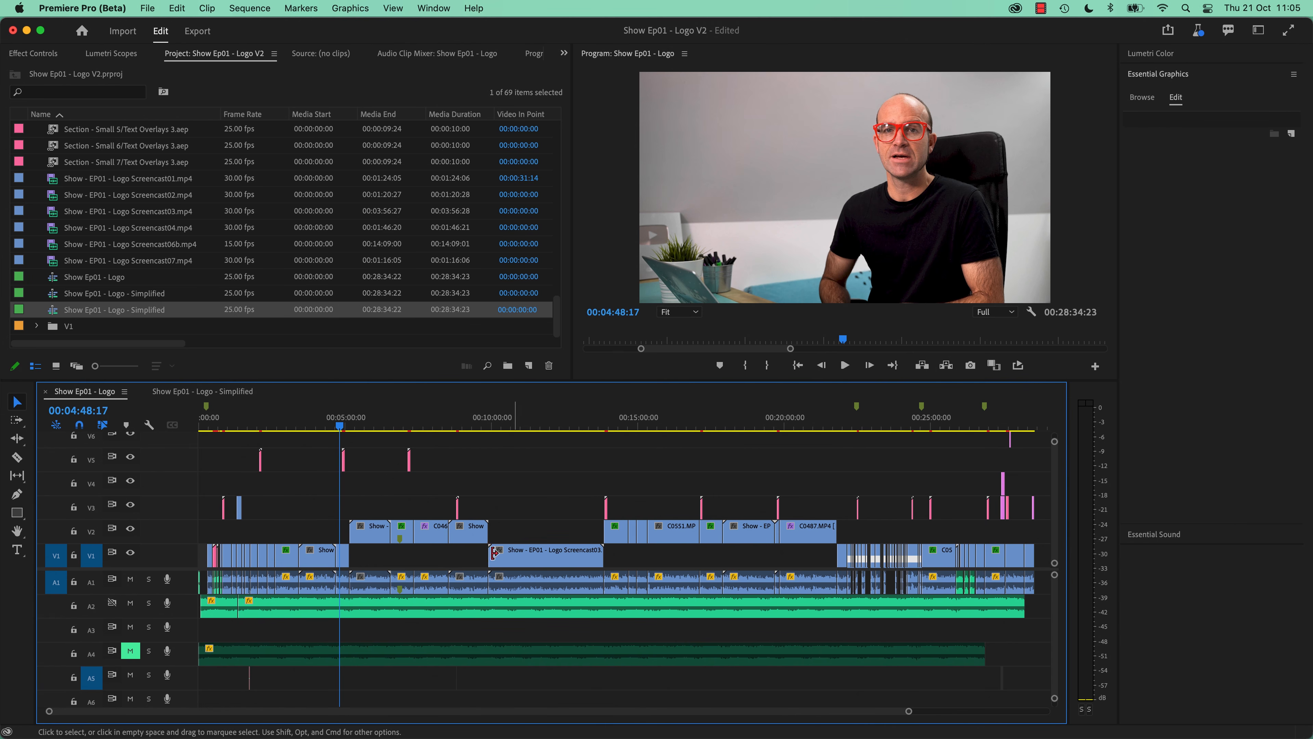
- View the timeline of the simplified Show Ep01 - Logo sequence in Premiere Pro
left_click(210, 396)
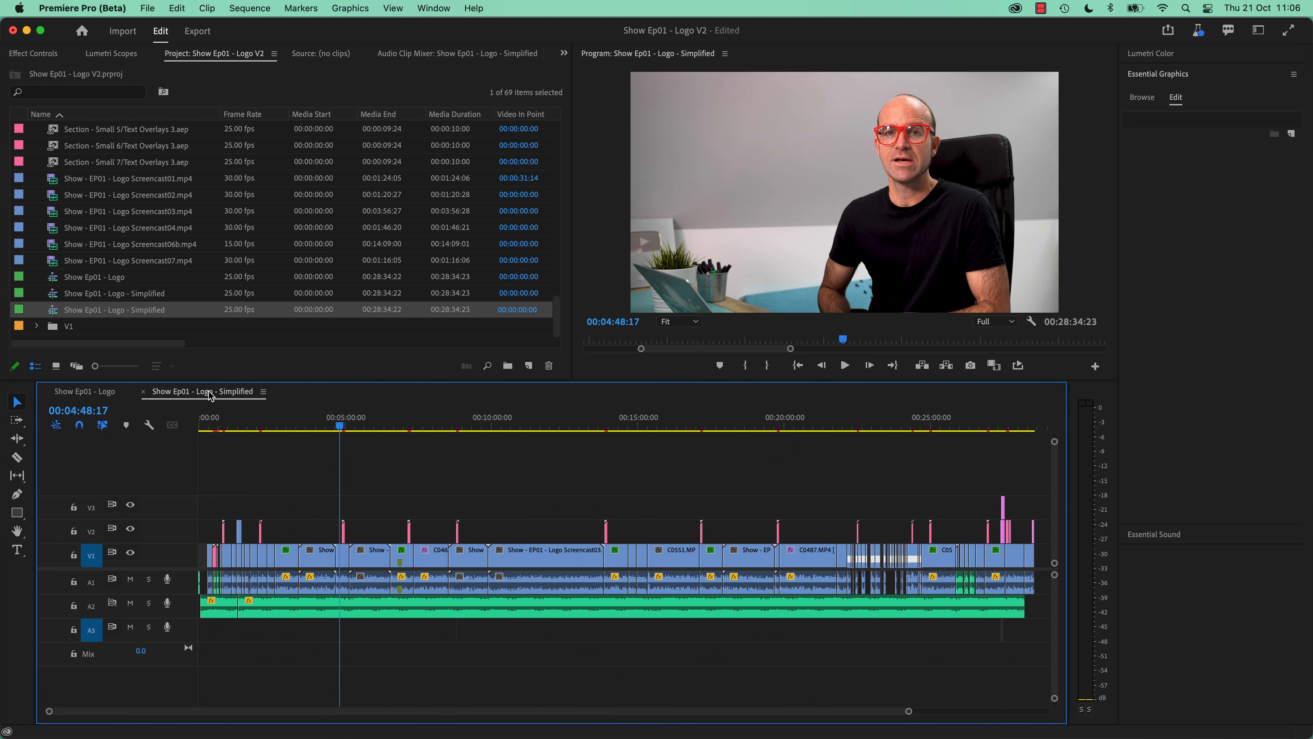
mouse_move(207, 424)
left_mouse_down()
mouse_move(241, 438)
mouse_move(614, 457)
mouse_move(995, 507)
mouse_move(971, 510)
left_mouse_up()
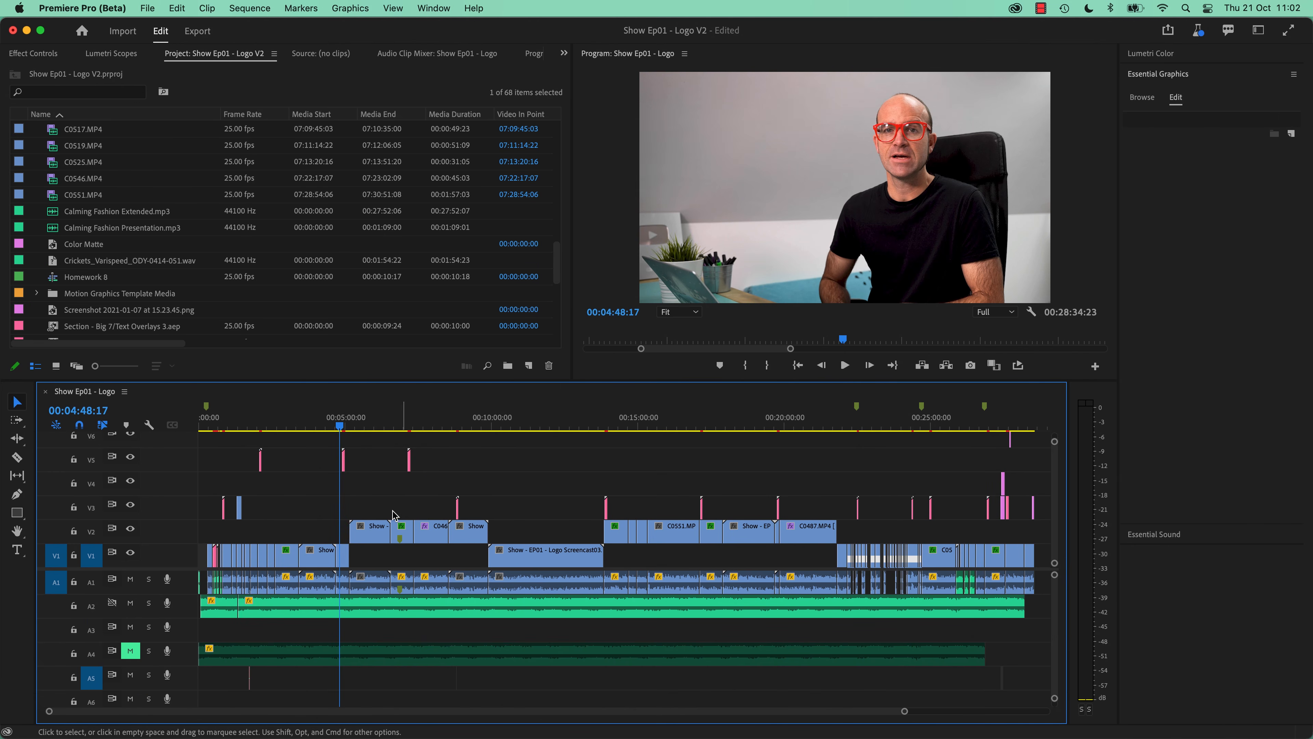
- Create a simplified duplicate of the Show Ep01 - Logo sequence with Simplify Sequence, turning off removal of clips with the Violet label
left_click(652, 491)
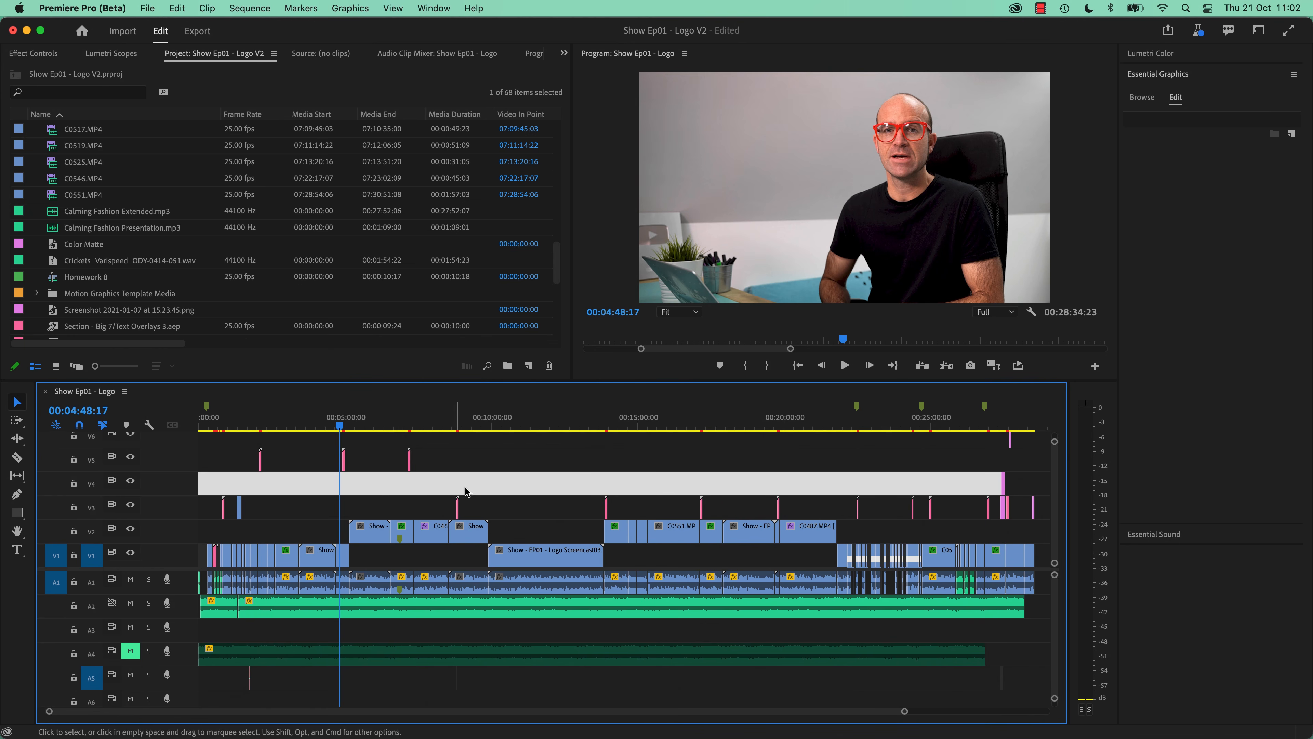
left_click(499, 467)
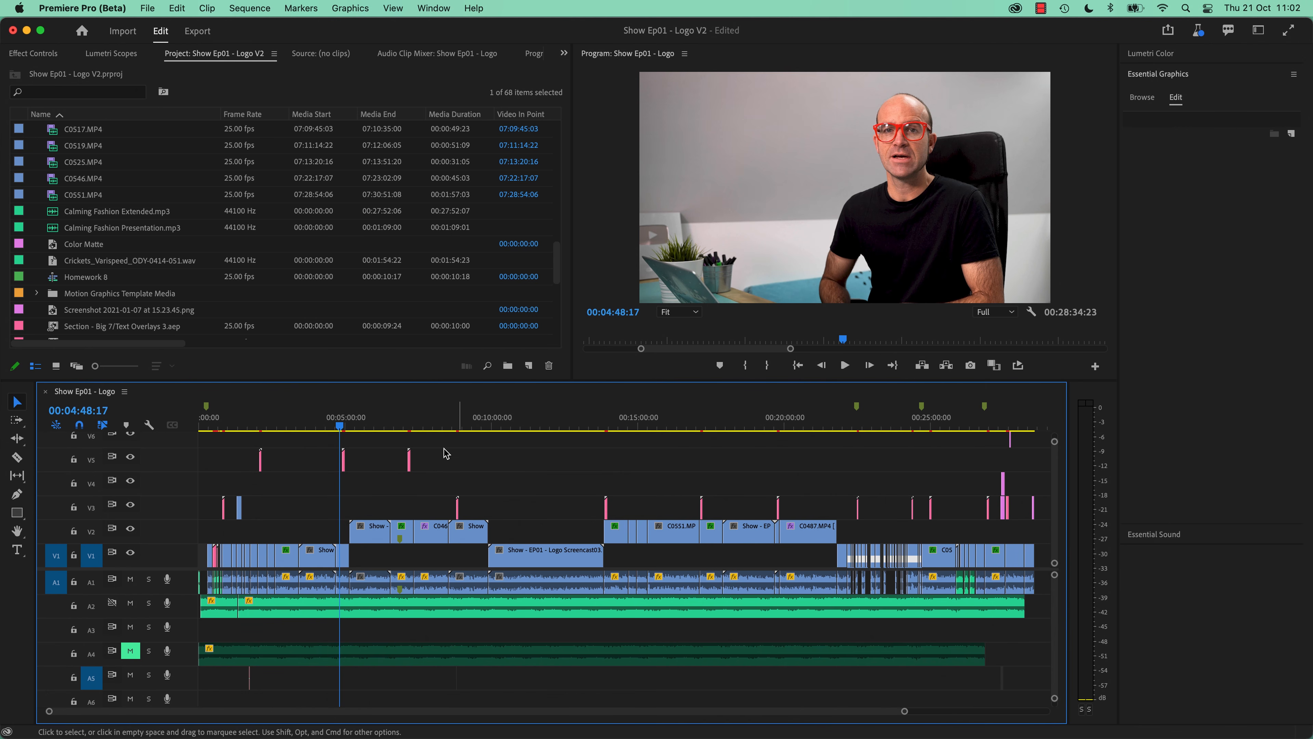
left_click(241, 8)
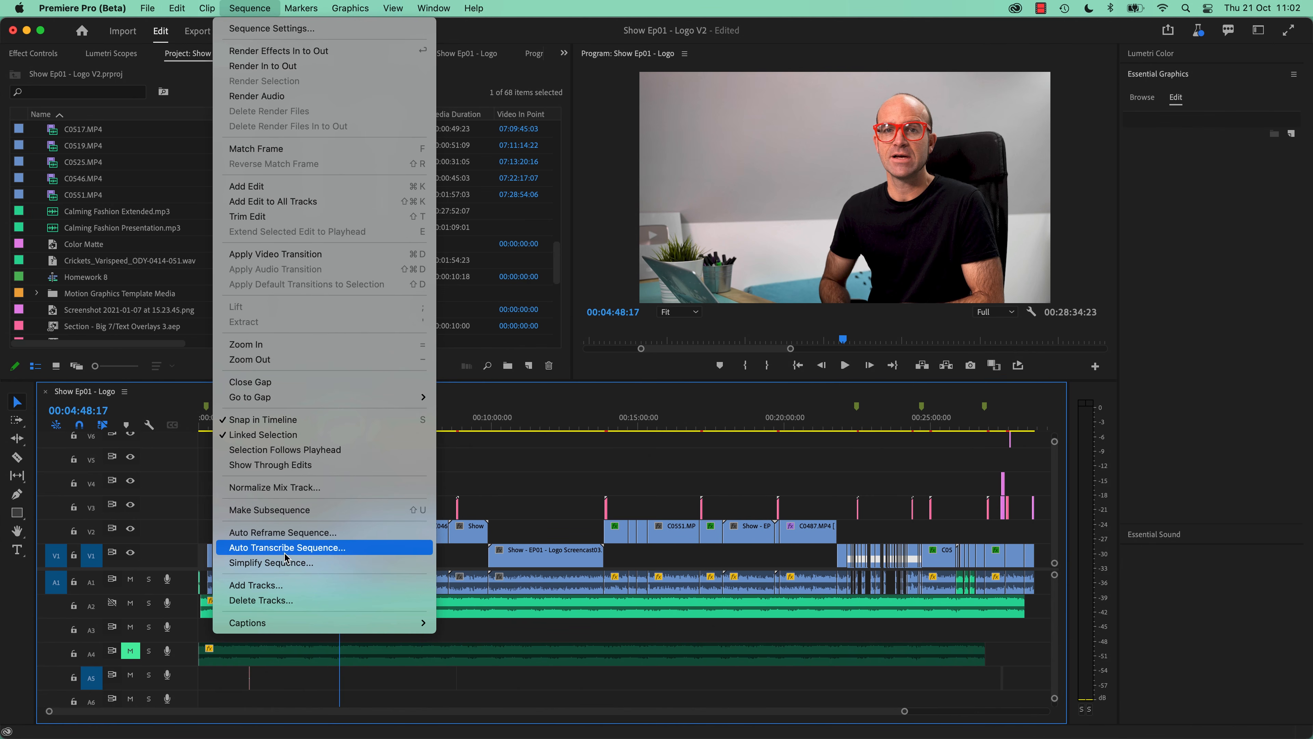
left_click(279, 563)
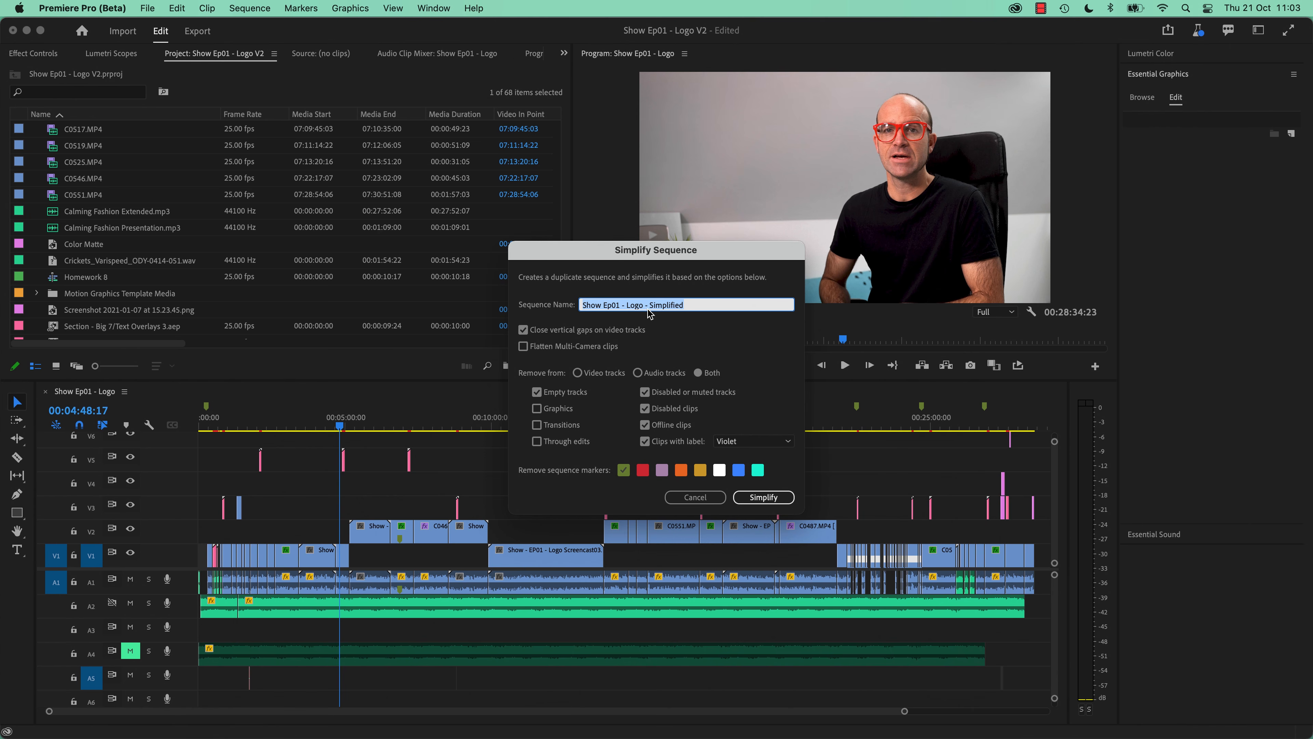
double_click(657, 304)
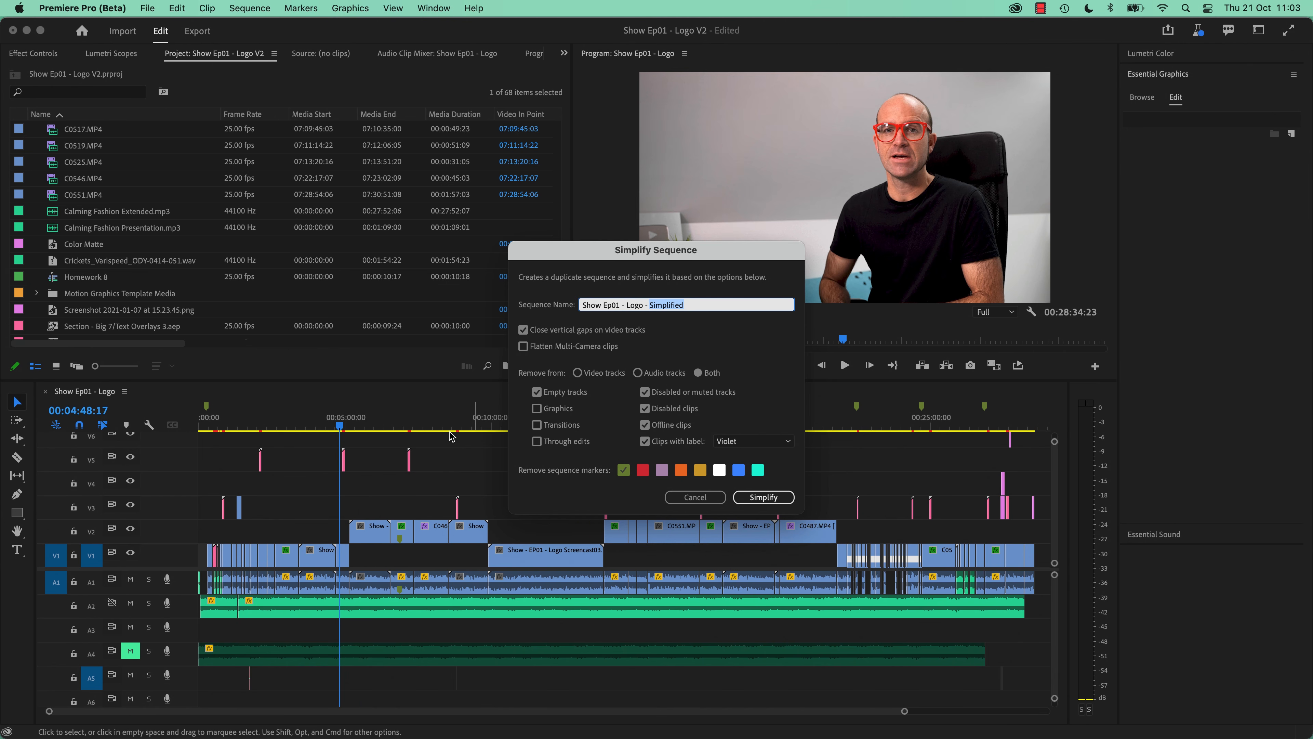
left_click(562, 396)
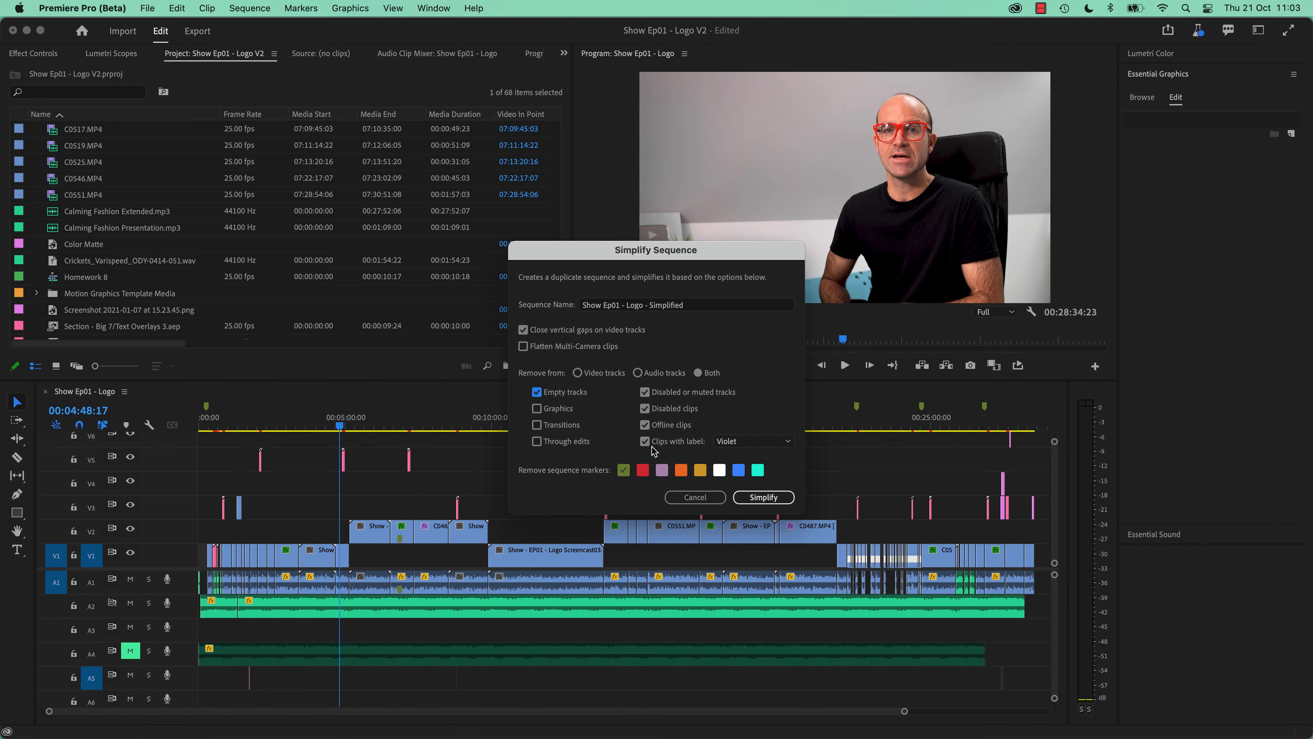
left_click(764, 443)
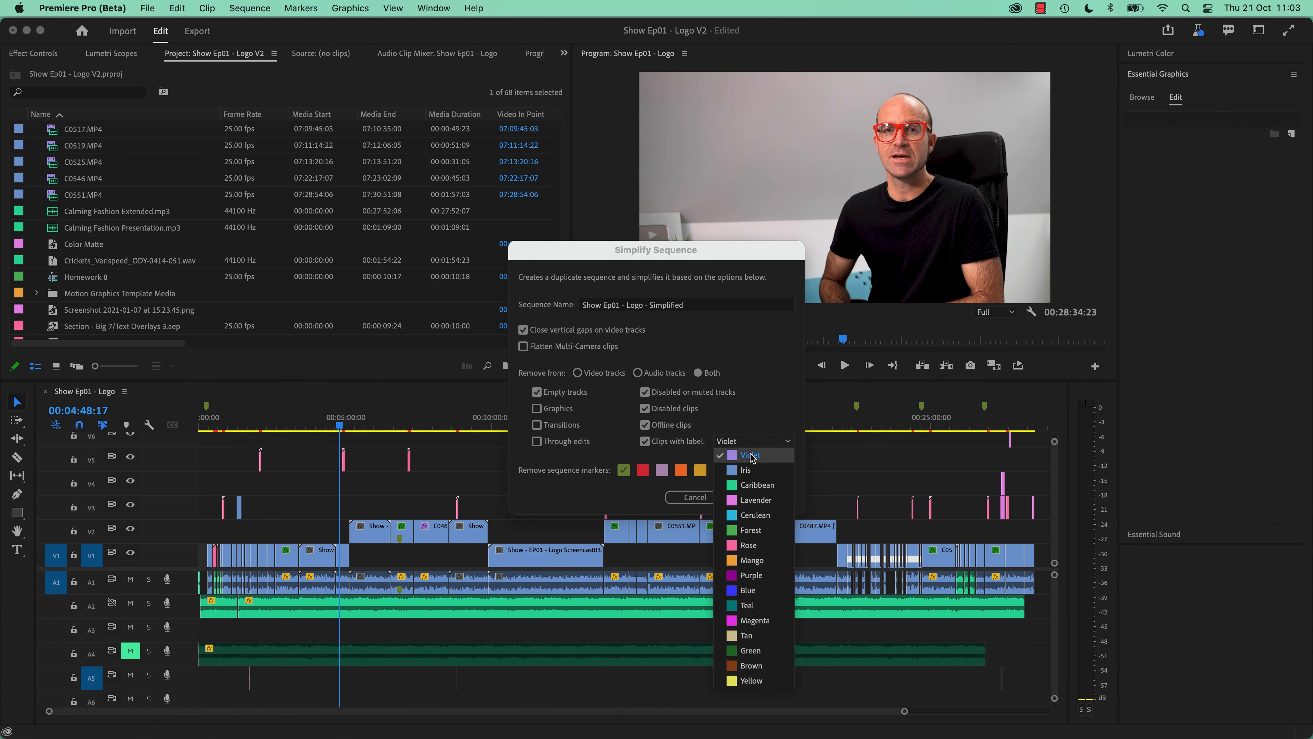
left_click(643, 442)
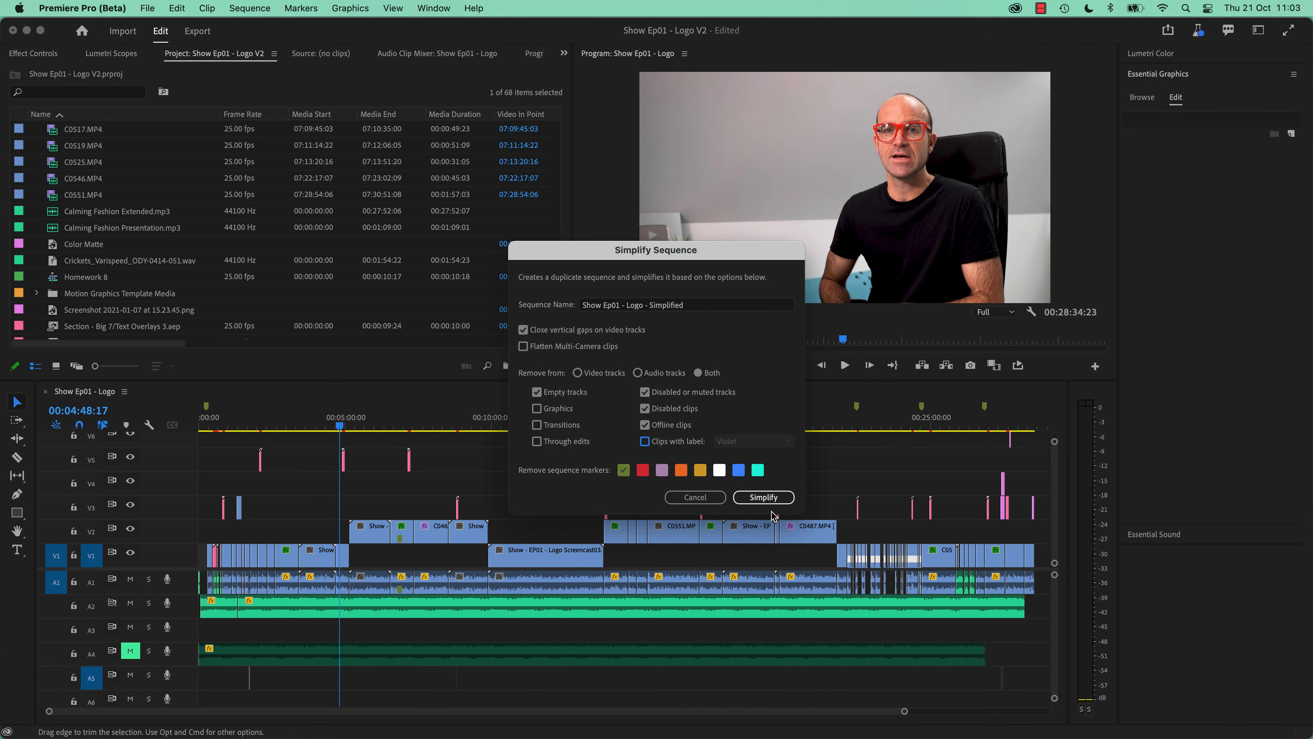
left_click(764, 497)
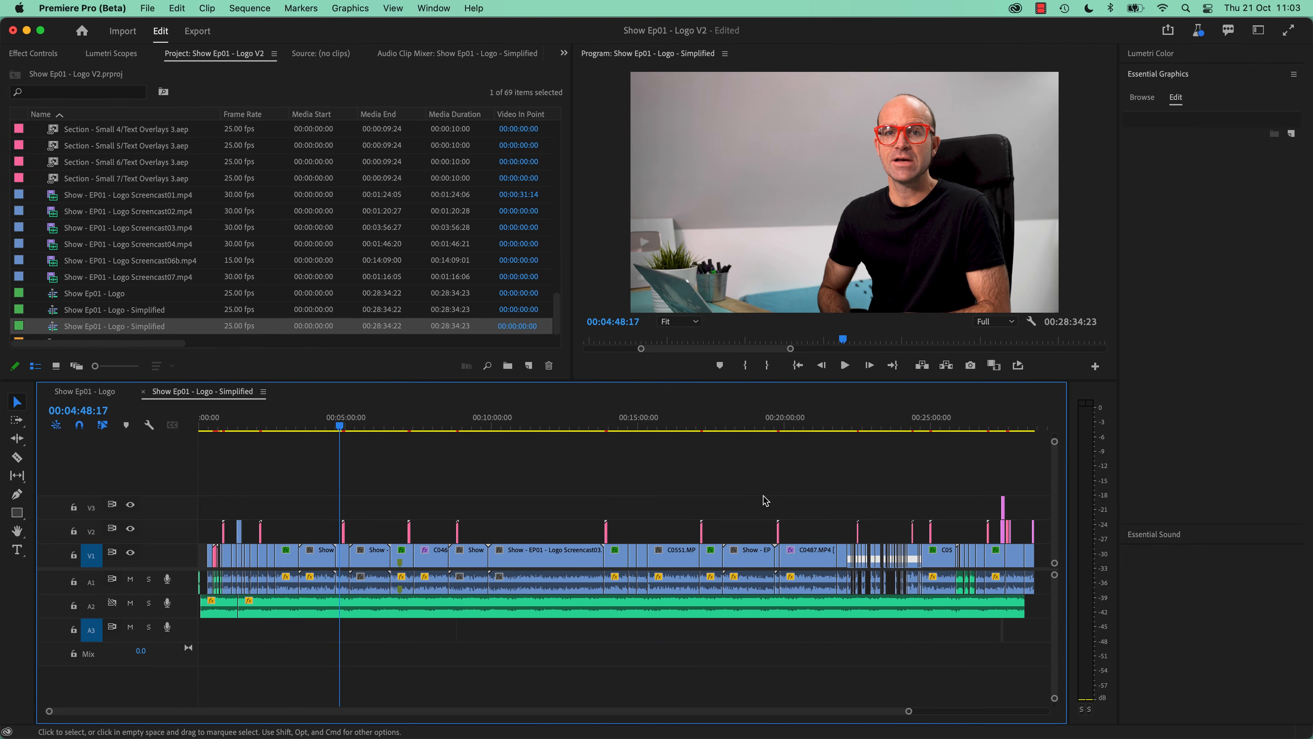
- Compare the original Show Ep01 - Logo timeline with its simplified version
left_click(98, 393)
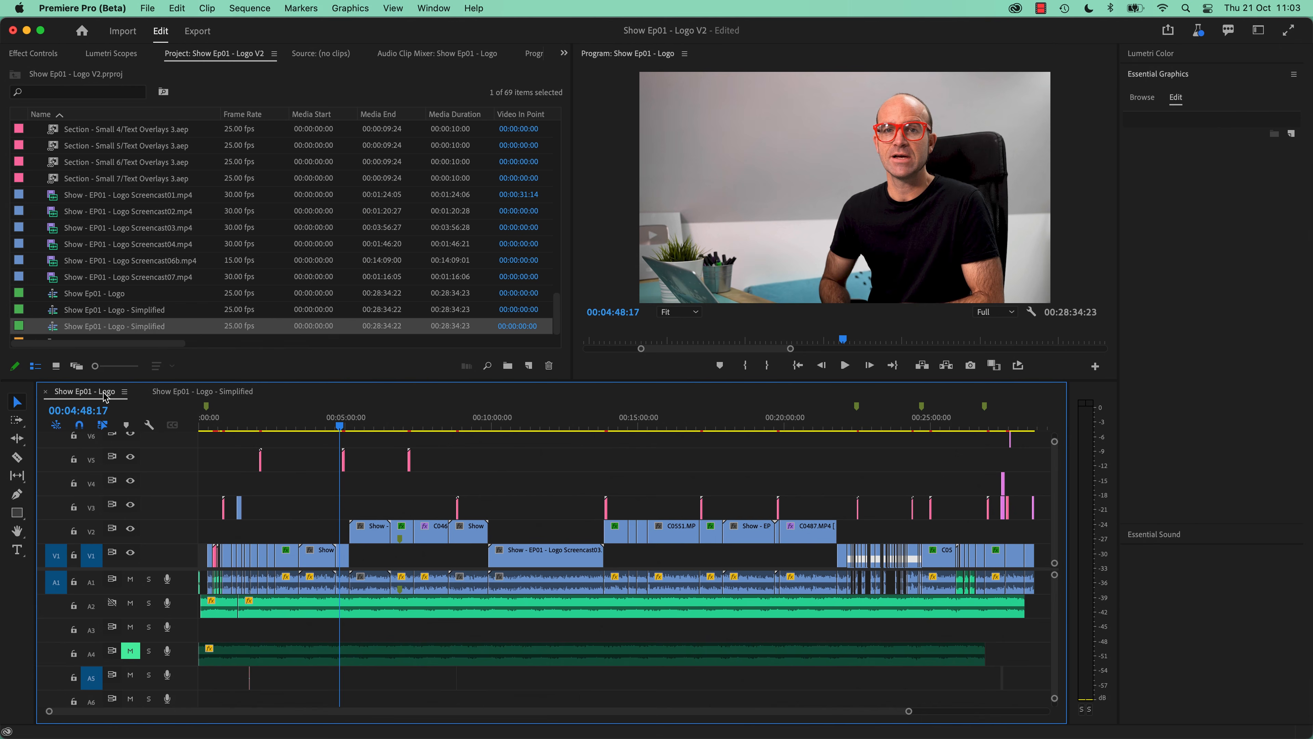
left_click(195, 394)
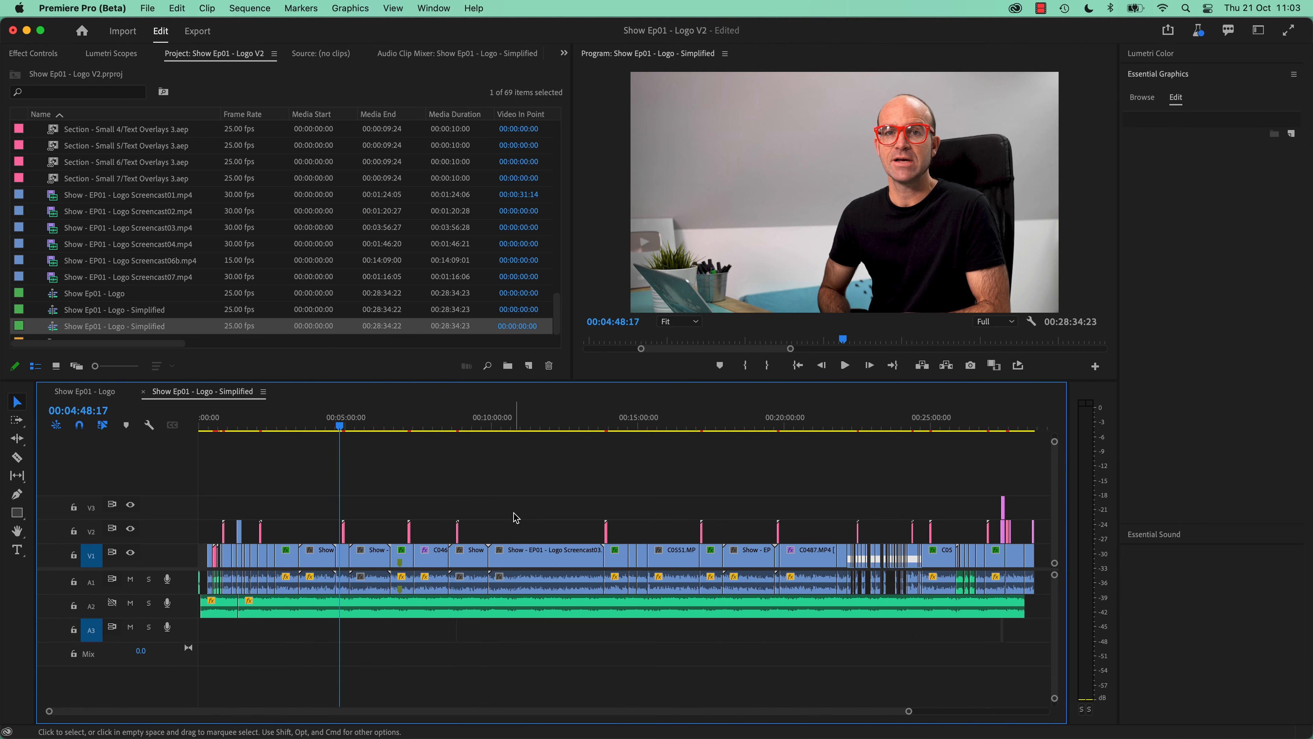
- Look through the project's media items and select the original Show Ep01 - Logo sequence
scroll(143, 299, "up", 10)
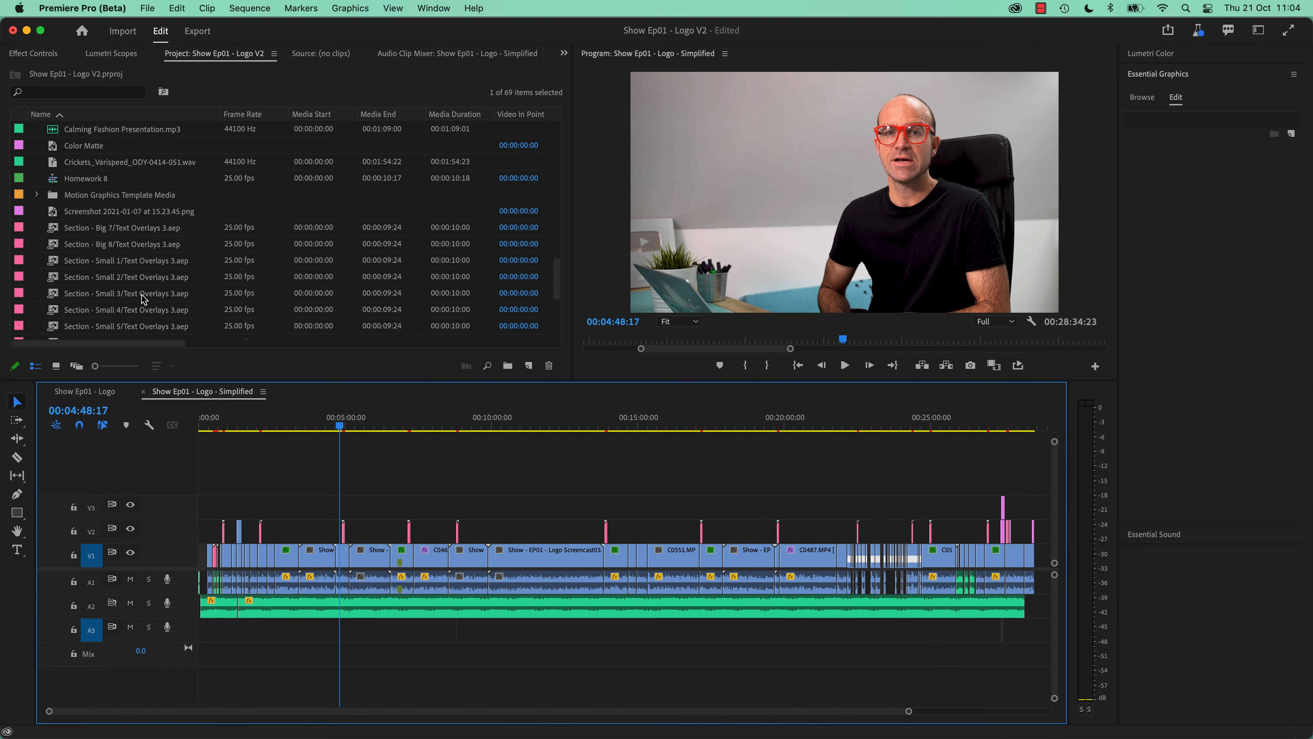
scroll(143, 298, "up", 10)
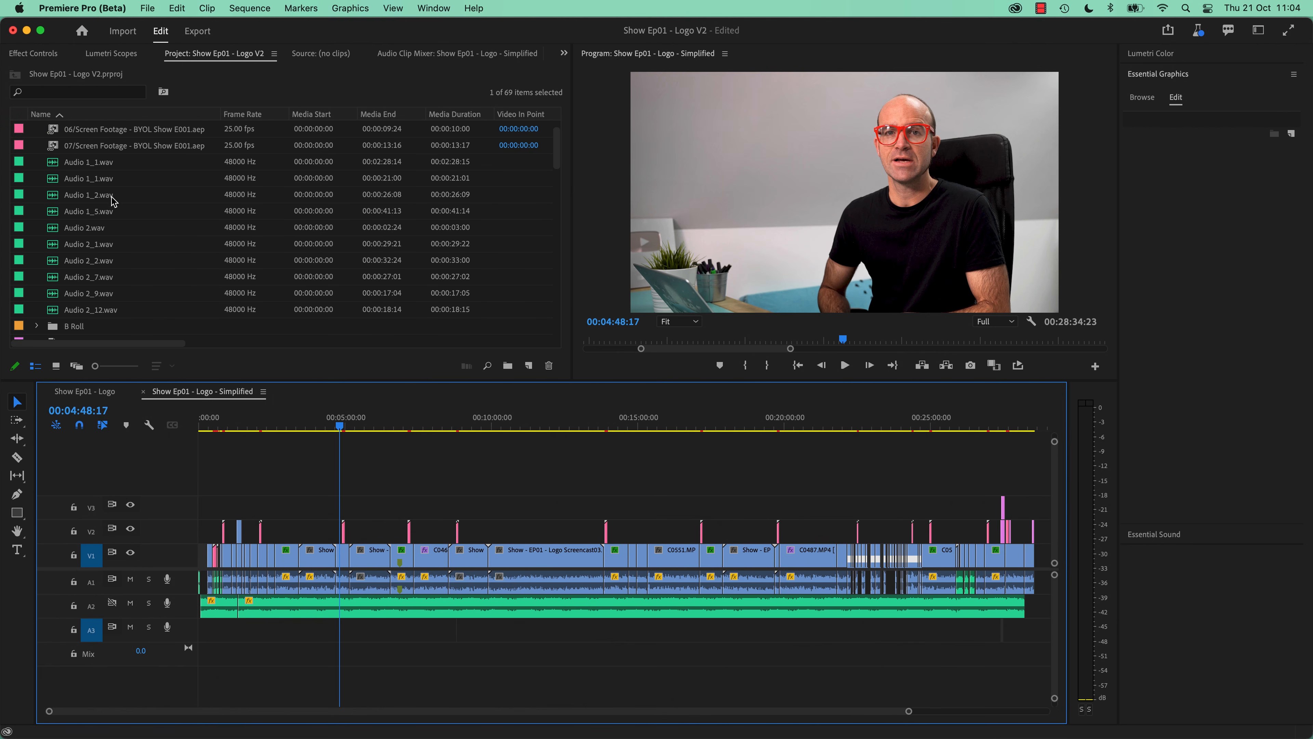
scroll(152, 253, "down", 15)
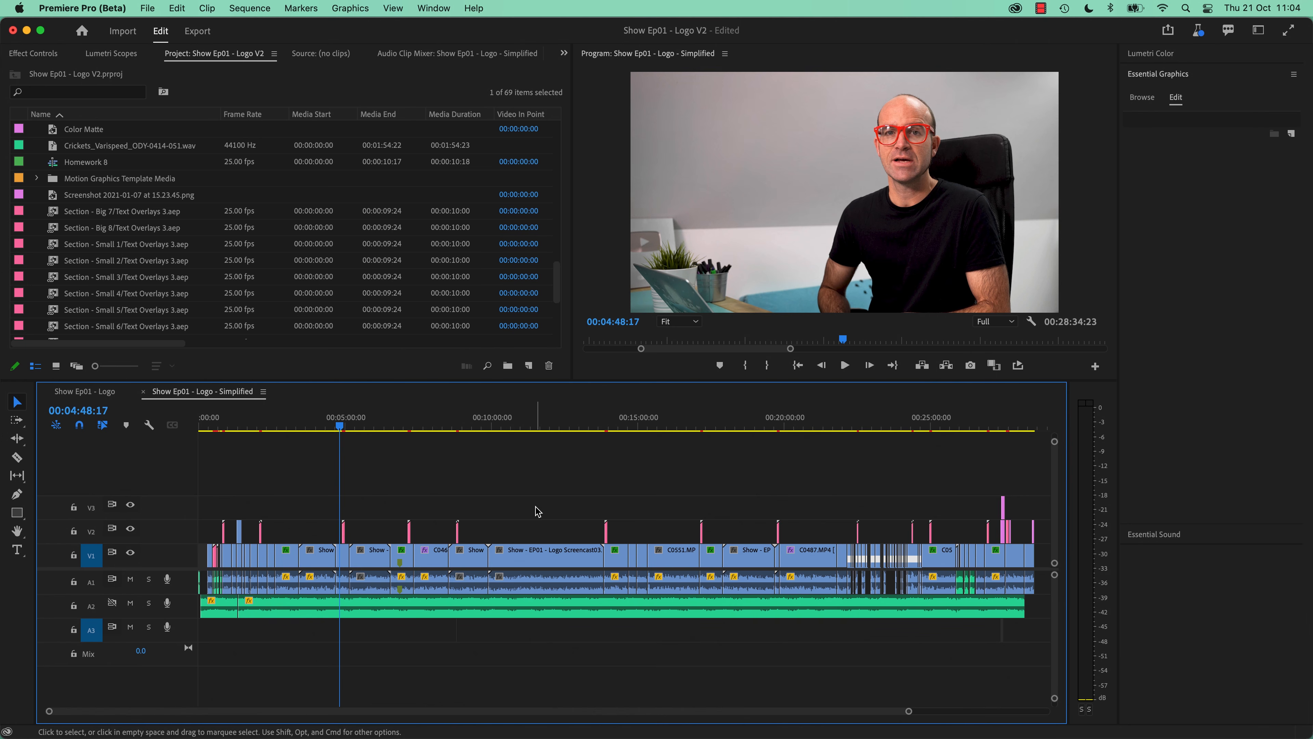
scroll(92, 266, "down", 6)
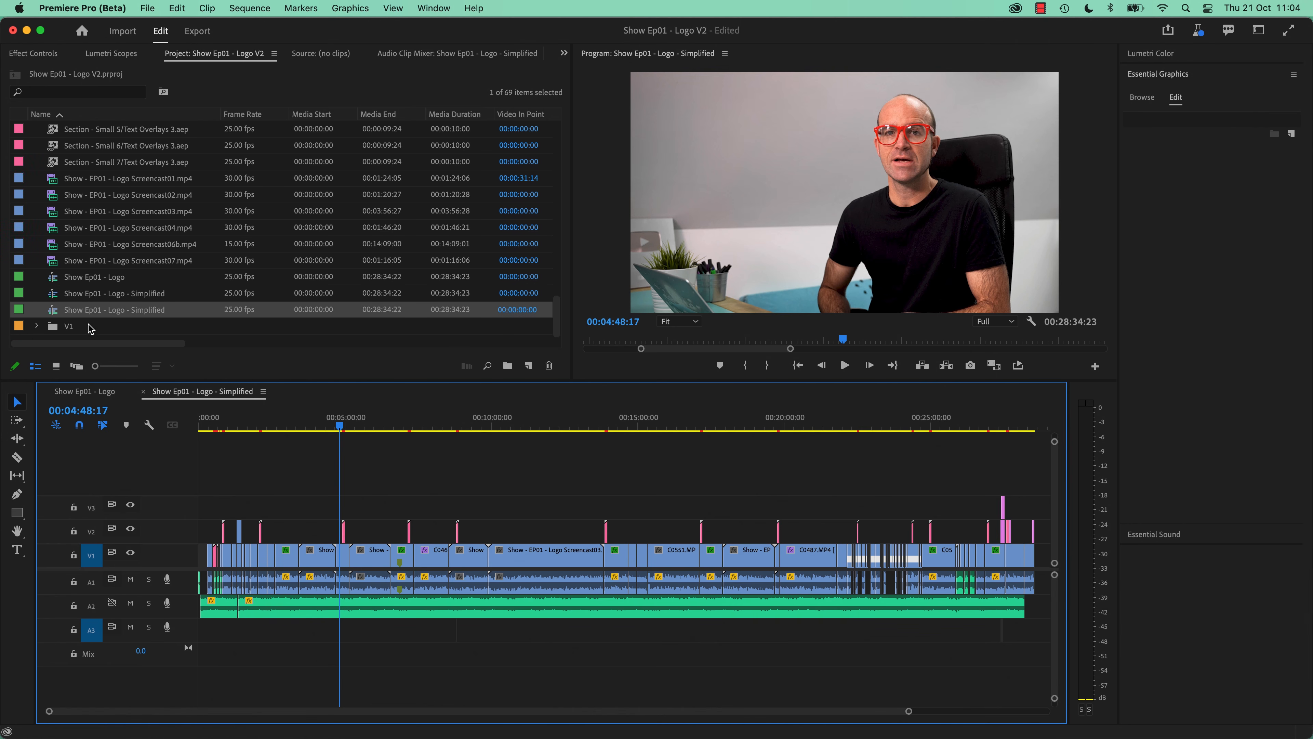
right_click(123, 312)
left_click(113, 286)
left_click(101, 282)
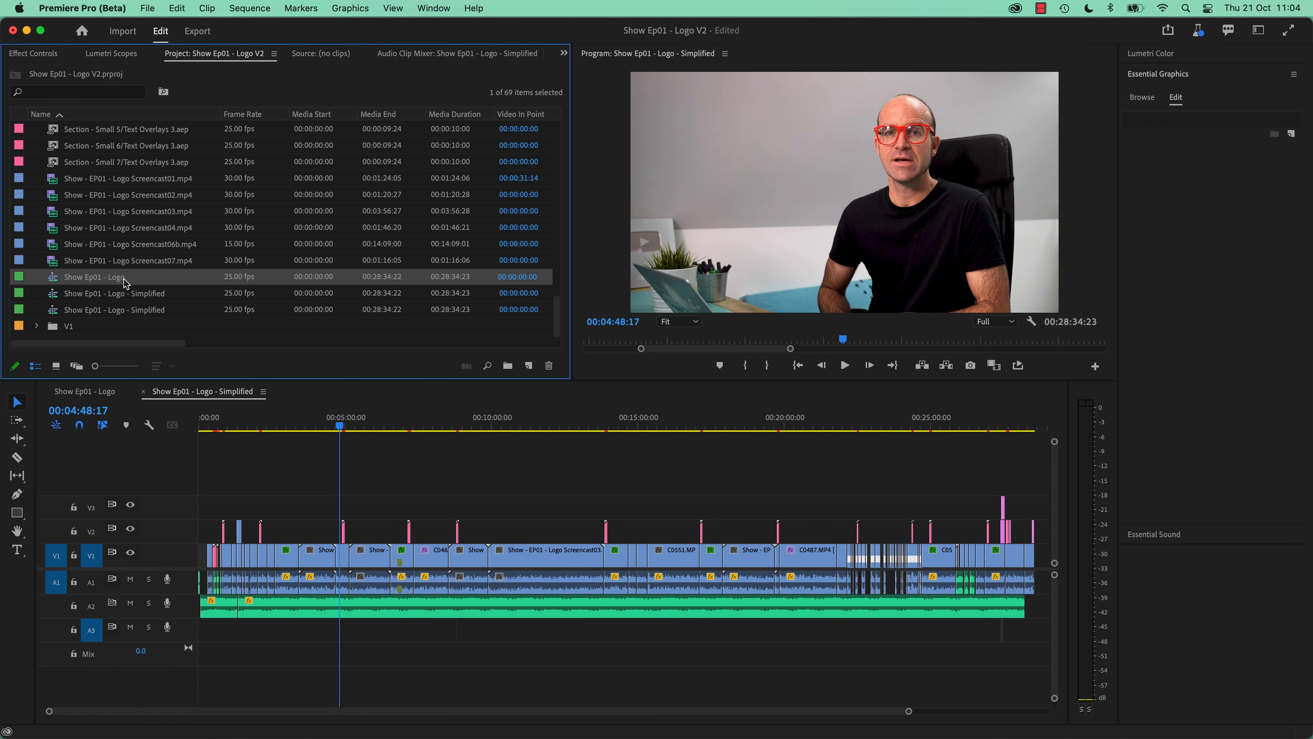
right_click(98, 281)
scroll(179, 611, "down", 5)
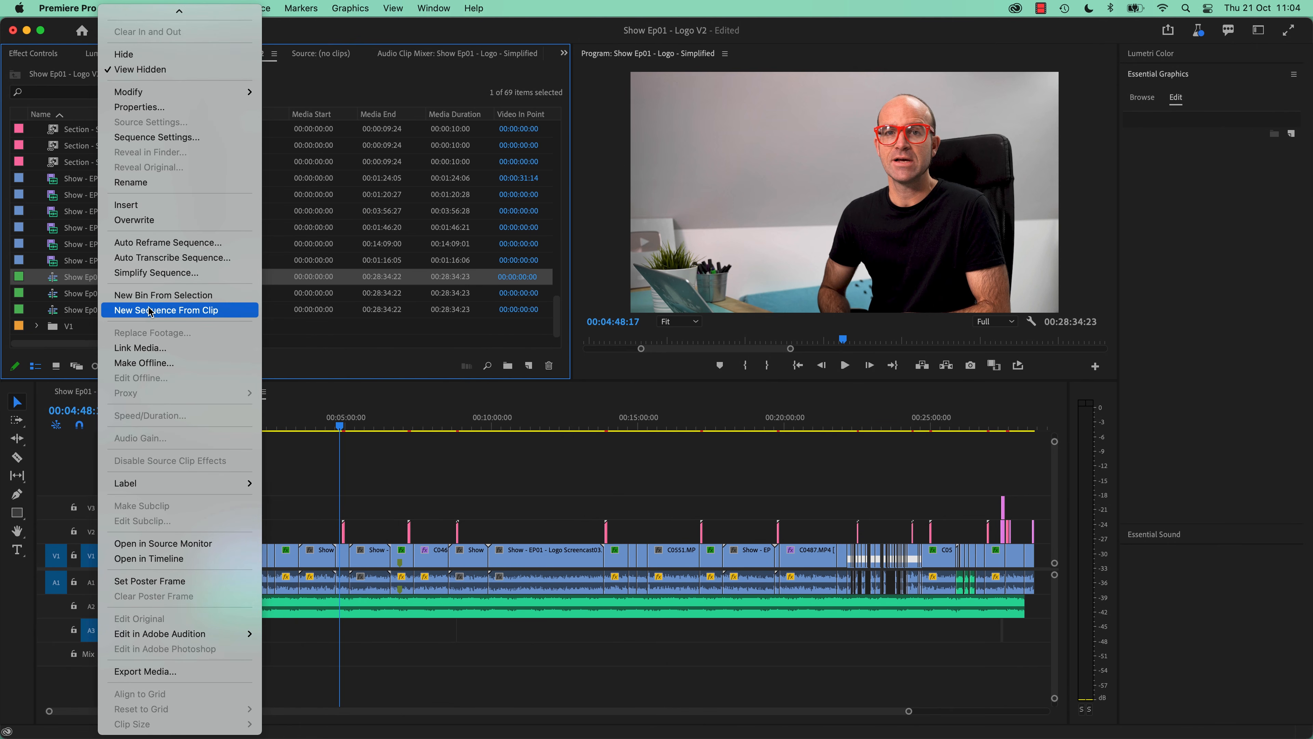
left_click(385, 456)
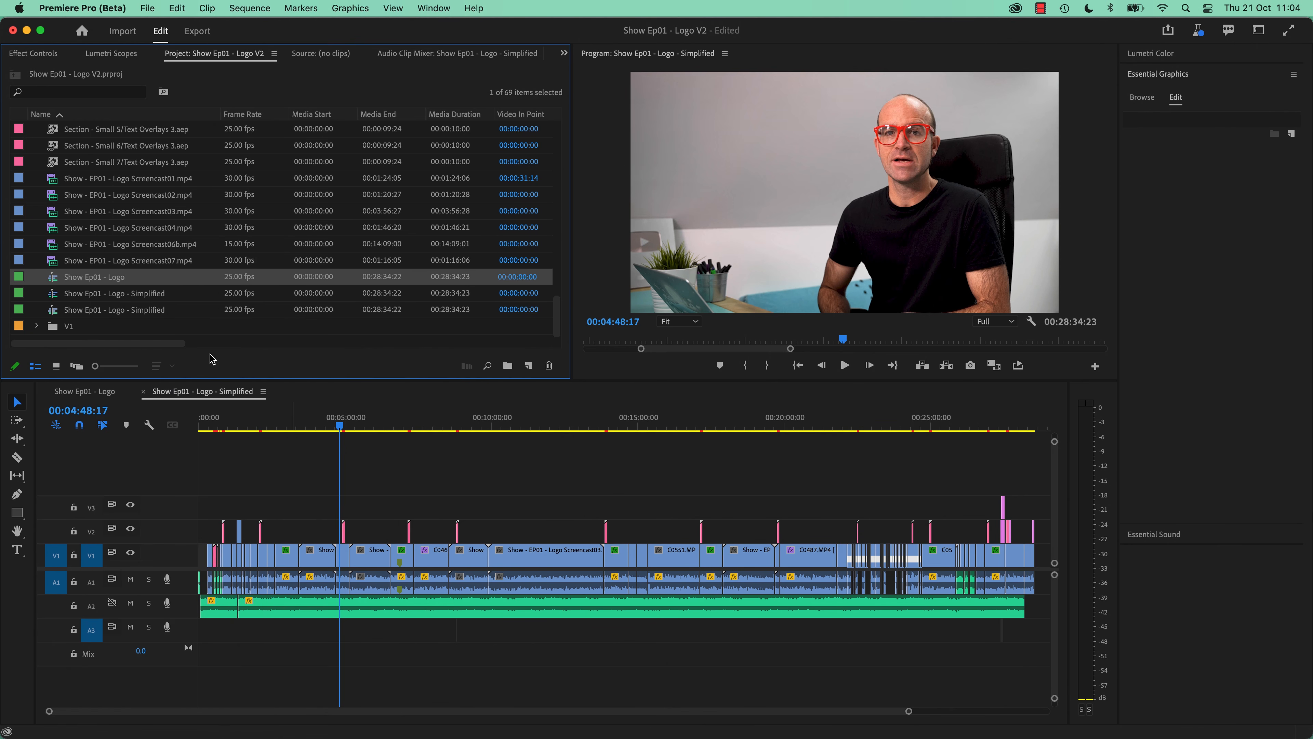
- Open the Show Ep01 - Logo sequence in the timeline and select its simplified copies in the project list
double_click(55, 277)
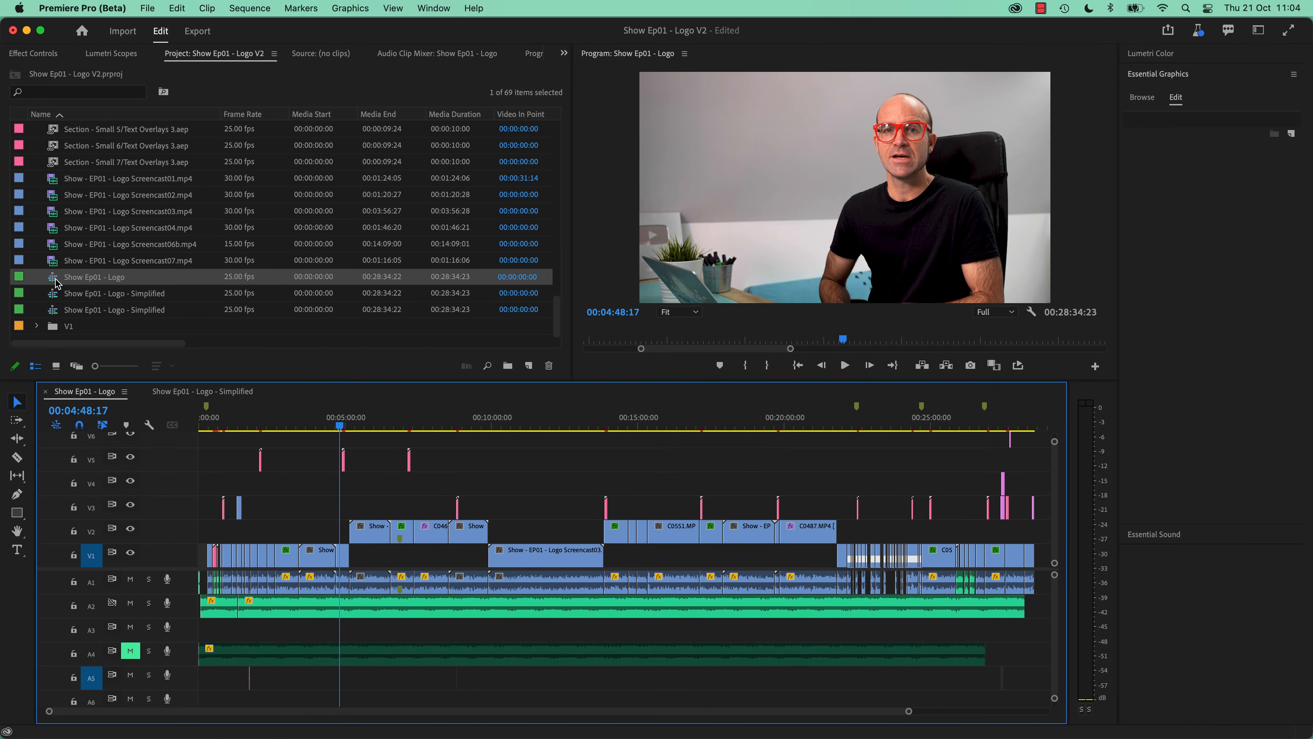
left_click(132, 295)
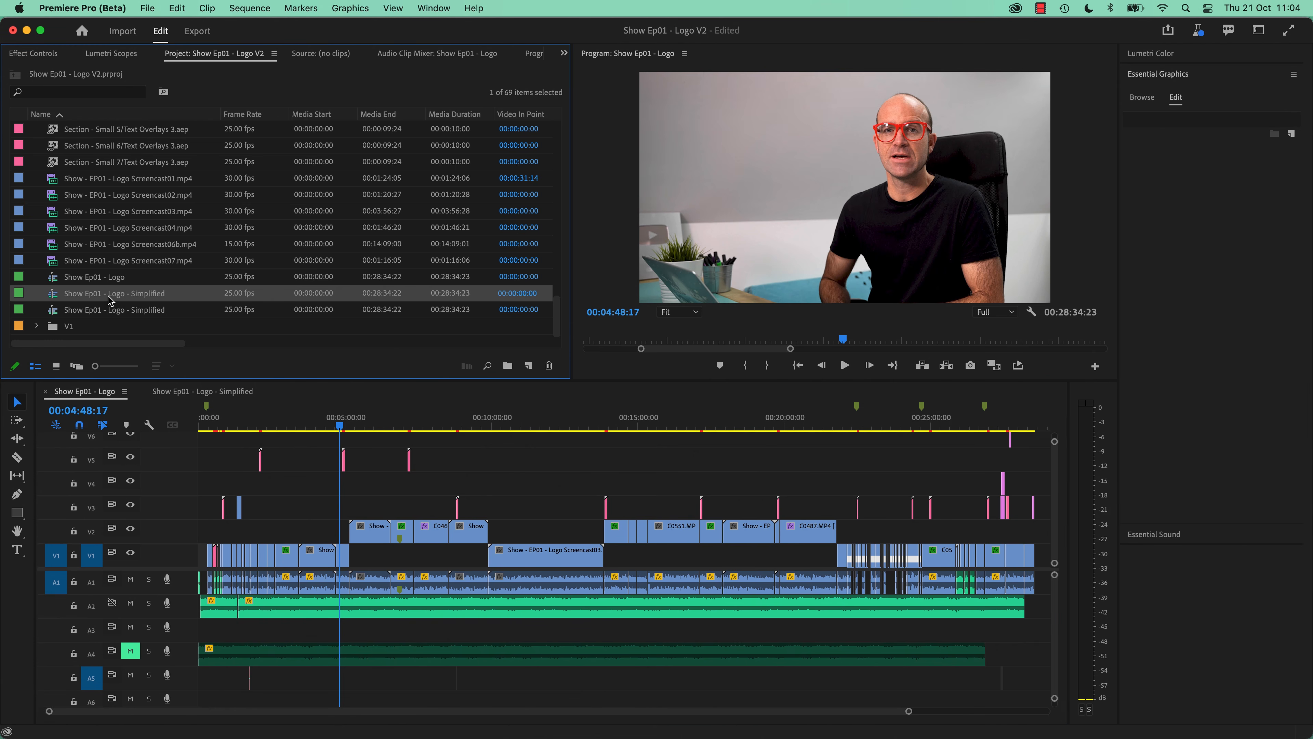
left_click(106, 312)
left_click(534, 467)
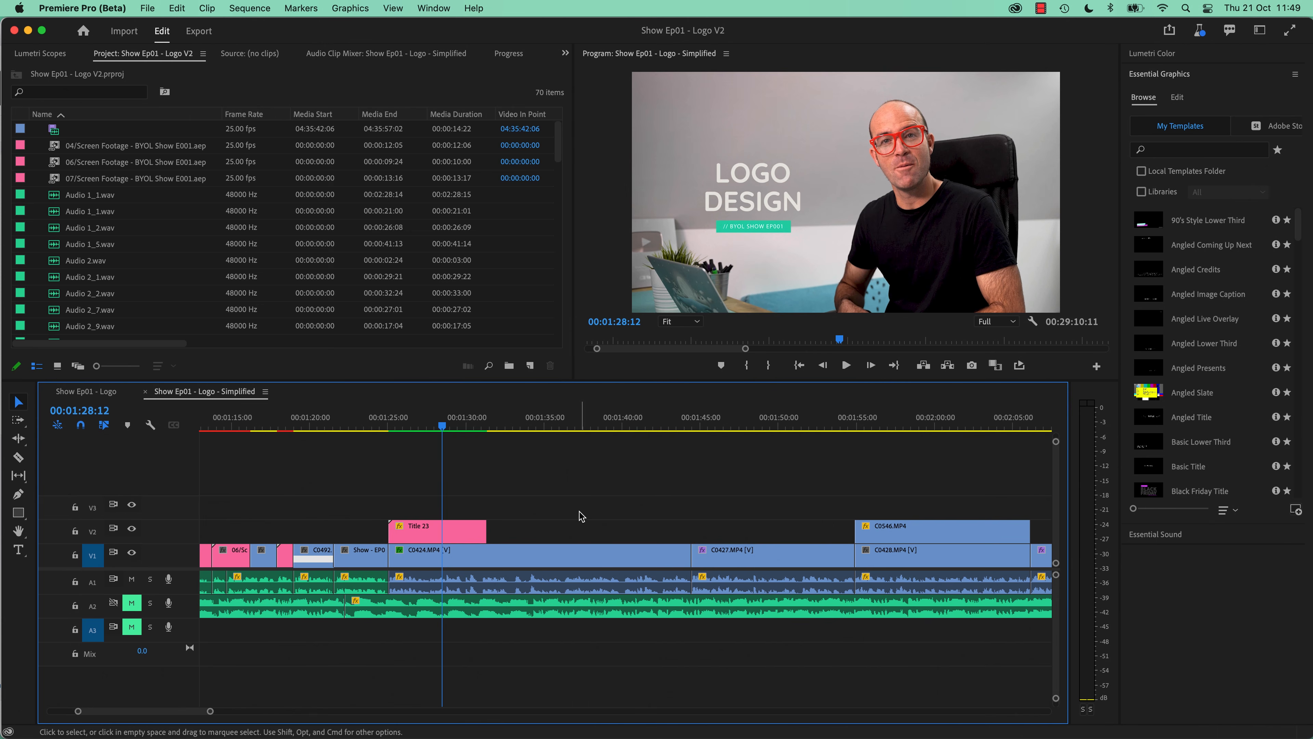
- Select the C0424.MP4 clip in the simplified sequence and play a short part from near its start
left_click(500, 563)
left_click_drag(424, 430, 397, 434)
key("space")
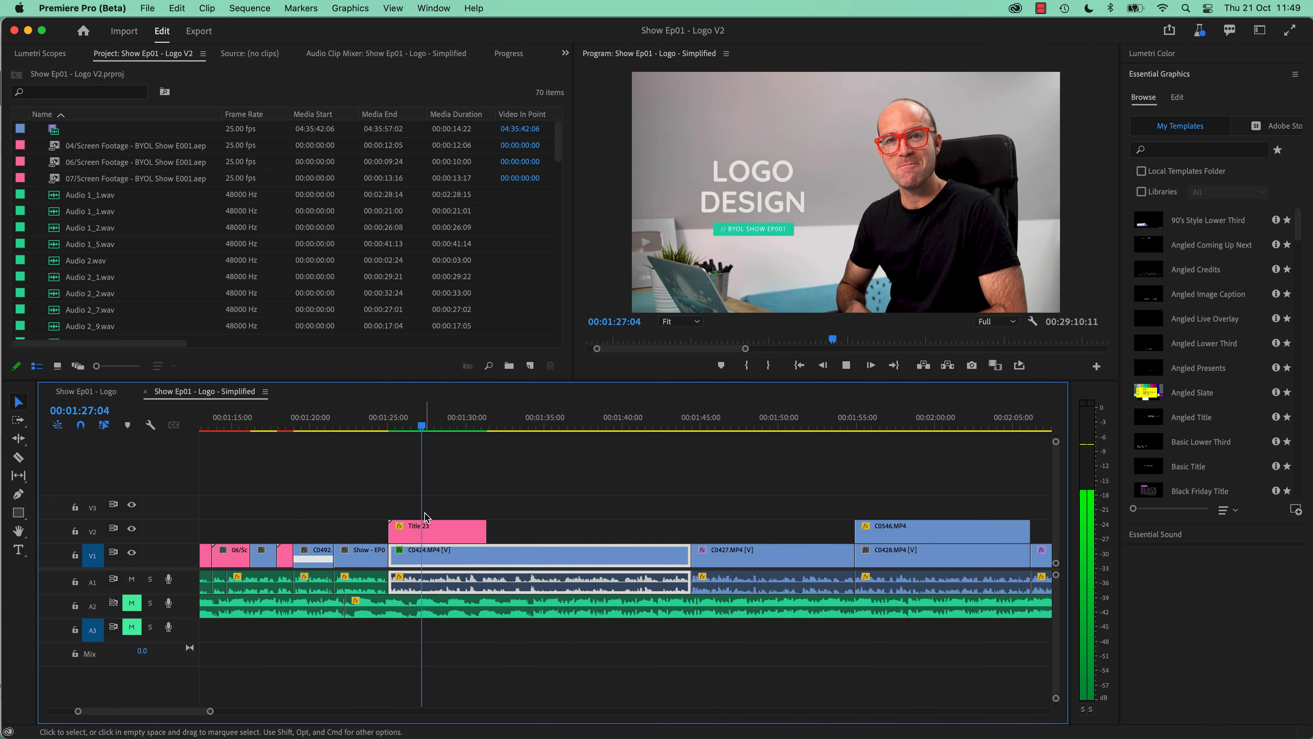
key("space")
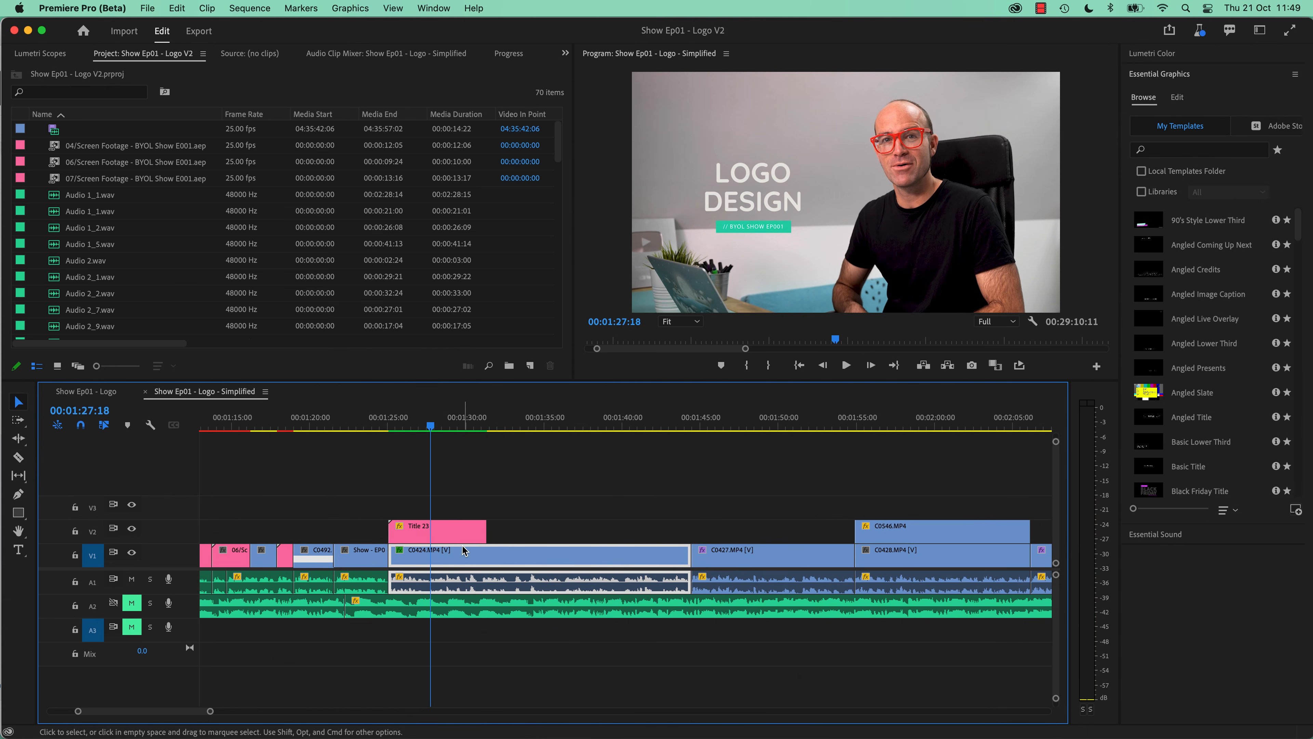
- Mark the in and out points around the C0424.MP4 clip and fit the whole sequence in the timeline
left_click(457, 557)
key("x")
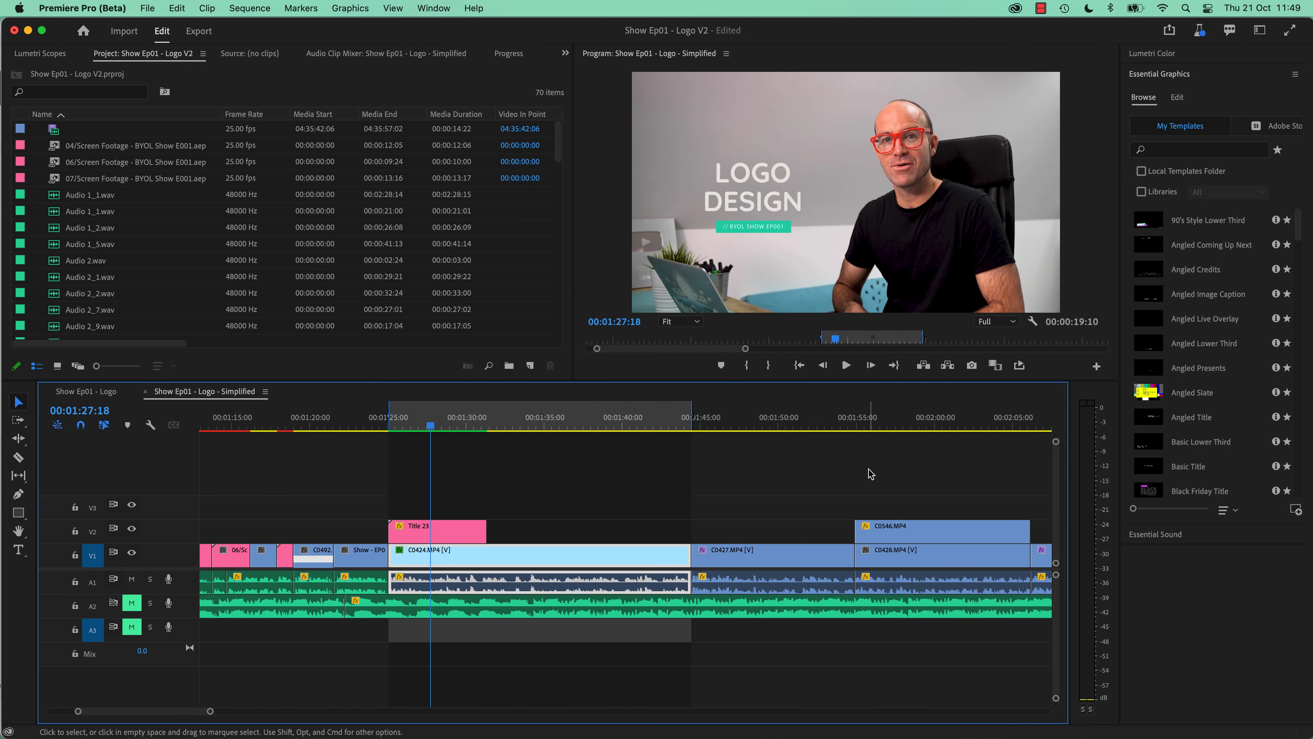
key("backslash")
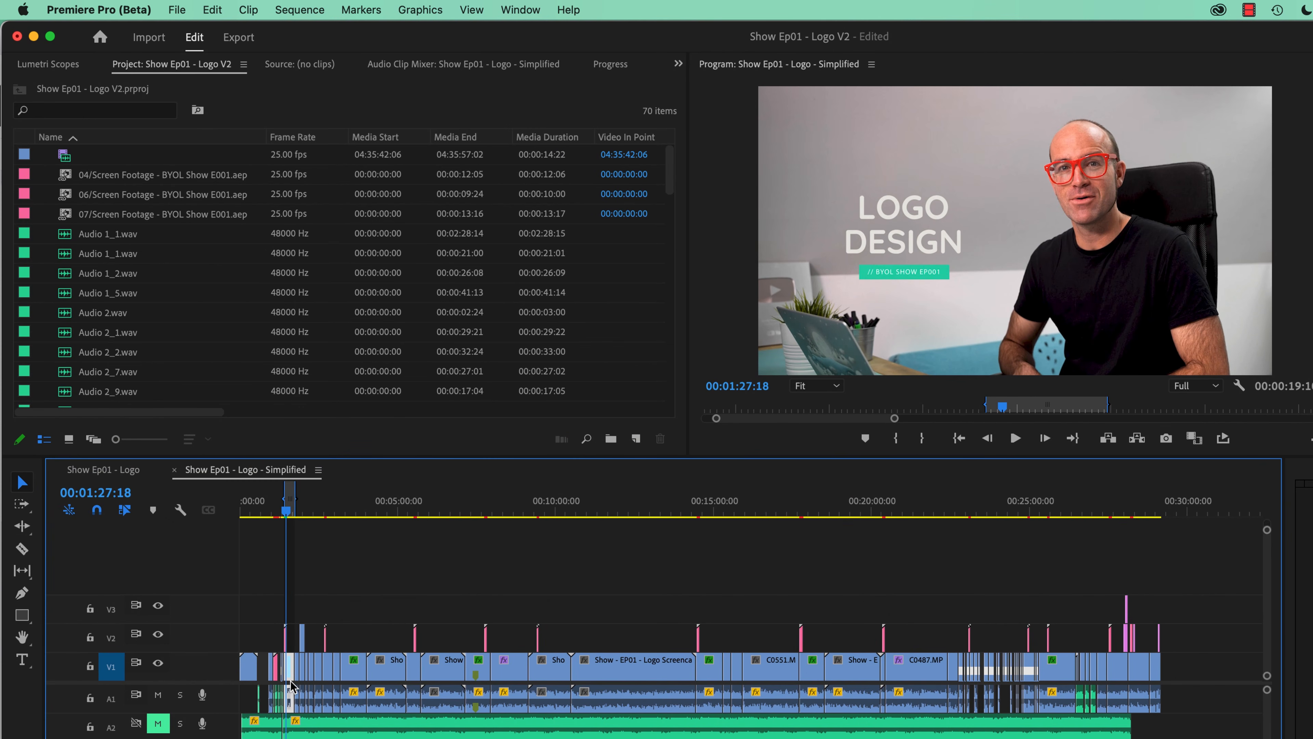
- Switch to the Captions workspace
left_click(526, 6)
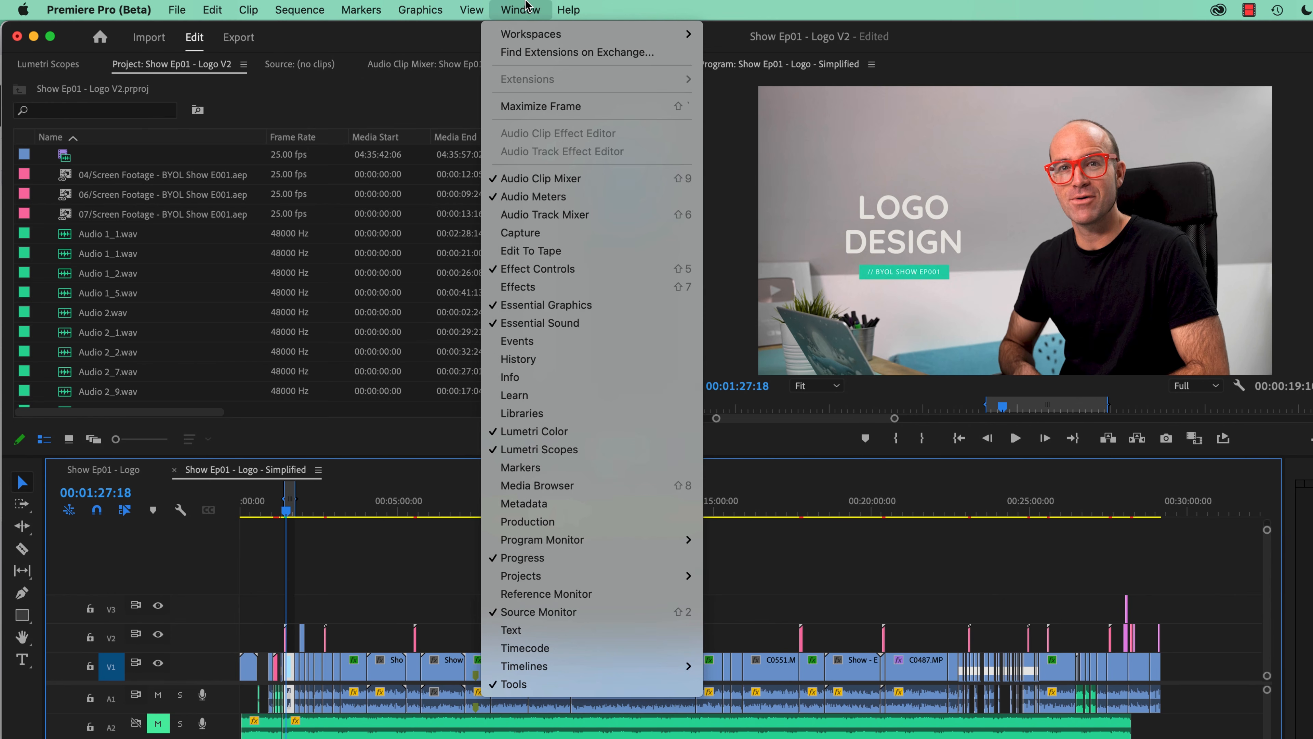
mouse_move(538, 36)
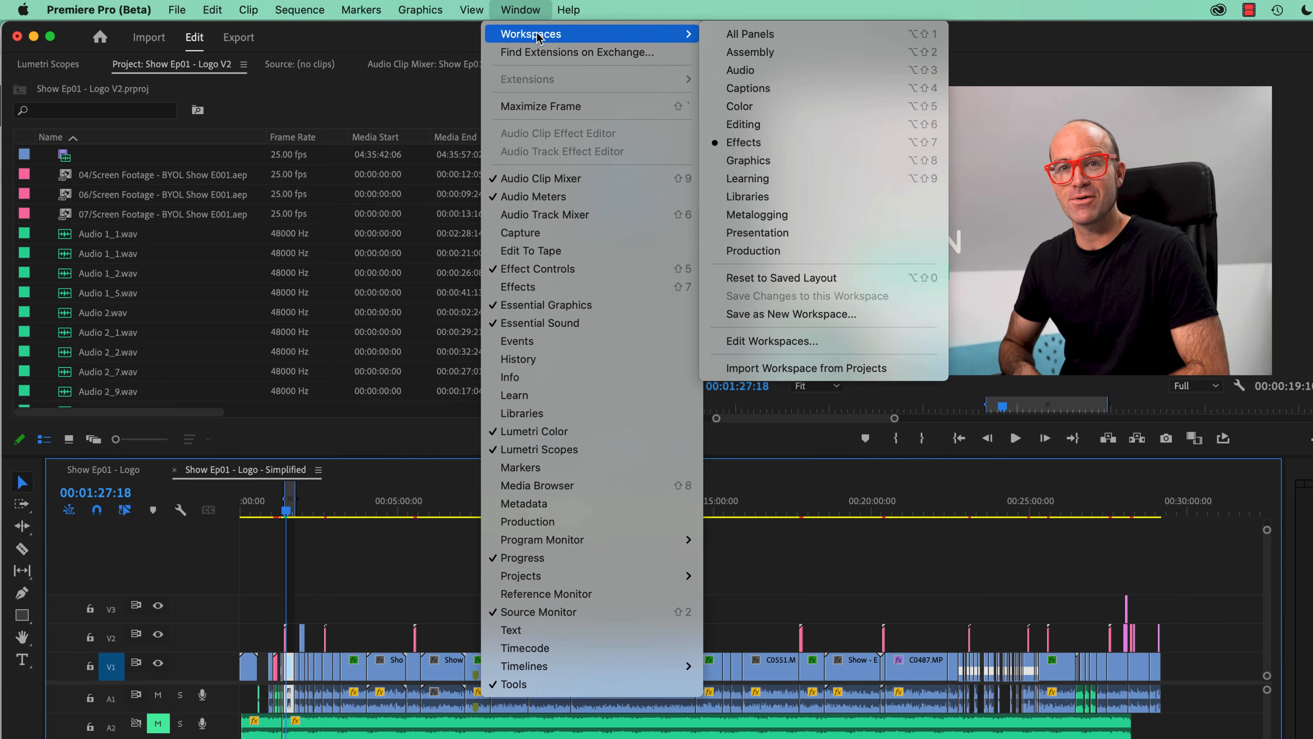
left_click(766, 91)
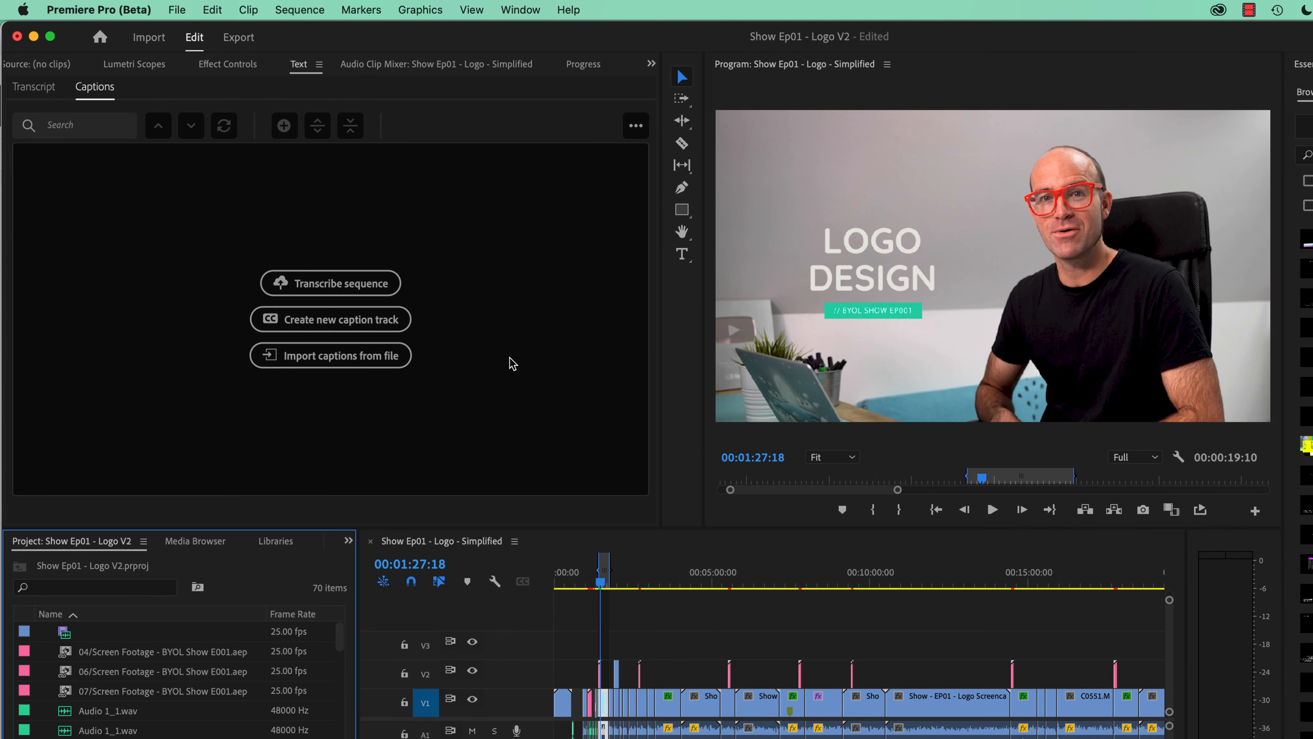
- Transcribe the sequence from in point to out point only, using the Mix audio track and English
left_click(334, 285)
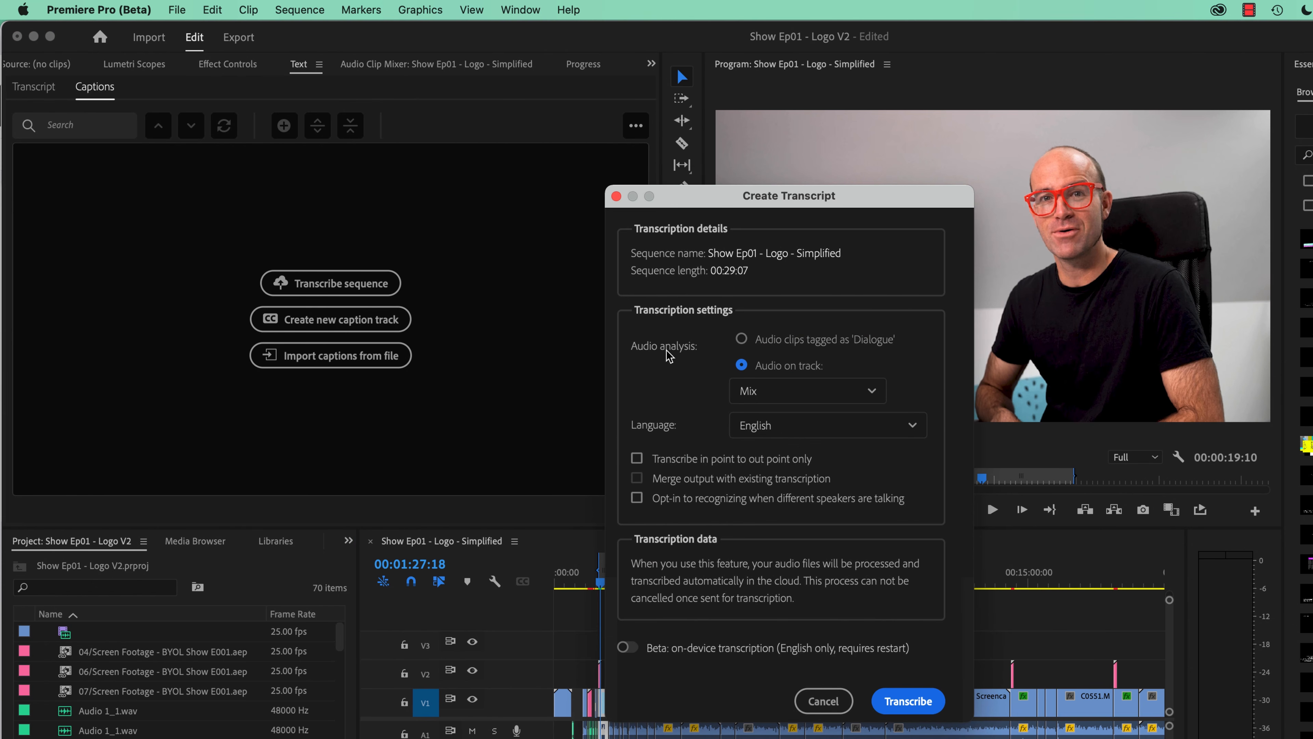
left_click(687, 462)
left_click(908, 701)
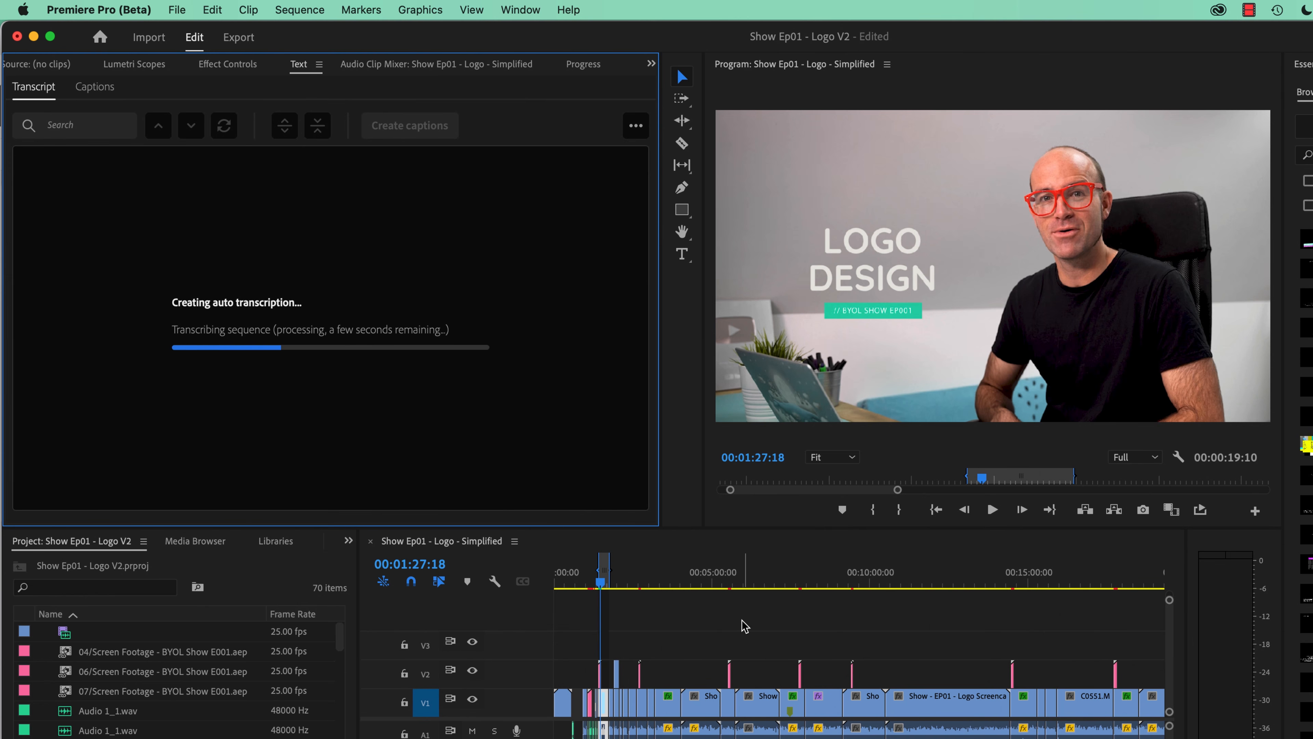
- Move the playhead to the start of the marked C0424.MP4 clip at 00:01:25:02
key("=")
key("=")
key("=")
key("=")
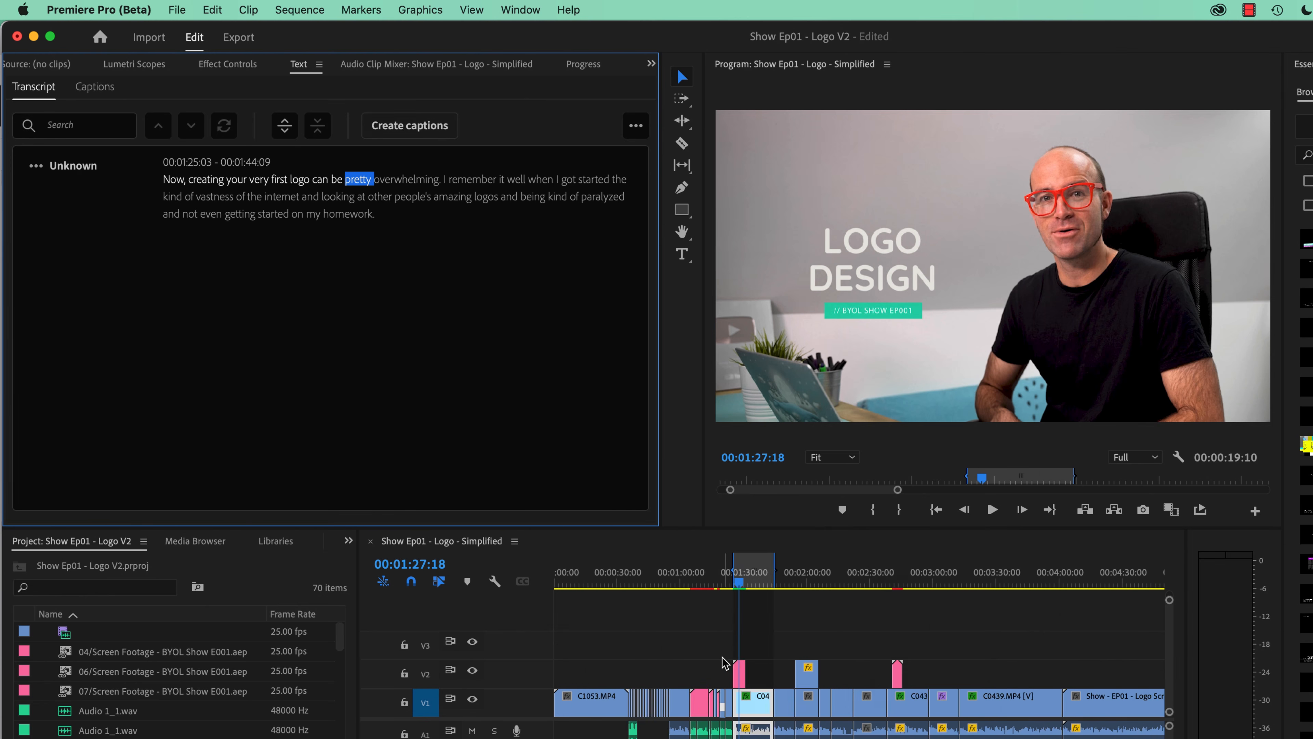
left_click_drag(859, 581, 837, 586)
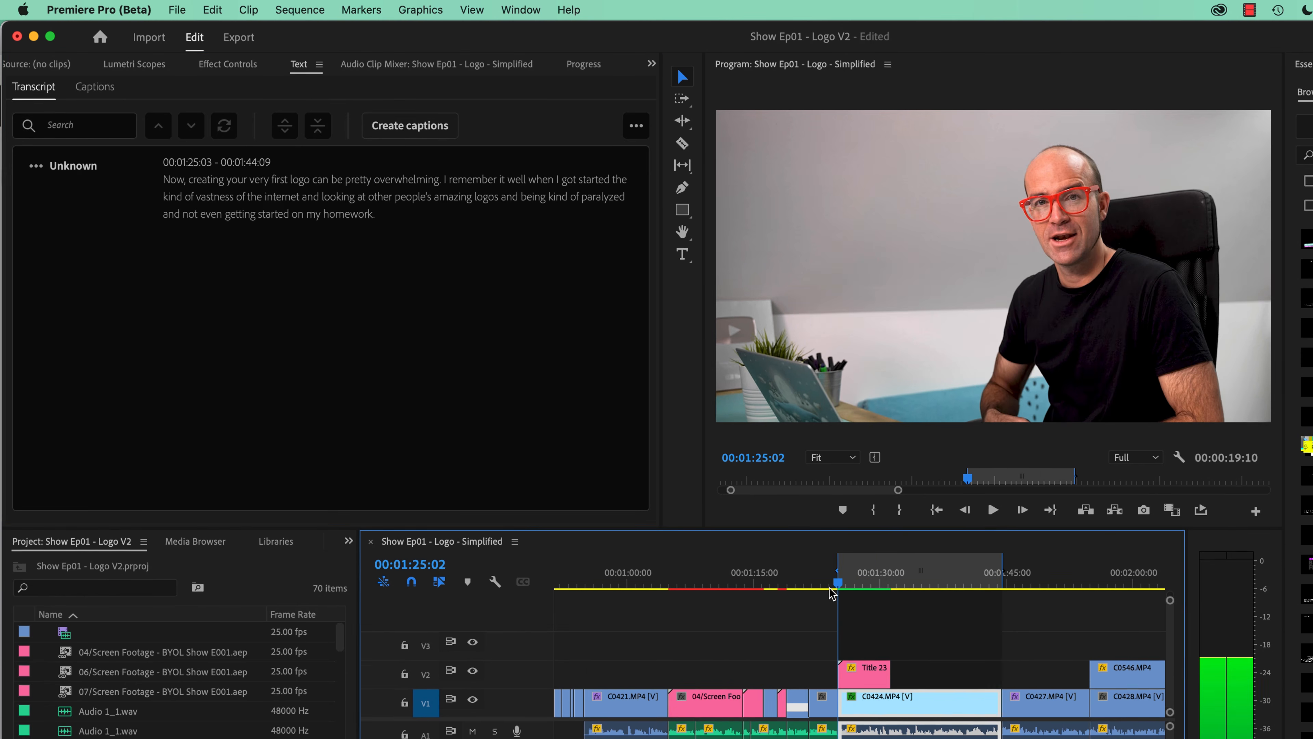
- Play the transcribed clip and create captions from the sequence transcript using the Subtitle Default preset with double lines
key("space")
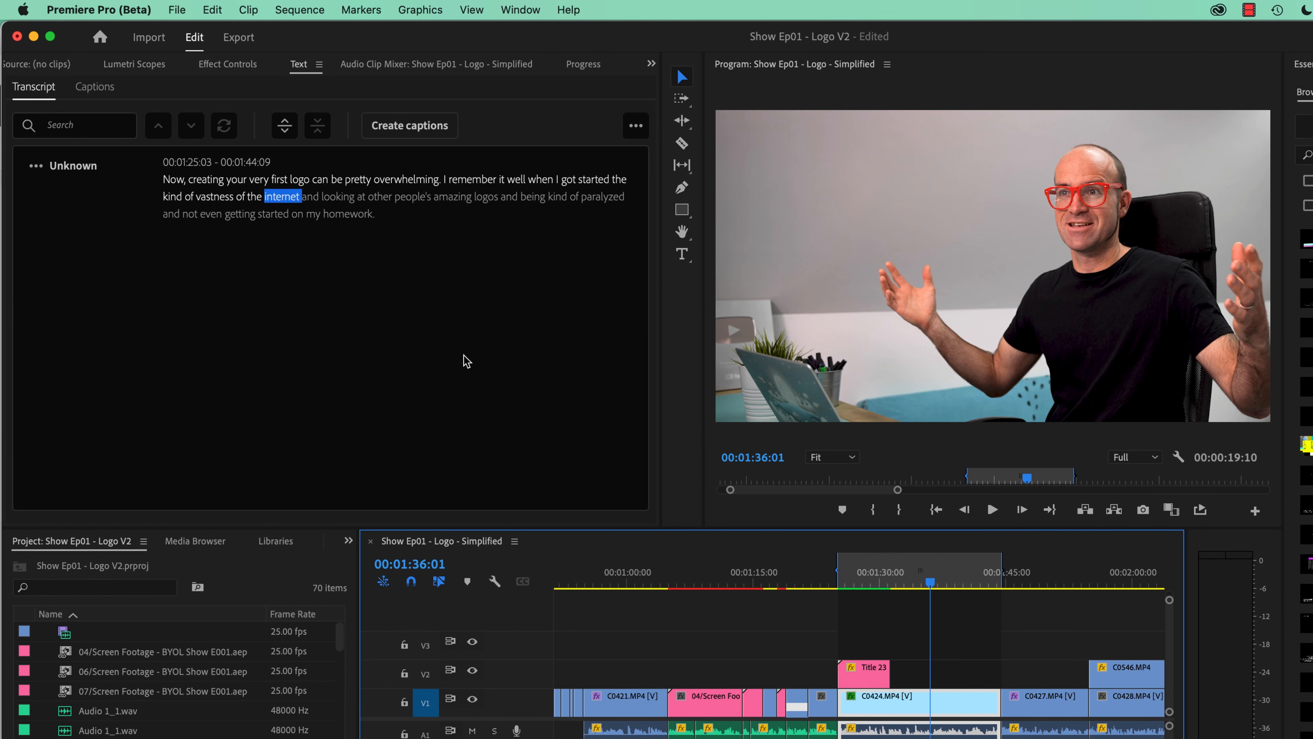
left_click(409, 126)
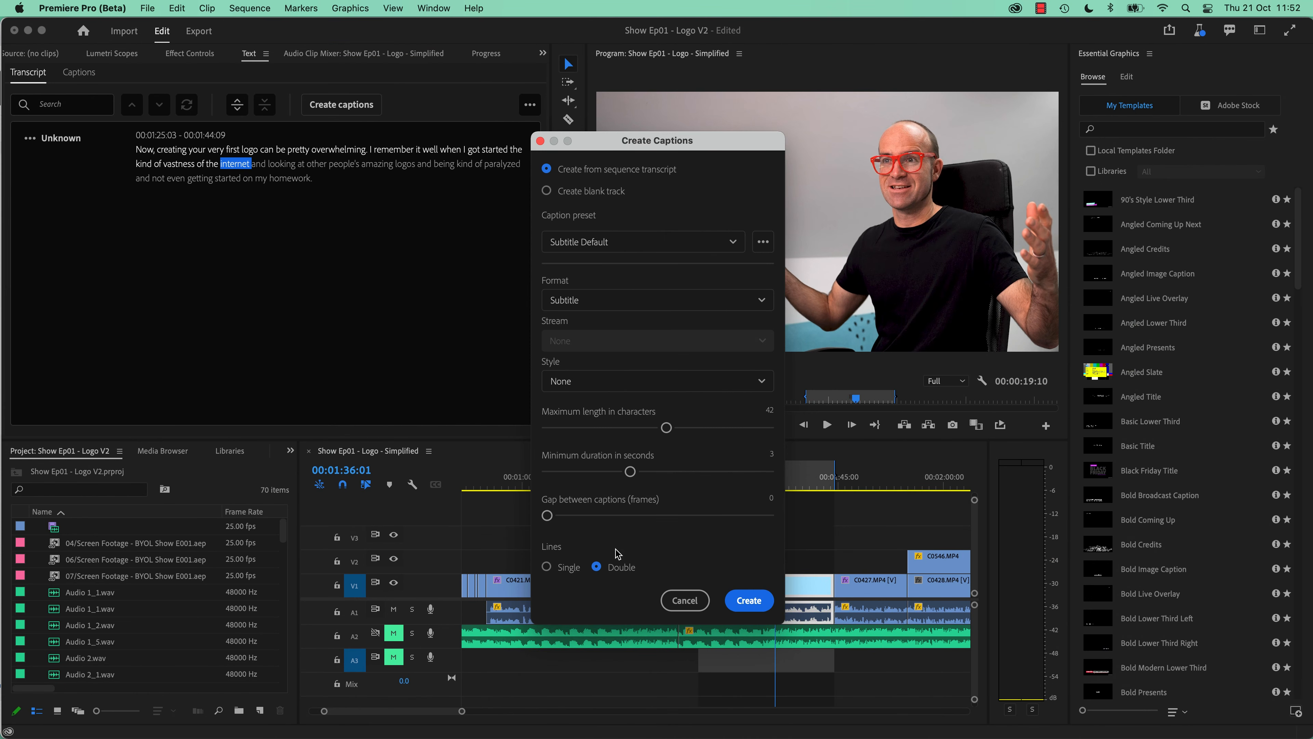
left_click(749, 601)
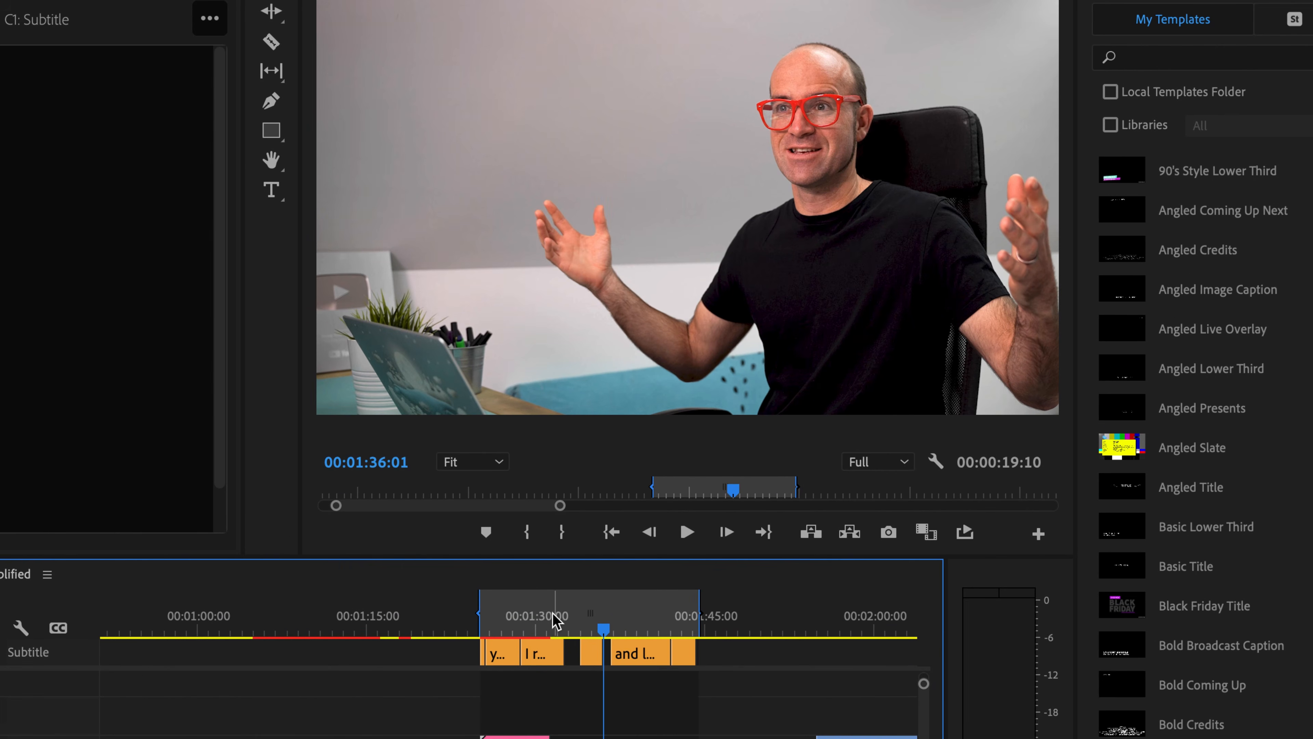
- Move the playhead back to the start of the marked range and play the sequence to check the subtitles
left_click_drag(657, 539, 595, 555)
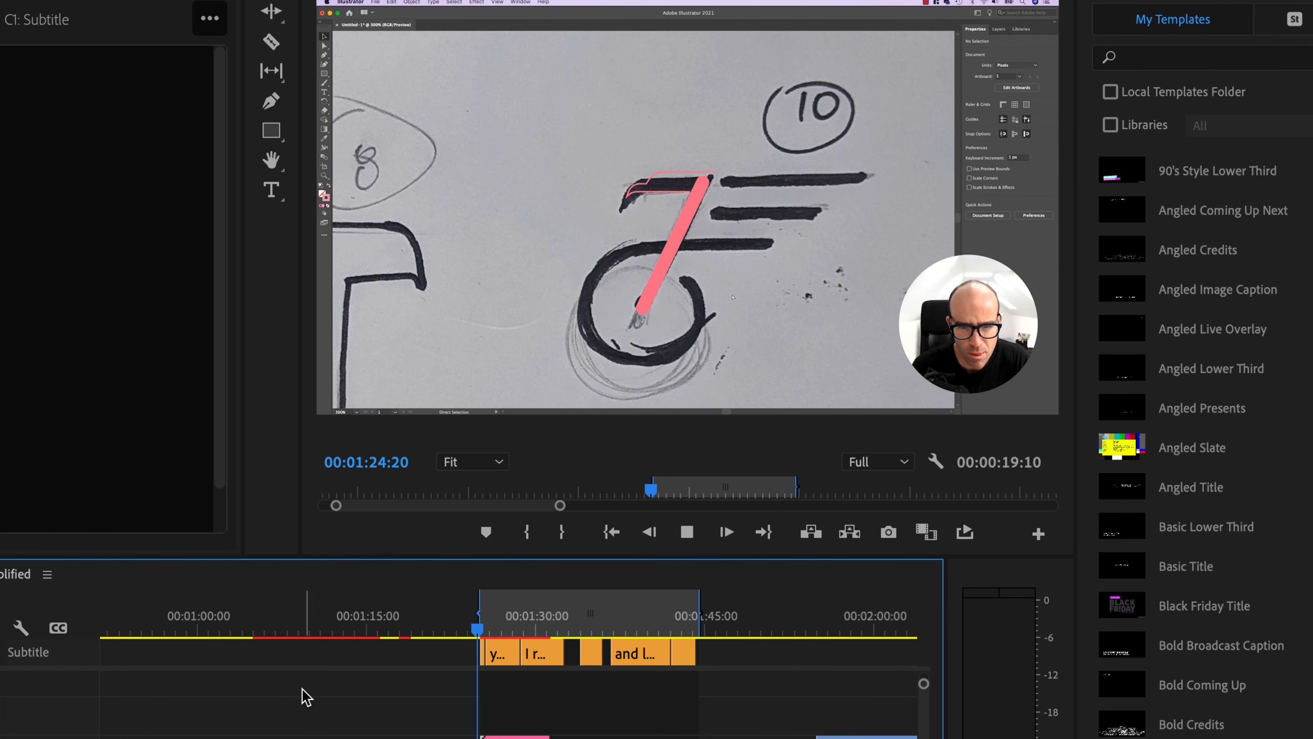
key("space")
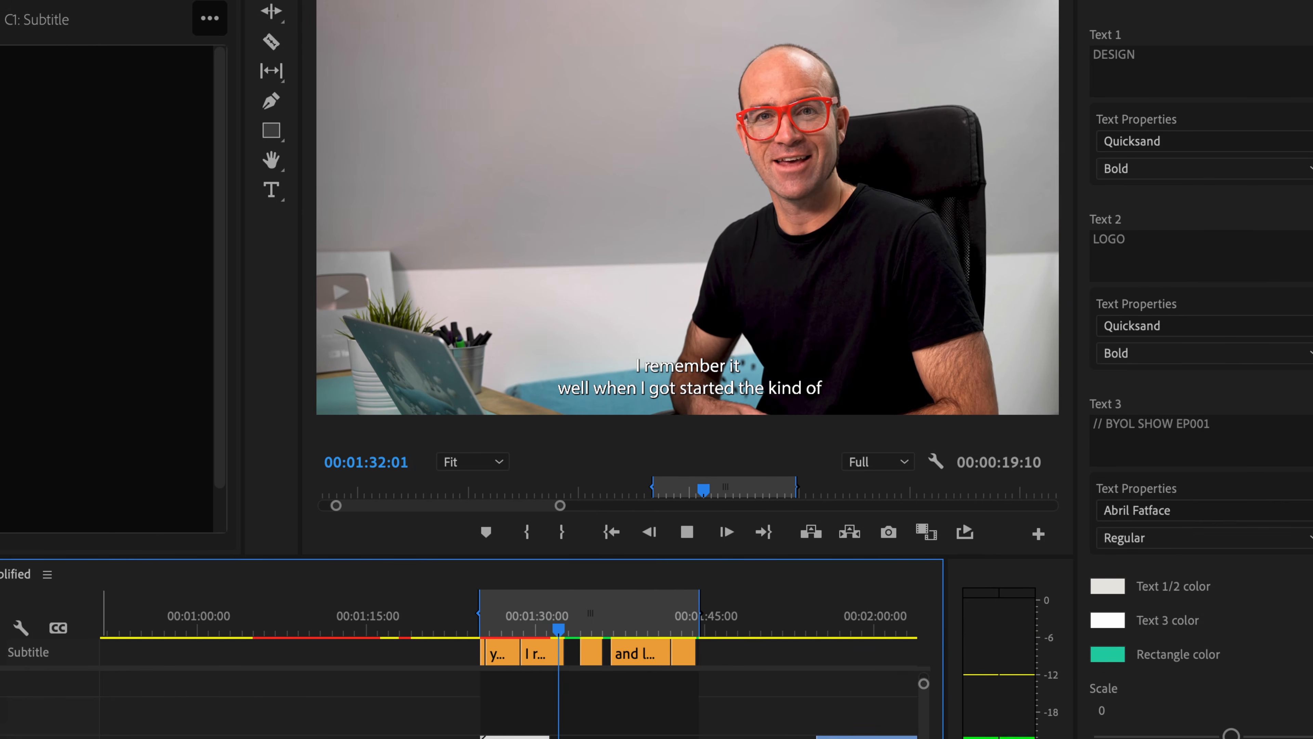
key("space")
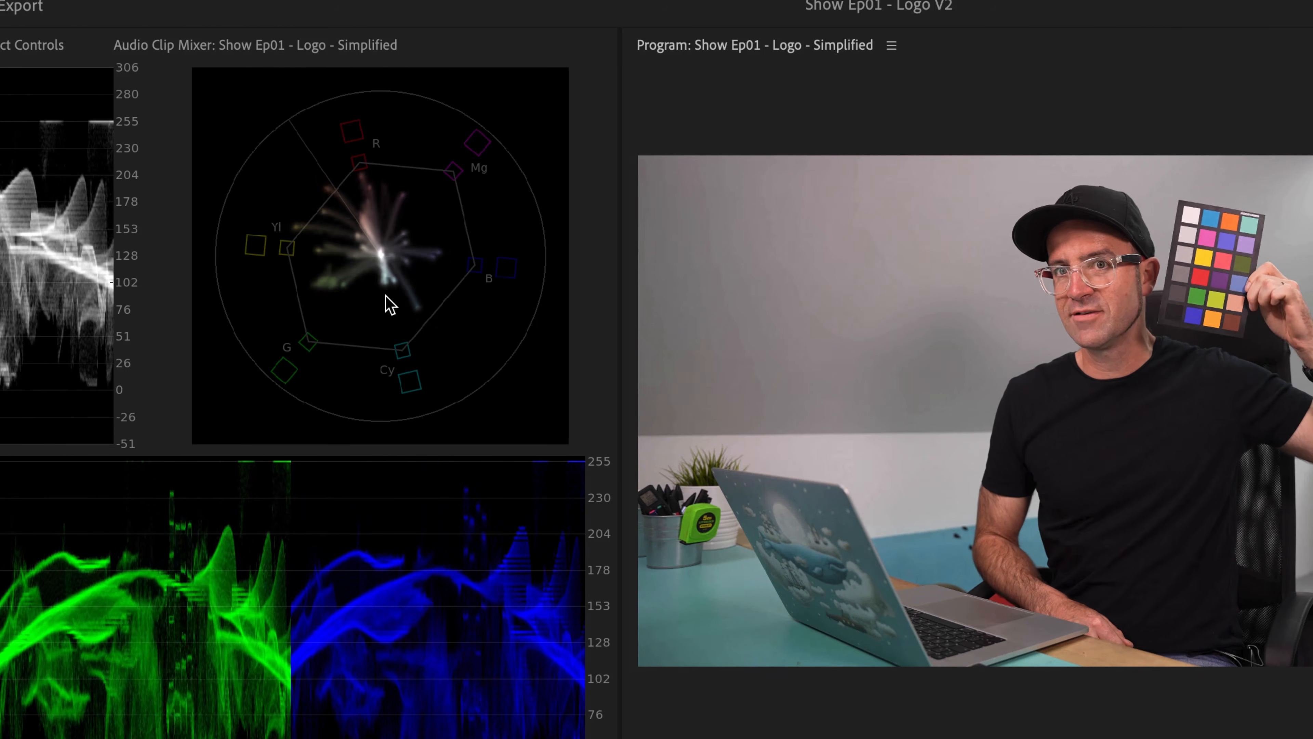
- Magnify the vectorscope to 2x zoom to examine the colours of the colour chart shot
double_click(398, 282)
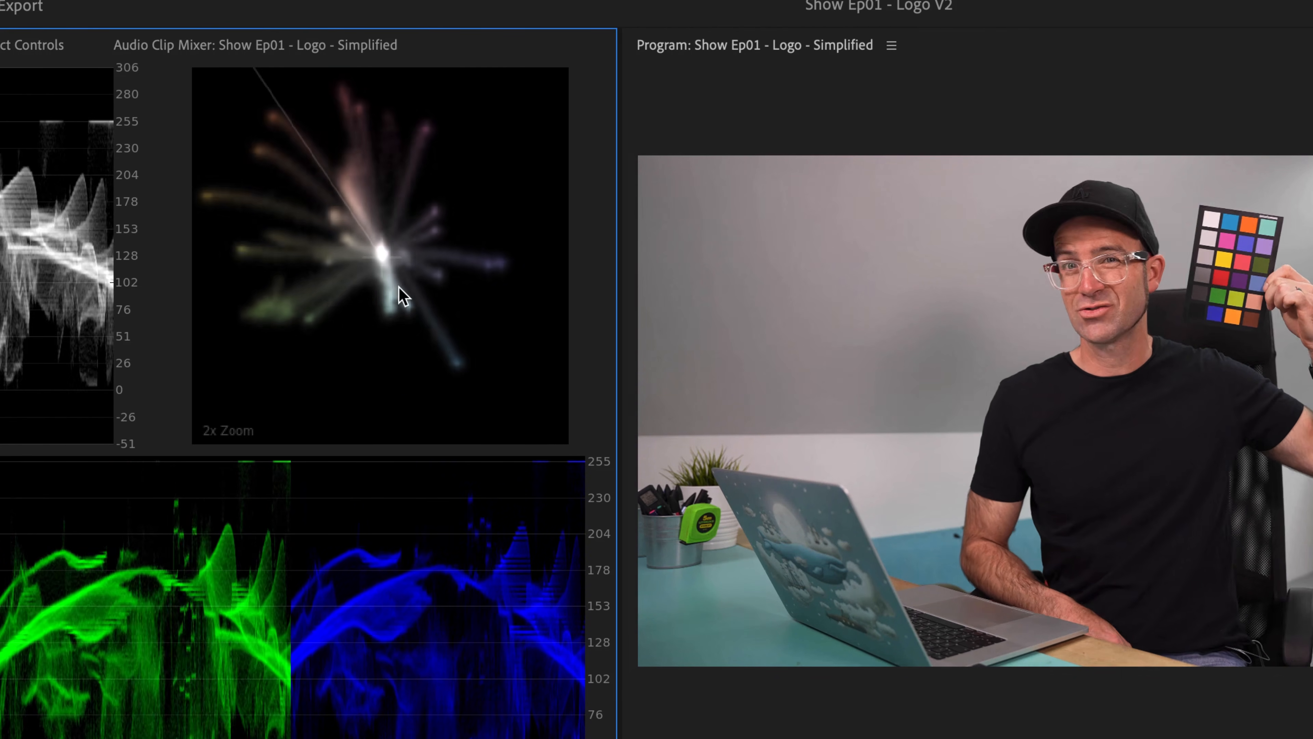
double_click(404, 296)
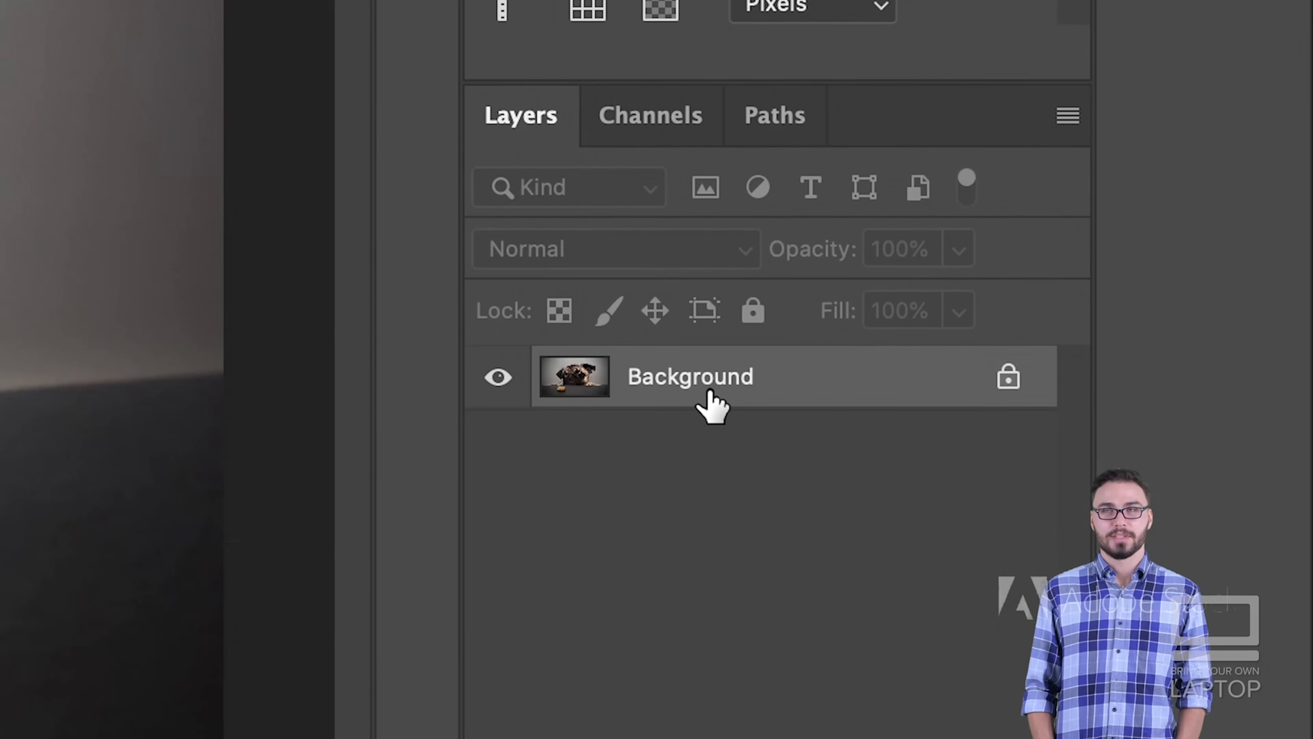
double_click(712, 406)
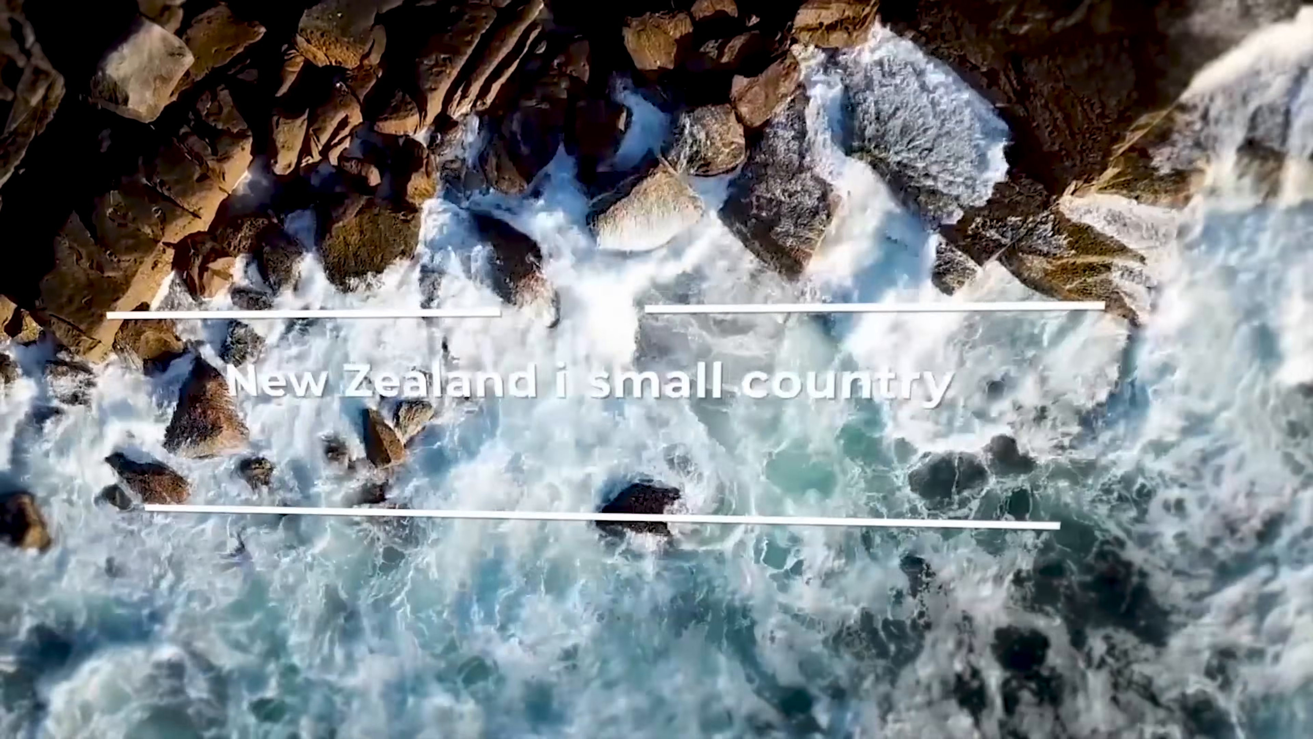